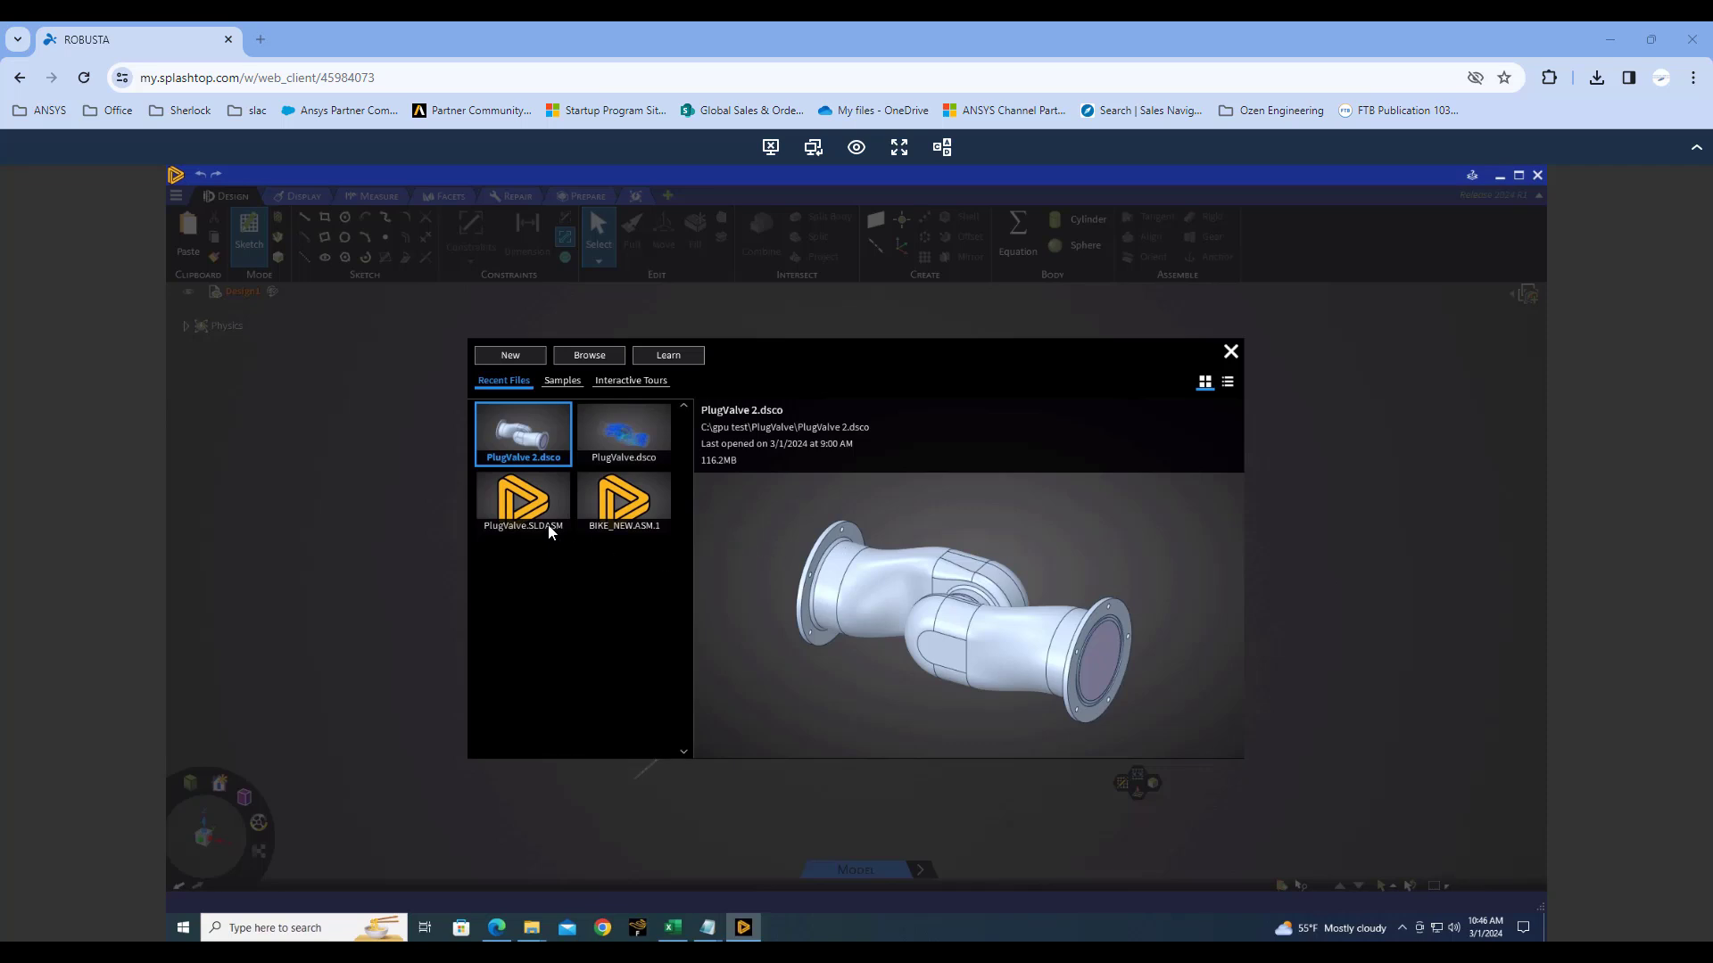
Open the PlugValve.SLDASM assembly from the recent files and advance it to the Refine simulation stage.
{"action": "mouse_move", "coordinate": [533, 510]}
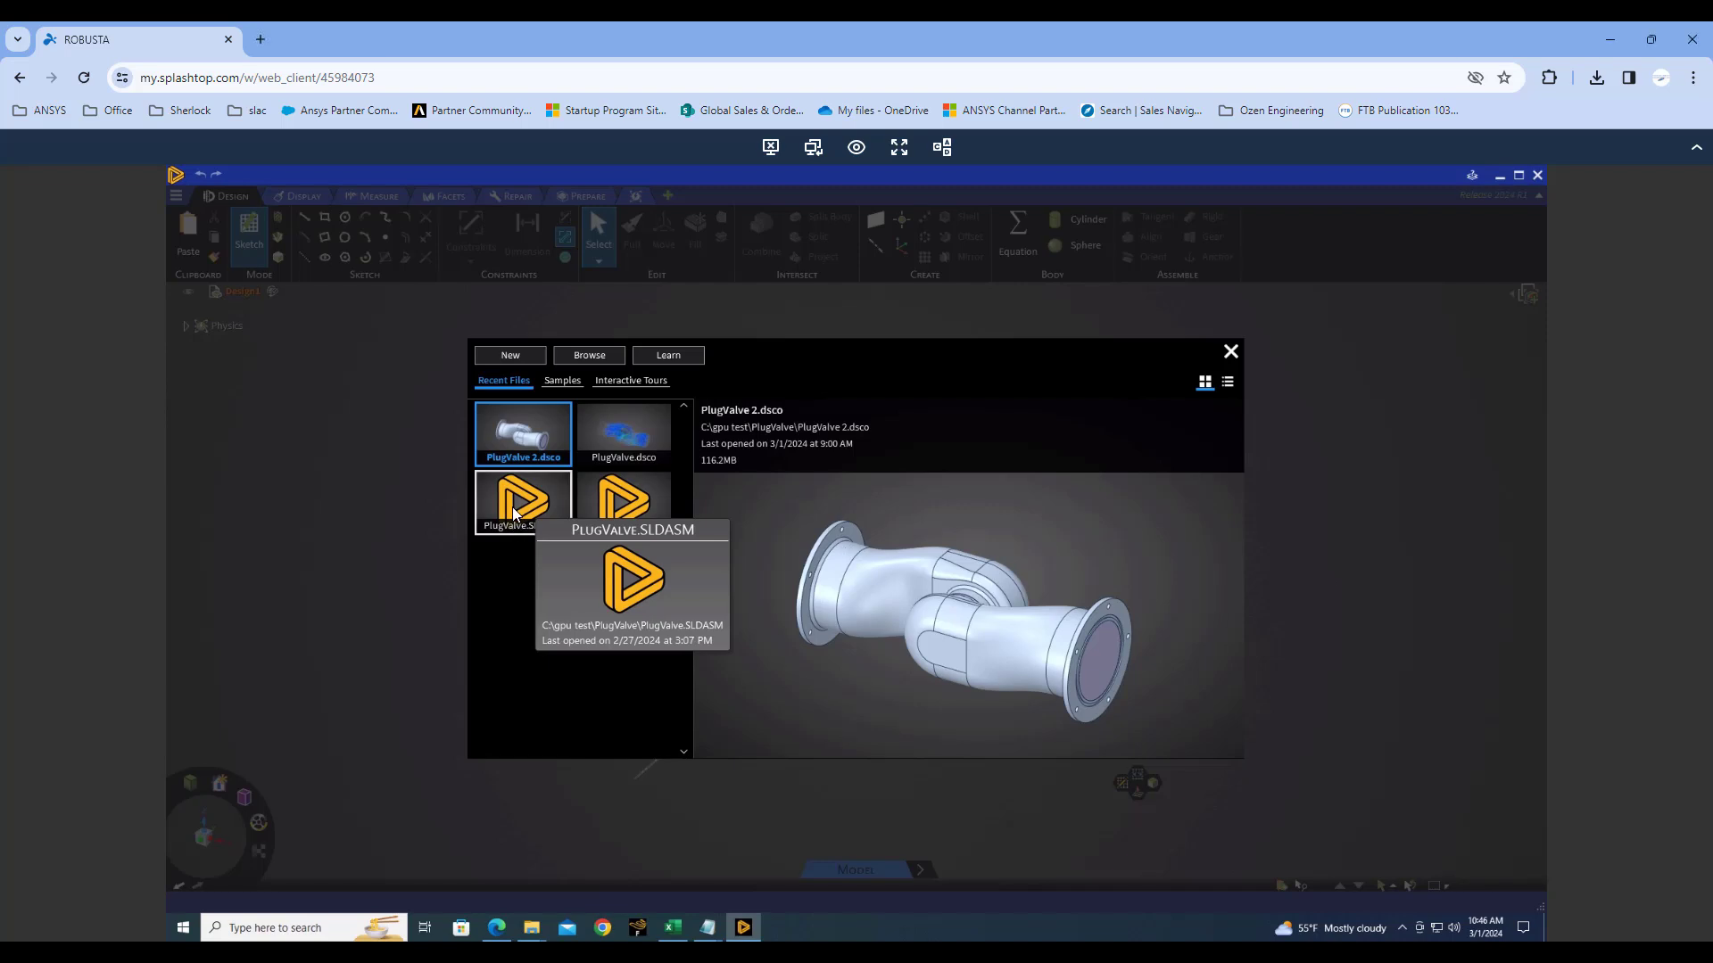
{"action": "left_click", "coordinate": [514, 514]}
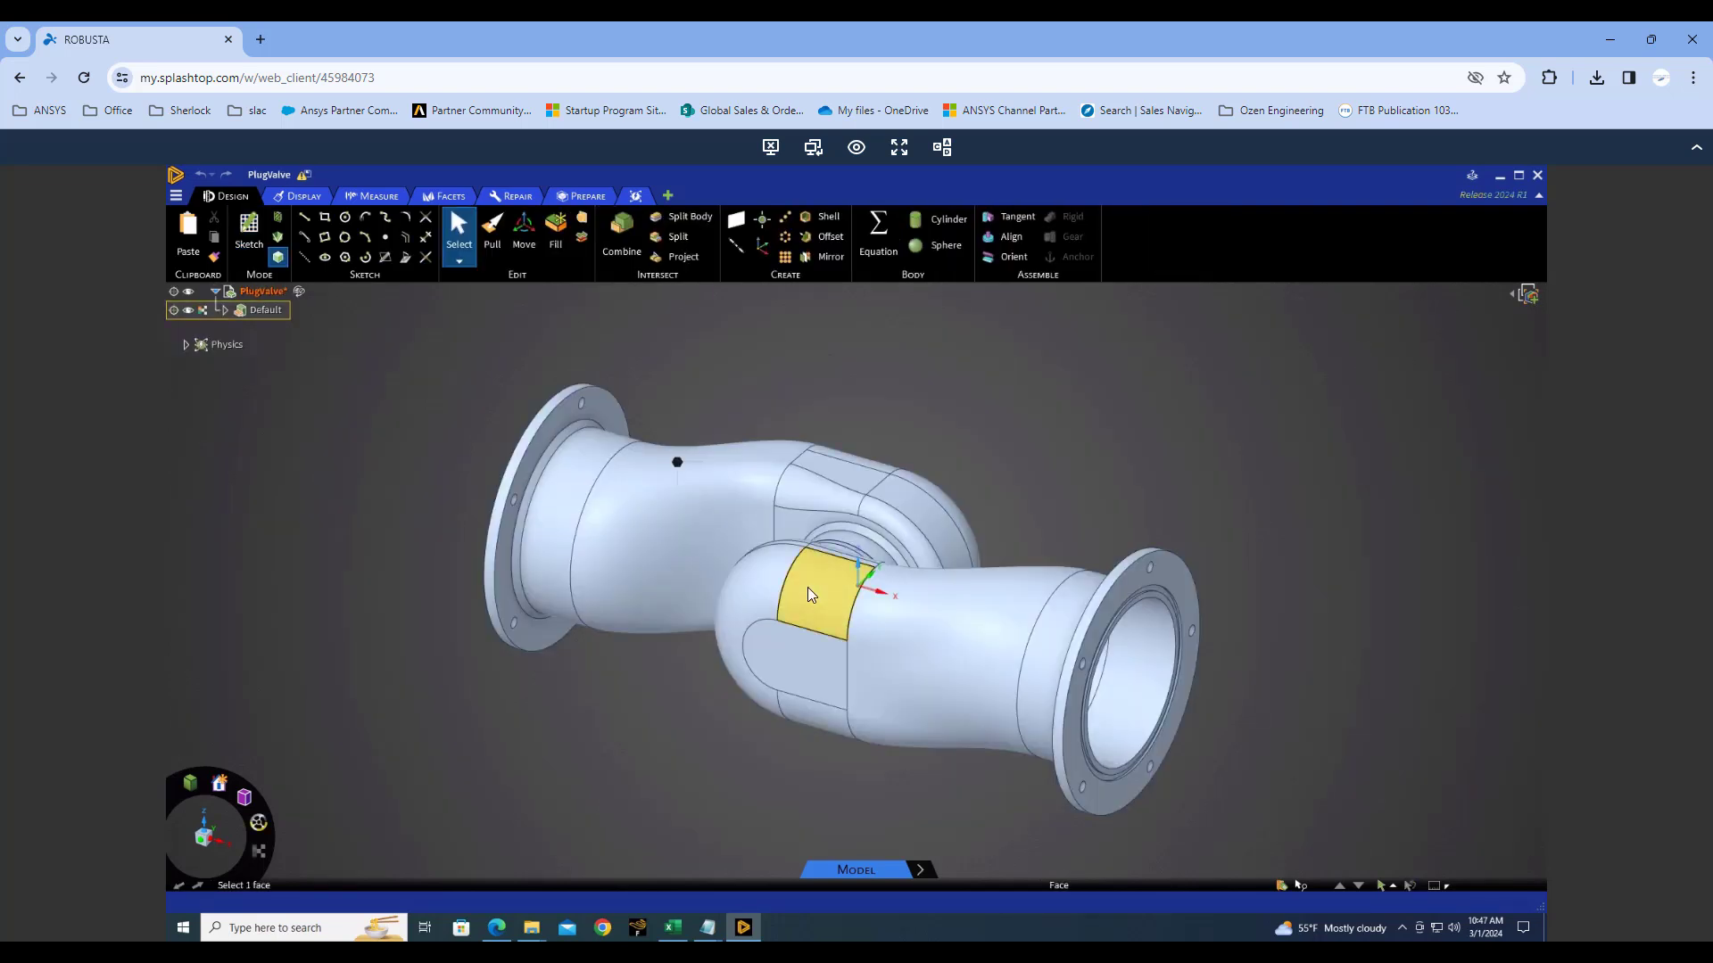
{"action": "middle_click_drag", "start_coordinate": [913, 425], "coordinate": [964, 565]}
{"action": "middle_click_drag", "start_coordinate": [955, 490], "coordinate": [954, 721]}
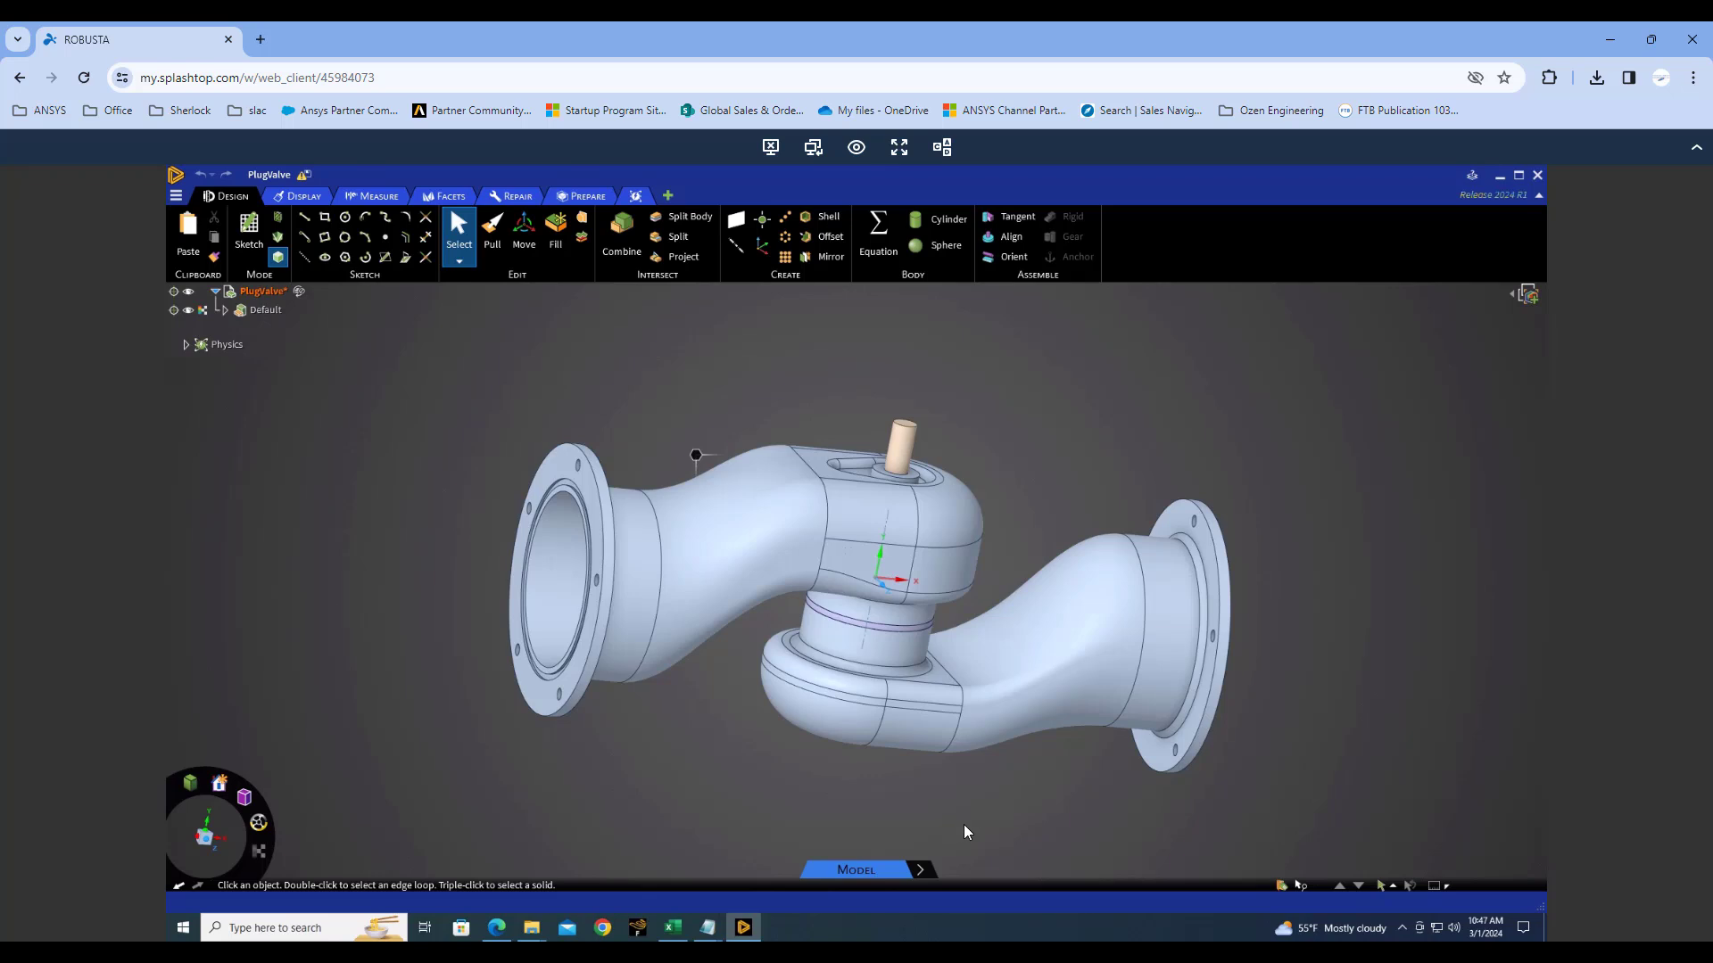
{"action": "left_click", "coordinate": [931, 870]}
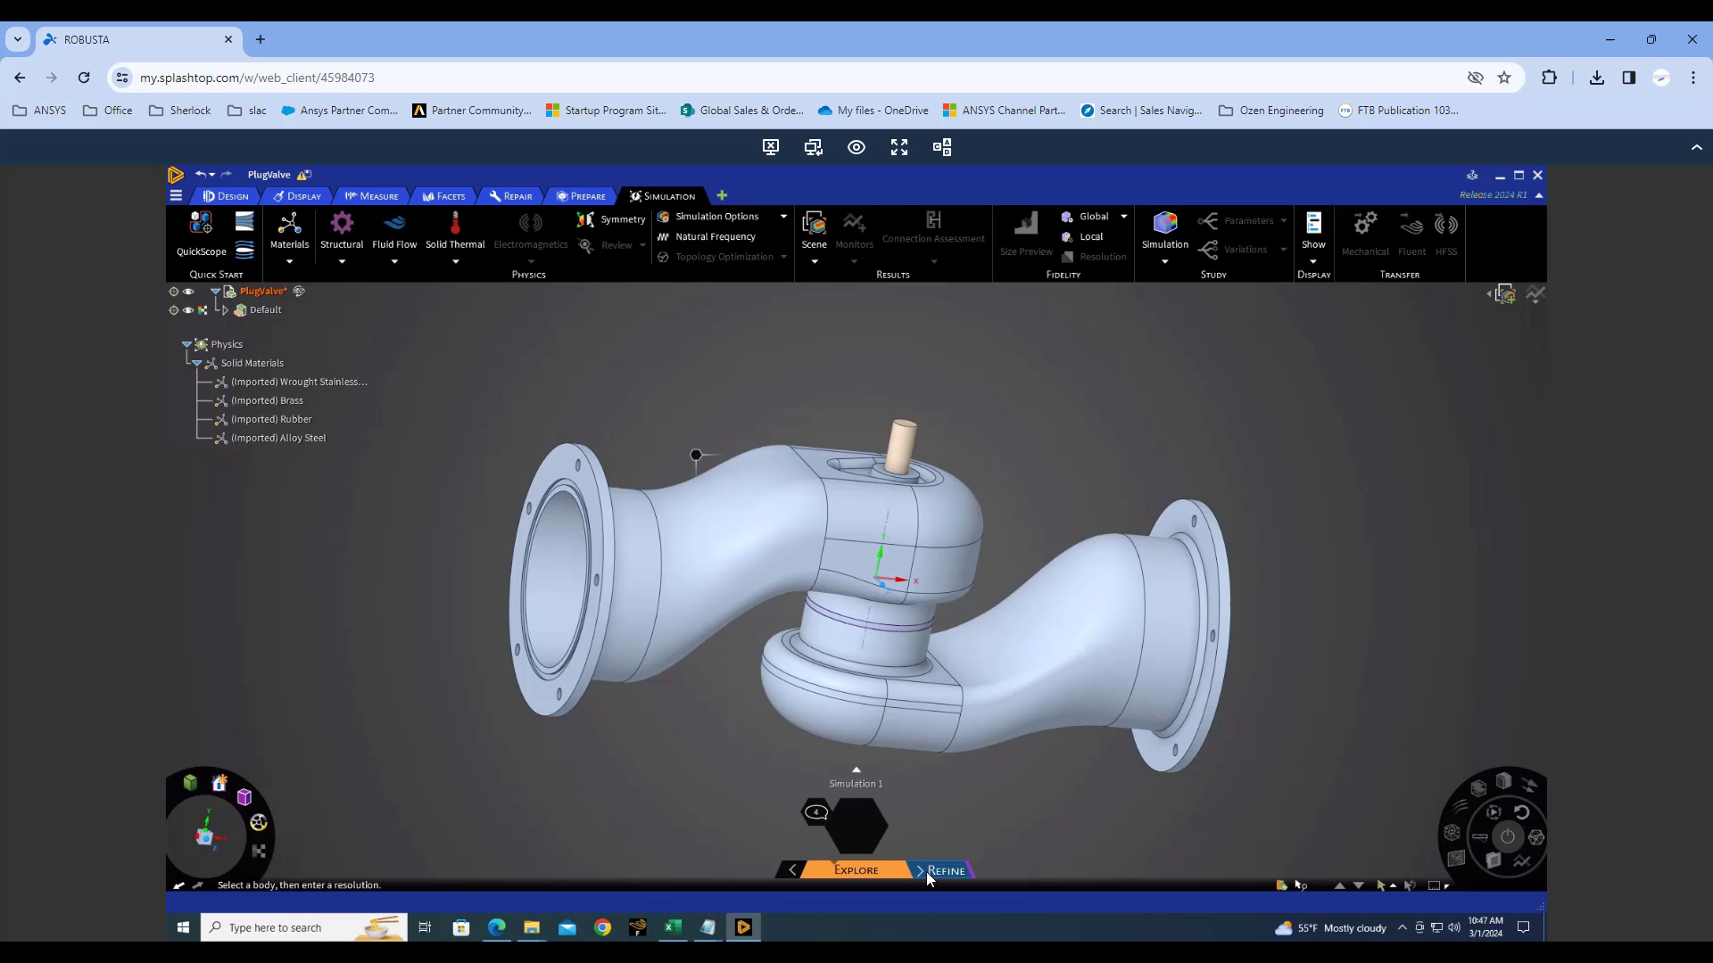
{"action": "left_click", "coordinate": [923, 874]}
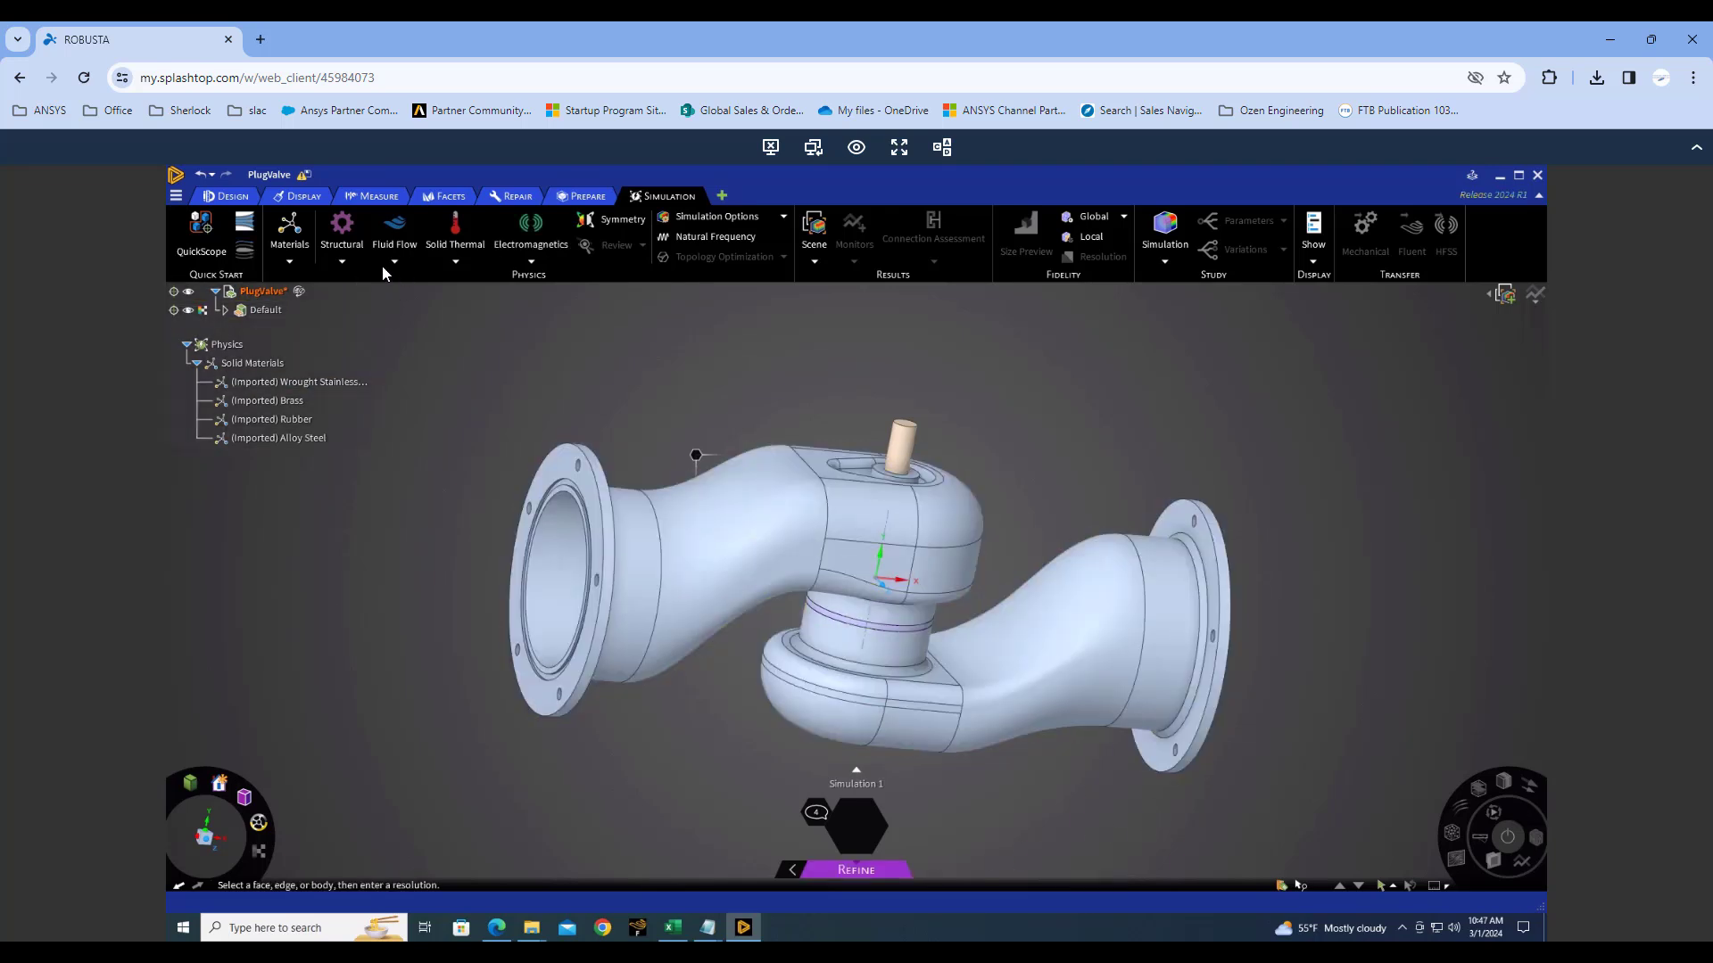
Set up an internal flow with the inlet at one flange's inner ring face and the outlet at the other flange's.
{"action": "middle_click_drag", "start_coordinate": [797, 703], "coordinate": [847, 731]}
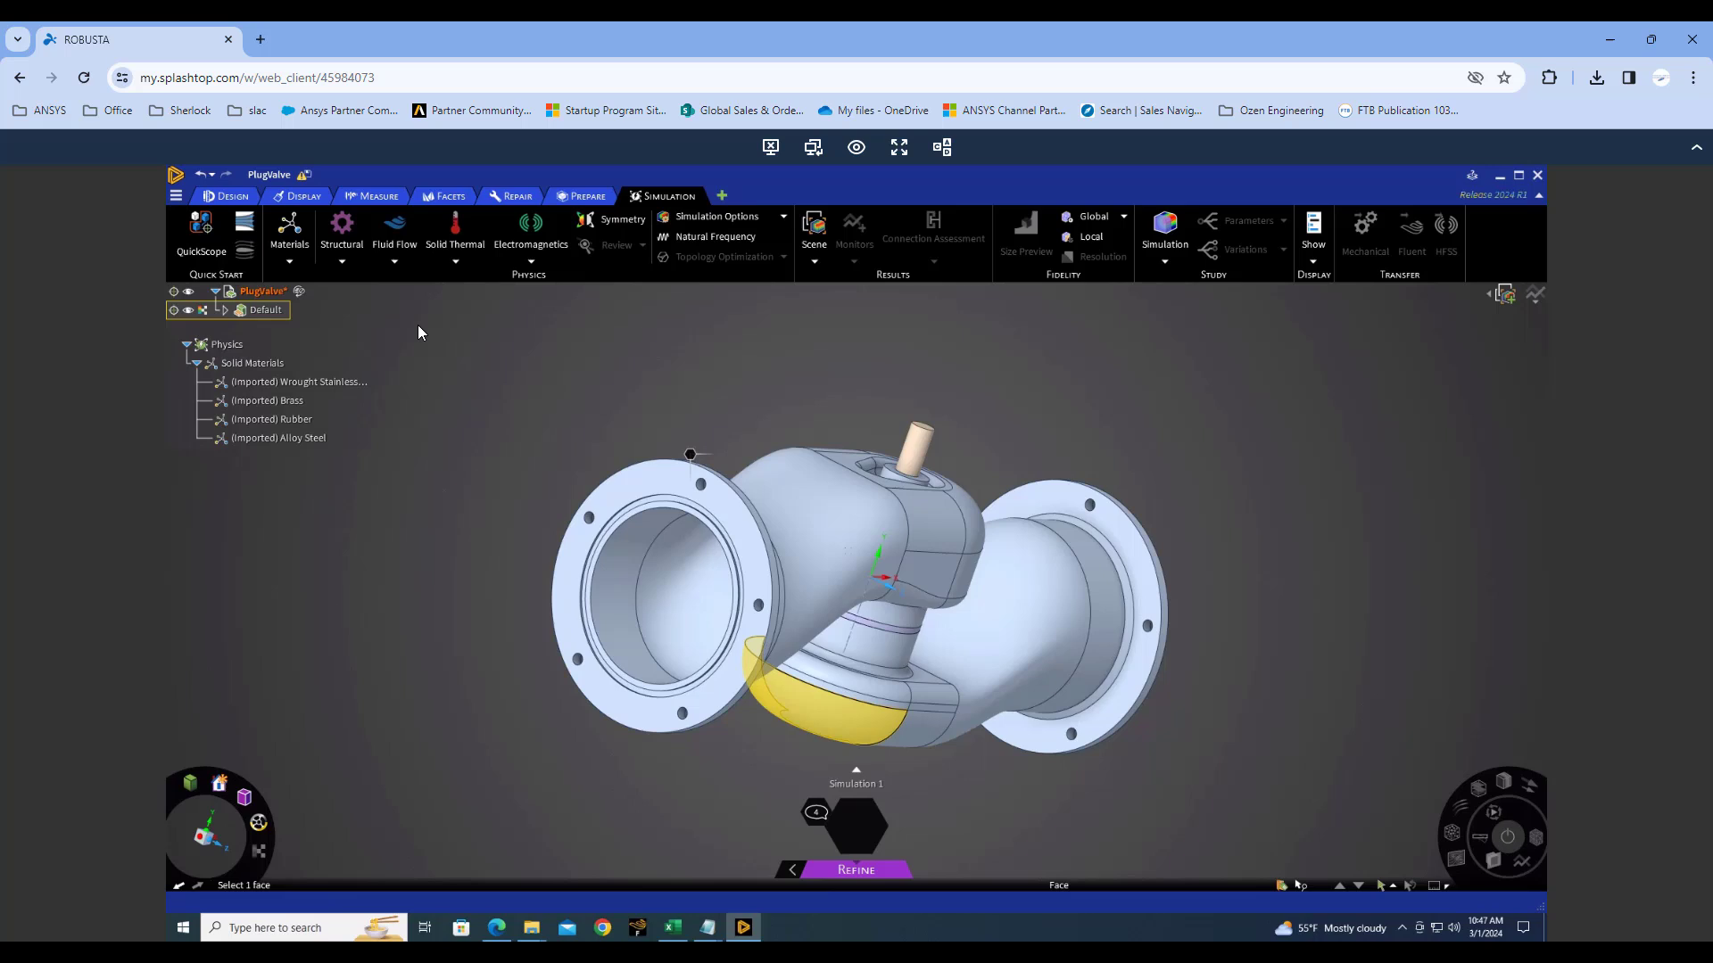
{"action": "middle_click_drag", "start_coordinate": [1015, 734], "coordinate": [919, 711]}
{"action": "left_click", "coordinate": [244, 224]}
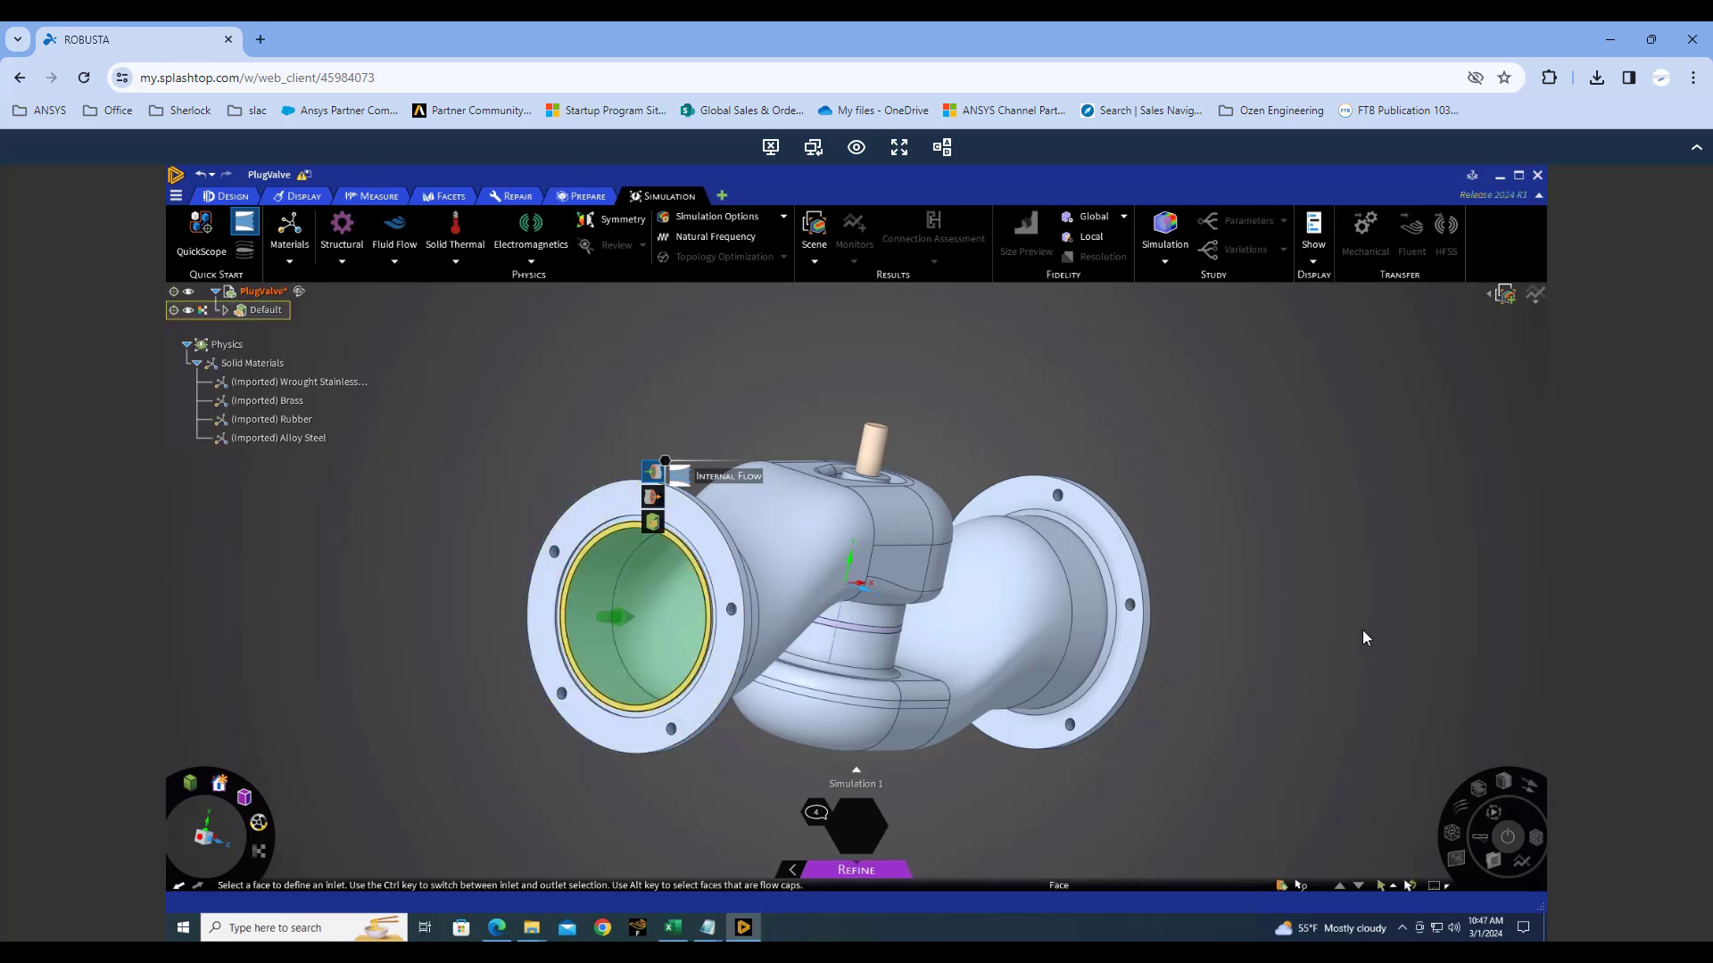
{"action": "middle_click_drag", "start_coordinate": [1240, 644], "coordinate": [1136, 619]}
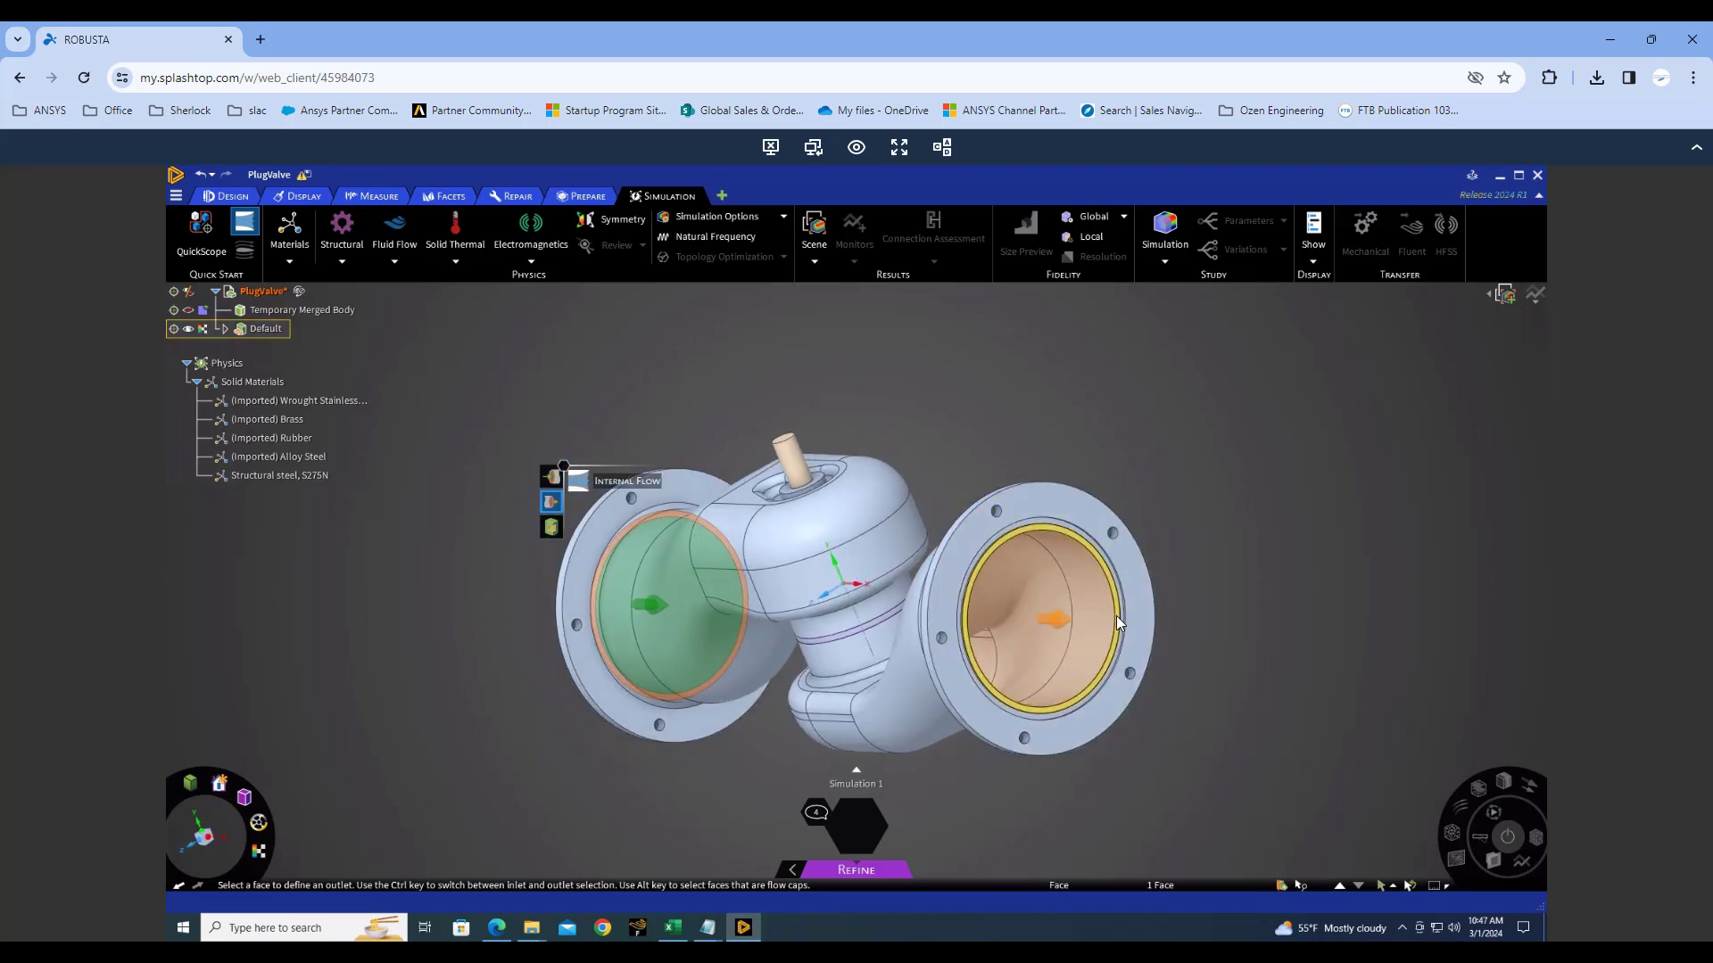
{"action": "left_click", "coordinate": [1116, 615]}
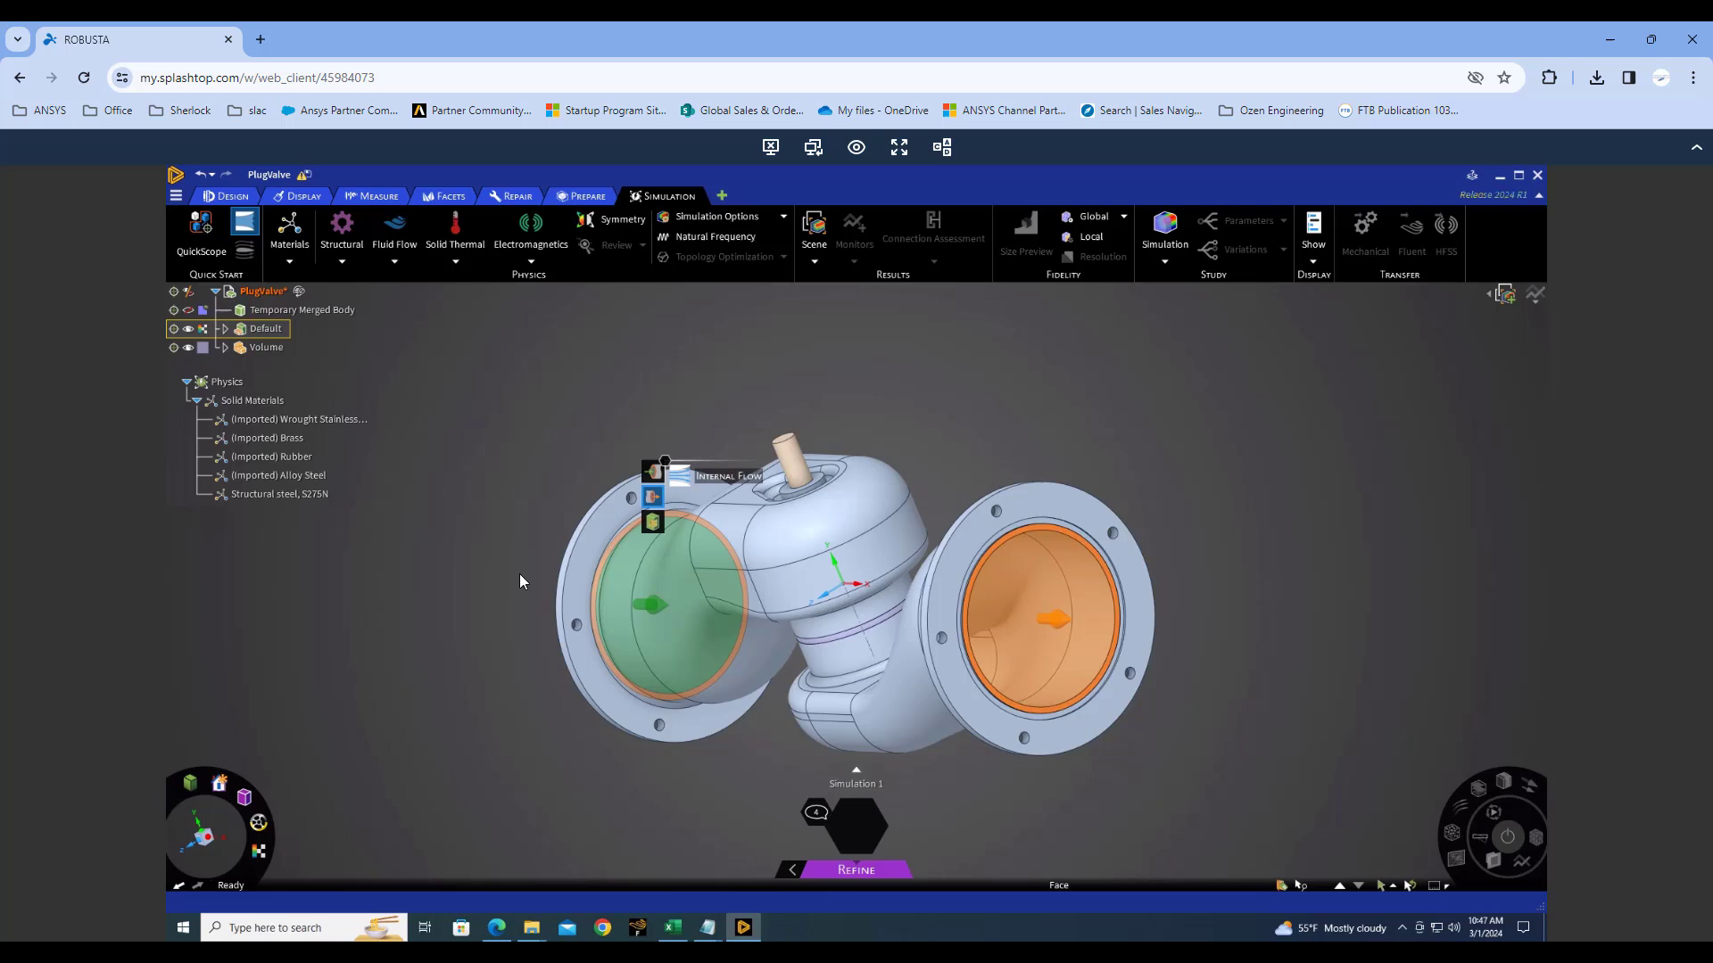
{"action": "left_click", "coordinate": [711, 475]}
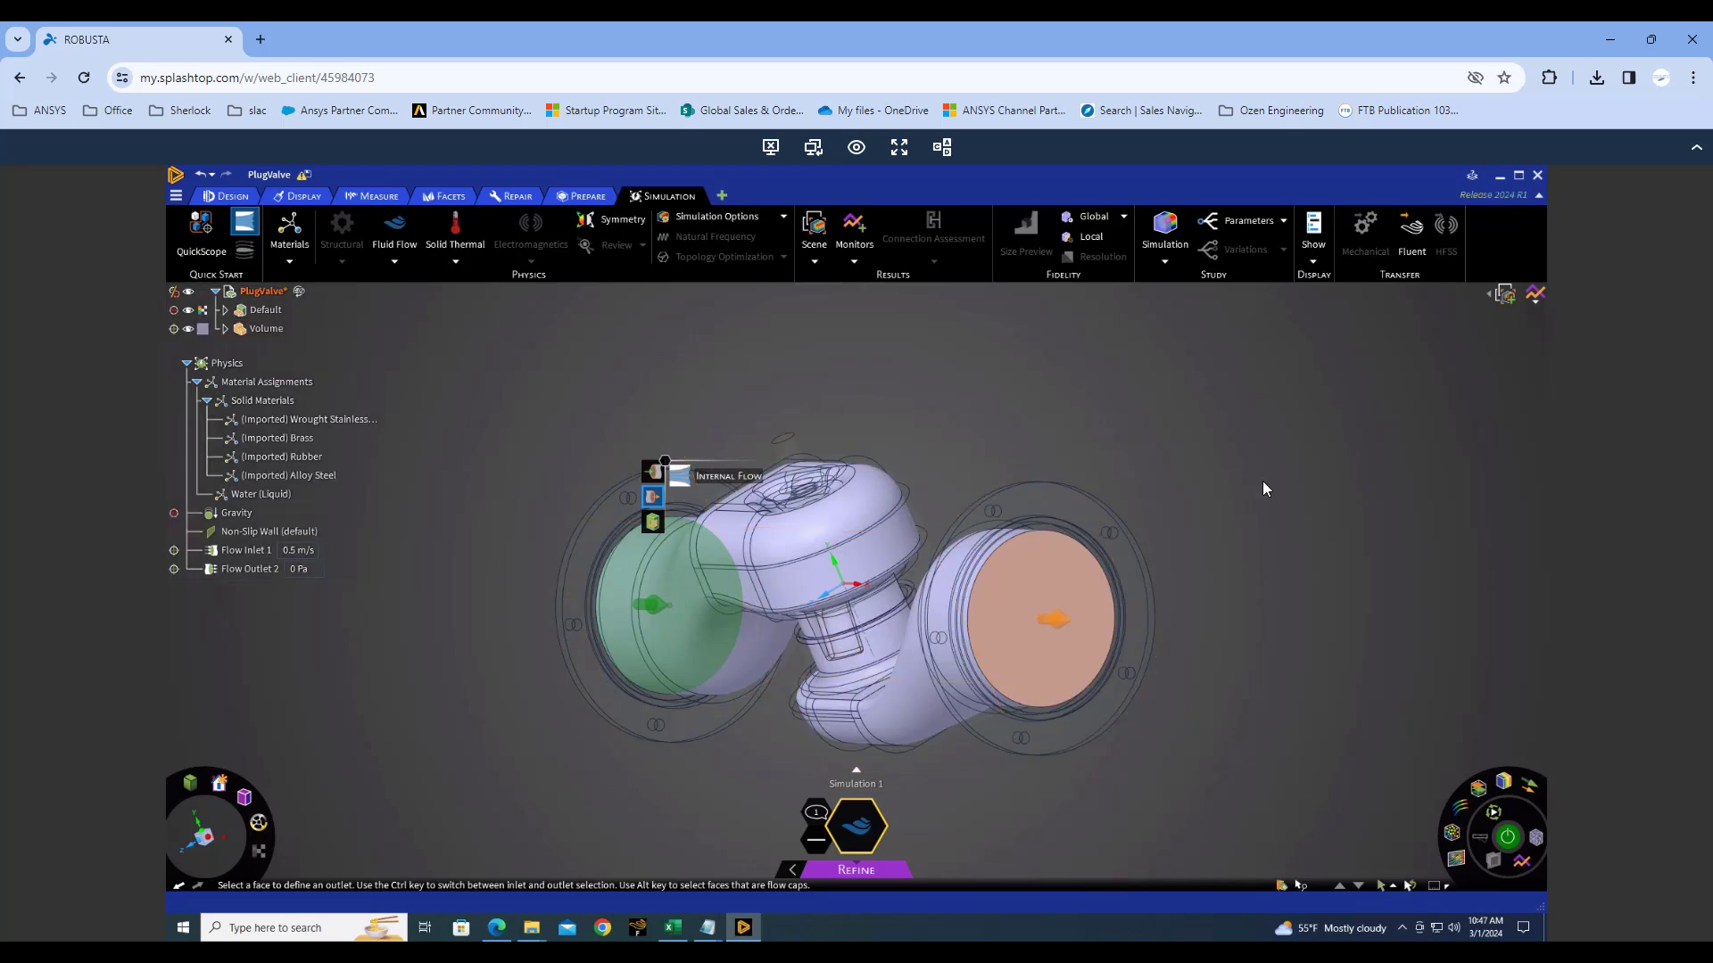
{"action": "middle_click_drag", "start_coordinate": [1265, 497], "coordinate": [1408, 485]}
{"action": "key", "text": "Escape"}
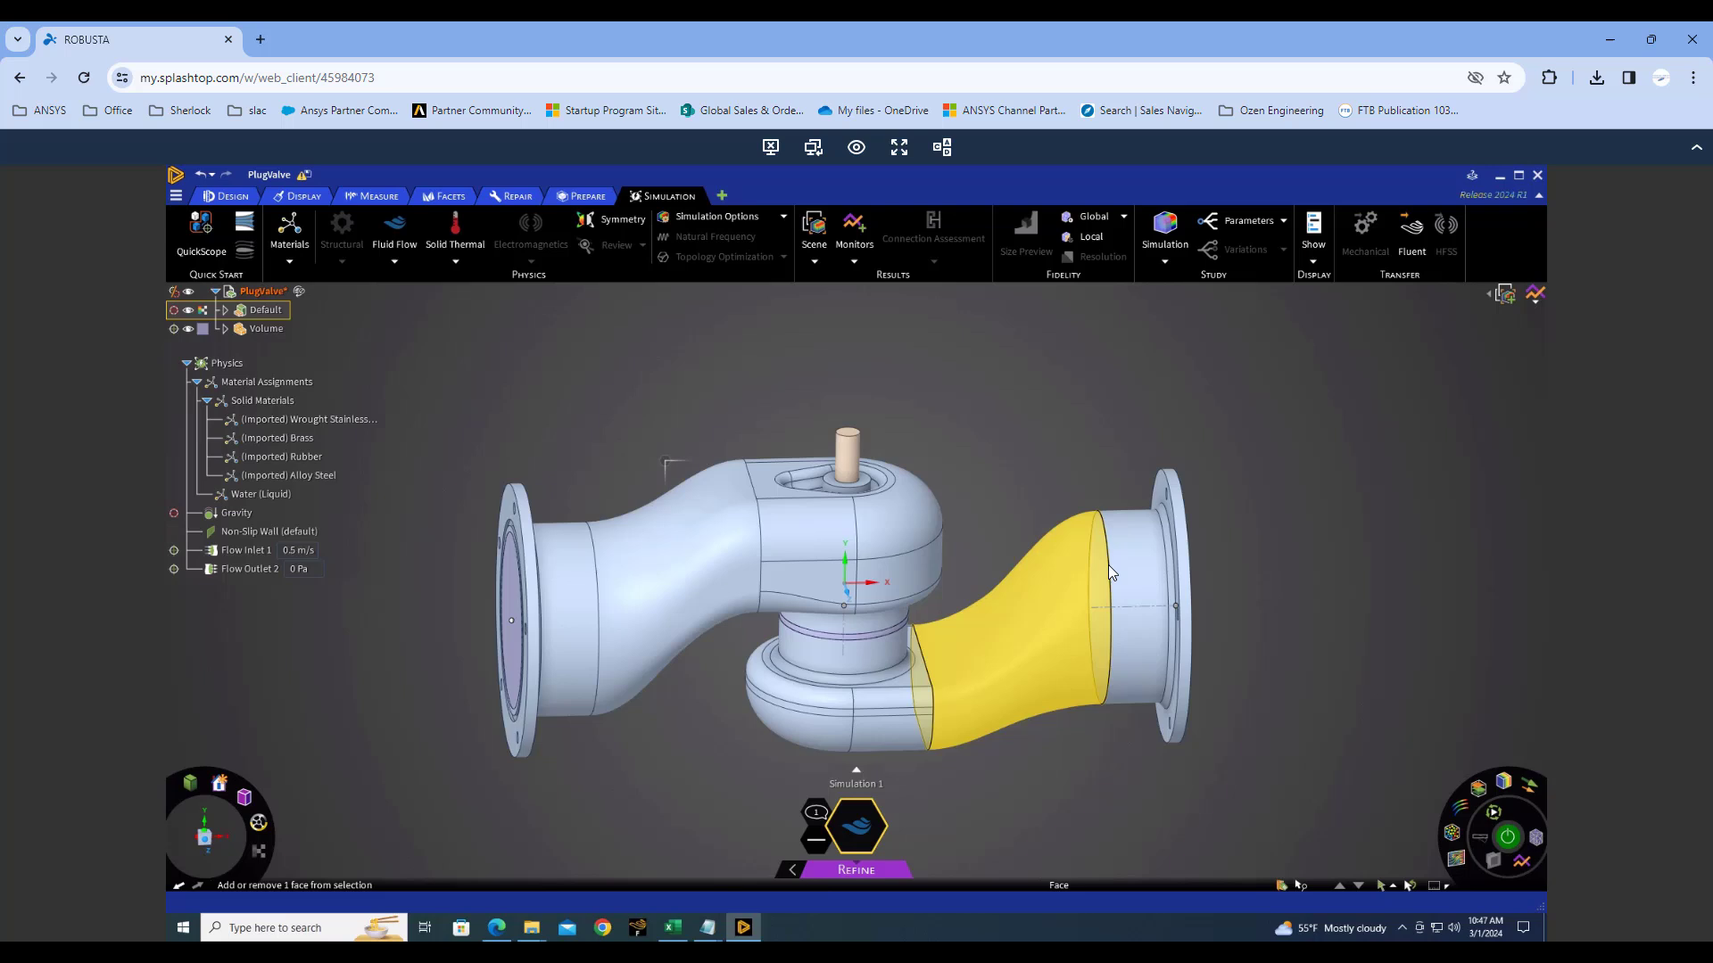
Select the extracted water volume, hide the Default component and examine the fluid passage around the plug.
{"action": "middle_click_drag", "start_coordinate": [969, 639], "coordinate": [1117, 548], "text": "ctrl"}
{"action": "middle_click_drag", "start_coordinate": [1178, 451], "coordinate": [951, 421]}
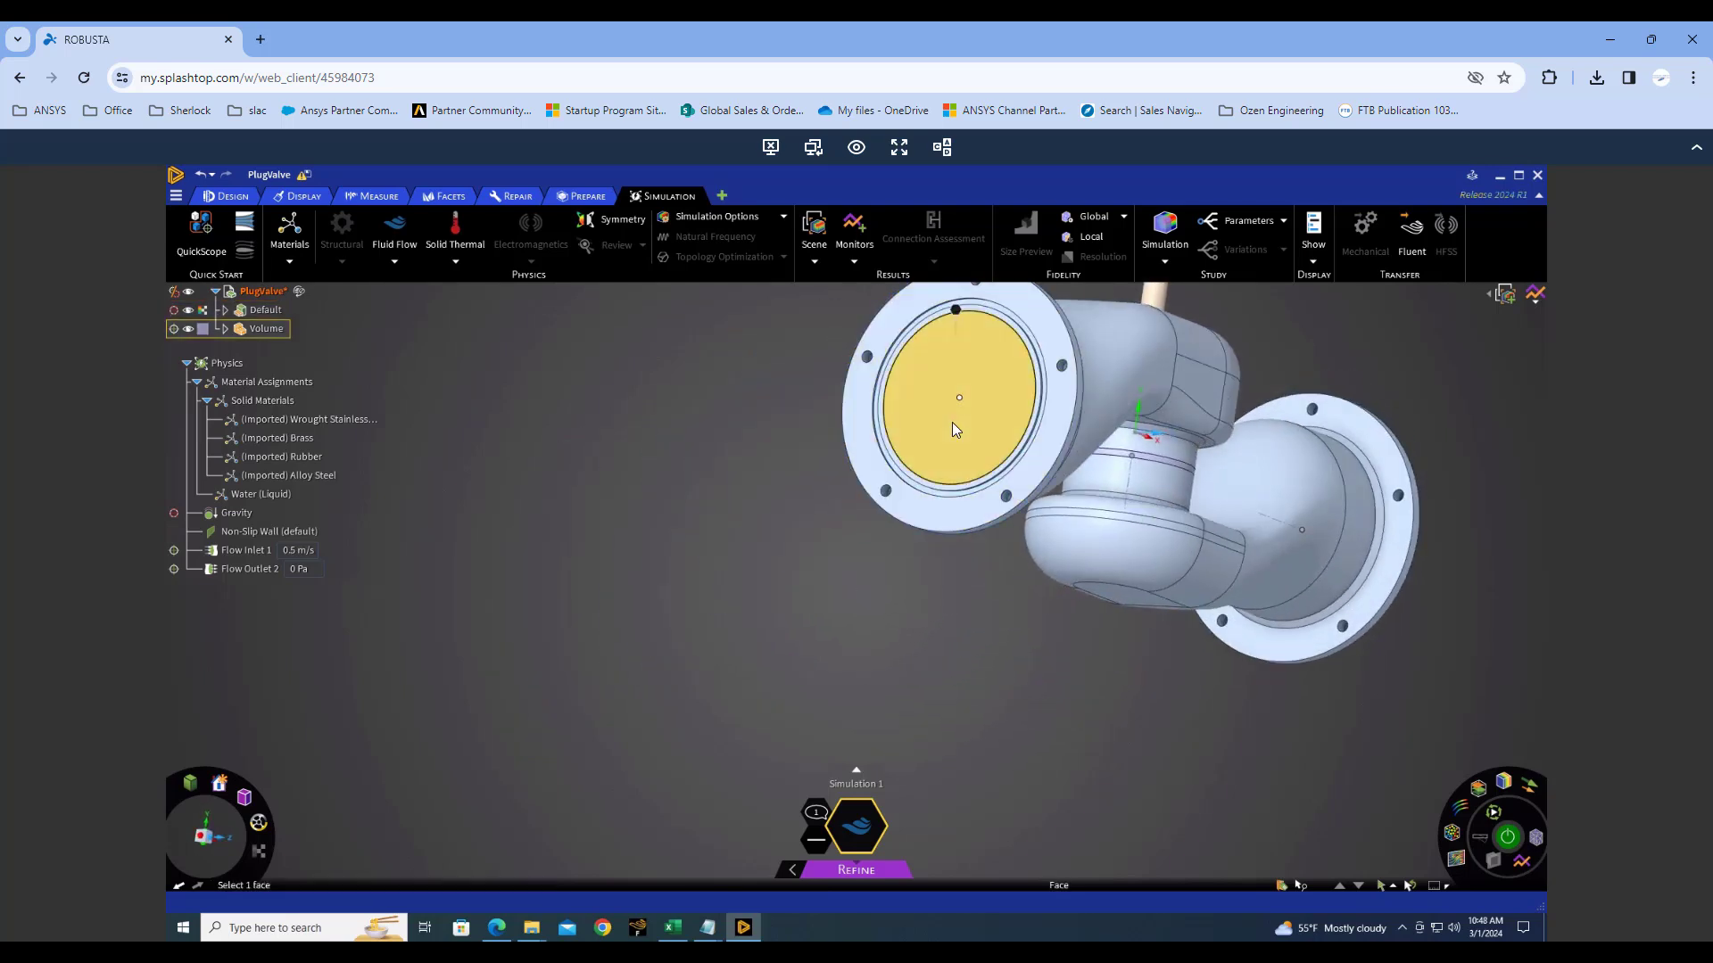
{"action": "triple_click", "coordinate": [951, 423]}
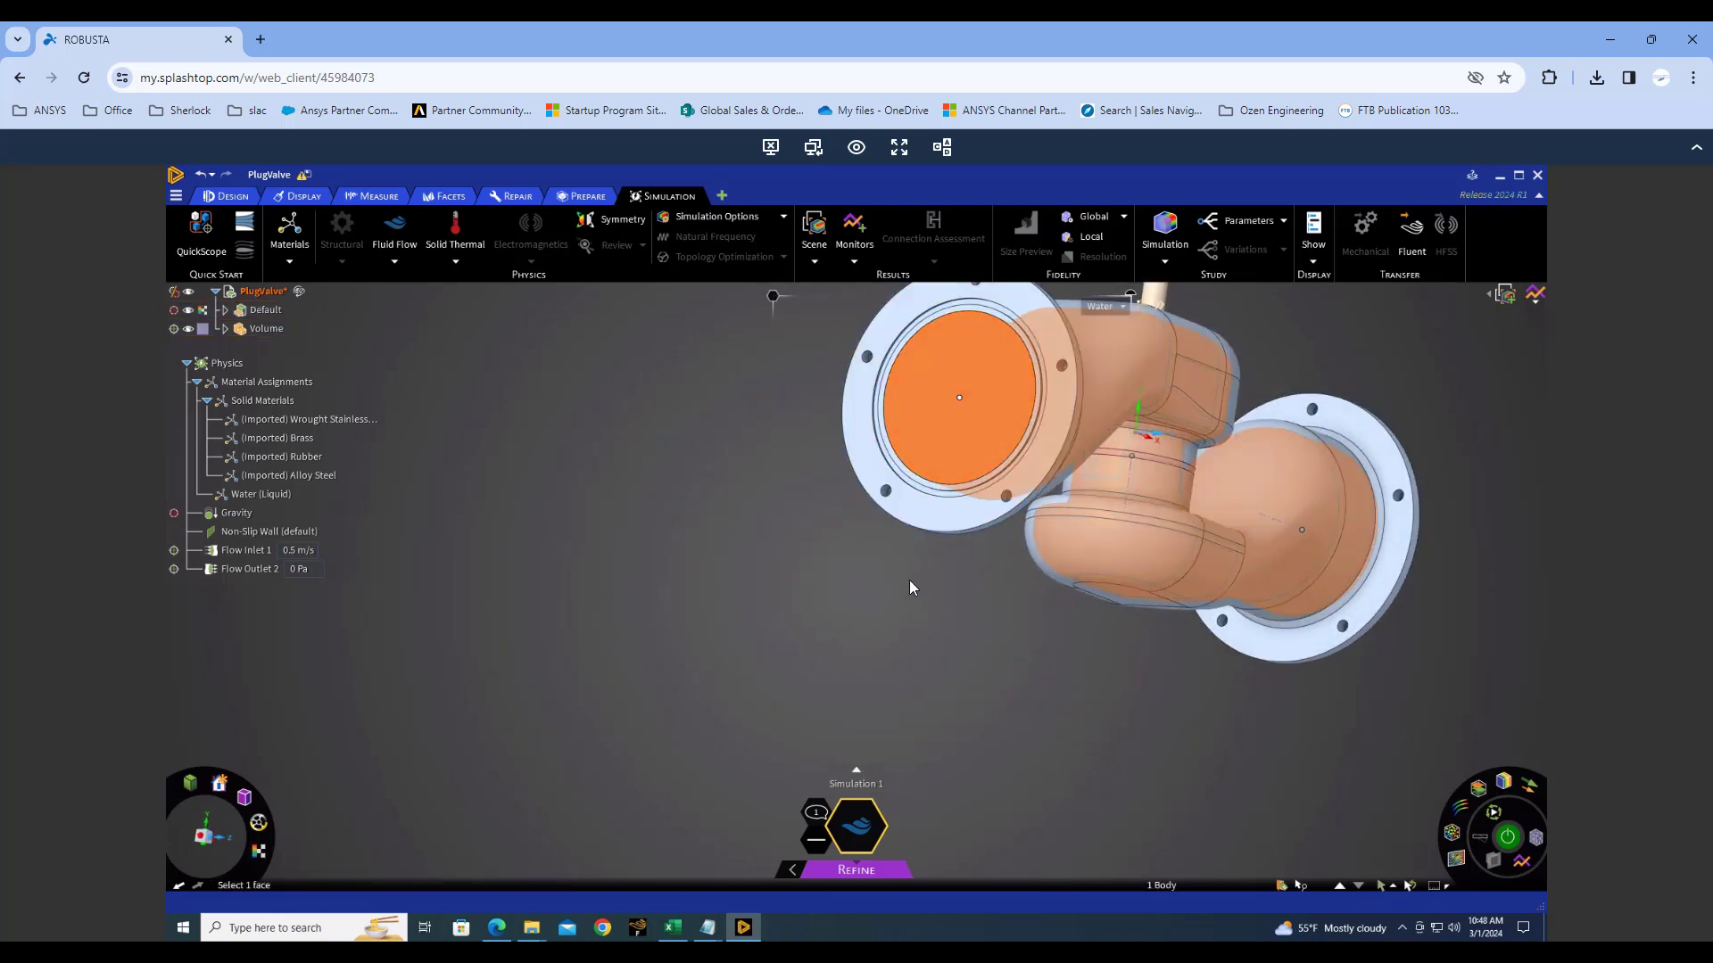
{"action": "middle_click_drag", "start_coordinate": [908, 580], "coordinate": [685, 722]}
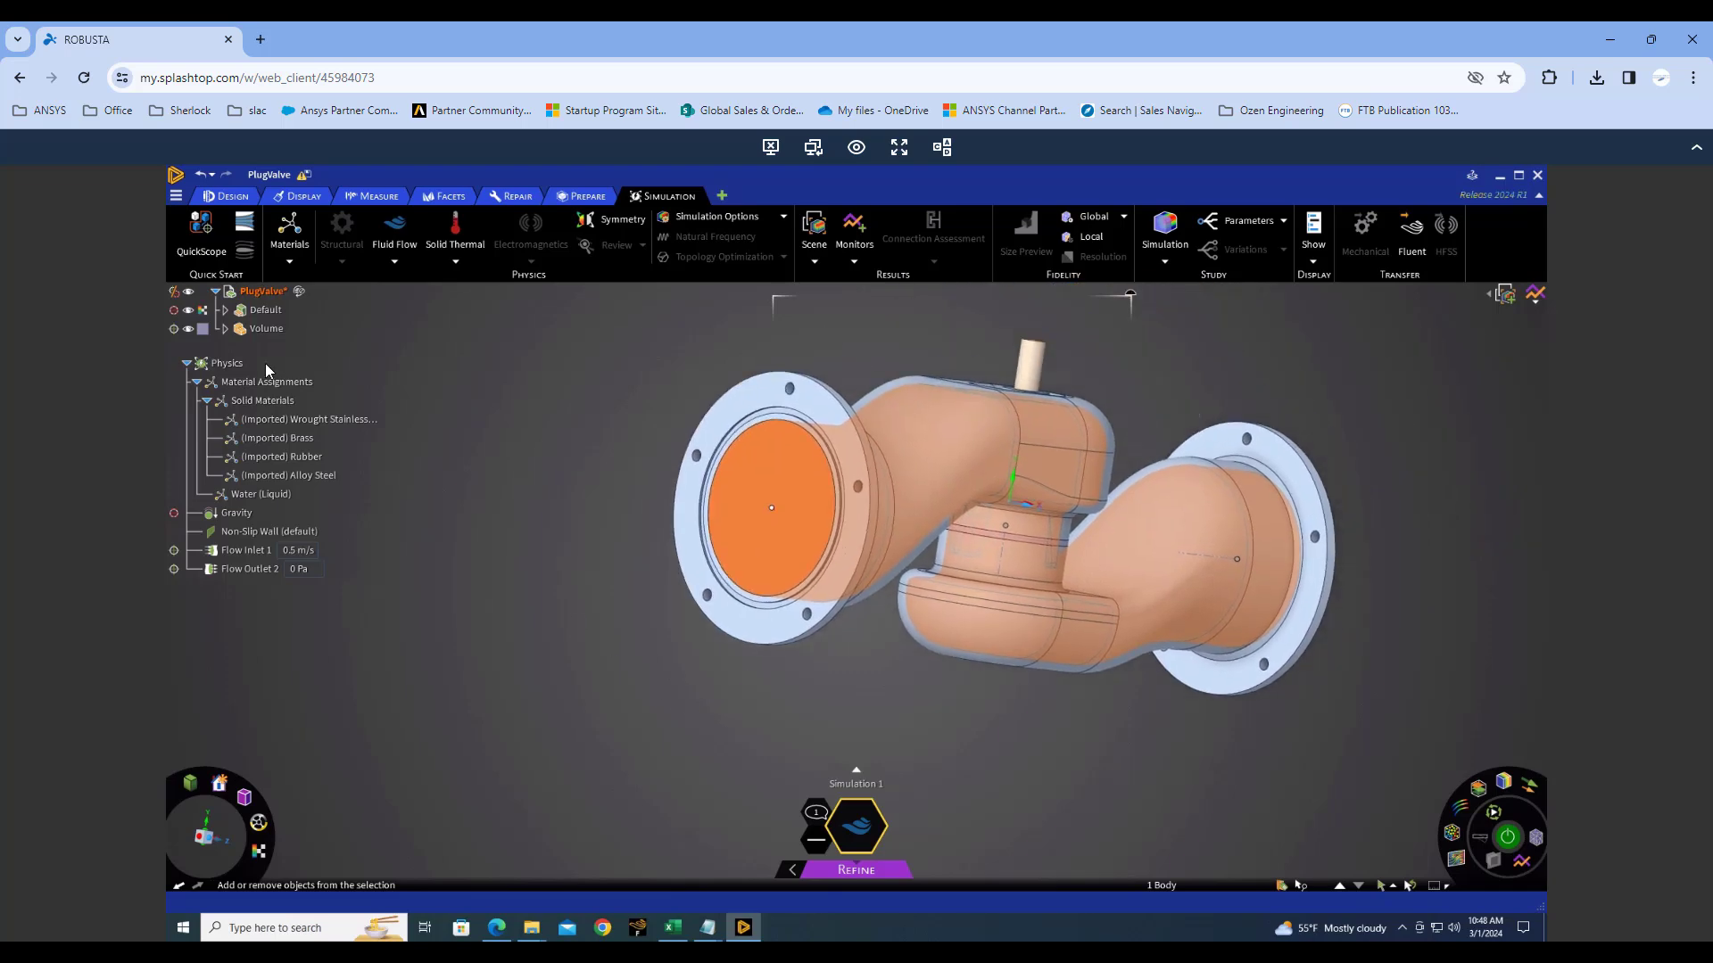
{"action": "left_click", "coordinate": [188, 311]}
{"action": "scroll", "coordinate": [1015, 515], "scroll_direction": "up", "scroll_amount": 5}
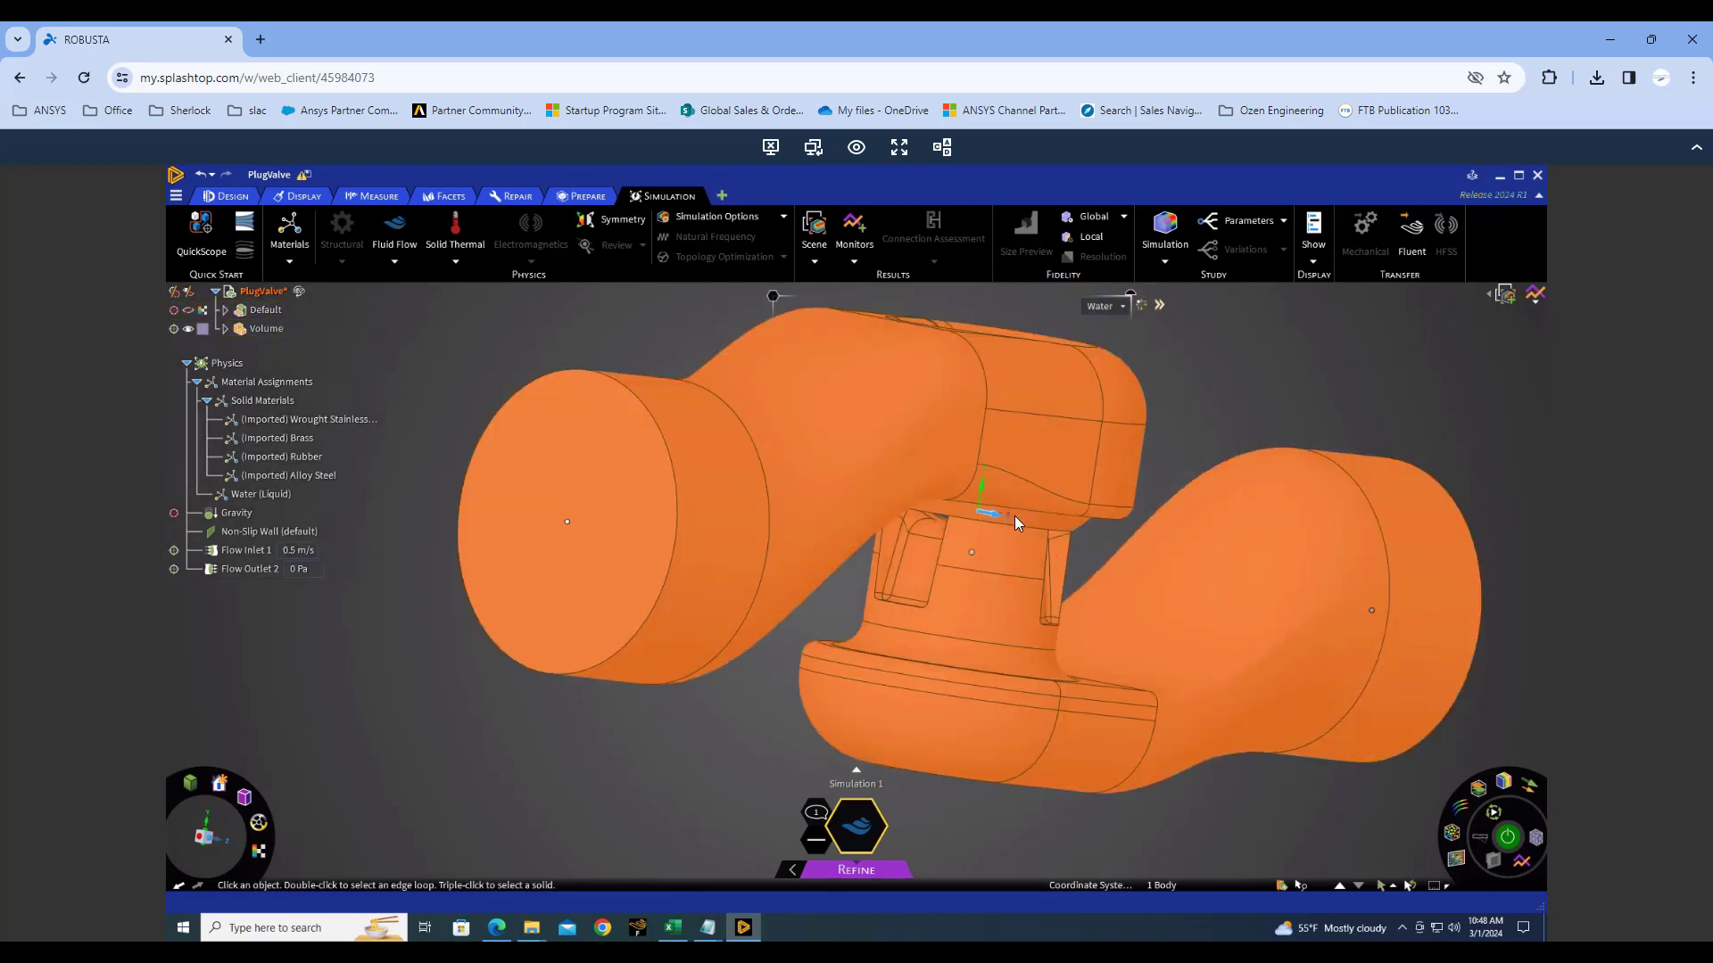
{"action": "middle_click_drag", "start_coordinate": [1034, 489], "coordinate": [958, 635]}
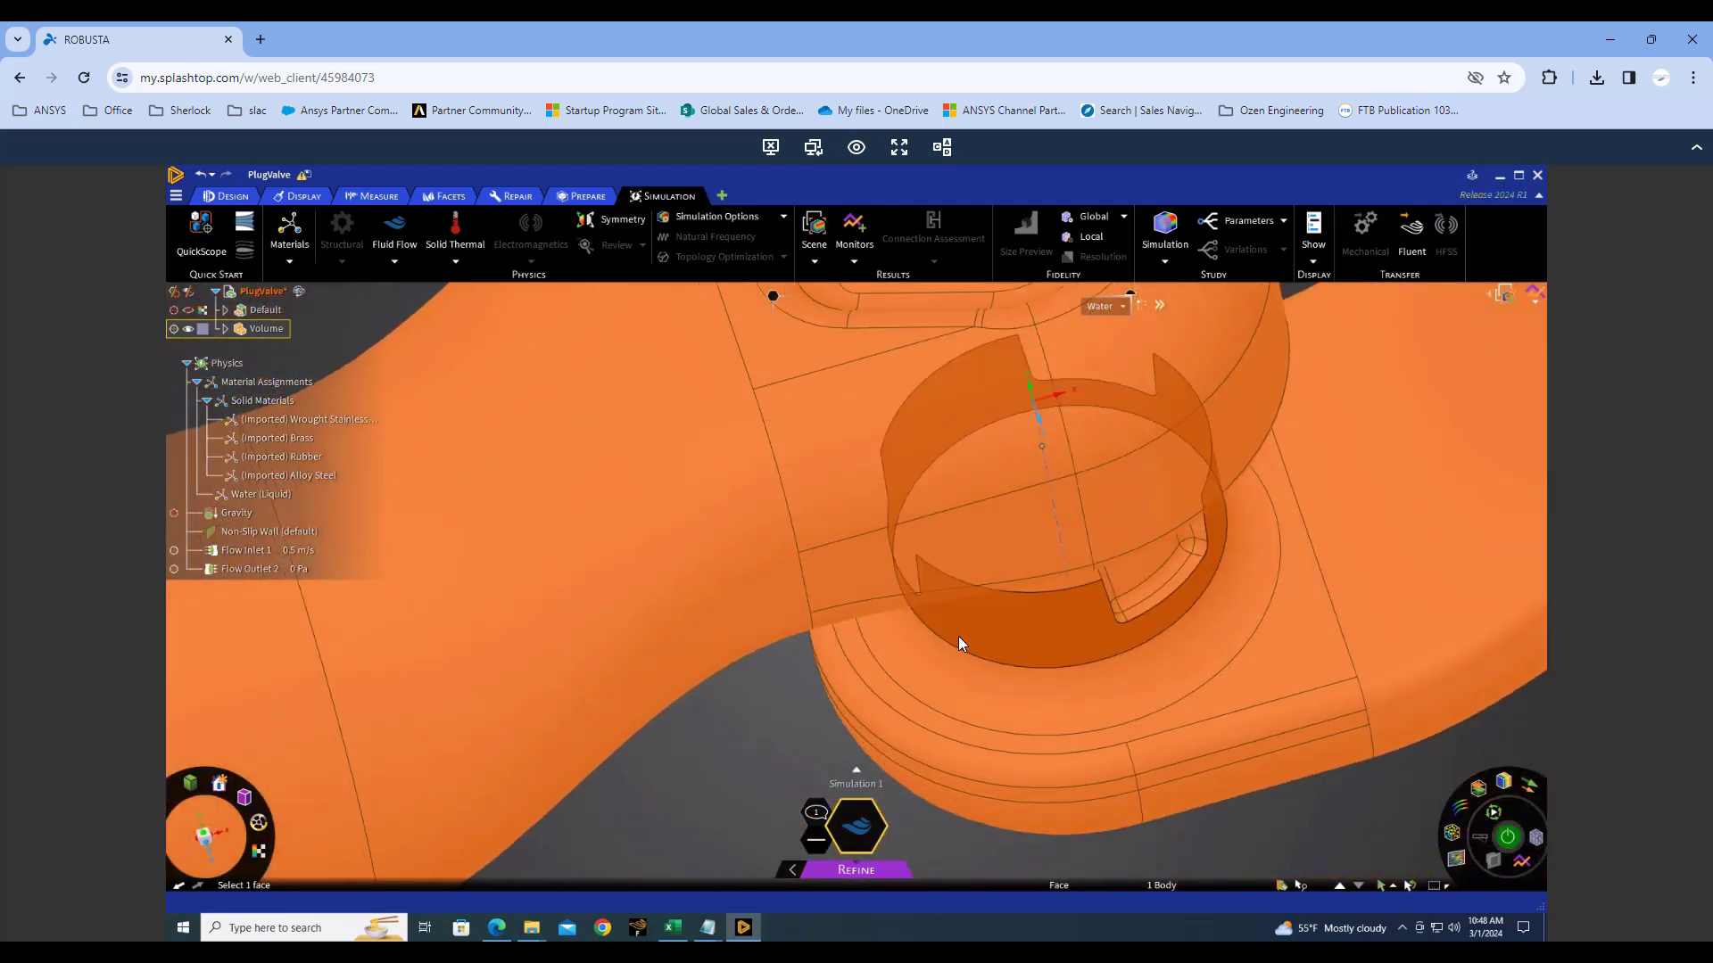
{"action": "scroll", "coordinate": [960, 635], "scroll_direction": "down", "scroll_amount": 4}
{"action": "scroll", "coordinate": [960, 635], "scroll_direction": "down", "scroll_amount": 3}
Expand the Default component to list its parts and make the whole component visible again.
{"action": "left_click", "coordinate": [225, 312]}
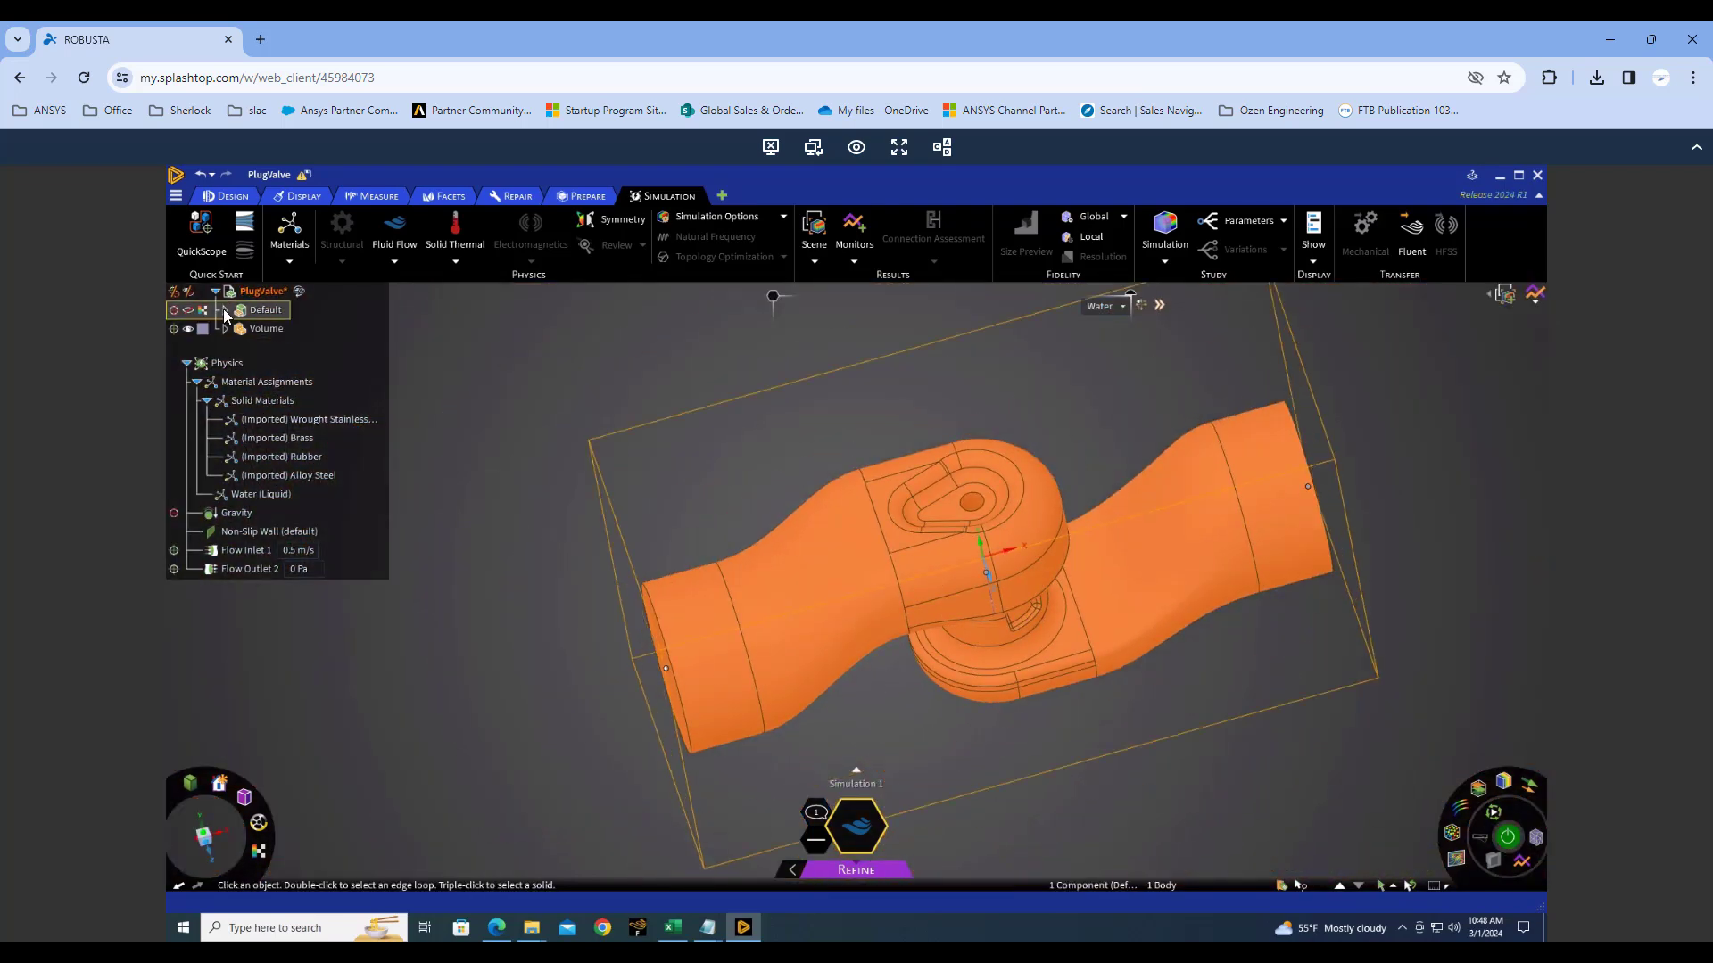
{"action": "left_click", "coordinate": [224, 310]}
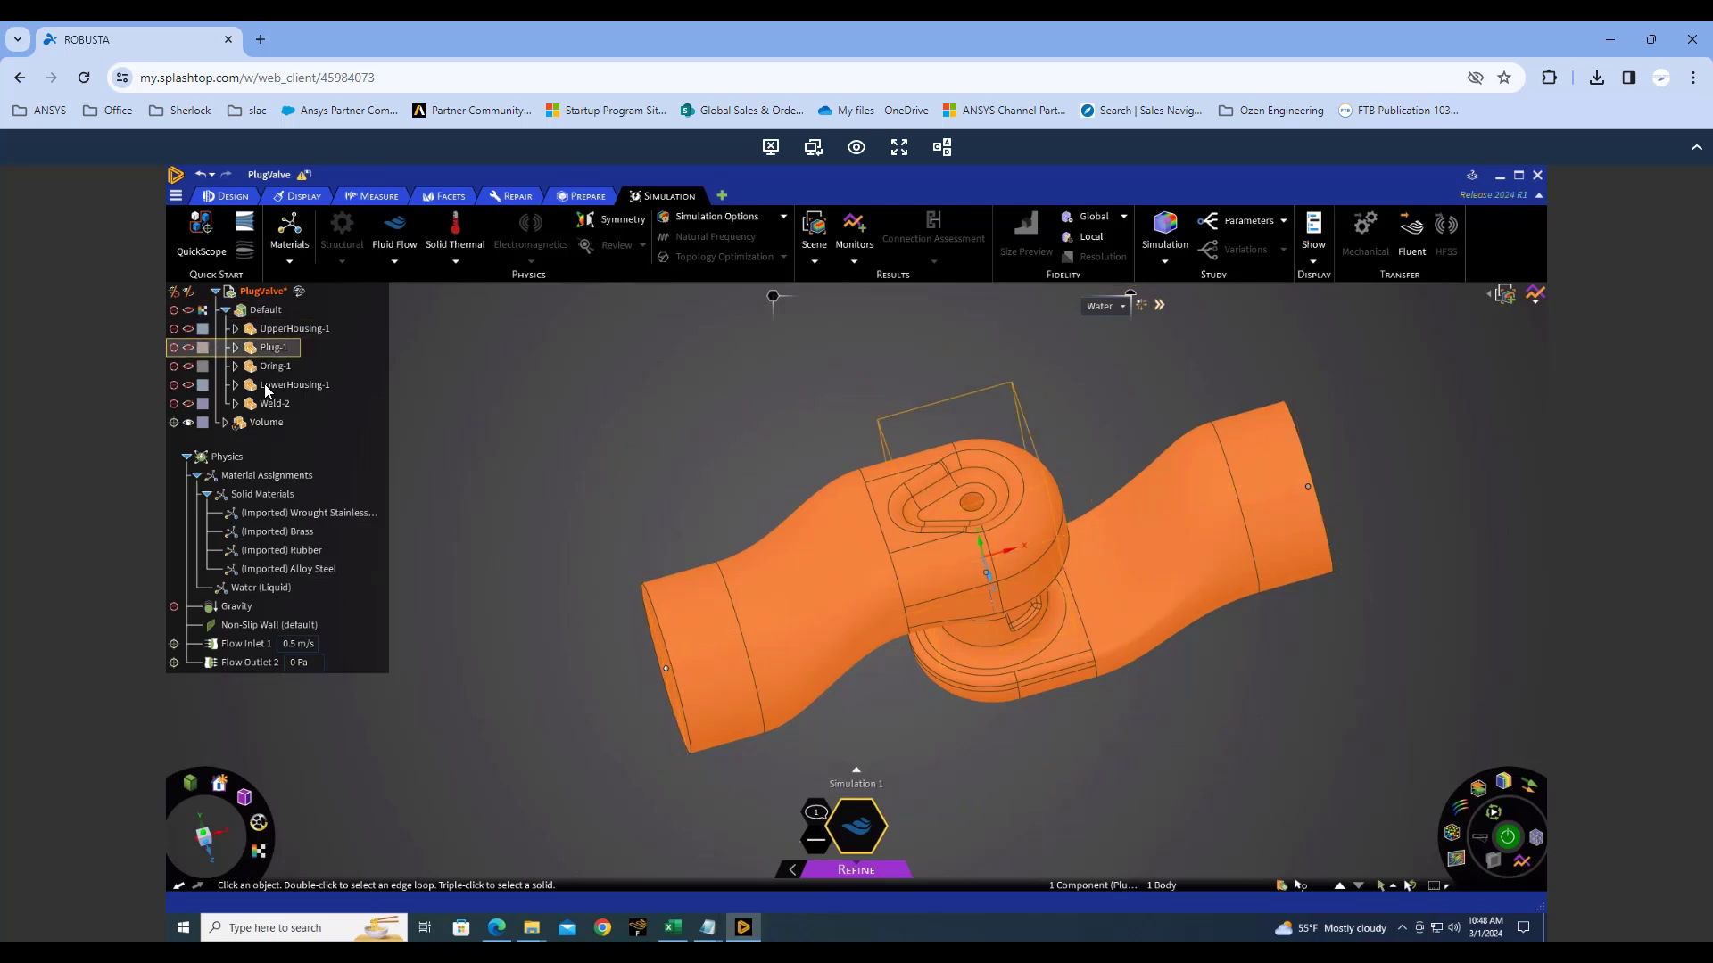
{"action": "left_click", "coordinate": [270, 404]}
{"action": "left_click", "coordinate": [264, 309]}
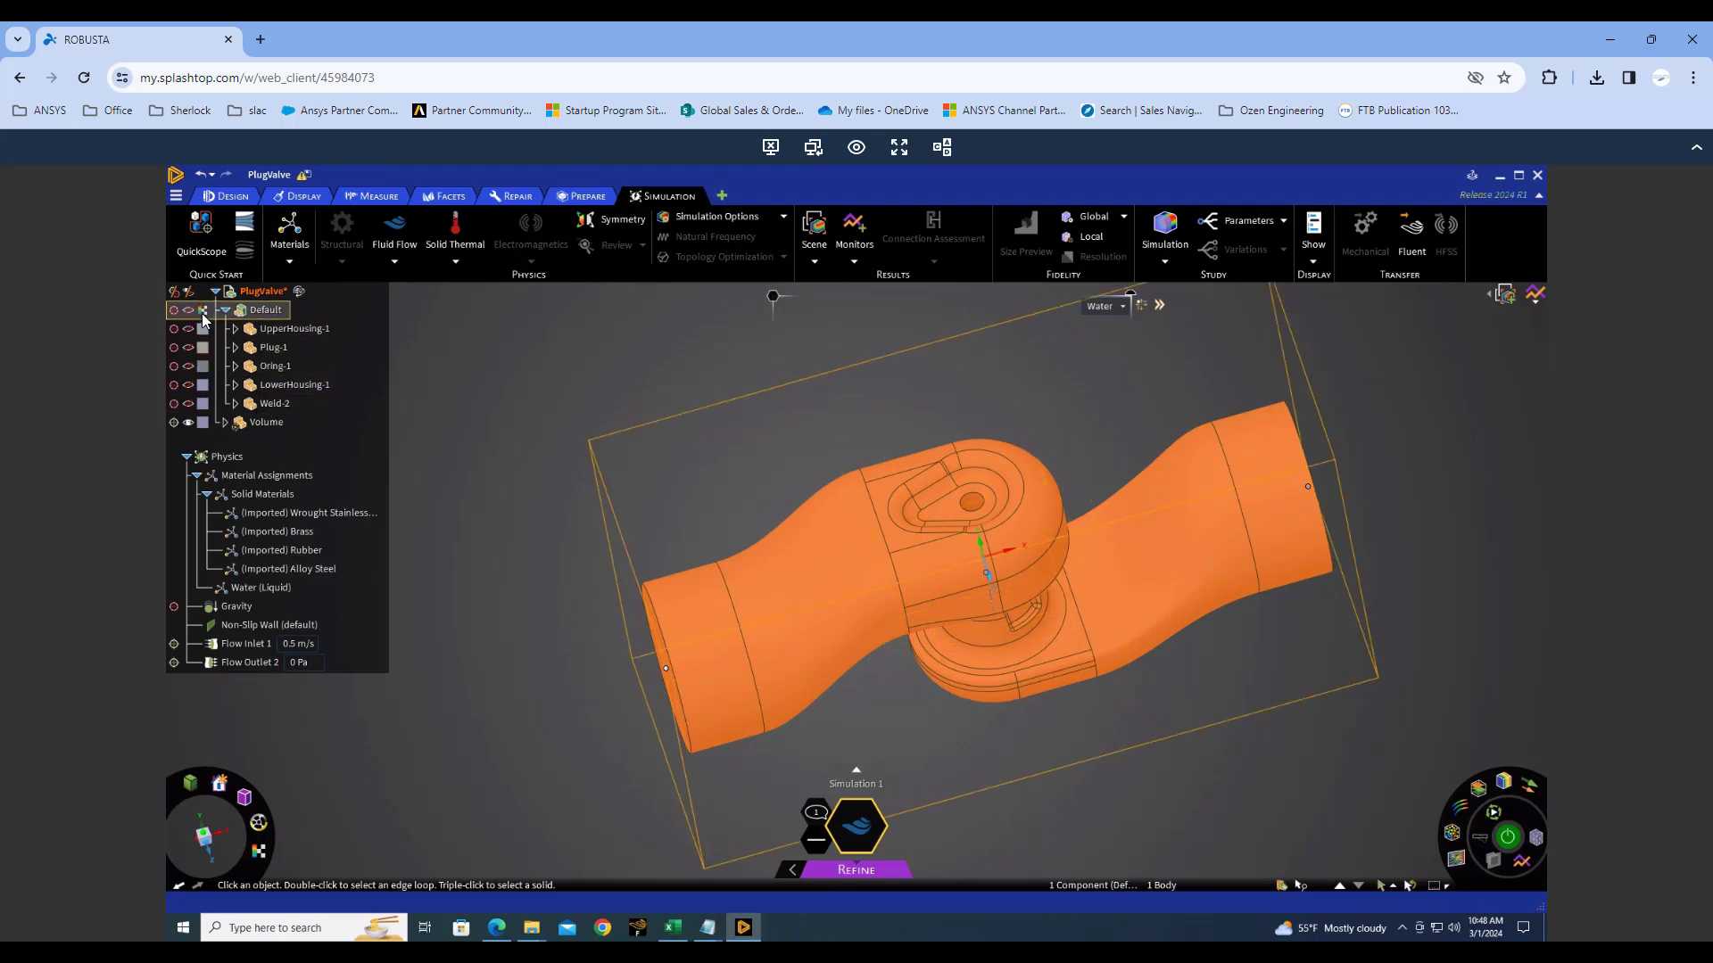
{"action": "left_click", "coordinate": [188, 310]}
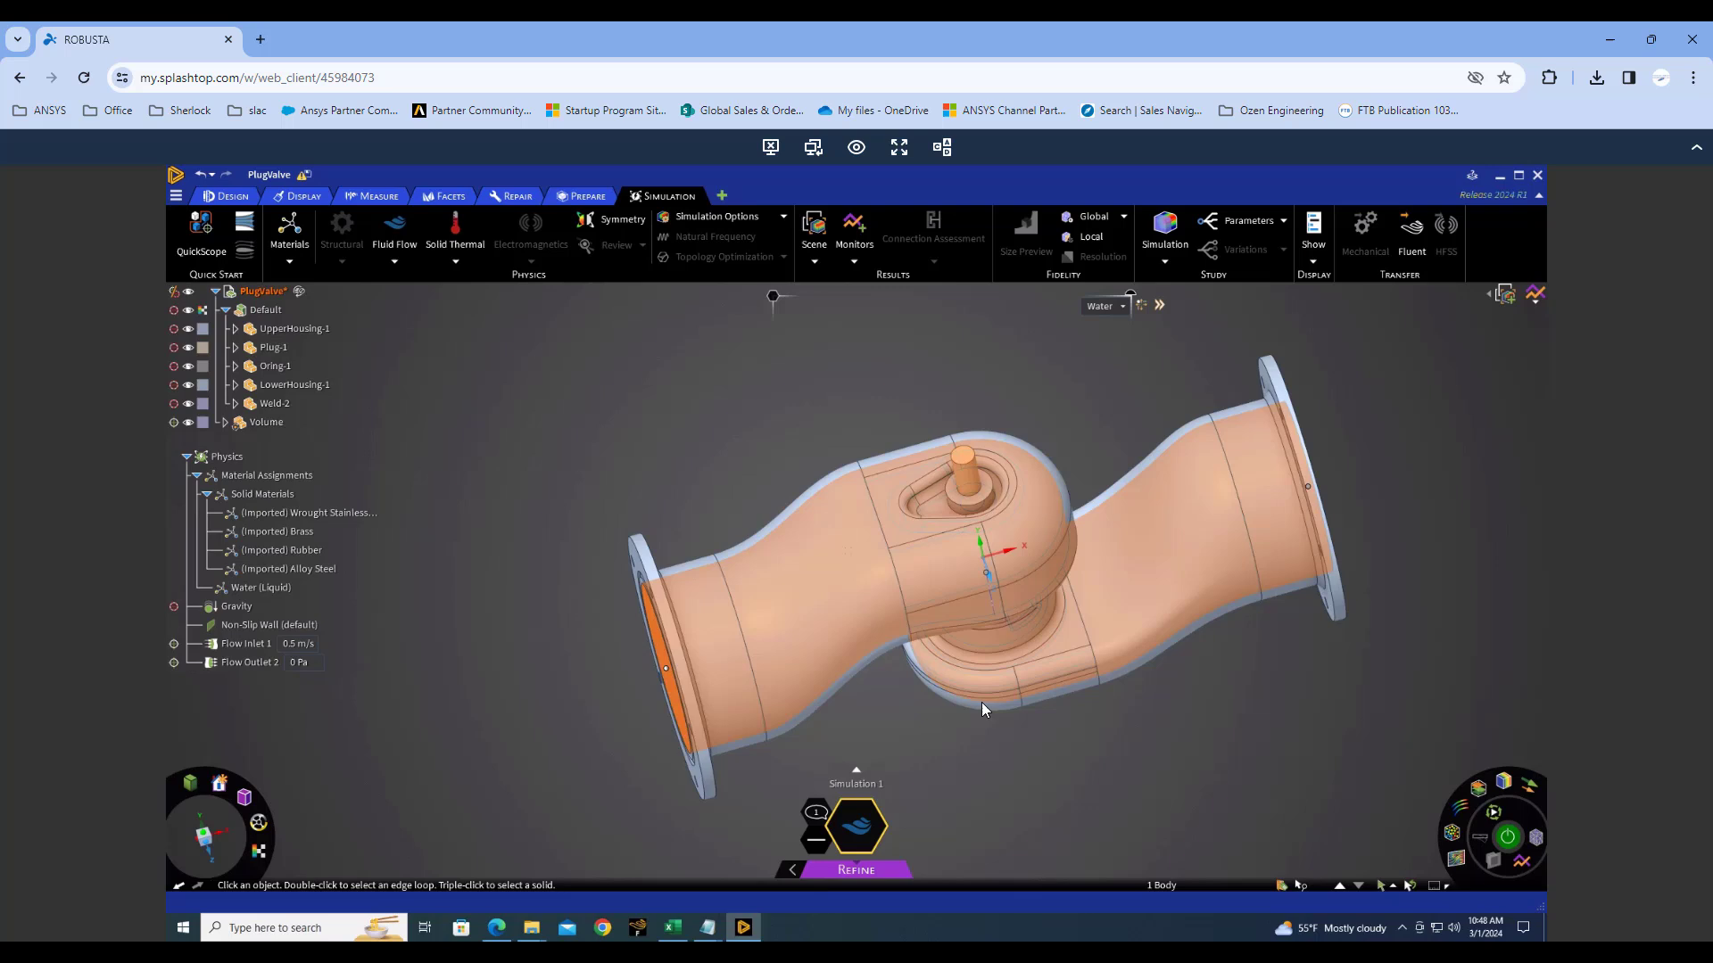
{"action": "middle_click_drag", "start_coordinate": [1107, 729], "coordinate": [1121, 621]}
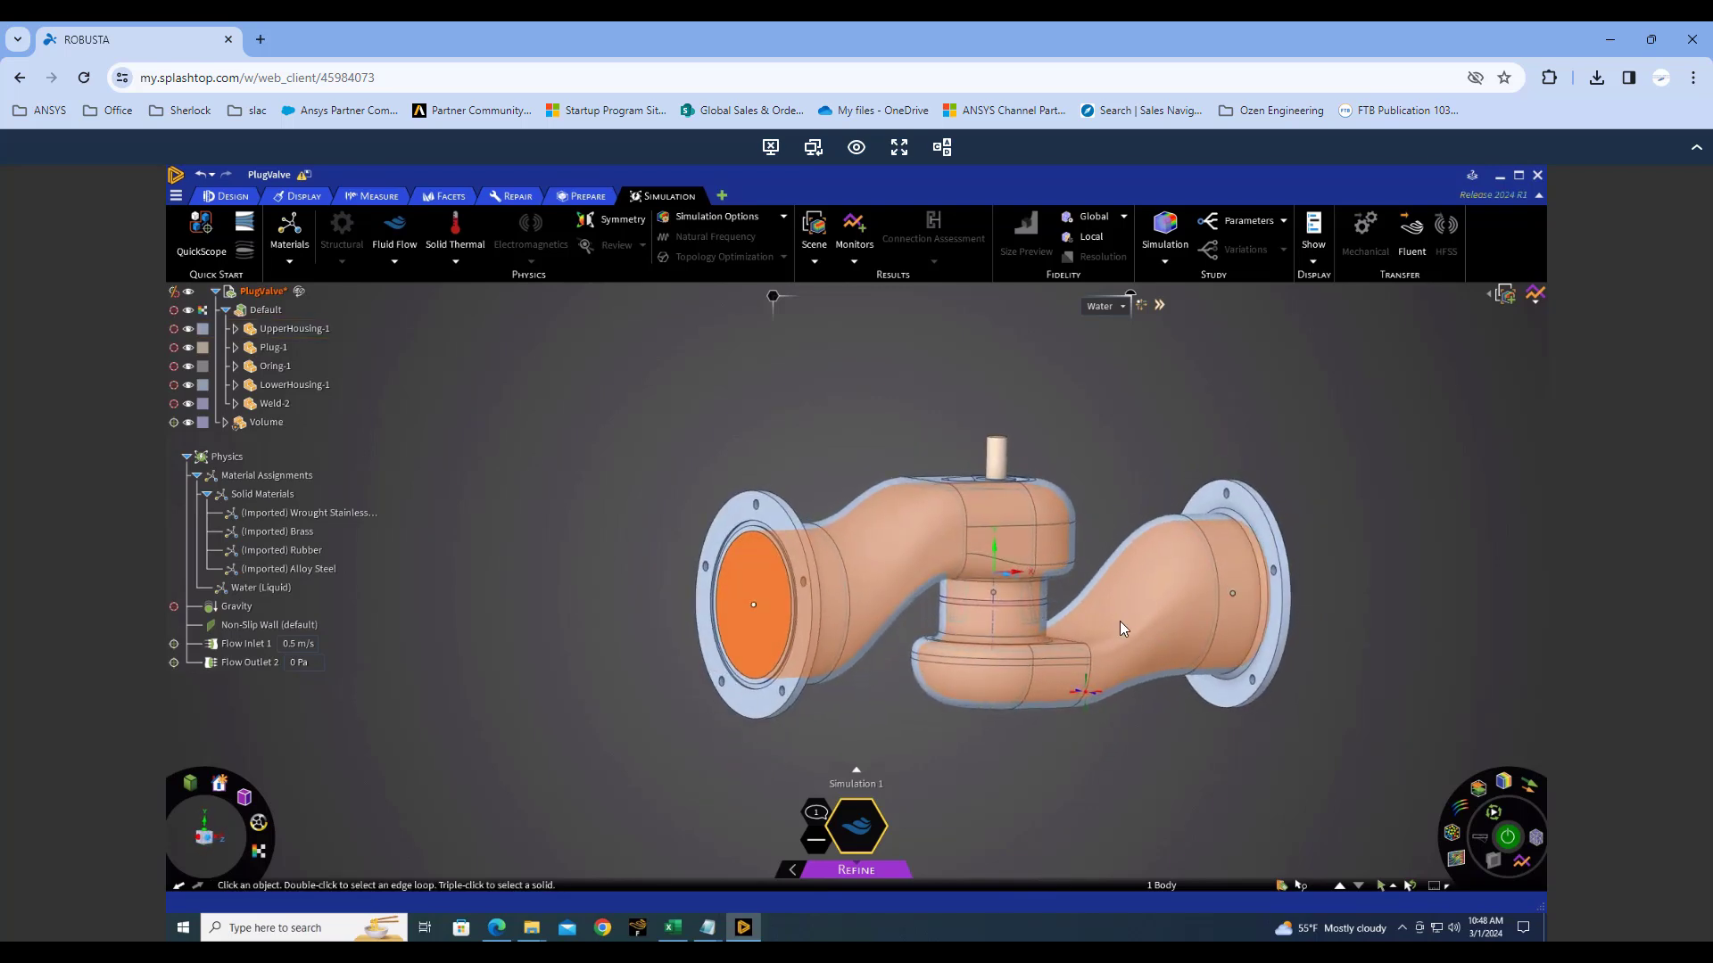
Add a flow inlet with a velocity of 1 m/s on the fluid face at the upper housing's flange opening.
{"action": "left_click", "coordinate": [756, 628]}
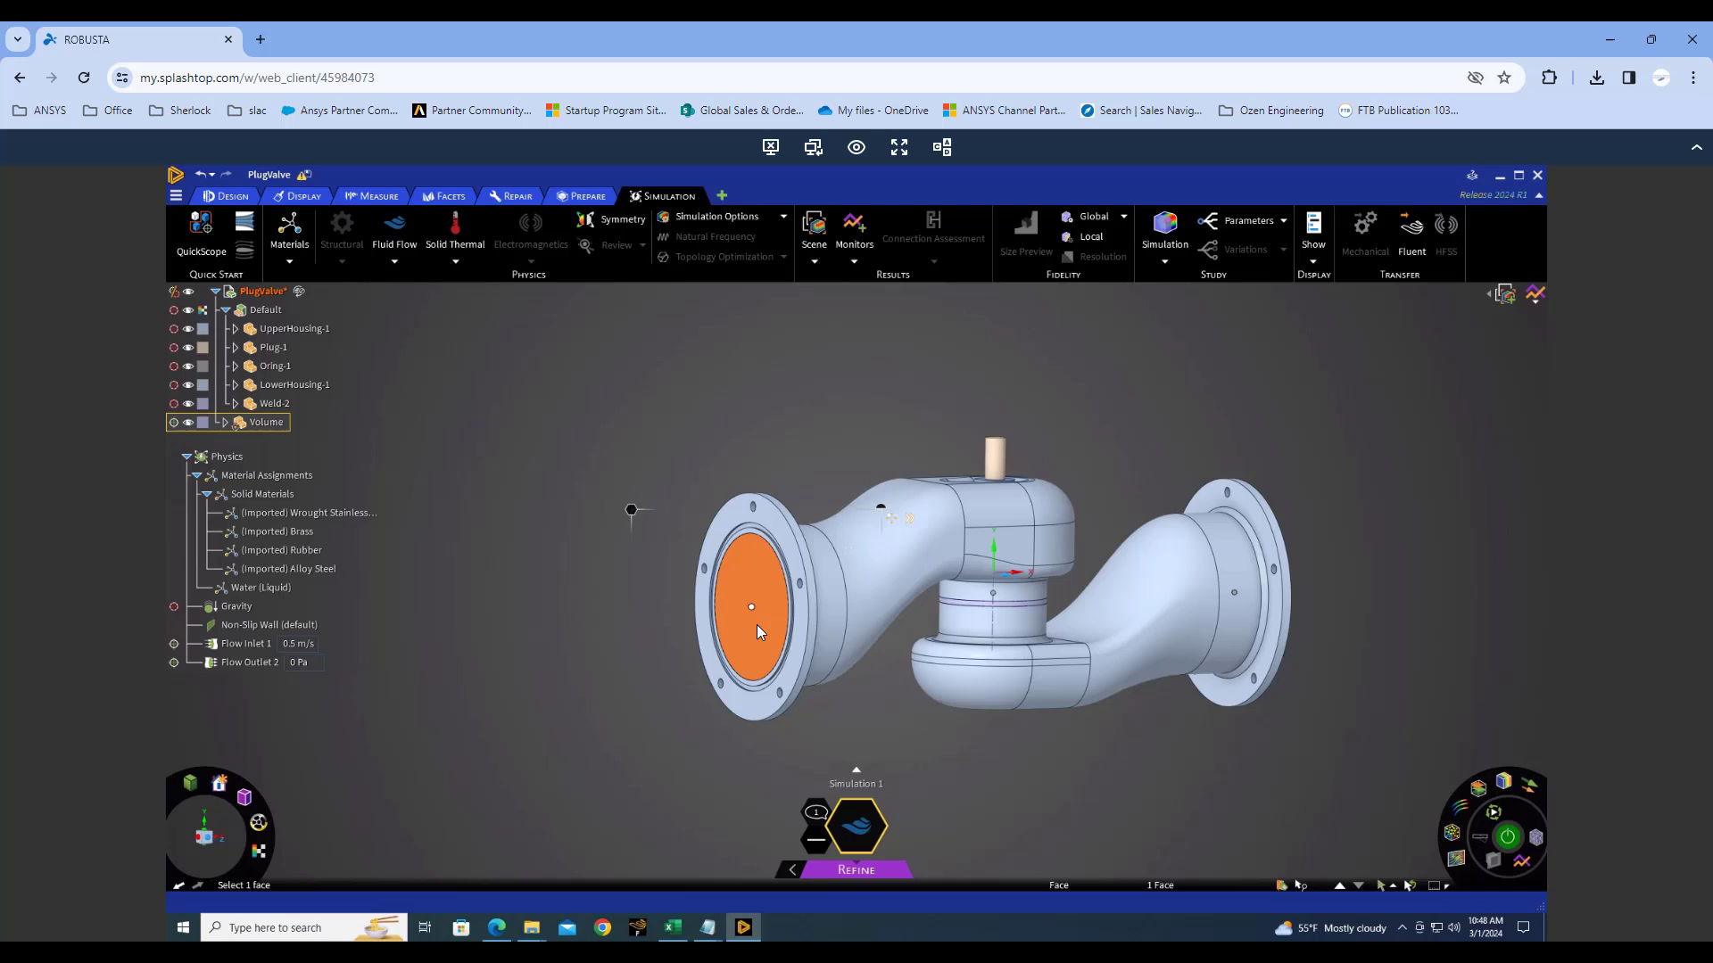
{"action": "left_click", "coordinate": [398, 262]}
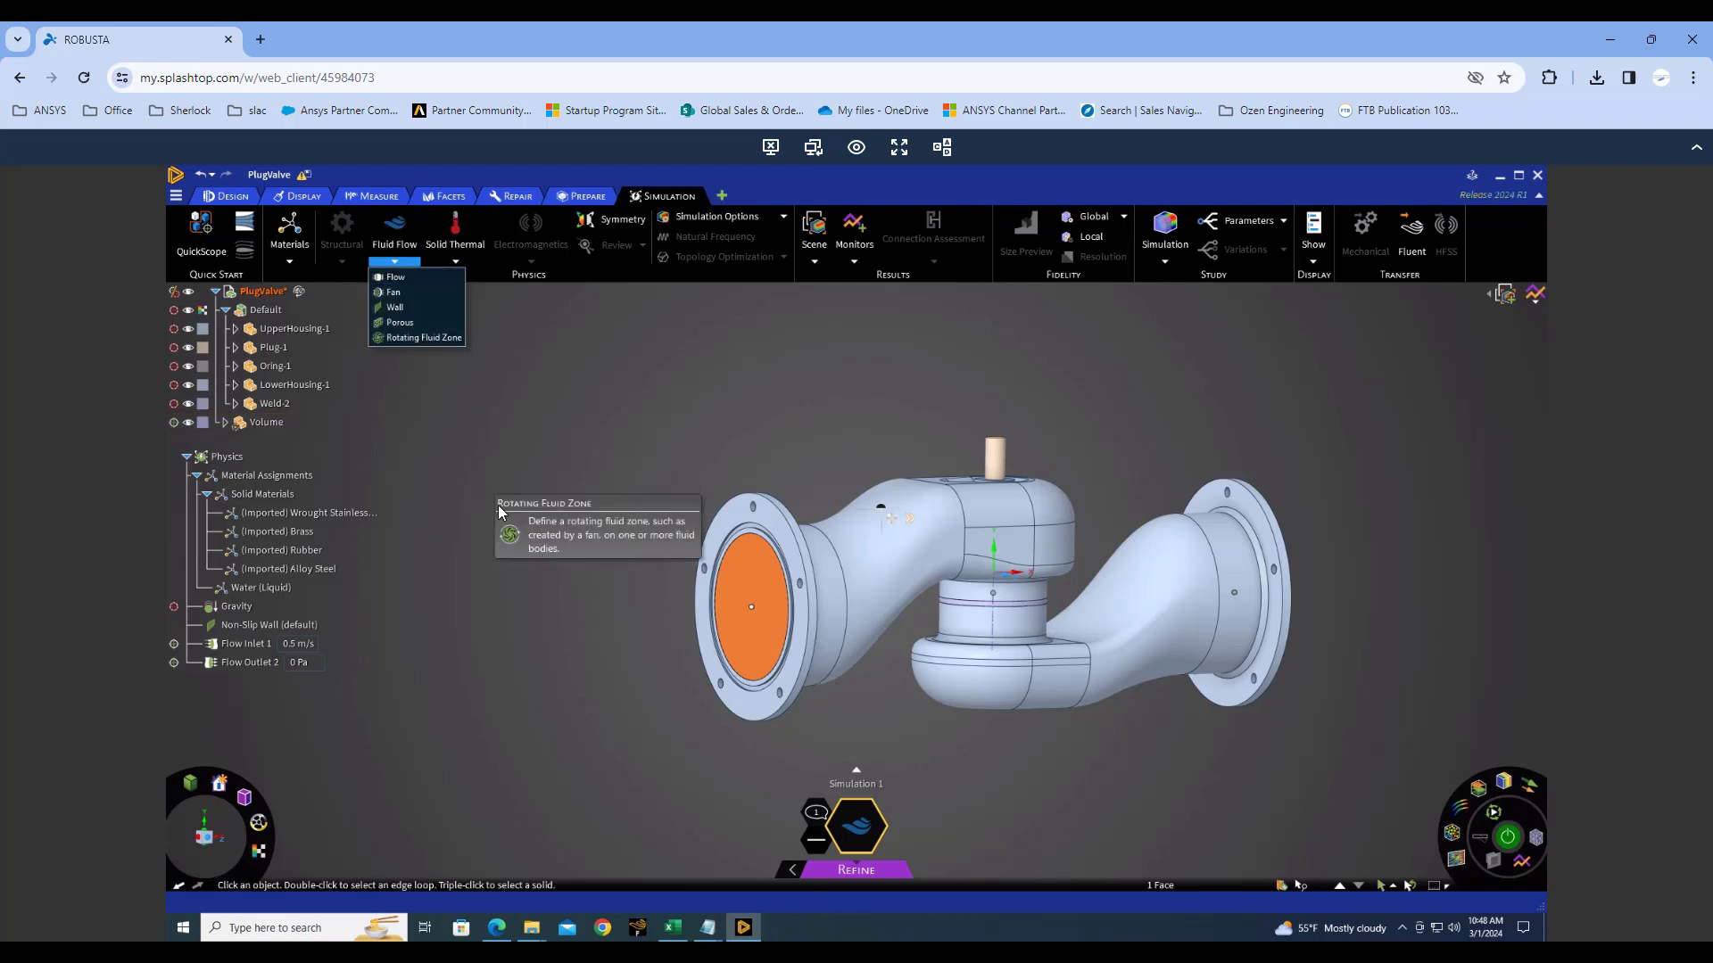
{"action": "left_click", "coordinate": [760, 647]}
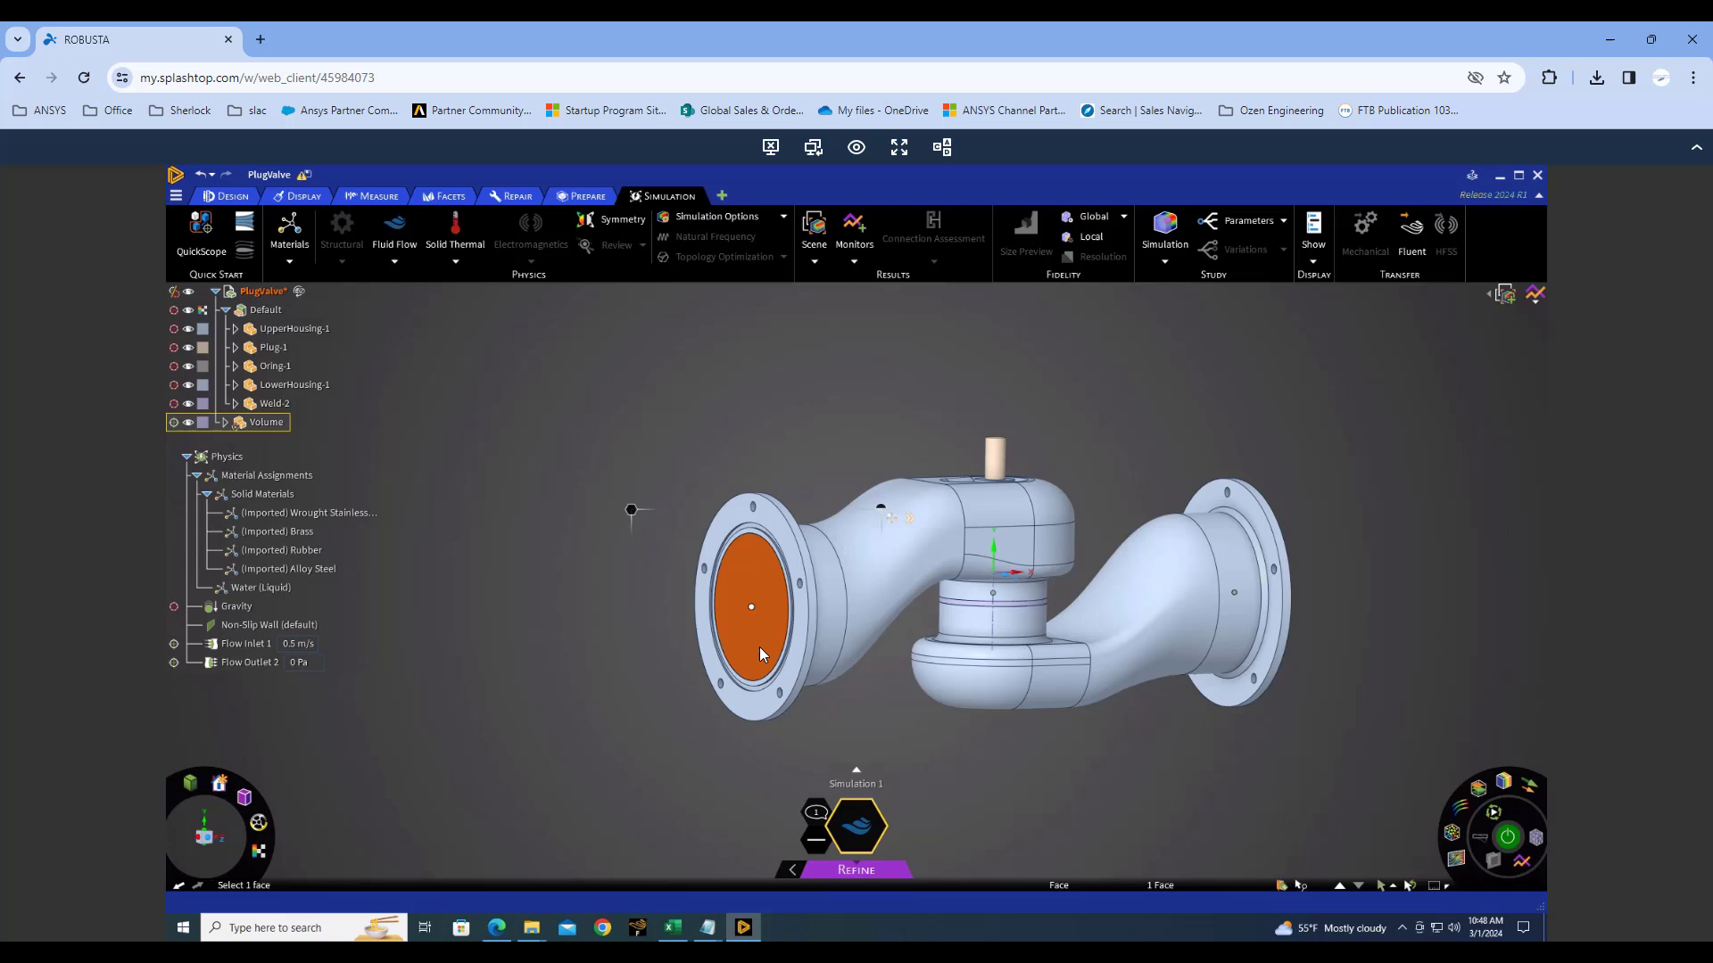
{"action": "left_click", "coordinate": [406, 264]}
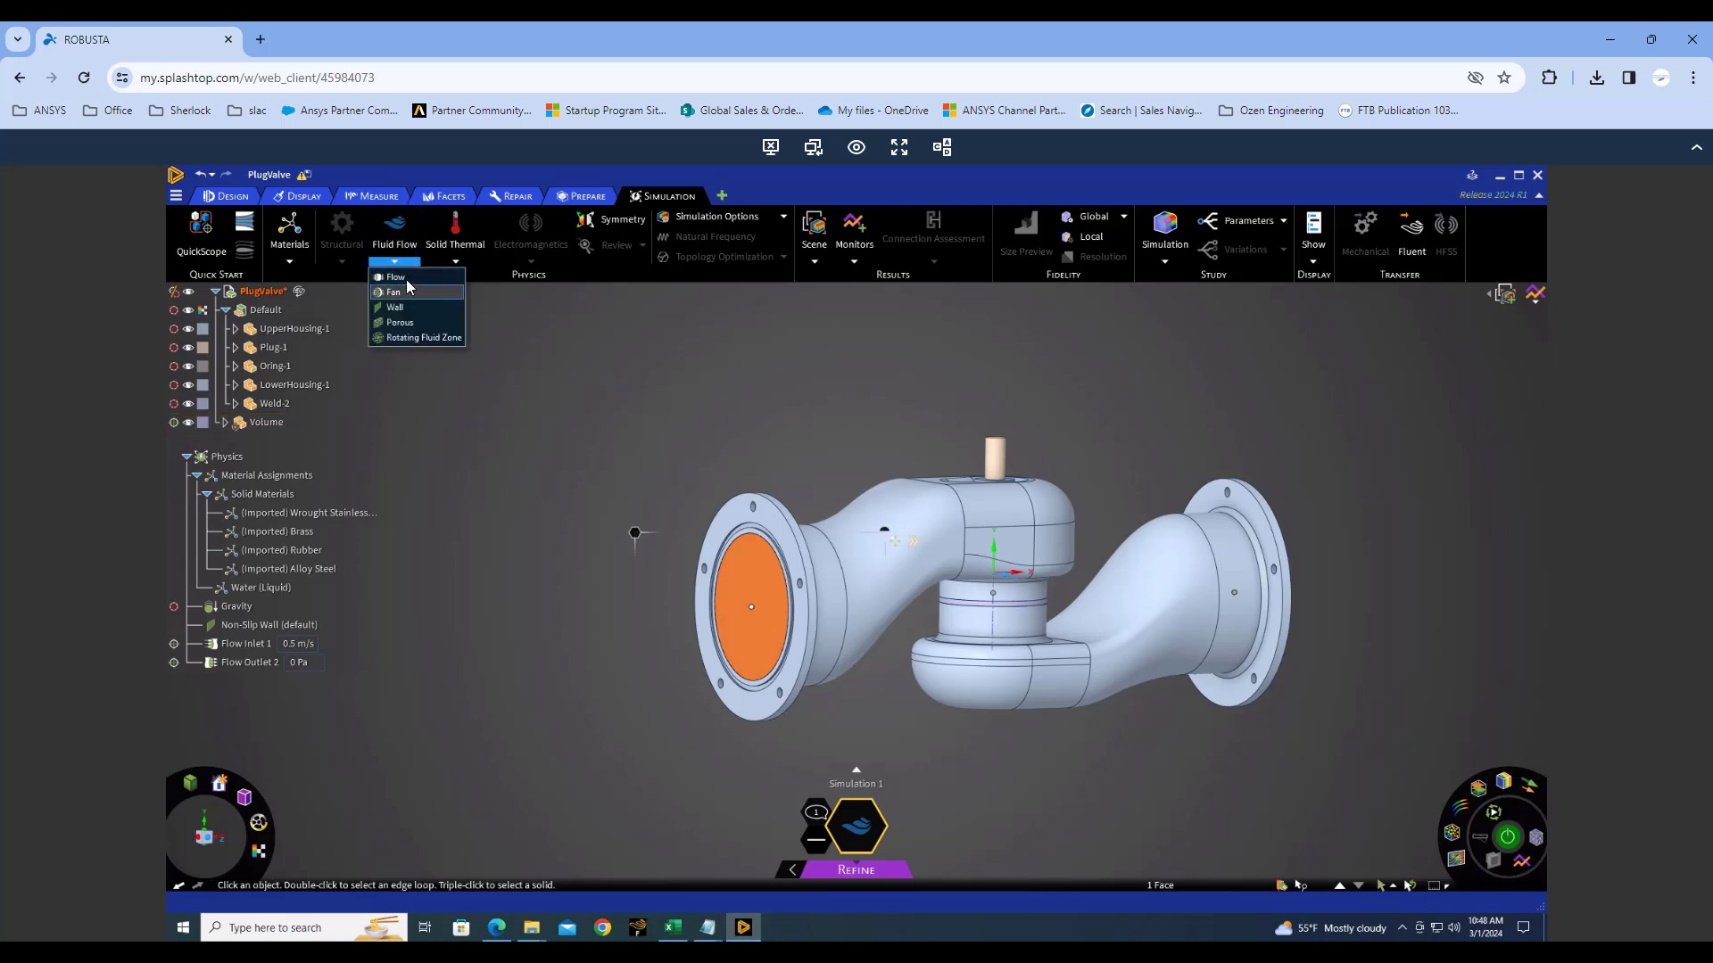
{"action": "left_click", "coordinate": [405, 280]}
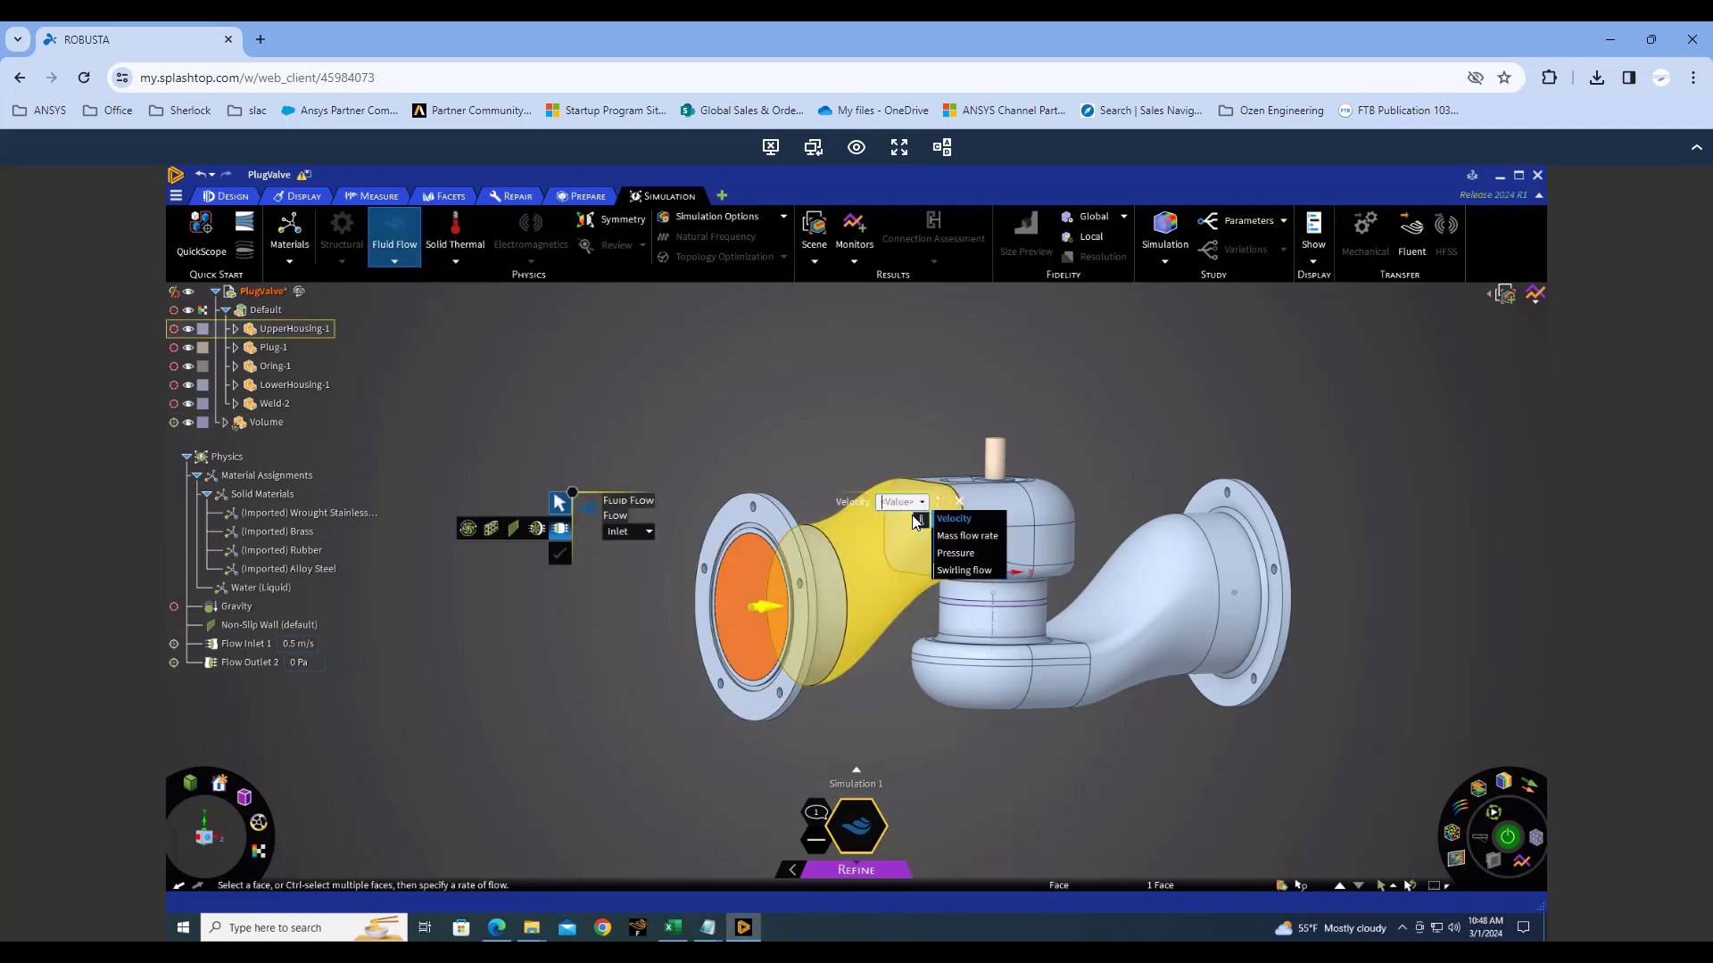
{"action": "type", "text": "1"}
{"action": "key", "text": "Return"}
Try to define the fluid face at the lower housing's flange as a flow outlet with 0 Pa pressure.
{"action": "middle_click_drag", "start_coordinate": [1403, 593], "coordinate": [1269, 596]}
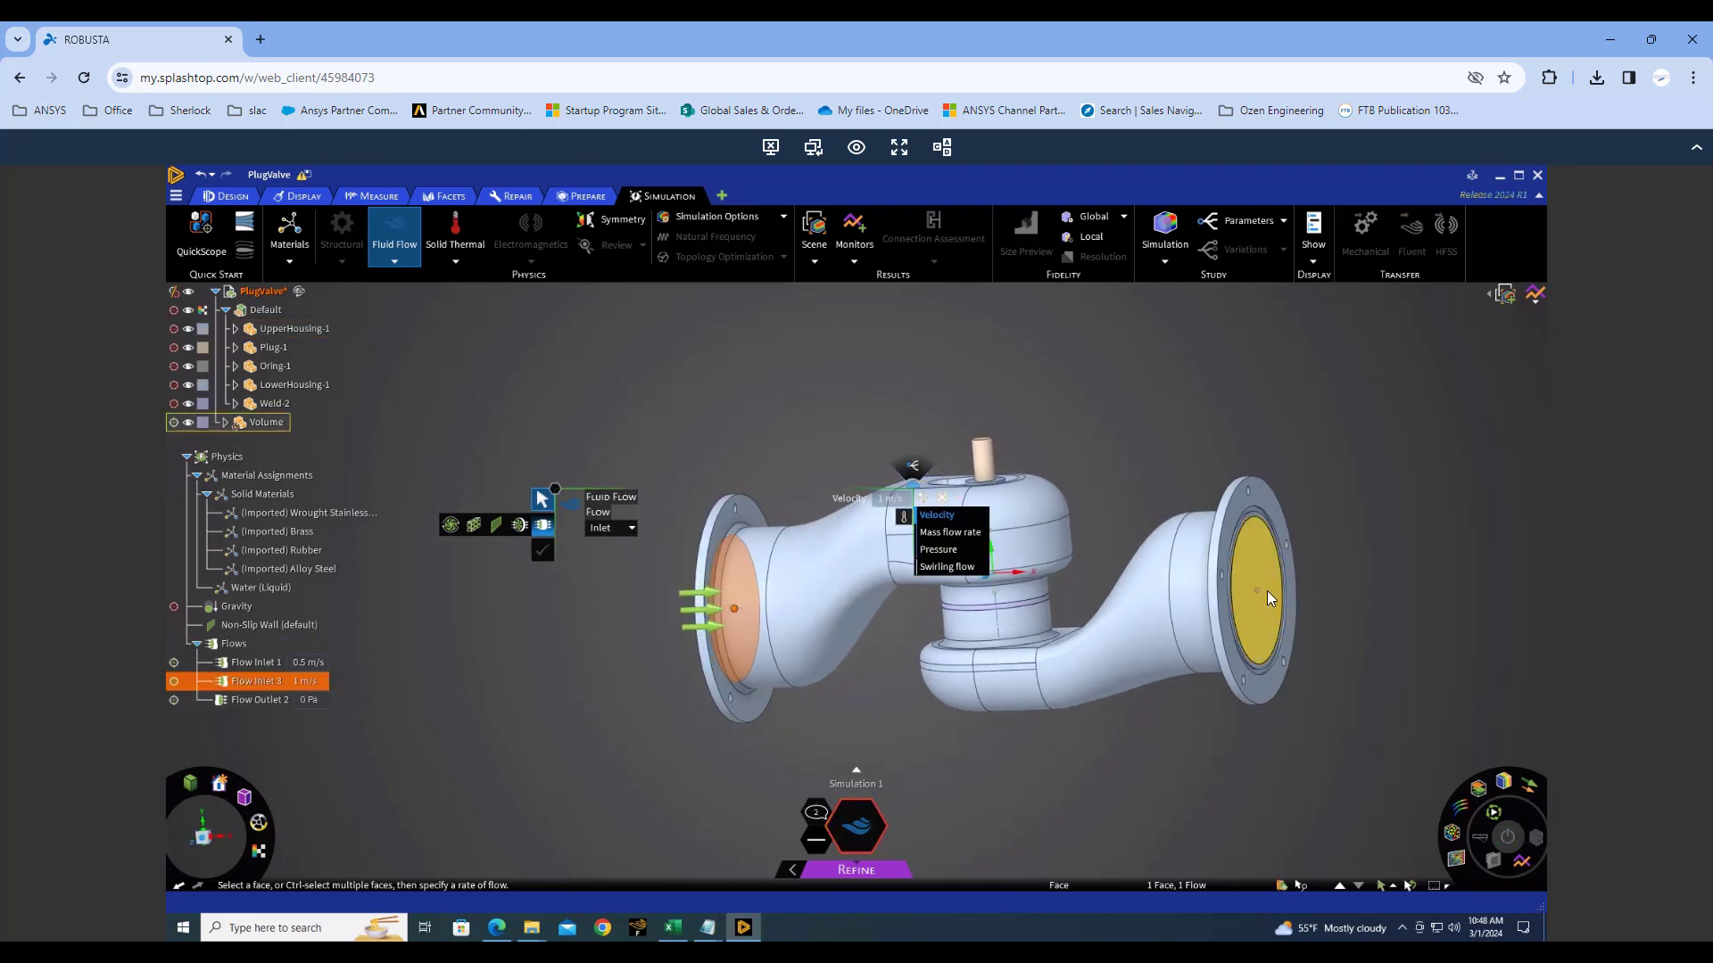
{"action": "left_click", "coordinate": [1267, 590]}
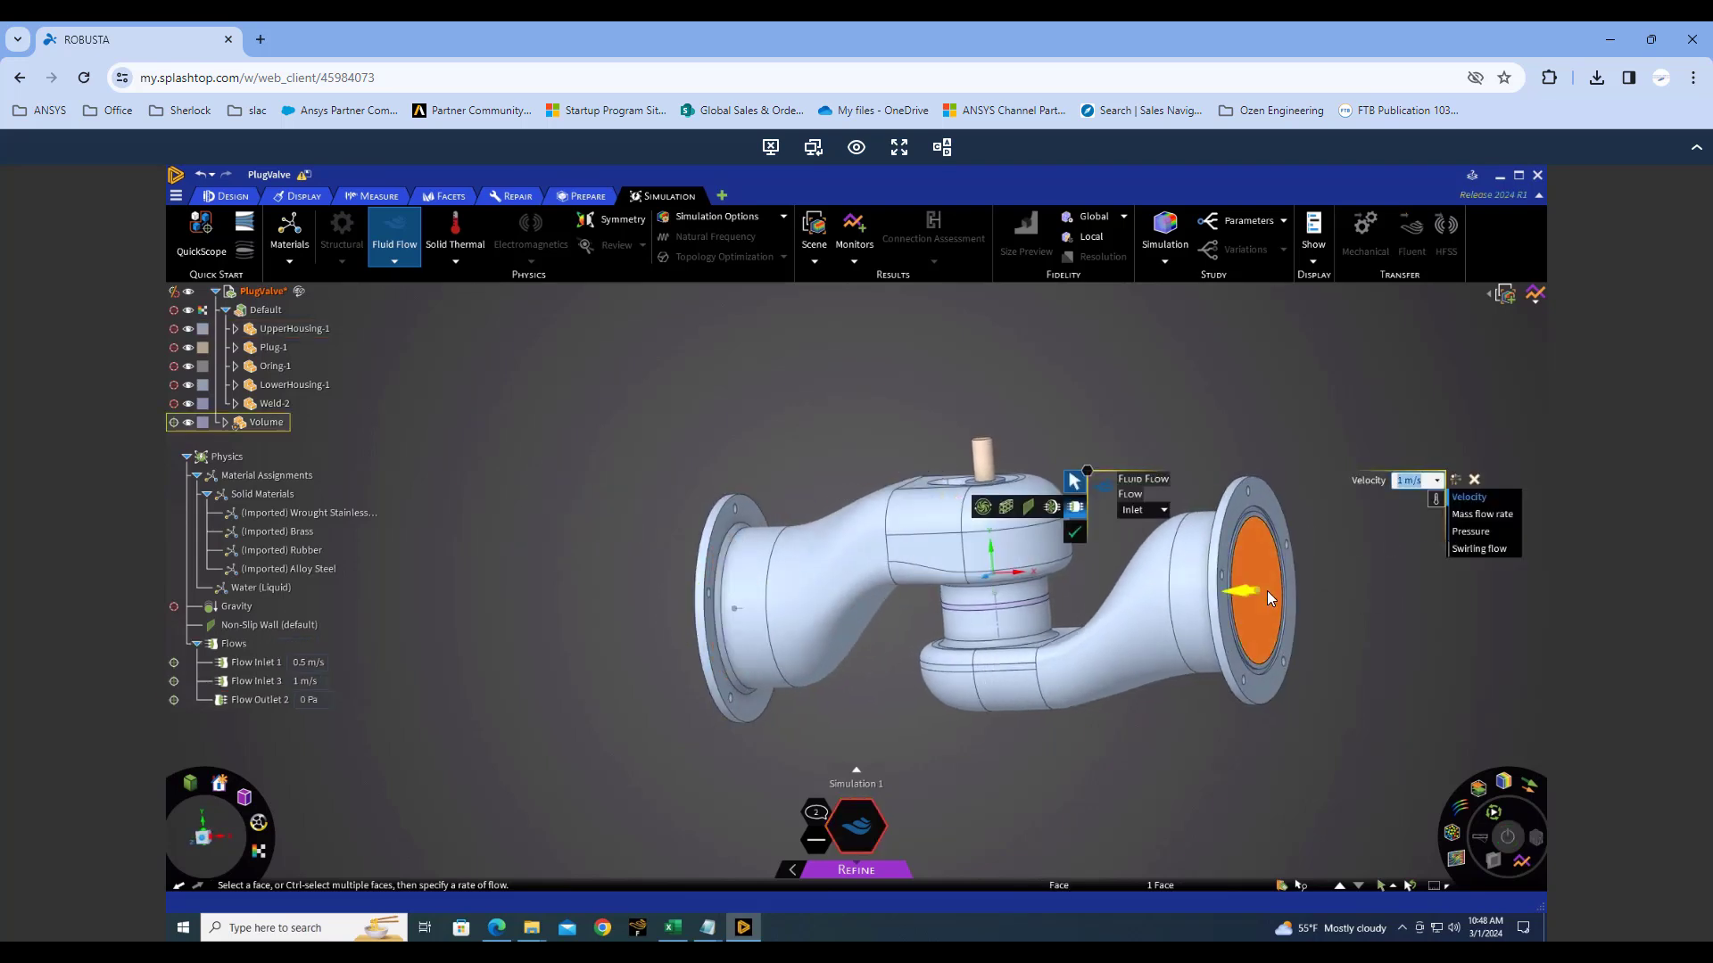
{"action": "left_click", "coordinate": [1146, 510]}
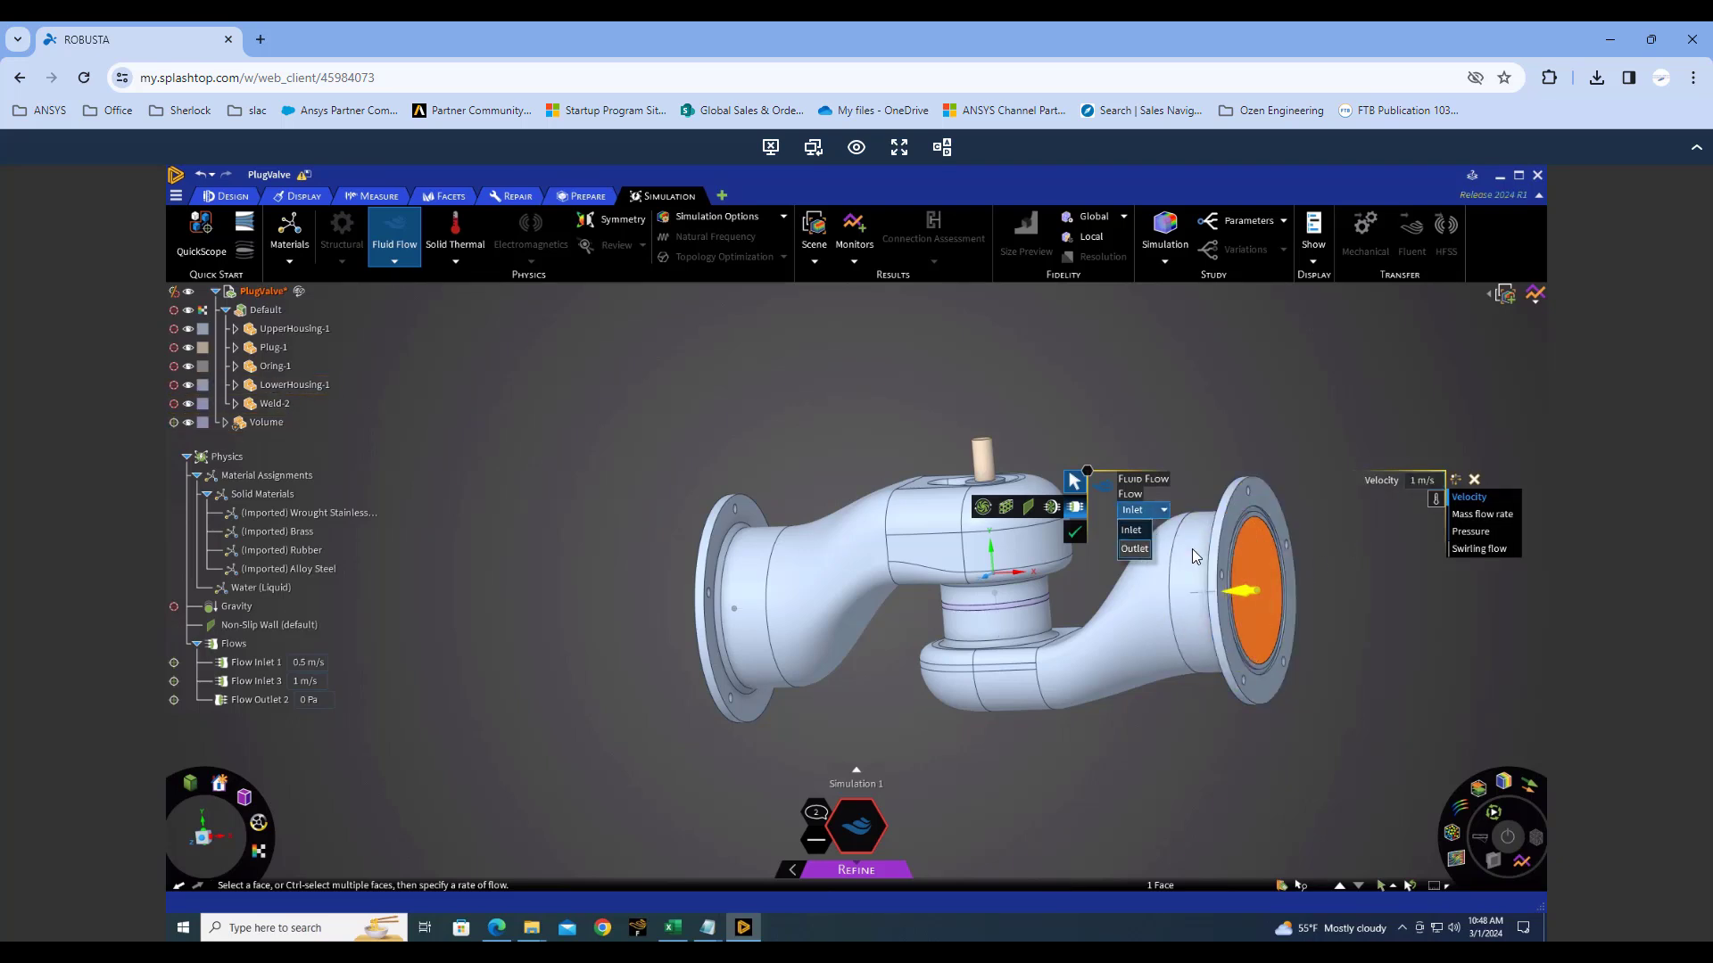
{"action": "left_click", "coordinate": [1135, 549]}
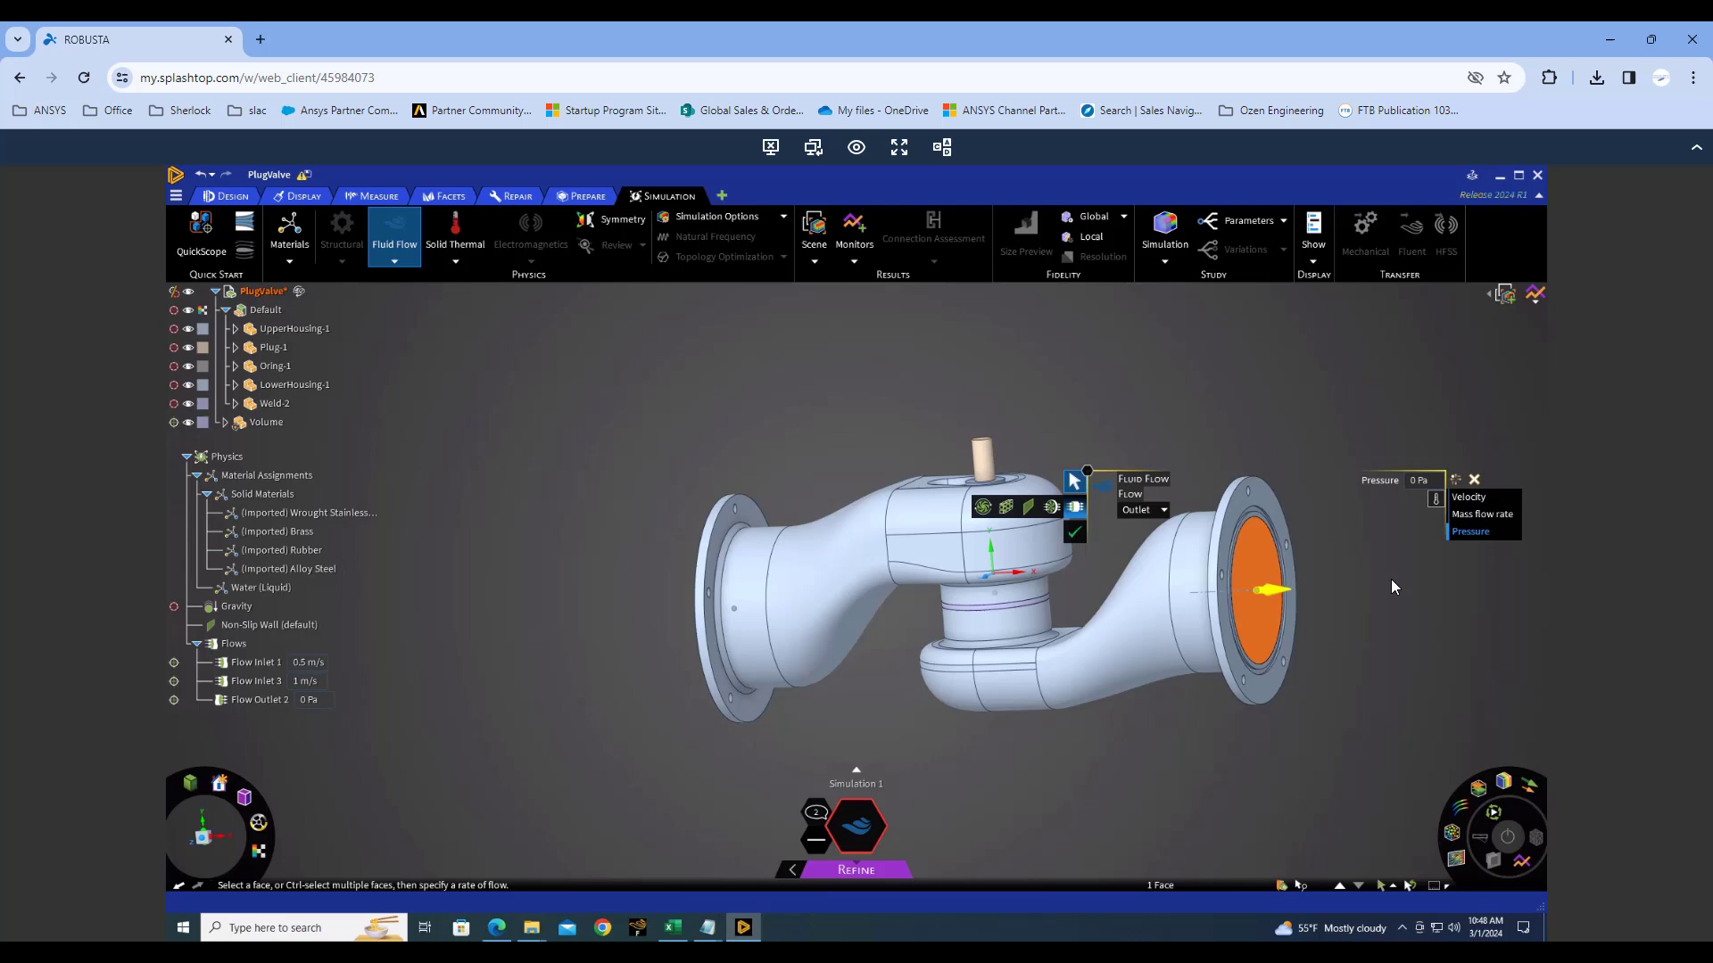
{"action": "left_click", "coordinate": [404, 760]}
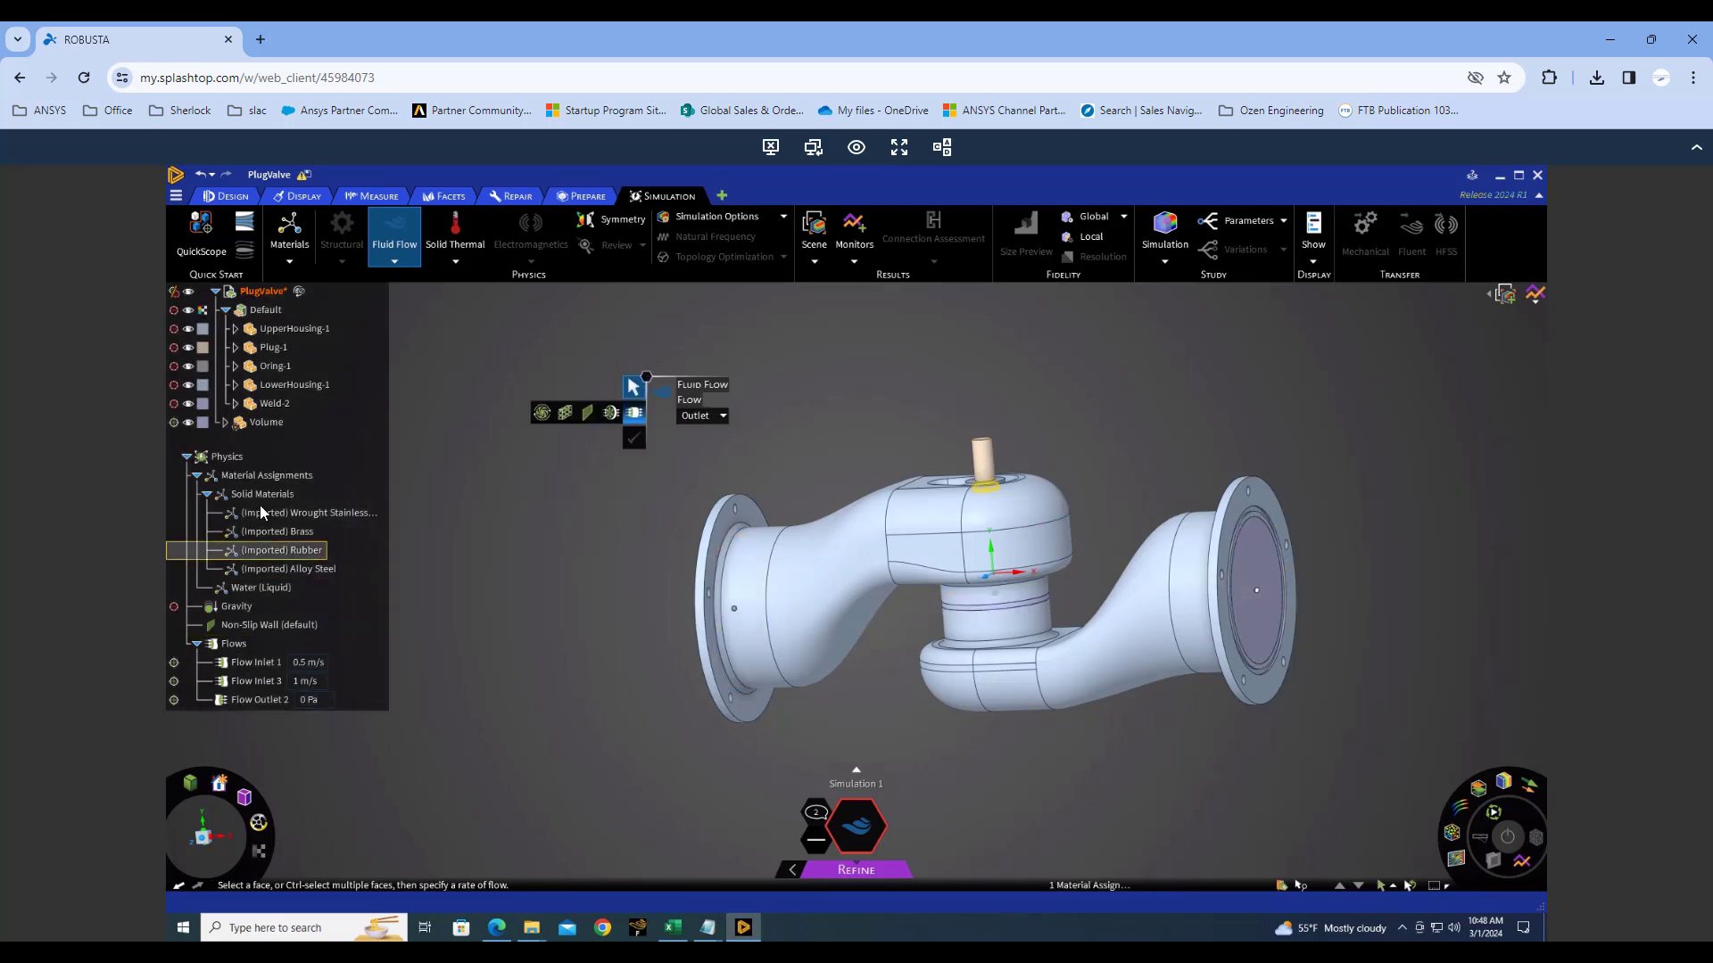
Open the Water (Liquid) material assignment for editing to view the fluid's density and viscosity.
{"action": "left_click", "coordinate": [253, 586]}
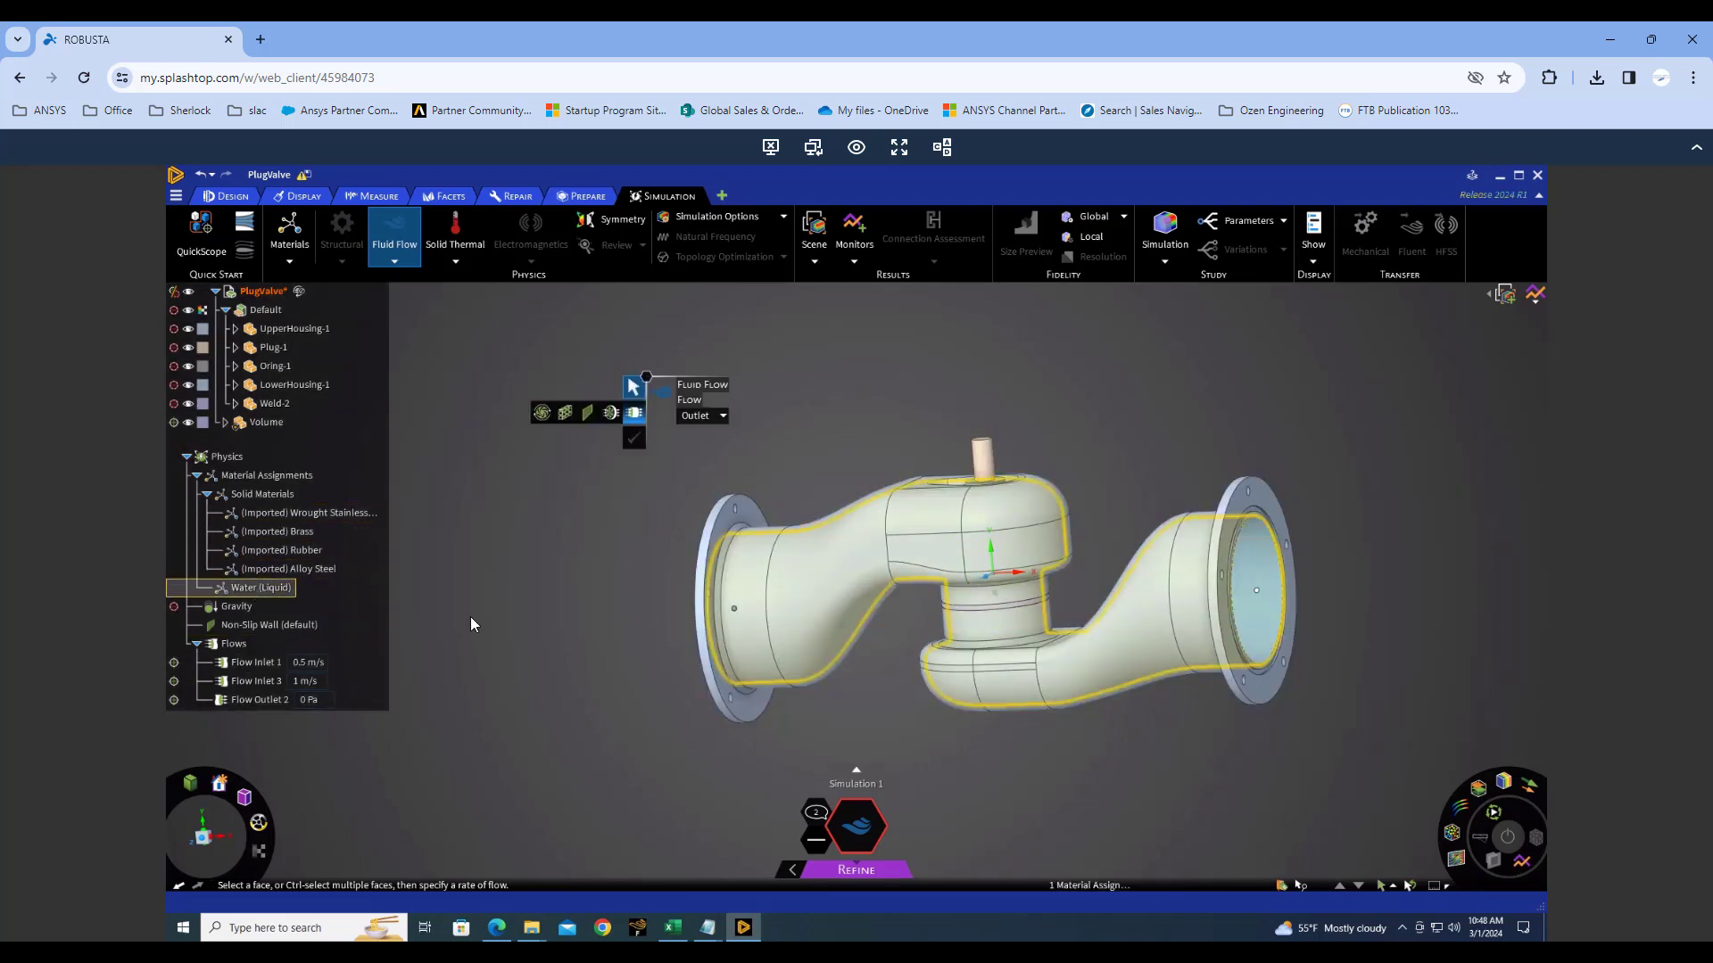
{"action": "middle_click_drag", "start_coordinate": [691, 623], "coordinate": [906, 600]}
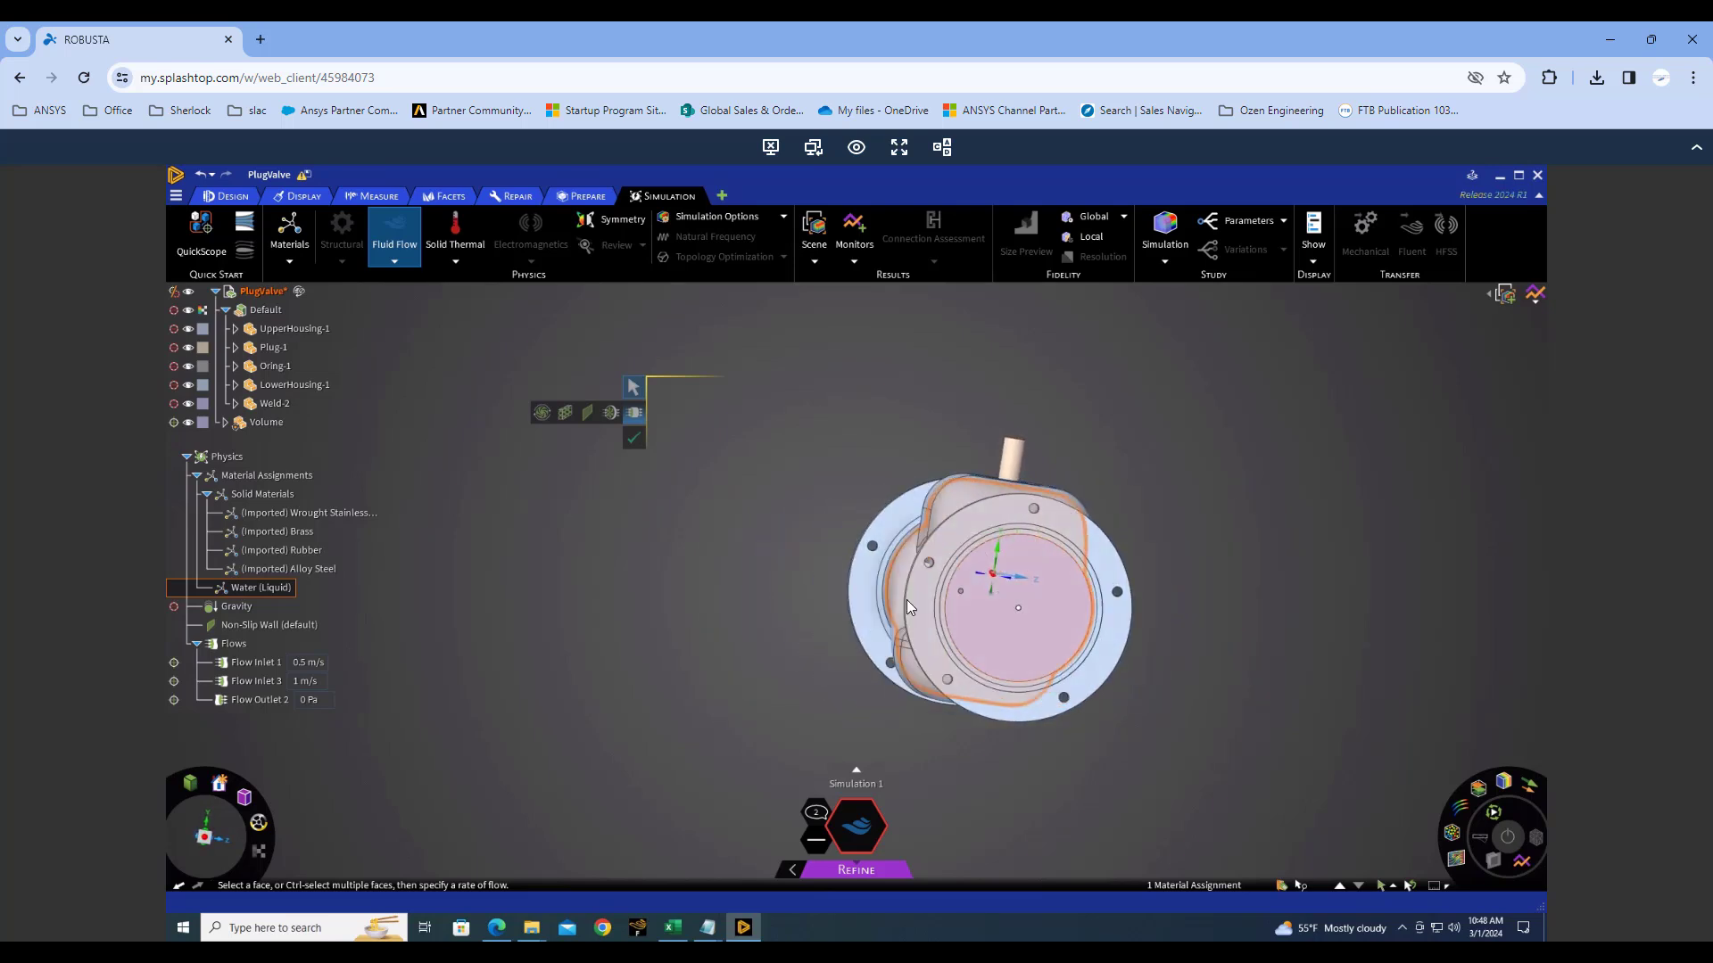
{"action": "right_click", "coordinate": [256, 594]}
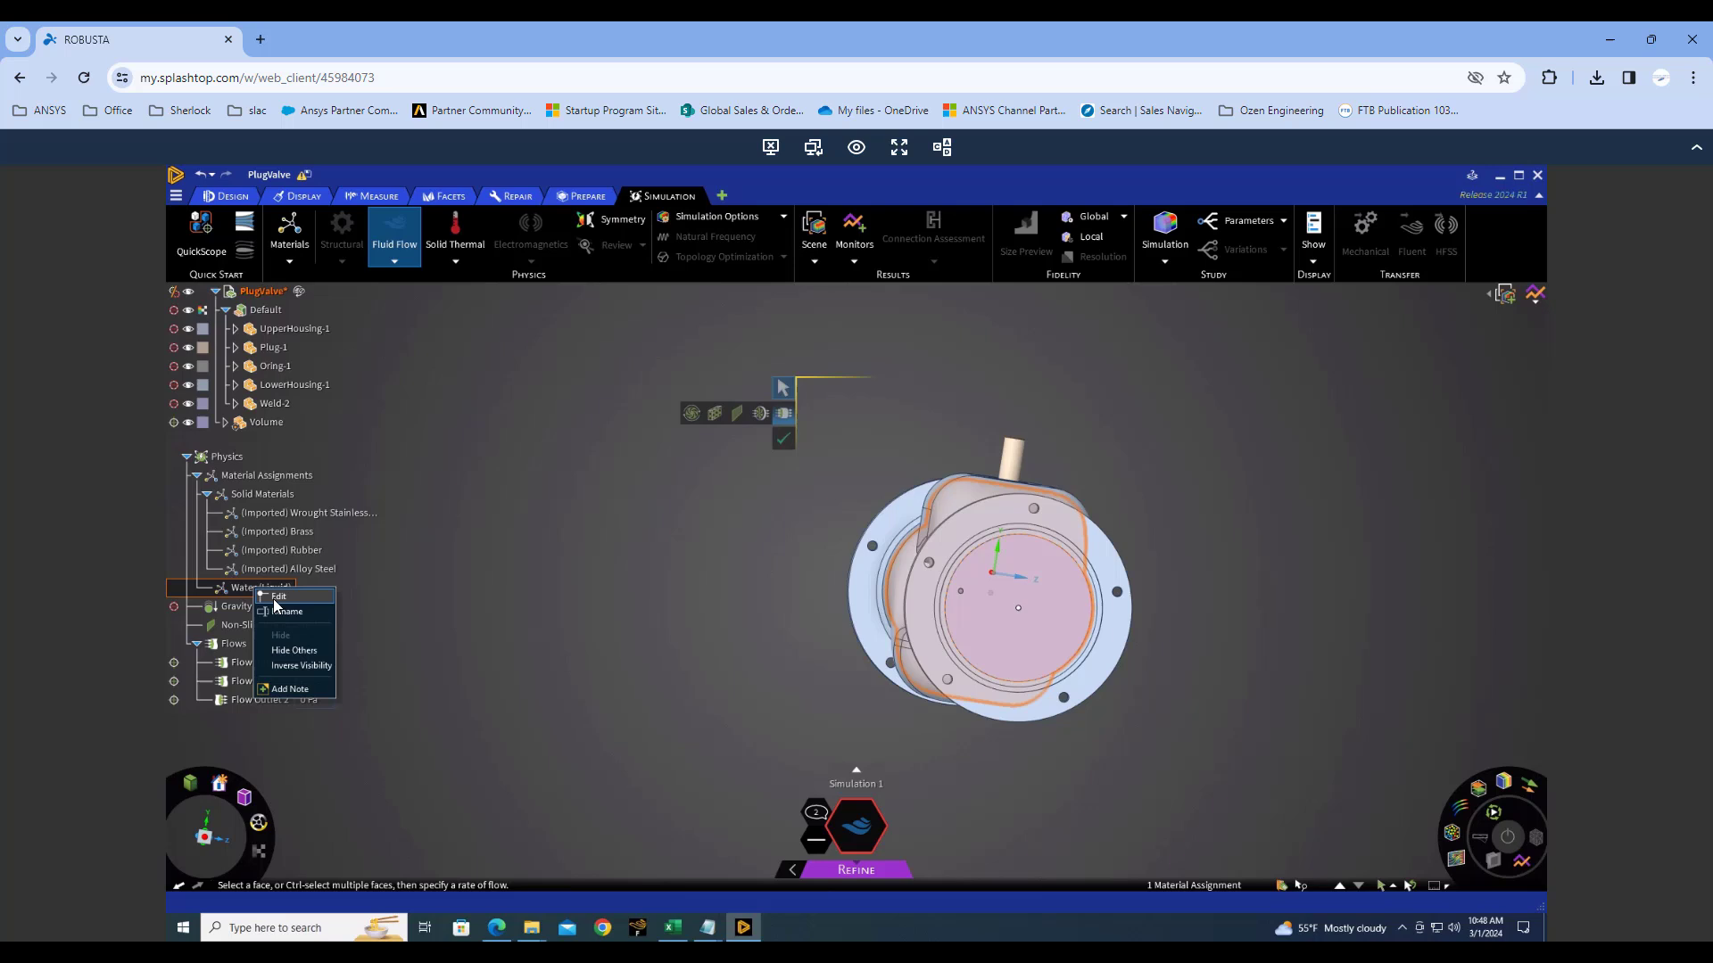
{"action": "left_click", "coordinate": [278, 595]}
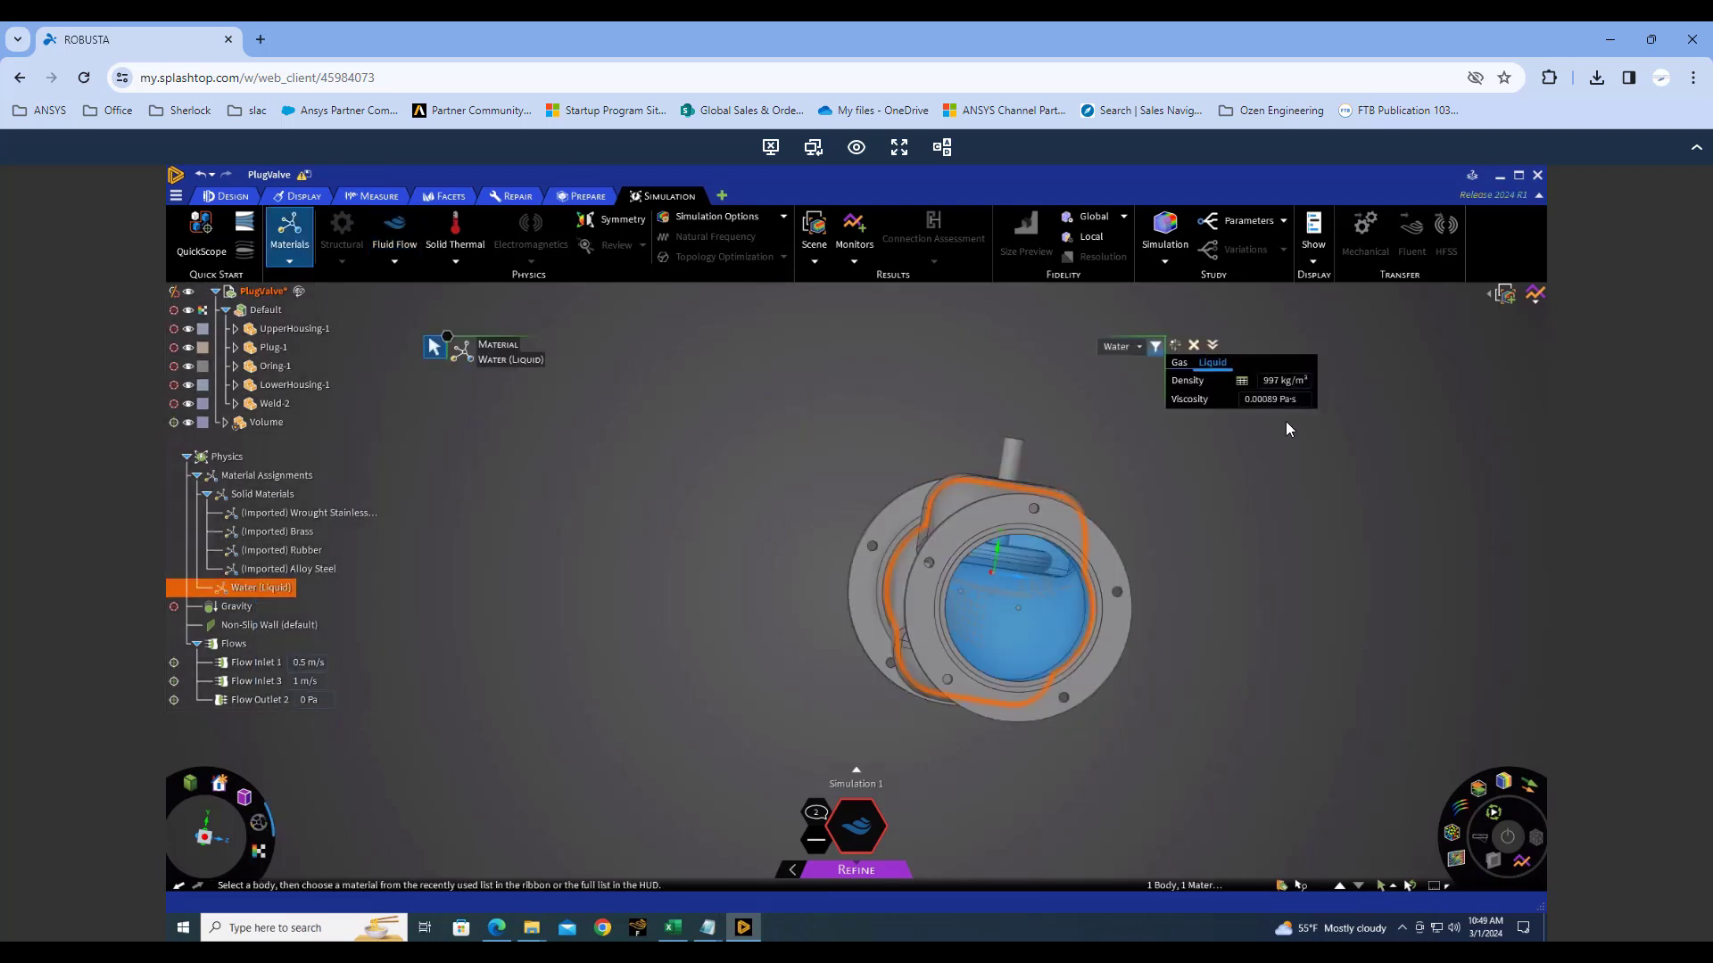
View the water's temperature-dependent density table and close the material assignment.
{"action": "left_click", "coordinate": [1241, 384]}
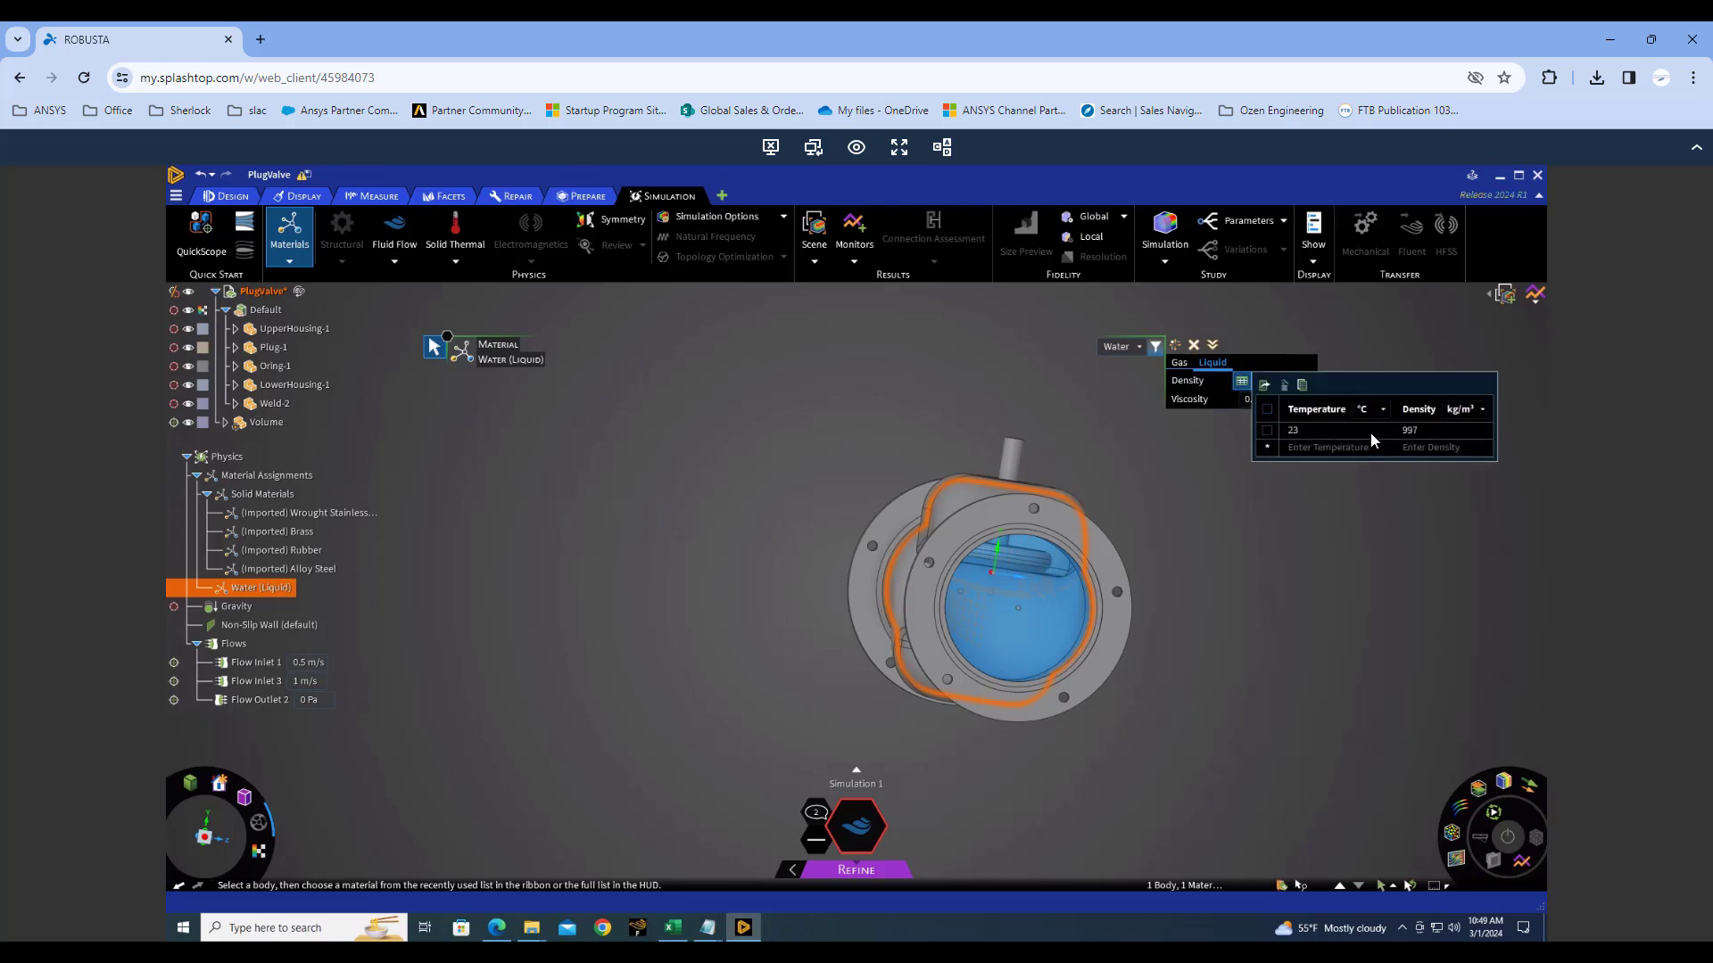
{"action": "left_click", "coordinate": [1502, 532]}
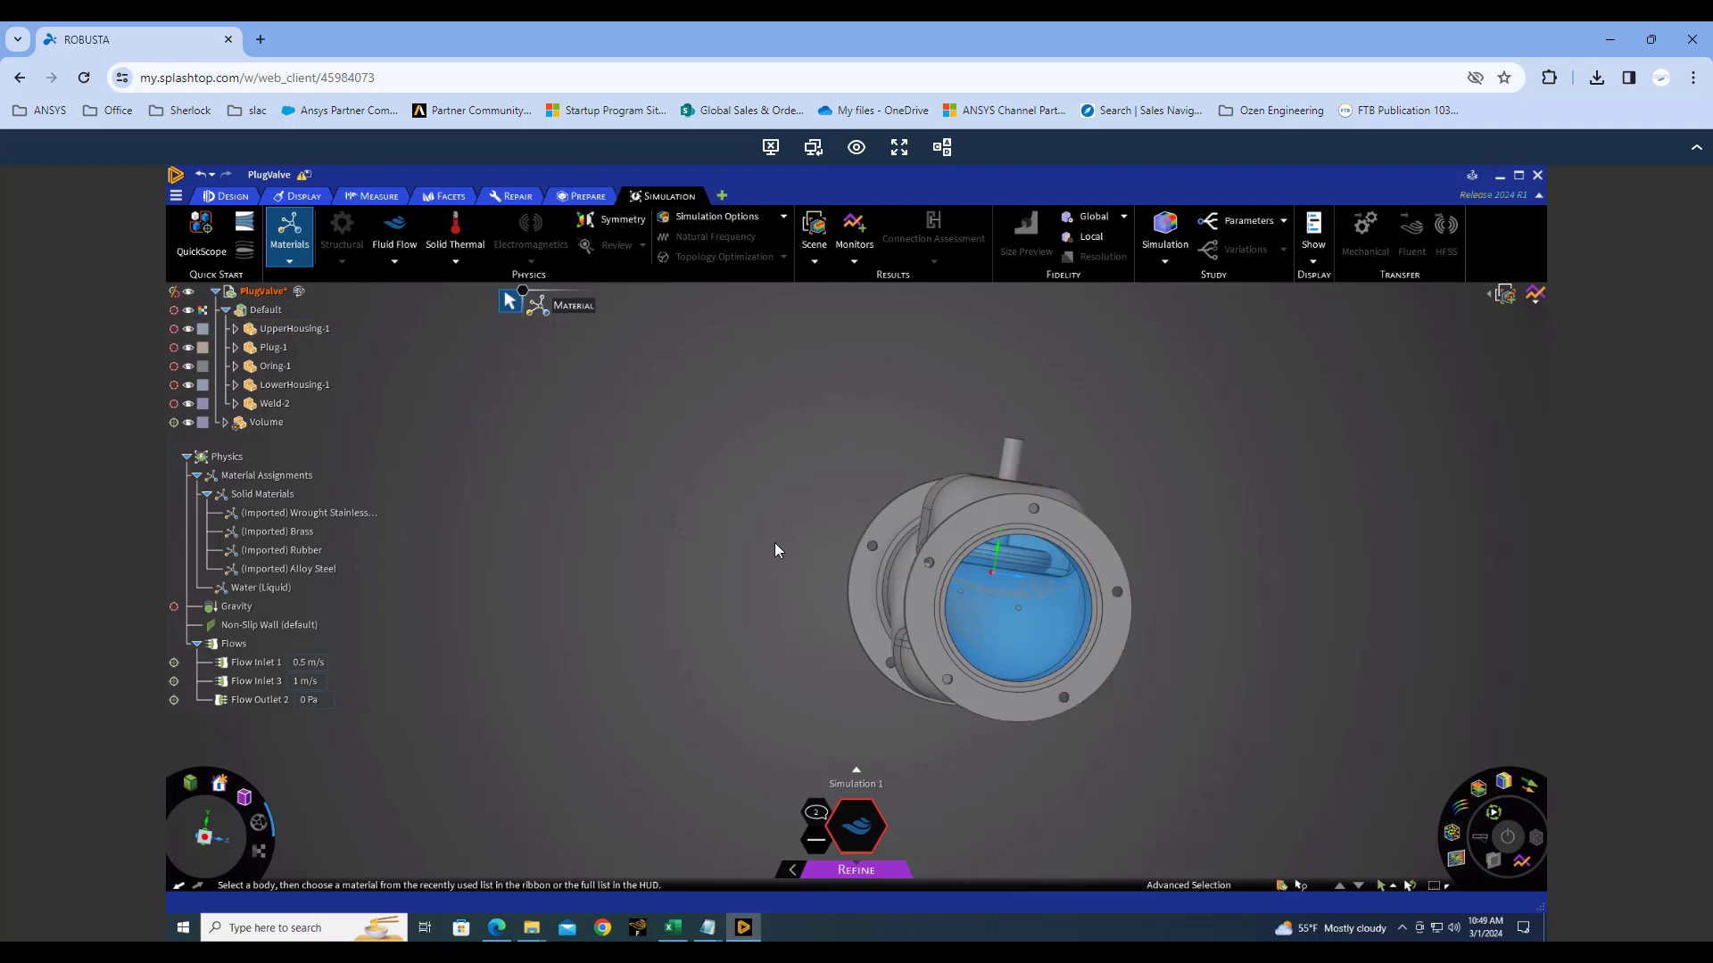
{"action": "key", "text": "Escape"}
Delete the 0.5 m/s flow inlet from the Flows group.
{"action": "middle_click_drag", "start_coordinate": [817, 533], "coordinate": [736, 533]}
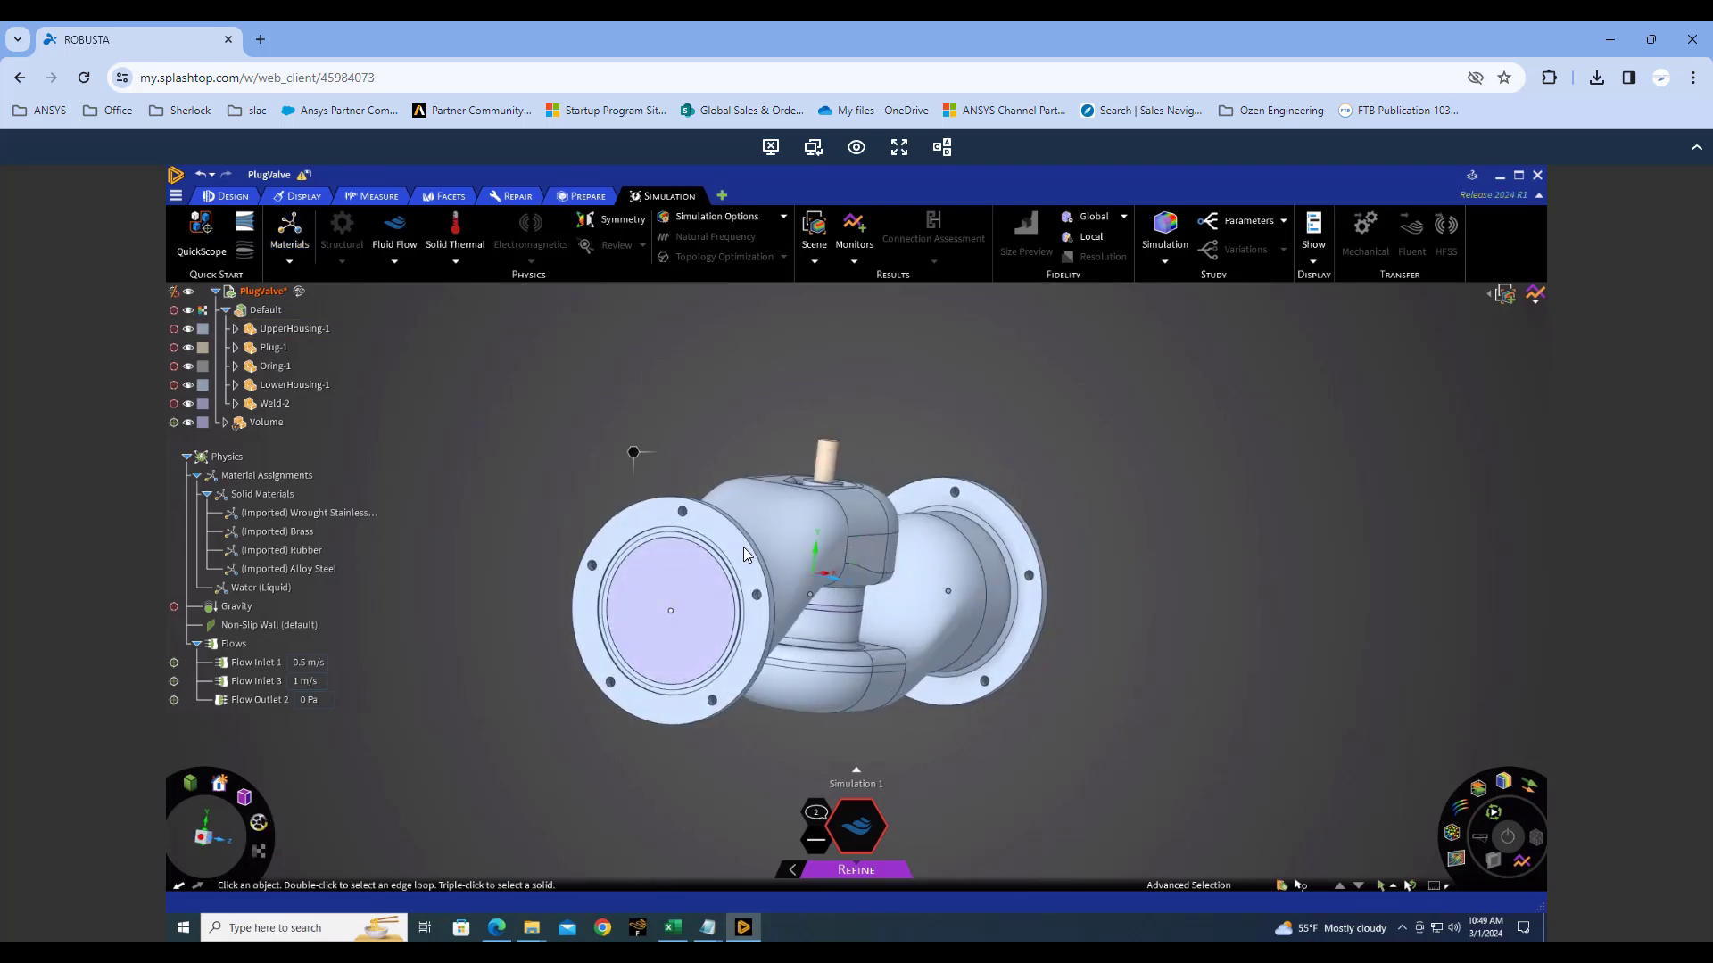
{"action": "middle_click_drag", "start_coordinate": [1045, 473], "coordinate": [1108, 468]}
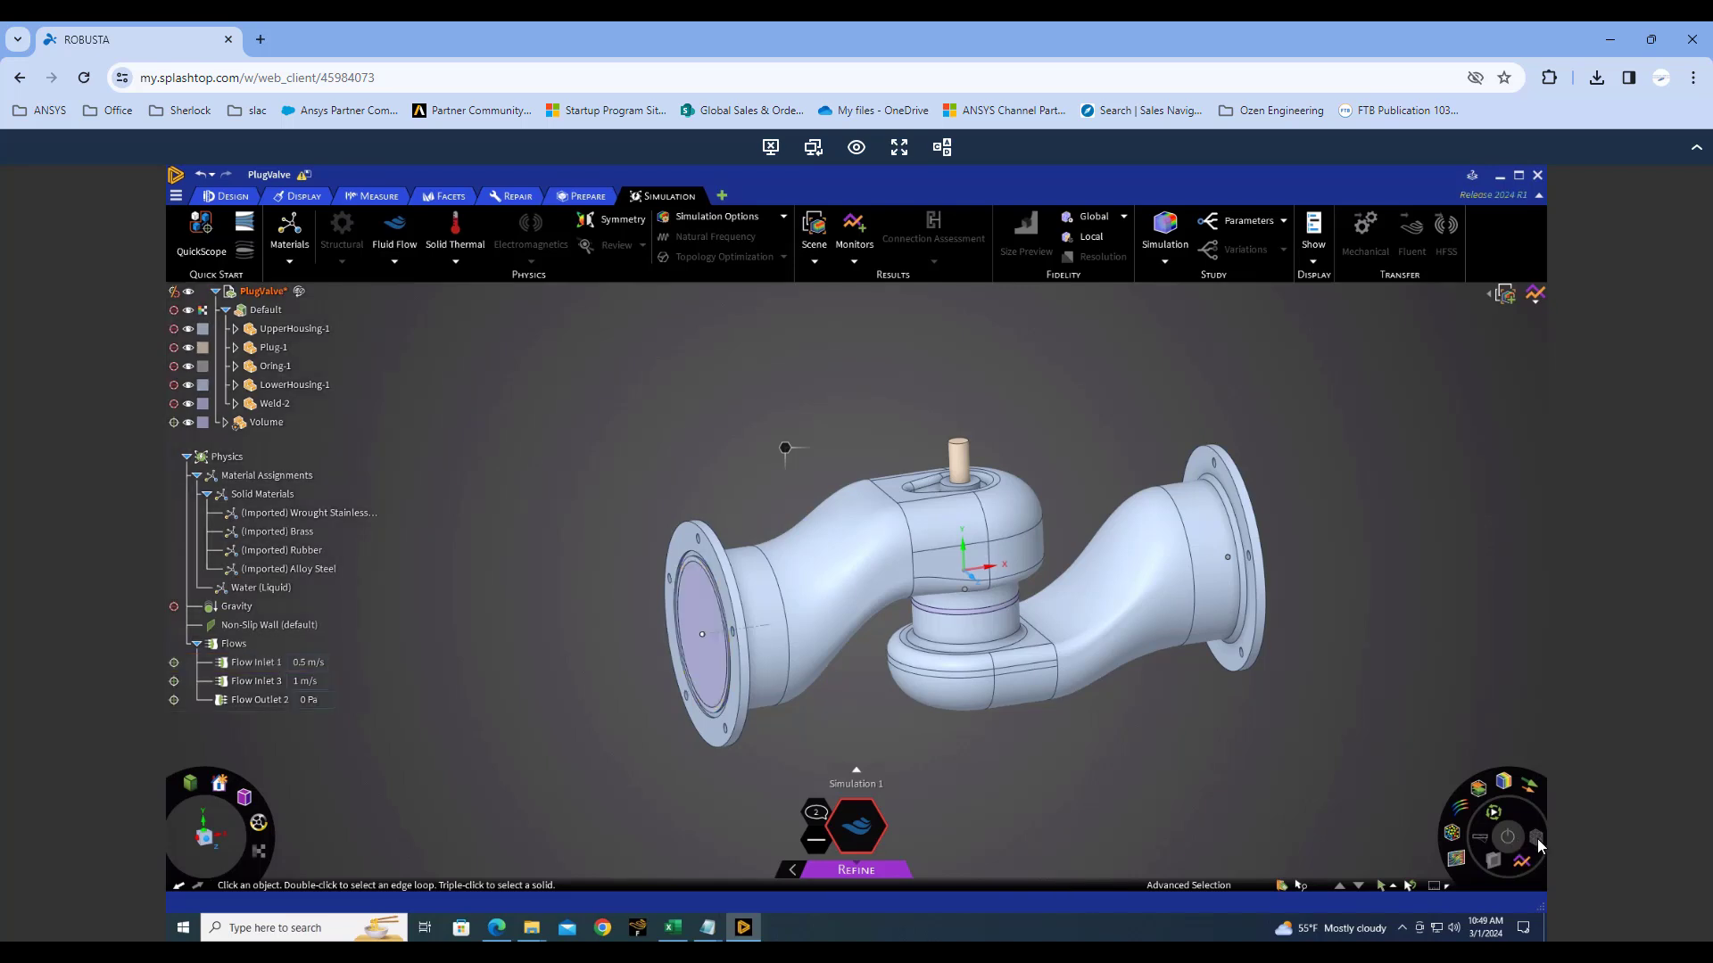
{"action": "right_click", "coordinate": [261, 662]}
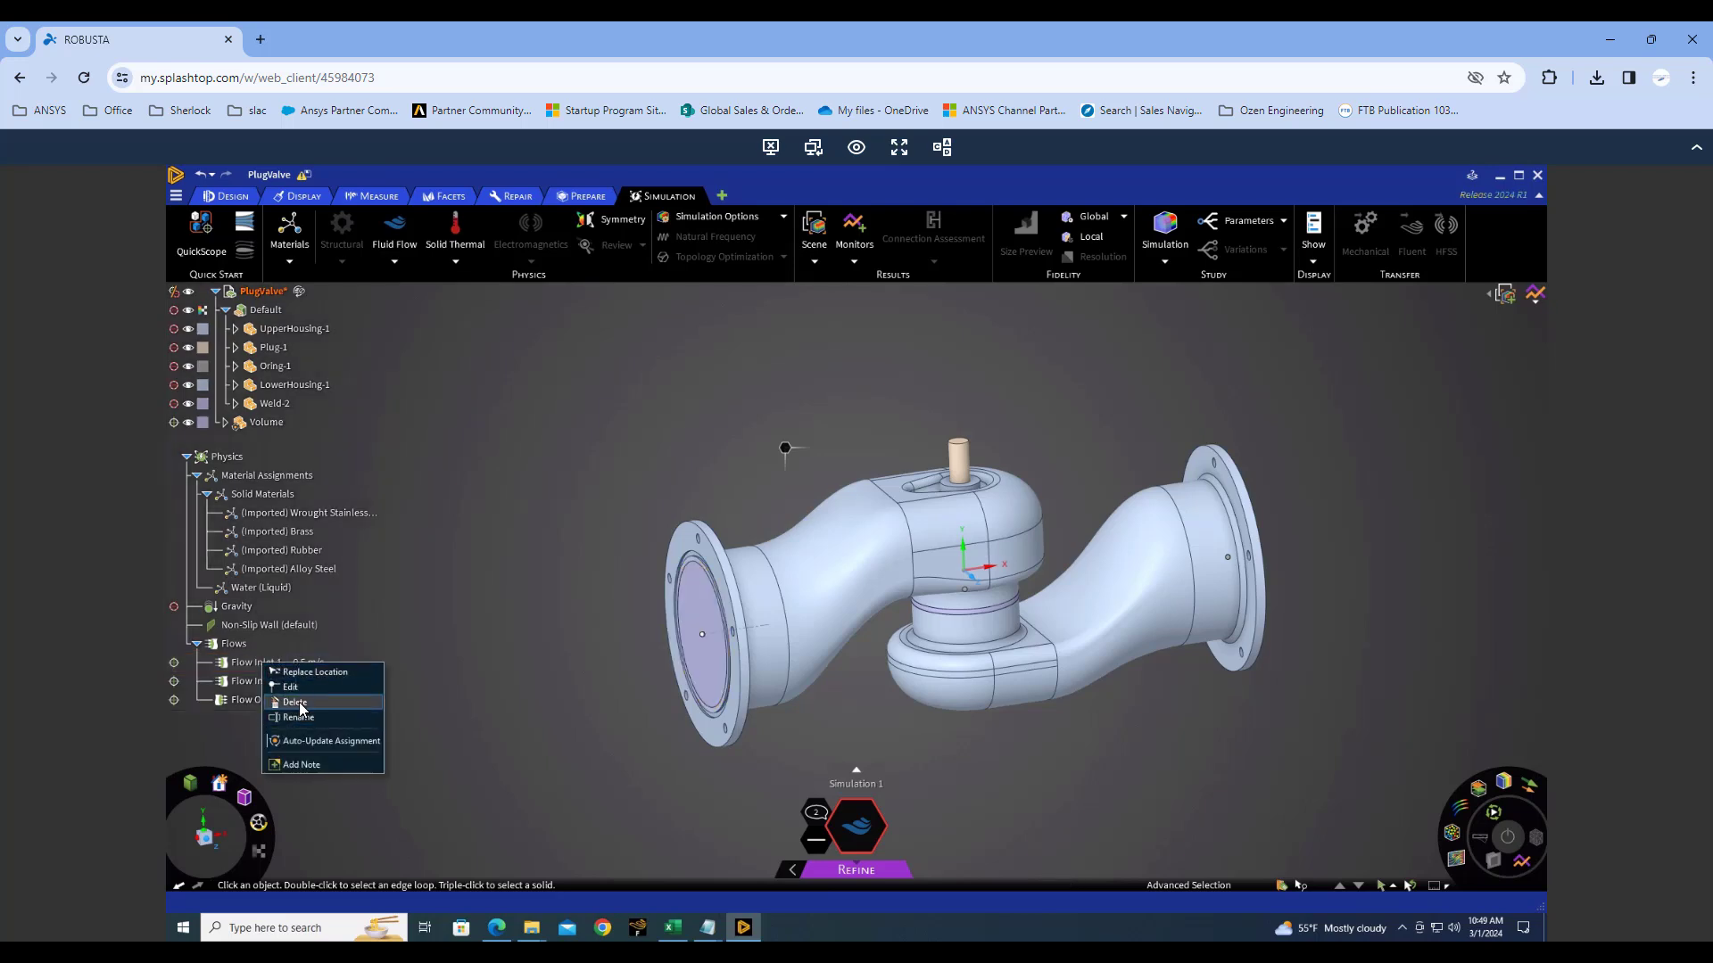
{"action": "left_click", "coordinate": [297, 703]}
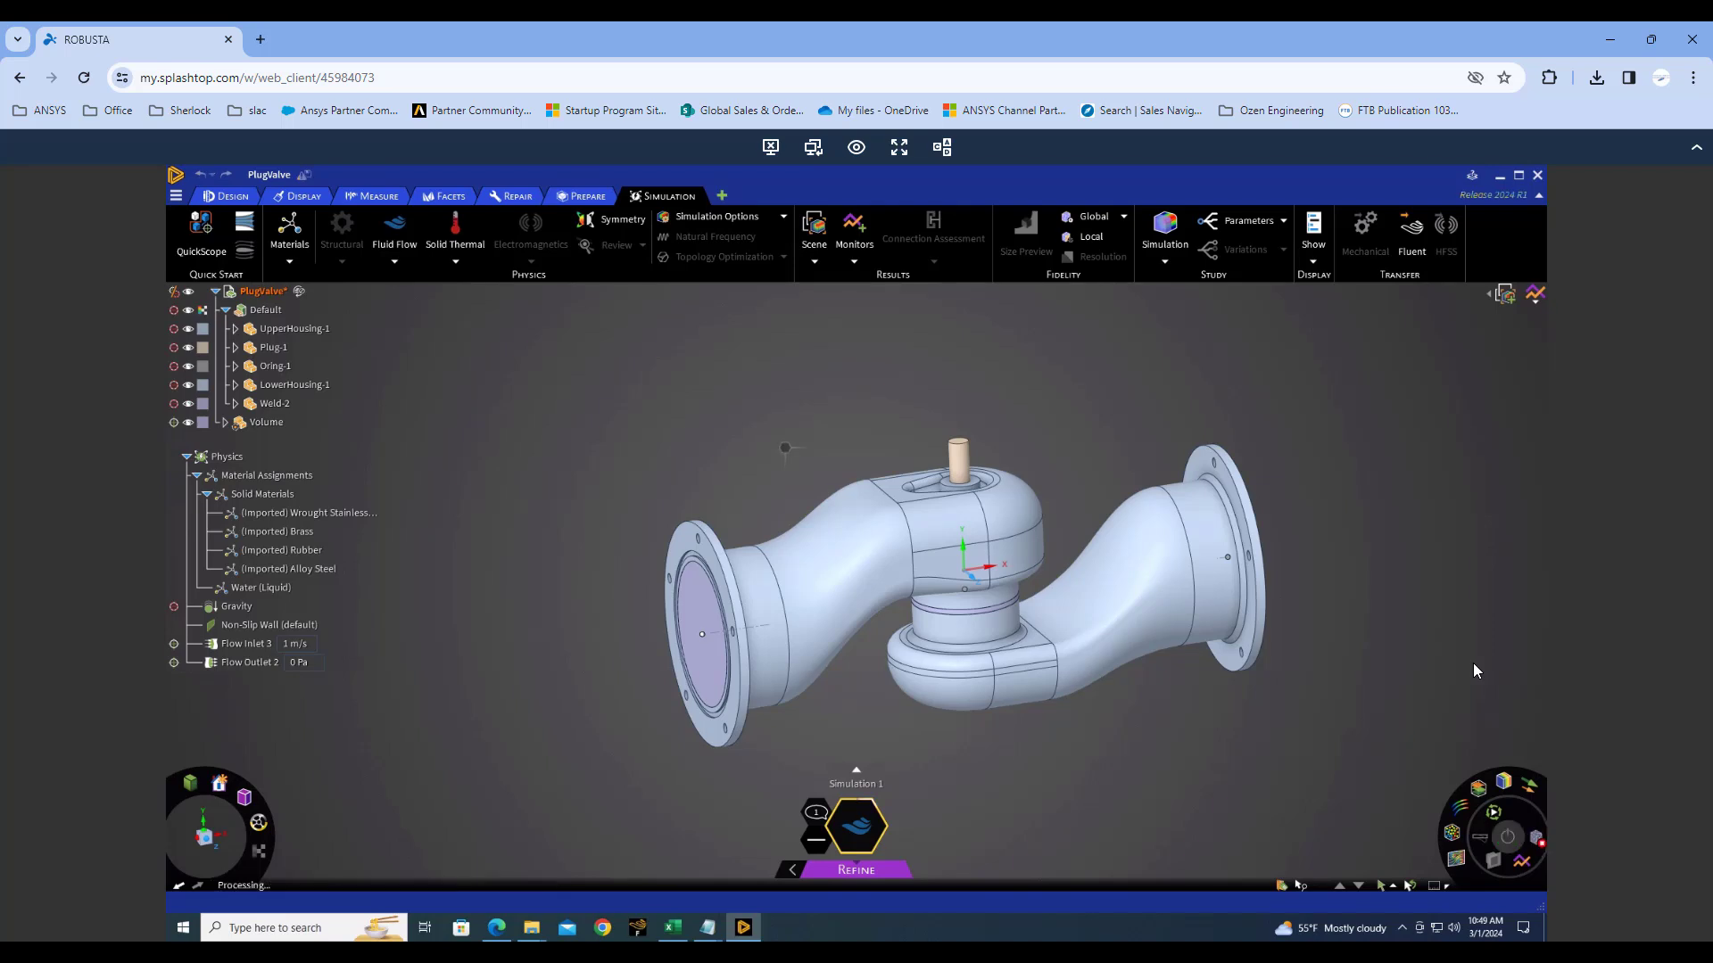
Hide the Default component so that only the fluid Volume is shown.
{"action": "left_click", "coordinate": [186, 311]}
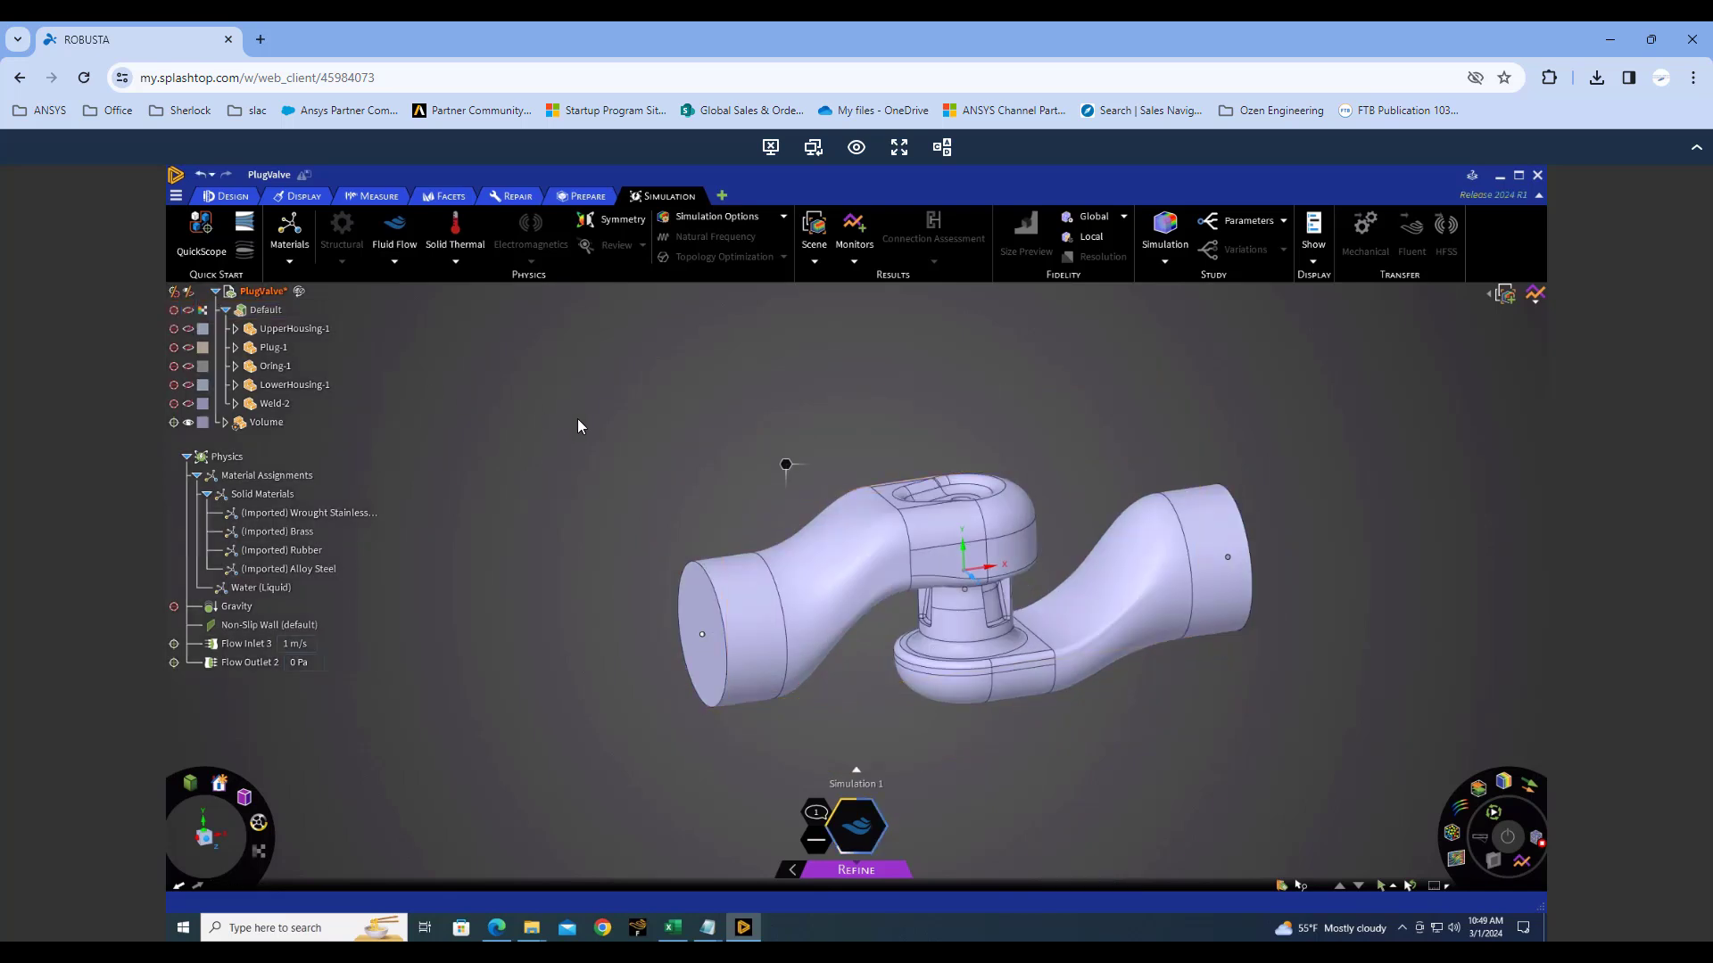
{"action": "scroll", "coordinate": [870, 625], "scroll_direction": "up", "scroll_amount": 2}
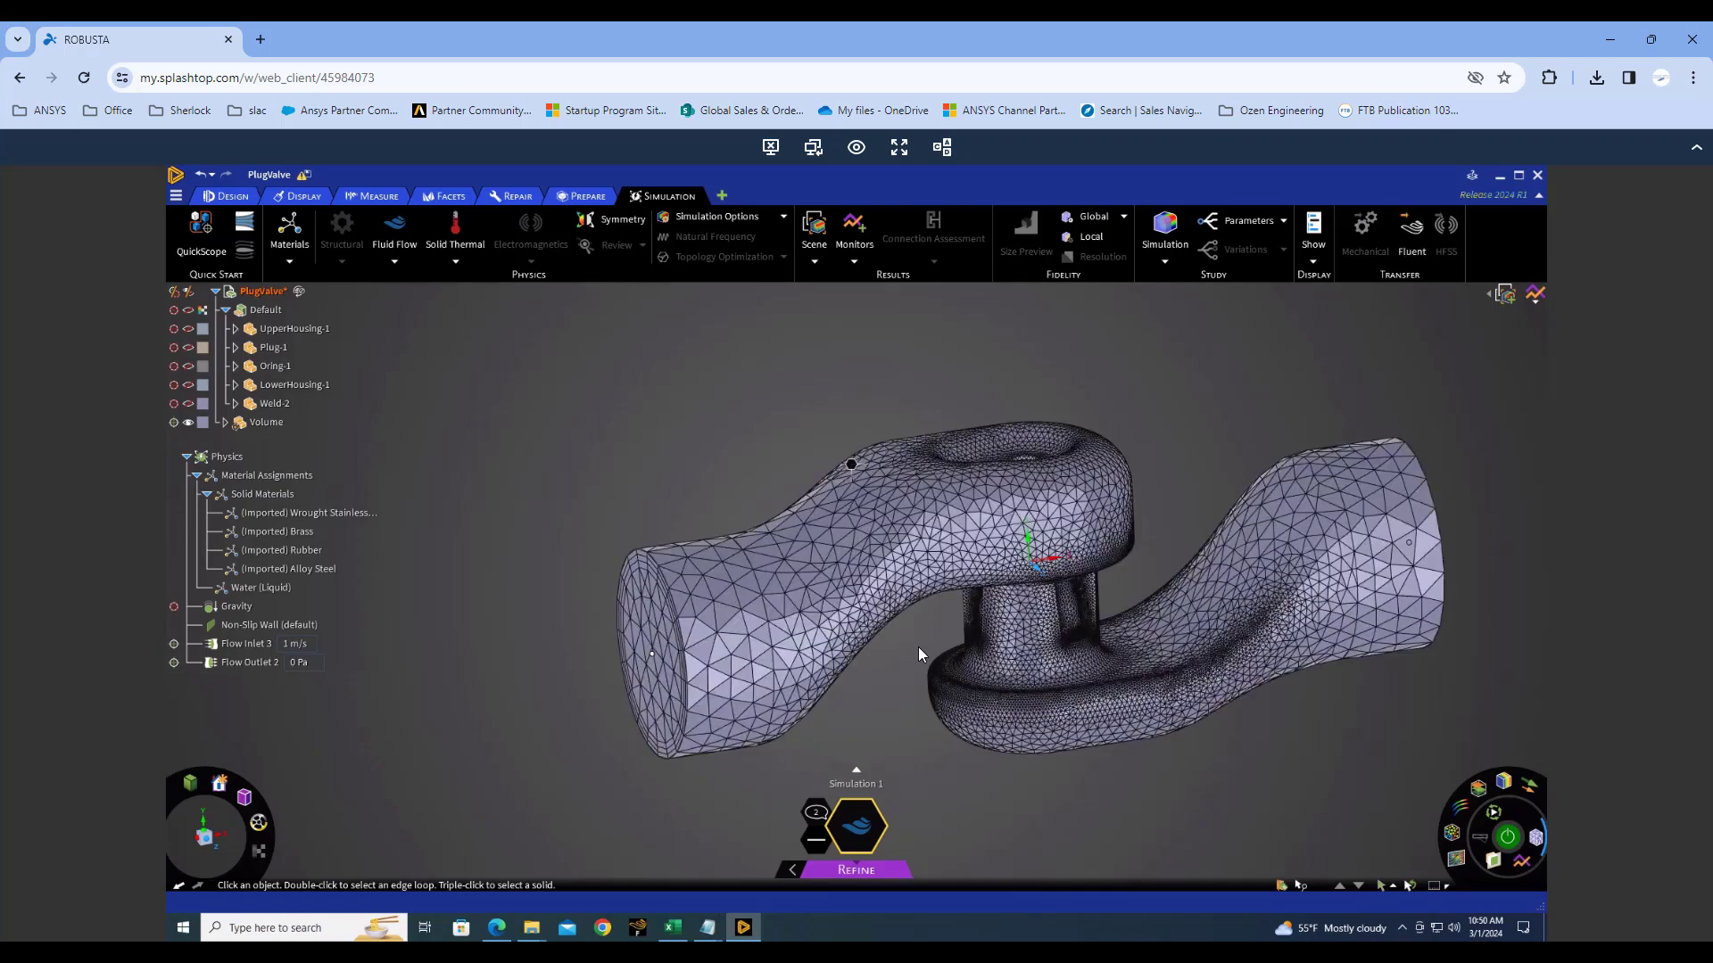
Examine the fluid volume's mesh around the plug openings and the boundary layers at the pipe's end face.
{"action": "left_click", "coordinate": [964, 646]}
{"action": "scroll", "coordinate": [972, 655], "scroll_direction": "up", "scroll_amount": 5}
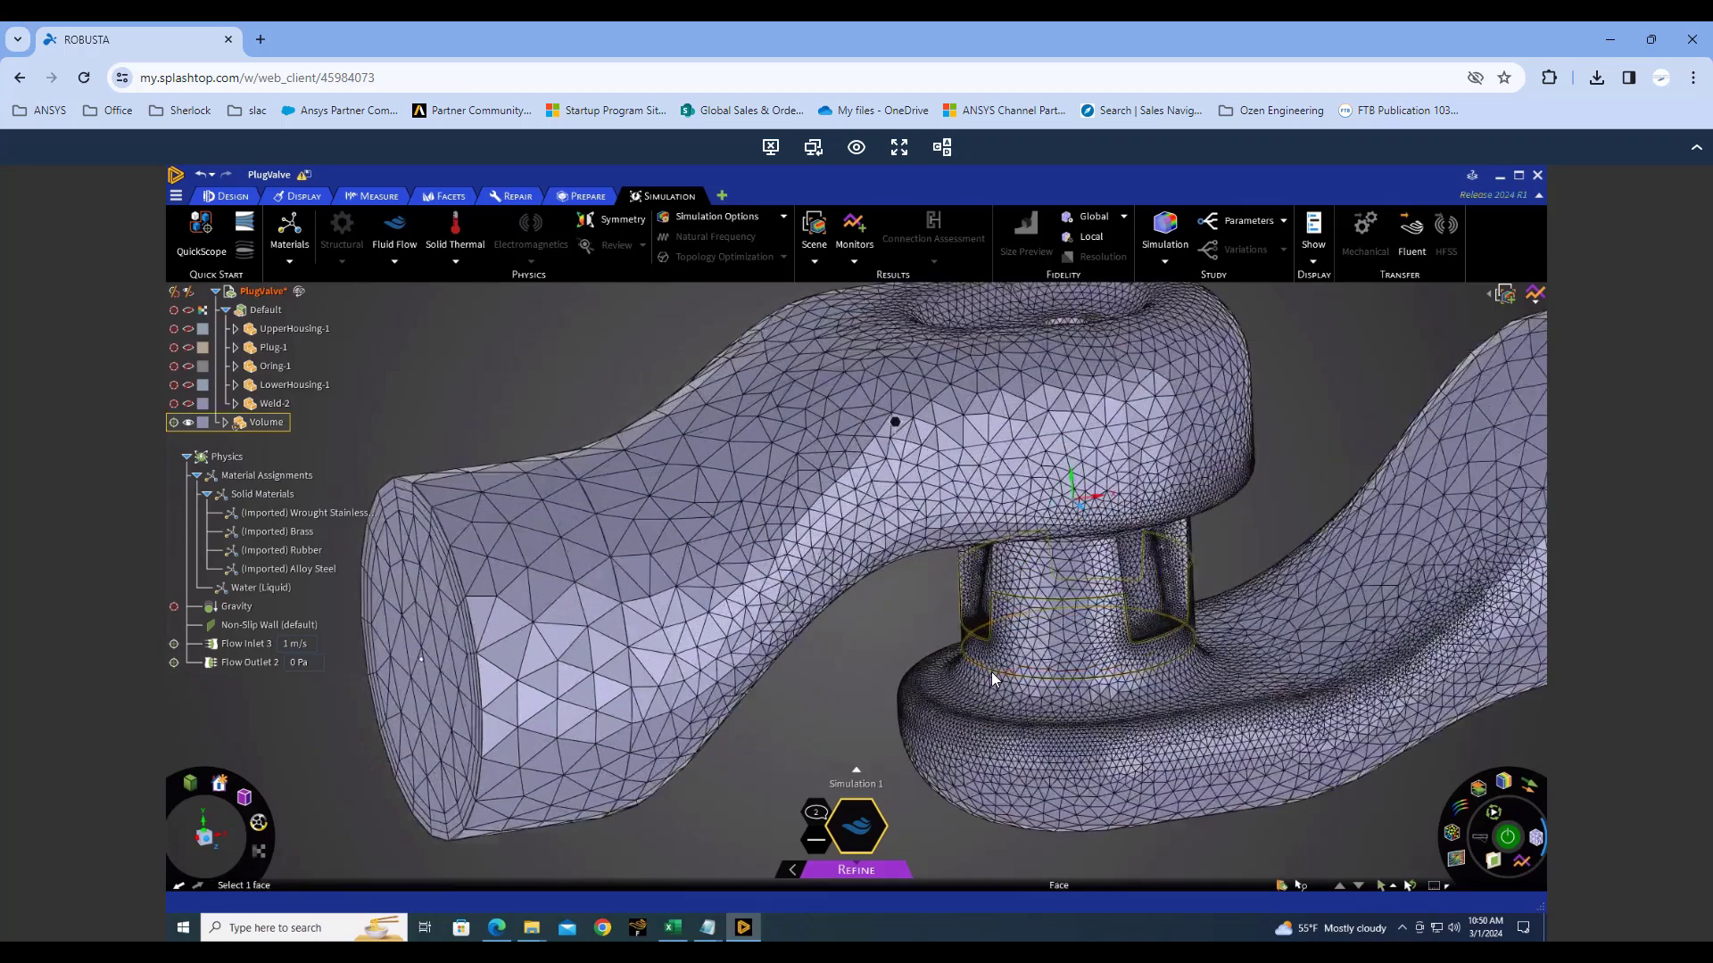
{"action": "scroll", "coordinate": [992, 680], "scroll_direction": "up", "scroll_amount": 8}
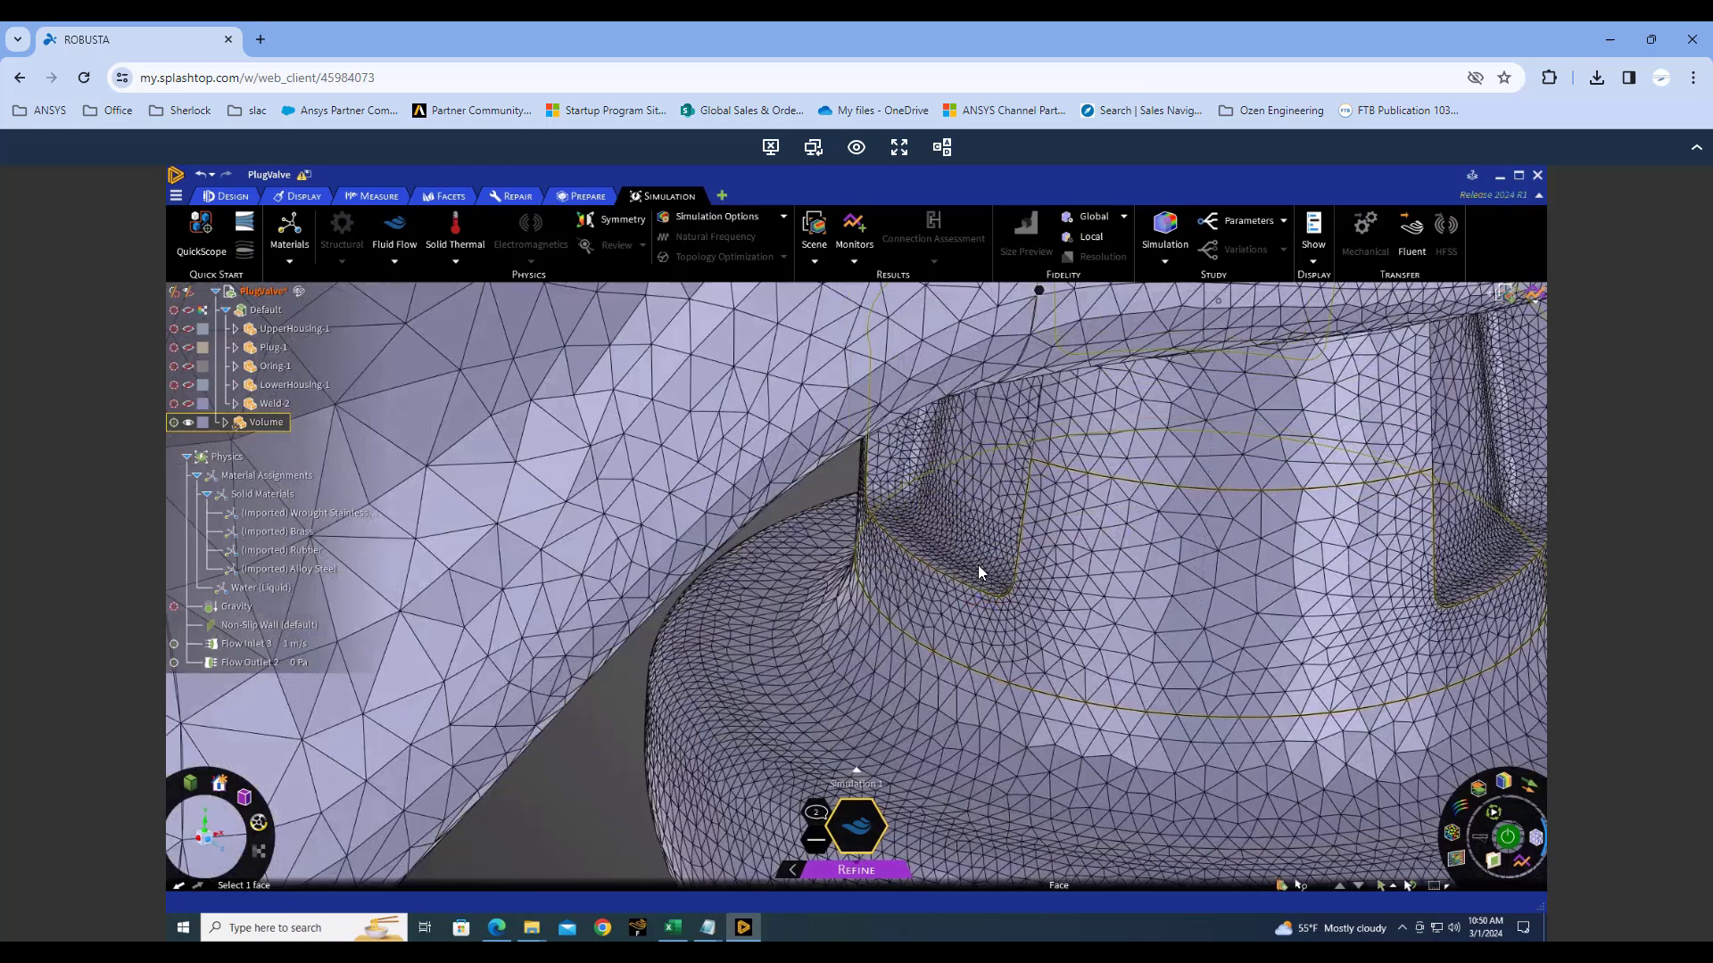
{"action": "left_click", "coordinate": [978, 566]}
{"action": "scroll", "coordinate": [997, 746], "scroll_direction": "down", "scroll_amount": 6}
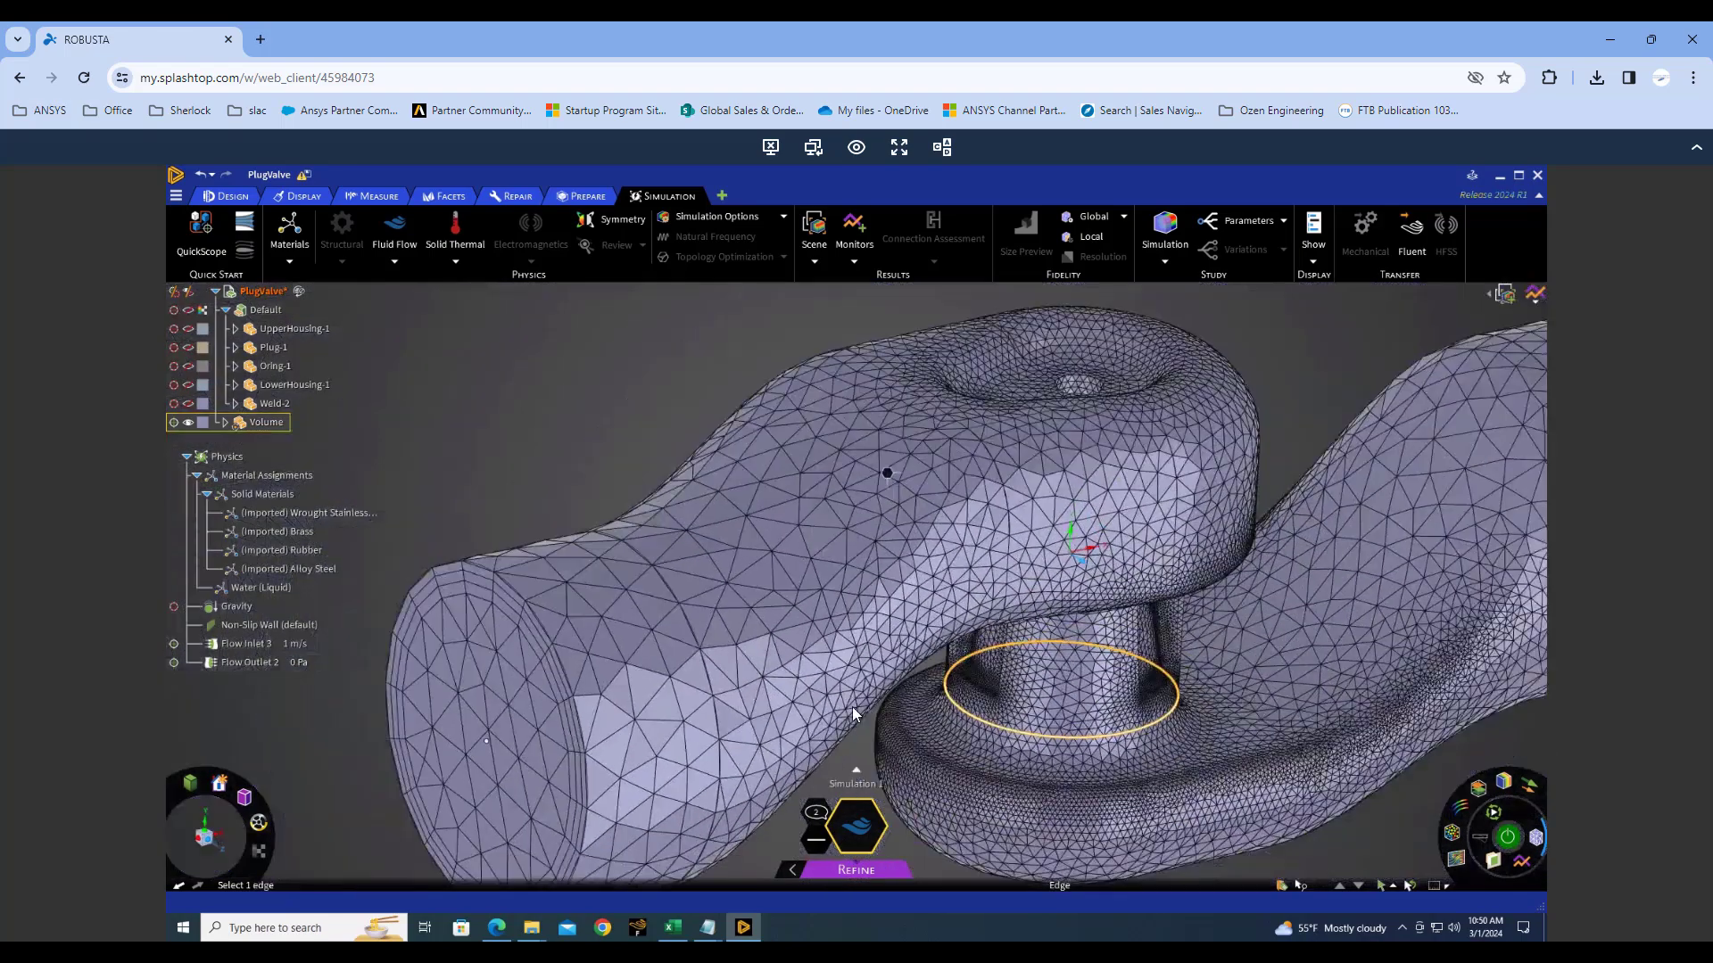
{"action": "scroll", "coordinate": [820, 682], "scroll_direction": "down", "scroll_amount": 5}
{"action": "middle_click_drag", "start_coordinate": [788, 658], "coordinate": [742, 685]}
{"action": "left_click", "coordinate": [742, 688]}
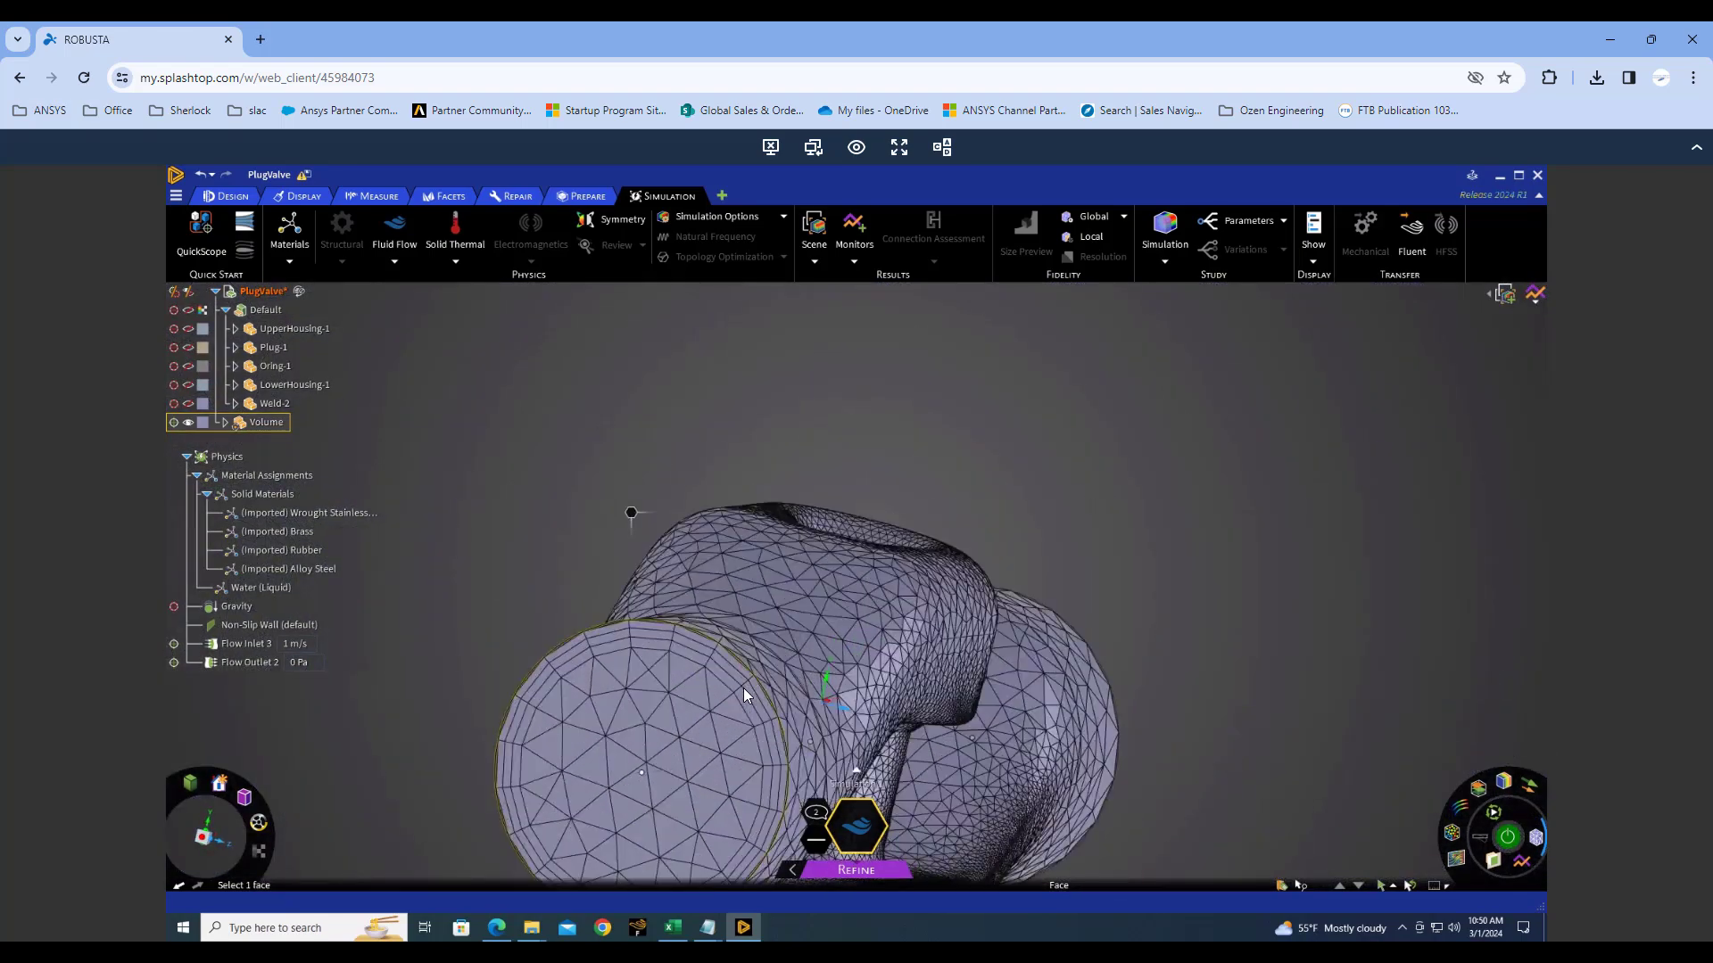
{"action": "scroll", "coordinate": [742, 688], "scroll_direction": "up", "scroll_amount": 8}
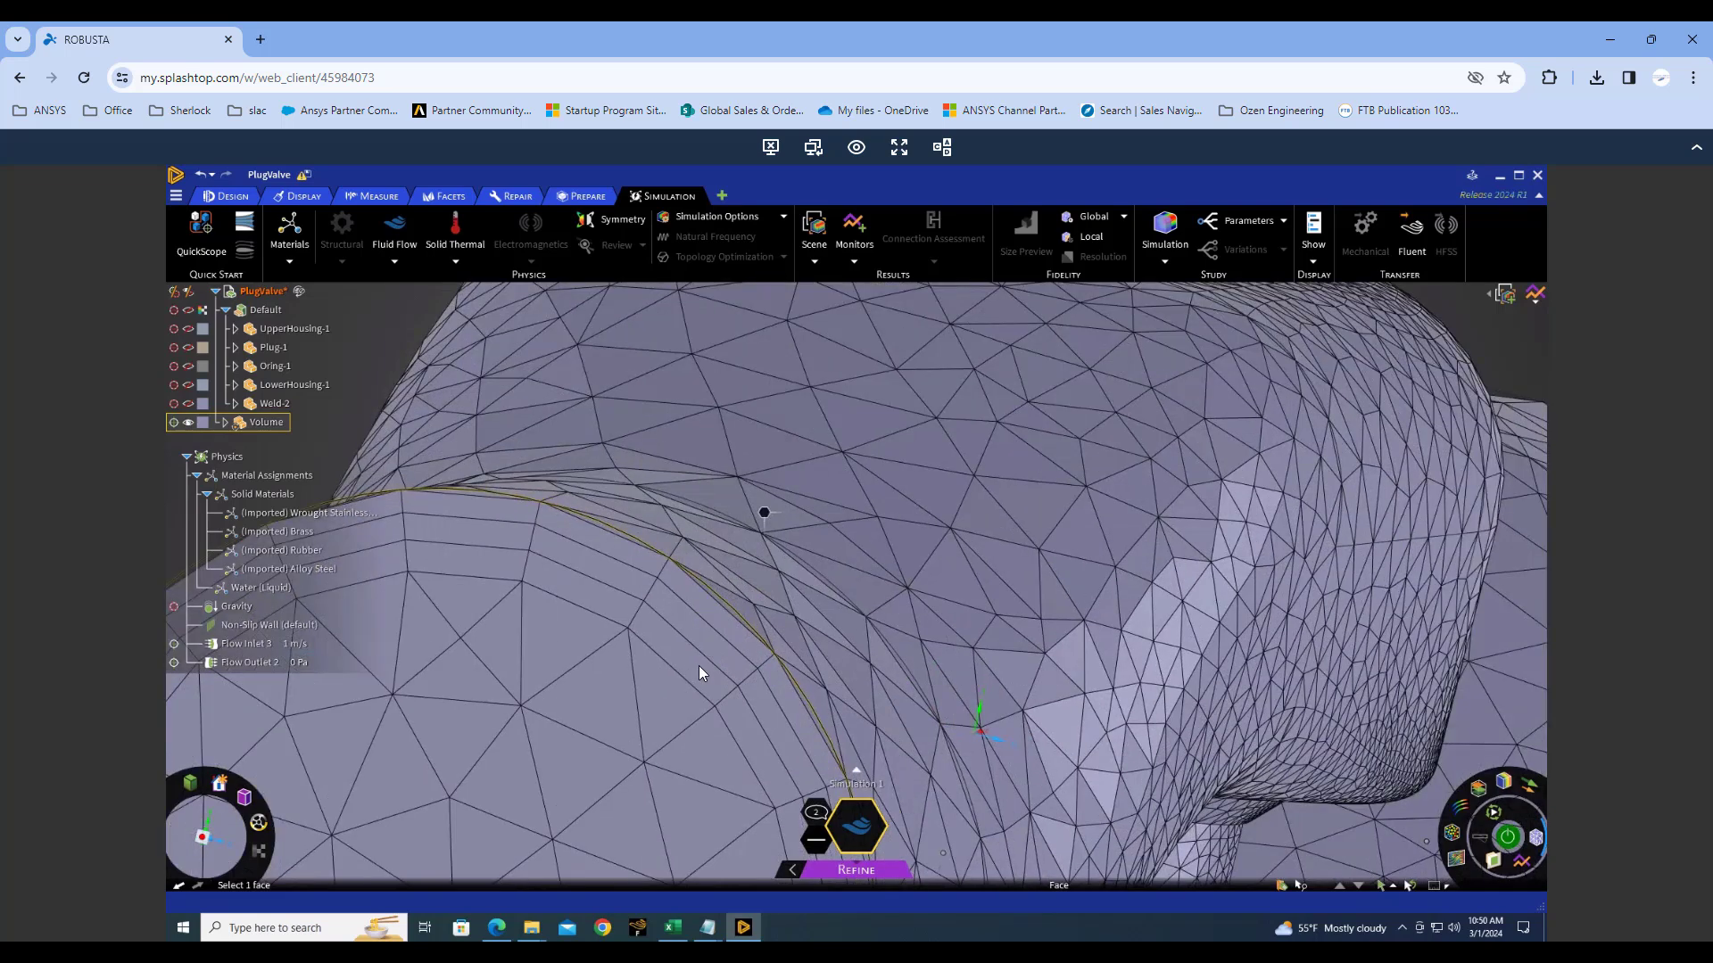
{"action": "scroll", "coordinate": [701, 671], "scroll_direction": "down", "scroll_amount": 7}
{"action": "key", "text": "Escape"}
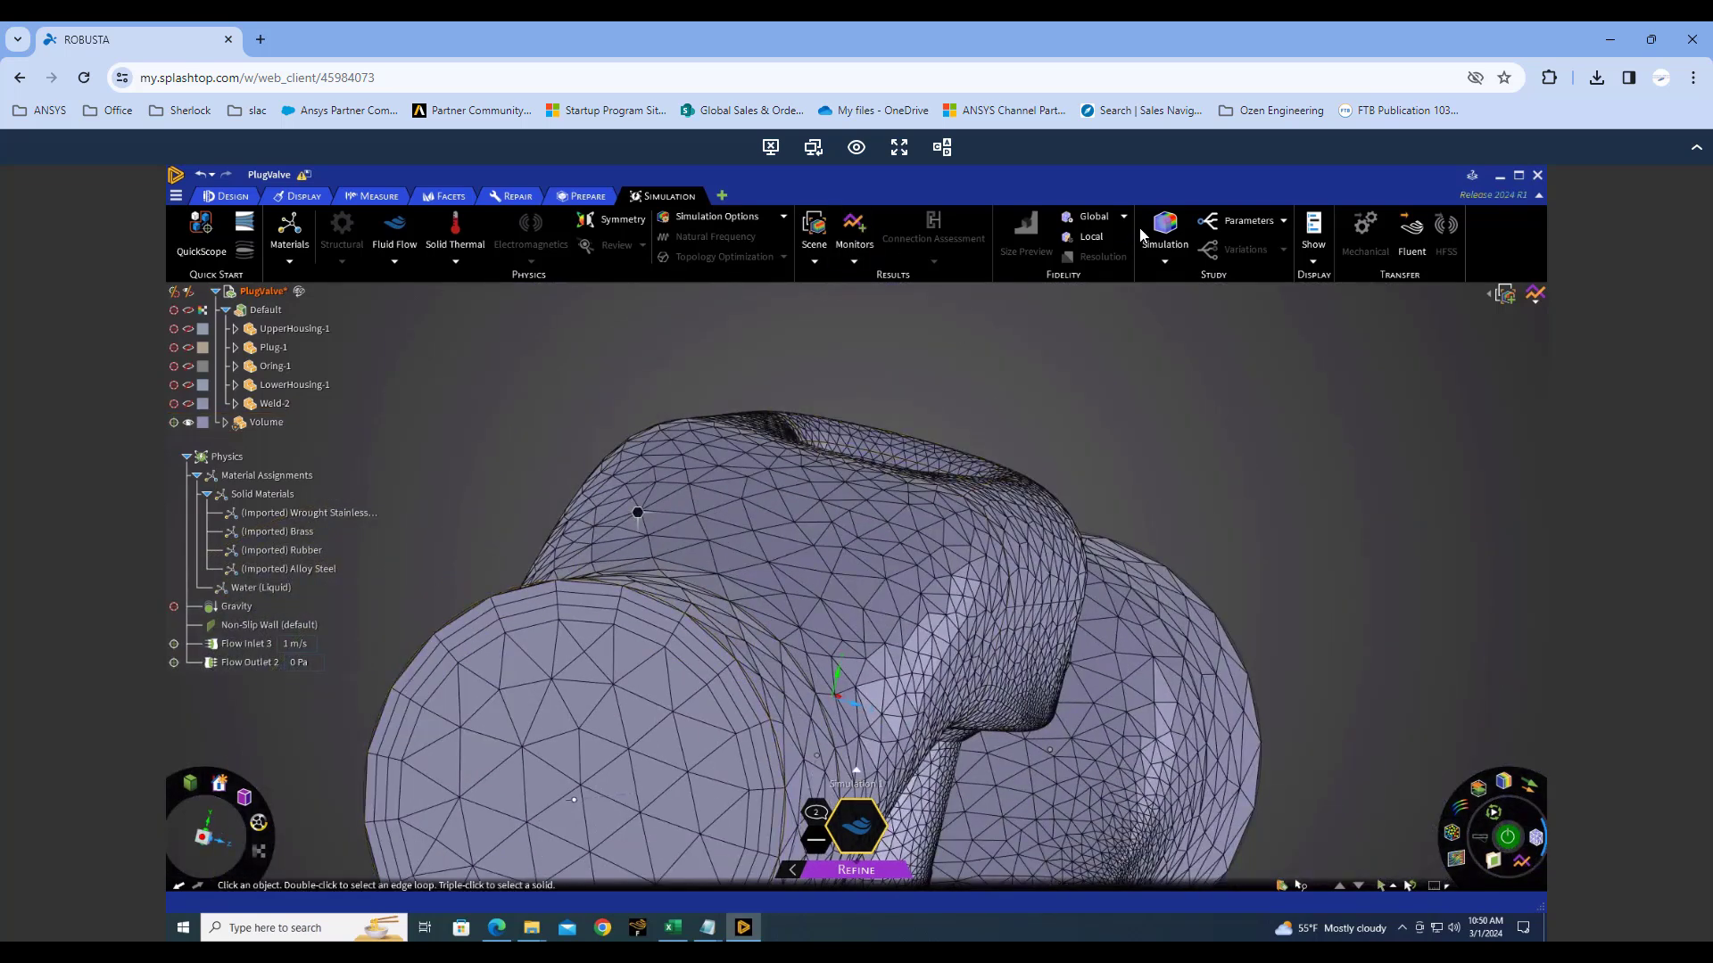
Specify the modeling method as Turbulent k-omega SST in the additional fluid flow options for Refine.
{"action": "left_click", "coordinate": [784, 218]}
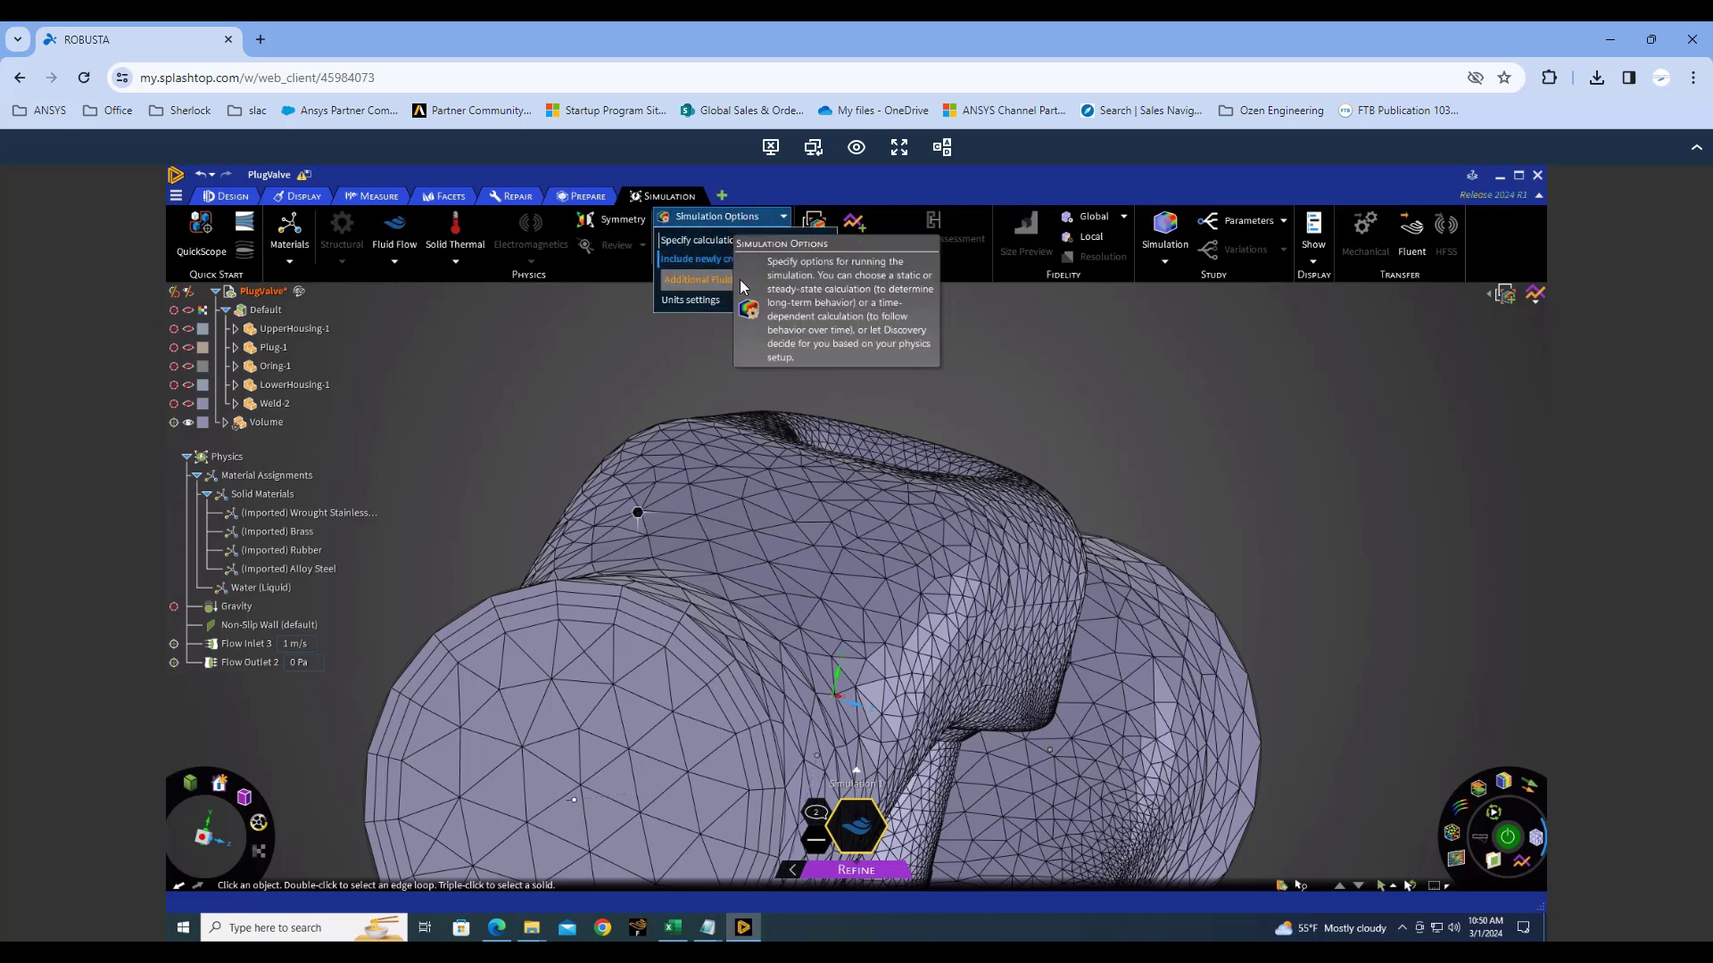
{"action": "left_click", "coordinate": [699, 282]}
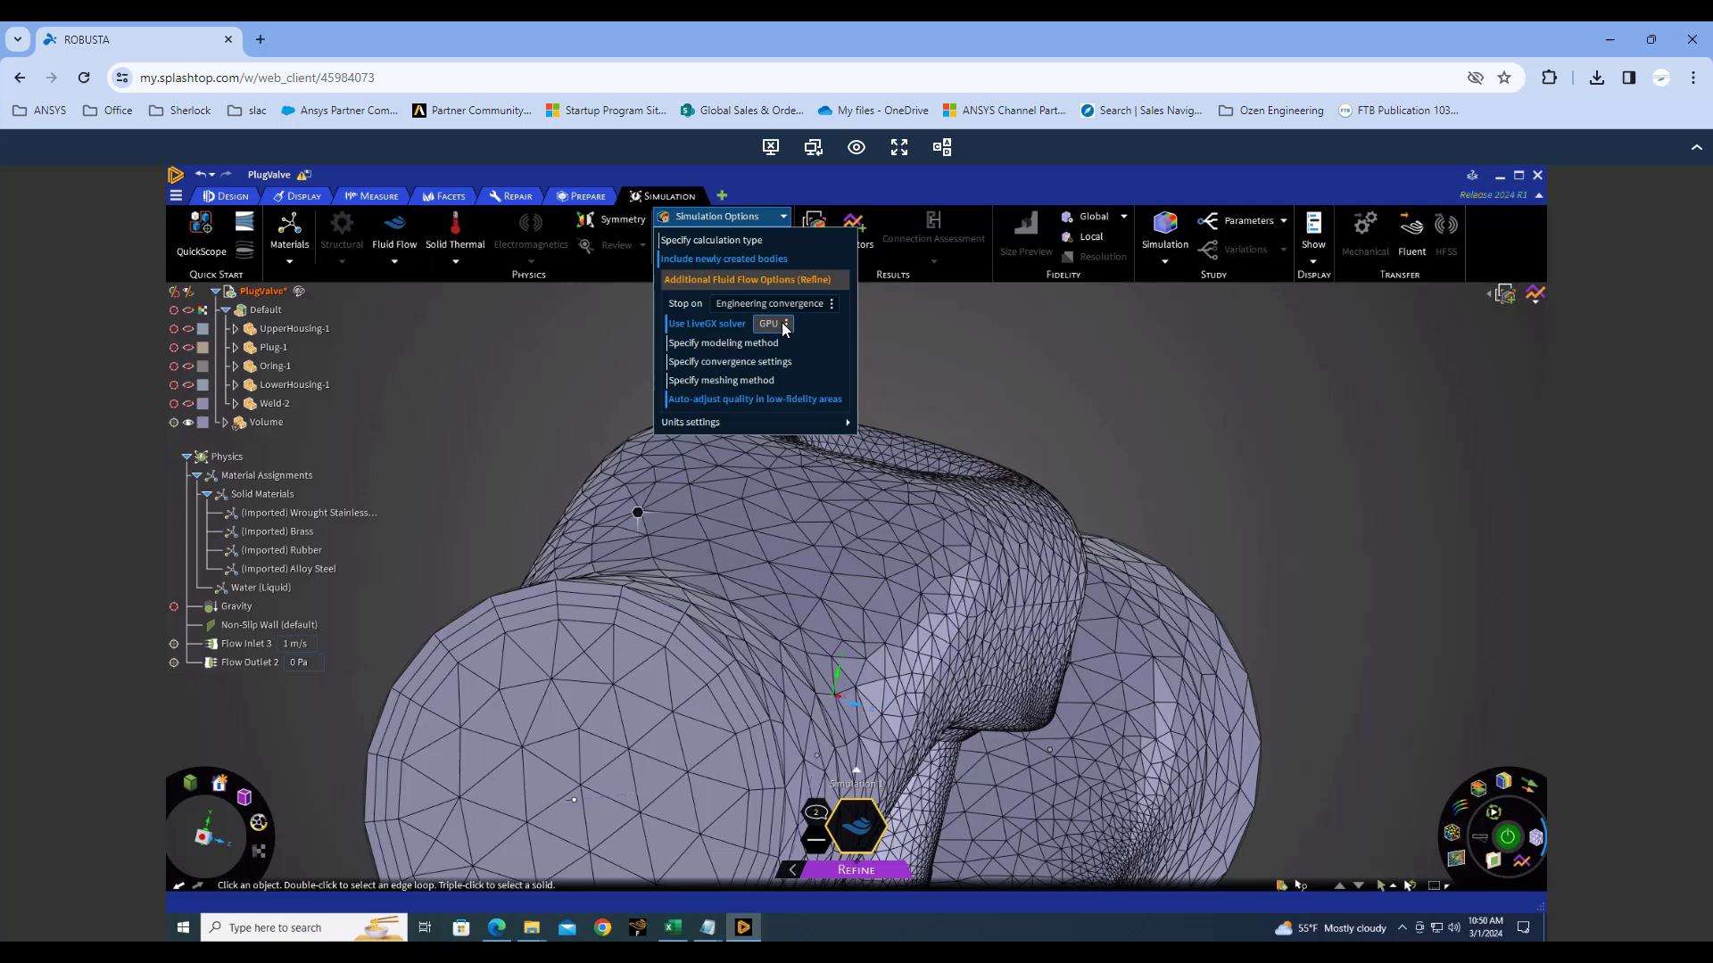
{"action": "left_click", "coordinate": [759, 344]}
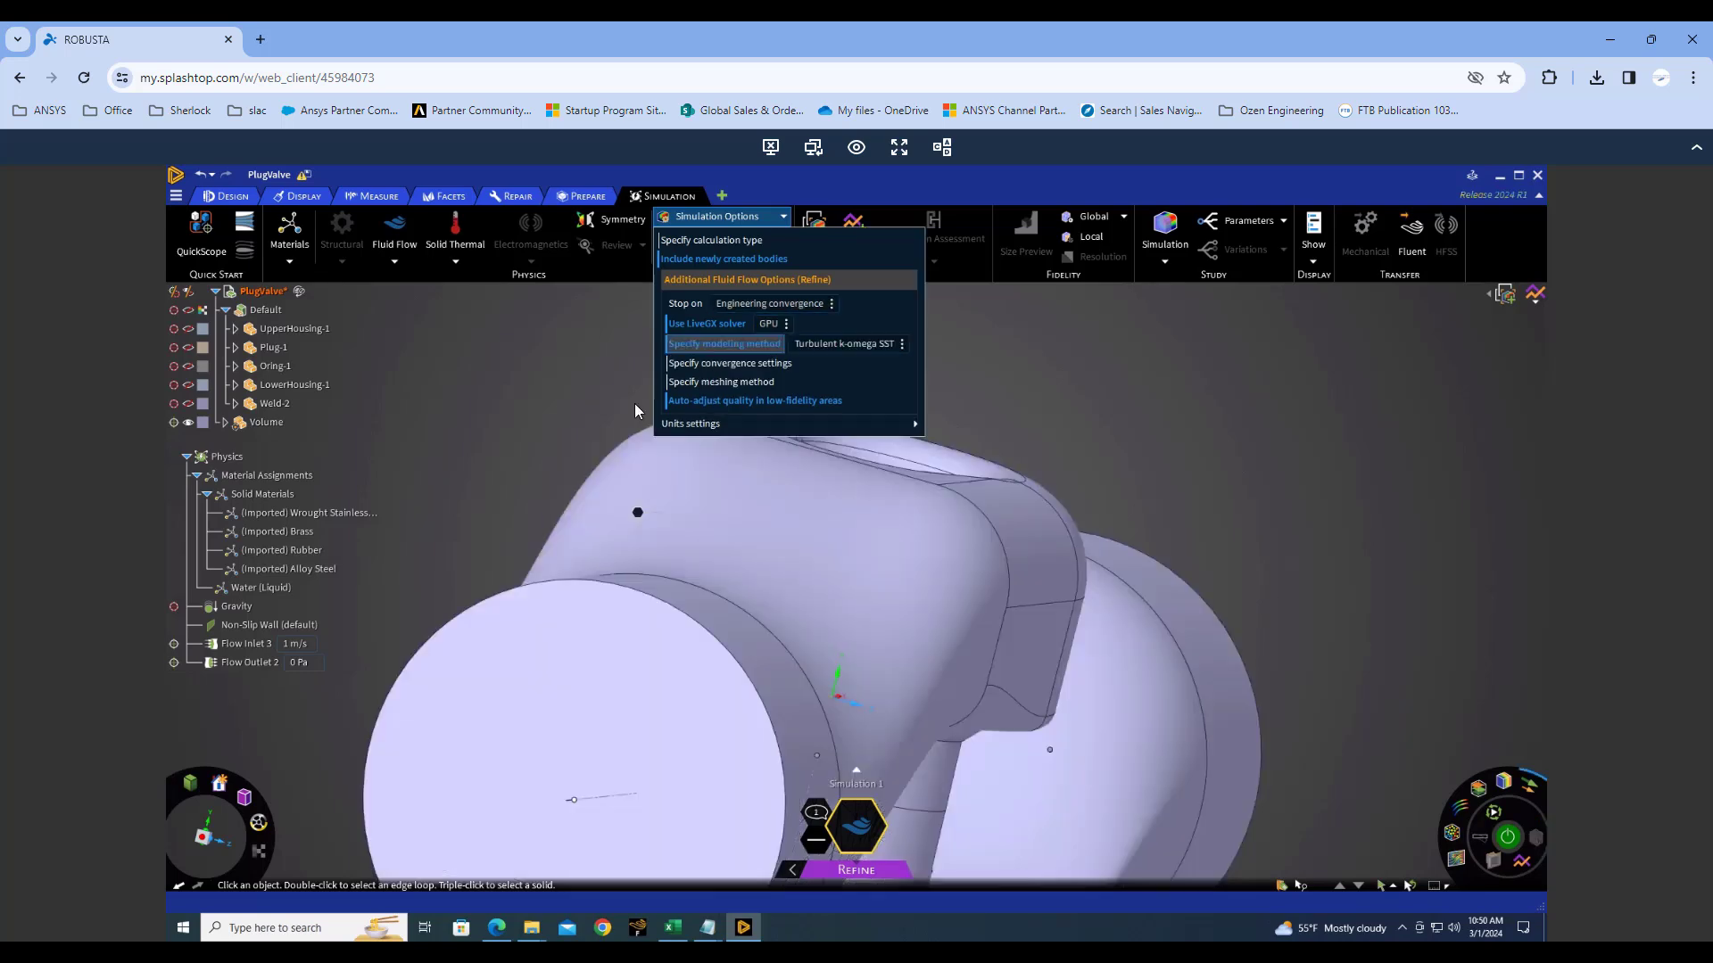
{"action": "left_click", "coordinate": [903, 344]}
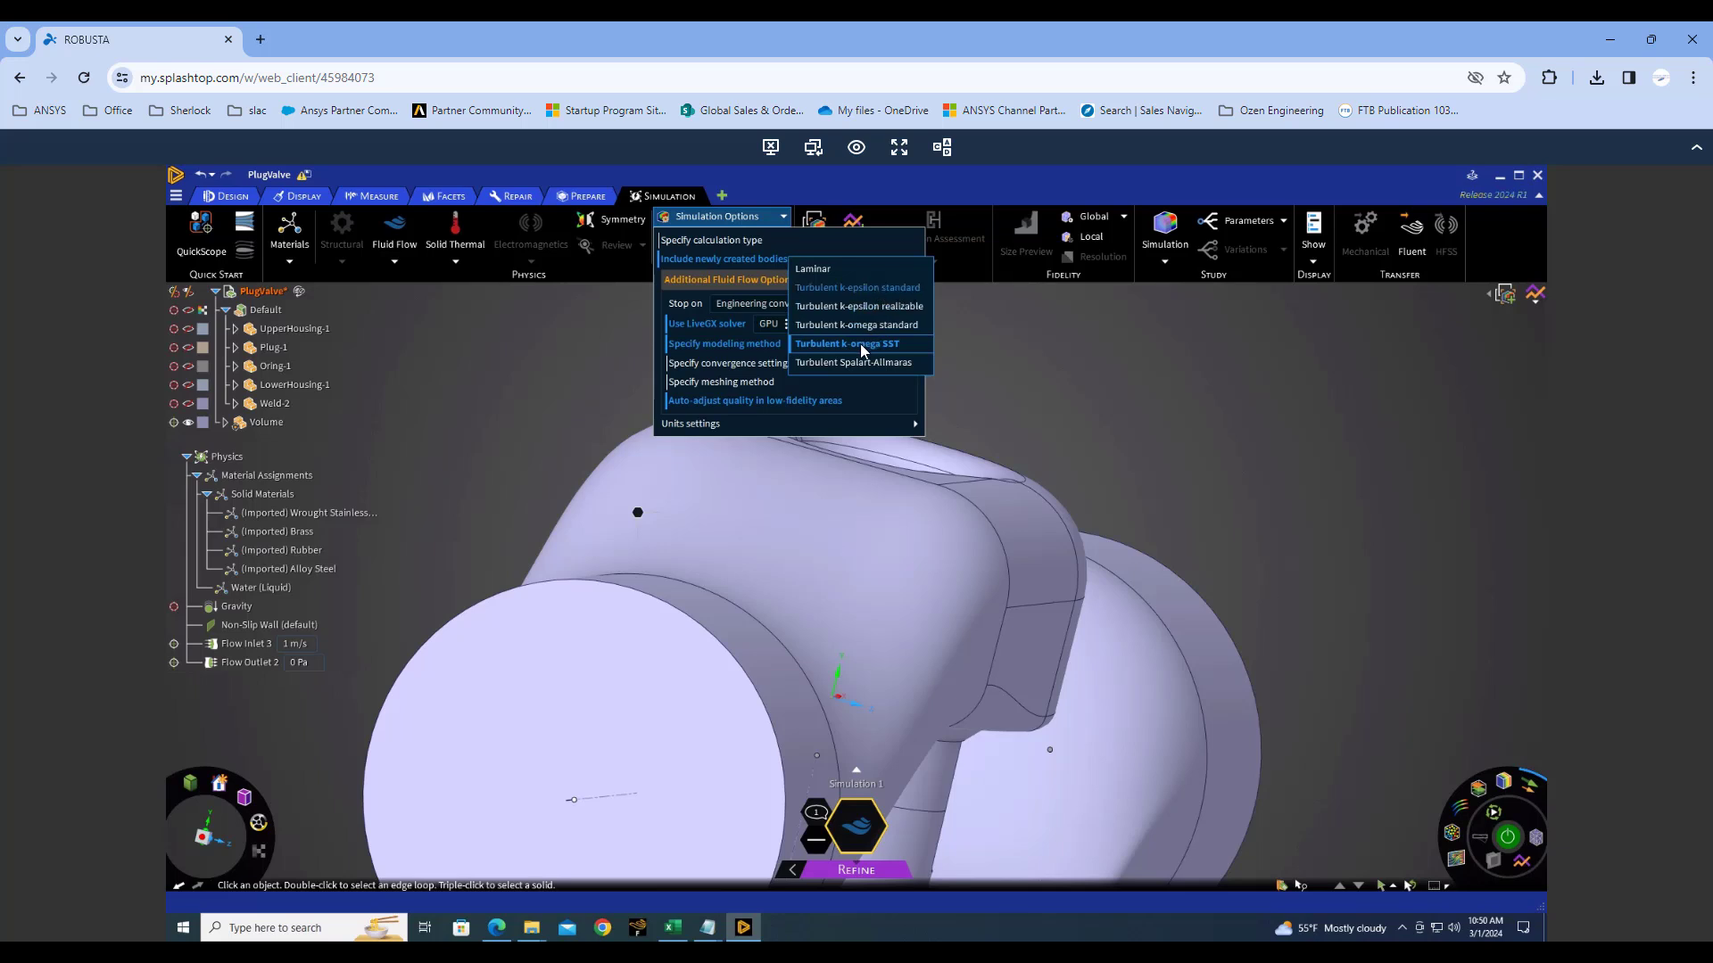
{"action": "left_click", "coordinate": [860, 344]}
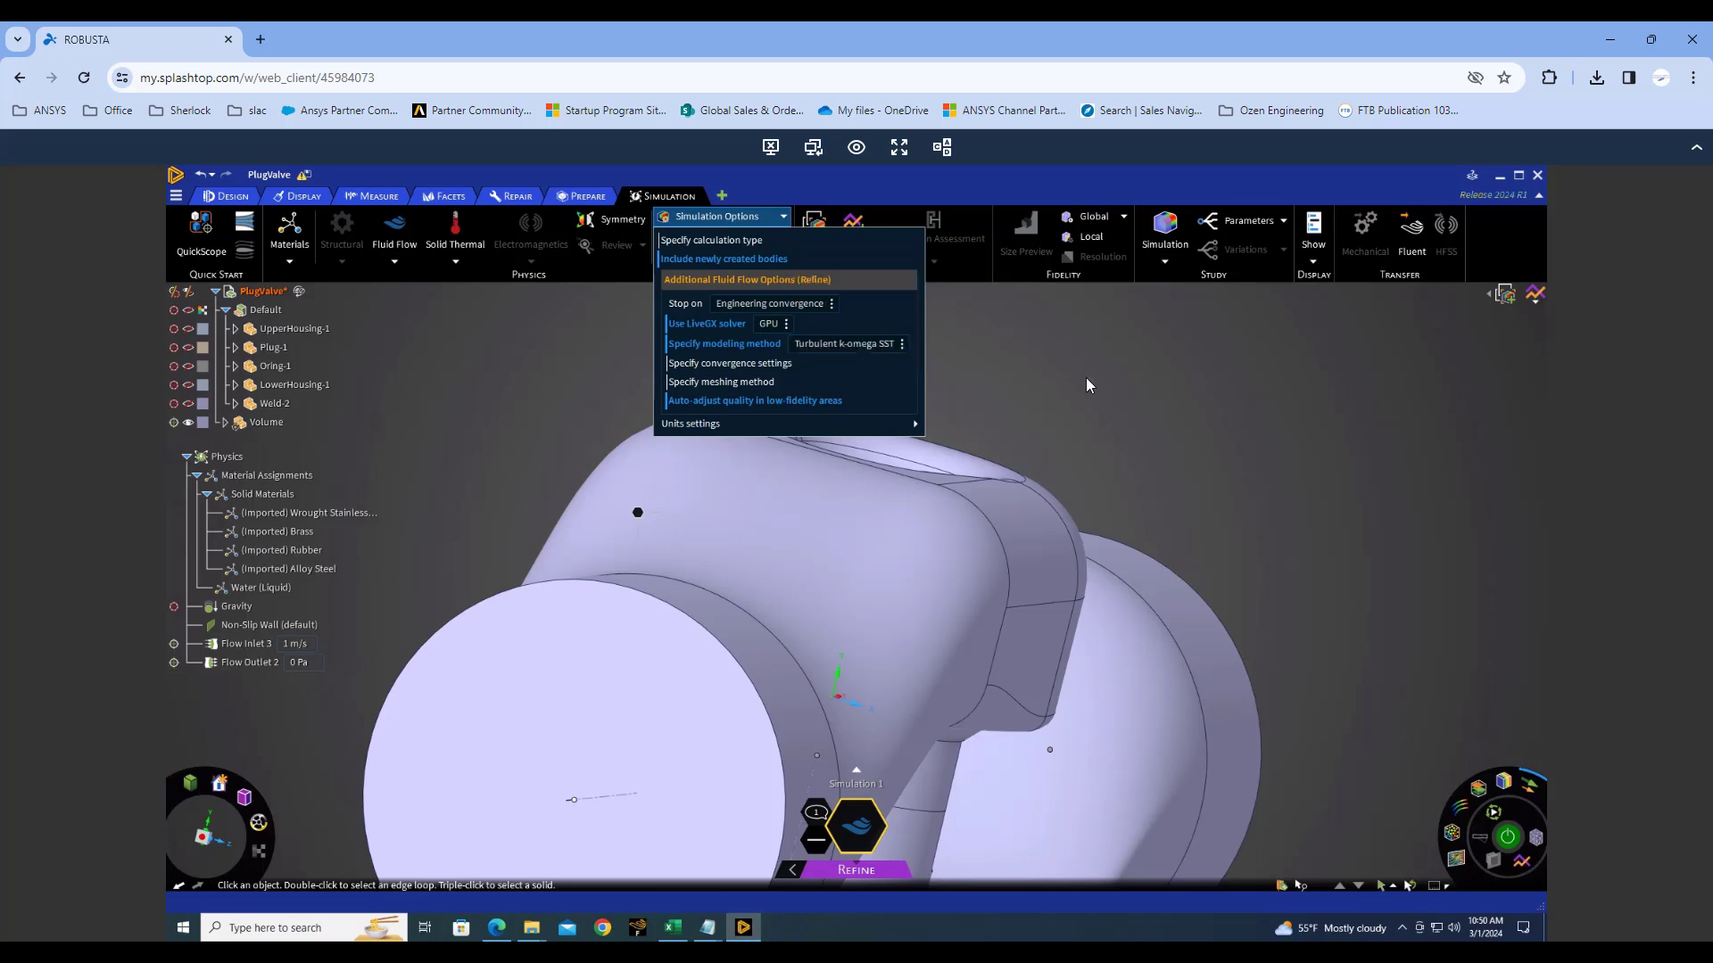
{"action": "left_click", "coordinate": [1085, 385]}
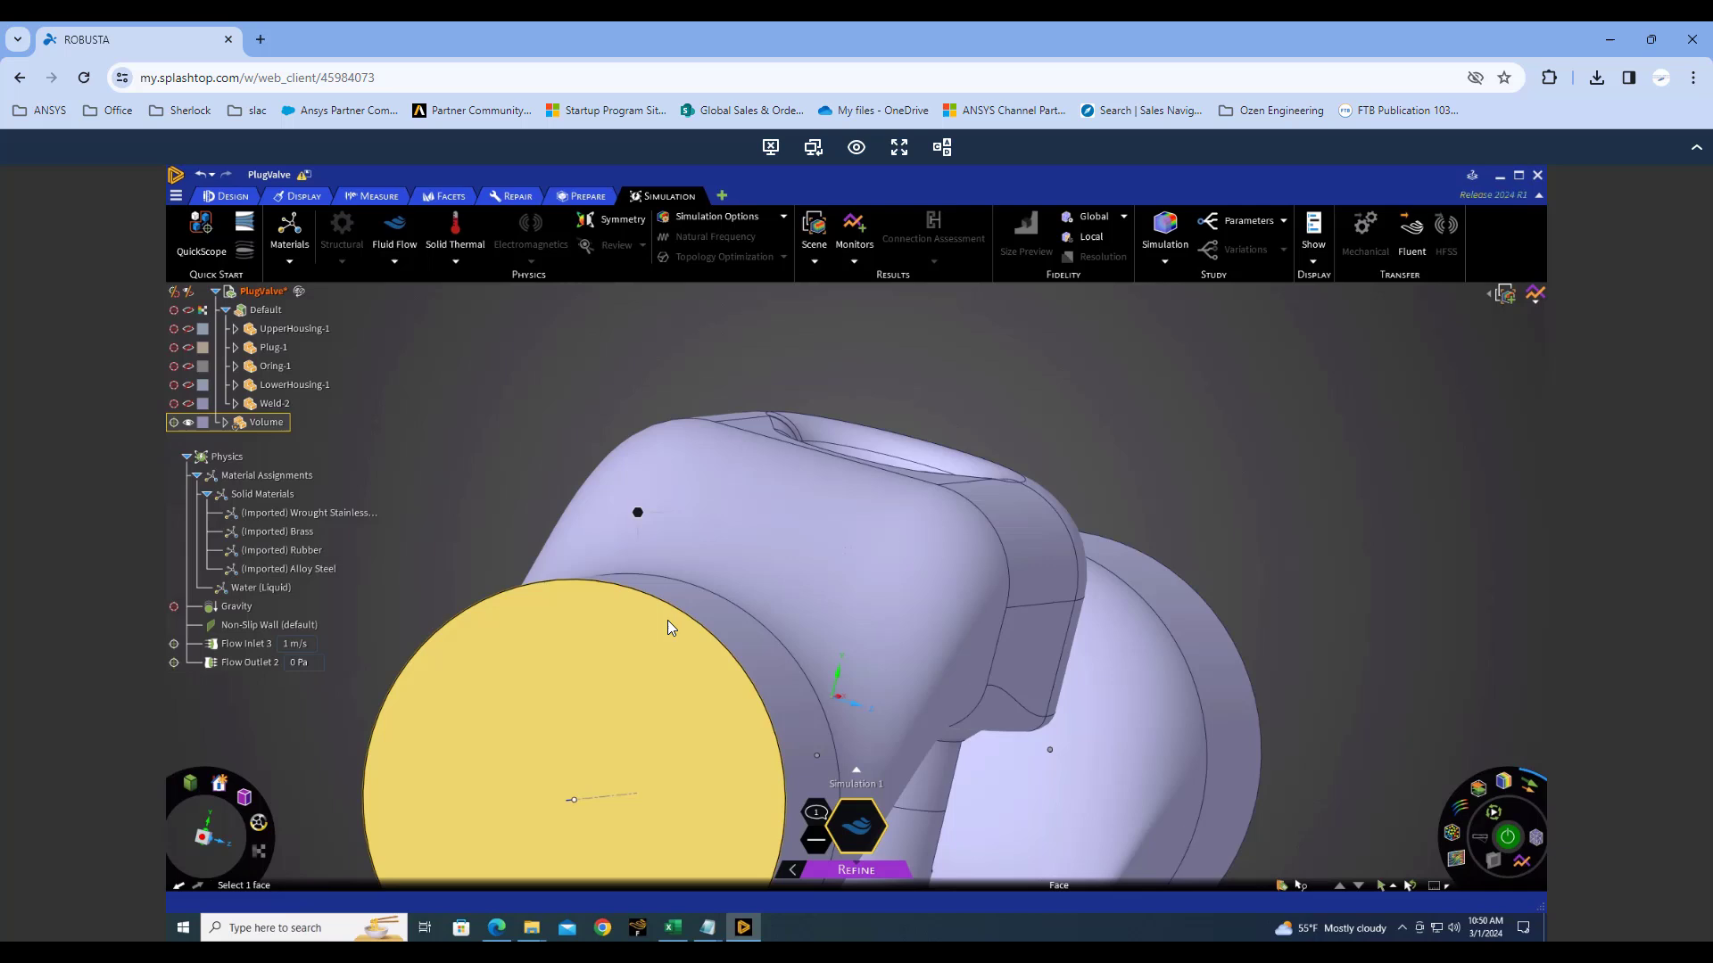
Regenerate the fluid volume's mesh and check the layers at the pipe's end face.
{"action": "left_click", "coordinate": [673, 613]}
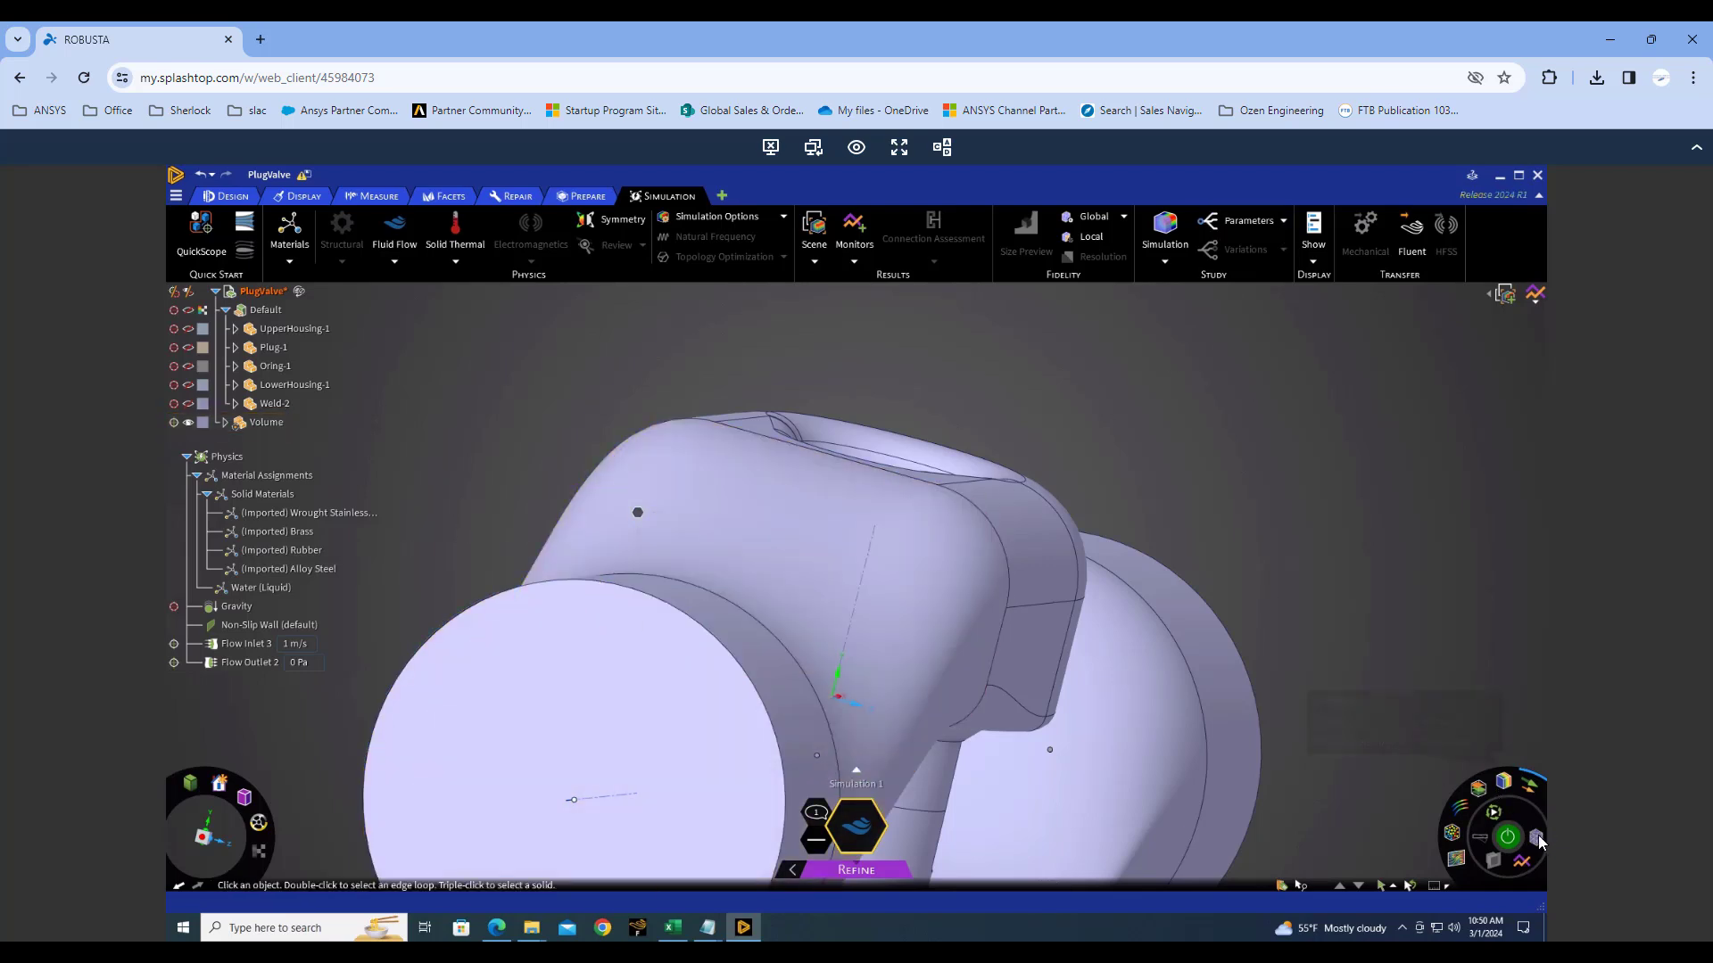
{"action": "left_click", "coordinate": [607, 623]}
{"action": "scroll", "coordinate": [1079, 630], "scroll_direction": "down", "scroll_amount": 1}
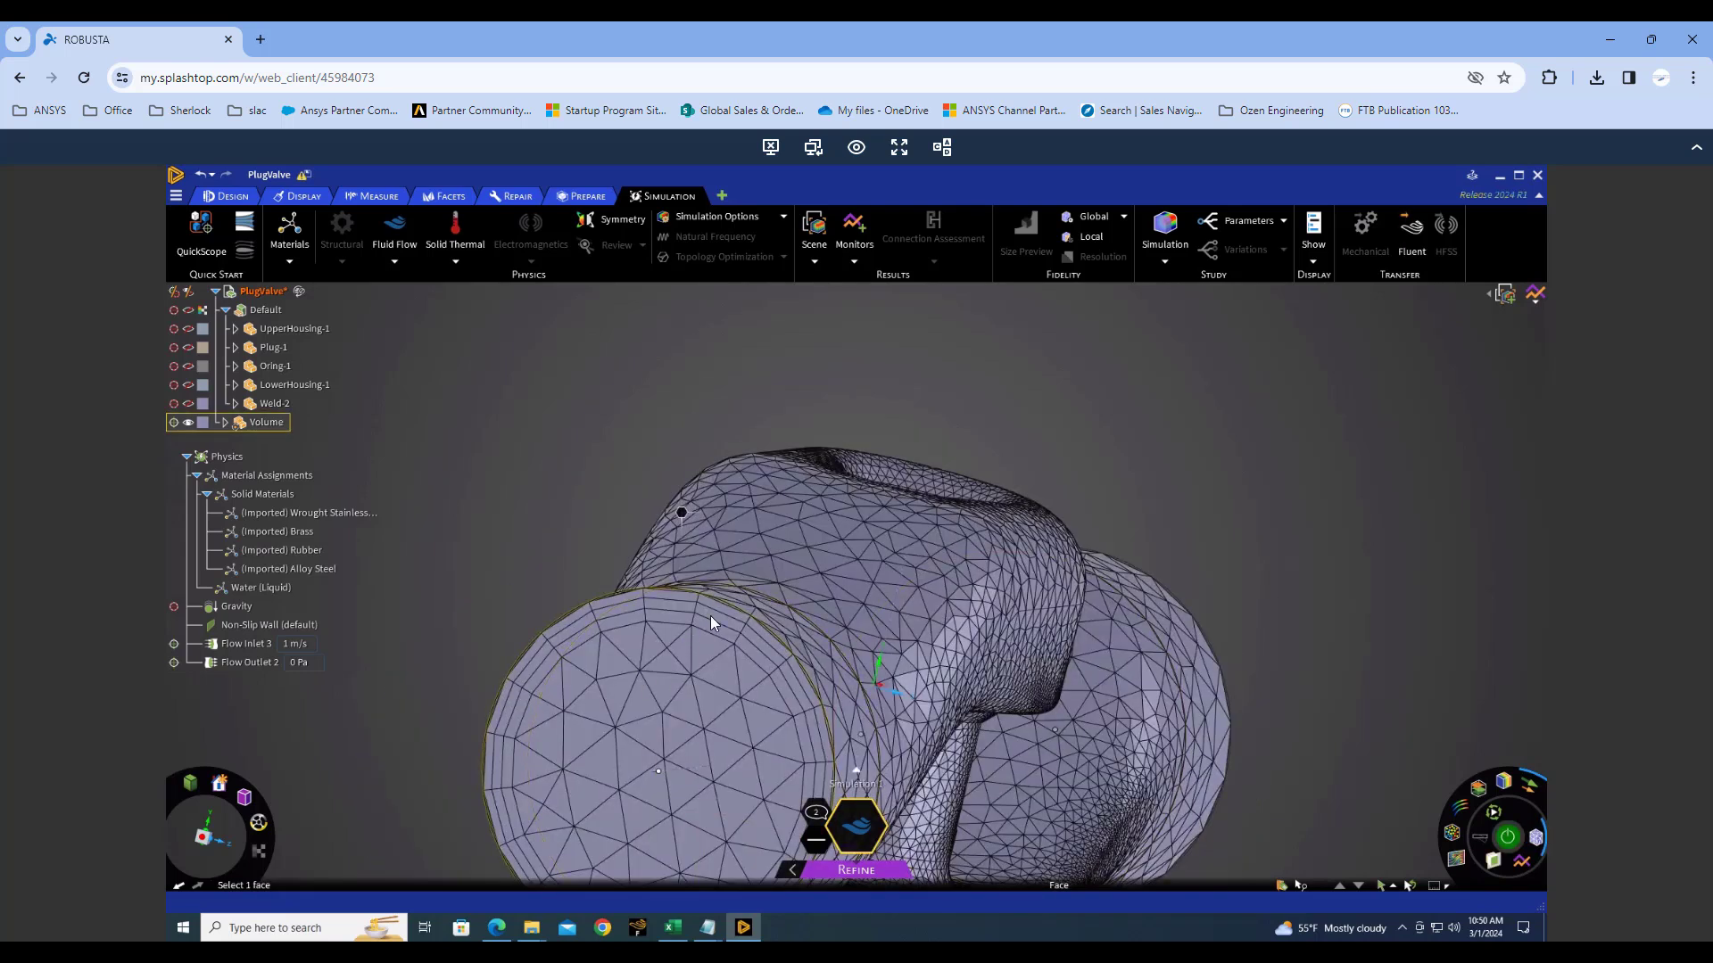
Change the global fidelity sizing method to Curvature.
{"action": "left_click", "coordinate": [1076, 319]}
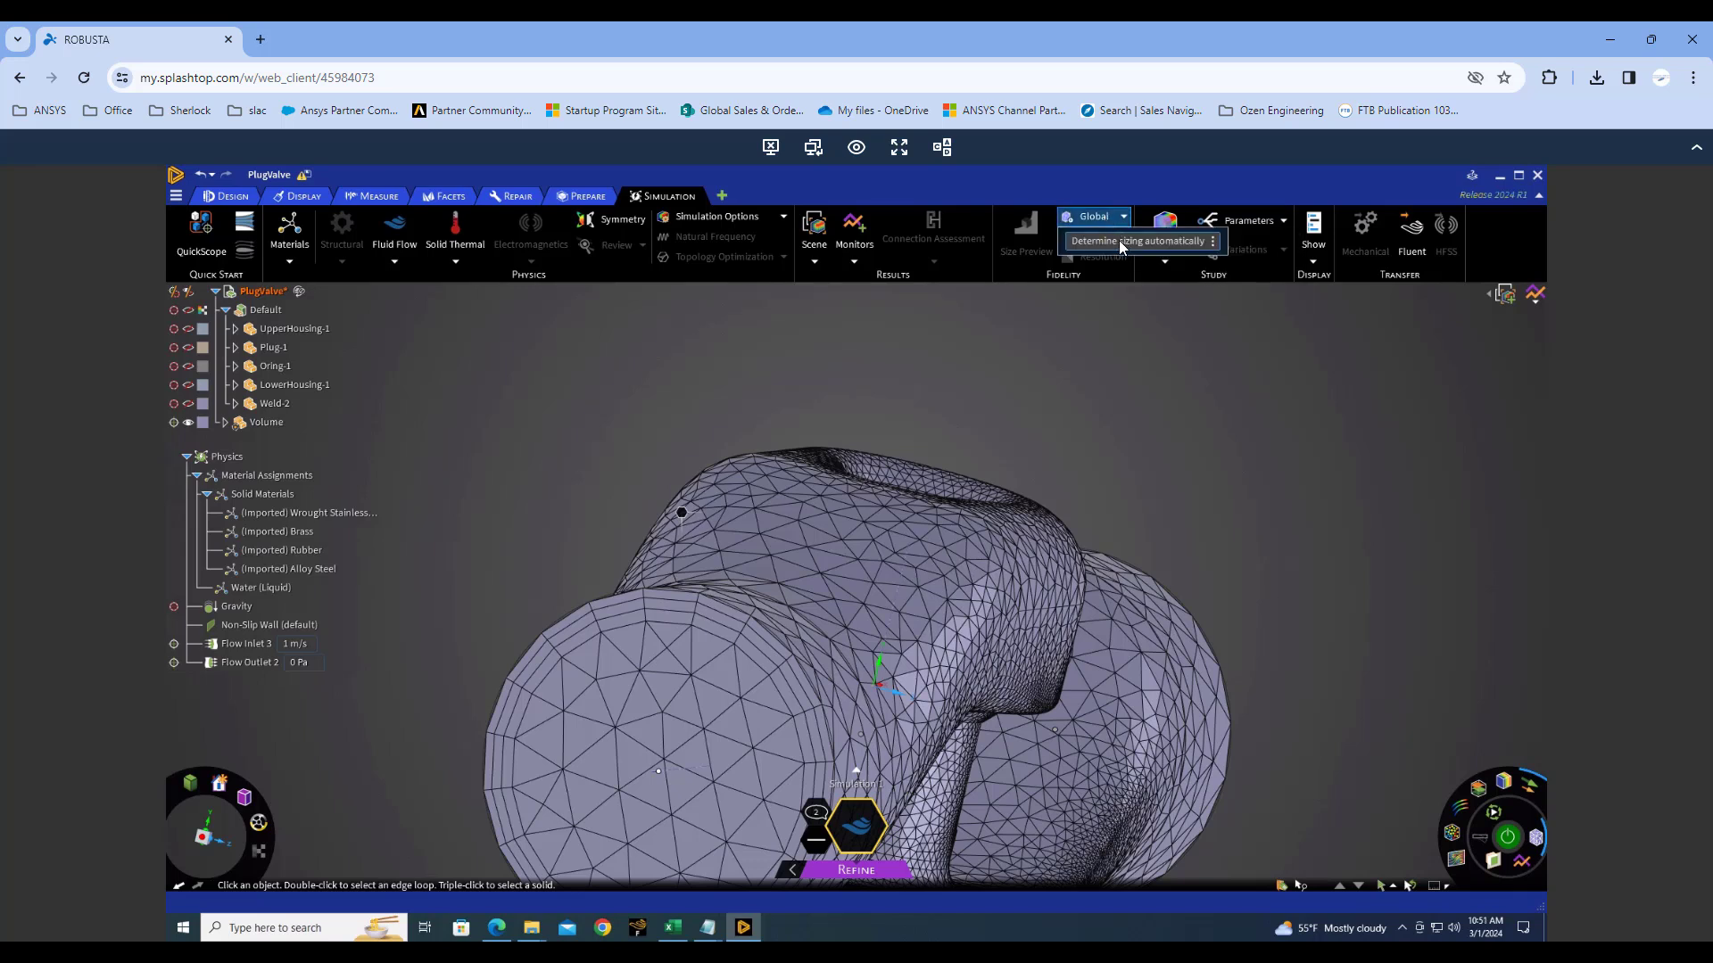
{"action": "left_click", "coordinate": [1118, 239]}
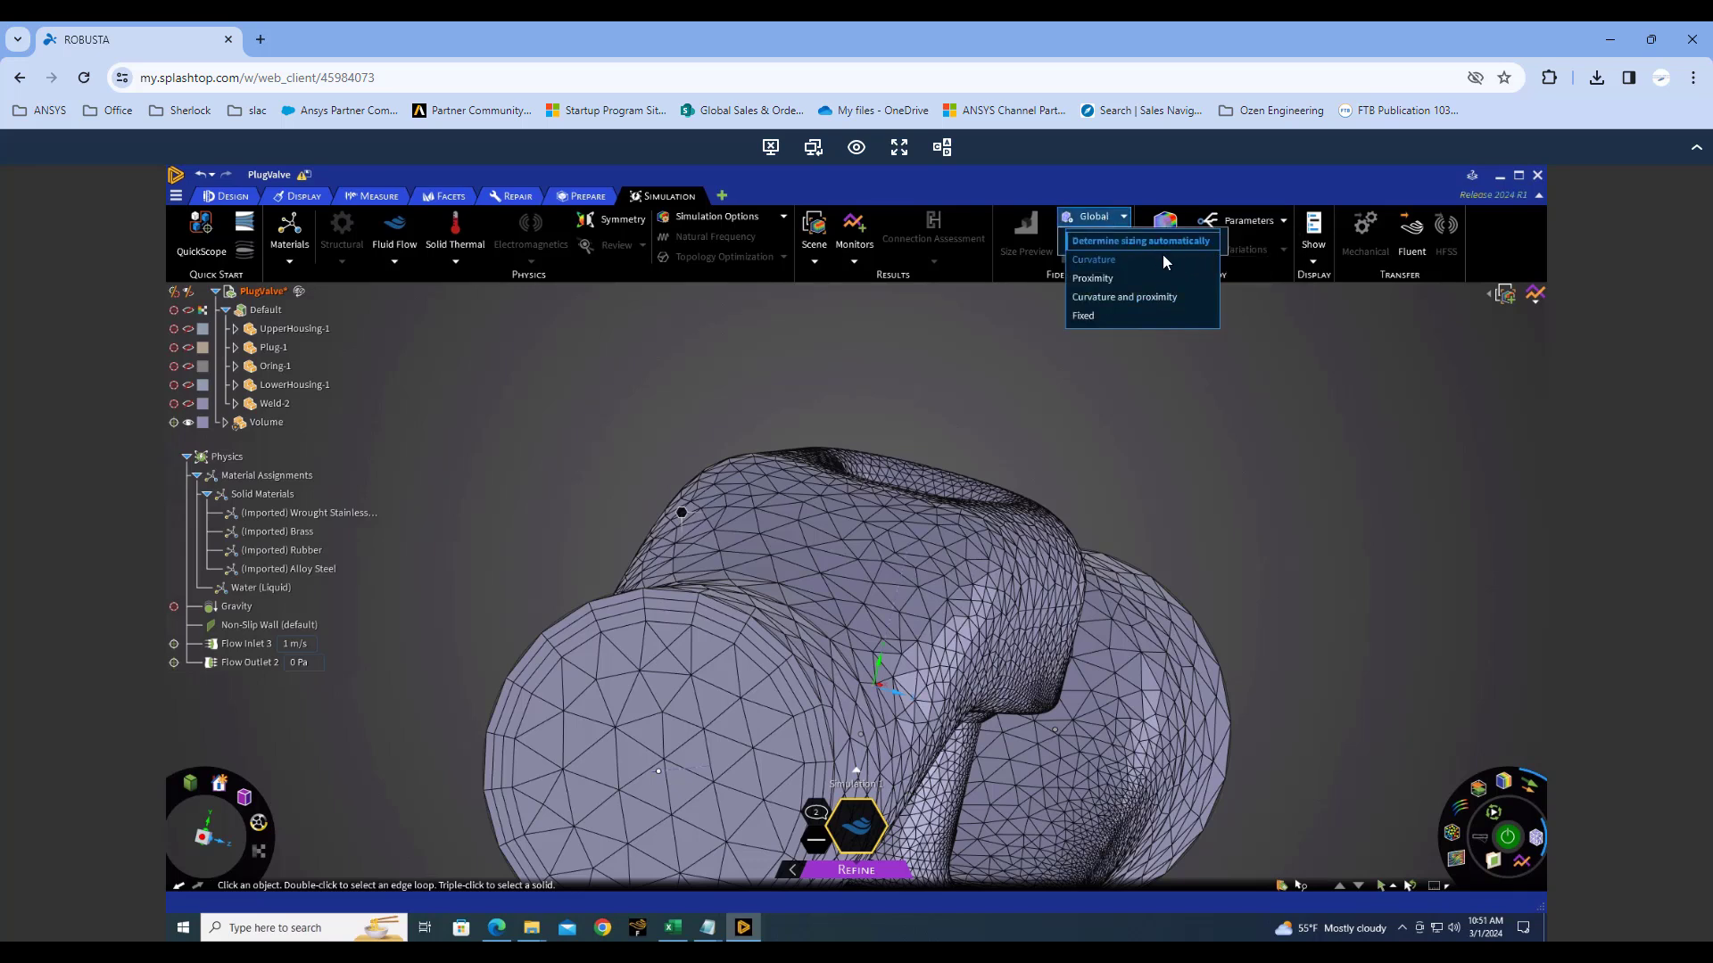
{"action": "left_click", "coordinate": [1218, 245]}
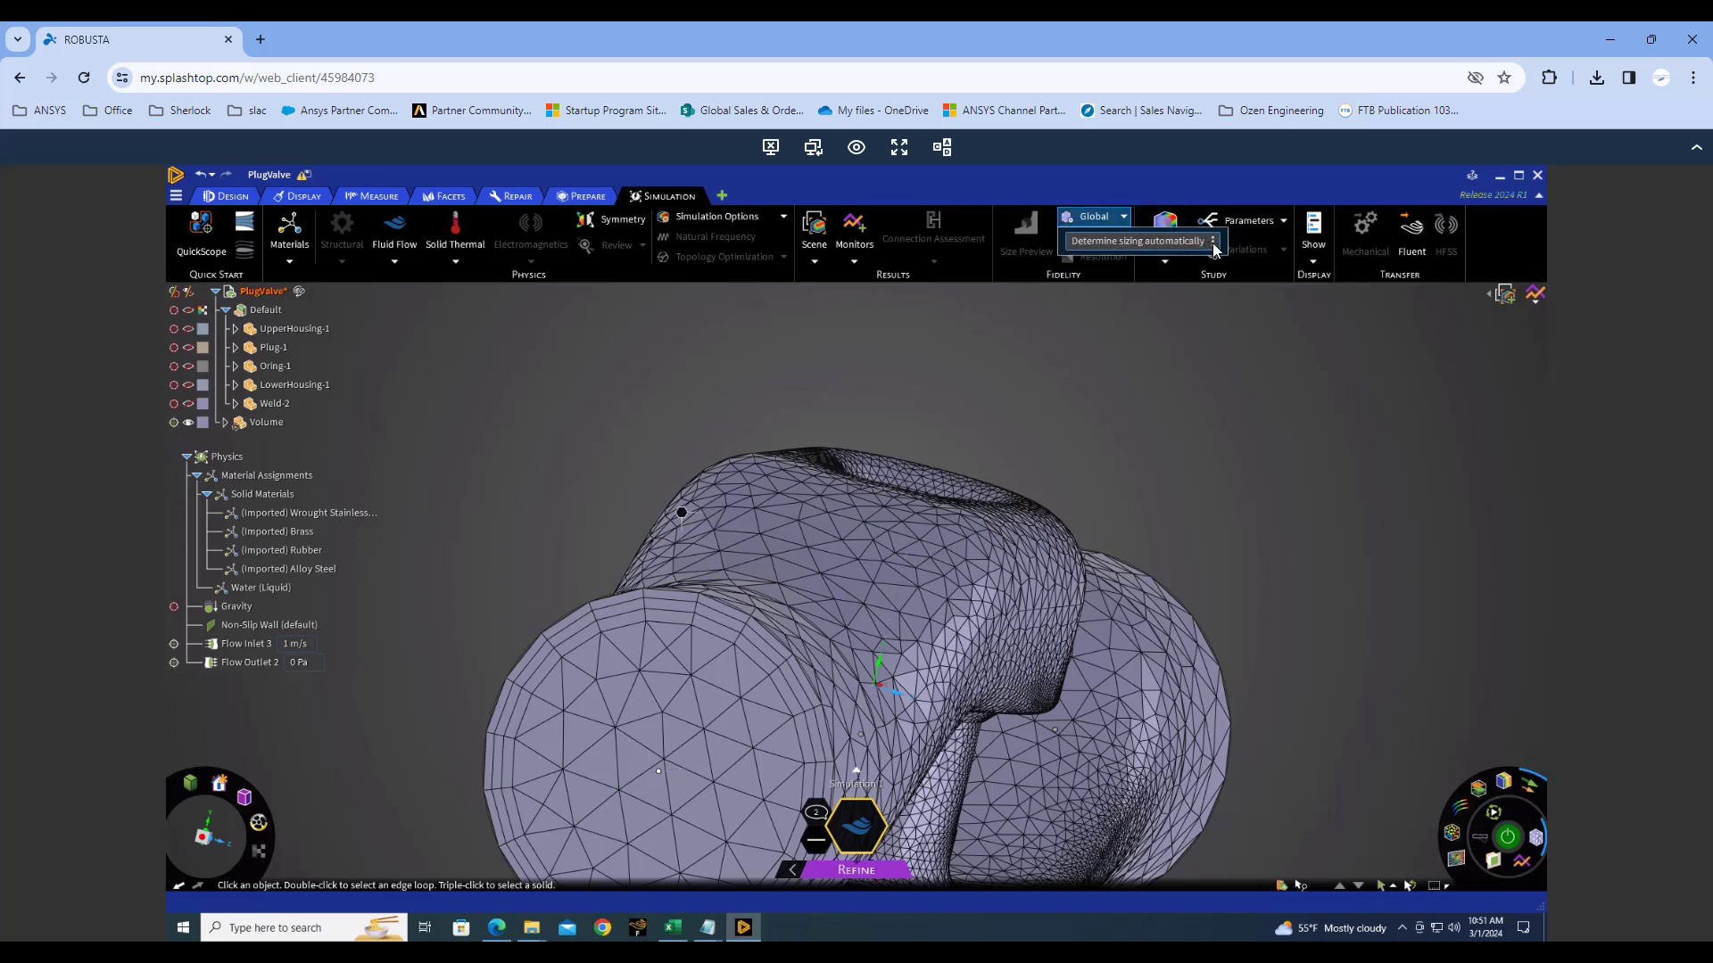
{"action": "left_click", "coordinate": [1211, 243]}
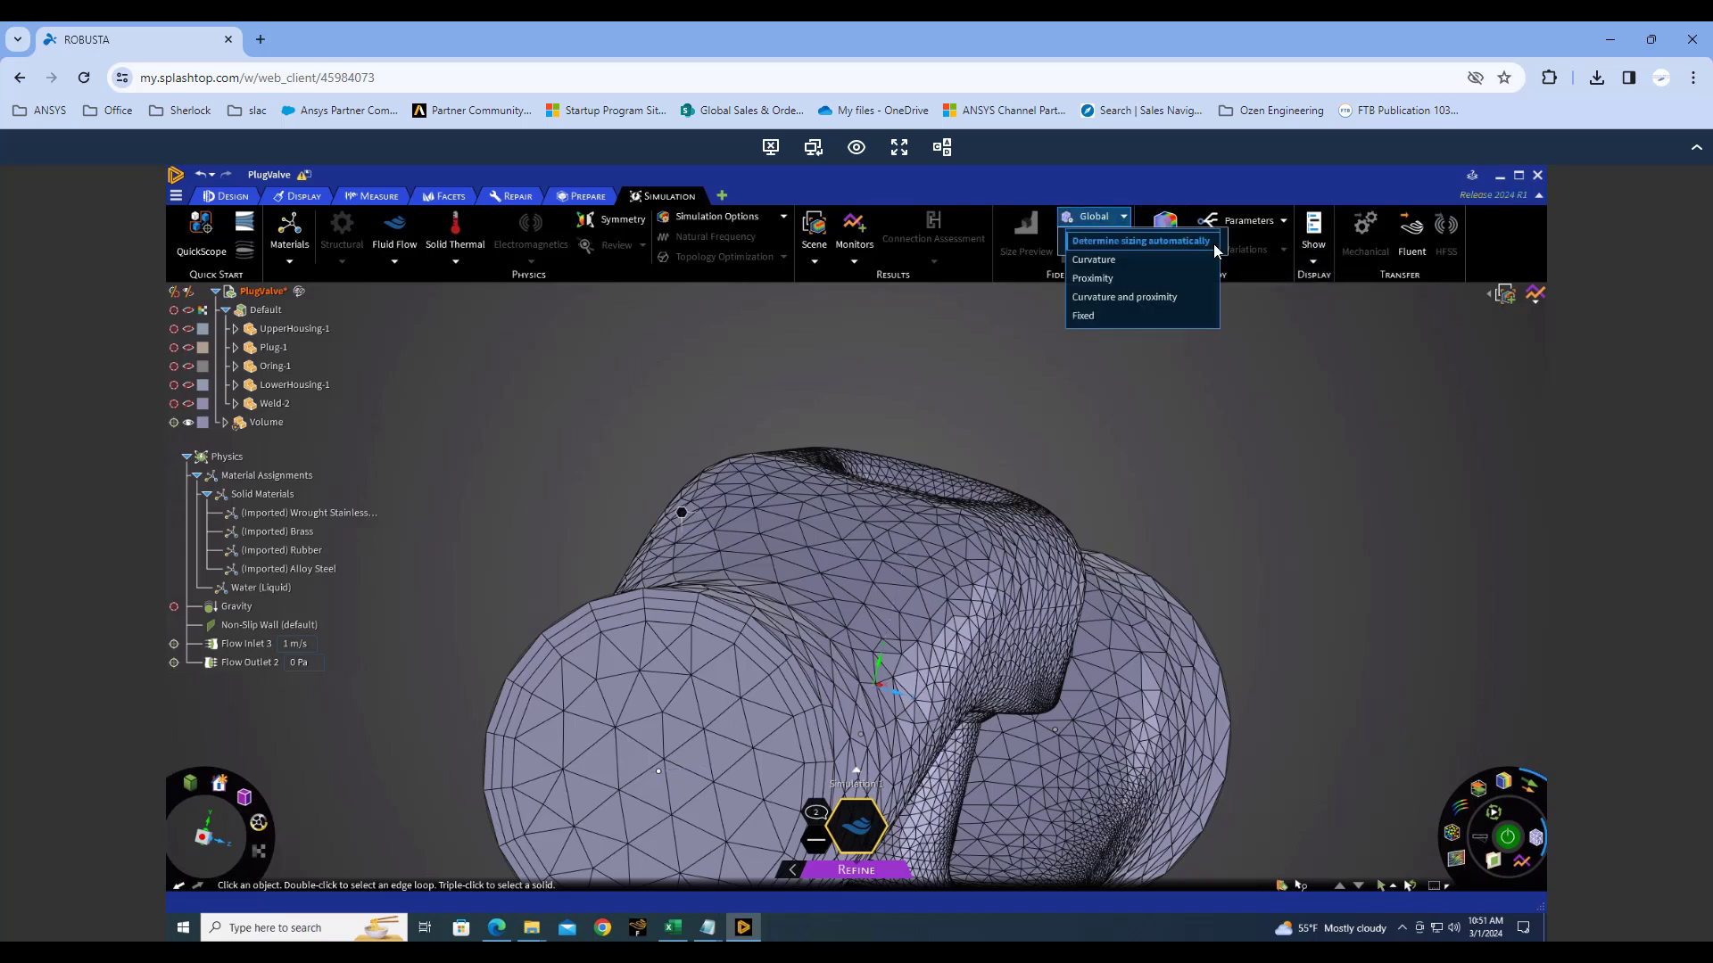
{"action": "left_click", "coordinate": [1099, 262]}
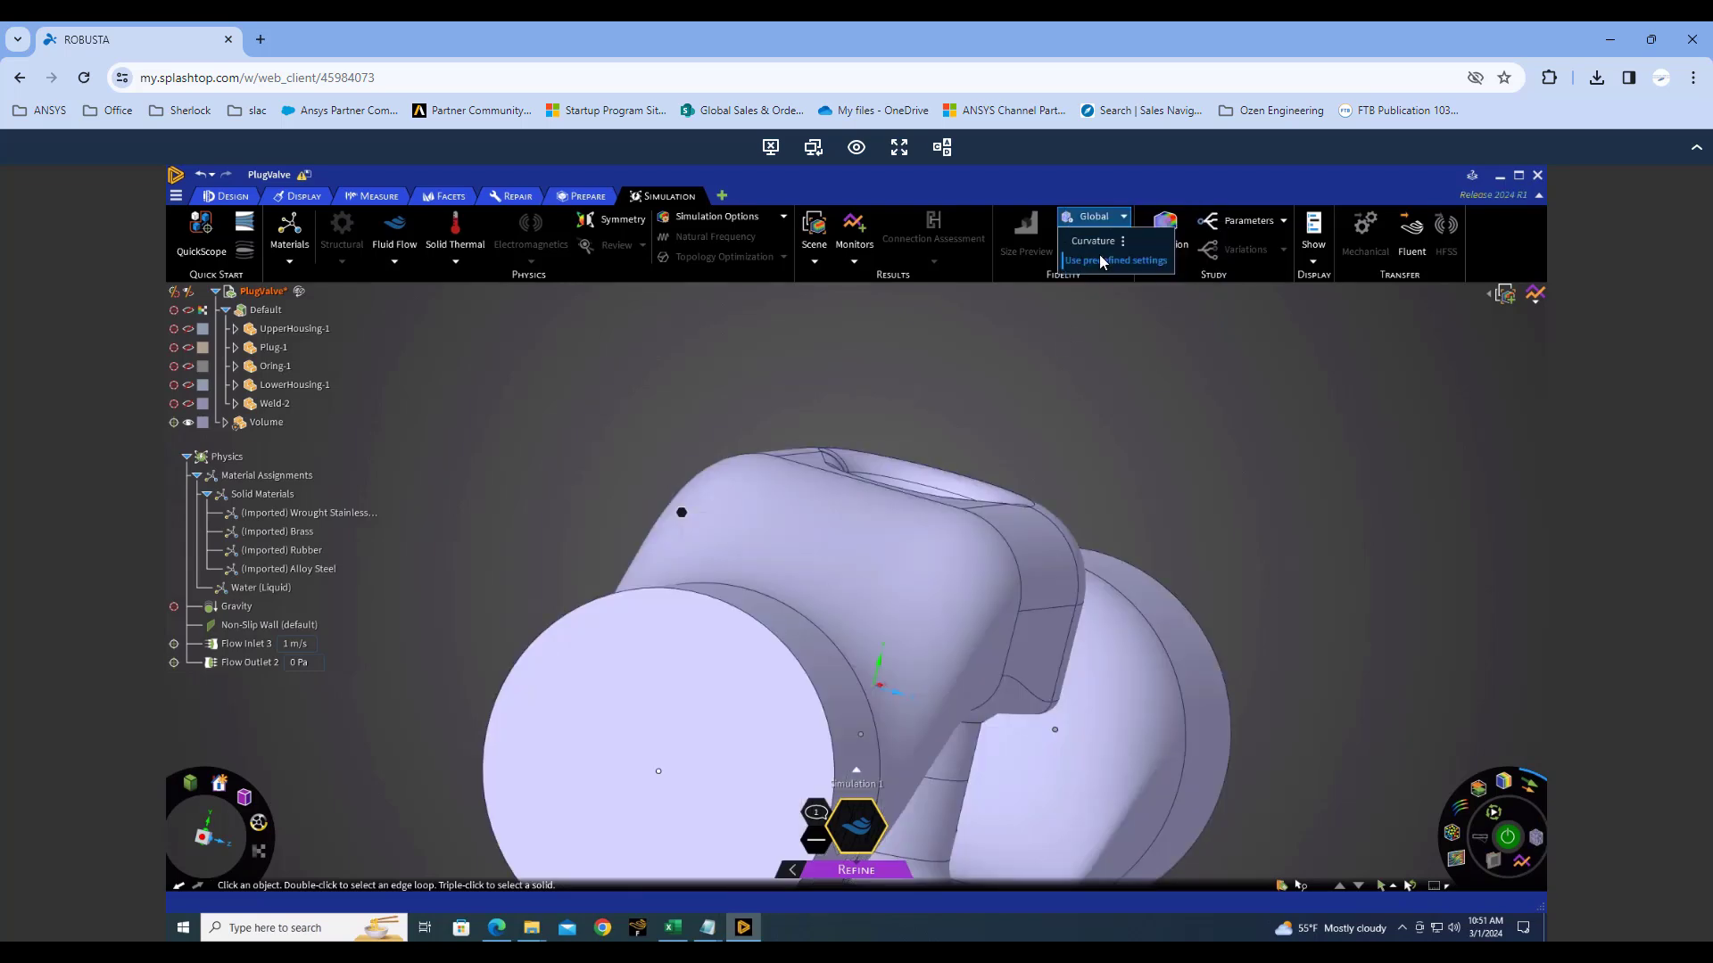
Turn off the predefined settings for curvature sizing and set the maximum boundary layers to 10.
{"action": "left_click", "coordinate": [1099, 258]}
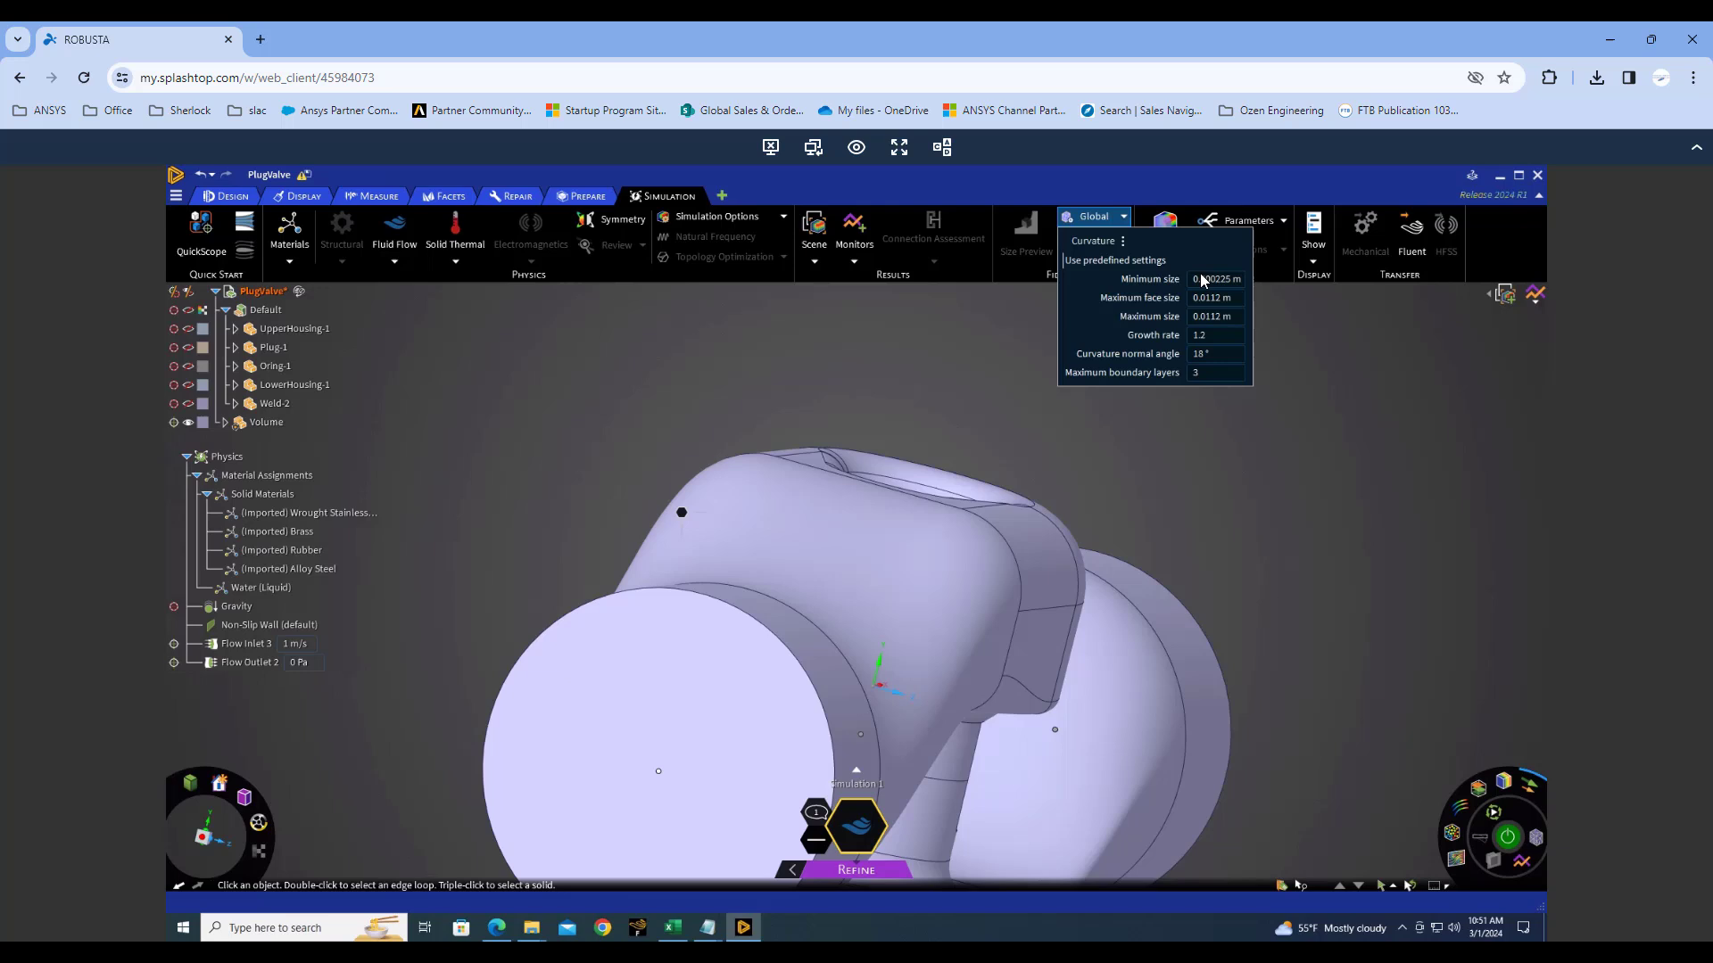
{"action": "left_click", "coordinate": [1218, 320]}
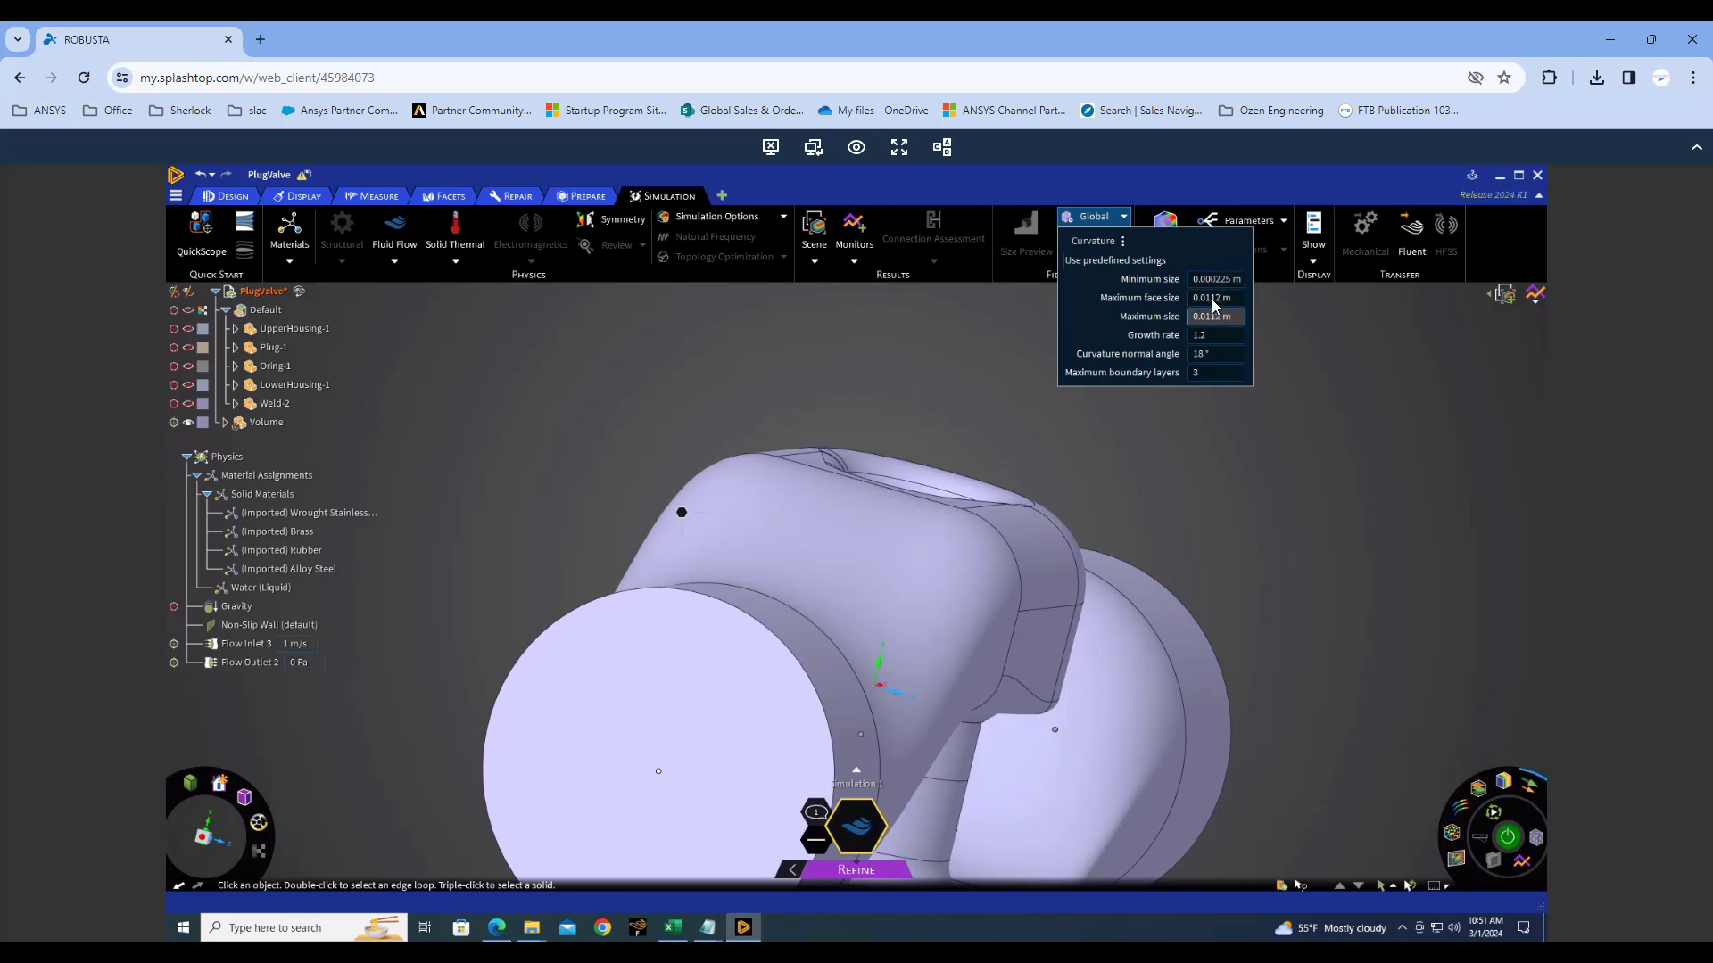
{"action": "left_click", "coordinate": [1215, 373]}
{"action": "type", "text": "10"}
{"action": "key", "text": "Return"}
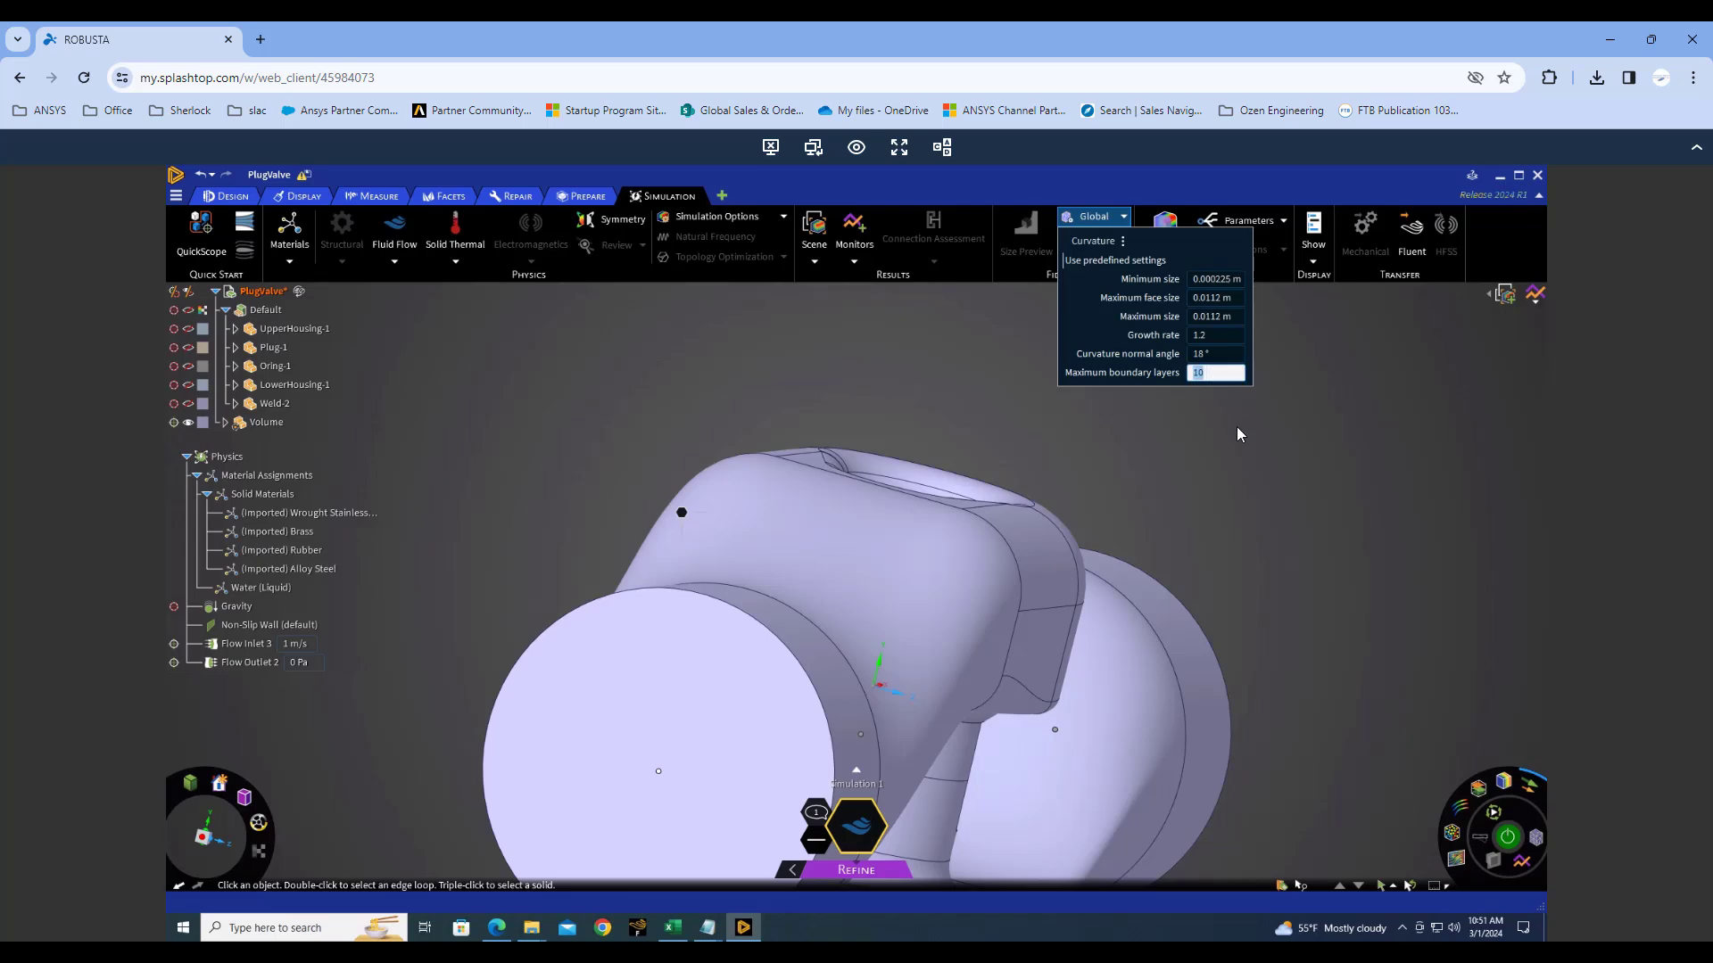
Apply a local fidelity of 5 mm to the two ring-shaped transition faces at the upper and lower ends of the fluid volume's neck.
{"action": "middle_click_drag", "start_coordinate": [1134, 500], "coordinate": [1160, 642]}
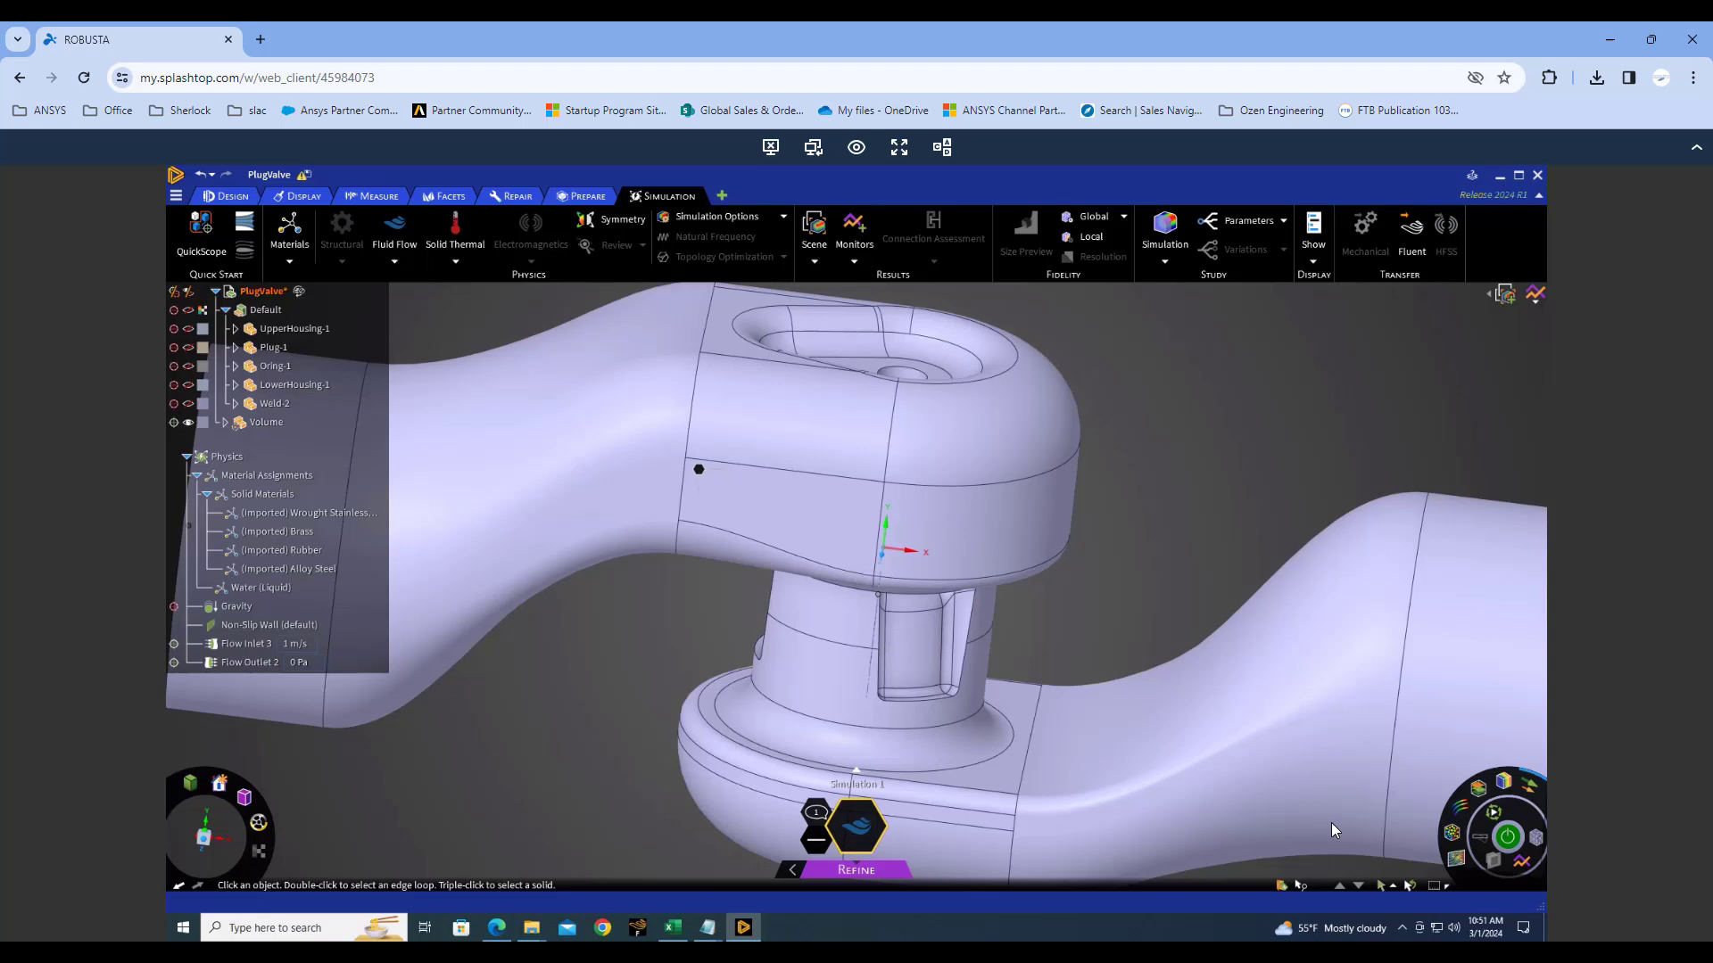
{"action": "left_click", "coordinate": [936, 745]}
{"action": "middle_click_drag", "start_coordinate": [924, 512], "coordinate": [849, 626]}
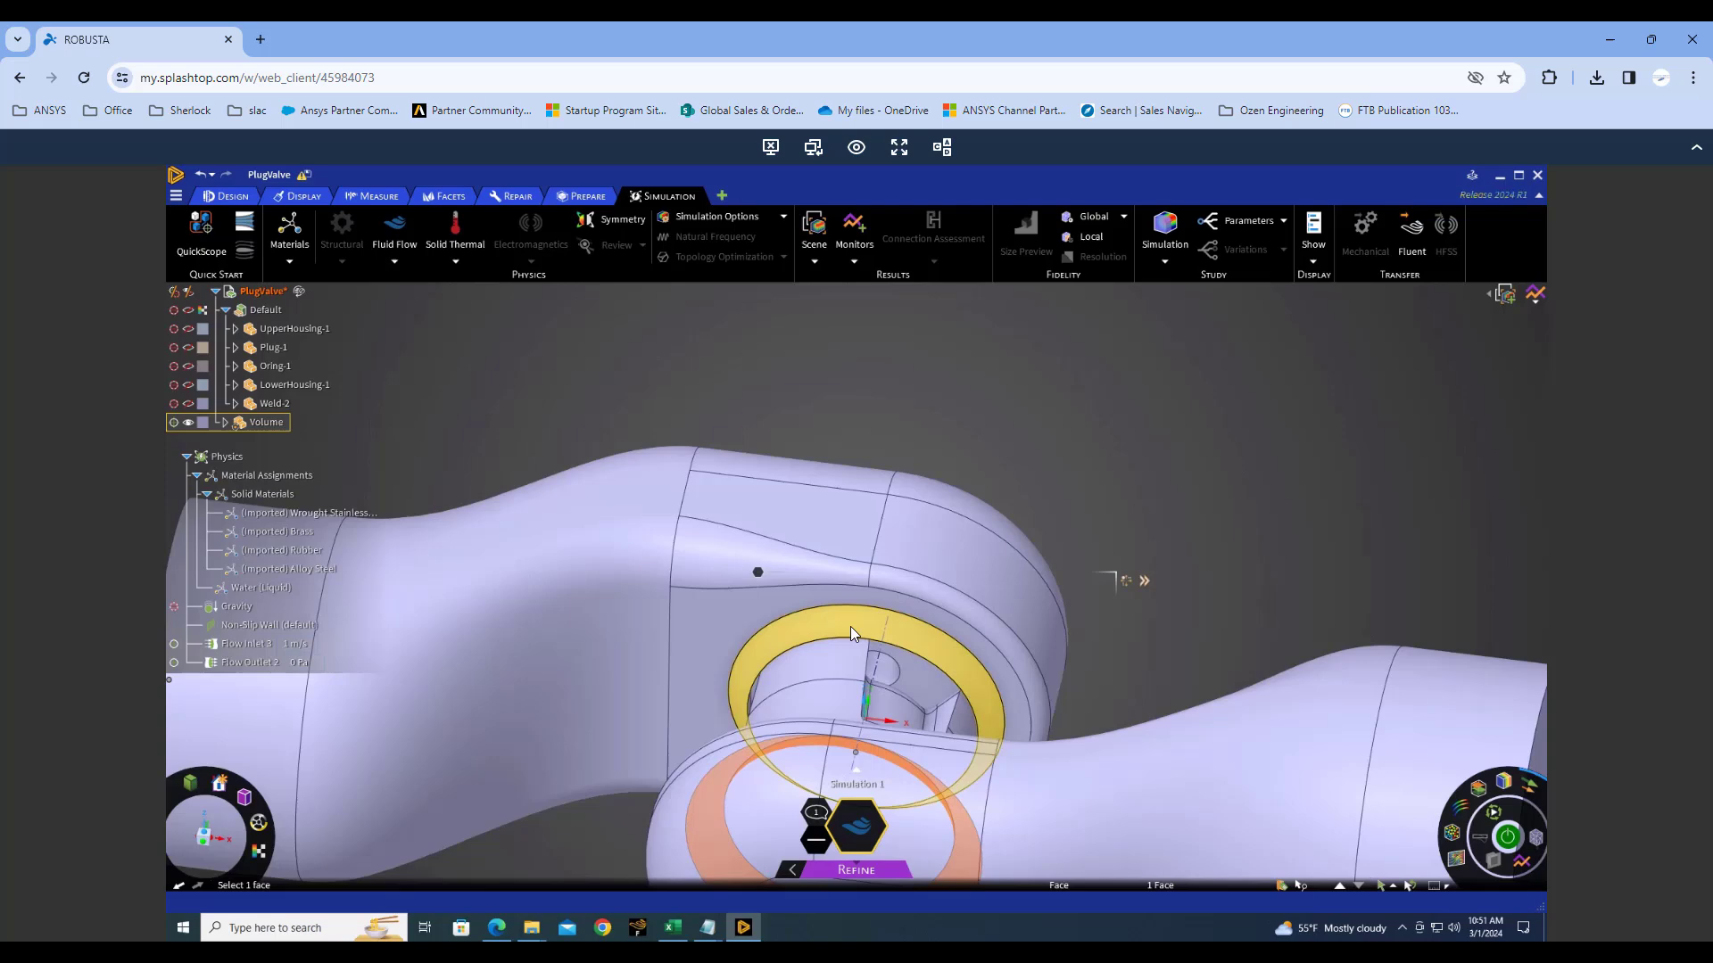
{"action": "left_click", "coordinate": [892, 640]}
{"action": "middle_click_drag", "start_coordinate": [1062, 673], "coordinate": [1097, 239]}
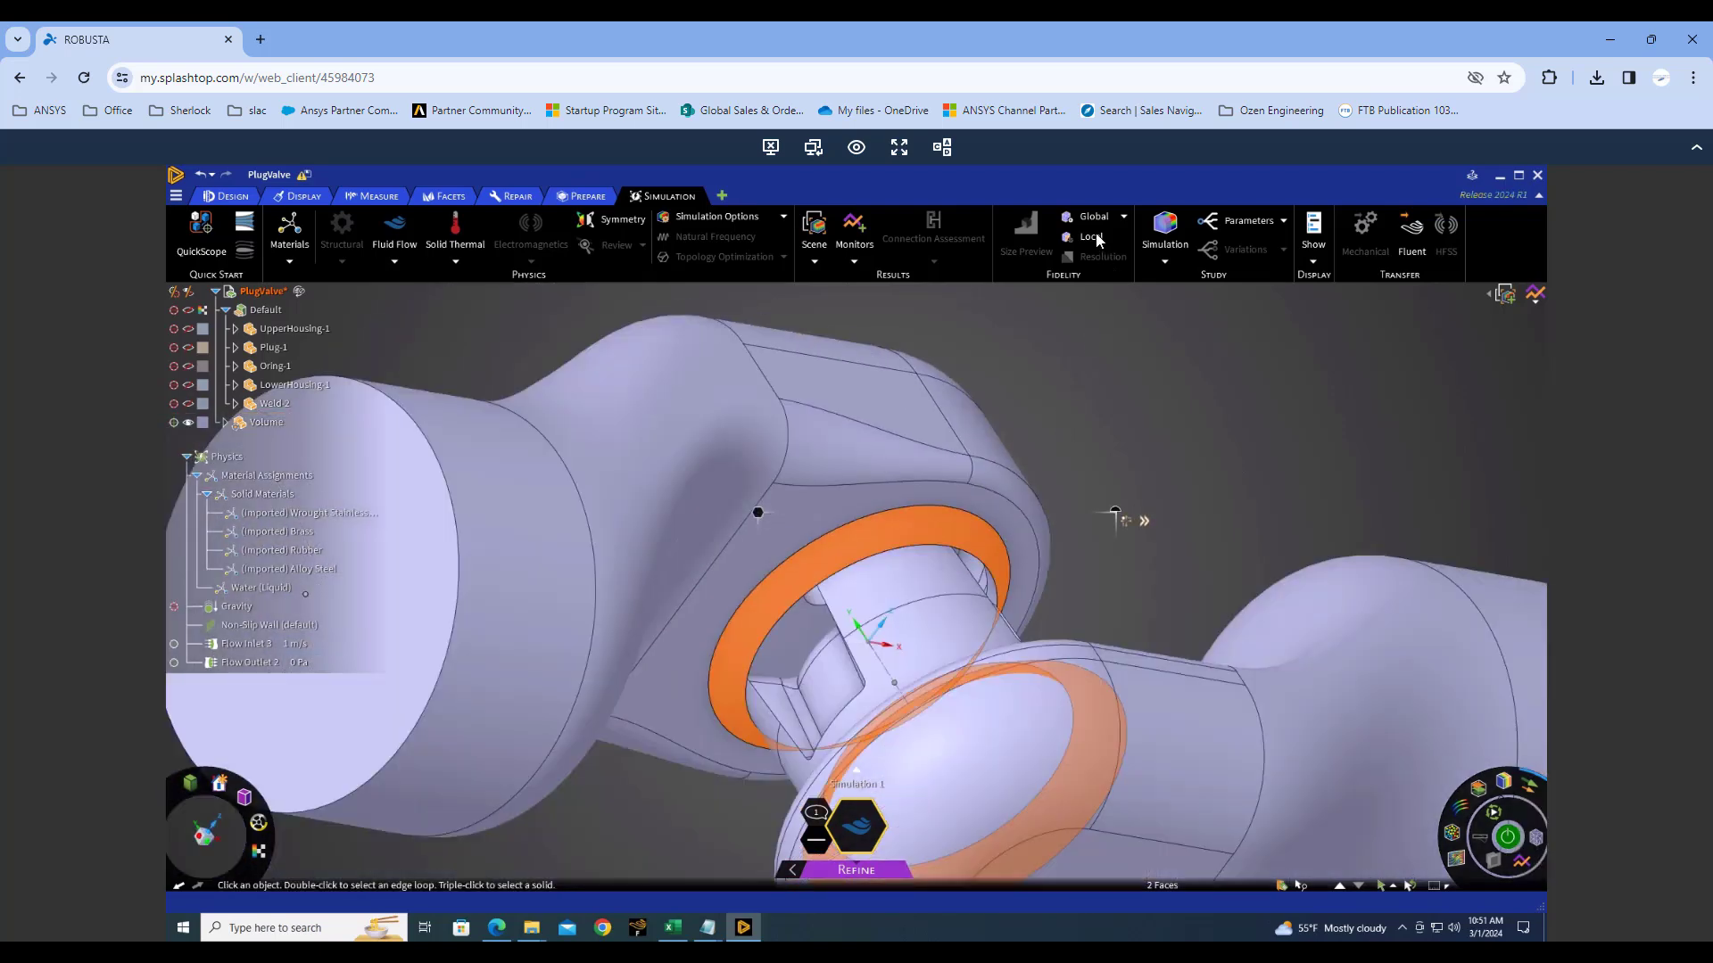
{"action": "left_click", "coordinate": [1093, 236]}
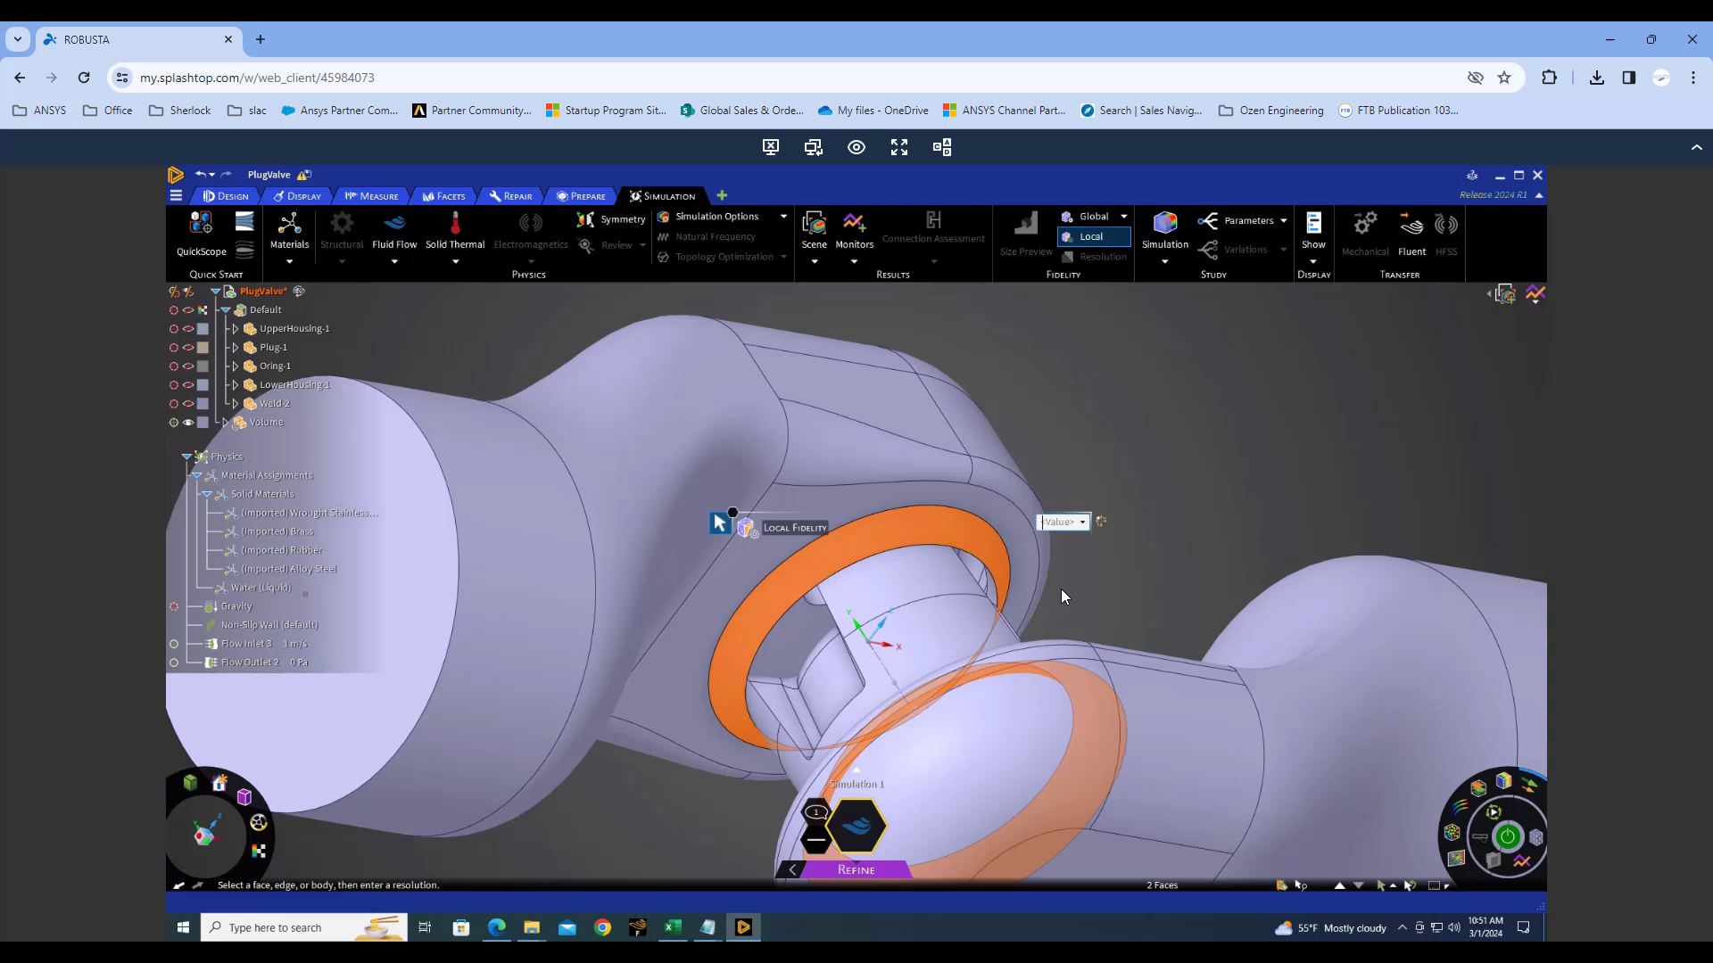
{"action": "left_click", "coordinate": [1081, 523]}
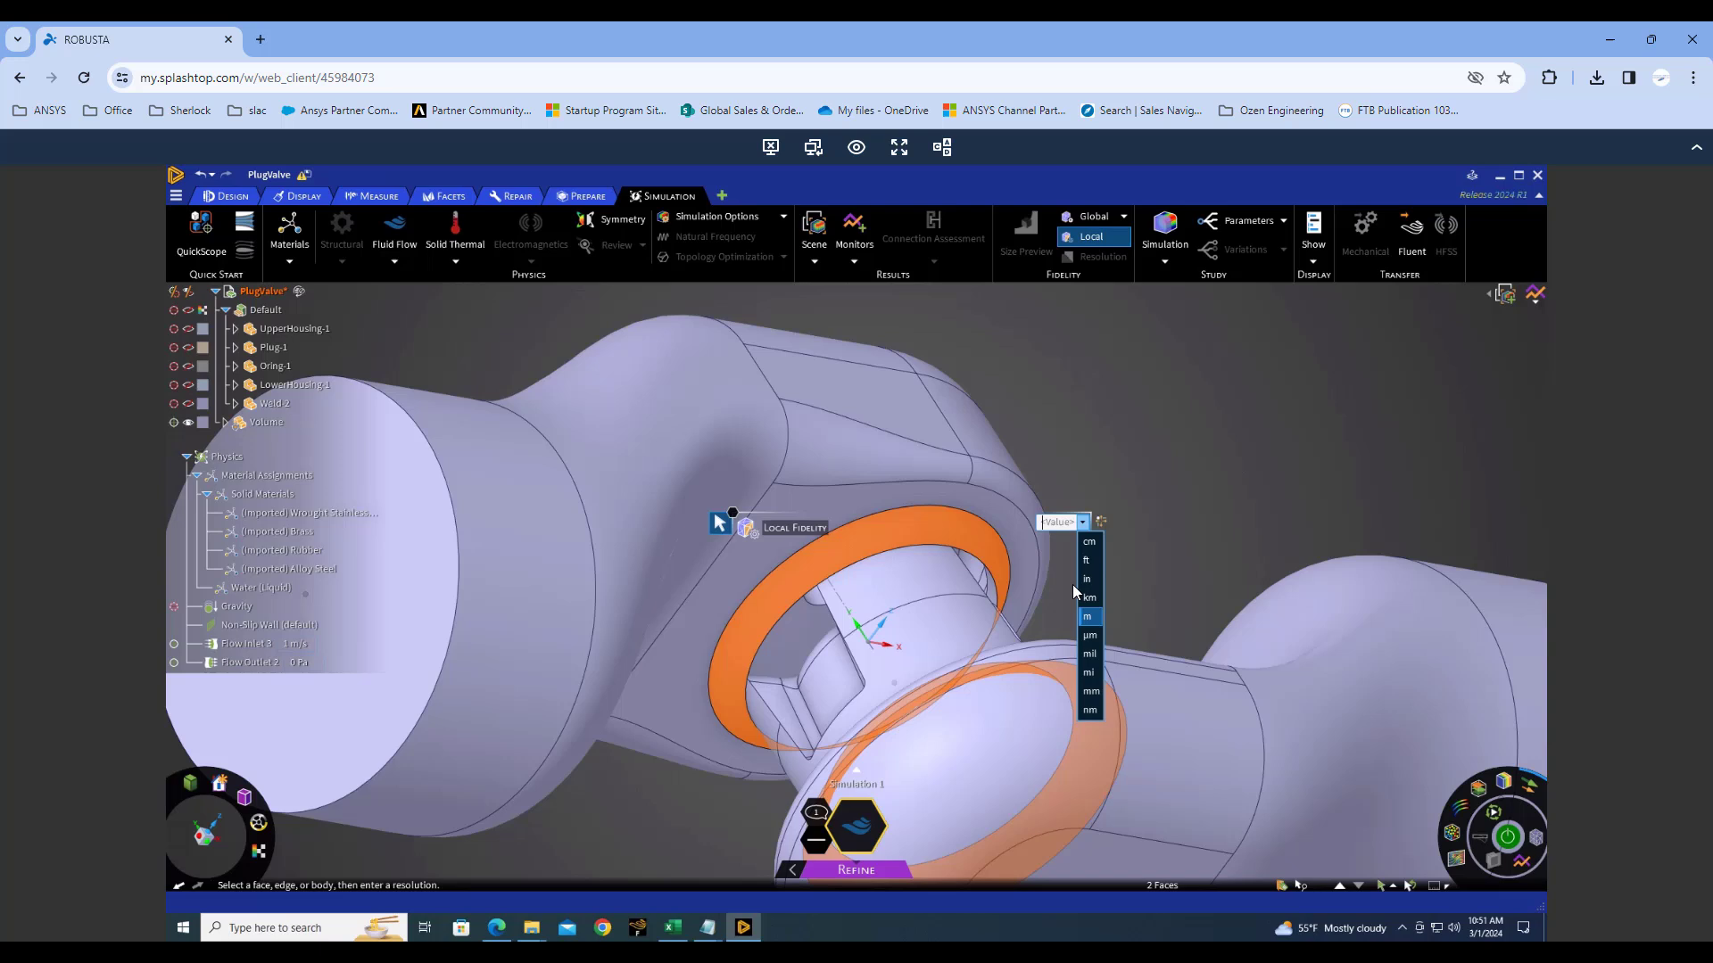
{"action": "left_click", "coordinate": [1091, 694]}
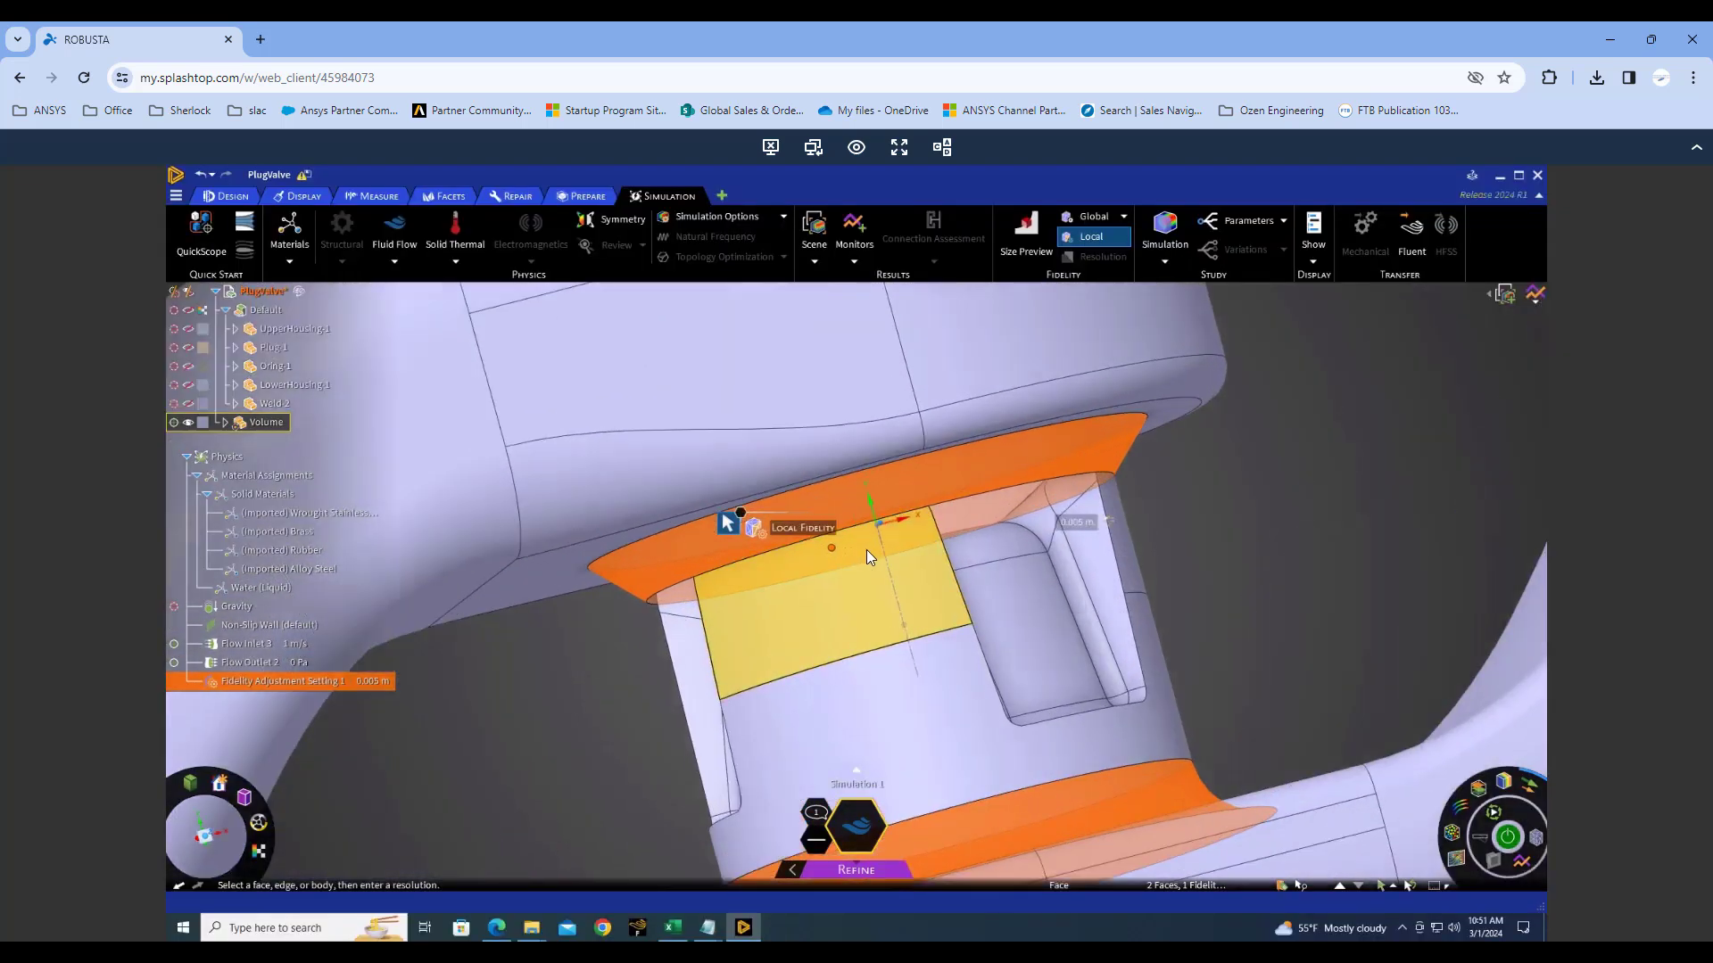
Clear the selection and turn on the Zoom Legend in the display settings.
{"action": "scroll", "coordinate": [867, 553], "scroll_direction": "up", "scroll_amount": 2}
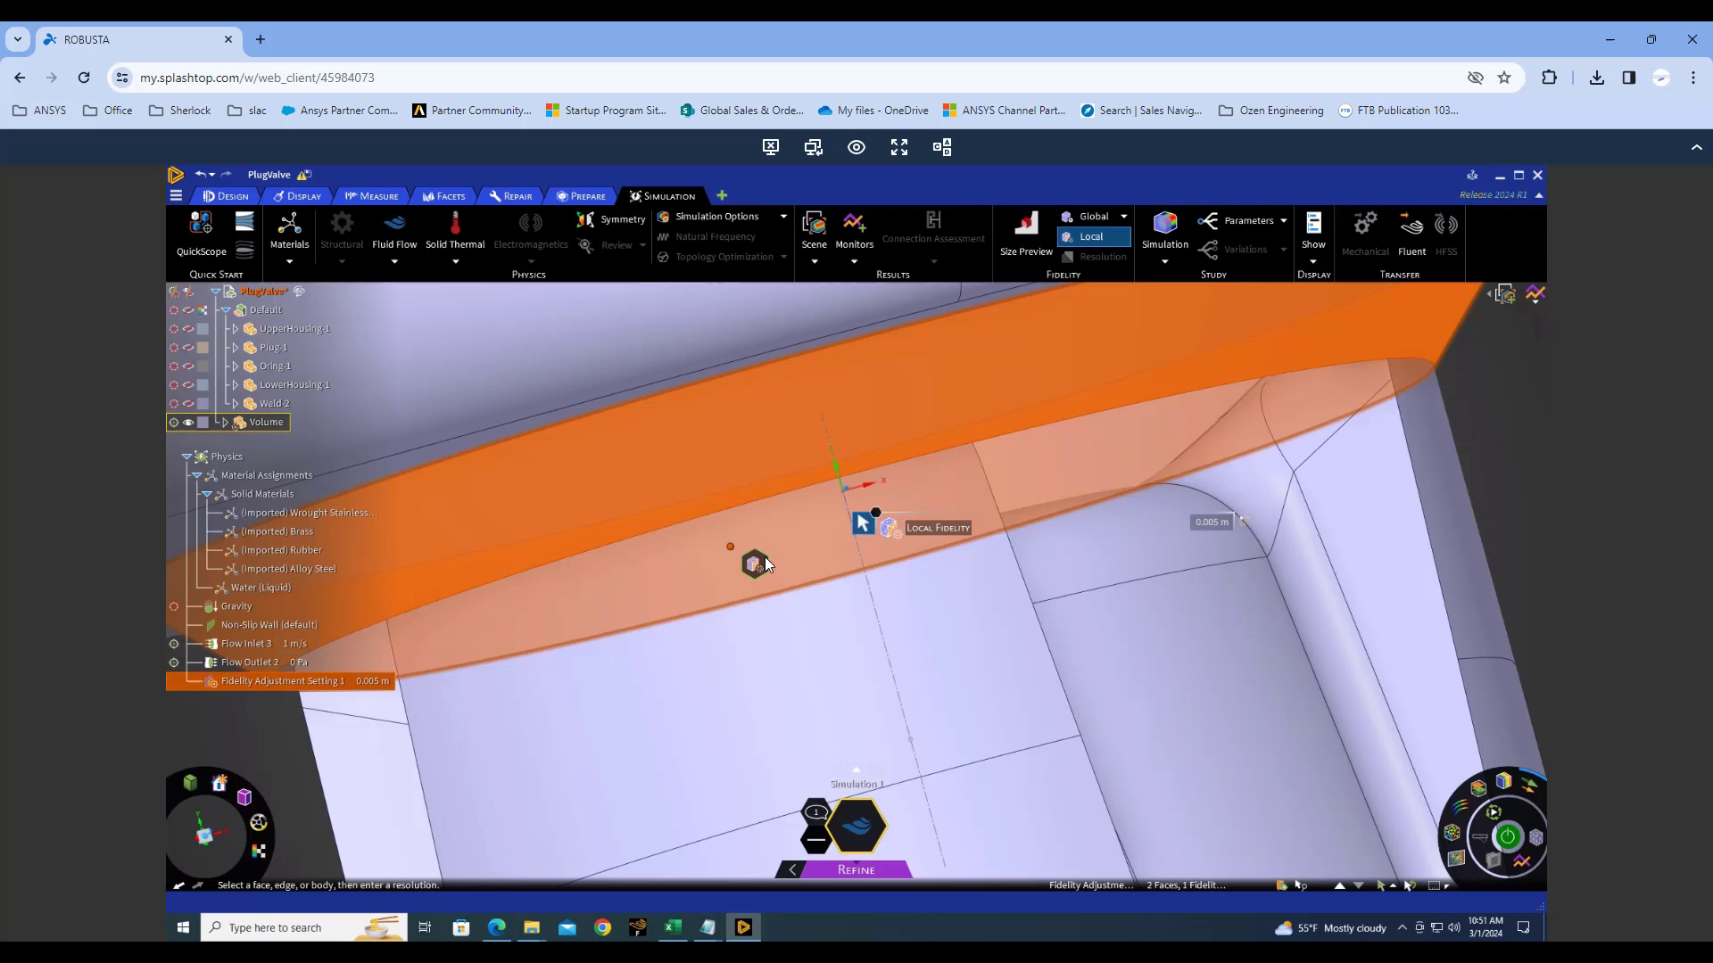
{"action": "scroll", "coordinate": [764, 557], "scroll_direction": "up", "scroll_amount": 4}
{"action": "scroll", "coordinate": [768, 557], "scroll_direction": "down", "scroll_amount": 8}
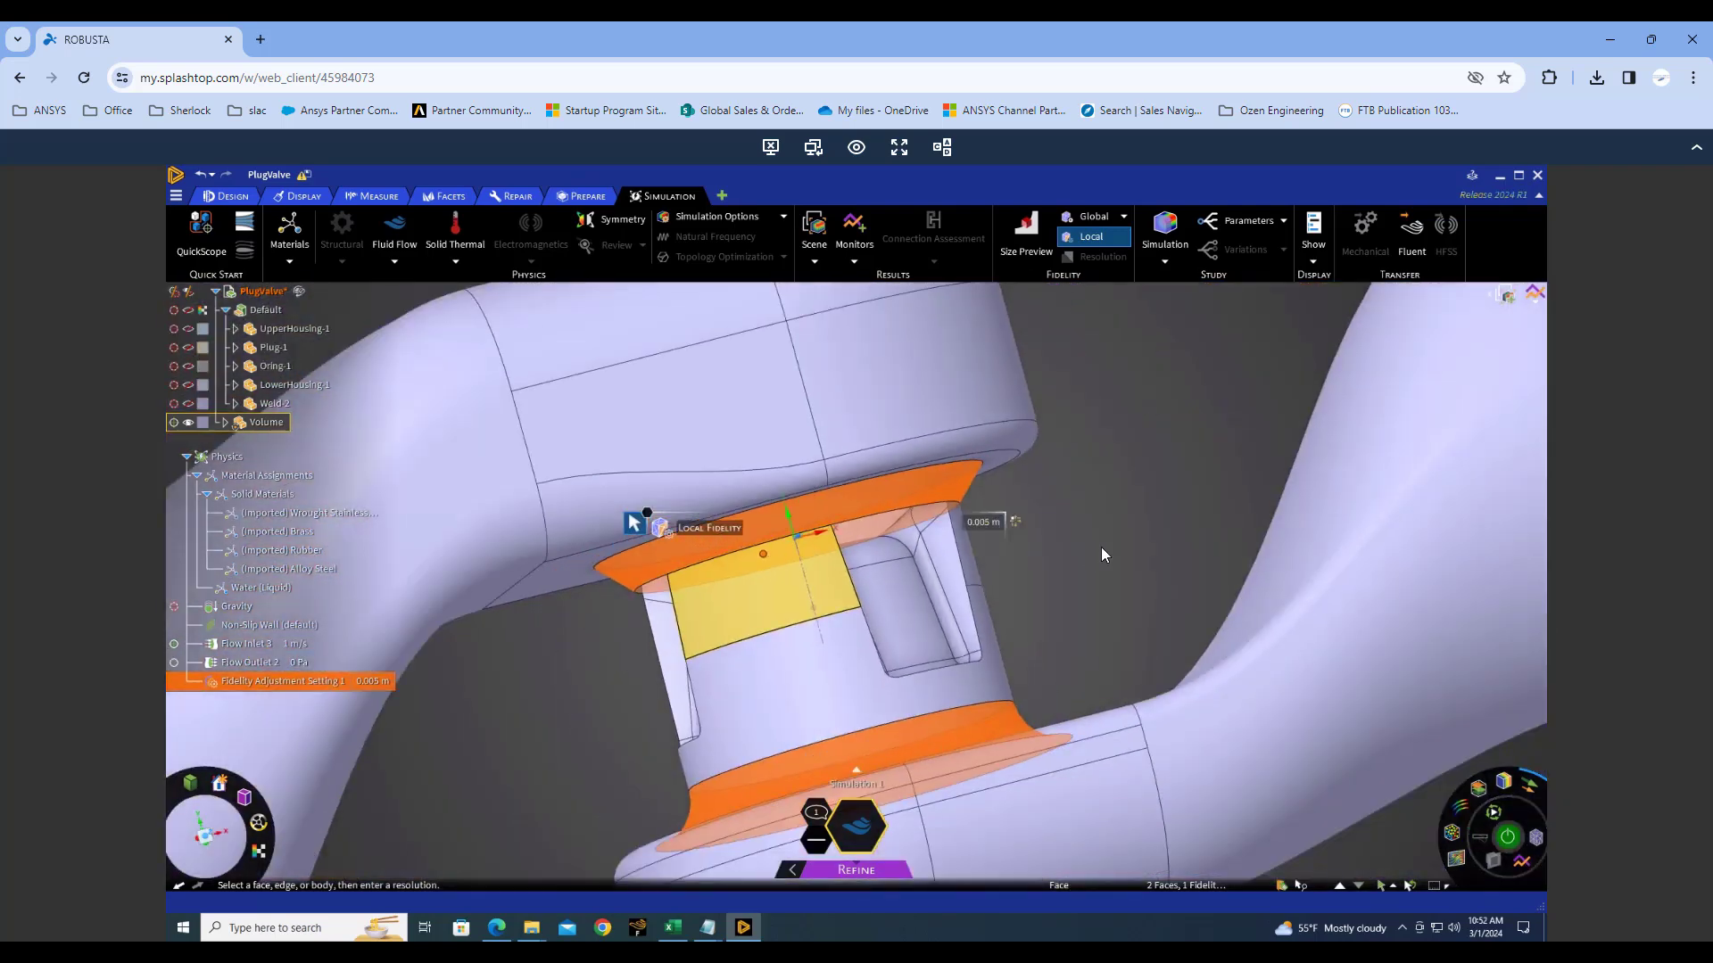
{"action": "left_click", "coordinate": [1104, 548]}
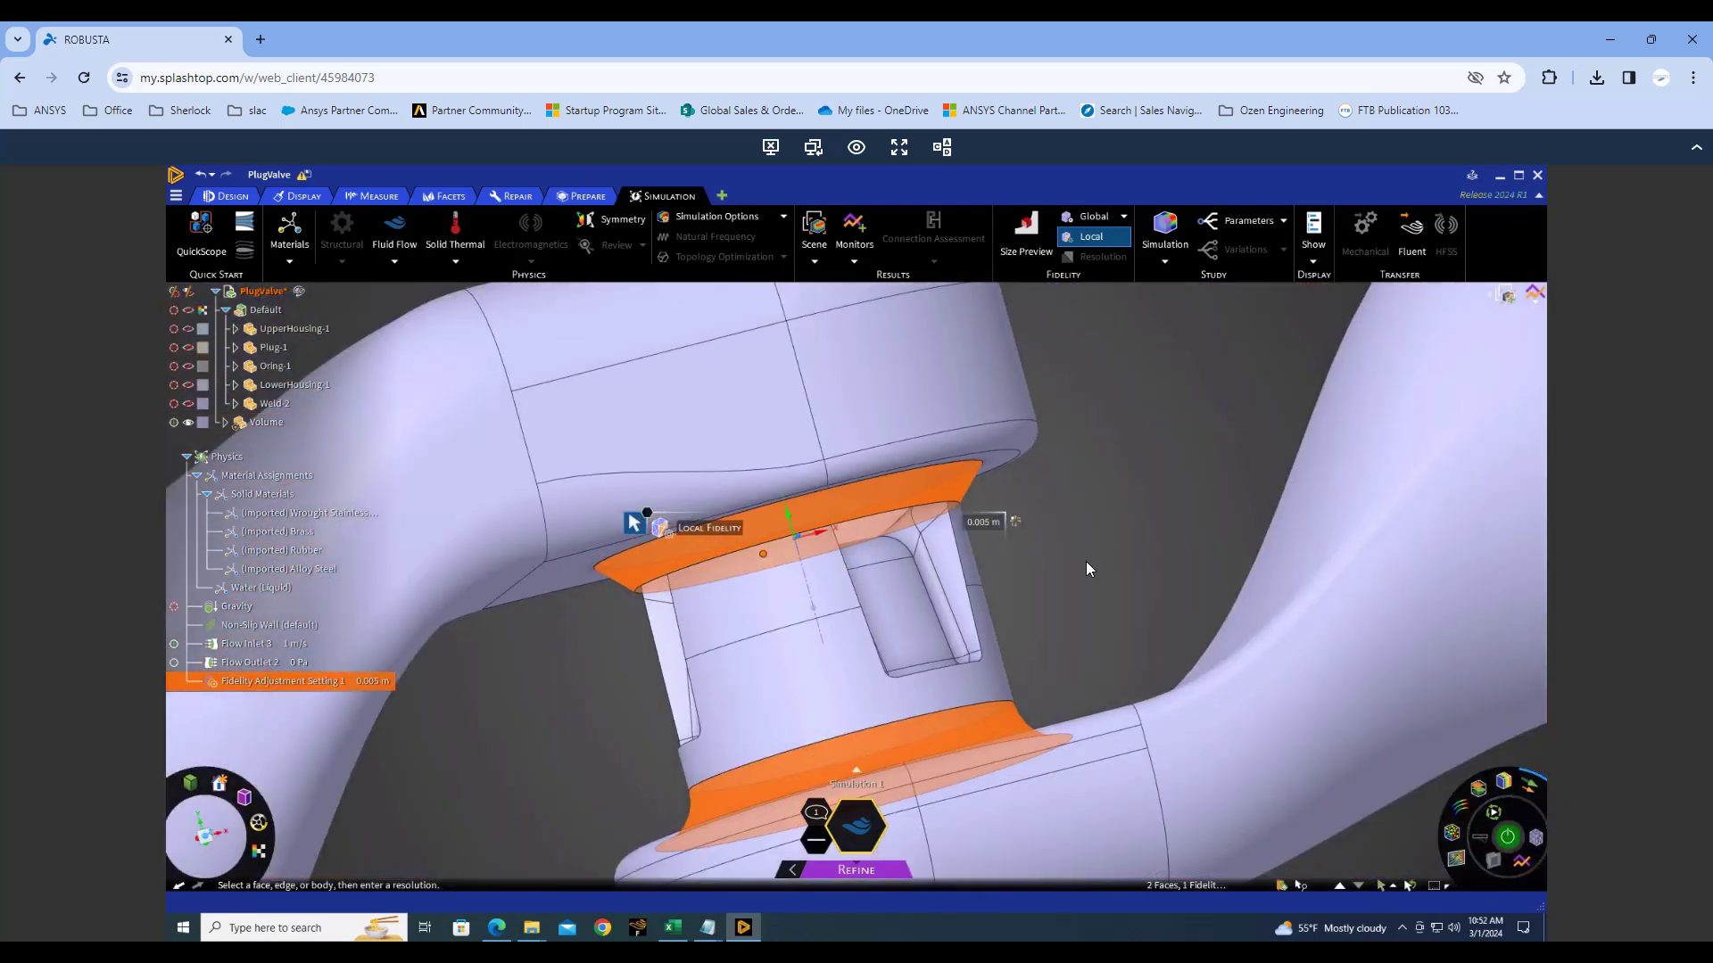
{"action": "mouse_move", "coordinate": [1085, 560]}
{"action": "middle_mouse_down"}
{"action": "mouse_move", "coordinate": [1108, 515]}
{"action": "mouse_move", "coordinate": [1078, 564]}
{"action": "mouse_move", "coordinate": [1089, 584]}
{"action": "middle_mouse_up"}
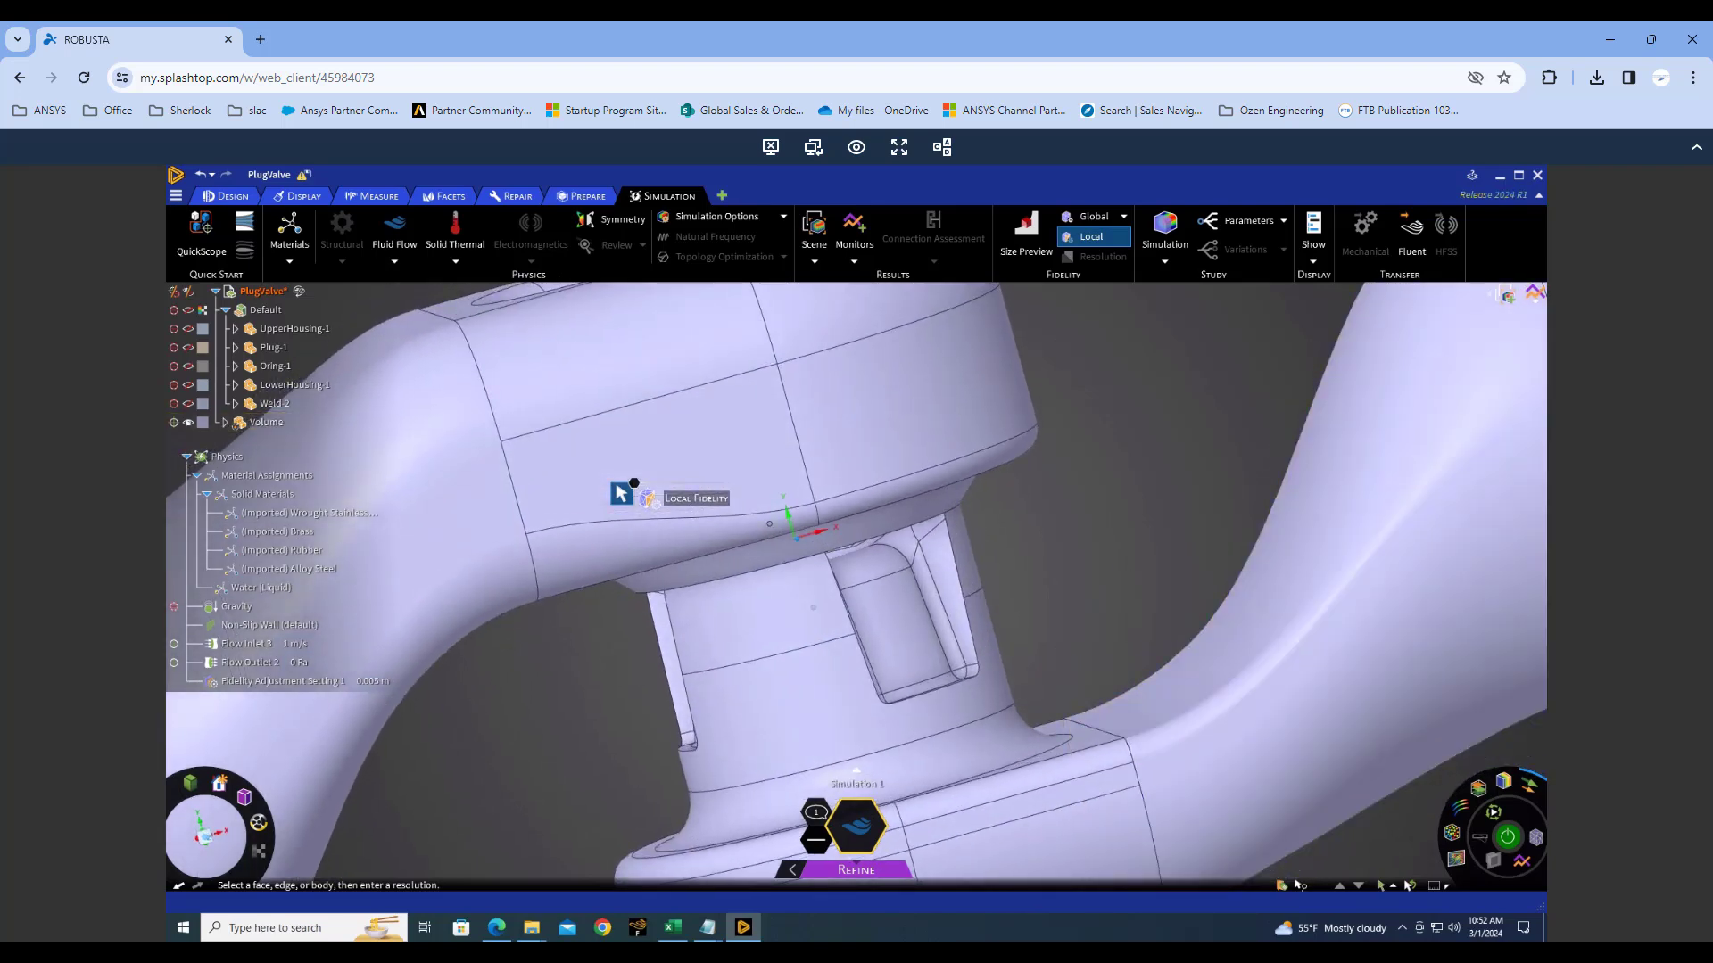
{"action": "left_click", "coordinate": [327, 199]}
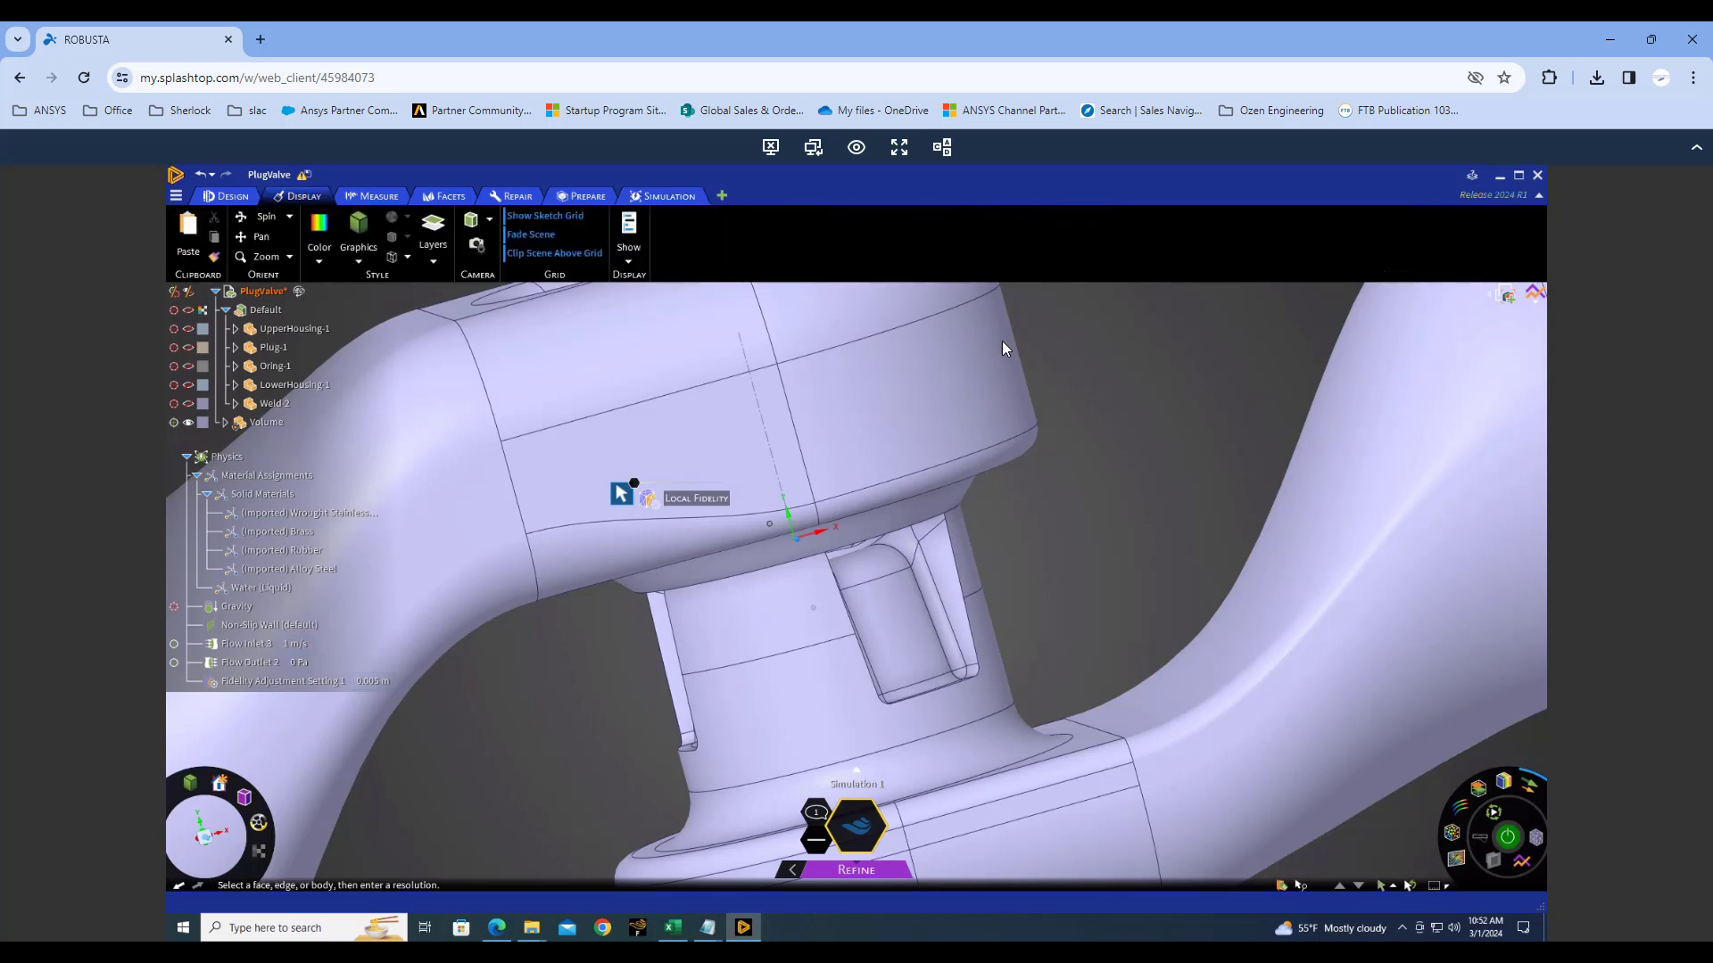
{"action": "left_click", "coordinate": [630, 261]}
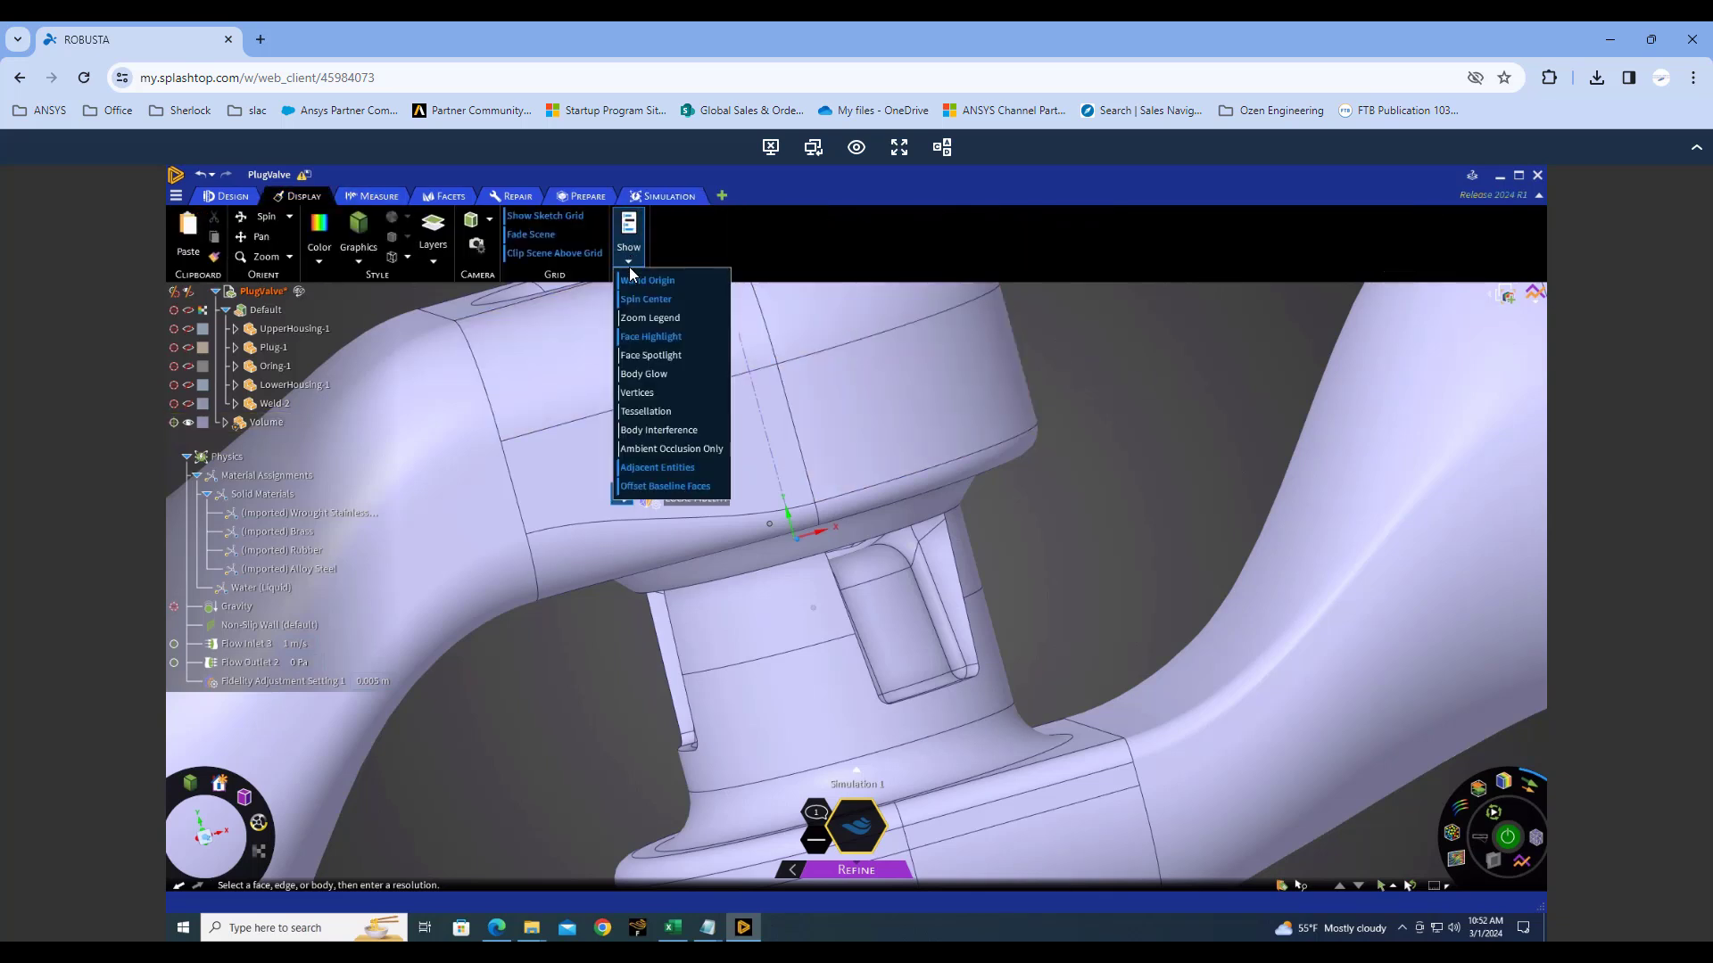
{"action": "left_click", "coordinate": [662, 319]}
Check the lower transition face against the zoom legend and set the fidelity adjustment's size to 3 mm.
{"action": "scroll", "coordinate": [803, 723], "scroll_direction": "up", "scroll_amount": 3}
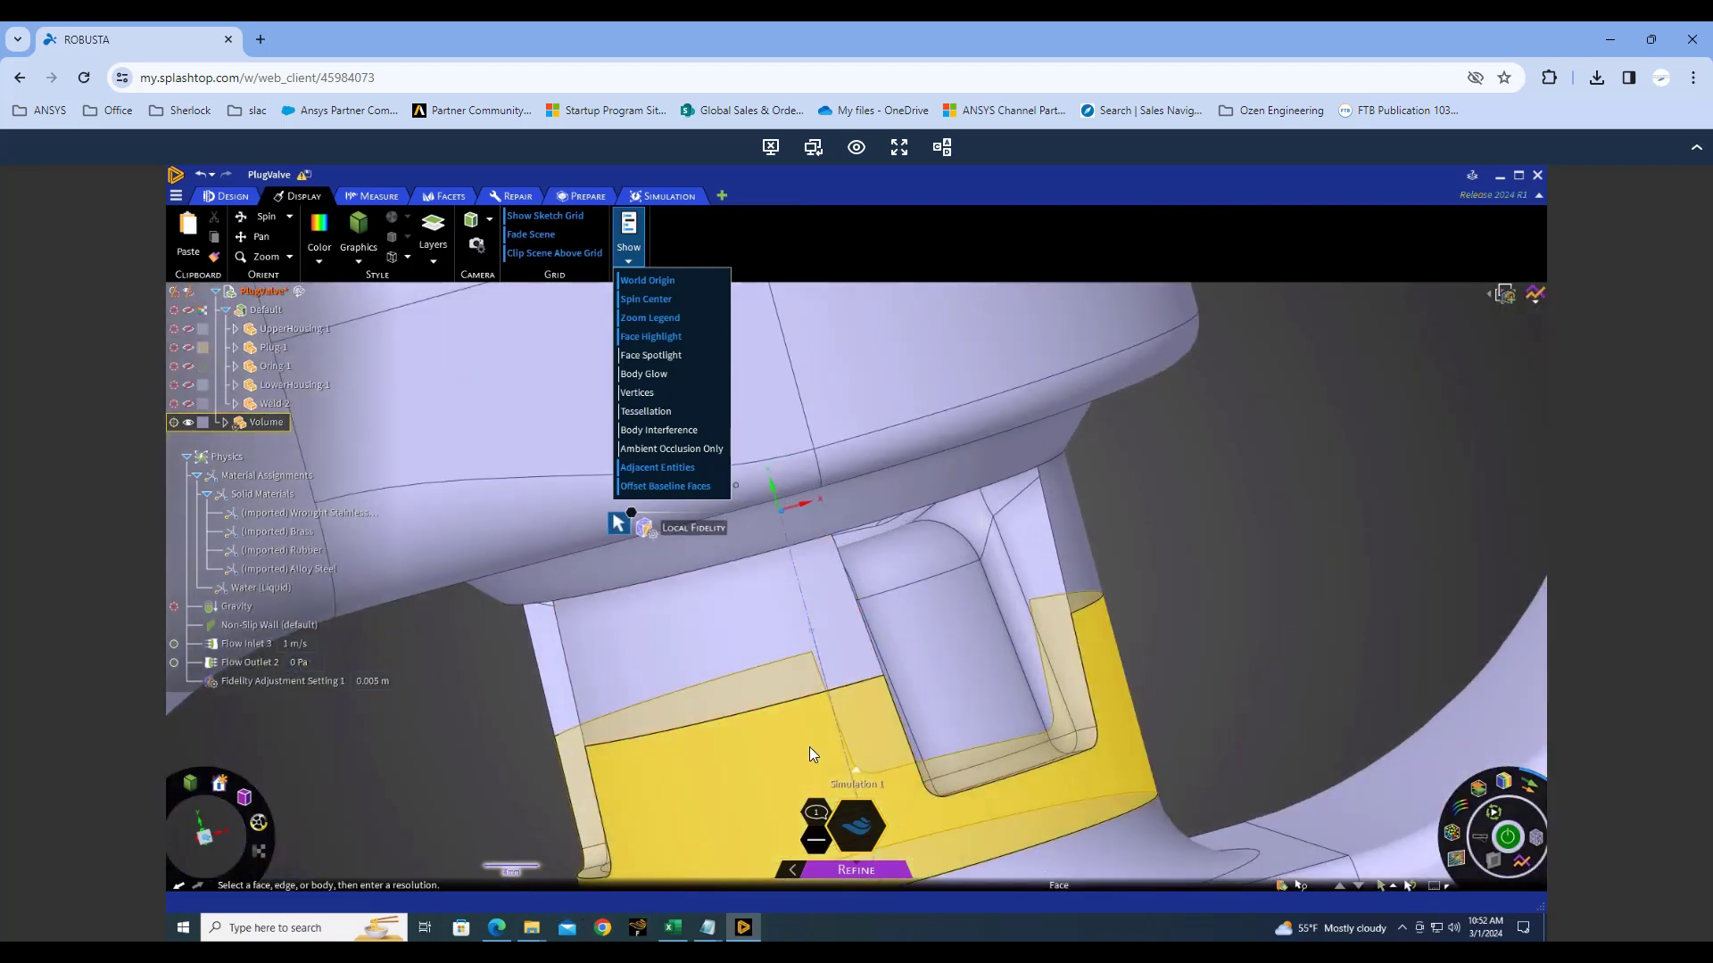
{"action": "scroll", "coordinate": [848, 741], "scroll_direction": "down", "scroll_amount": 4}
{"action": "scroll", "coordinate": [858, 685], "scroll_direction": "up", "scroll_amount": 2}
{"action": "middle_click_drag", "start_coordinate": [859, 685], "coordinate": [719, 535], "text": "shift"}
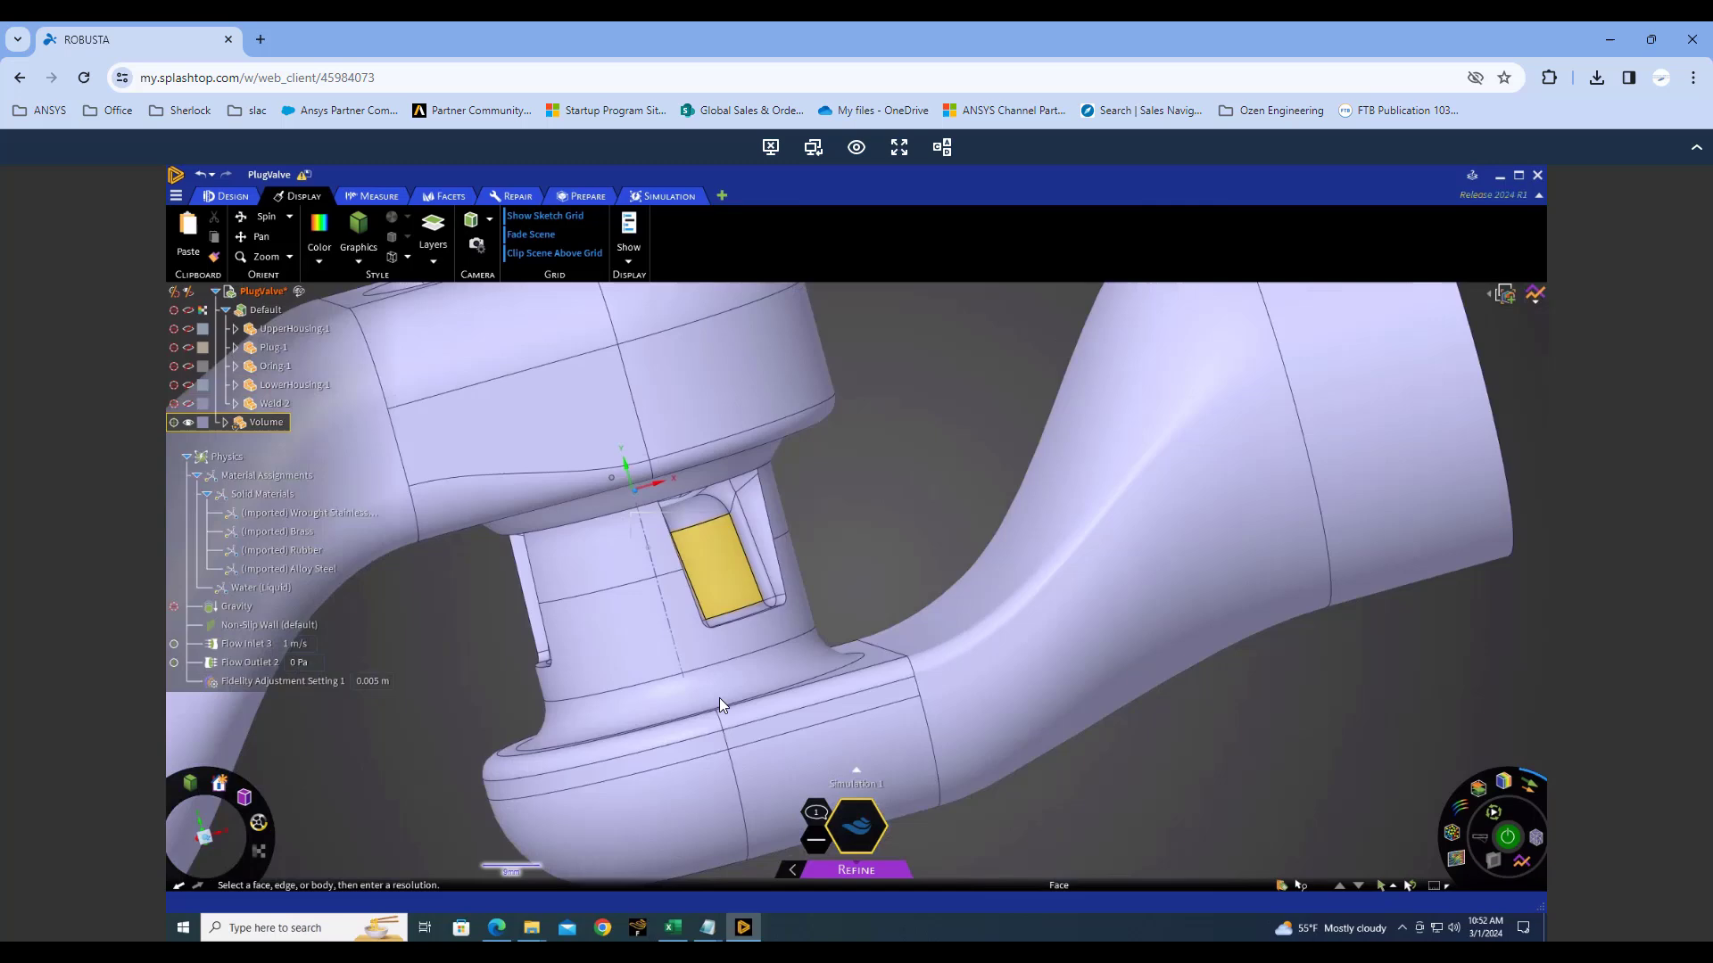
{"action": "scroll", "coordinate": [705, 681], "scroll_direction": "up", "scroll_amount": 5}
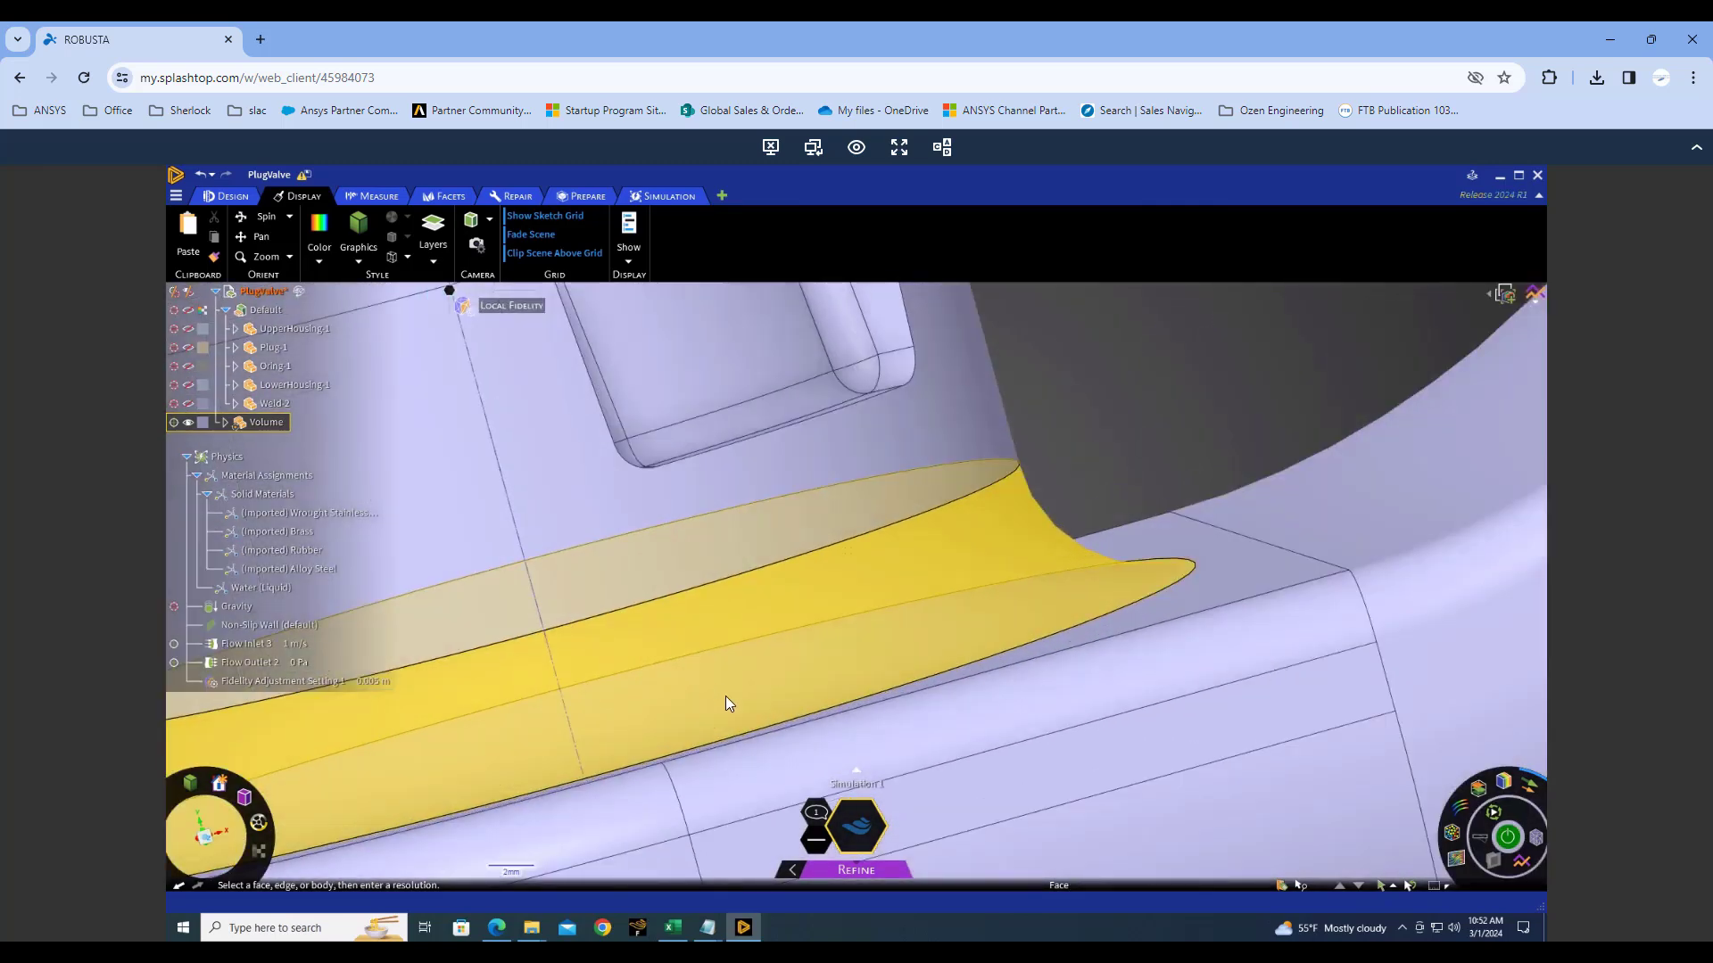
{"action": "scroll", "coordinate": [741, 713], "scroll_direction": "up", "scroll_amount": 3}
{"action": "left_click", "coordinate": [766, 719]}
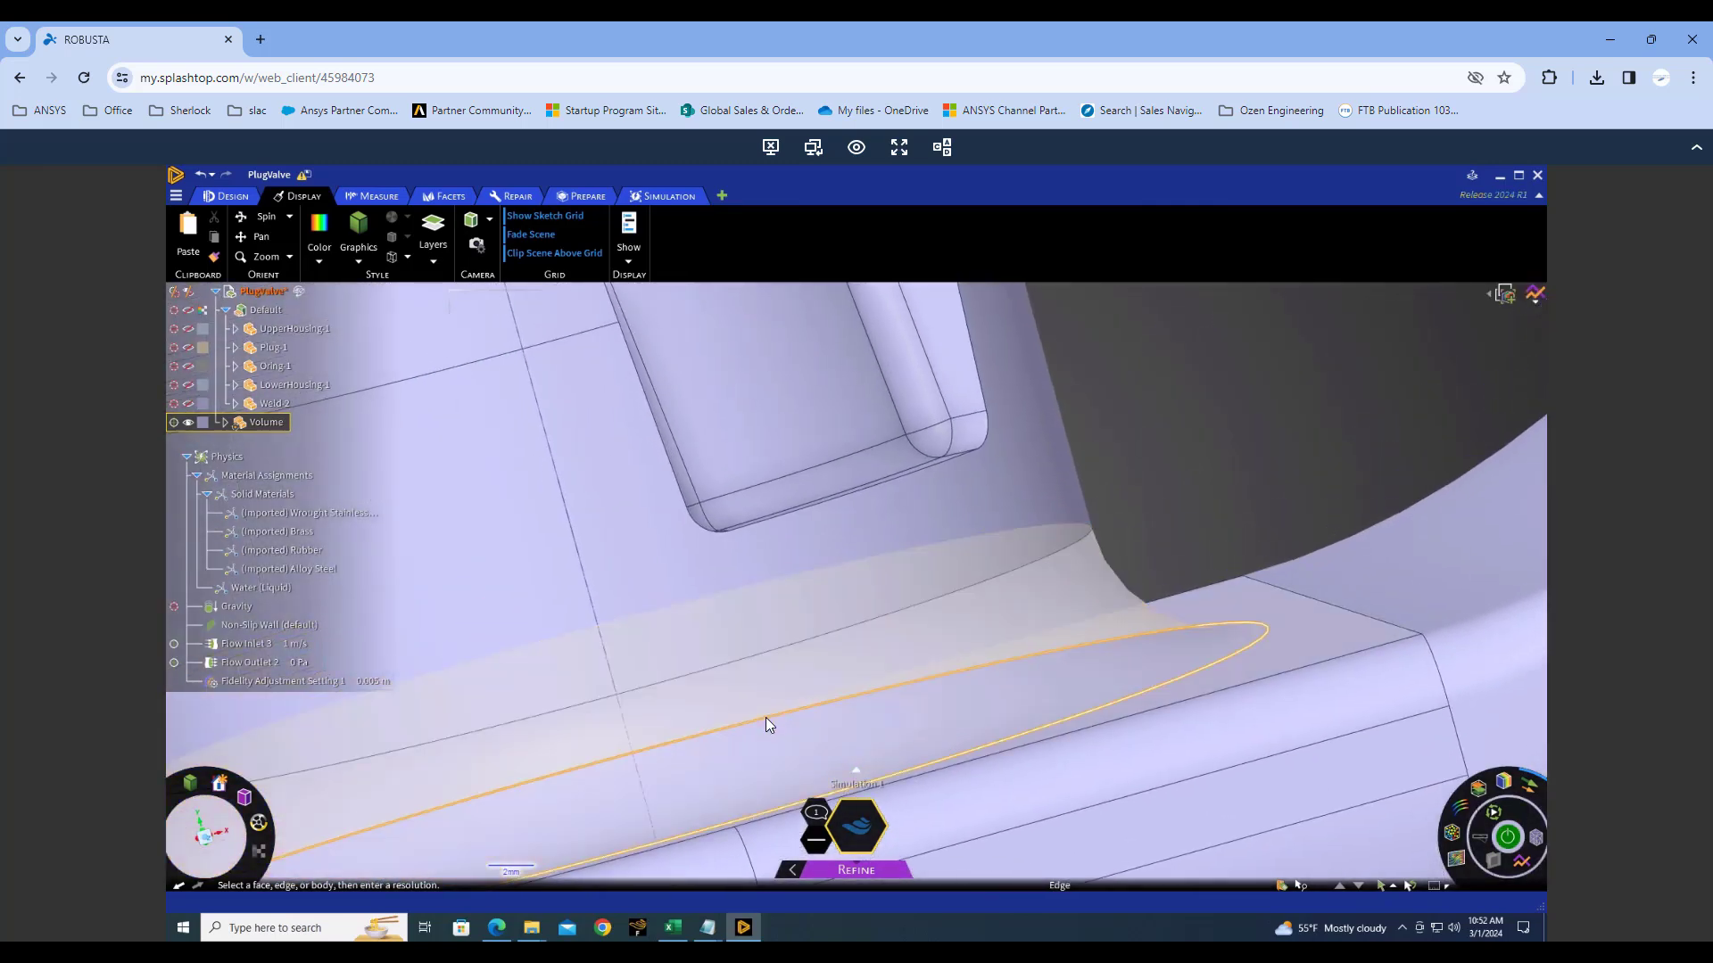
{"action": "left_click", "coordinate": [319, 685]}
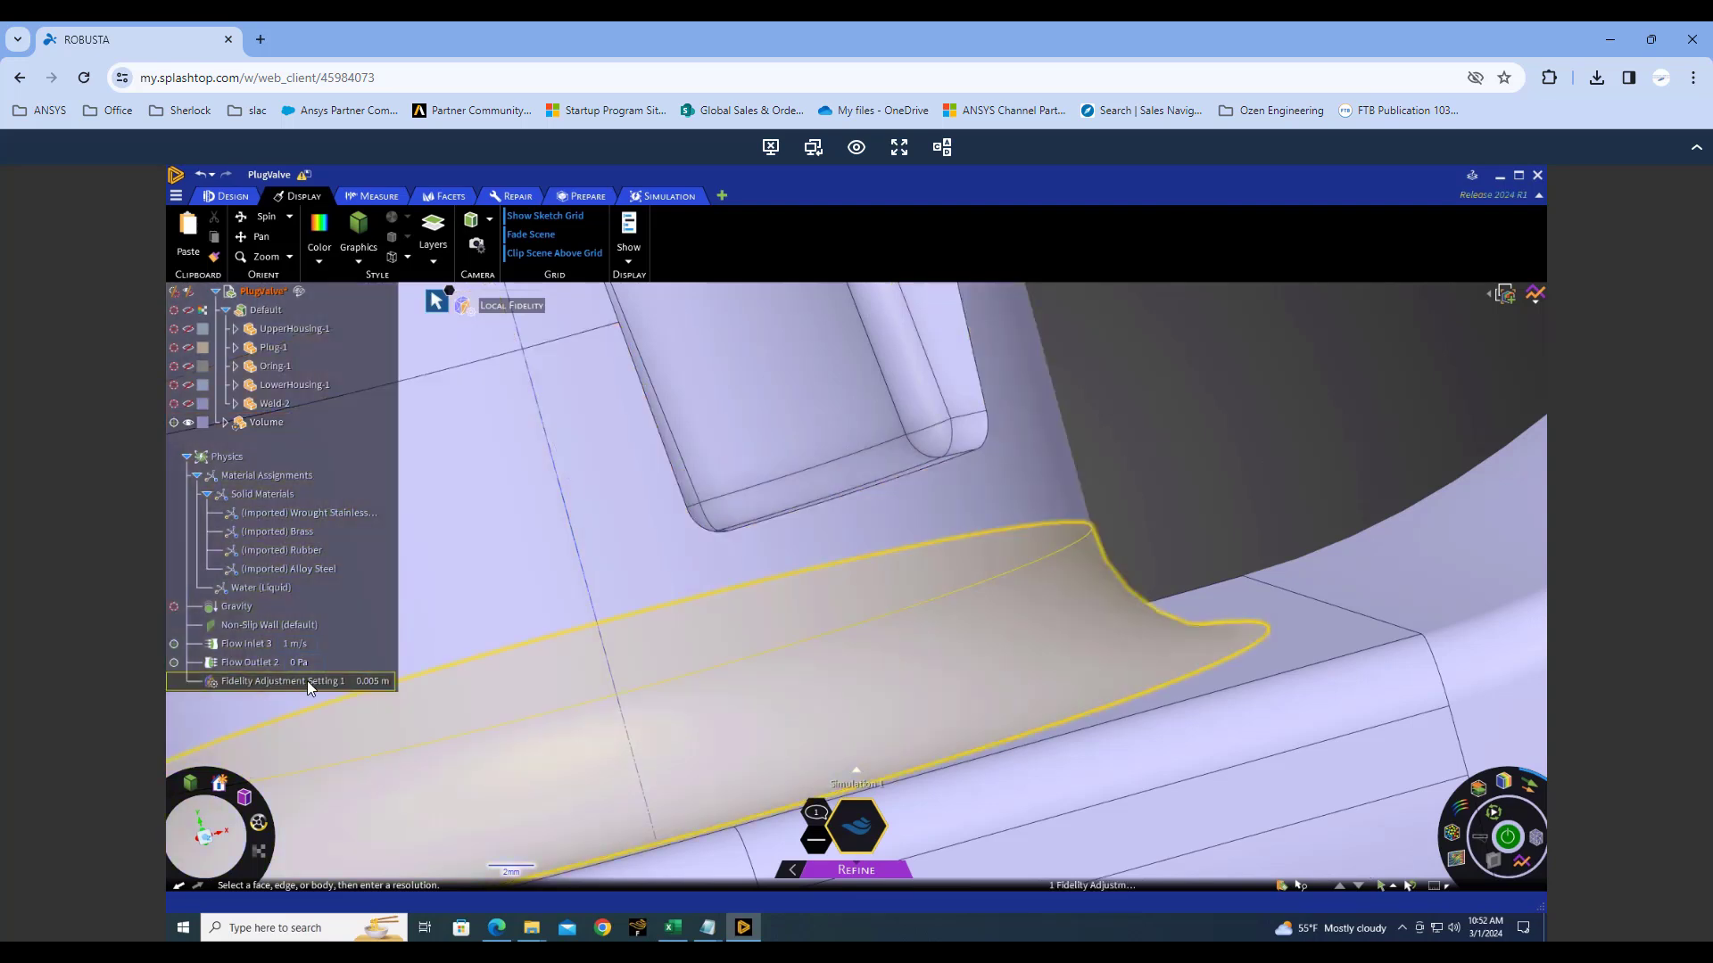
{"action": "left_click", "coordinate": [371, 682]}
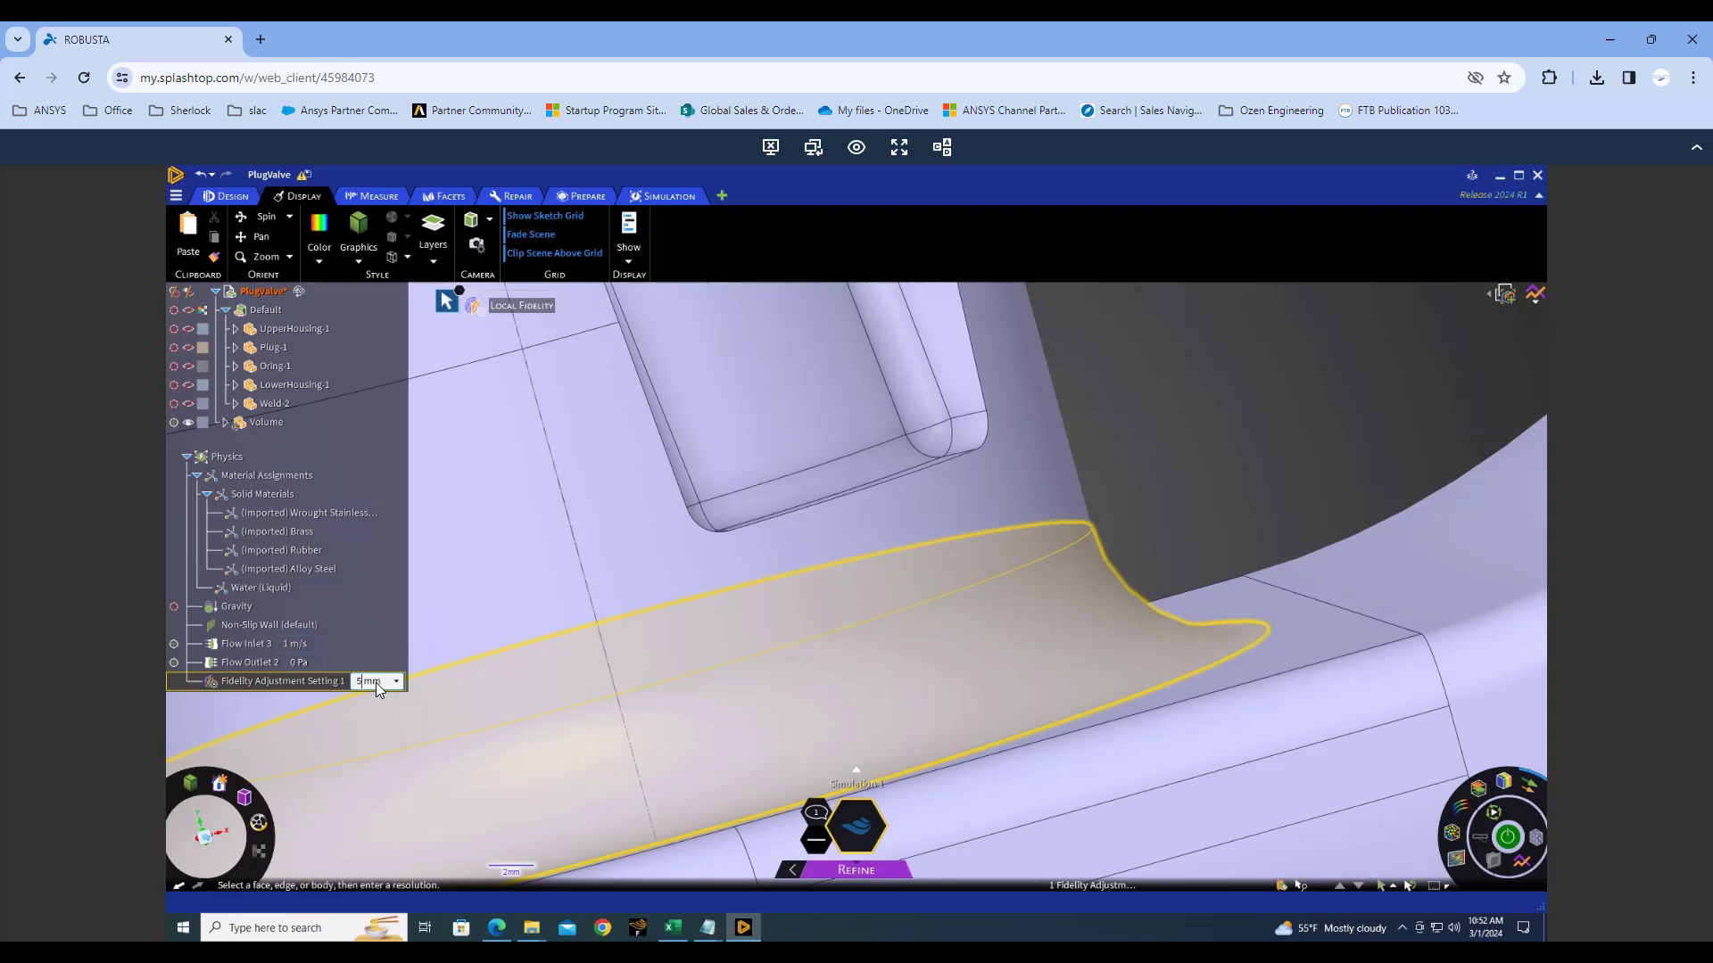
{"action": "type", "text": "3"}
{"action": "key", "text": "Return"}
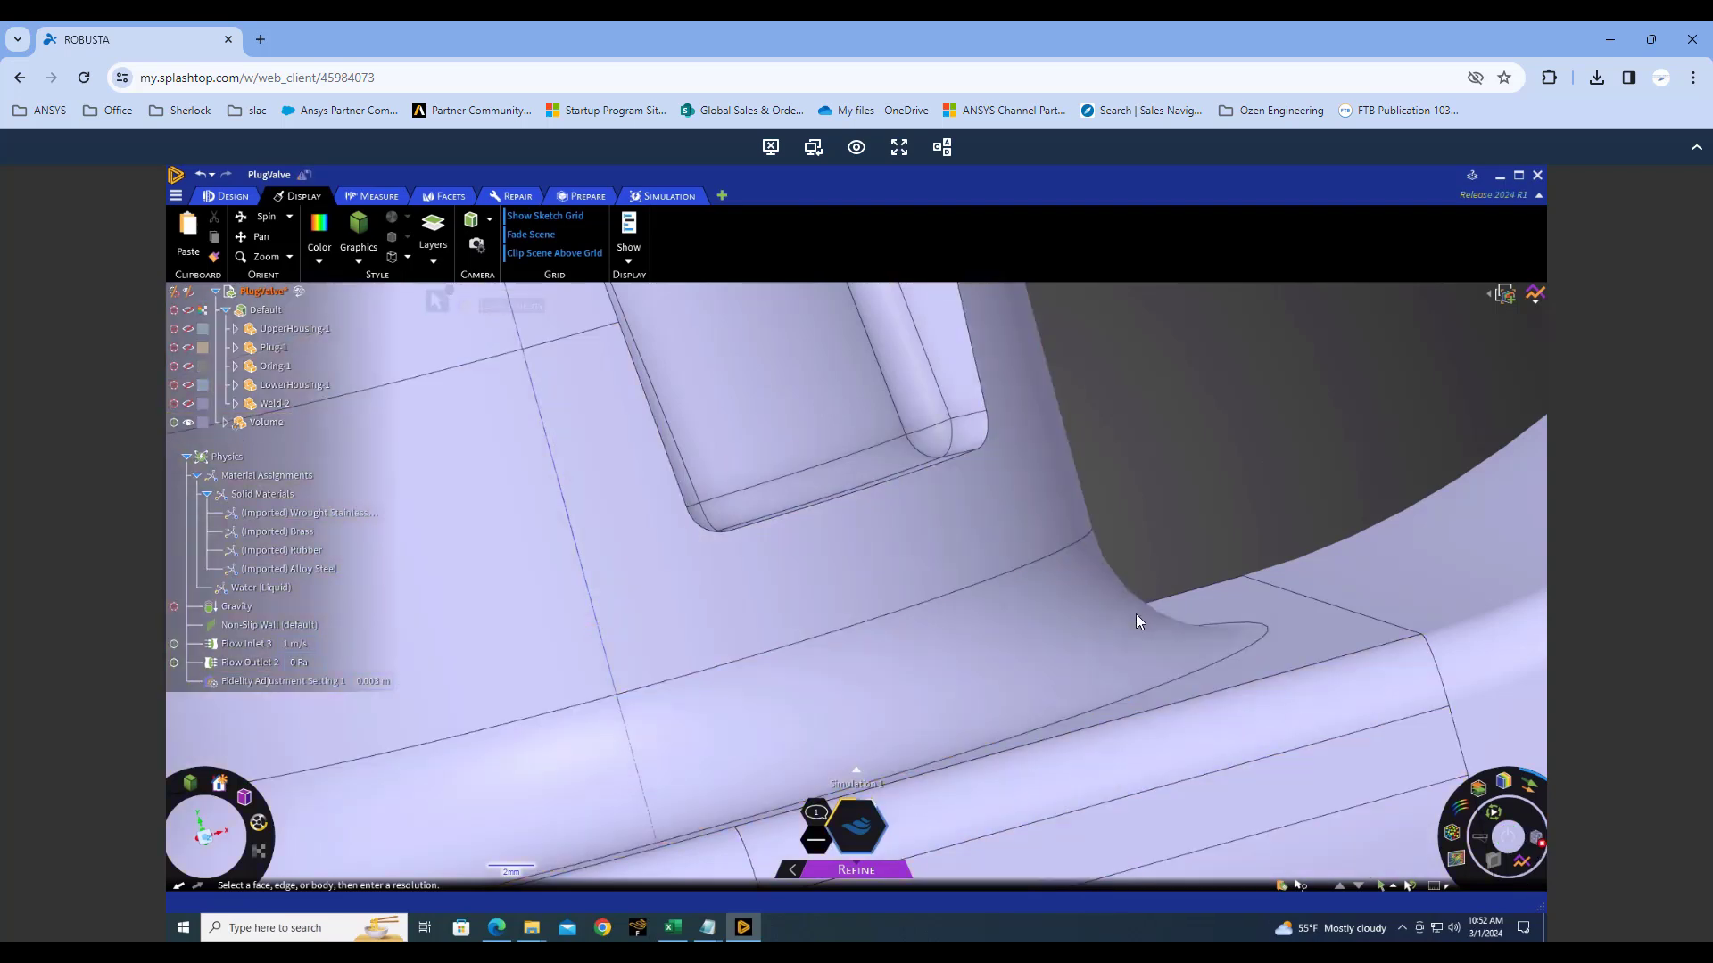
Regenerate the fluid volume's mesh with the local fidelity setting applied.
{"action": "scroll", "coordinate": [1137, 614], "scroll_direction": "down", "scroll_amount": 3}
{"action": "scroll", "coordinate": [1137, 614], "scroll_direction": "down", "scroll_amount": 5}
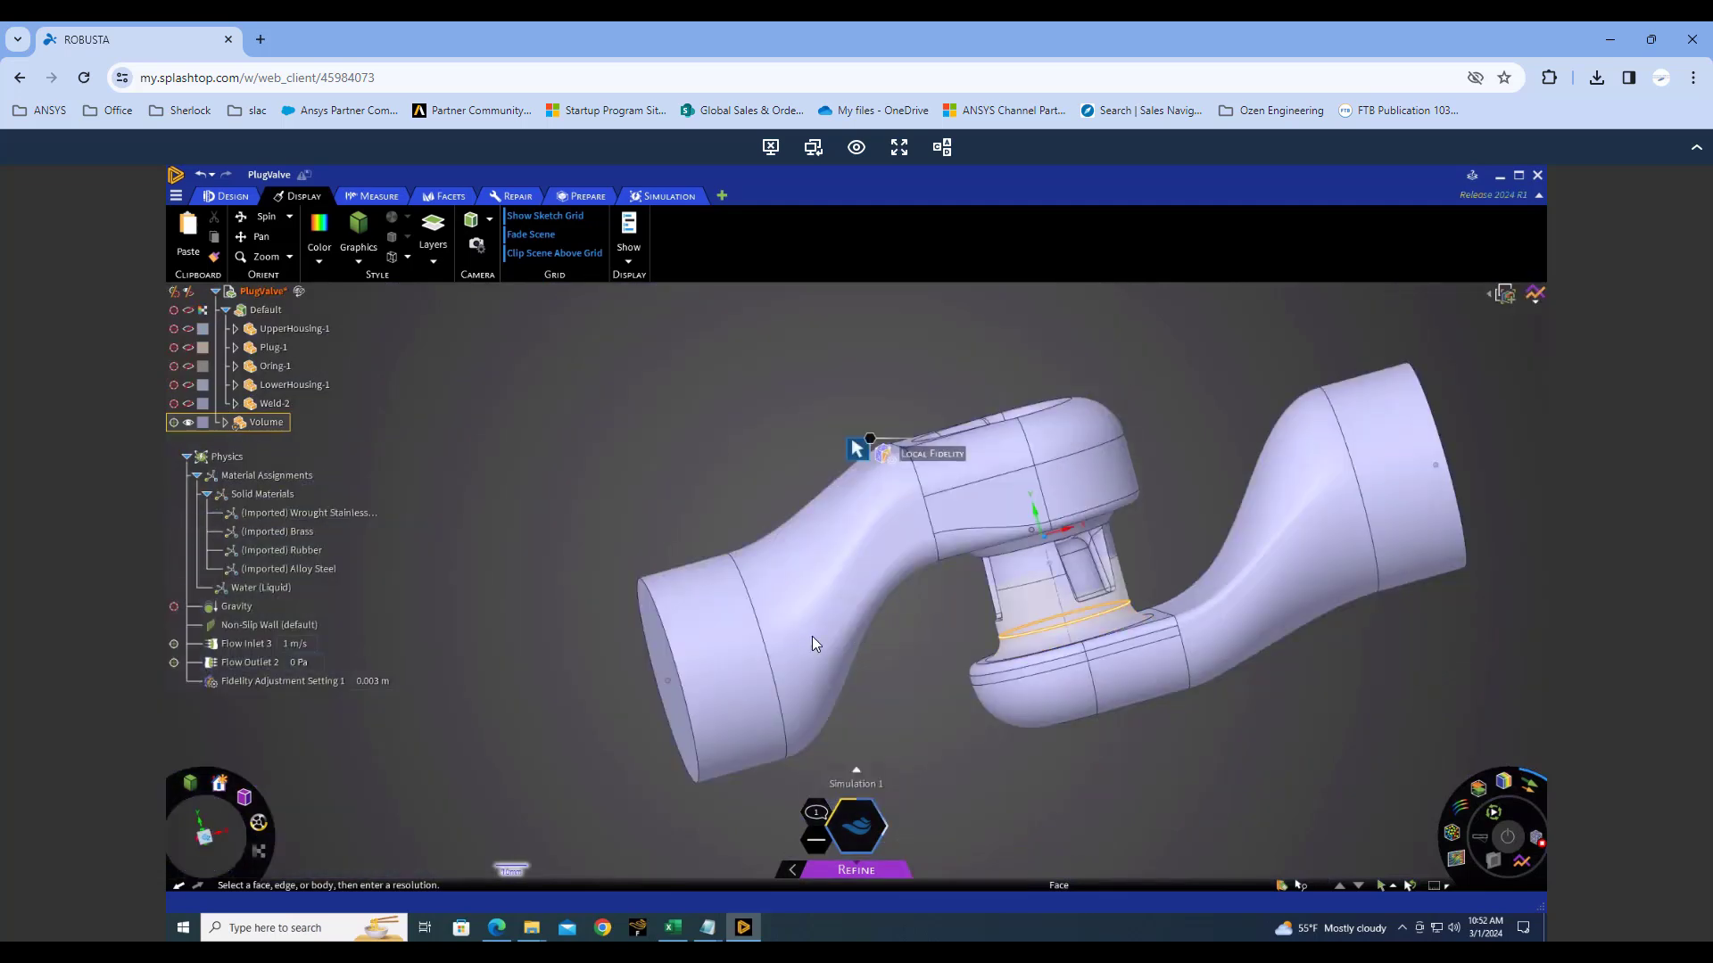
{"action": "middle_click_drag", "start_coordinate": [790, 636], "coordinate": [665, 601]}
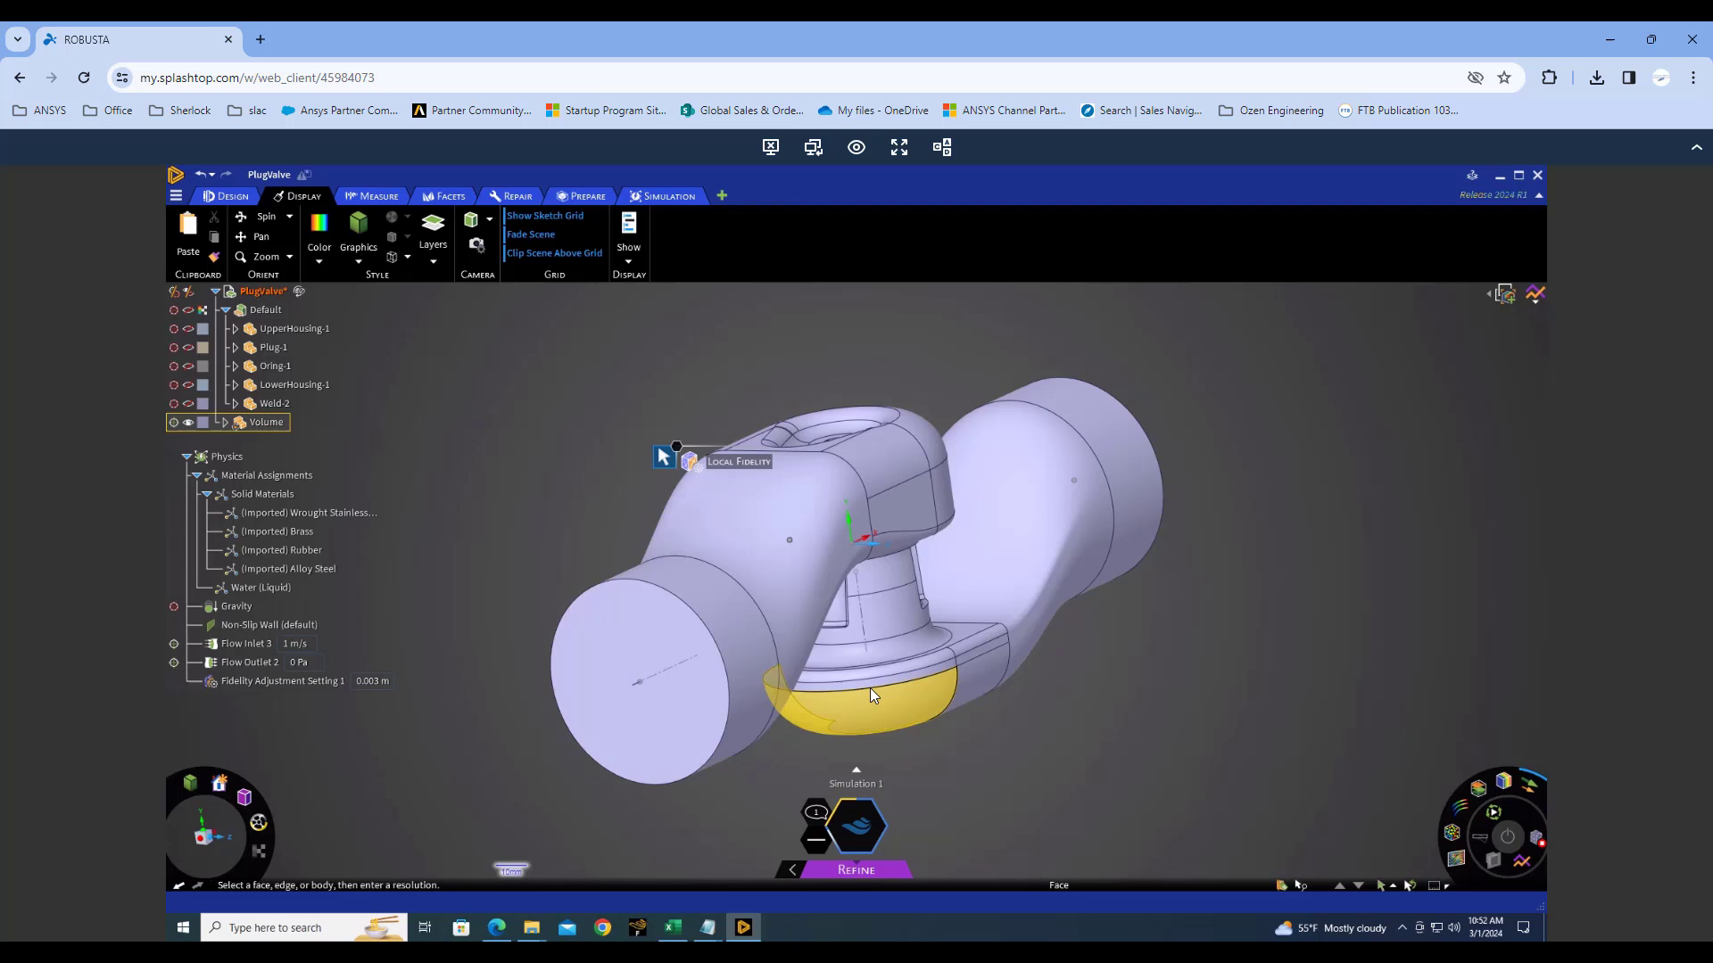
{"action": "middle_click_drag", "start_coordinate": [869, 688], "coordinate": [942, 503]}
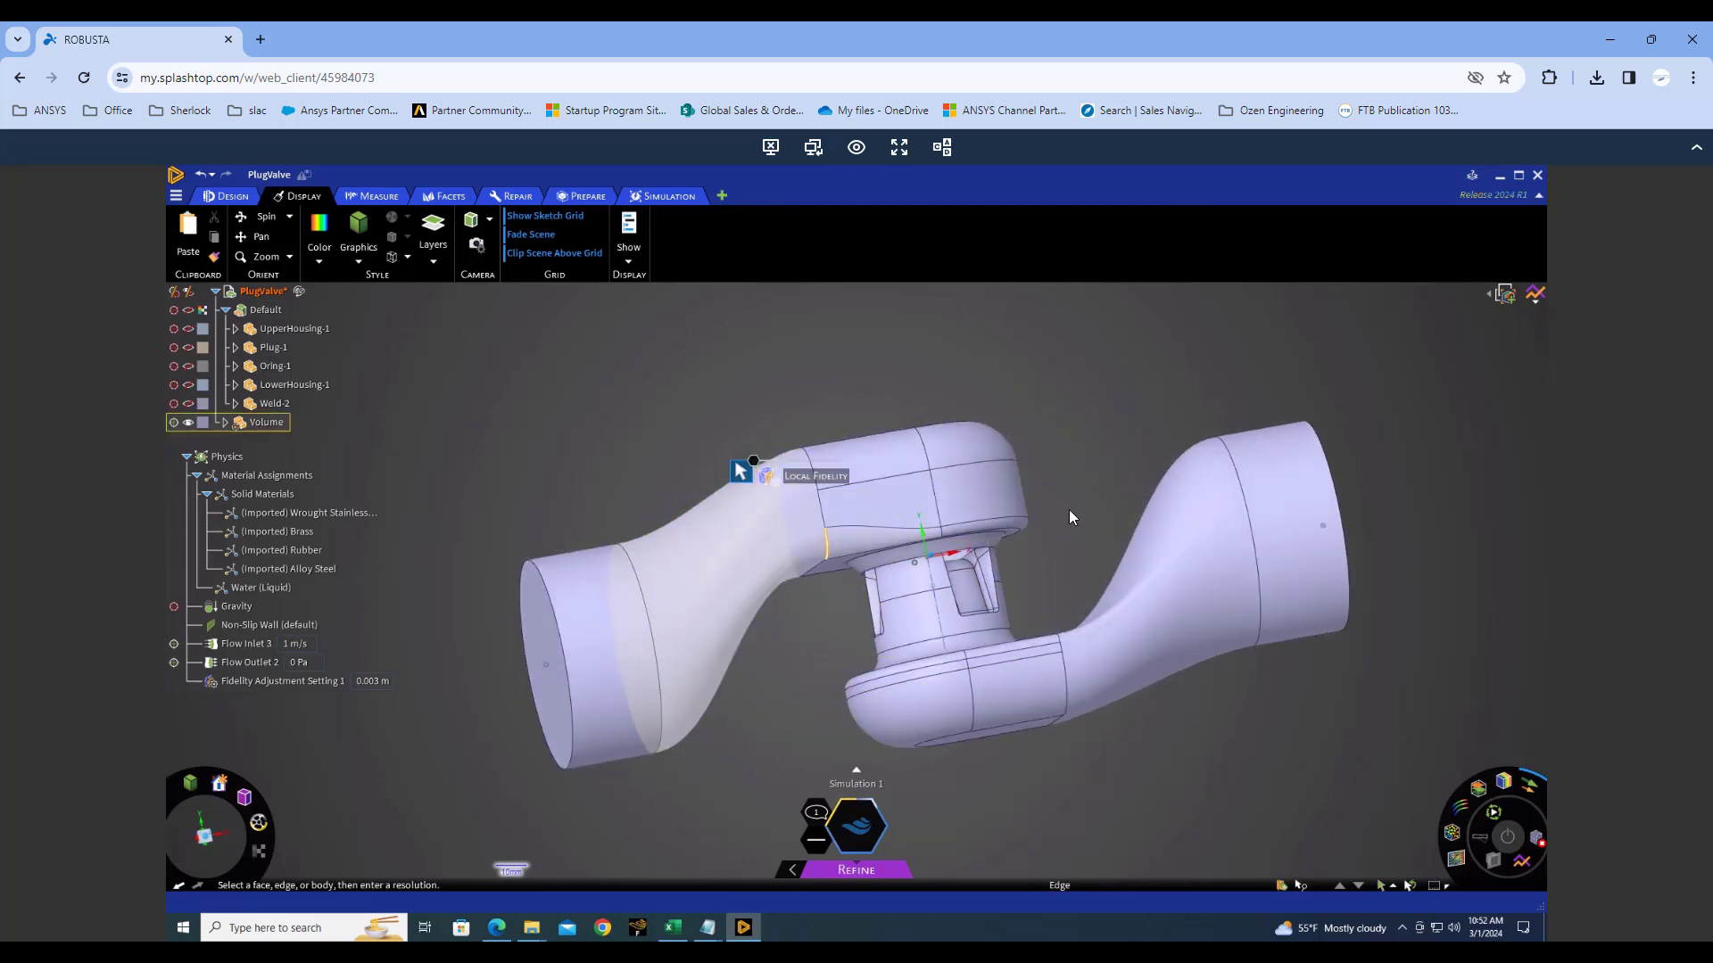
{"action": "left_click", "coordinate": [1151, 585]}
{"action": "left_click", "coordinate": [897, 721]}
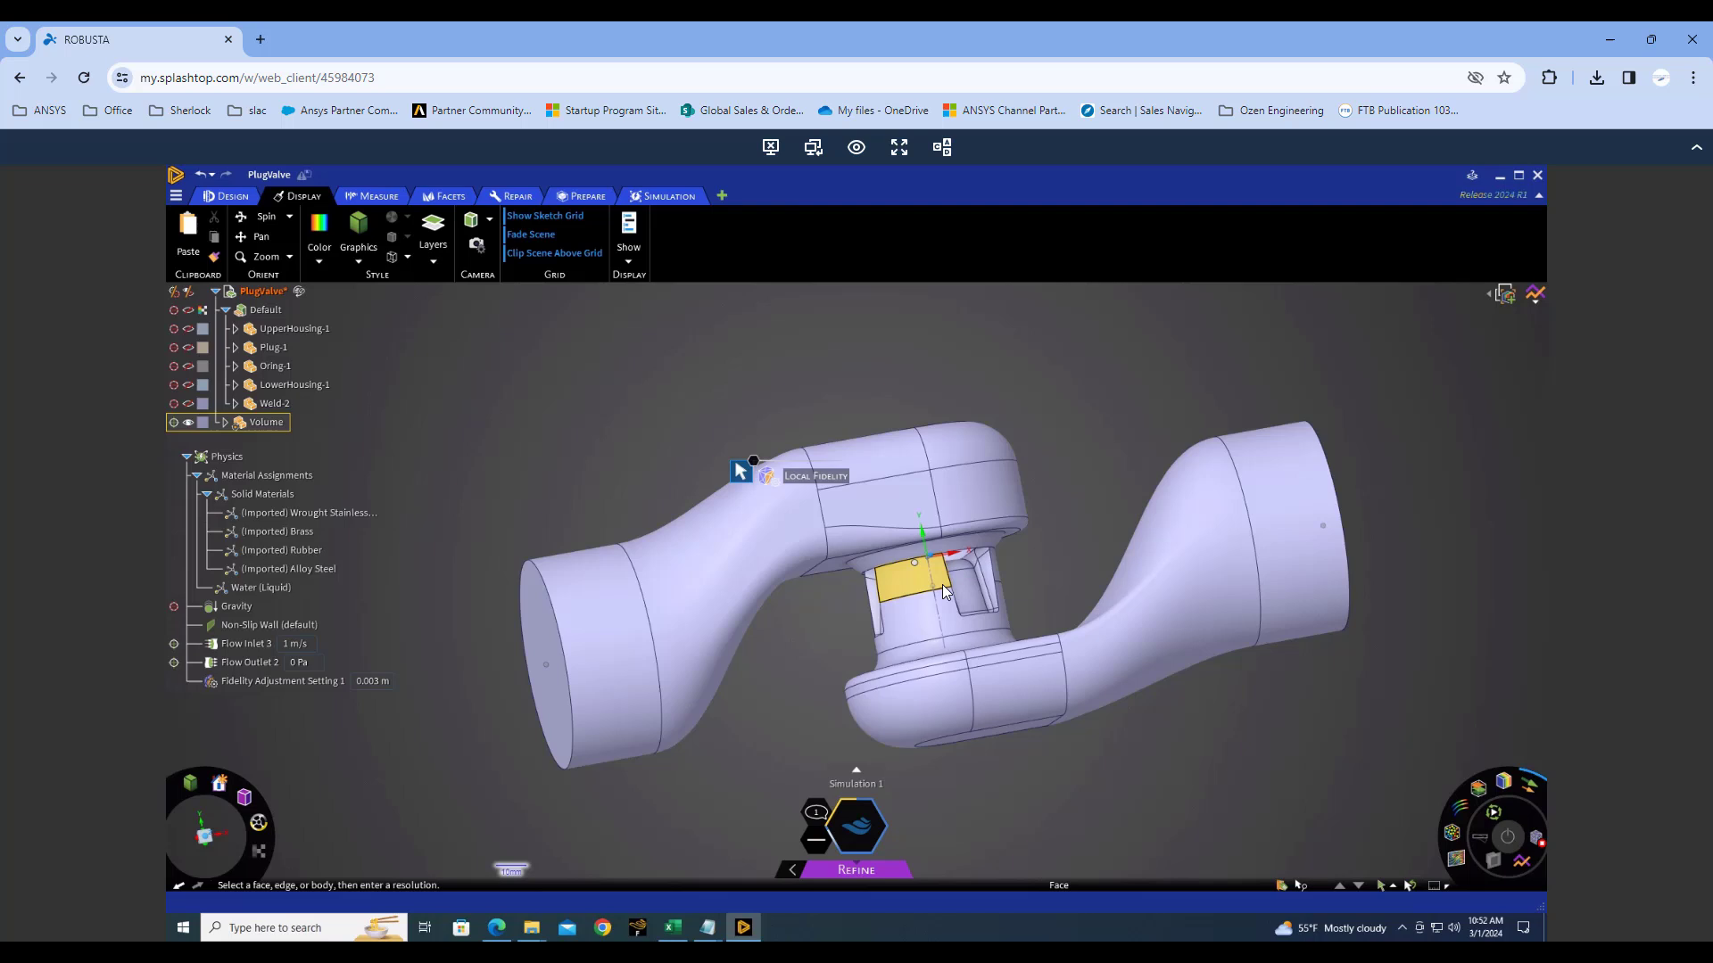
{"action": "left_click", "coordinate": [1007, 644]}
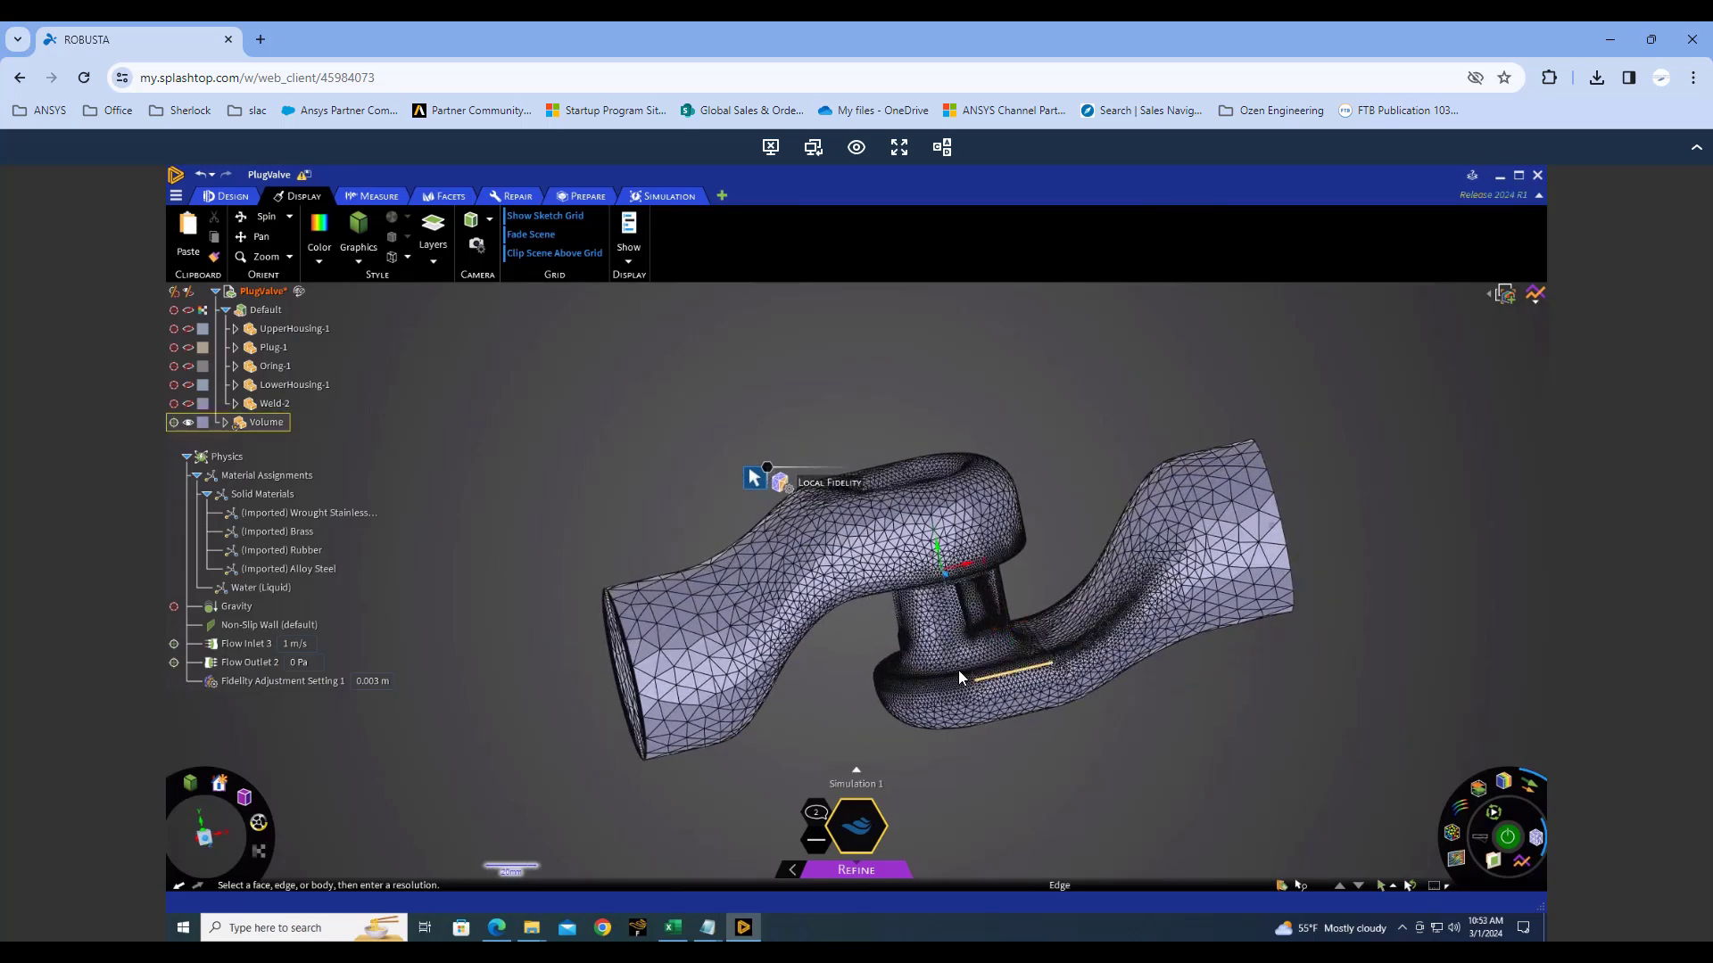
Examine the mesh refinement around the neck's lower transition face and the boundary layers at the pipe's end face.
{"action": "scroll", "coordinate": [978, 672], "scroll_direction": "up", "scroll_amount": 10}
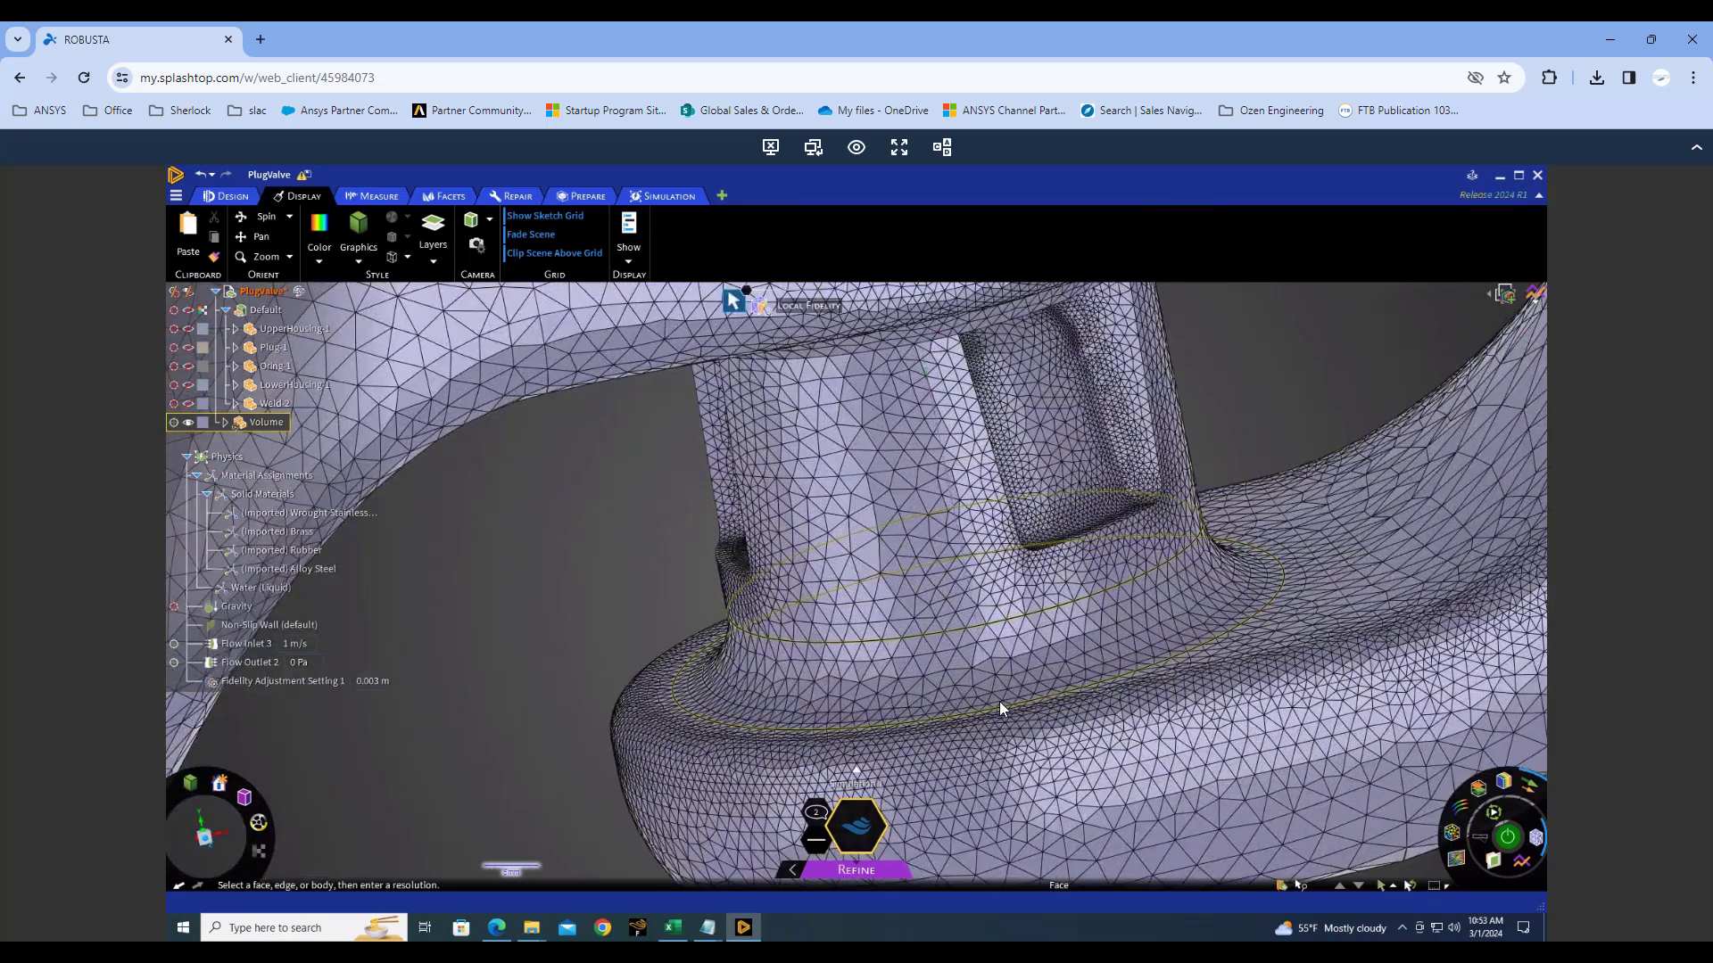
{"action": "middle_click_drag", "start_coordinate": [1015, 715], "coordinate": [1011, 704]}
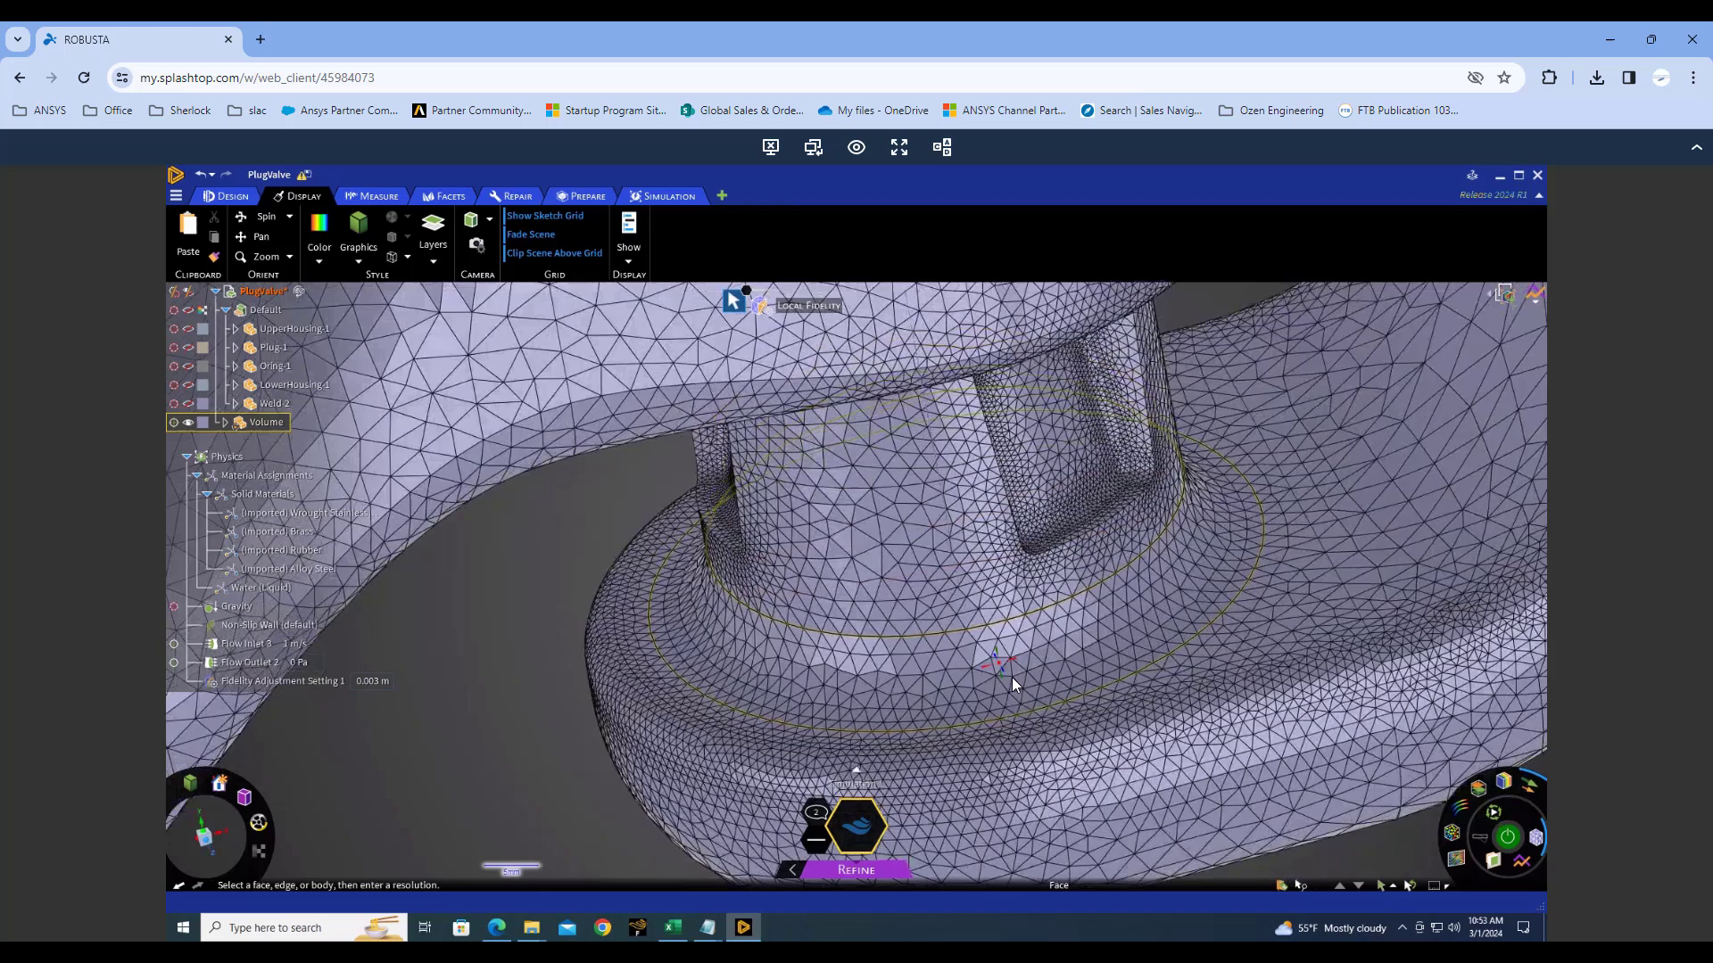
{"action": "mouse_move", "coordinate": [1012, 677]}
{"action": "middle_mouse_down"}
{"action": "mouse_move", "coordinate": [1174, 640]}
{"action": "mouse_move", "coordinate": [1061, 601]}
{"action": "mouse_move", "coordinate": [913, 473]}
{"action": "middle_mouse_up"}
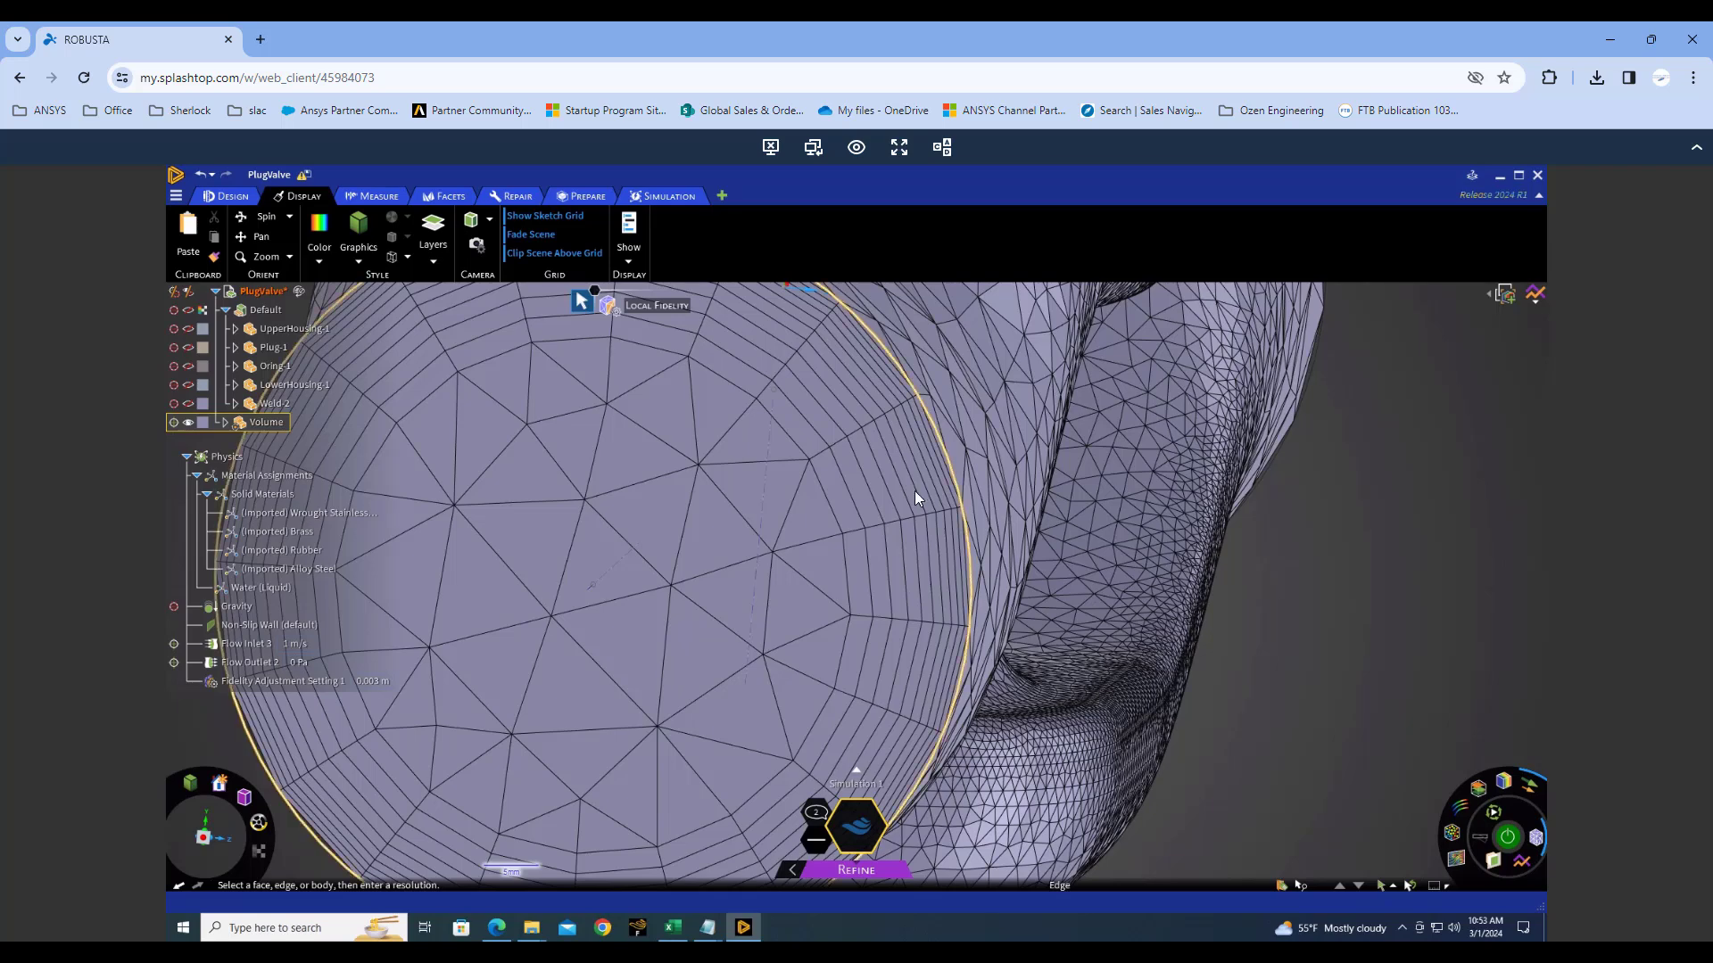
{"action": "scroll", "coordinate": [930, 508], "scroll_direction": "down", "scroll_amount": 4}
{"action": "scroll", "coordinate": [941, 516], "scroll_direction": "down", "scroll_amount": 3}
{"action": "middle_click_drag", "start_coordinate": [1001, 500], "coordinate": [637, 250]}
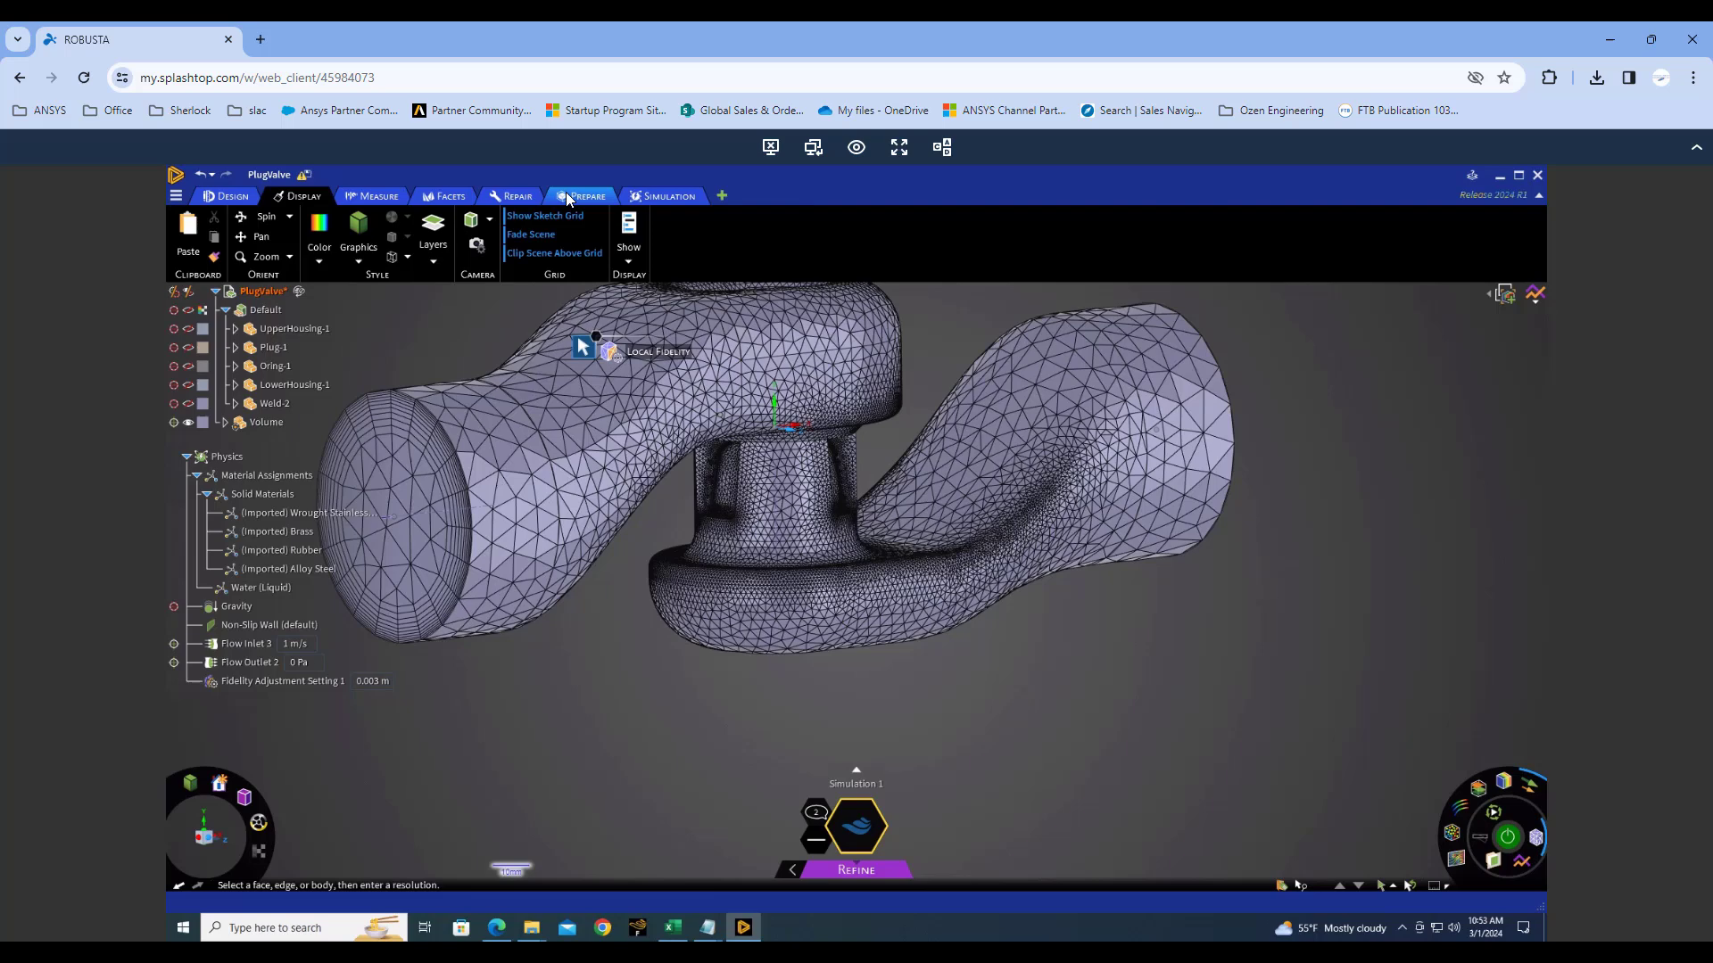
Review the additional fluid flow options, including the LiveGX solver choices, along with the available fluid flow conditions and result monitors.
{"action": "left_click", "coordinate": [669, 196]}
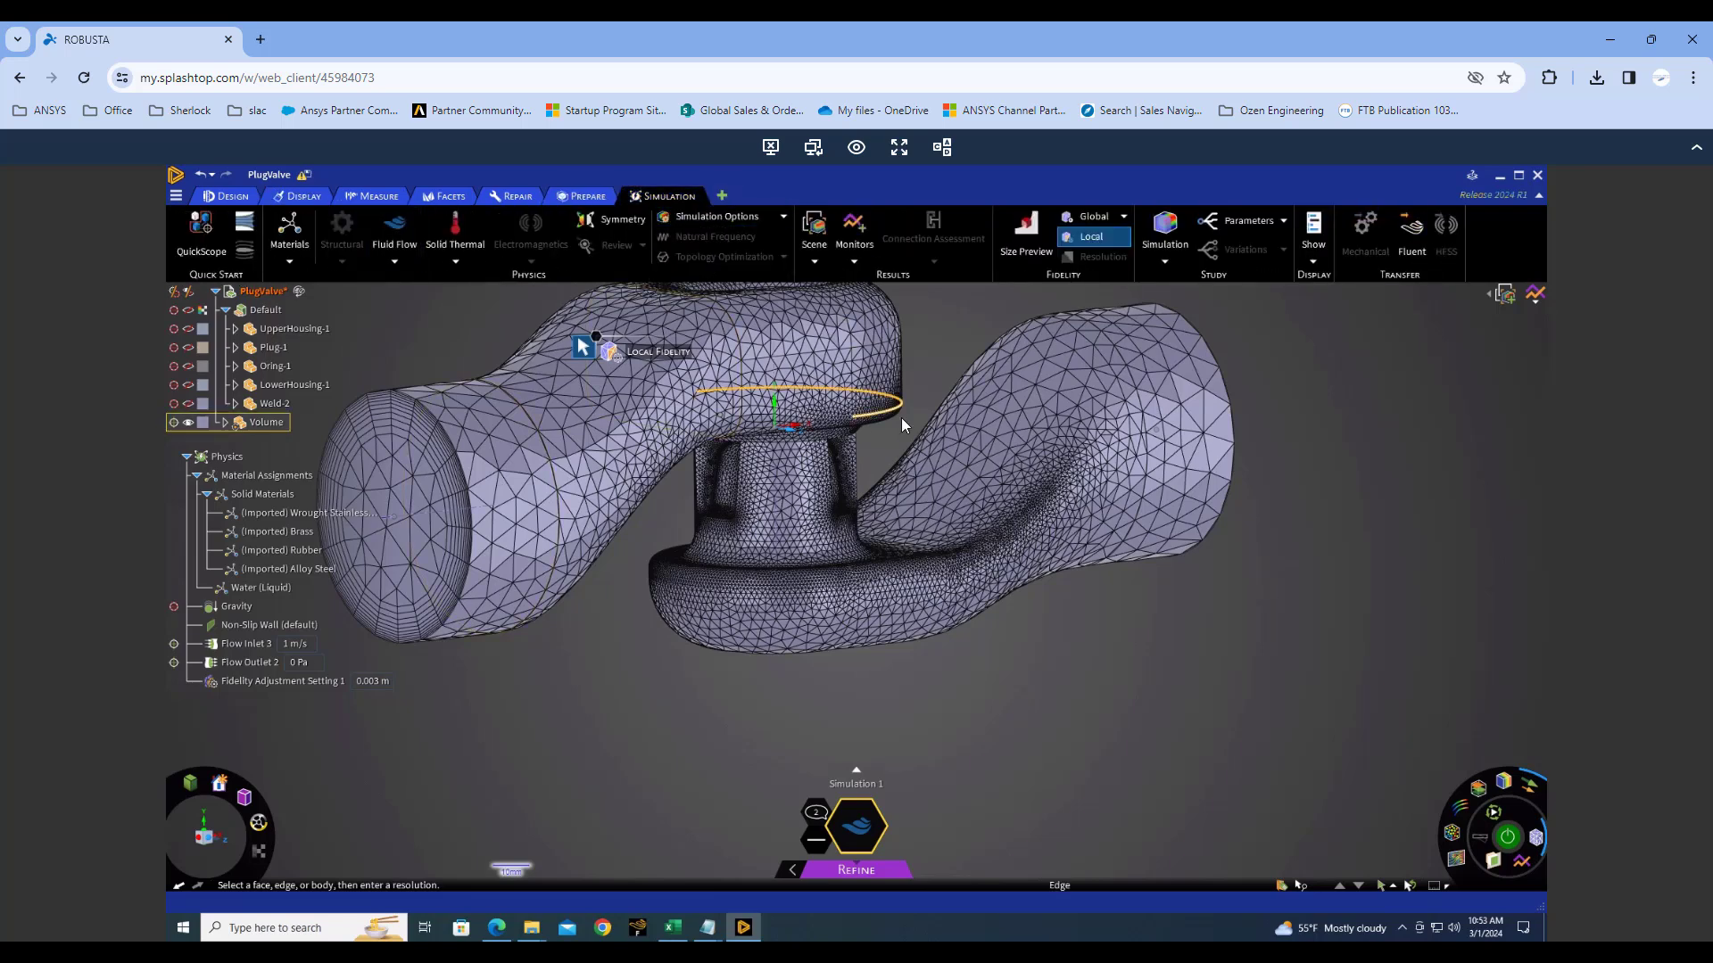
{"action": "middle_click_drag", "start_coordinate": [967, 377], "coordinate": [992, 460]}
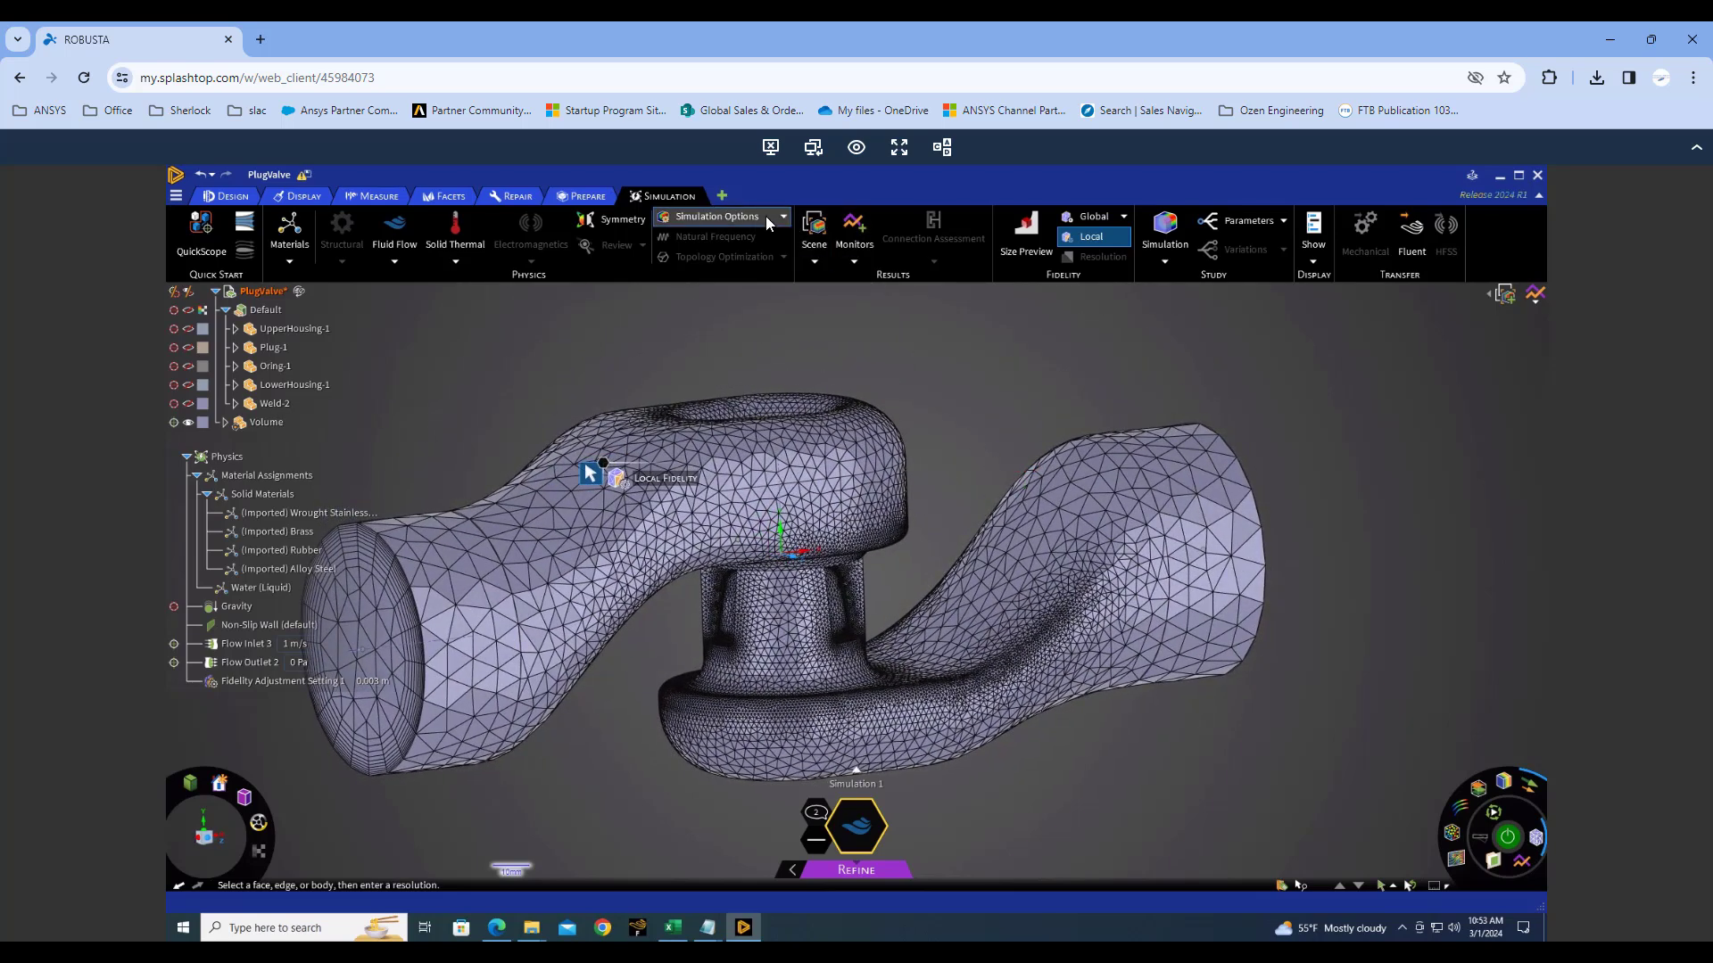
{"action": "left_click", "coordinate": [782, 218]}
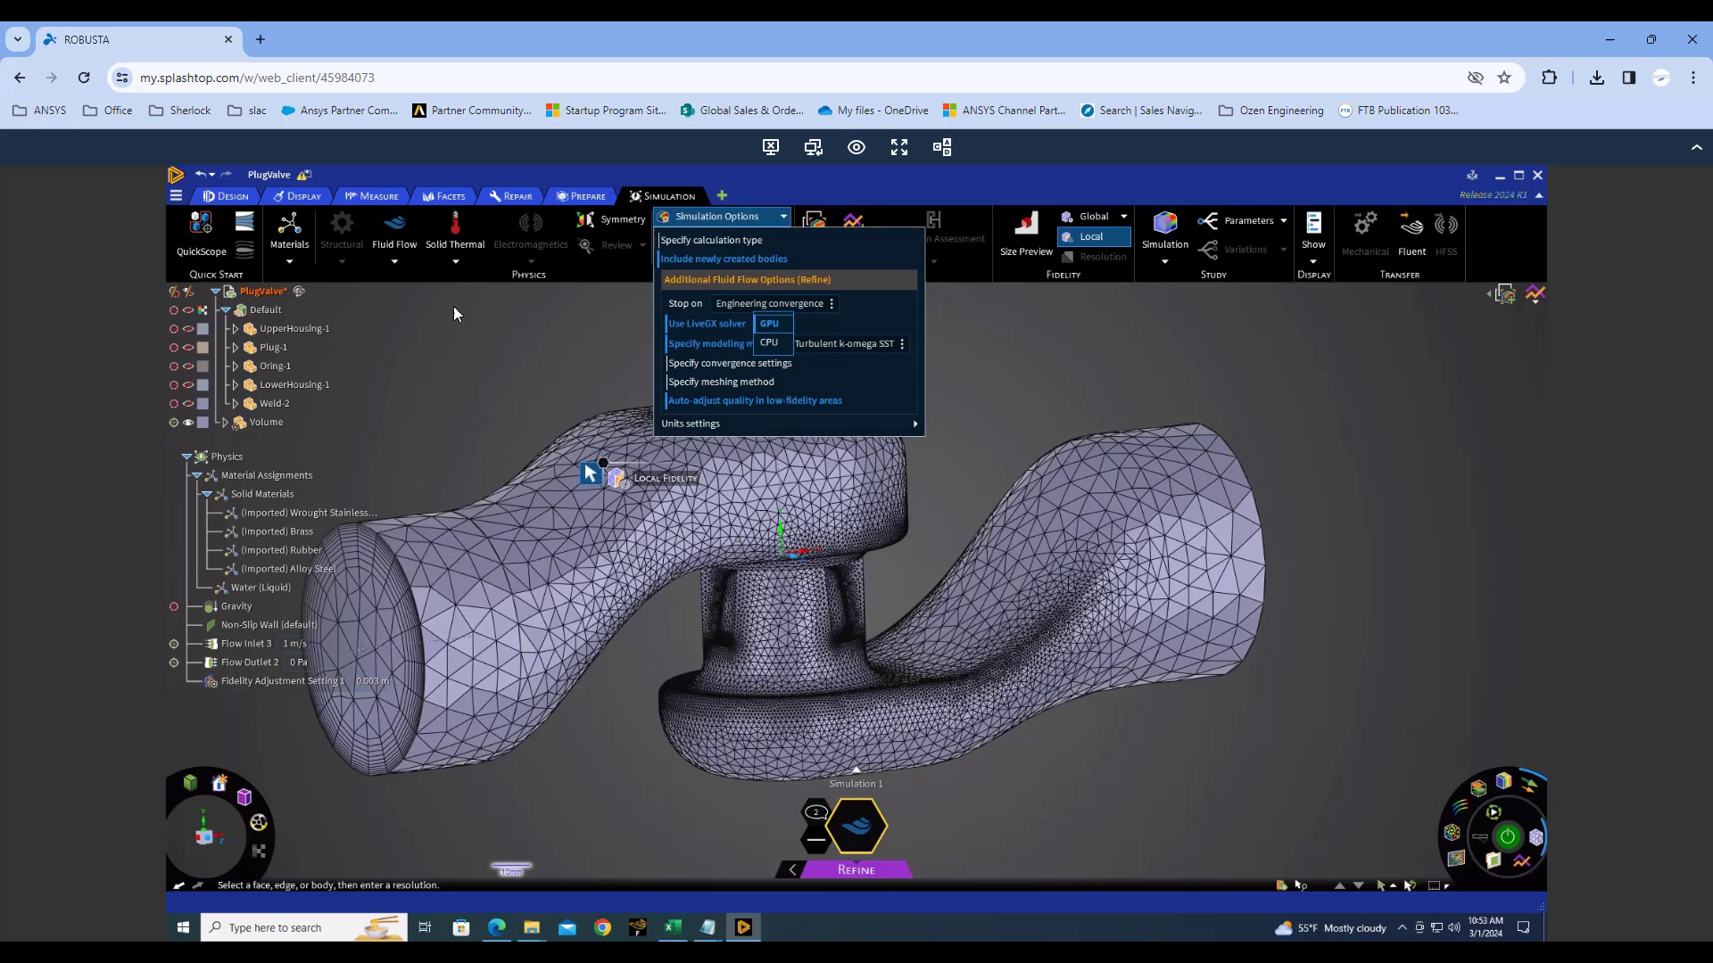
{"action": "left_click", "coordinate": [395, 262]}
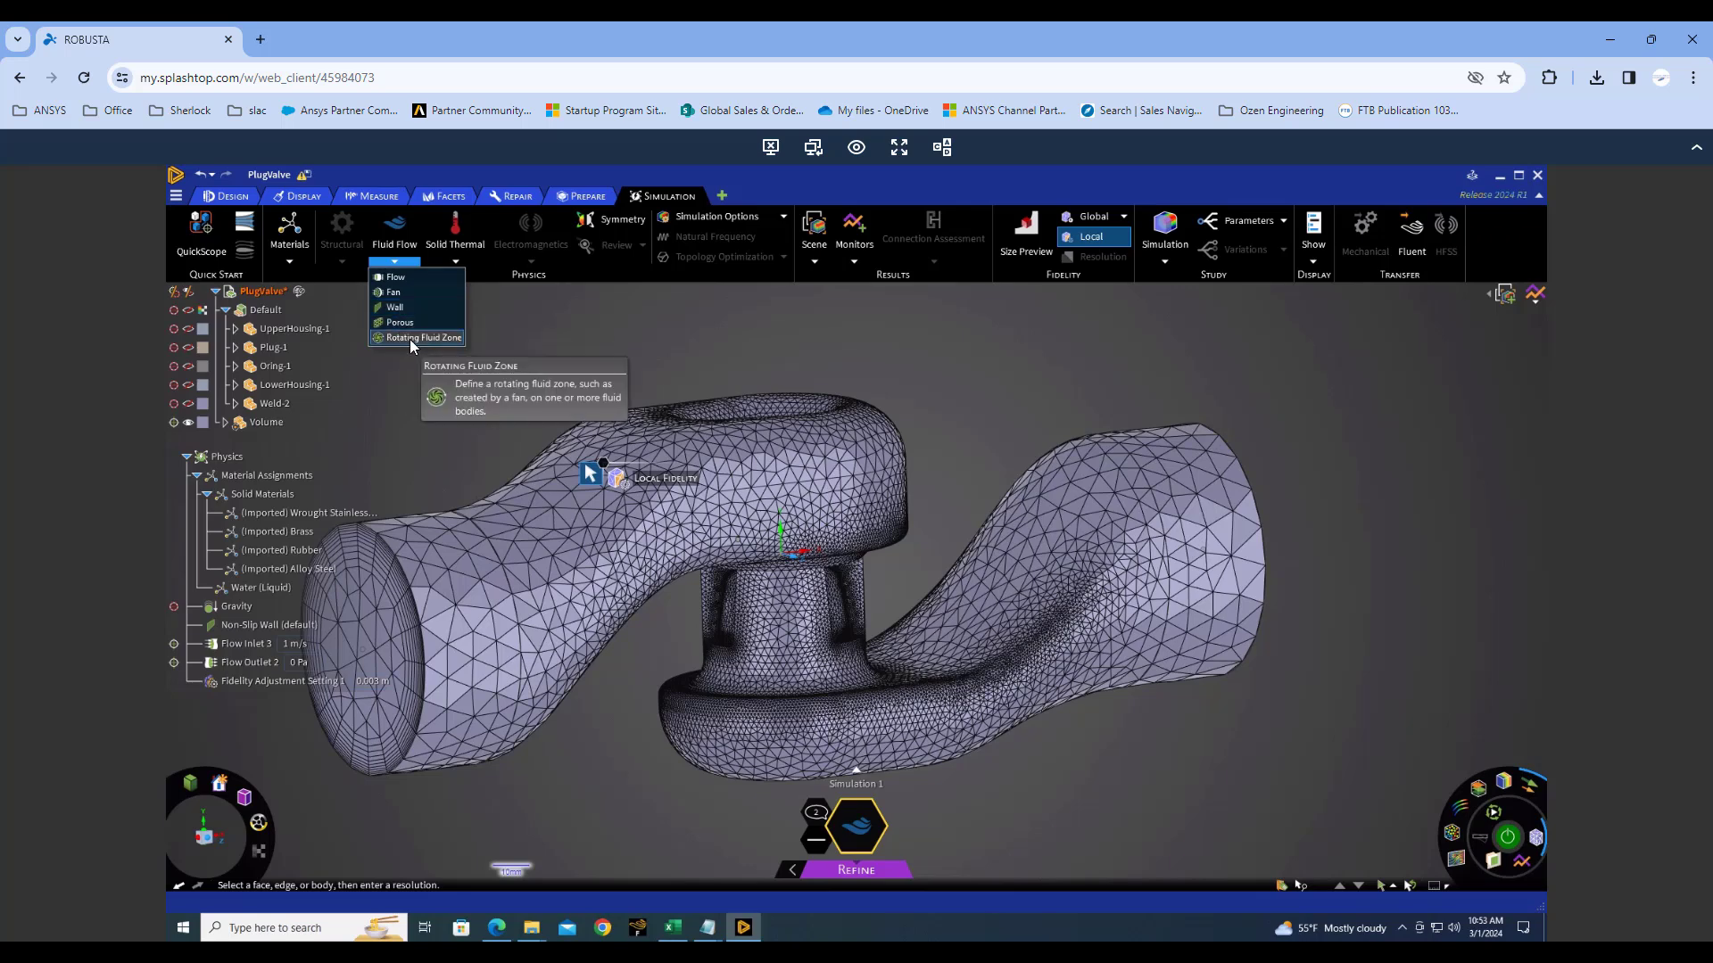
{"action": "left_click", "coordinate": [456, 262]}
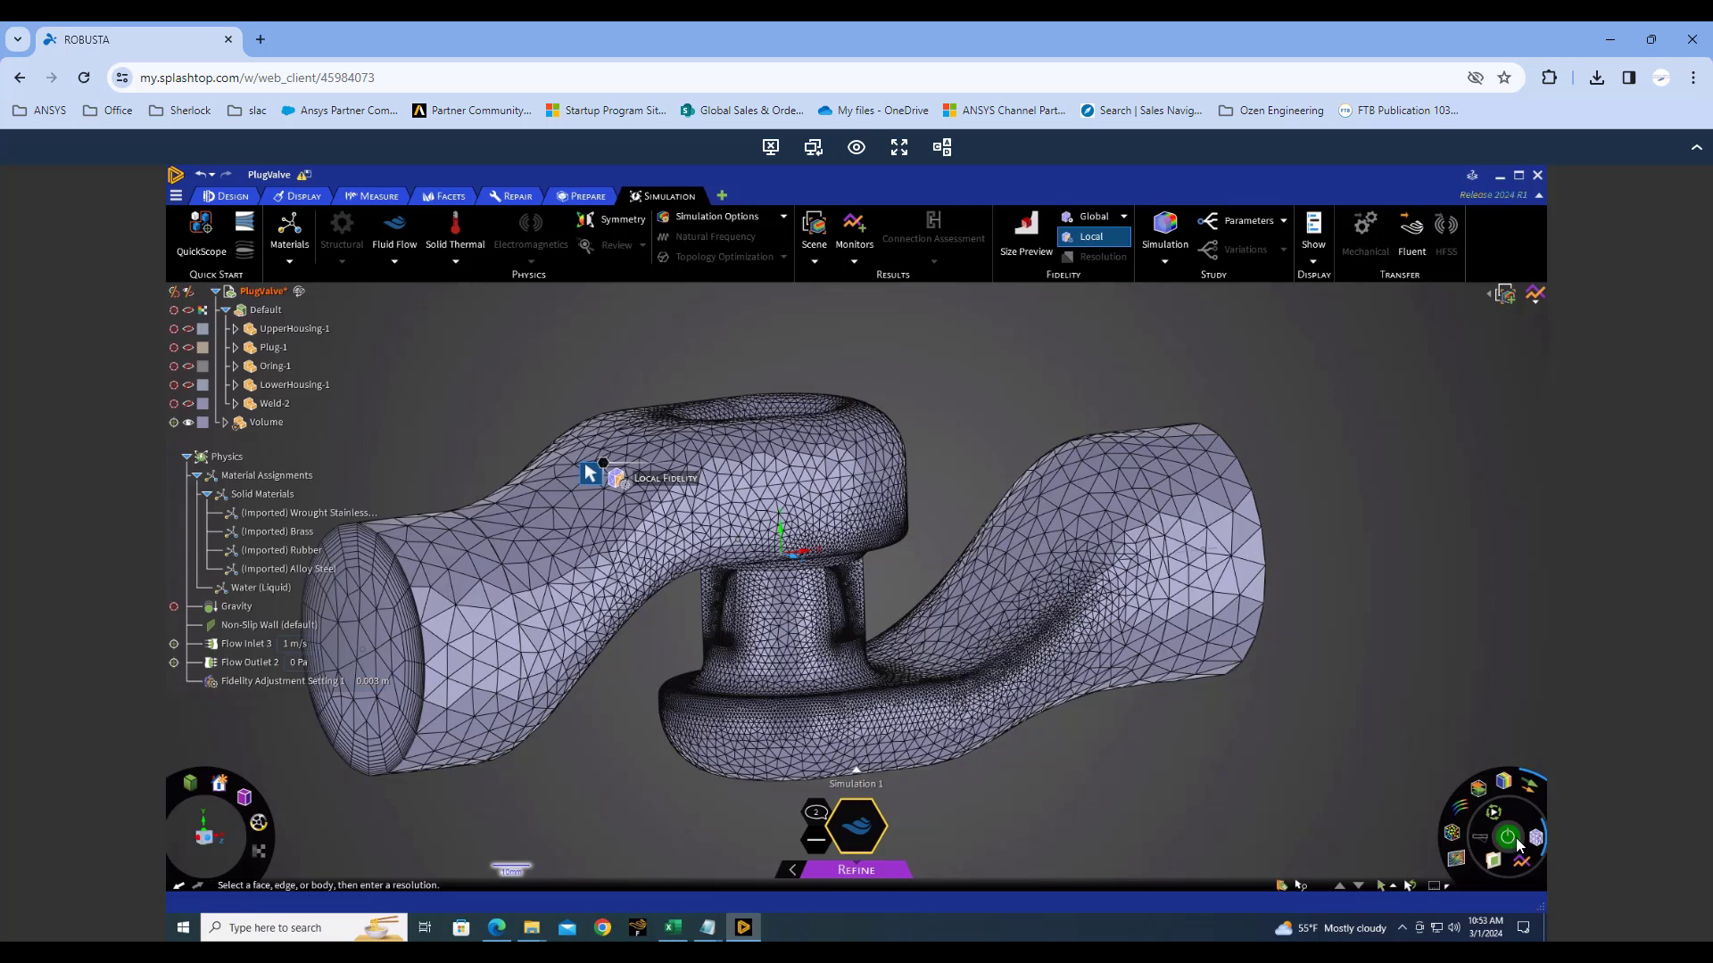
{"action": "left_click", "coordinate": [783, 217]}
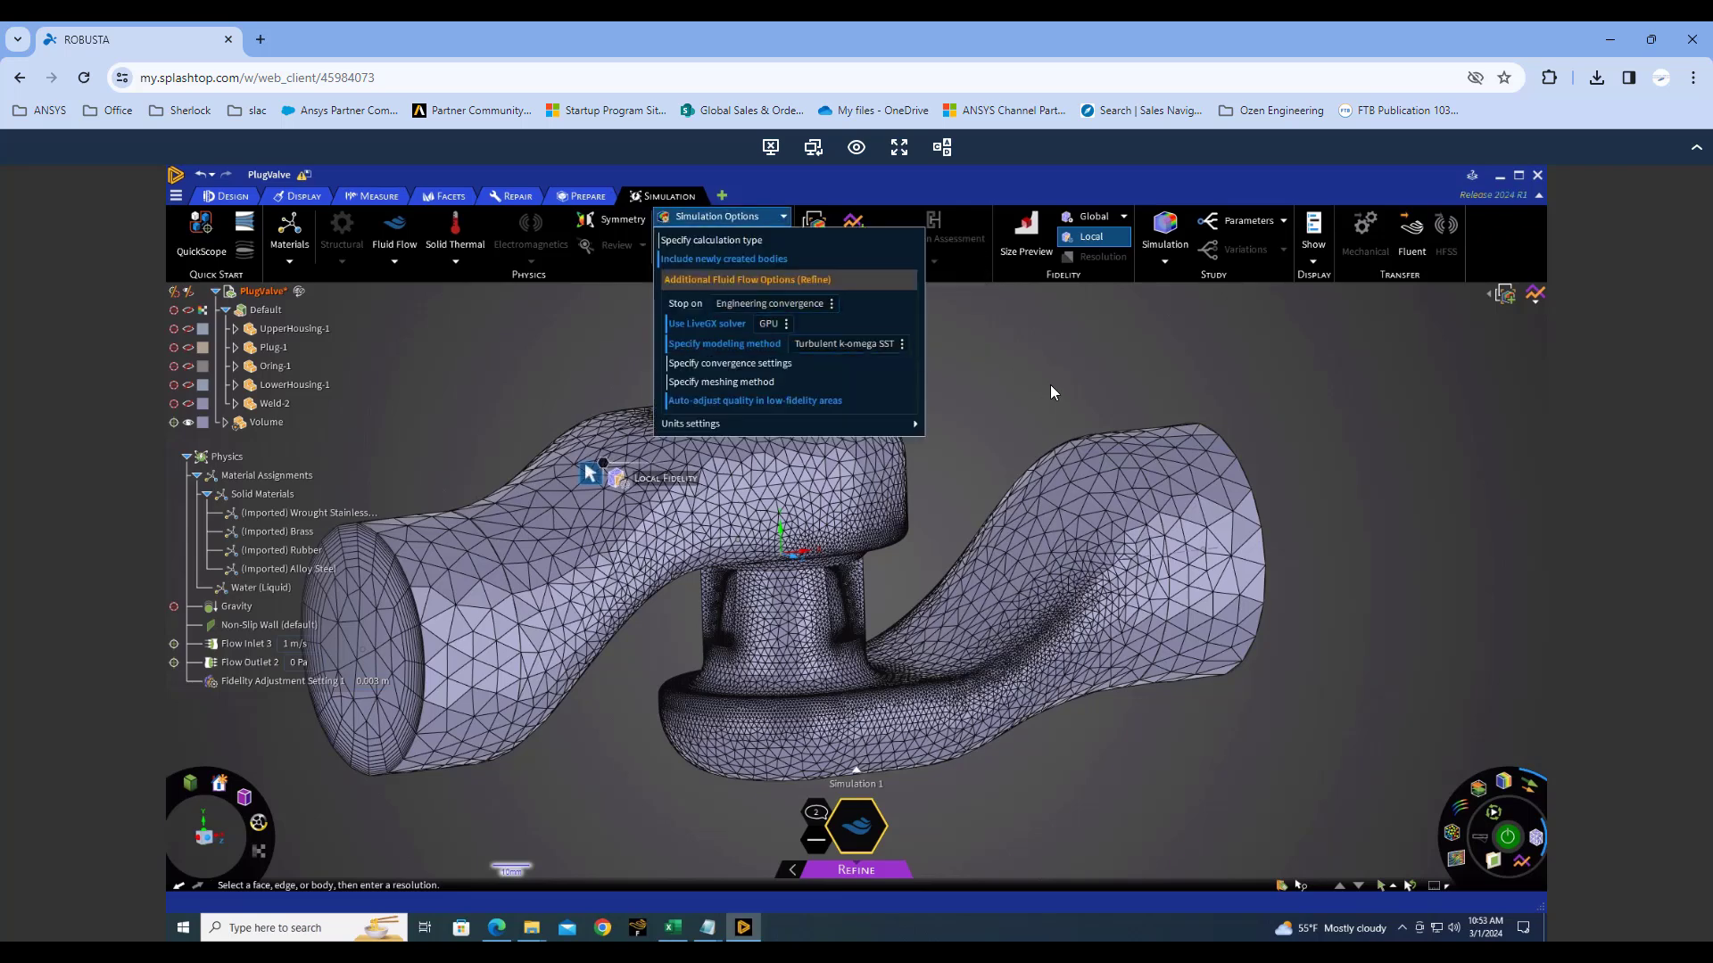
{"action": "left_click", "coordinate": [963, 355]}
{"action": "left_click", "coordinate": [855, 262]}
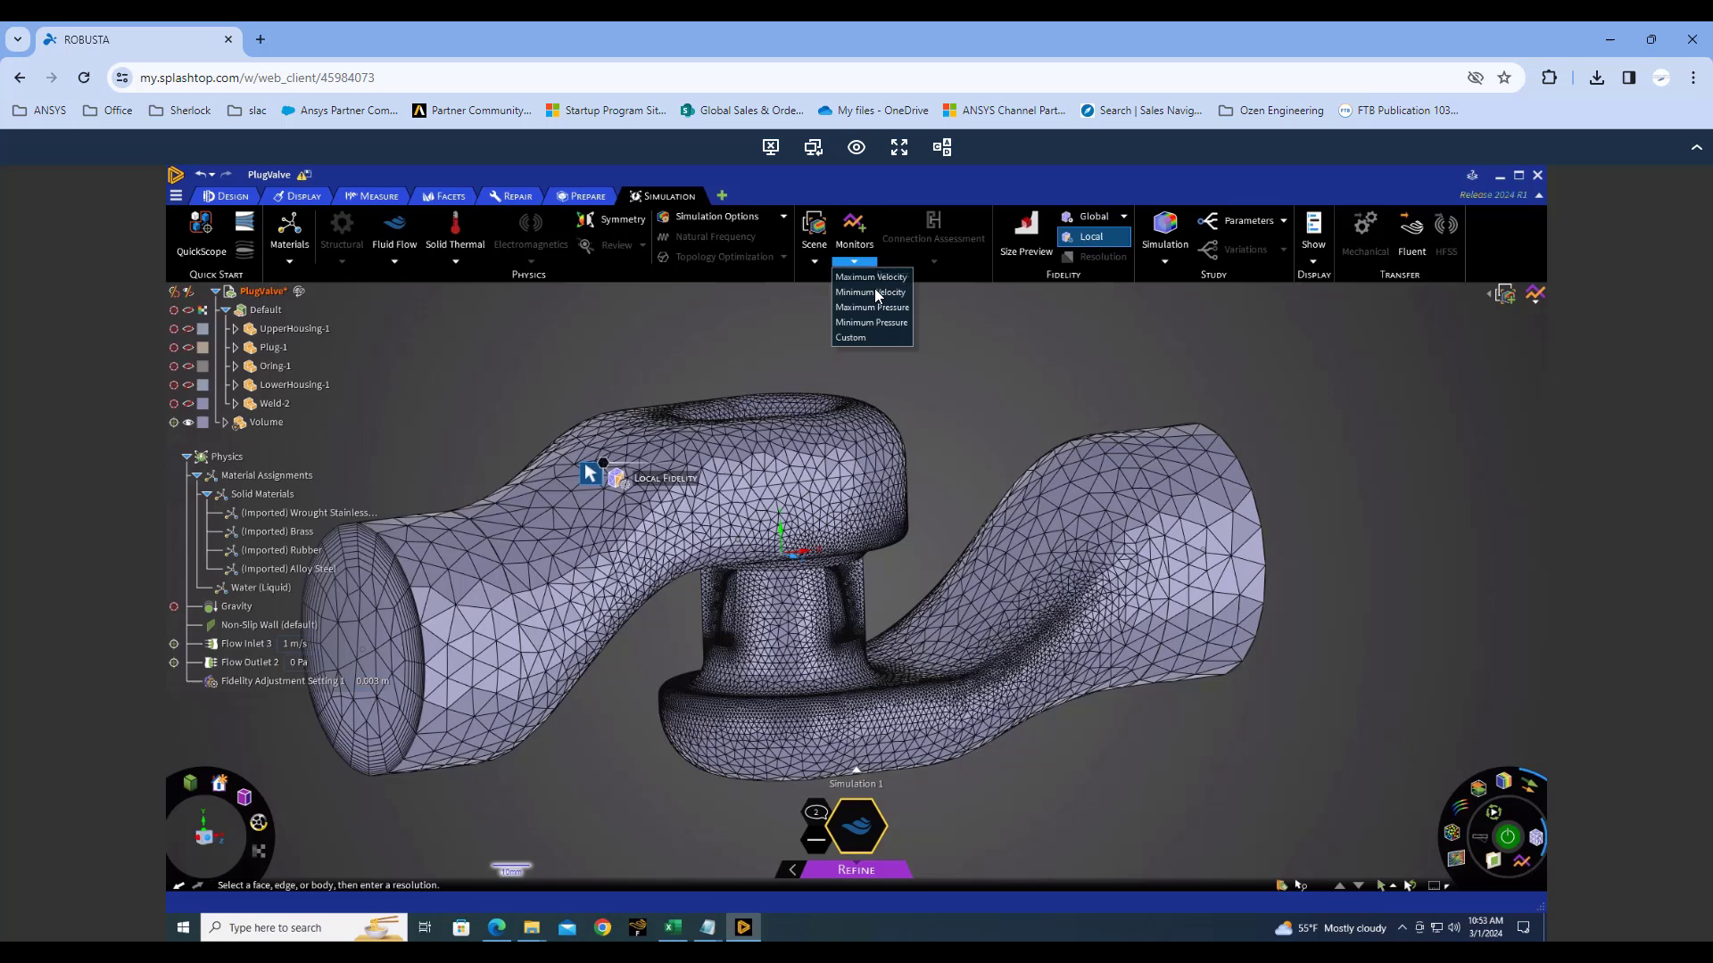
Create a custom monitor of the maximum static pressure on the fluid volume's inlet end face.
{"action": "left_click", "coordinate": [870, 338]}
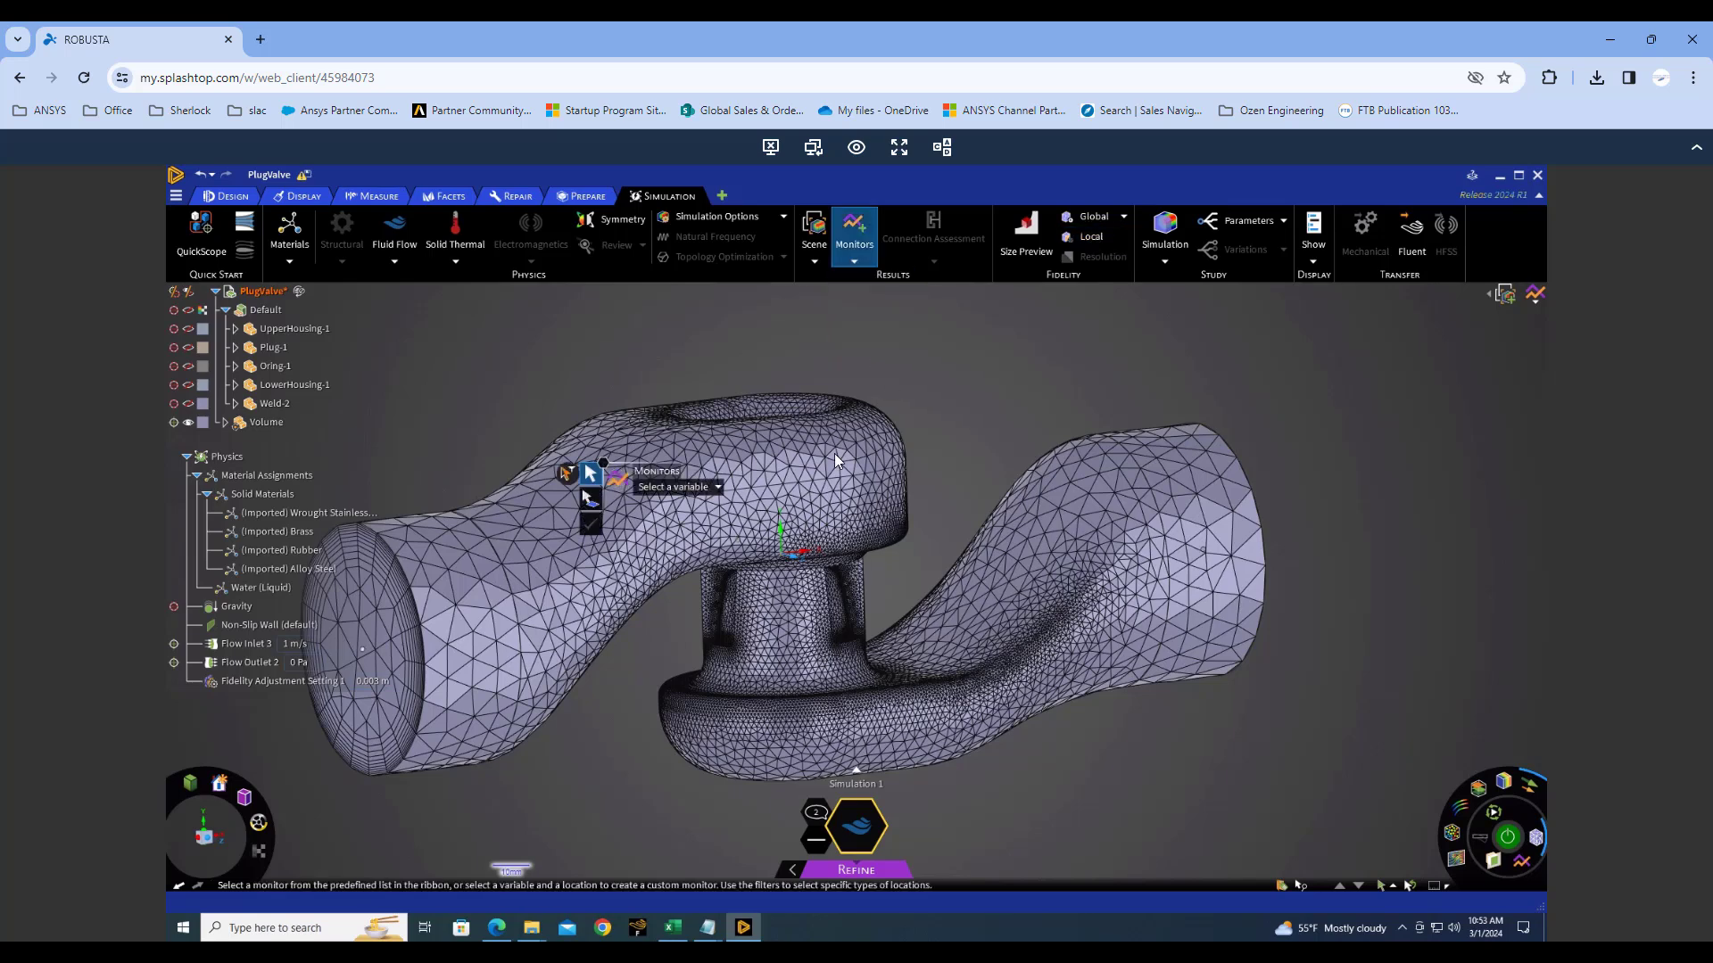
{"action": "left_click", "coordinate": [392, 725]}
{"action": "left_click", "coordinate": [553, 571]}
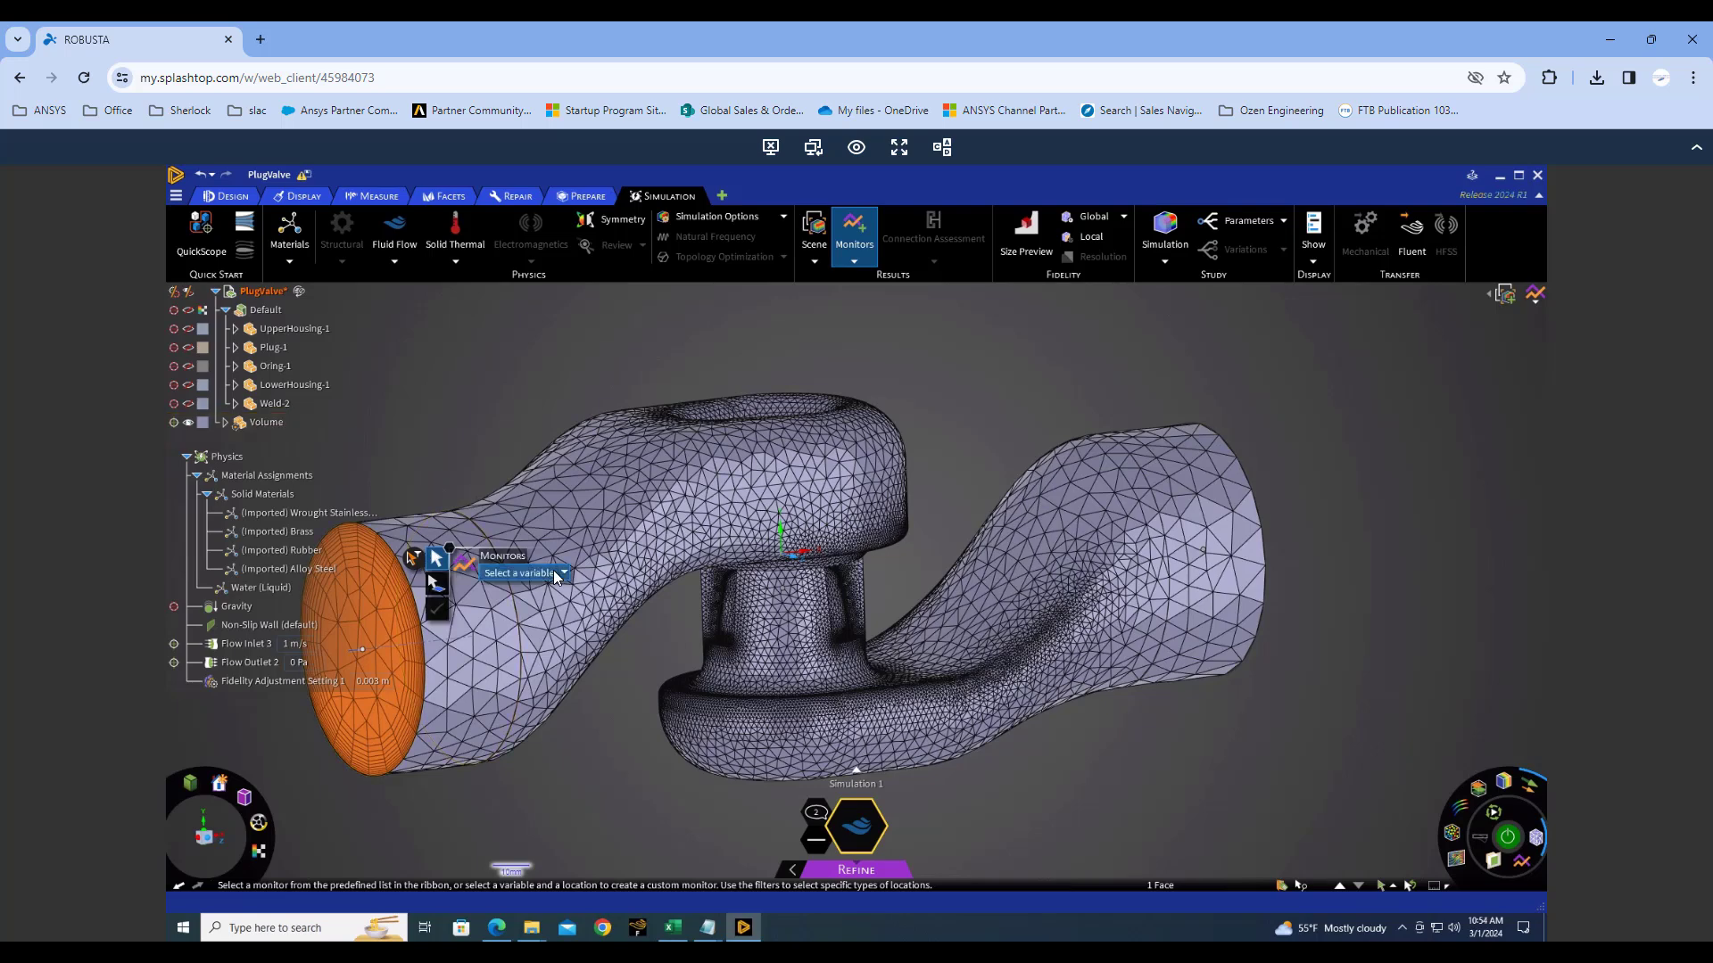
{"action": "left_click", "coordinate": [524, 612]}
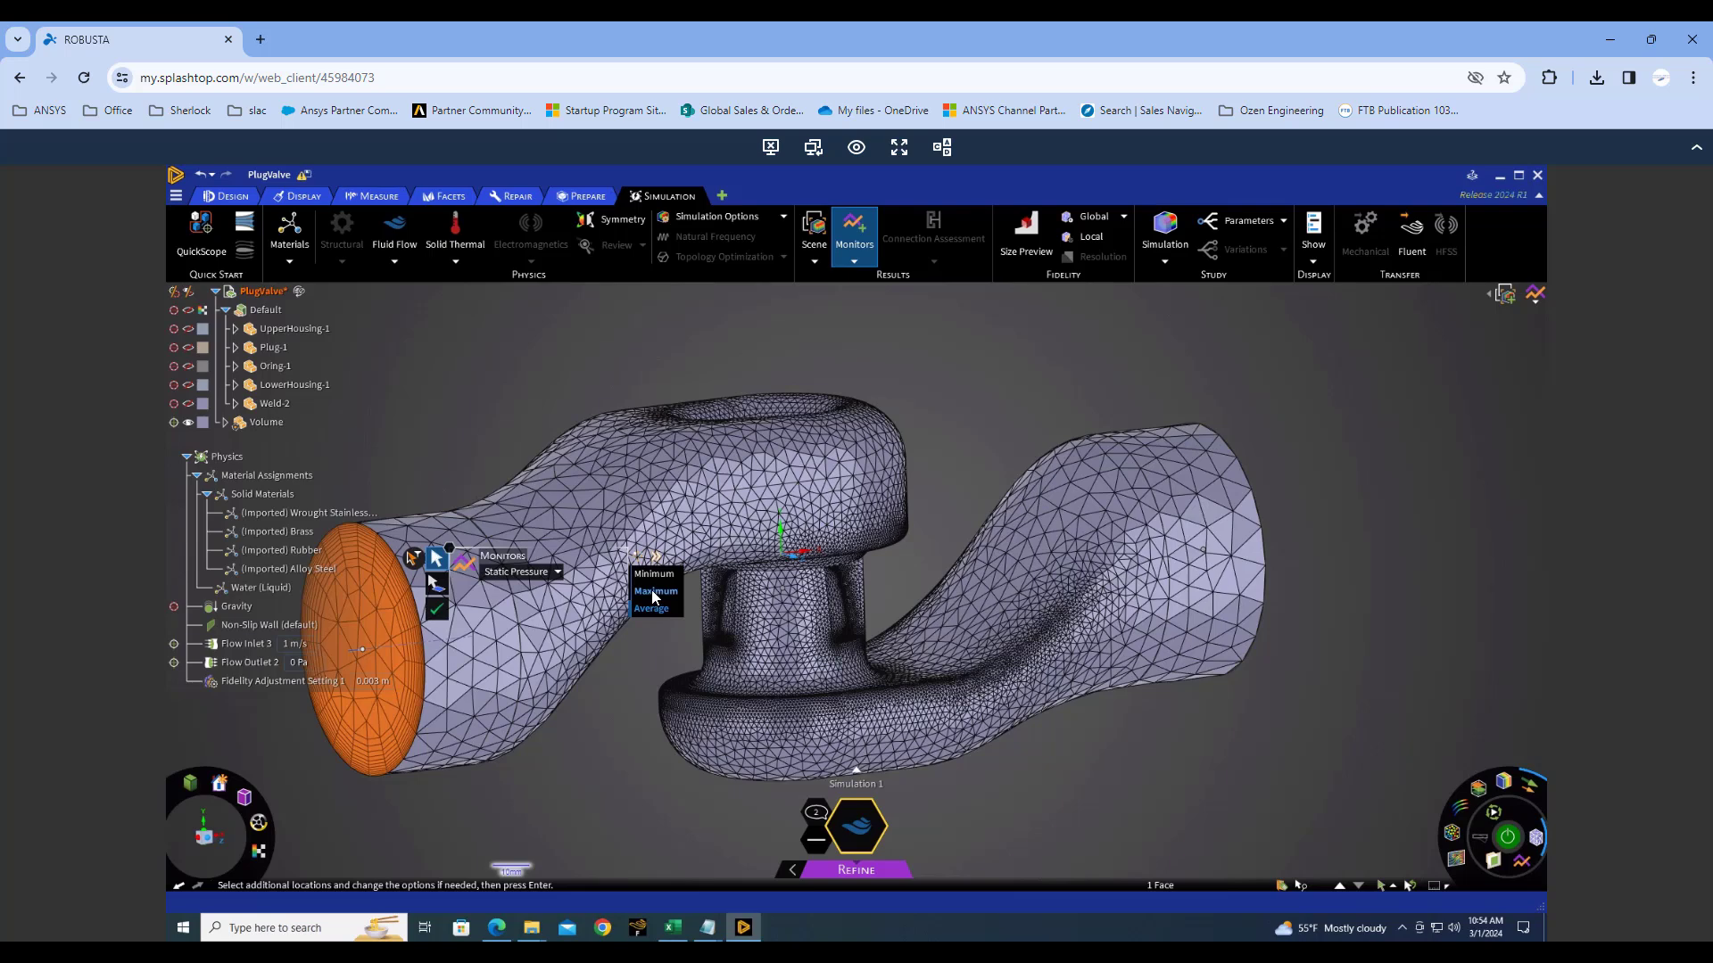
{"action": "left_click", "coordinate": [655, 593]}
{"action": "left_click", "coordinate": [438, 611]}
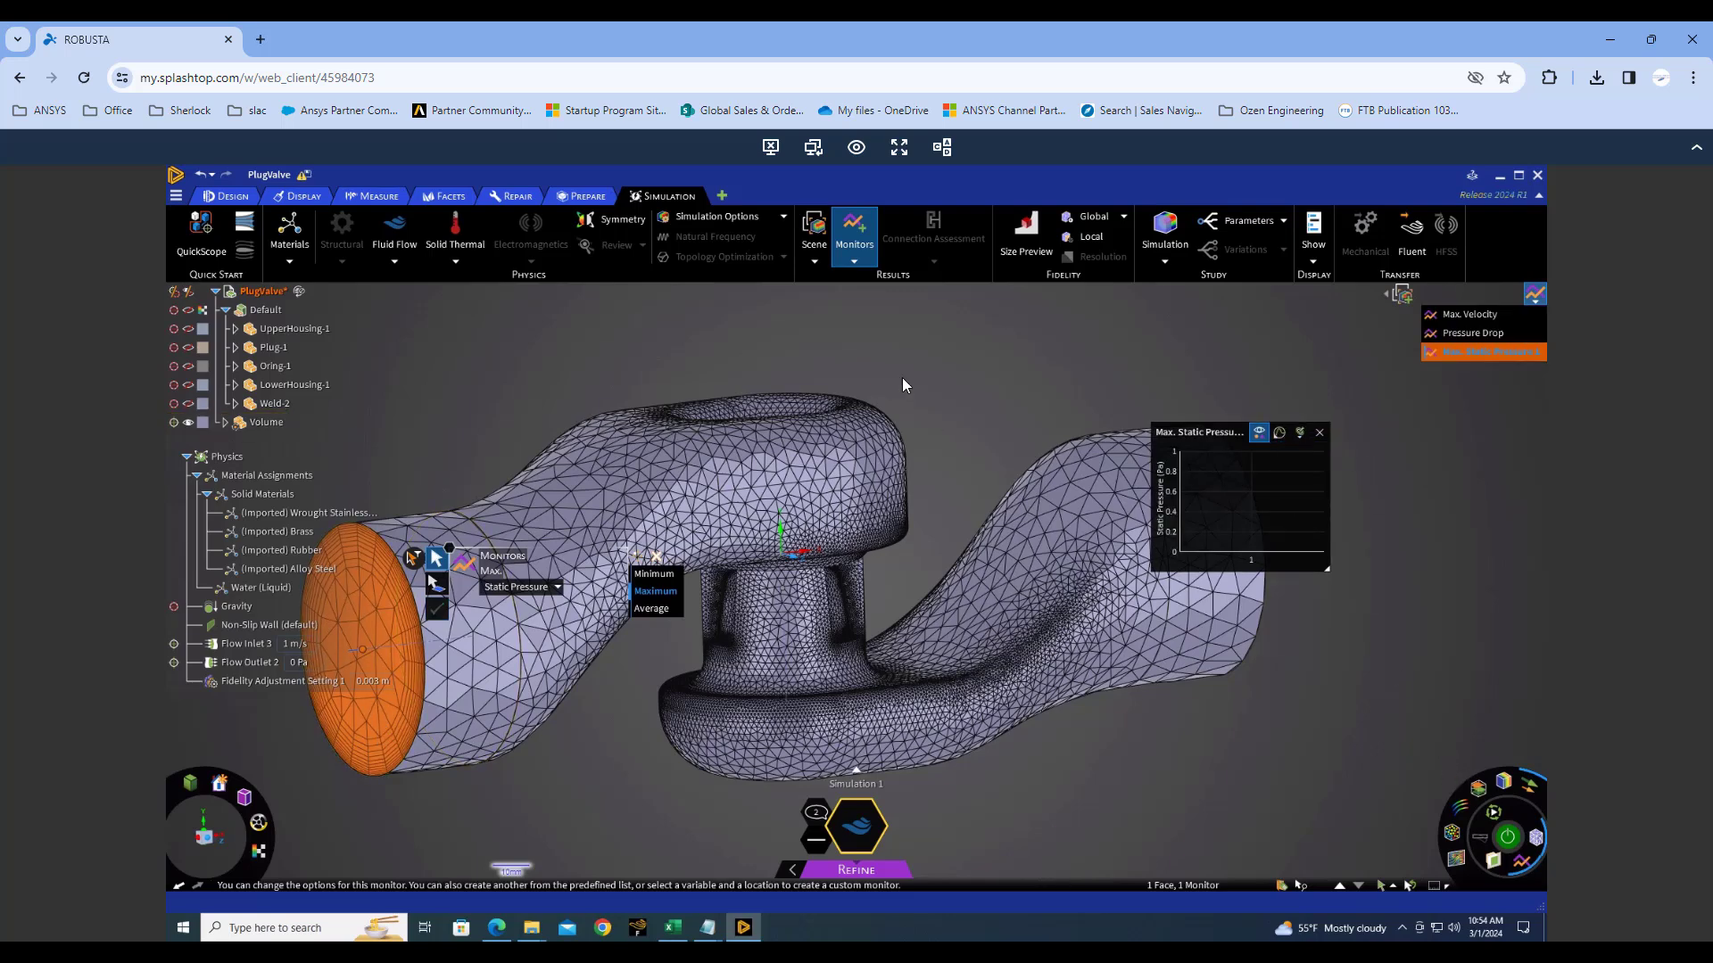
Solve the simulation and display an enlarged iteration plot for the Max. Static Pressure monitor, clear of its chart.
{"action": "left_click", "coordinate": [1508, 843]}
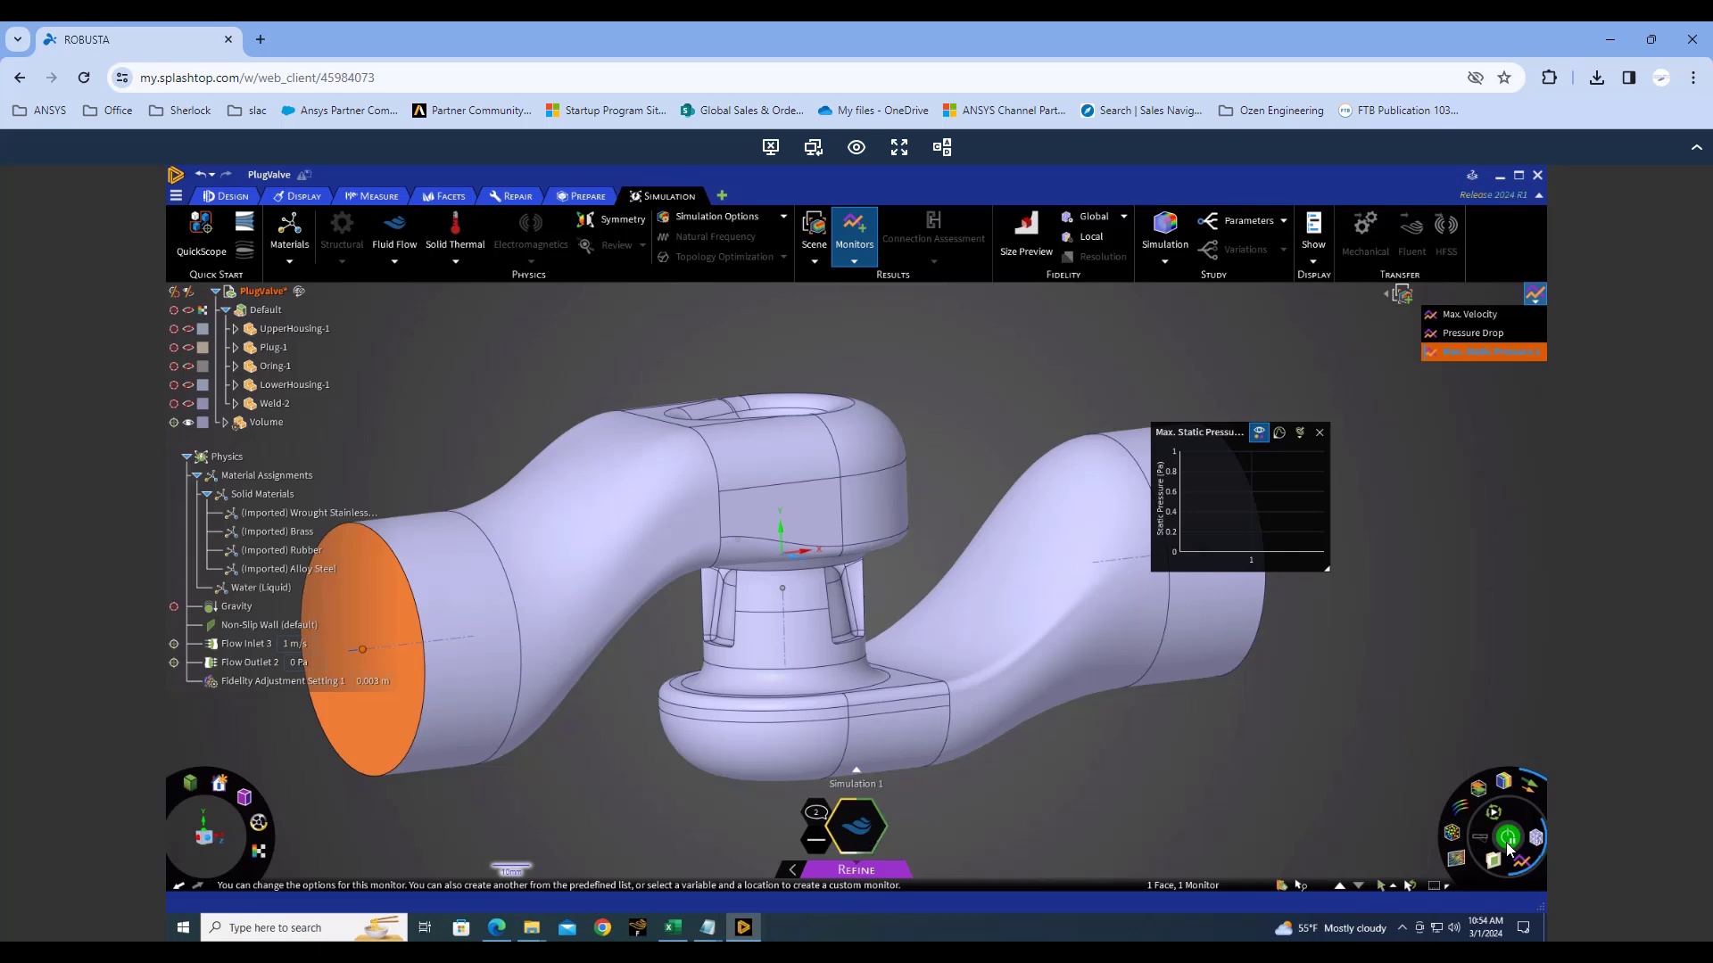
{"action": "left_click", "coordinate": [1299, 435]}
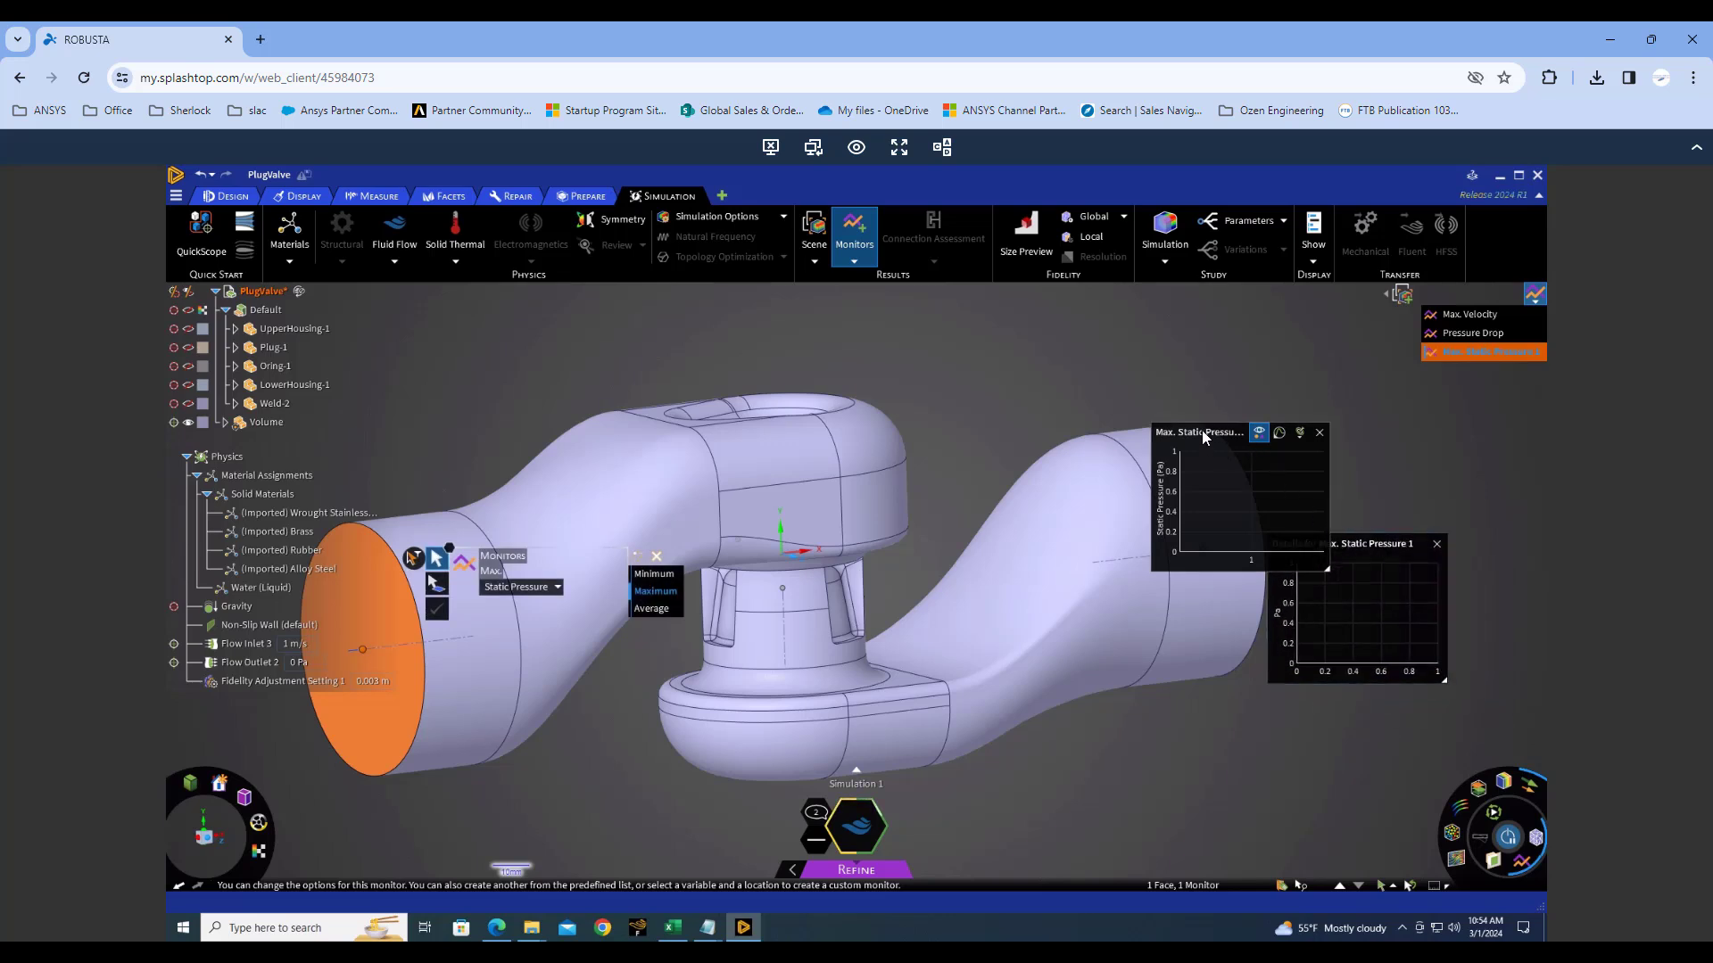
{"action": "left_click_drag", "start_coordinate": [1214, 393], "coordinate": [1225, 333]}
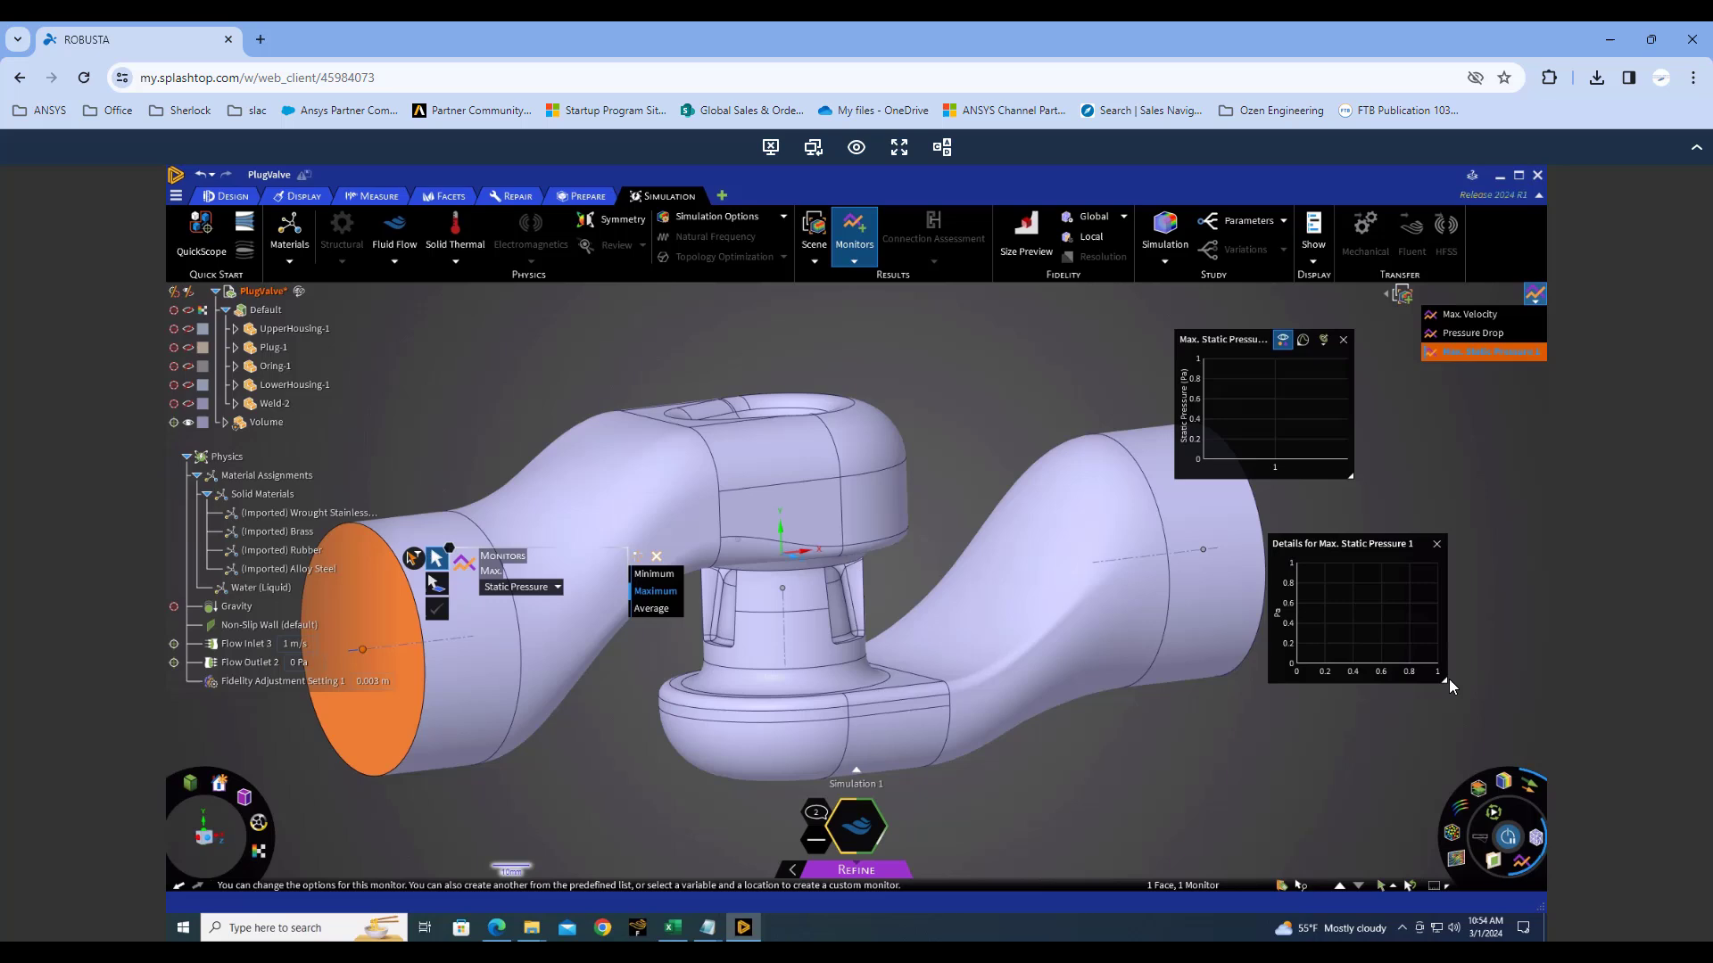
{"action": "left_click_drag", "start_coordinate": [1445, 682], "coordinate": [1543, 781]}
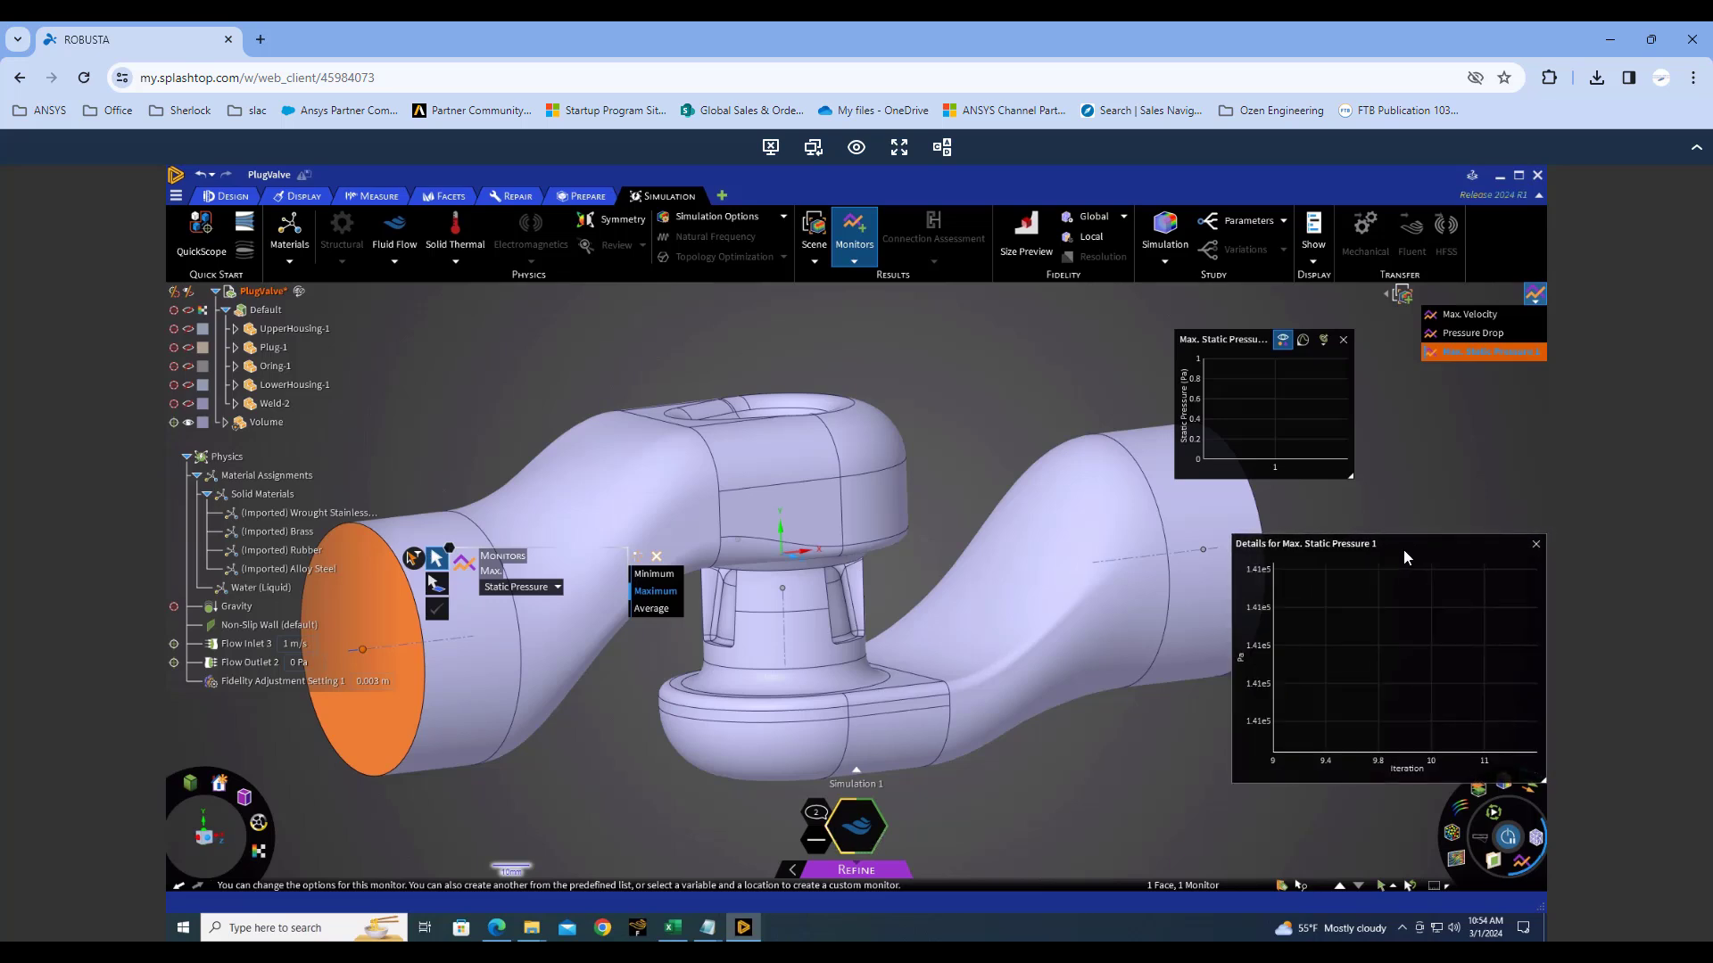
{"action": "left_click_drag", "start_coordinate": [1400, 543], "coordinate": [1363, 524]}
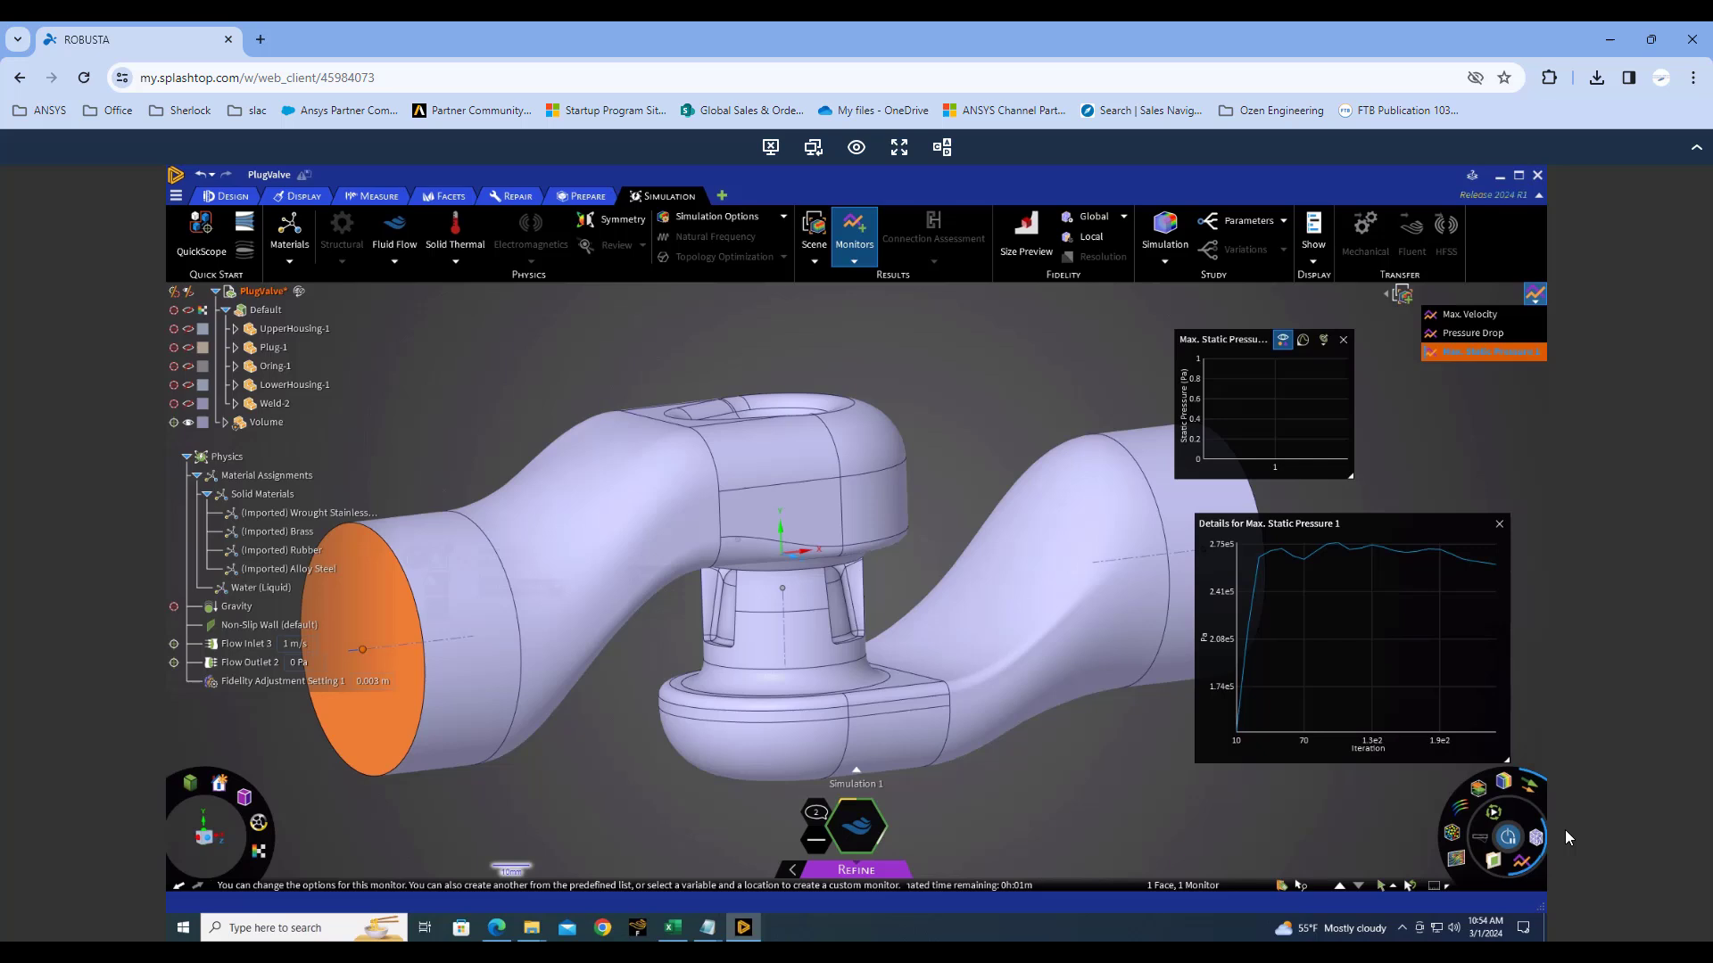
{"action": "mouse_move", "coordinate": [1521, 775]}
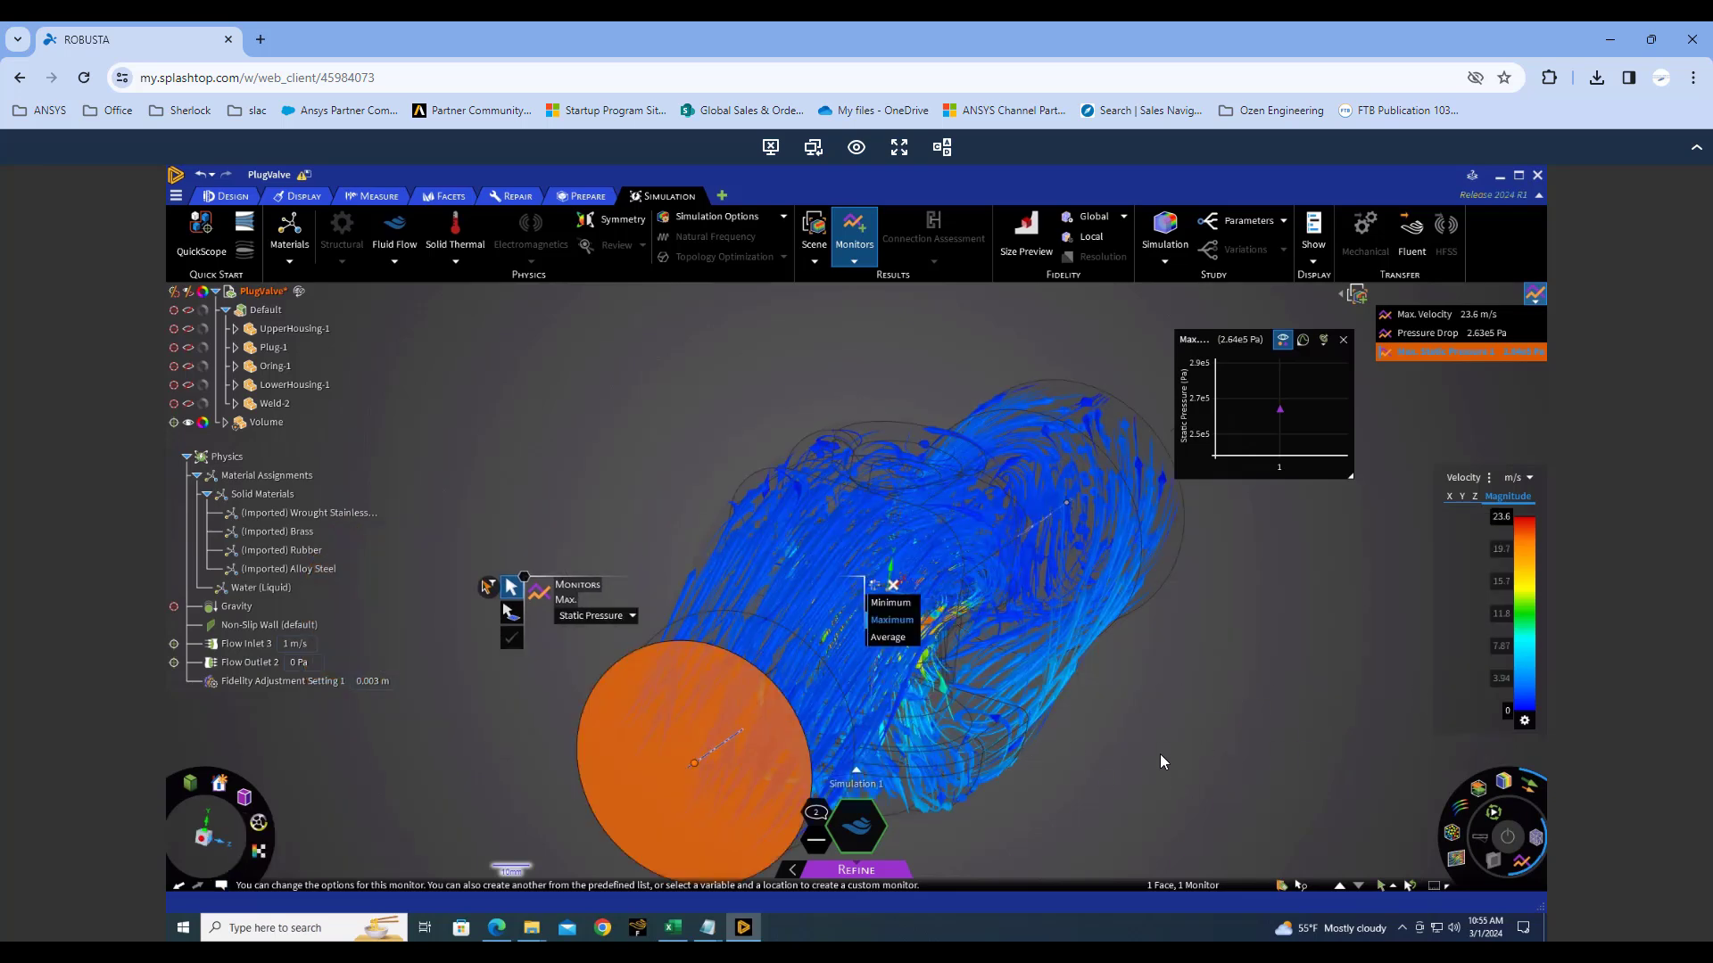
Leave the monitor tool, examine the velocity streamlines from several sides and around the plug, and close the static pressure chart.
{"action": "key", "text": "Escape"}
{"action": "key", "text": "Escape"}
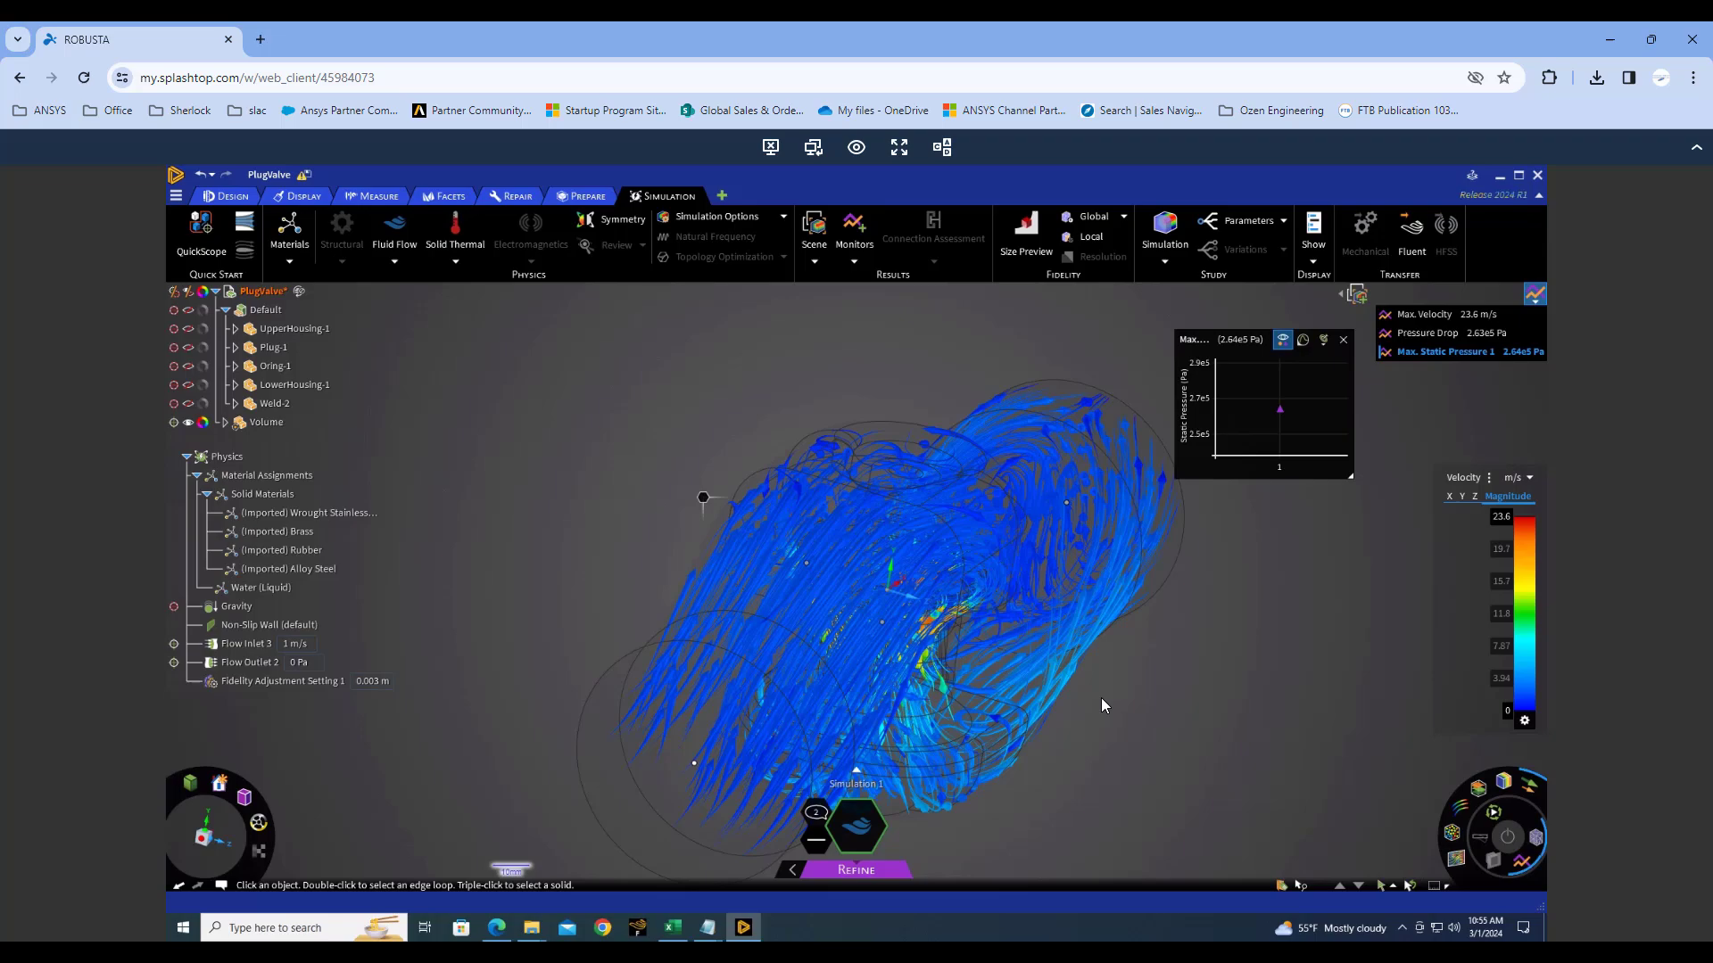
{"action": "middle_click_drag", "start_coordinate": [1101, 698], "coordinate": [603, 740]}
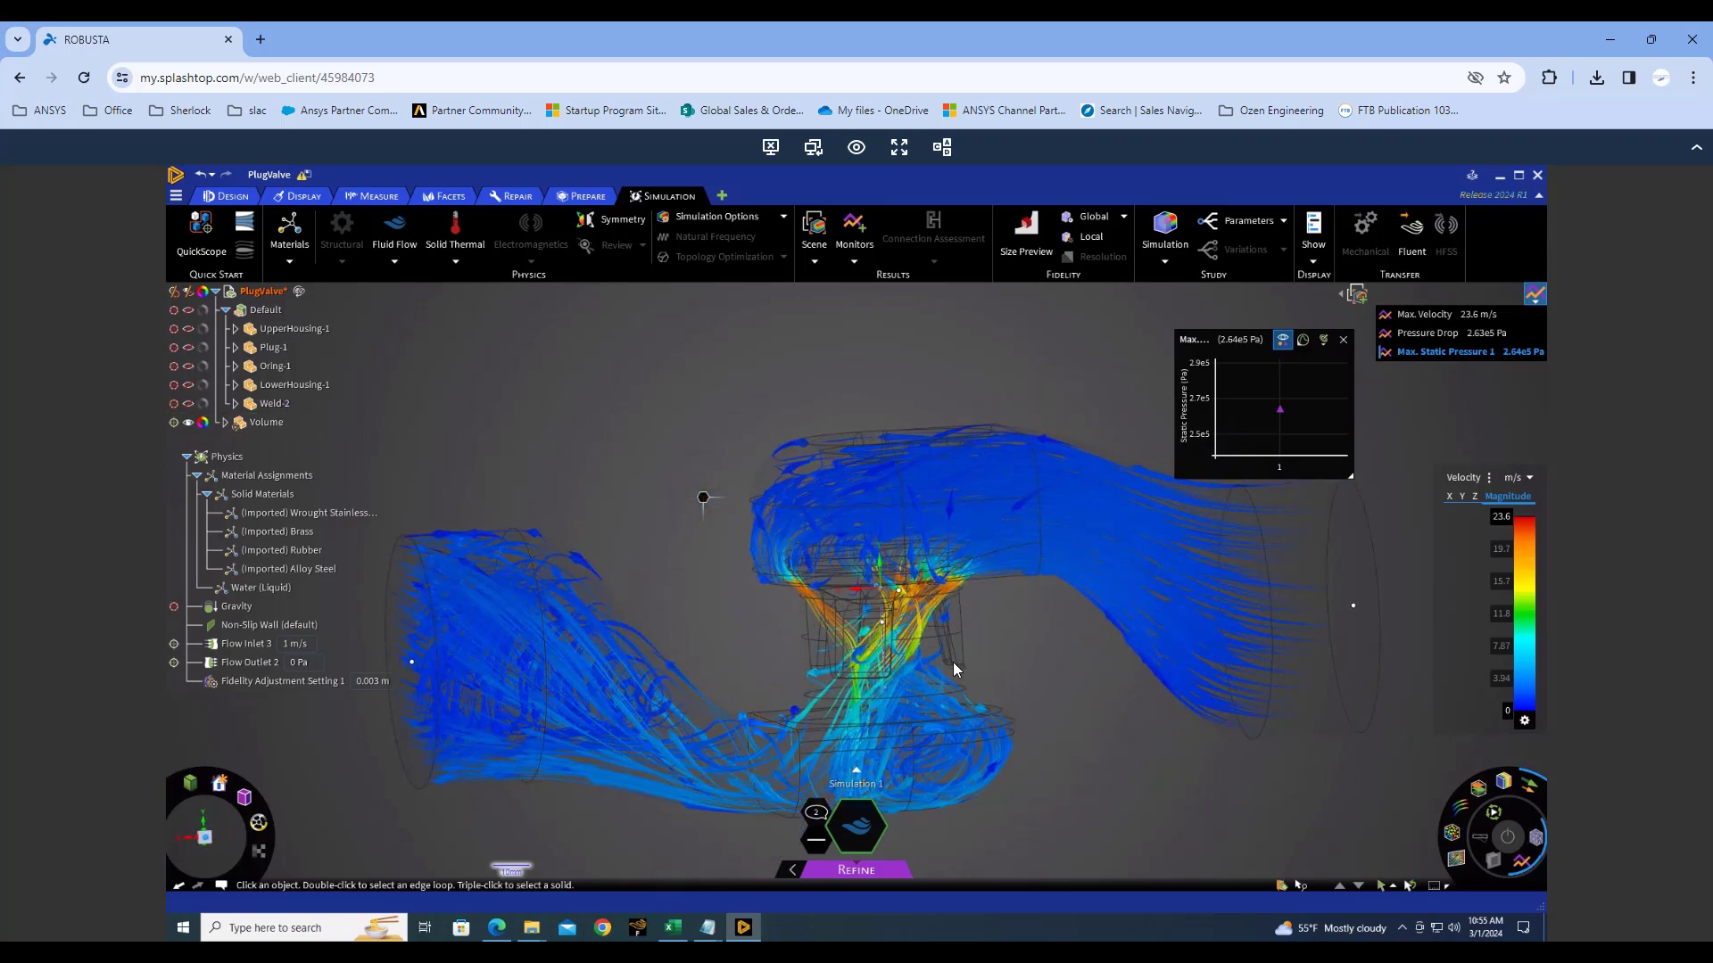
{"action": "middle_click_drag", "start_coordinate": [952, 662], "coordinate": [629, 705]}
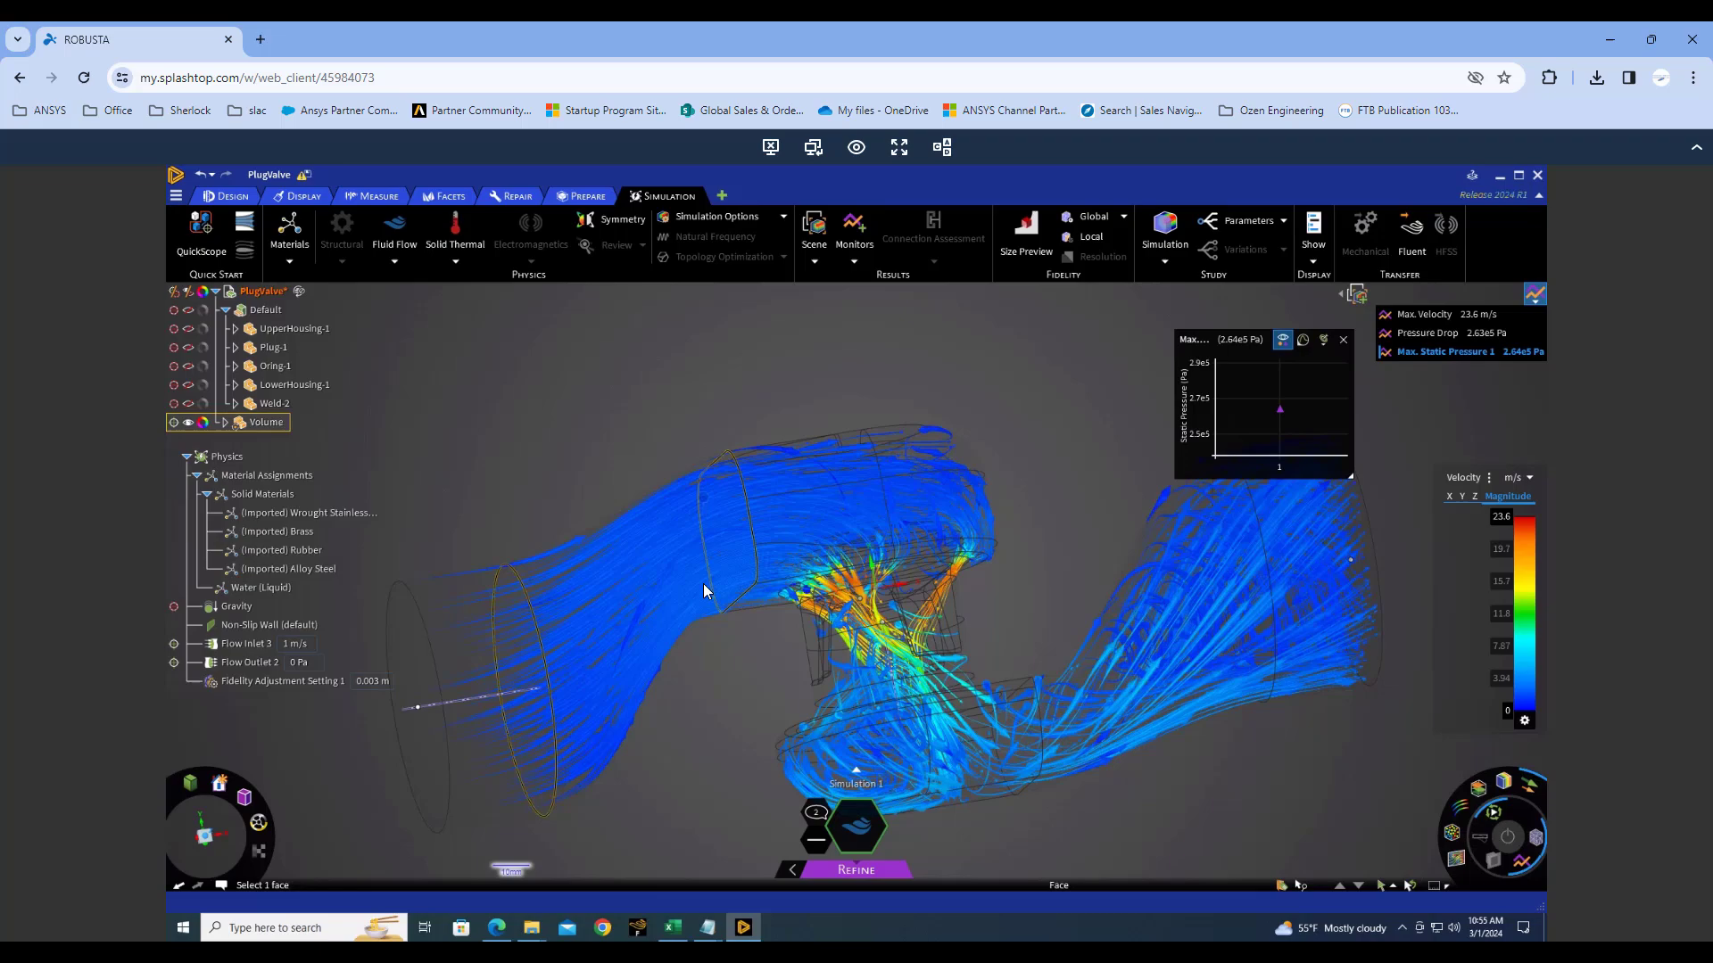
{"action": "left_click", "coordinate": [889, 557]}
{"action": "scroll", "coordinate": [887, 634], "scroll_direction": "down", "scroll_amount": 3}
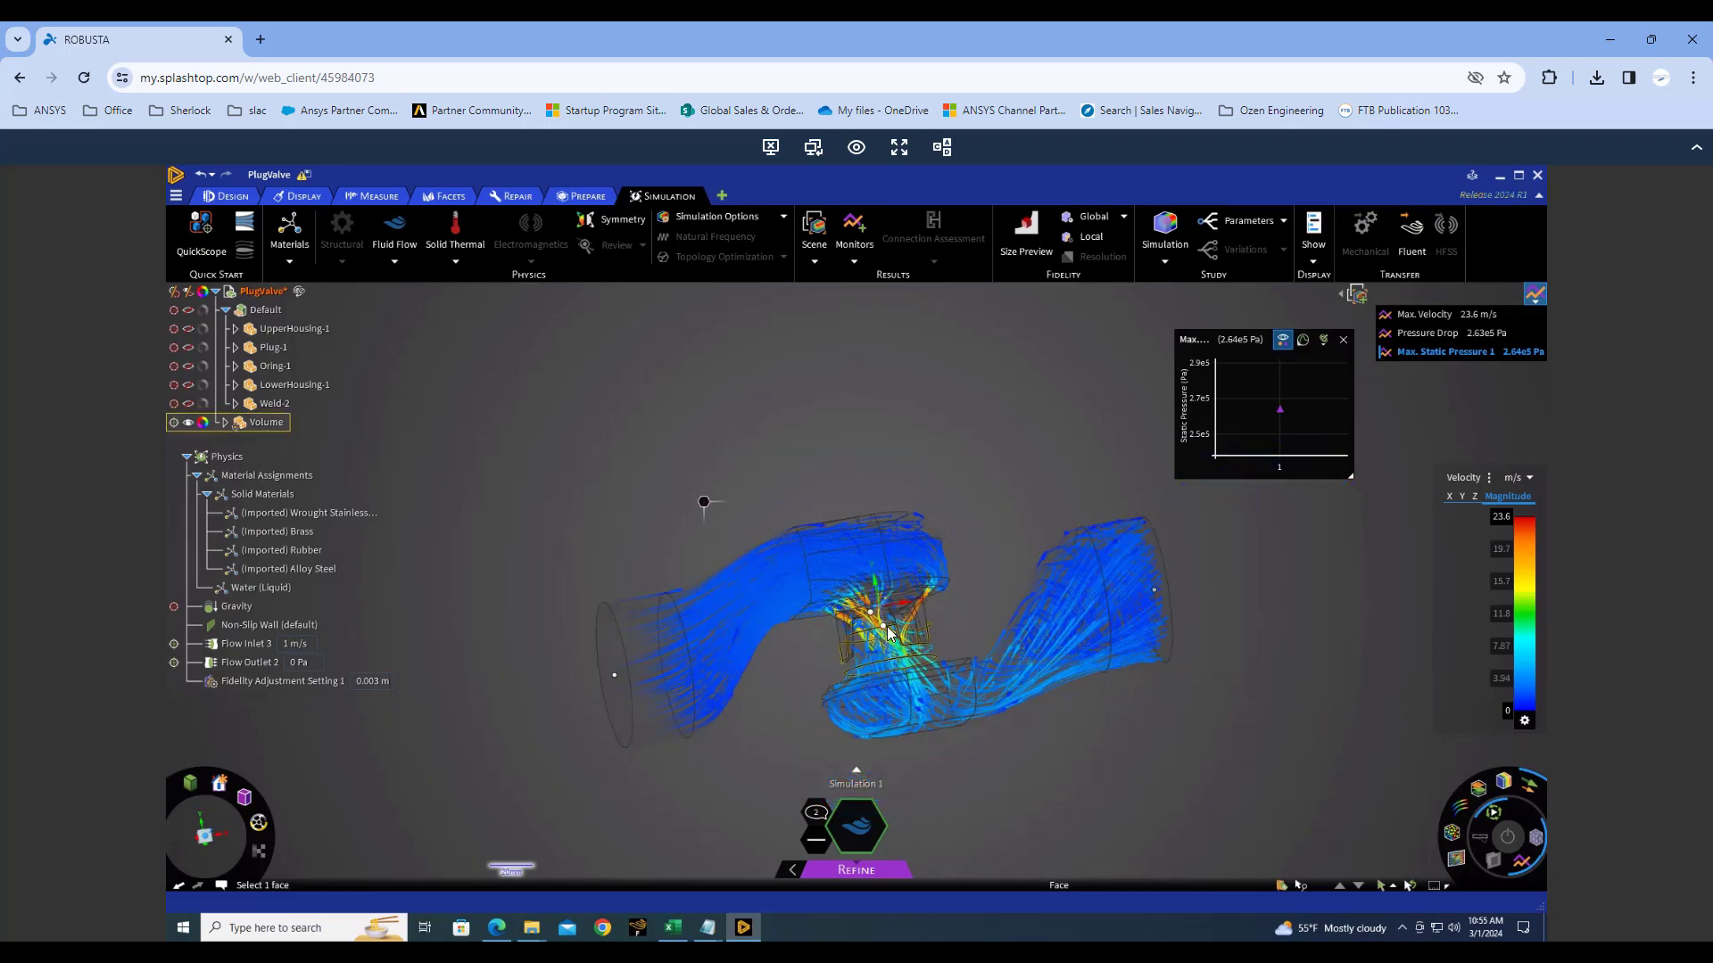
{"action": "scroll", "coordinate": [888, 634], "scroll_direction": "up", "scroll_amount": 2}
{"action": "left_click", "coordinate": [888, 635]}
{"action": "scroll", "coordinate": [885, 643], "scroll_direction": "up", "scroll_amount": 5}
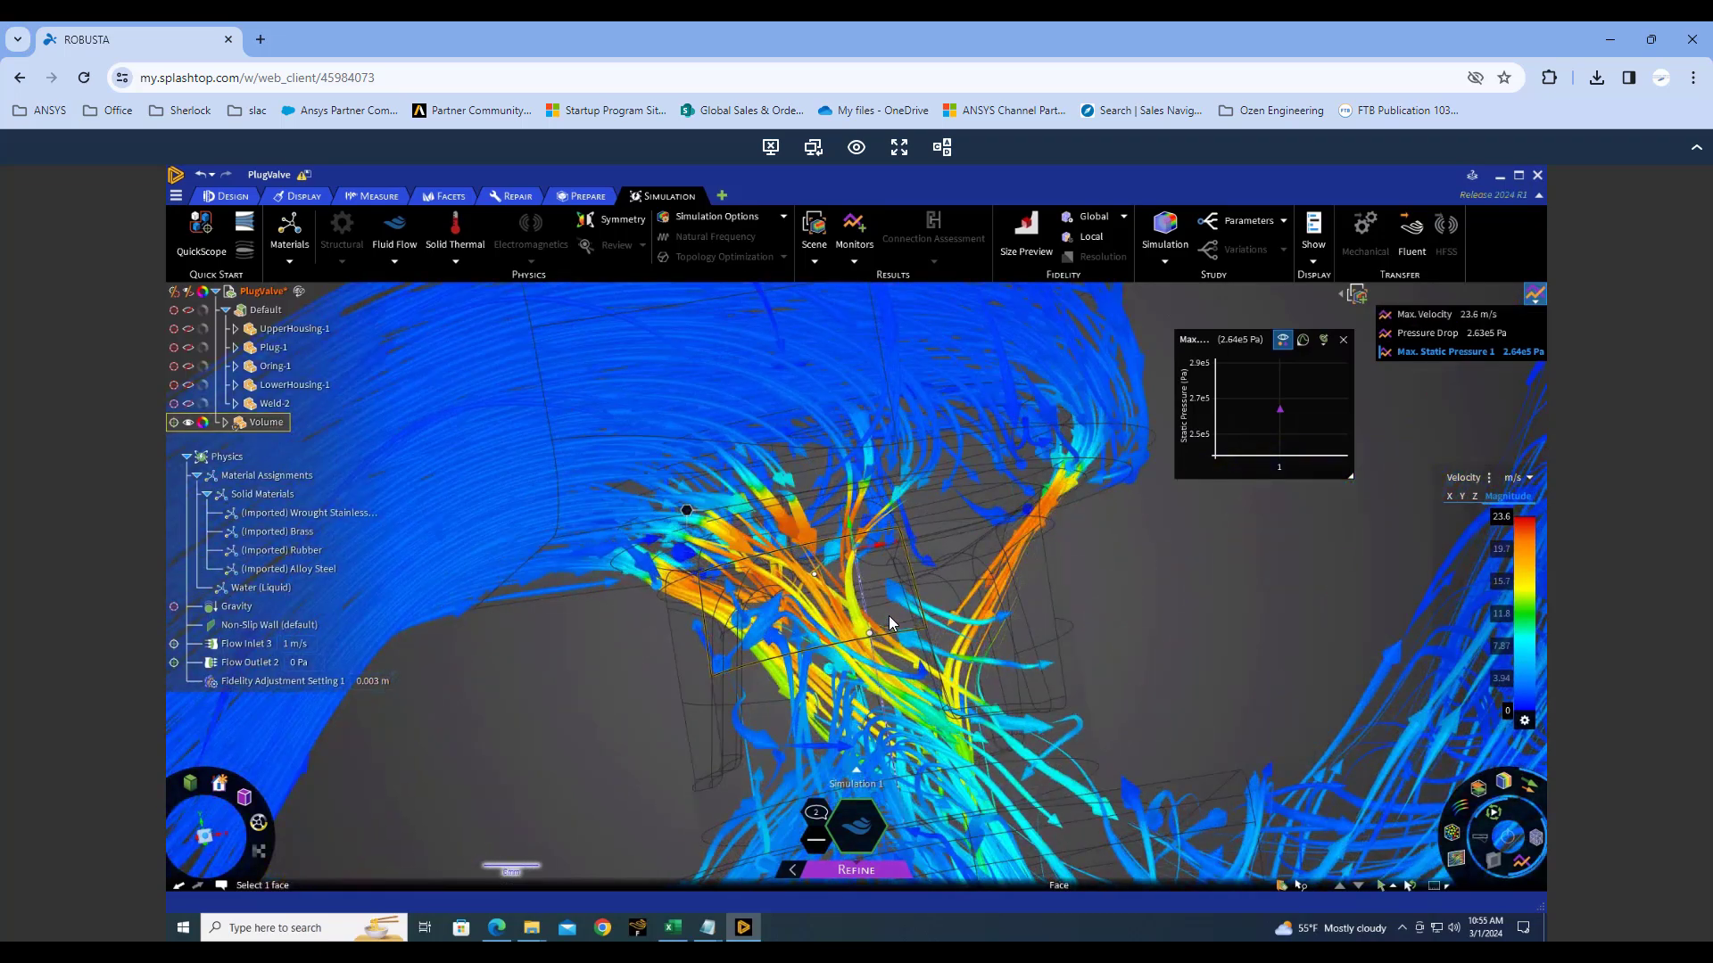
{"action": "middle_click_drag", "start_coordinate": [881, 653], "coordinate": [912, 582], "text": "ctrl"}
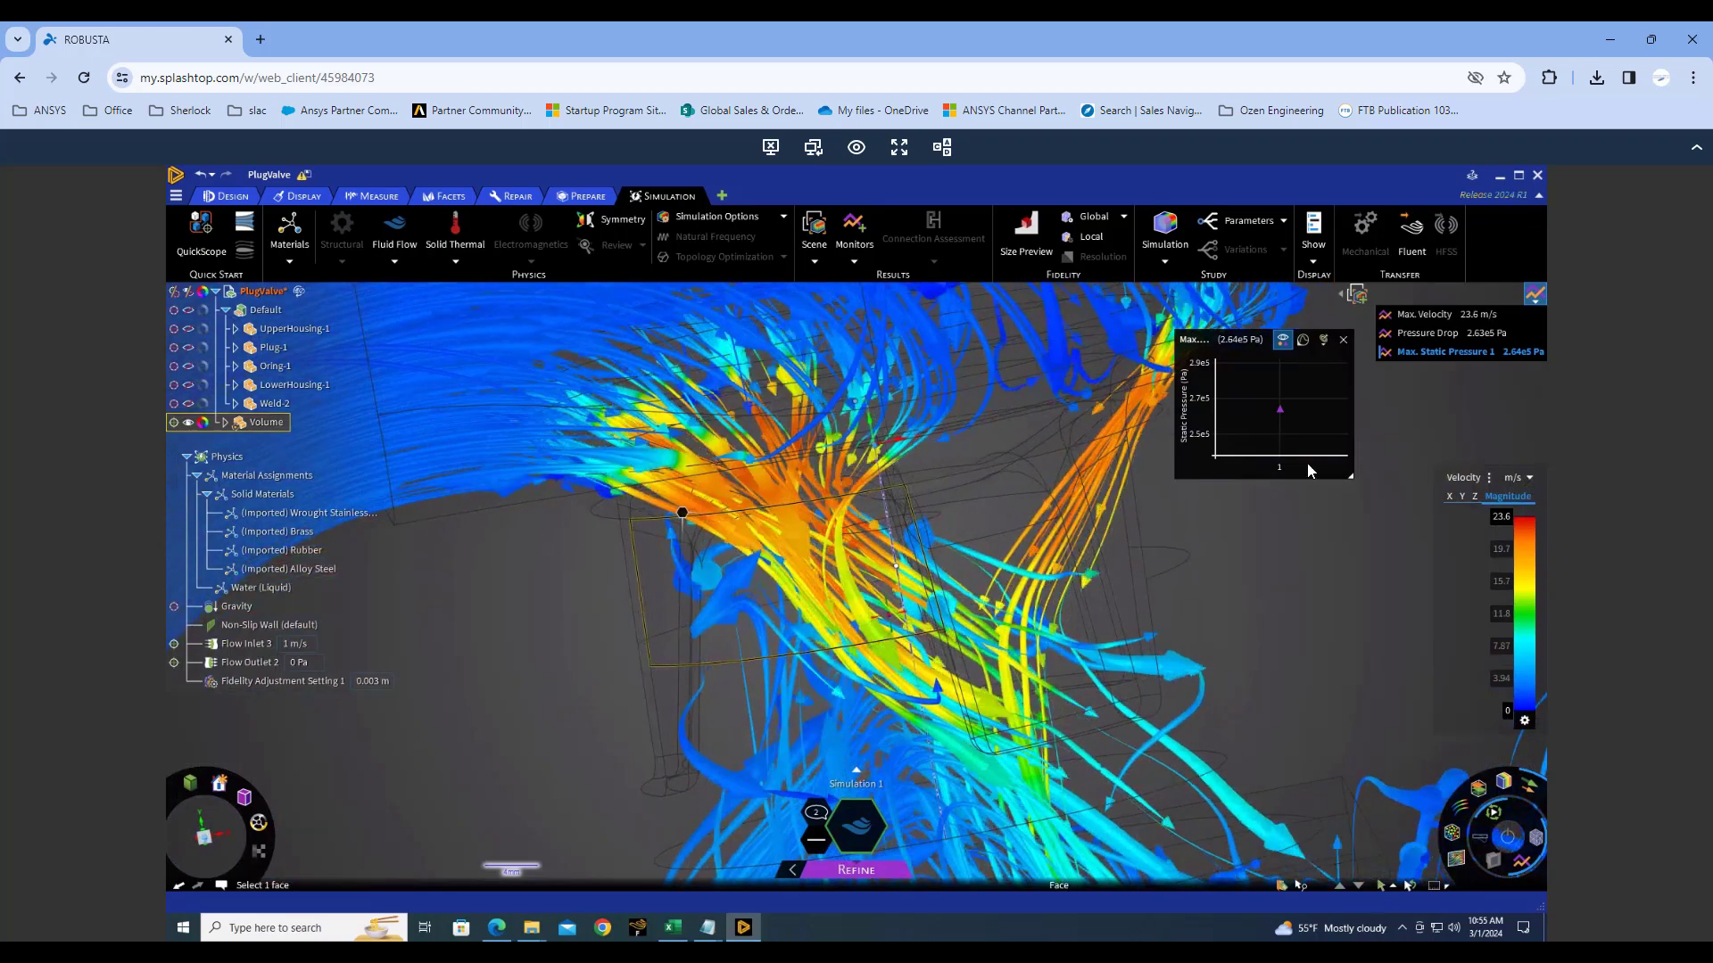
{"action": "left_click", "coordinate": [1342, 339]}
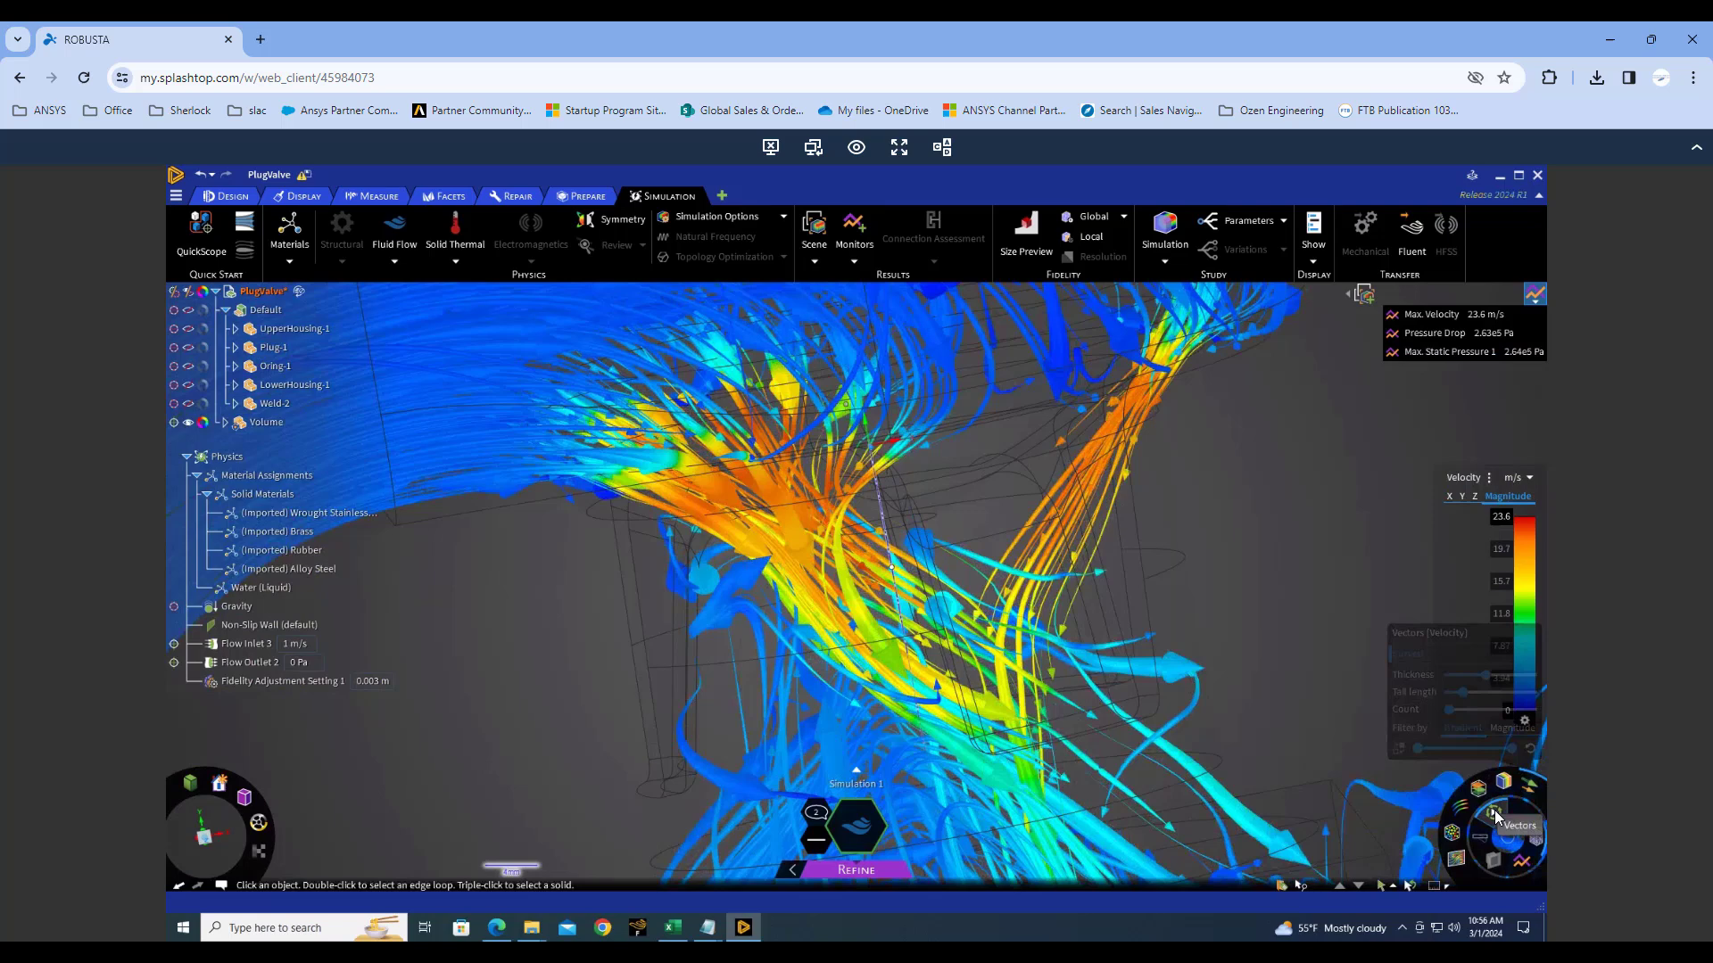
Review the stopping criteria, then enable the convergence settings and the meshing method option with Tetrahedra mesh for the Refine fluid flow.
{"action": "left_click", "coordinate": [784, 220]}
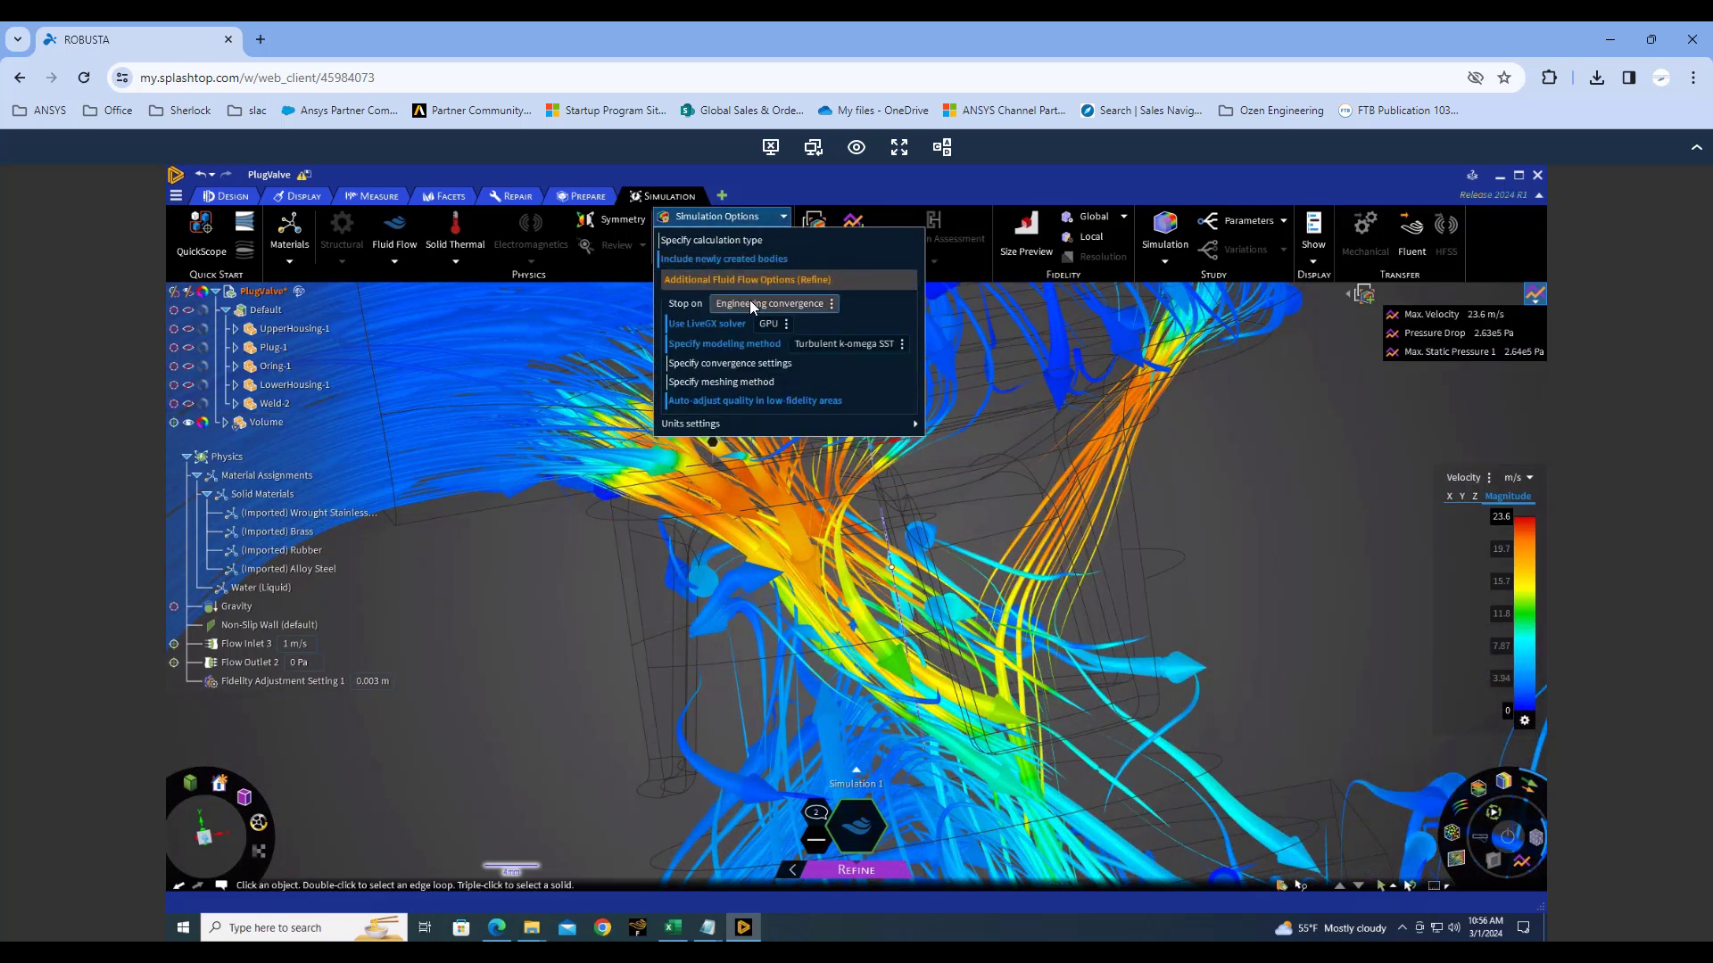
{"action": "left_click", "coordinate": [833, 305]}
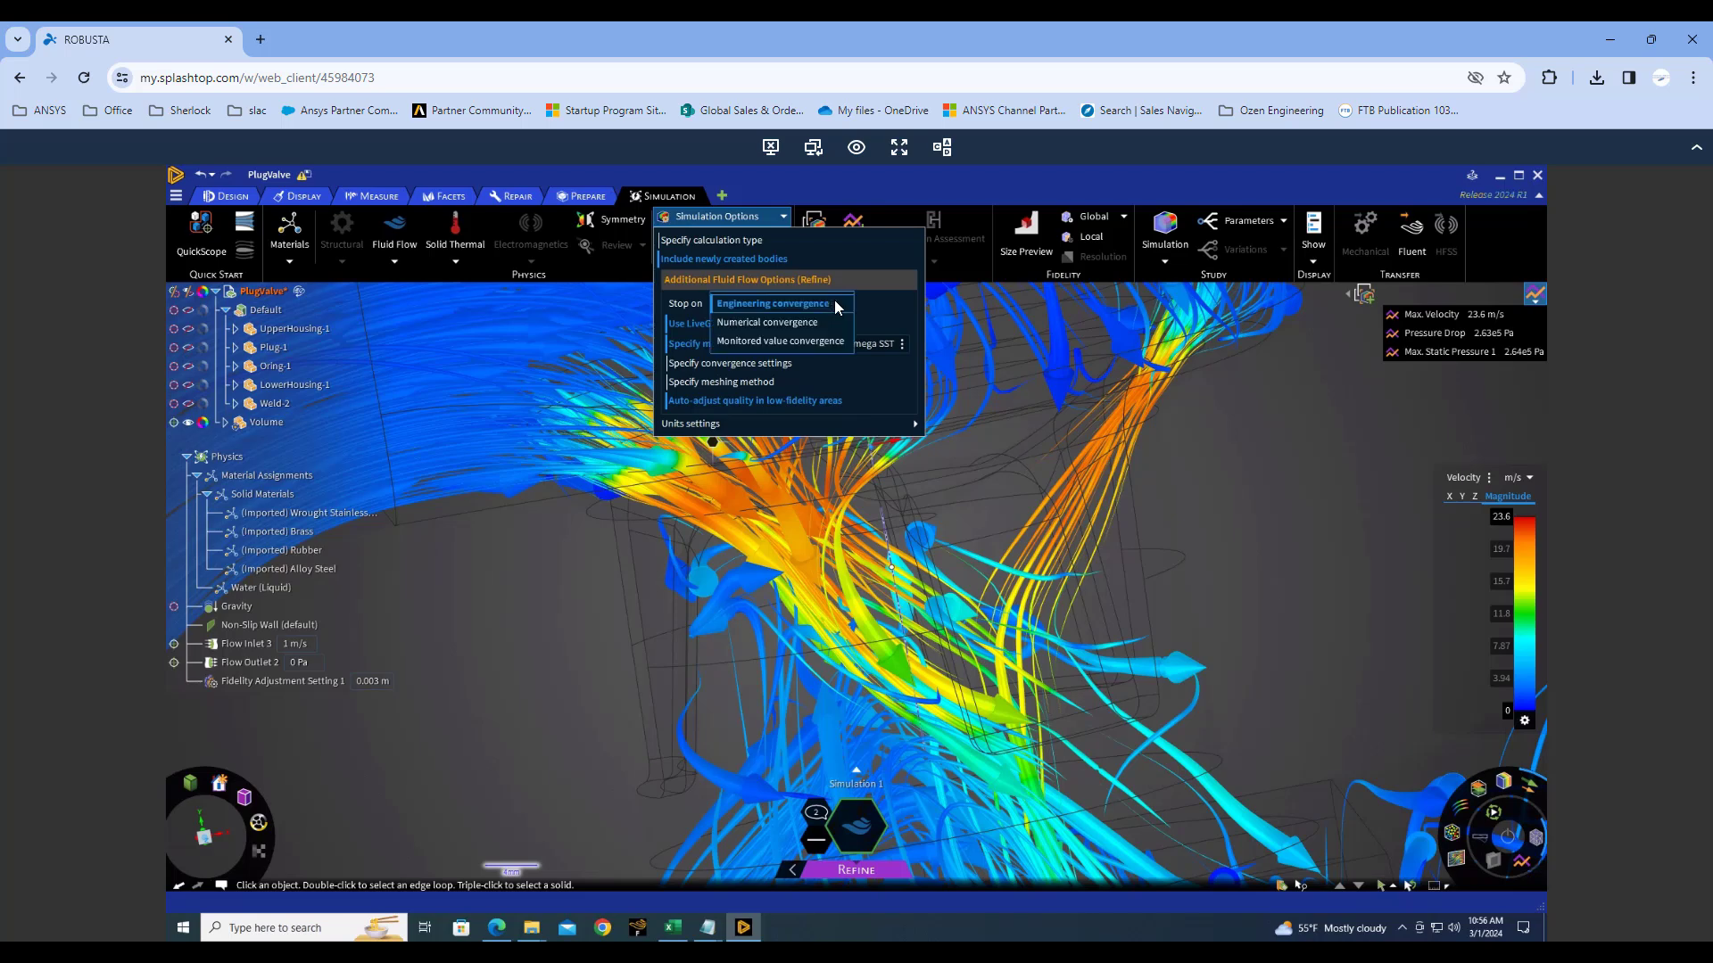
{"action": "left_click", "coordinate": [744, 365]}
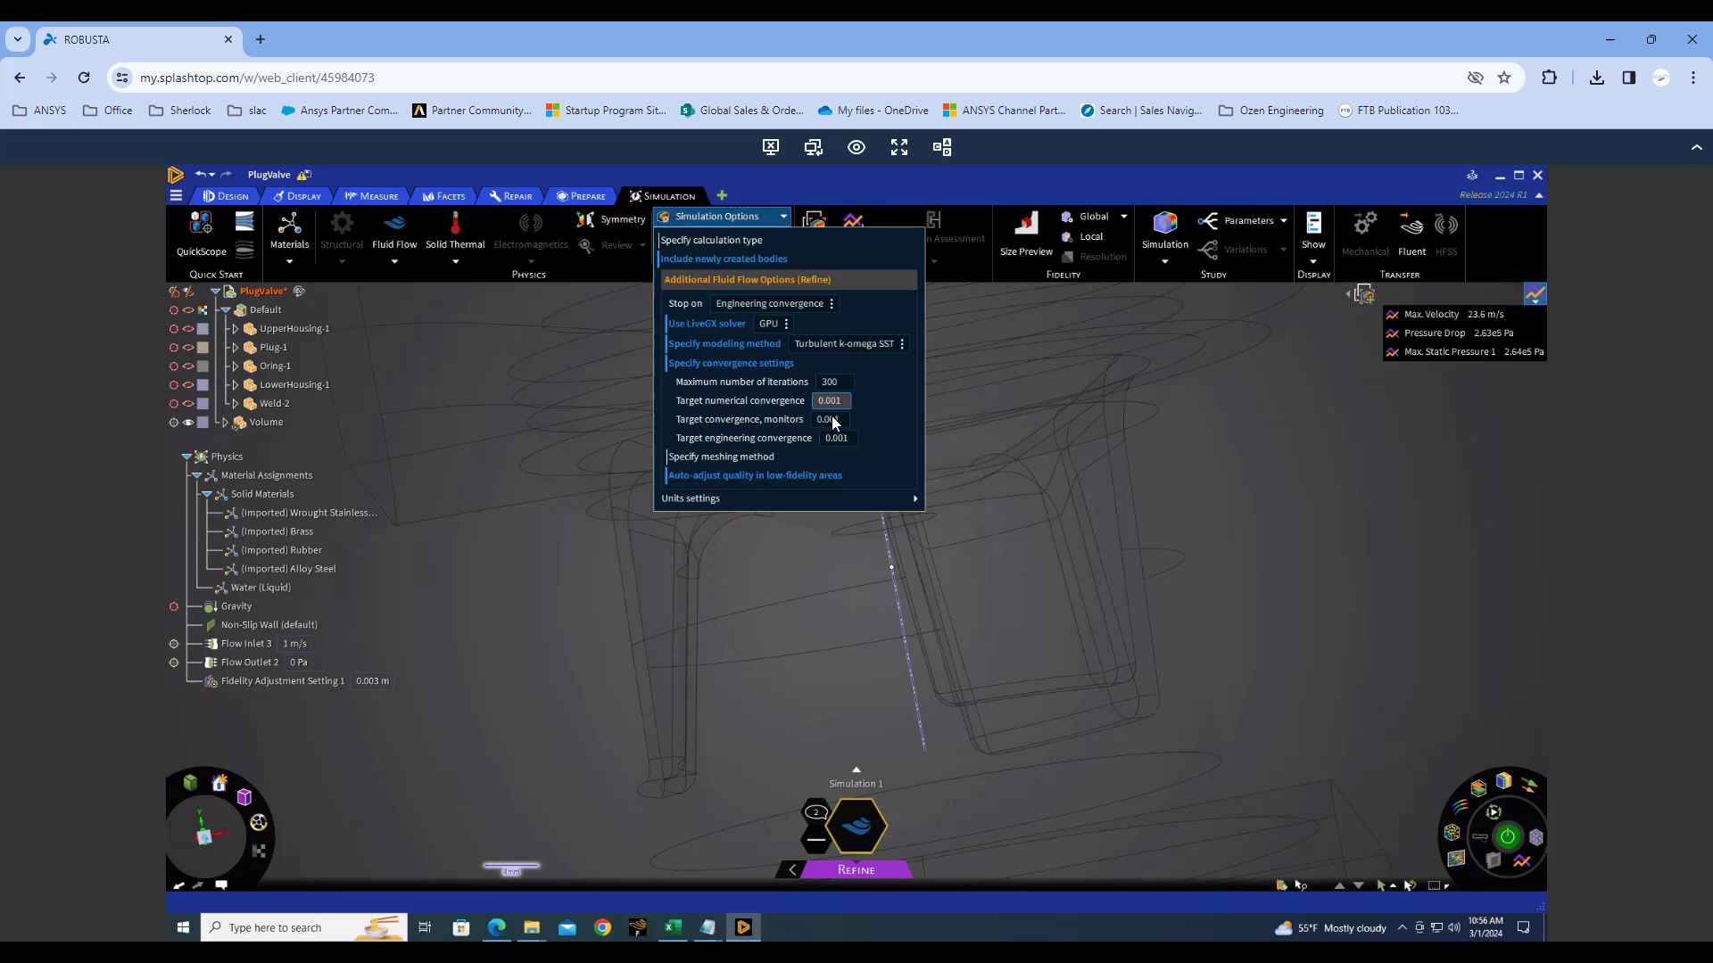
{"action": "left_click", "coordinate": [737, 458]}
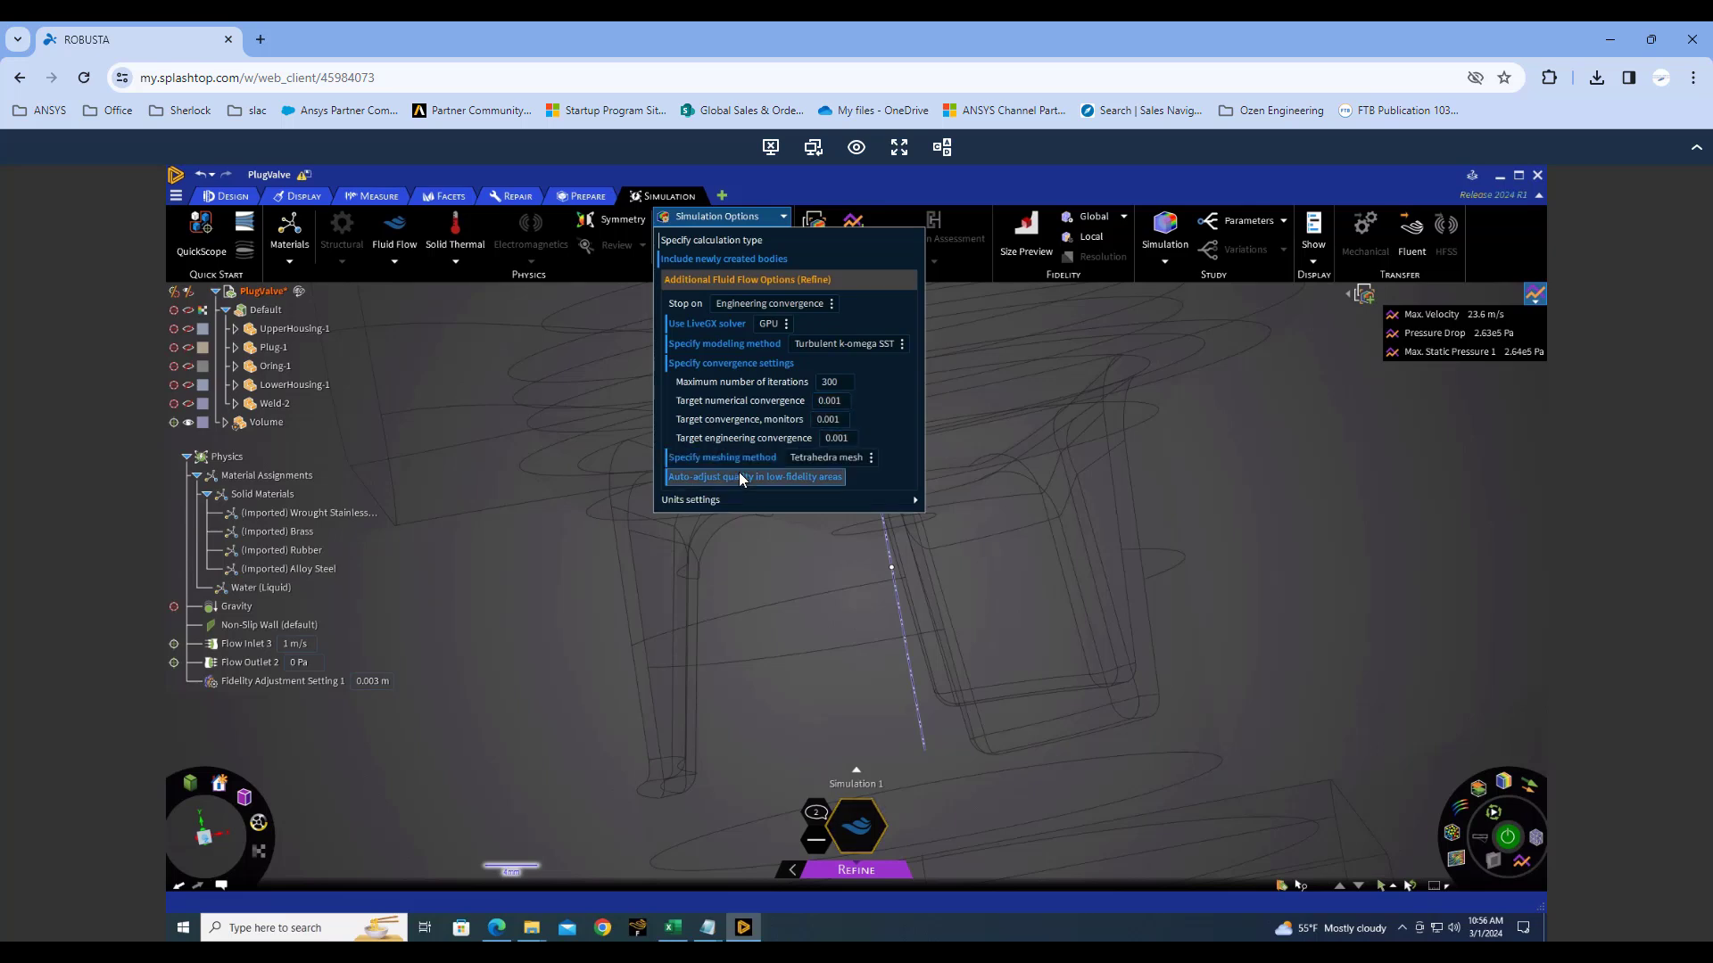
{"action": "left_click", "coordinate": [871, 457]}
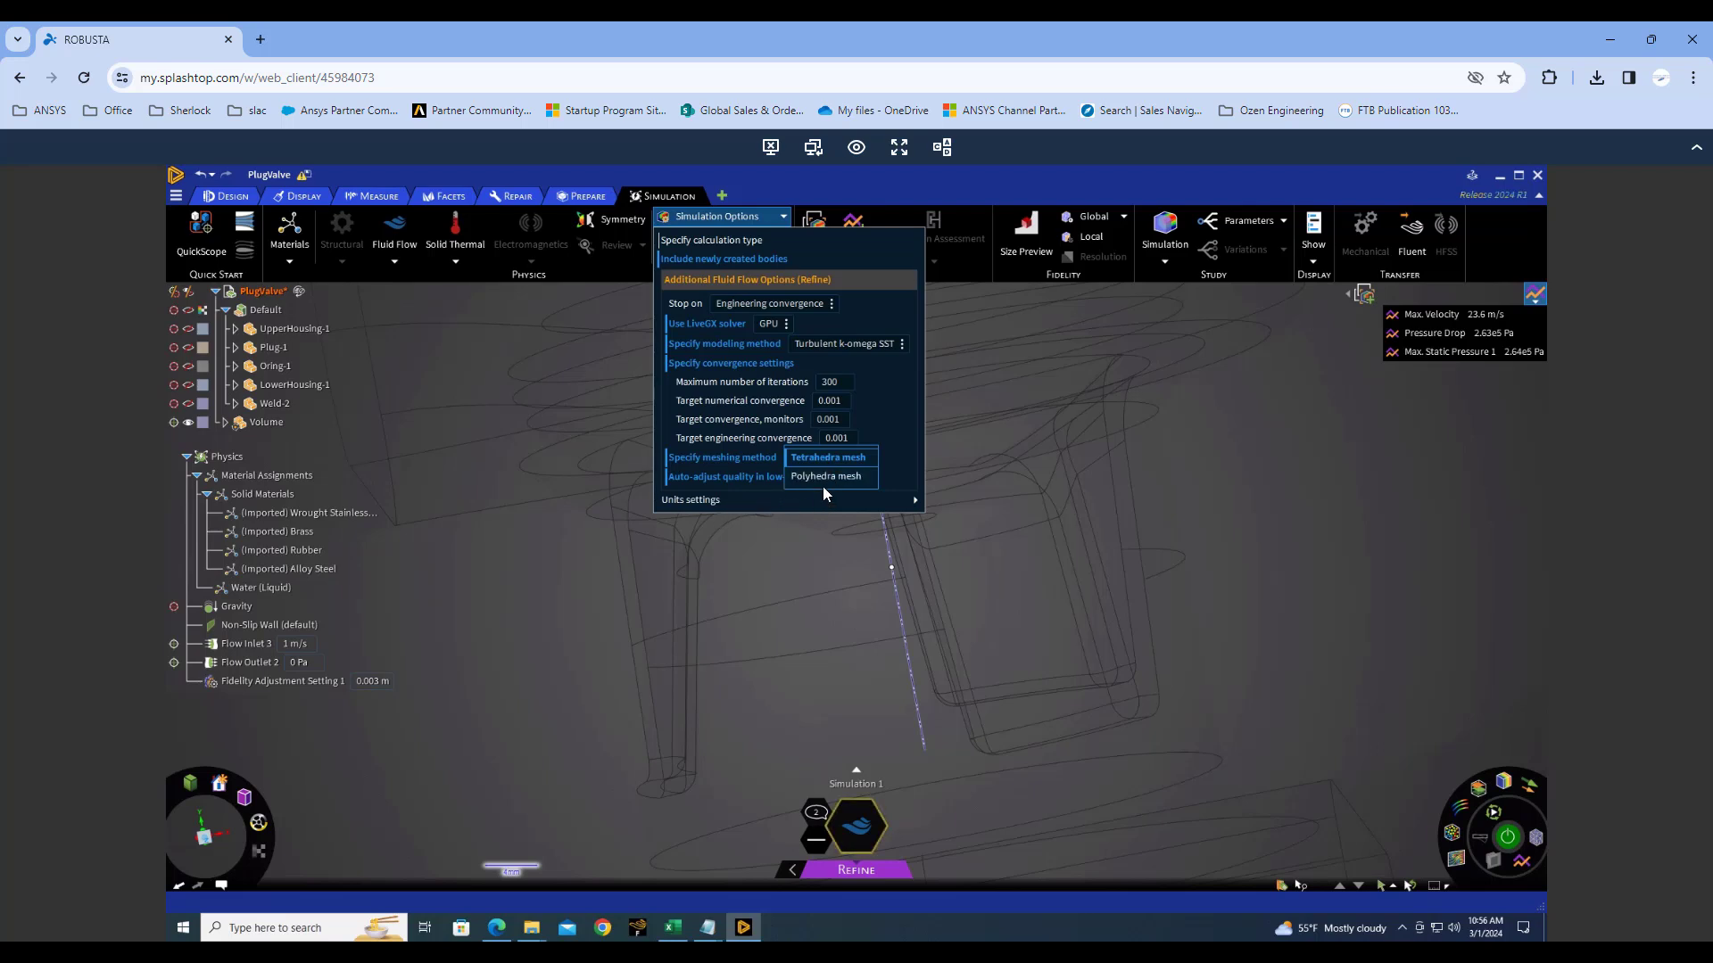
{"action": "left_click", "coordinate": [751, 541]}
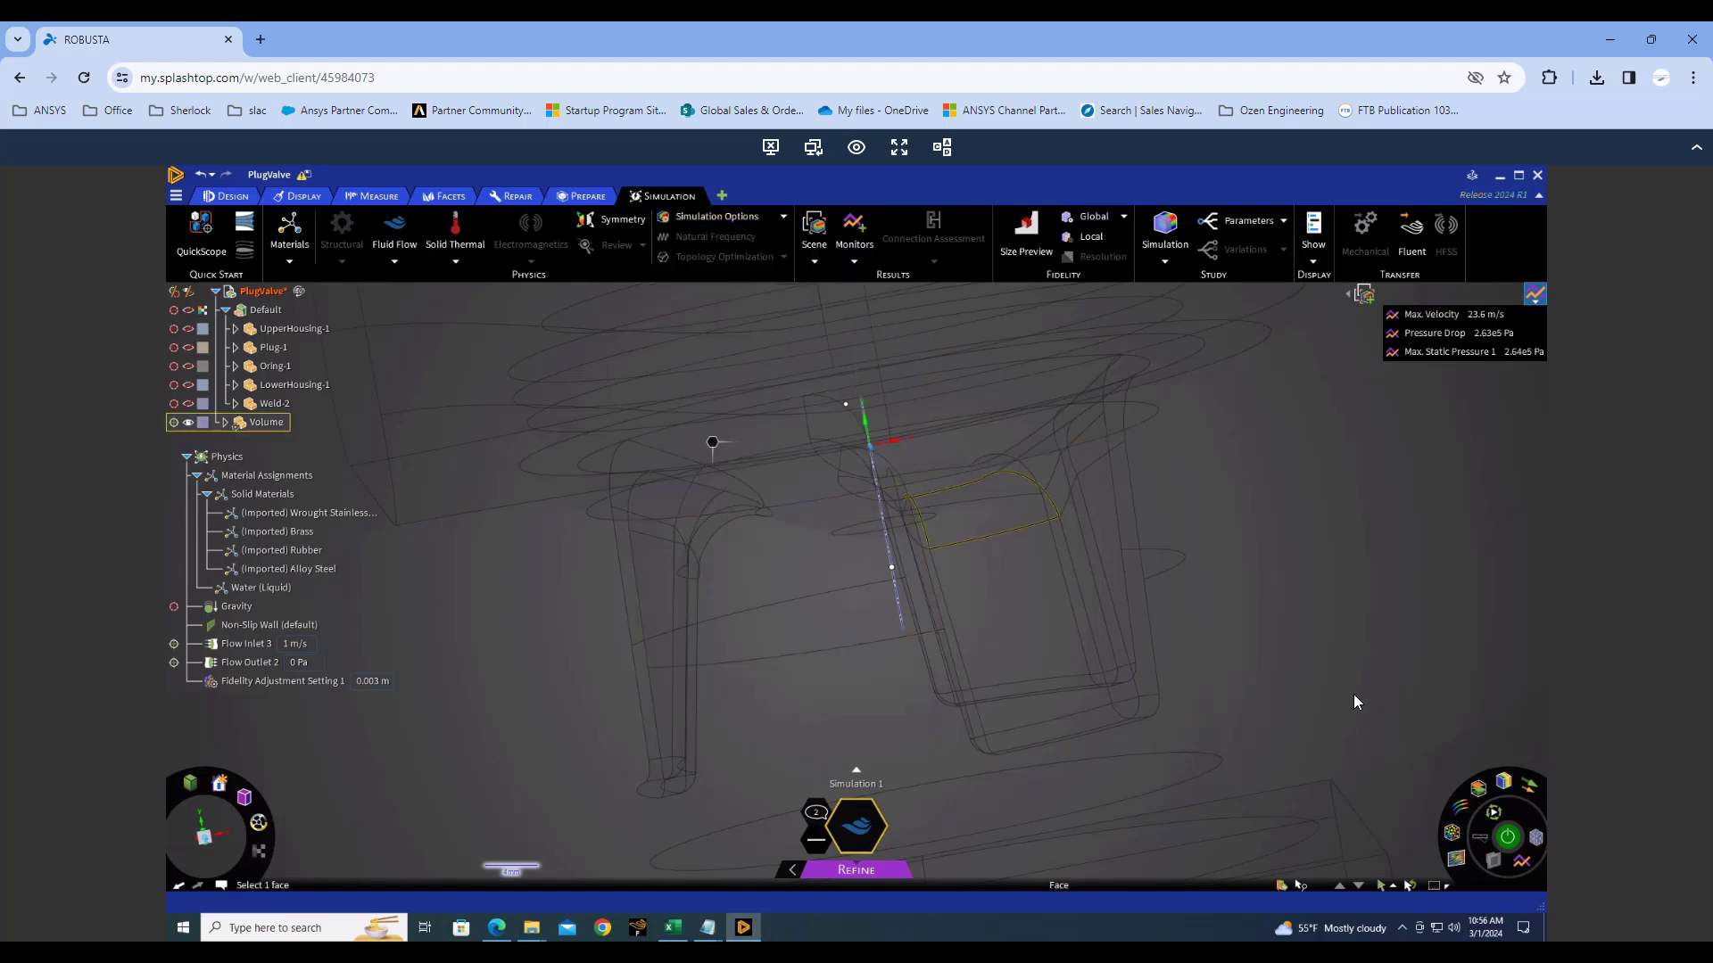
Check the result display options and solve the simulation again with the updated fluid flow options.
{"action": "left_click", "coordinate": [1526, 787]}
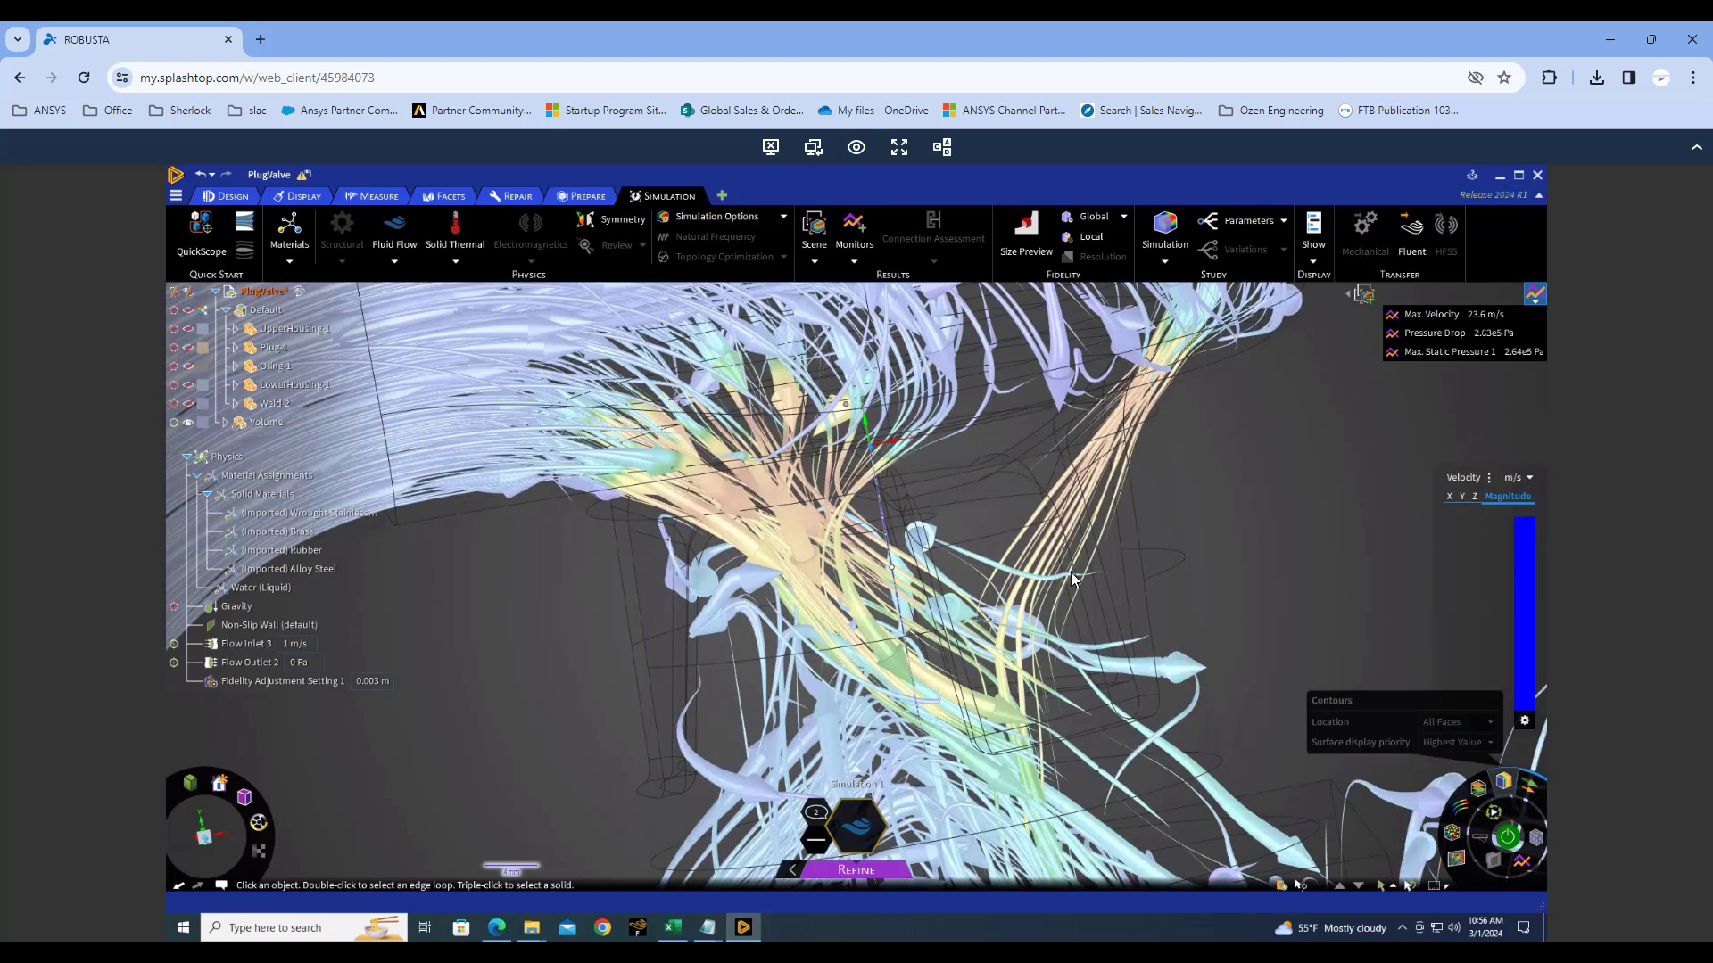
{"action": "left_click", "coordinate": [1512, 834]}
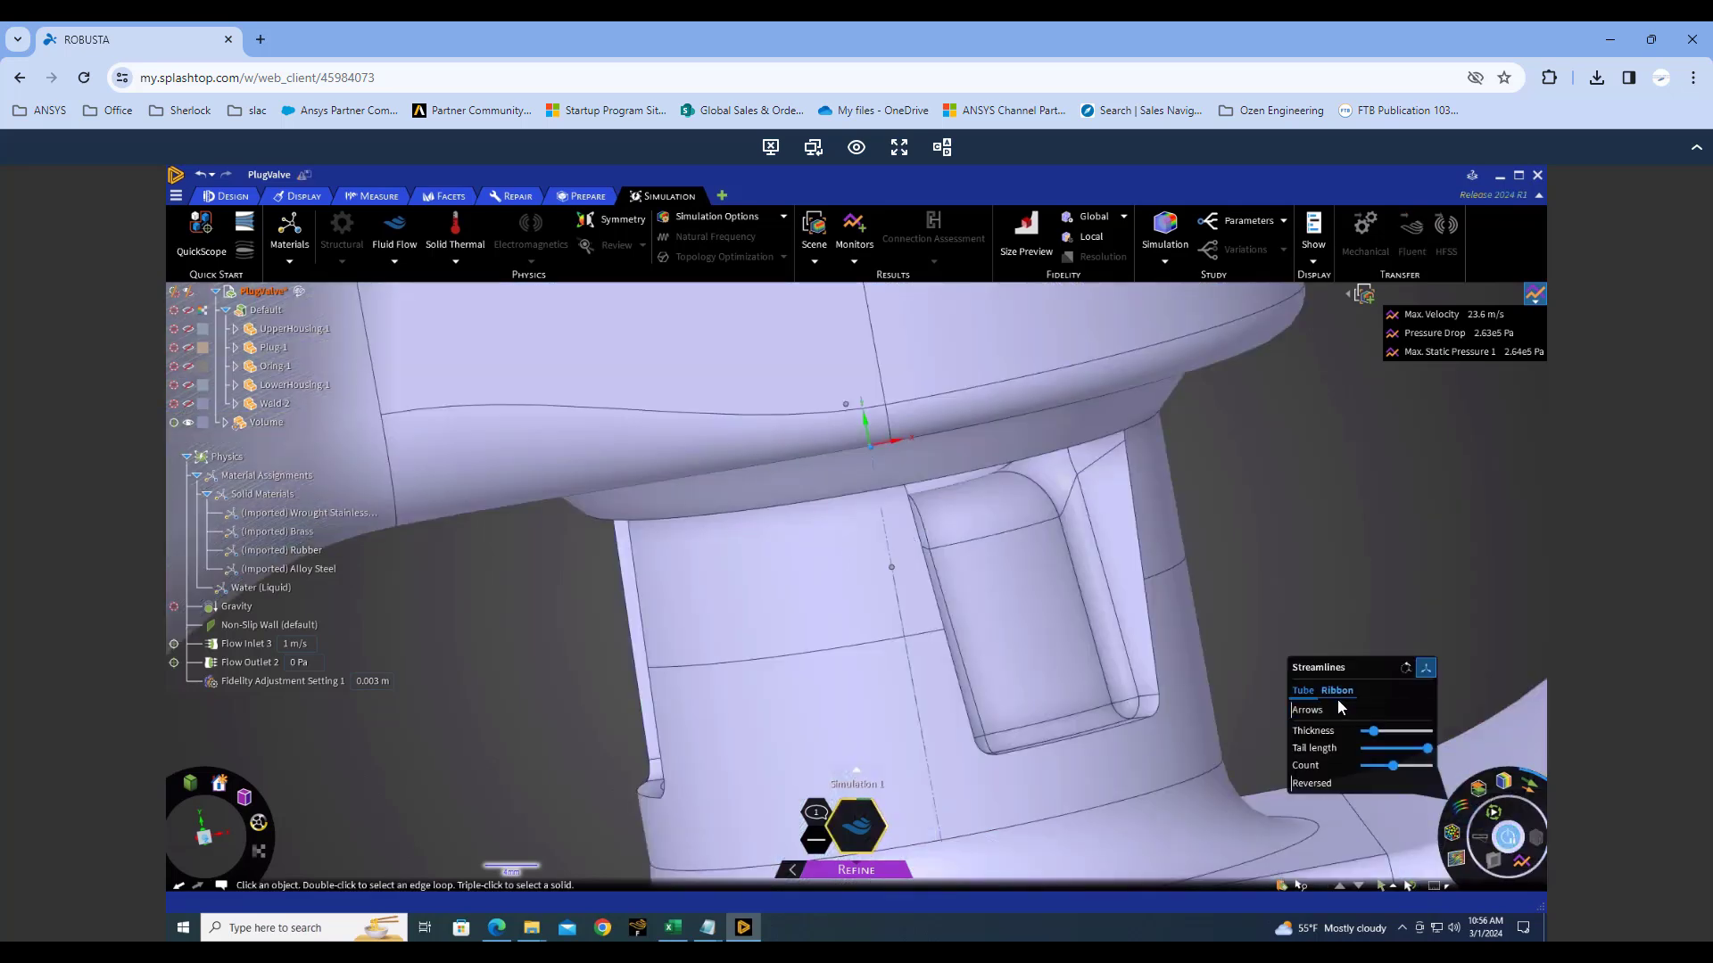
{"action": "left_click", "coordinate": [1196, 623]}
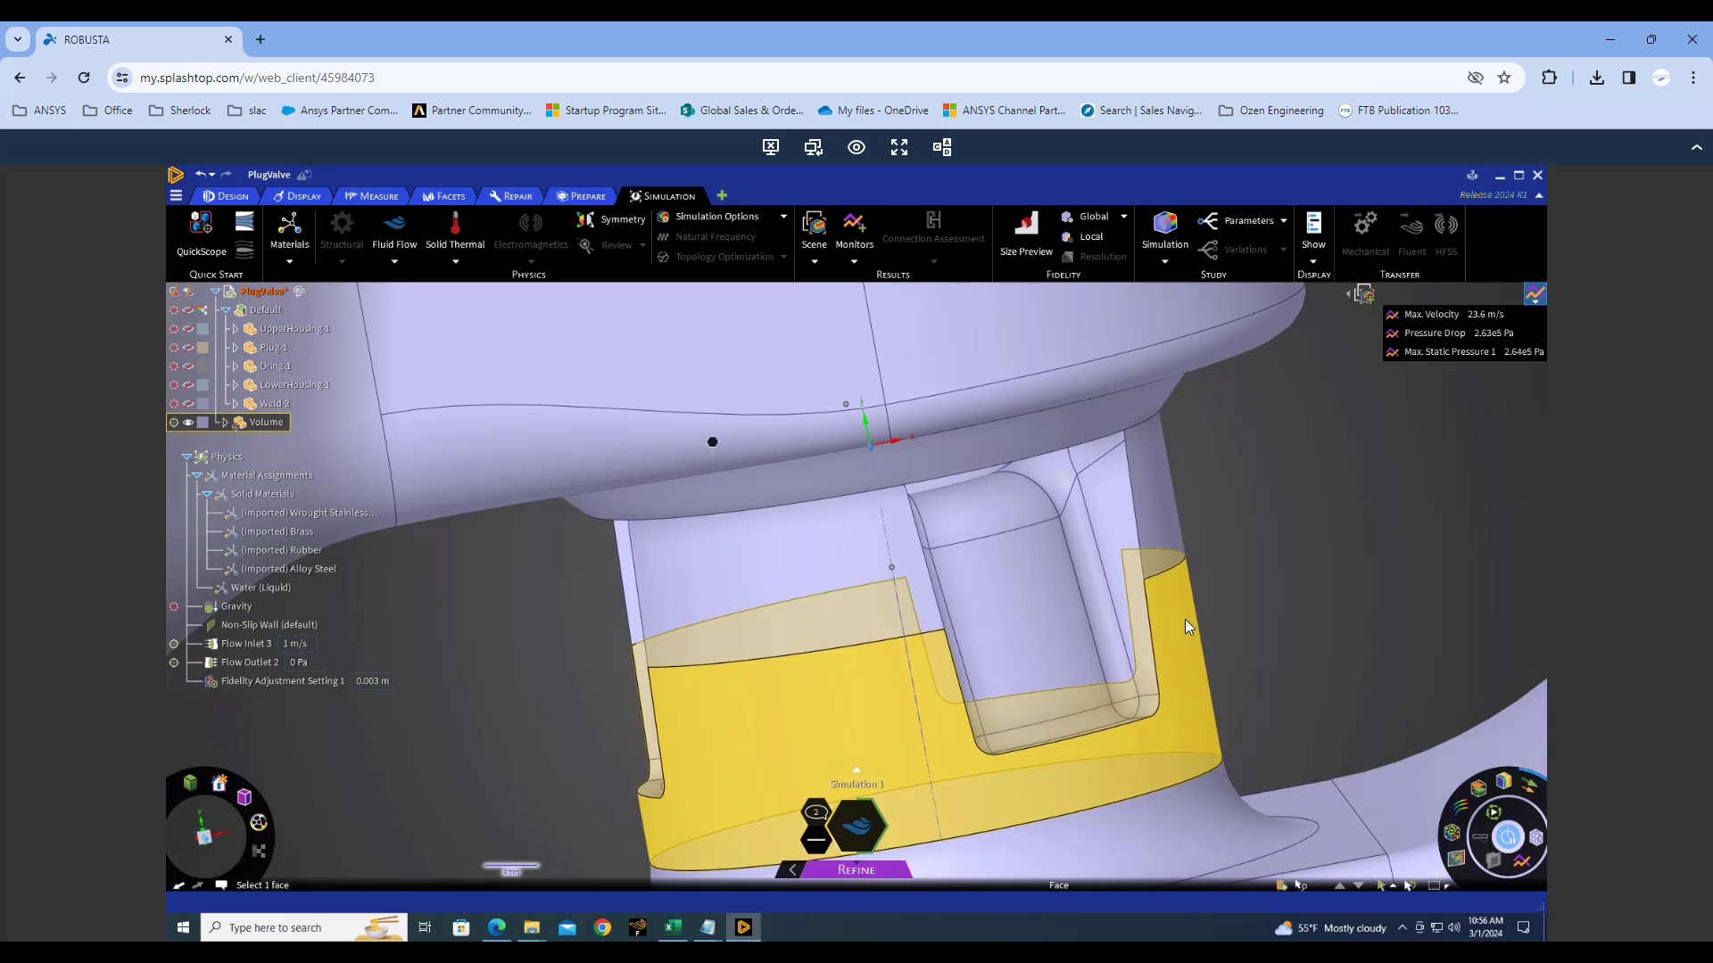
Reopen the Max. Static Pressure chart with its iteration details, compare the two solved runs, and close both plots.
{"action": "left_click", "coordinate": [1302, 433]}
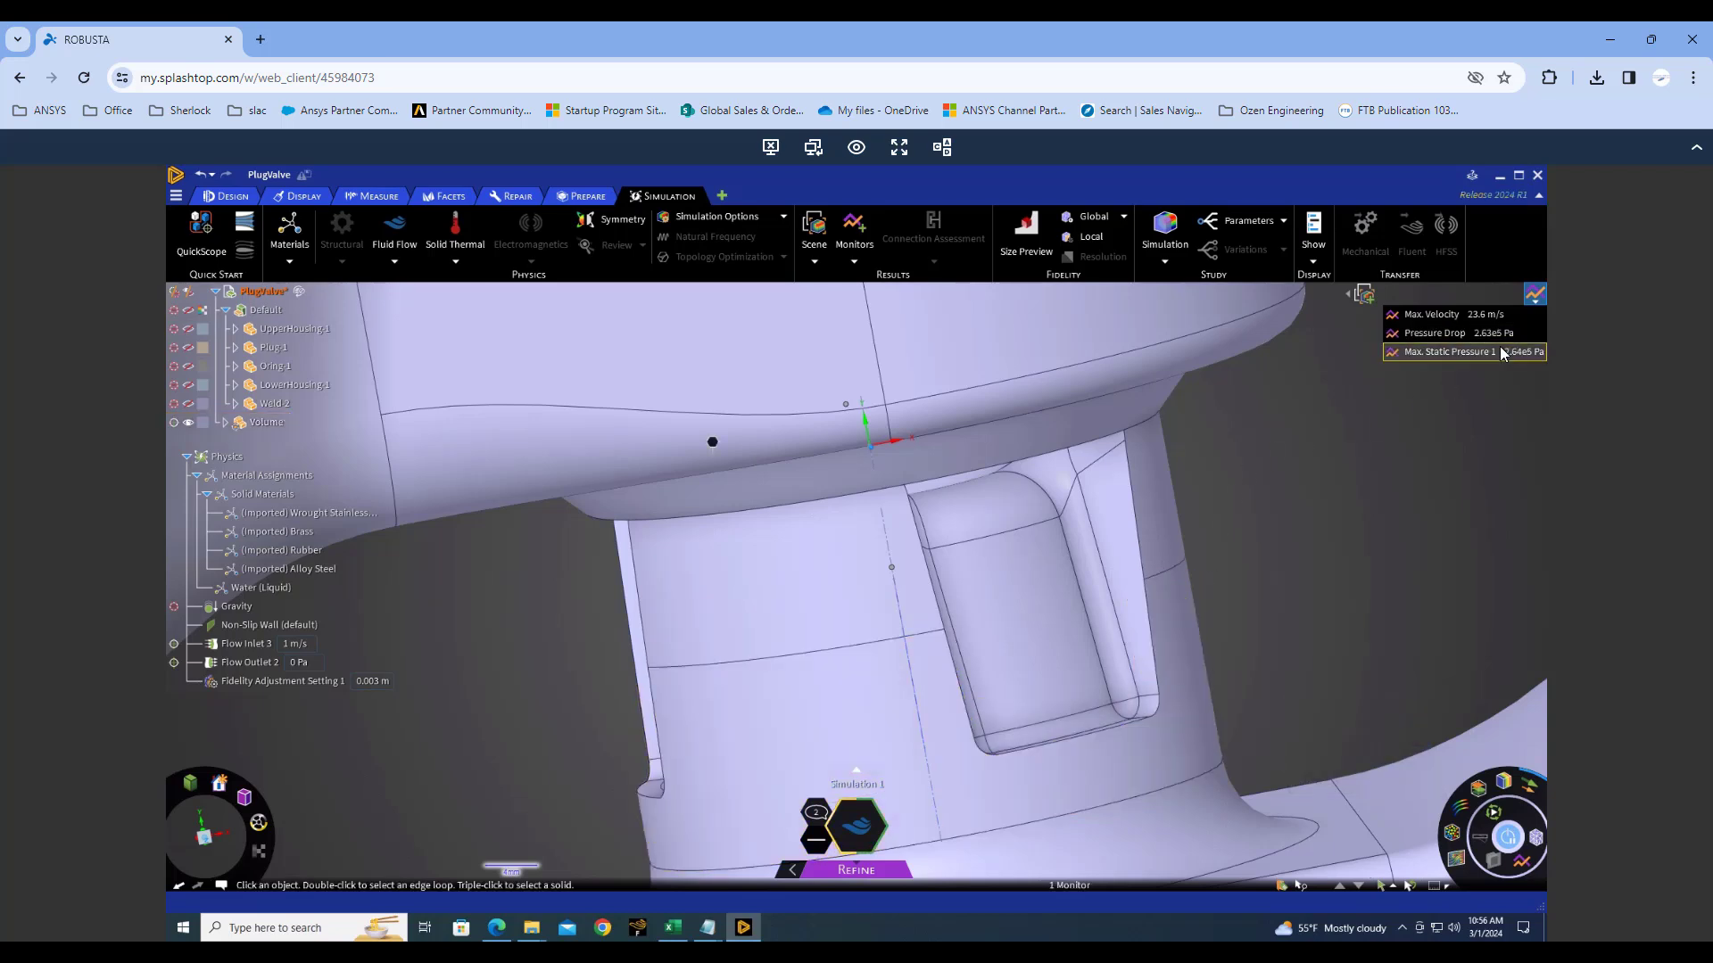
{"action": "left_click", "coordinate": [1500, 348]}
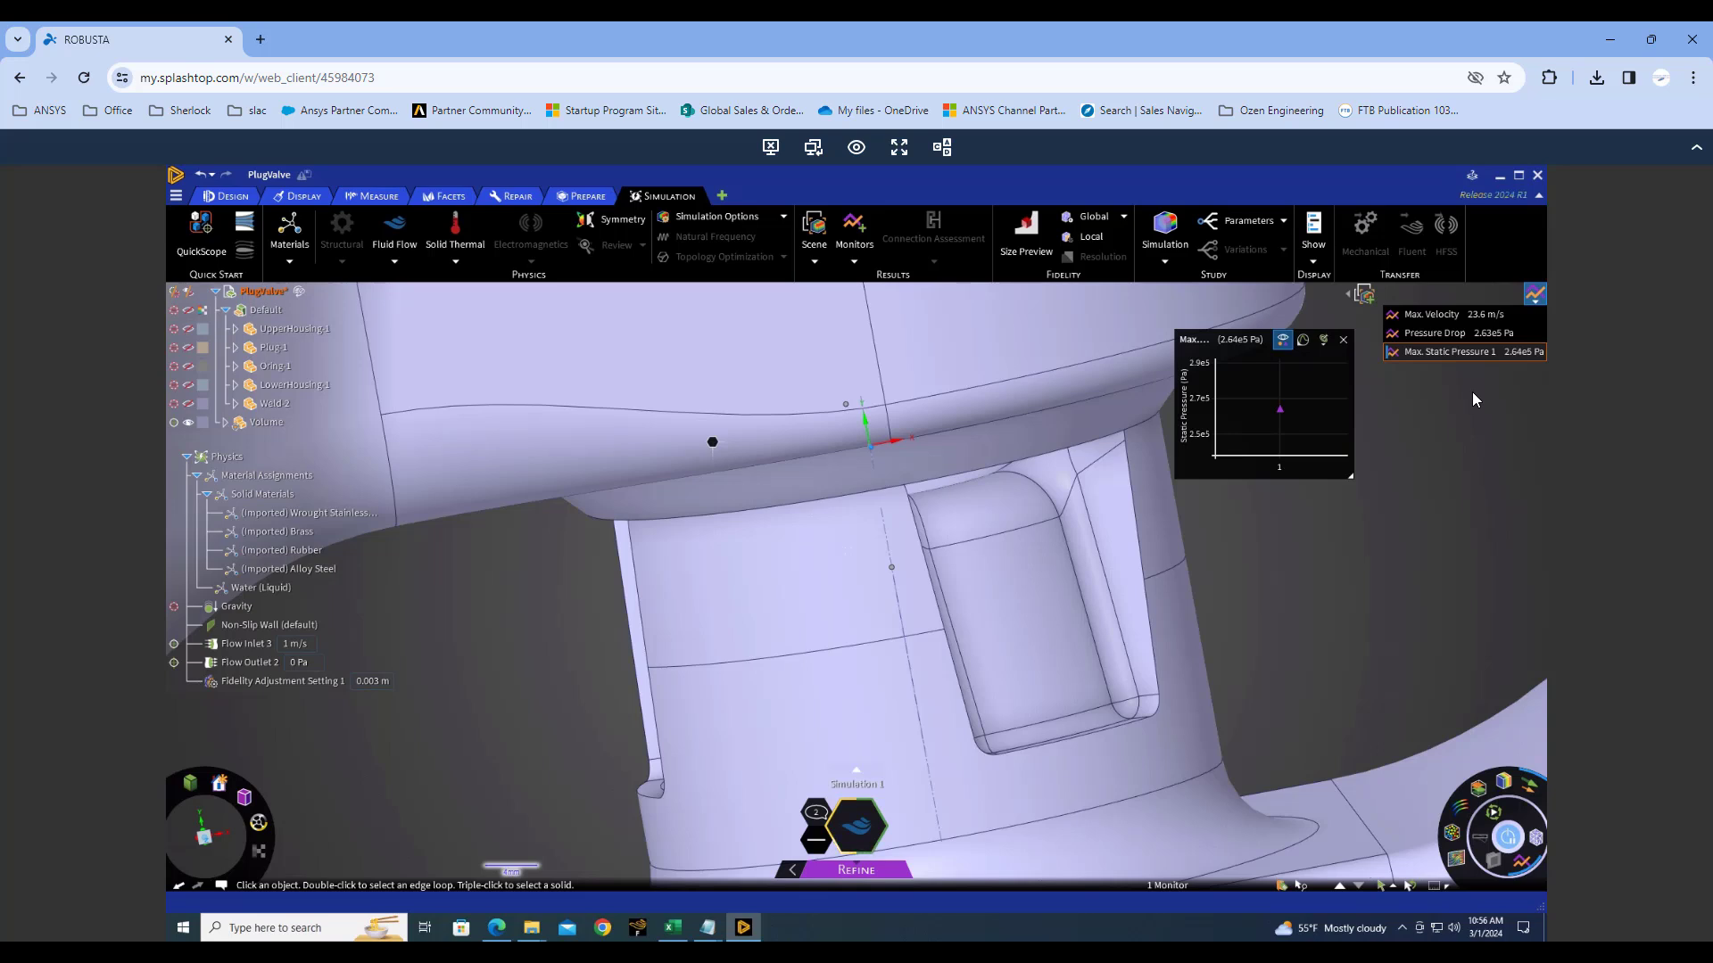
{"action": "left_click", "coordinate": [1303, 340]}
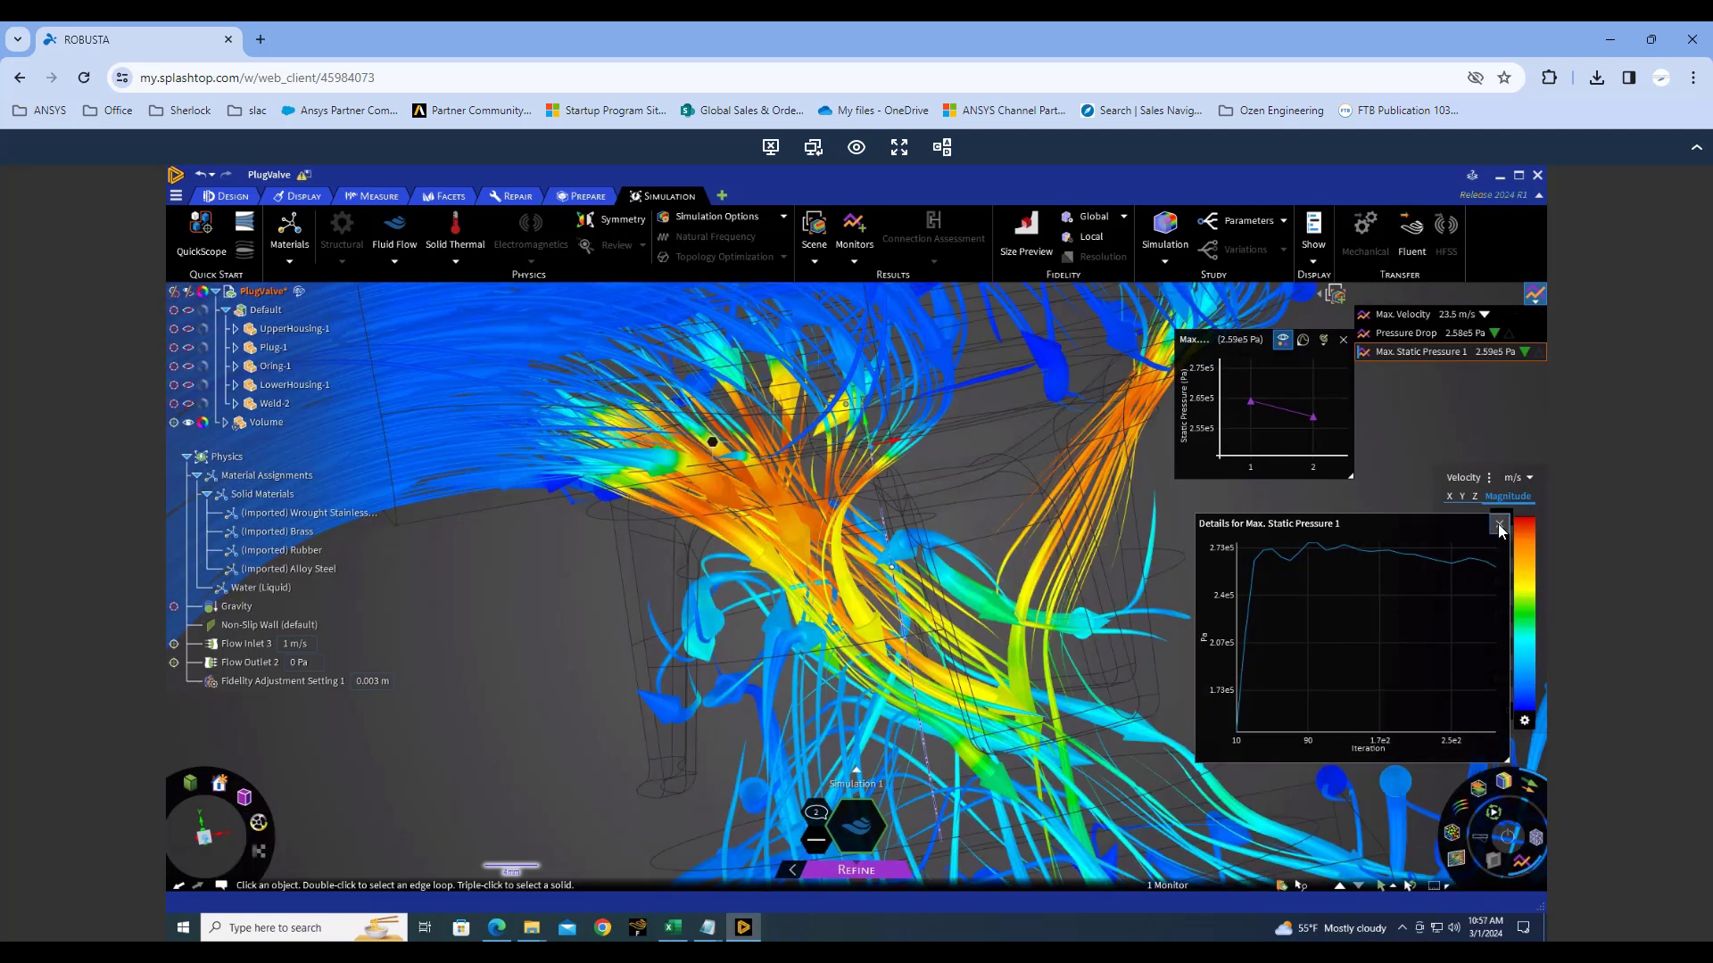
{"action": "left_click", "coordinate": [1498, 524]}
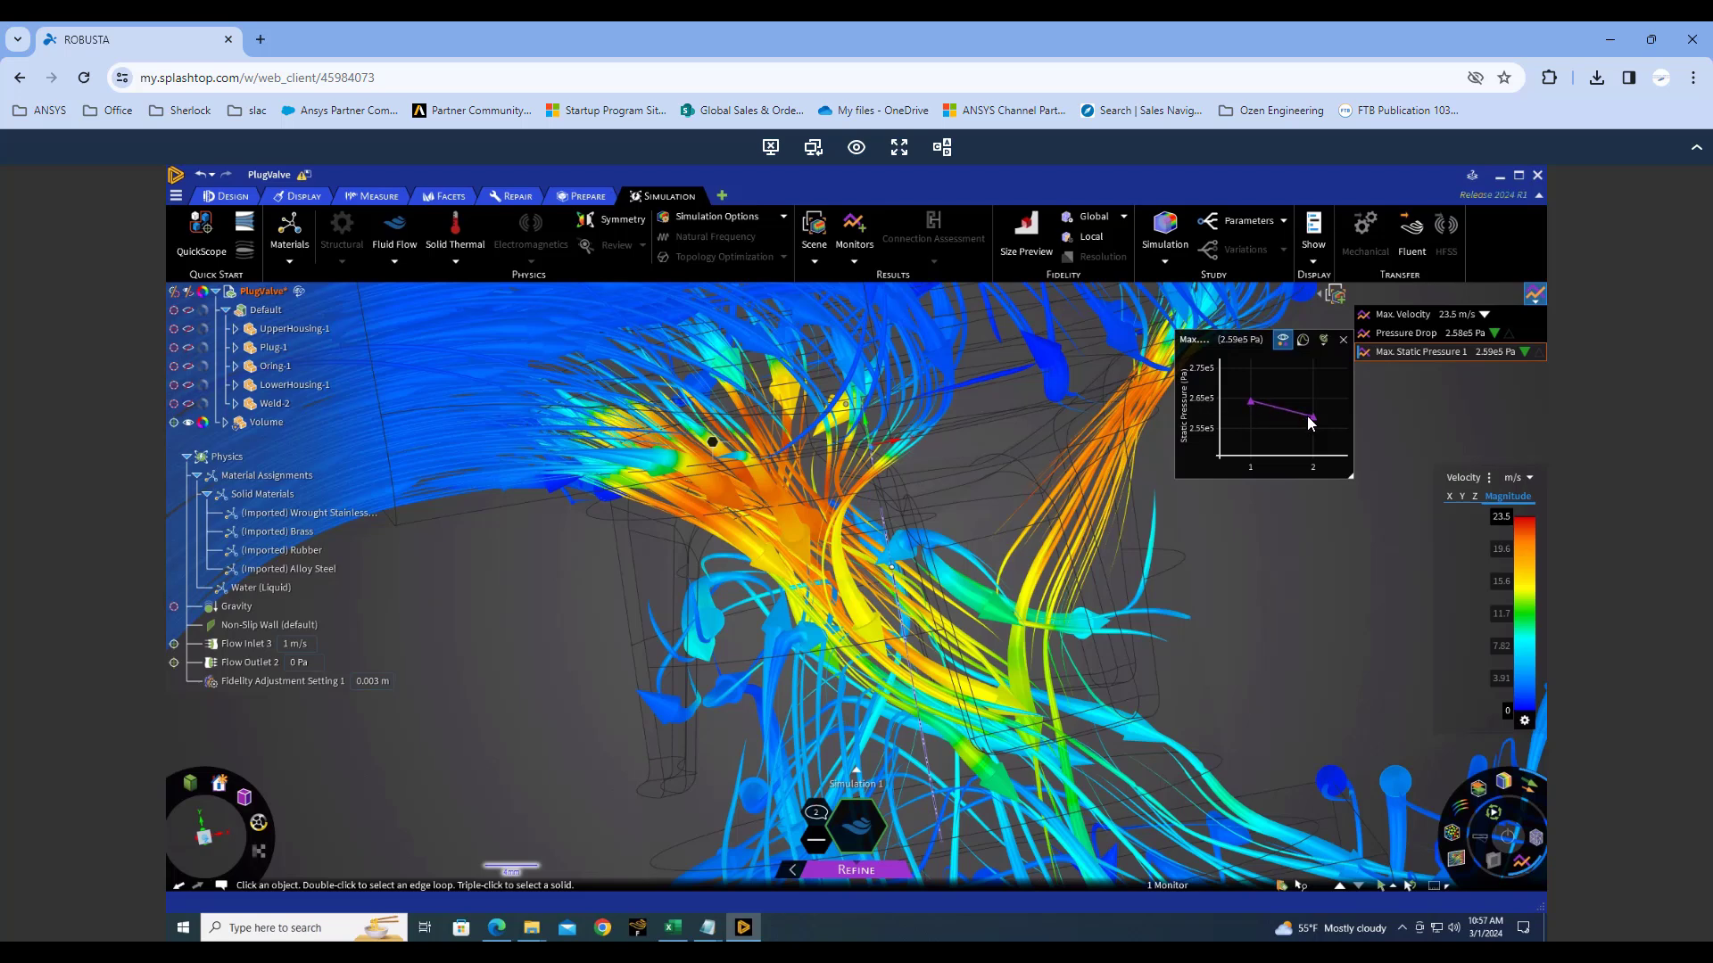
{"action": "mouse_move", "coordinate": [1252, 407]}
{"action": "left_click", "coordinate": [1343, 339]}
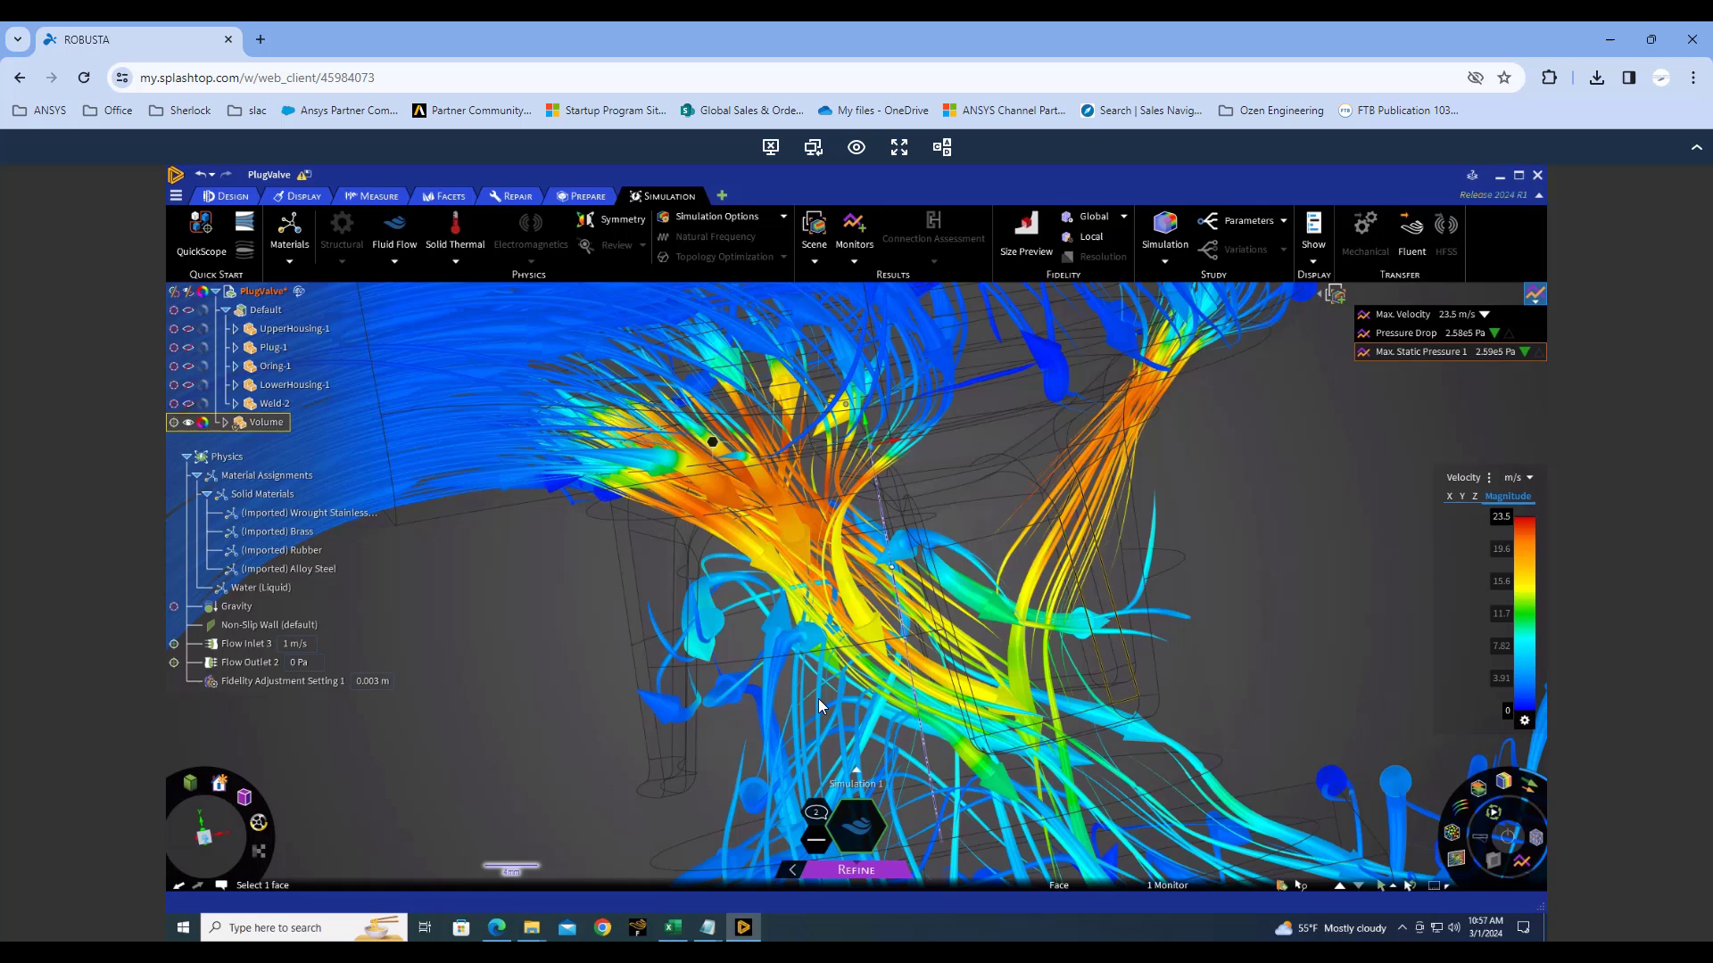
Try to shrink the radius of the inlet end's cylindrical face to about 30 mm with Pull while the velocity results are displayed.
{"action": "scroll", "coordinate": [827, 688], "scroll_direction": "down", "scroll_amount": 5}
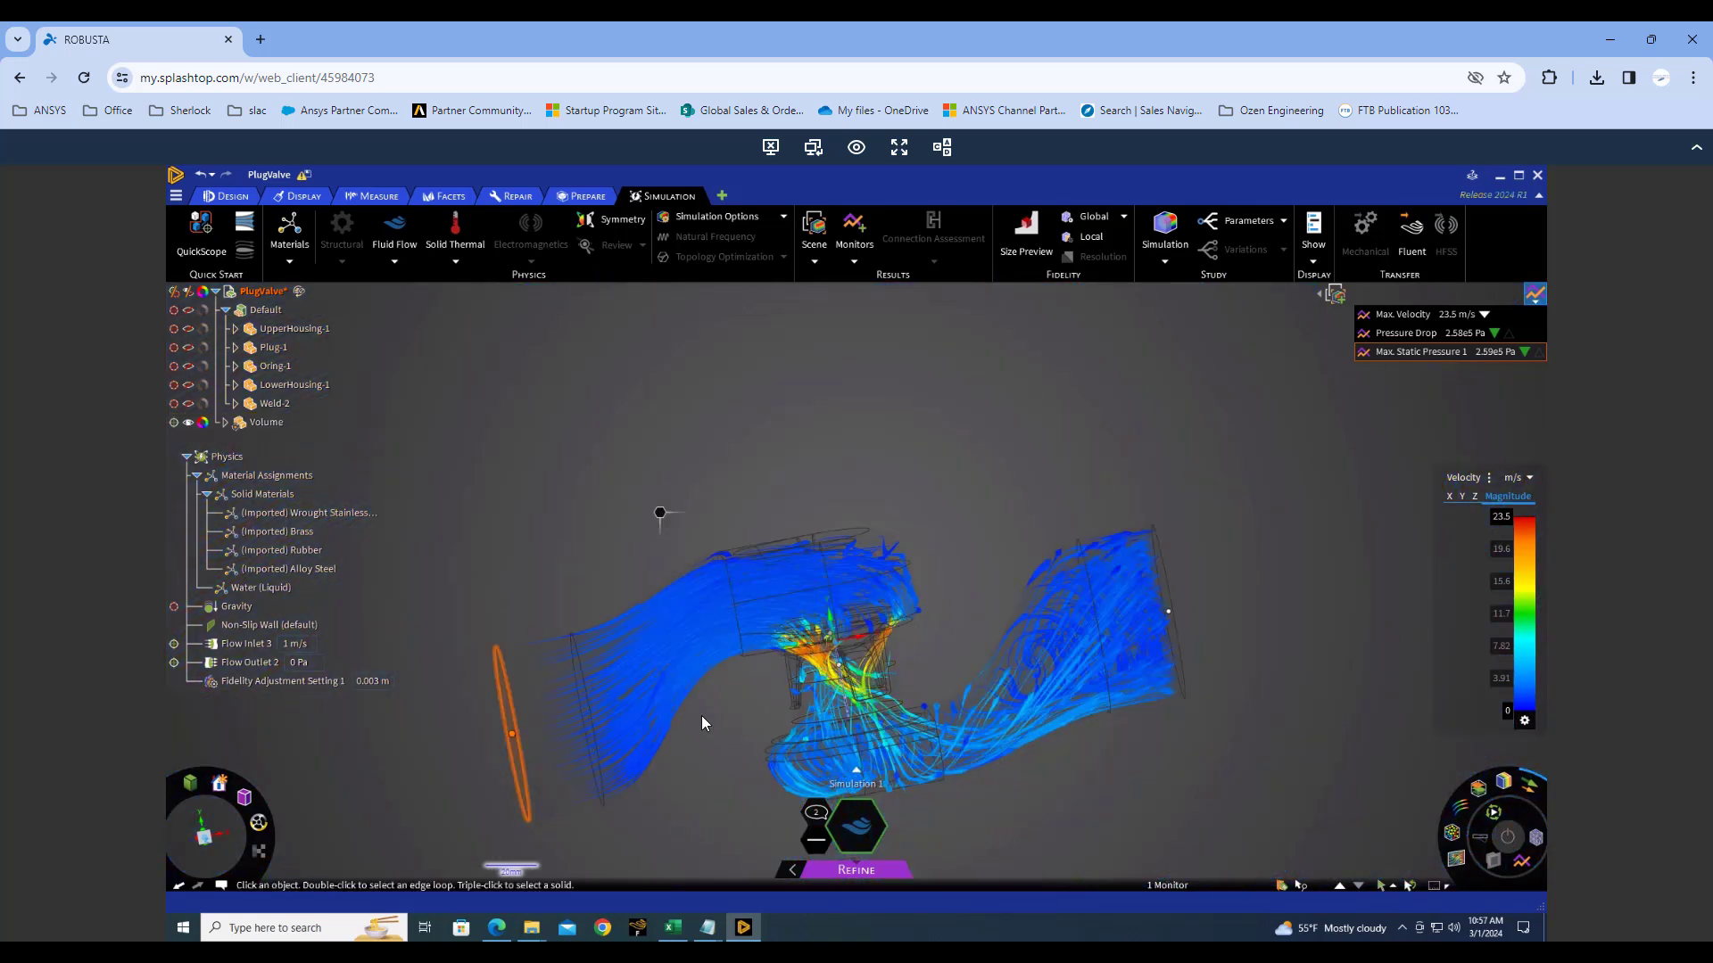
{"action": "middle_click_drag", "start_coordinate": [829, 656], "coordinate": [974, 581], "text": "shift"}
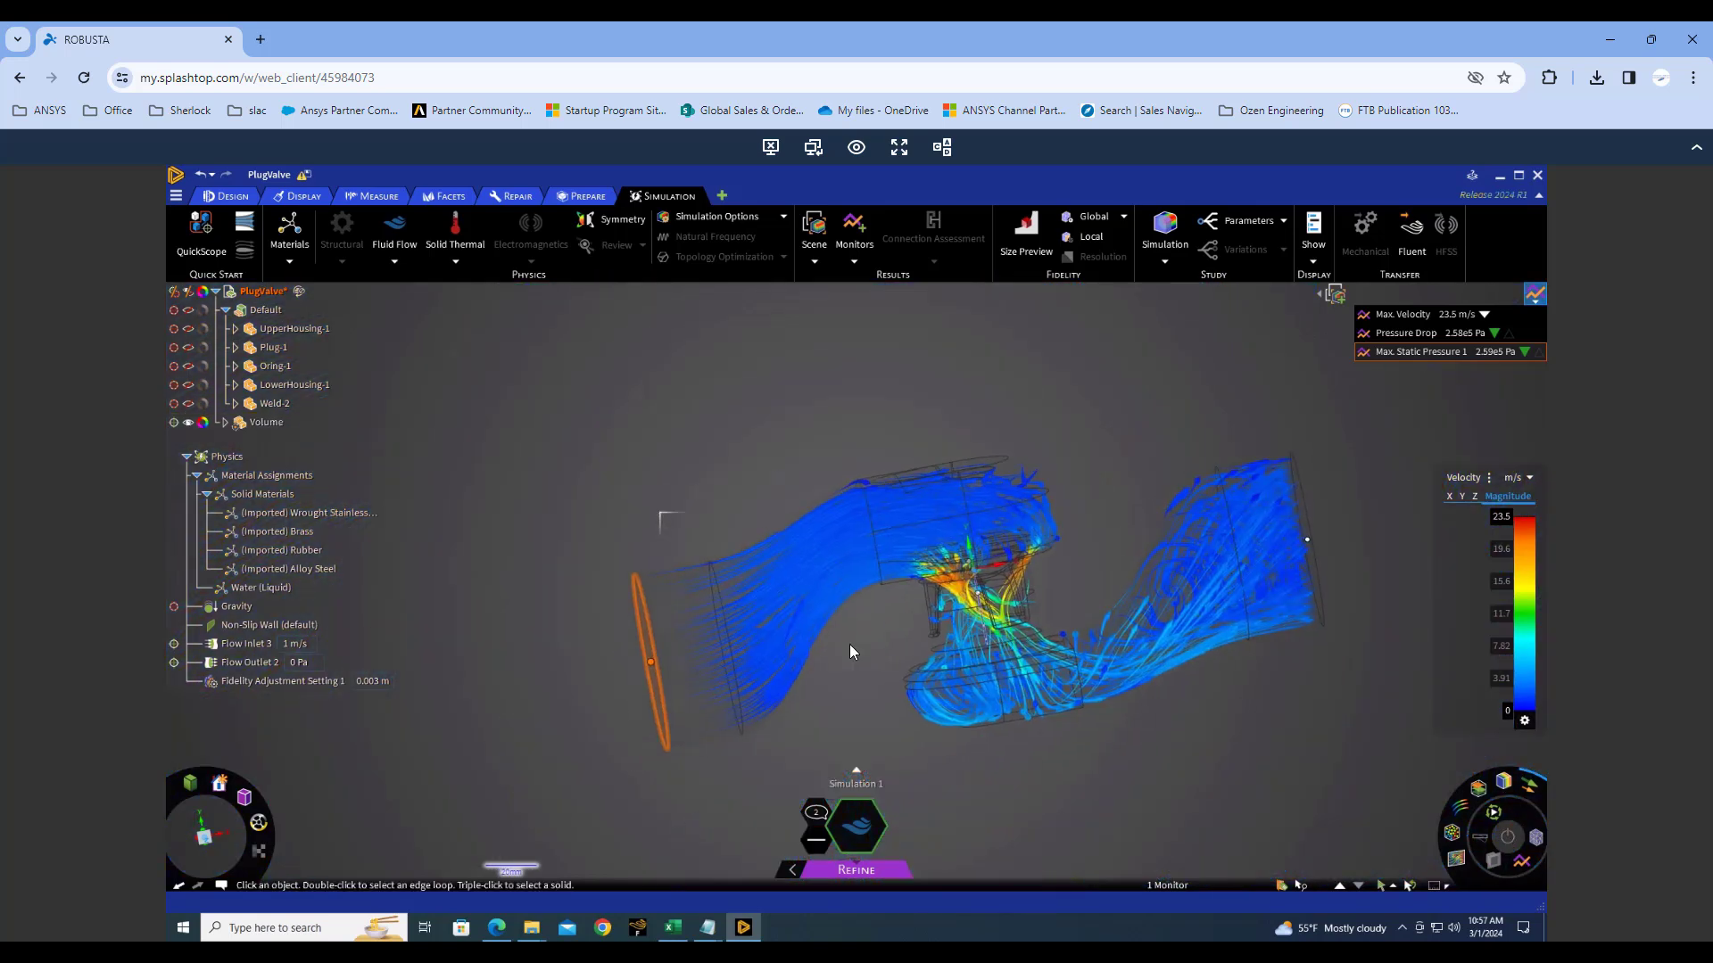
{"action": "left_click", "coordinate": [706, 628]}
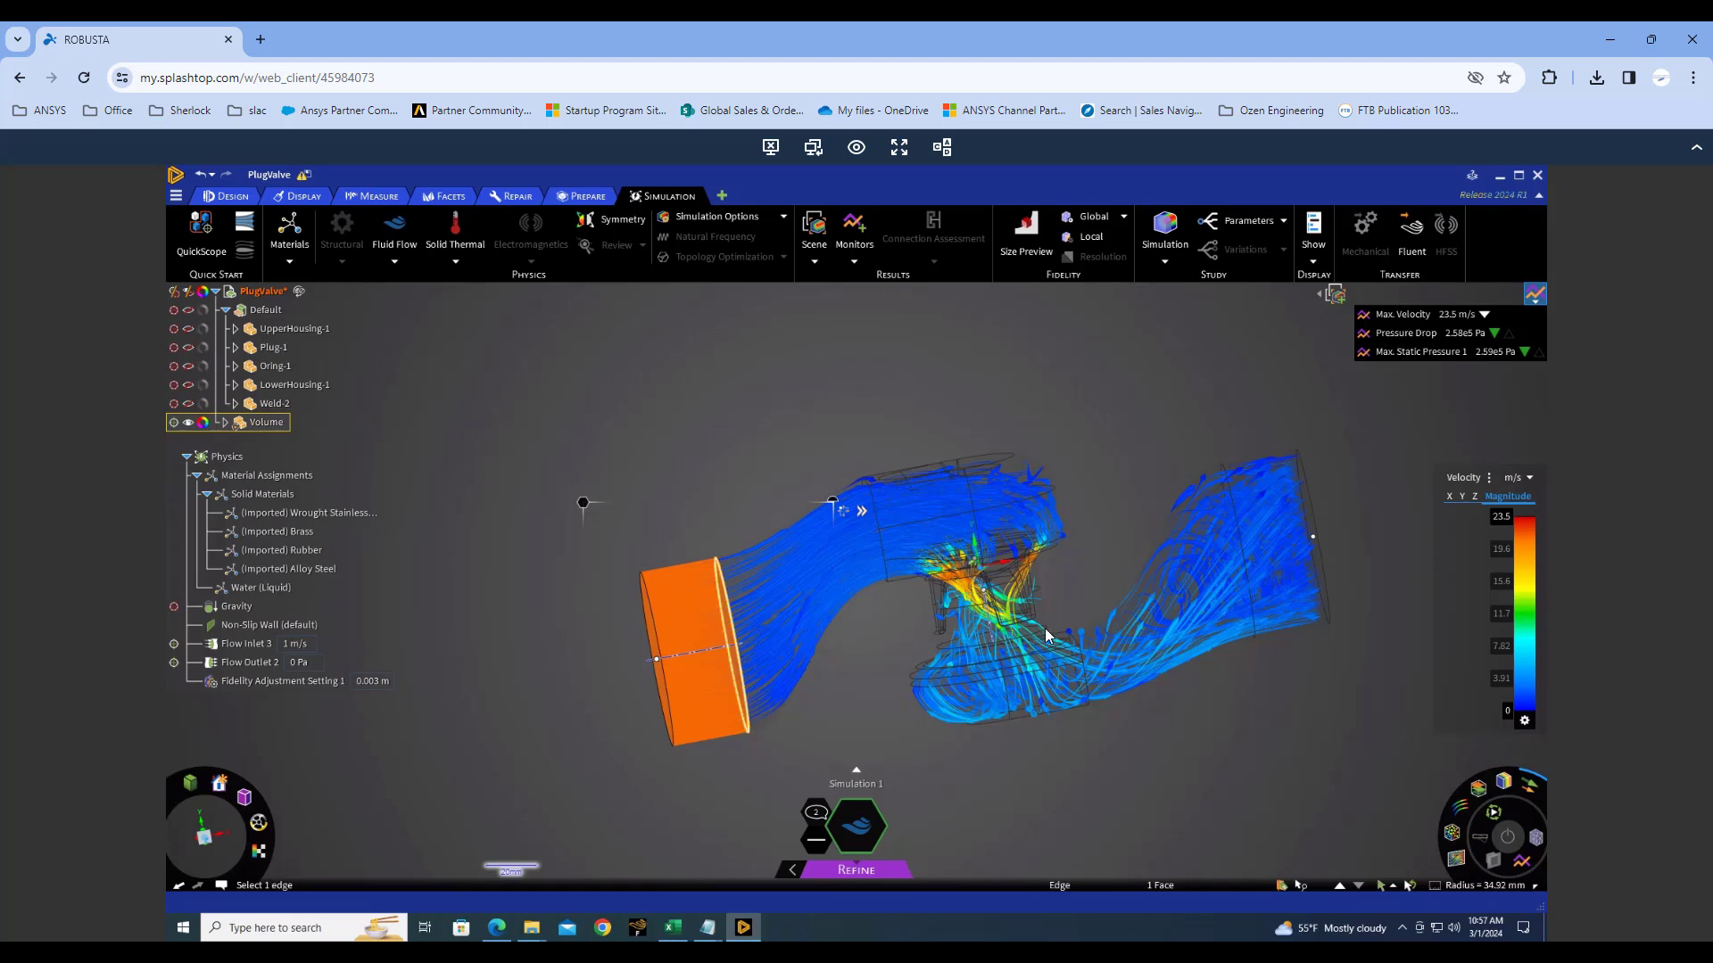
{"action": "key", "text": "p"}
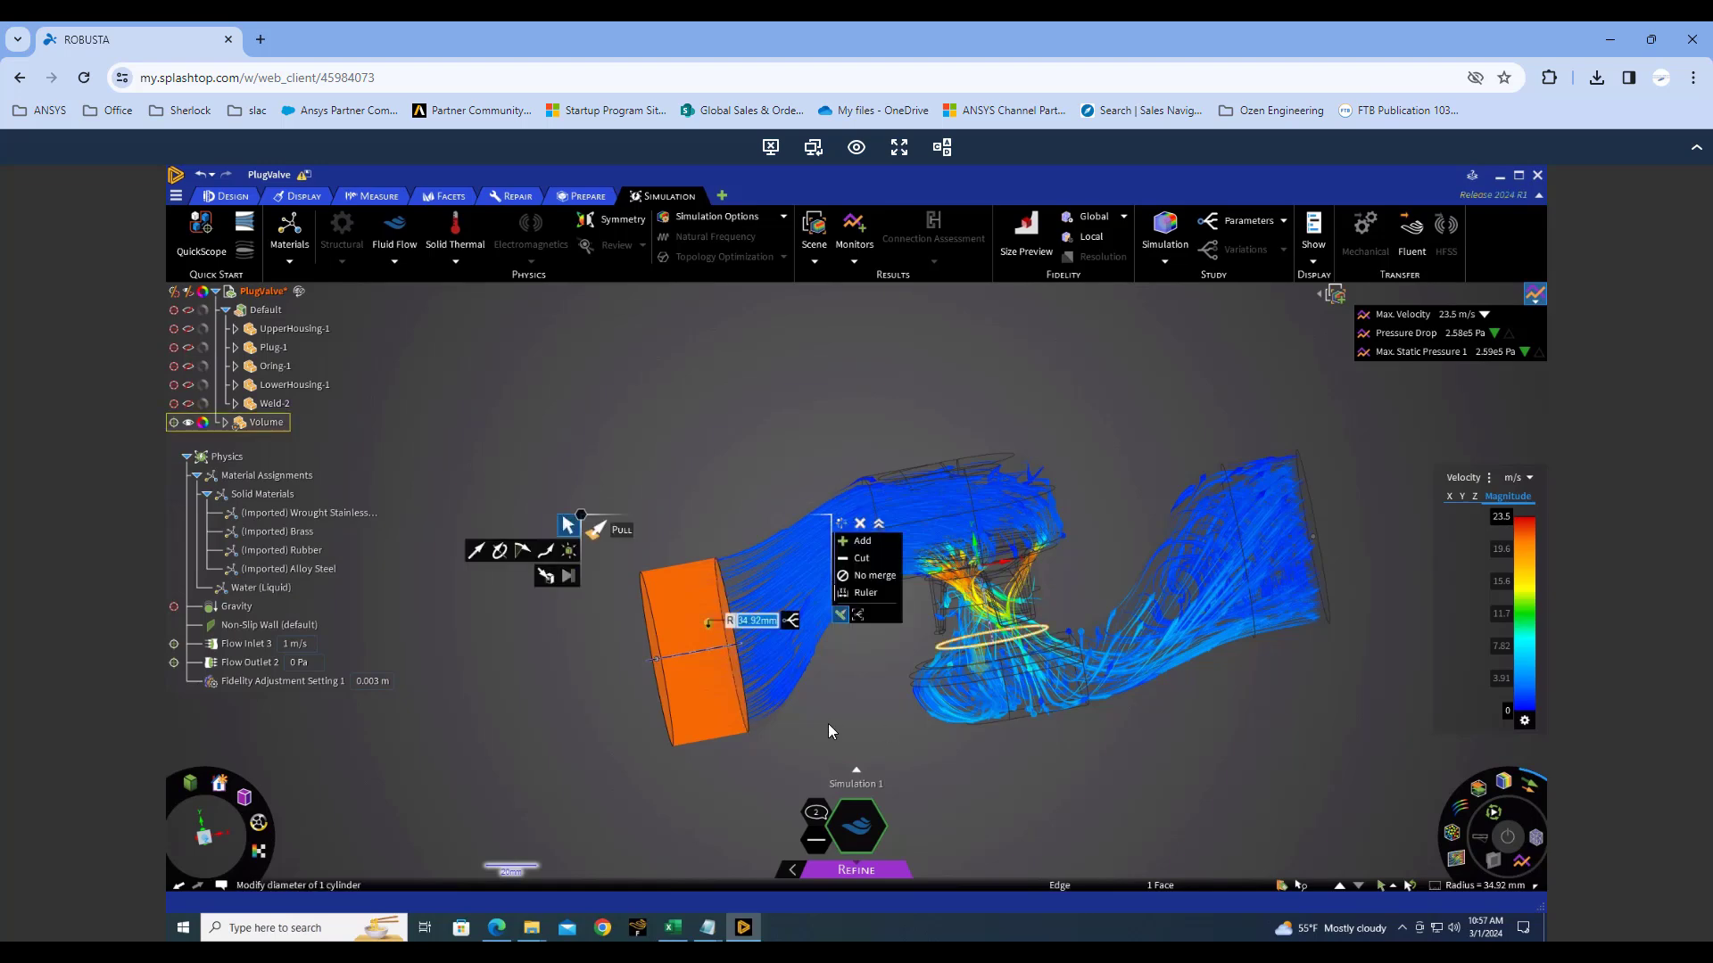
{"action": "middle_click_drag", "start_coordinate": [923, 702], "coordinate": [843, 729]}
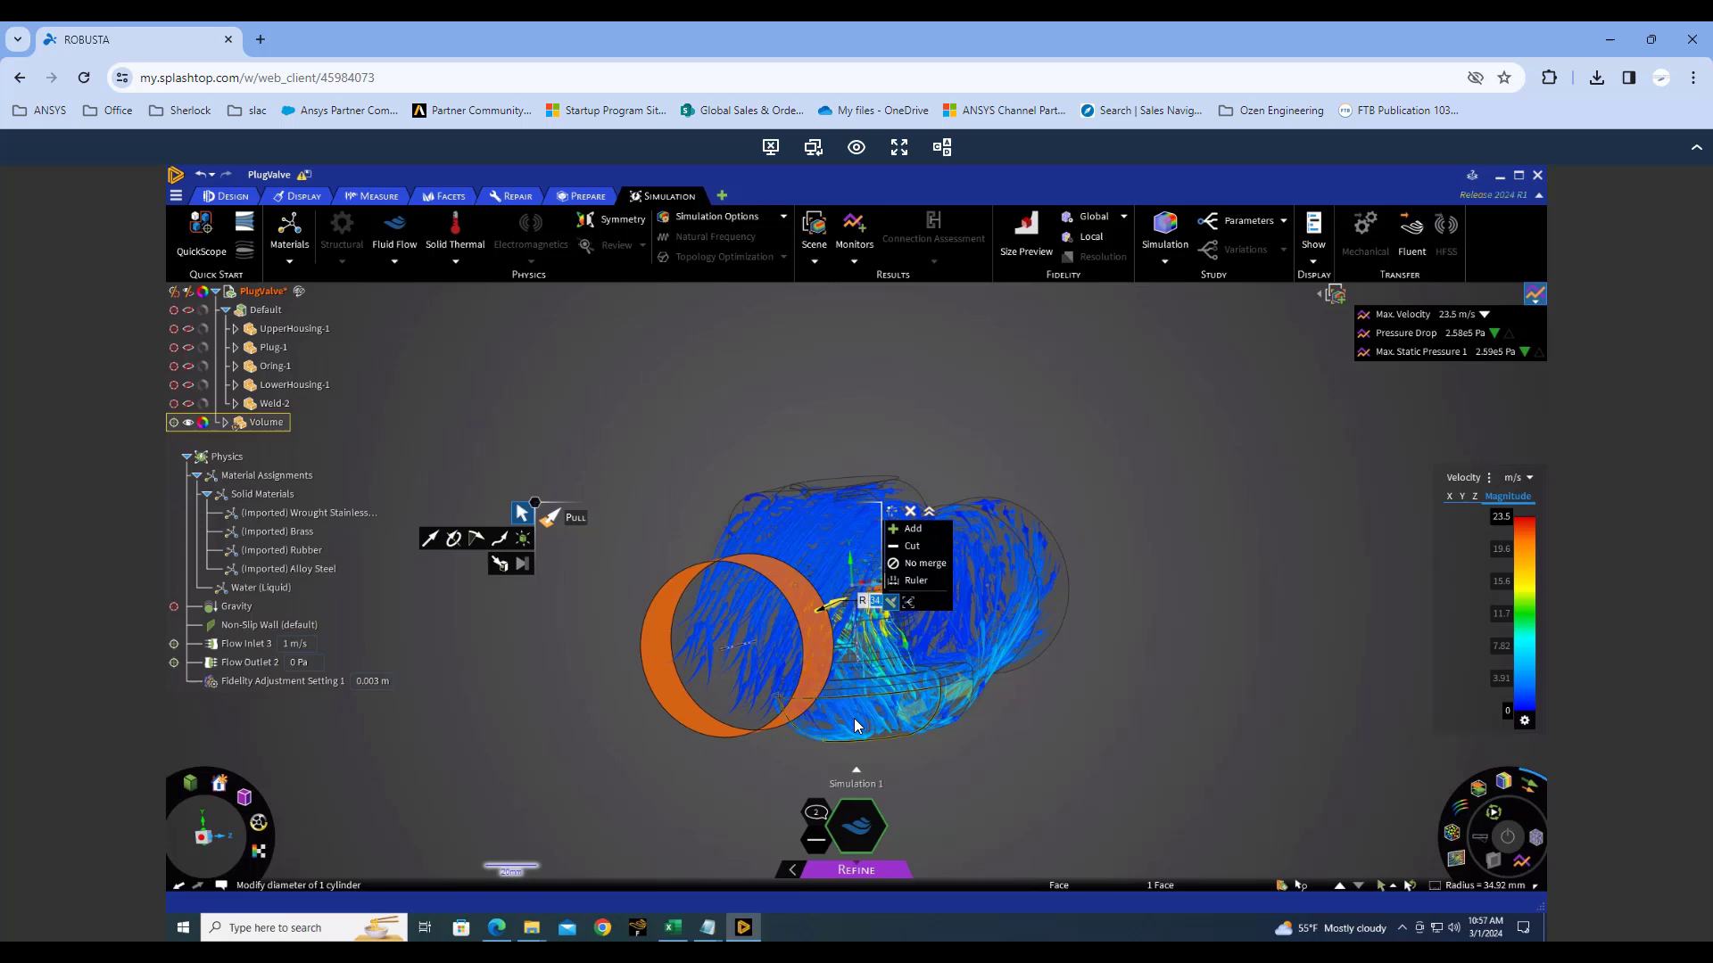
{"action": "left_click_drag", "start_coordinate": [830, 733], "coordinate": [800, 733]}
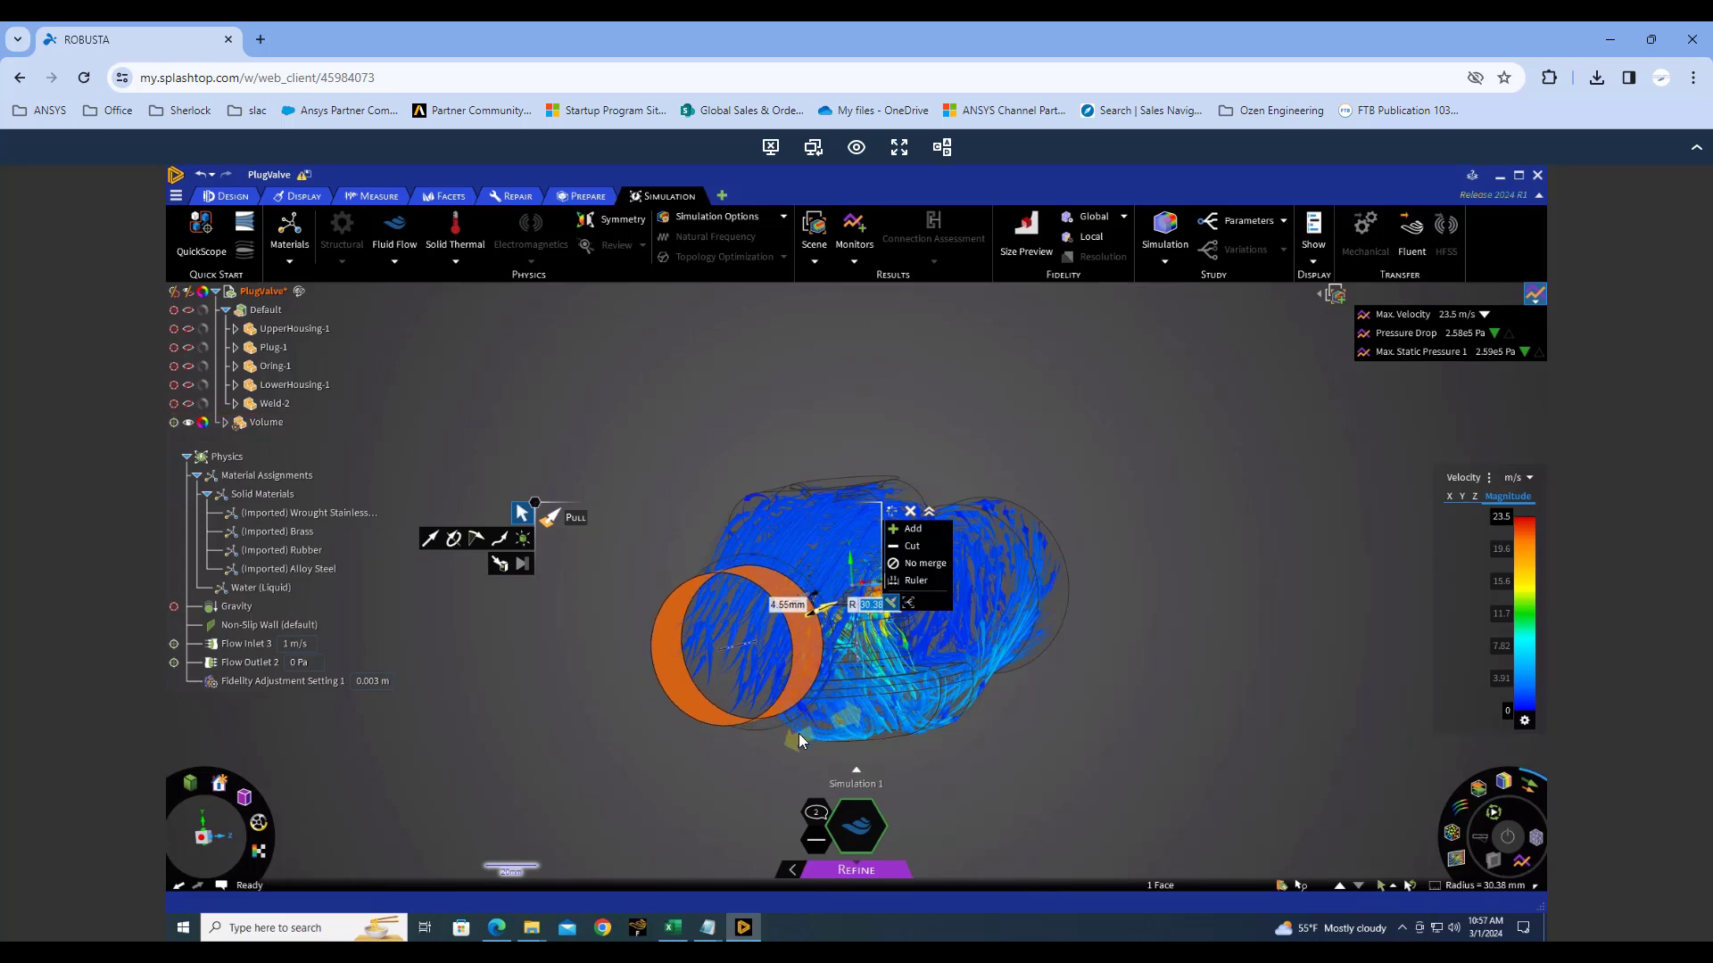
{"action": "left_click_drag", "start_coordinate": [1016, 752], "coordinate": [1047, 755]}
{"action": "left_click_drag", "start_coordinate": [1052, 757], "coordinate": [1054, 753]}
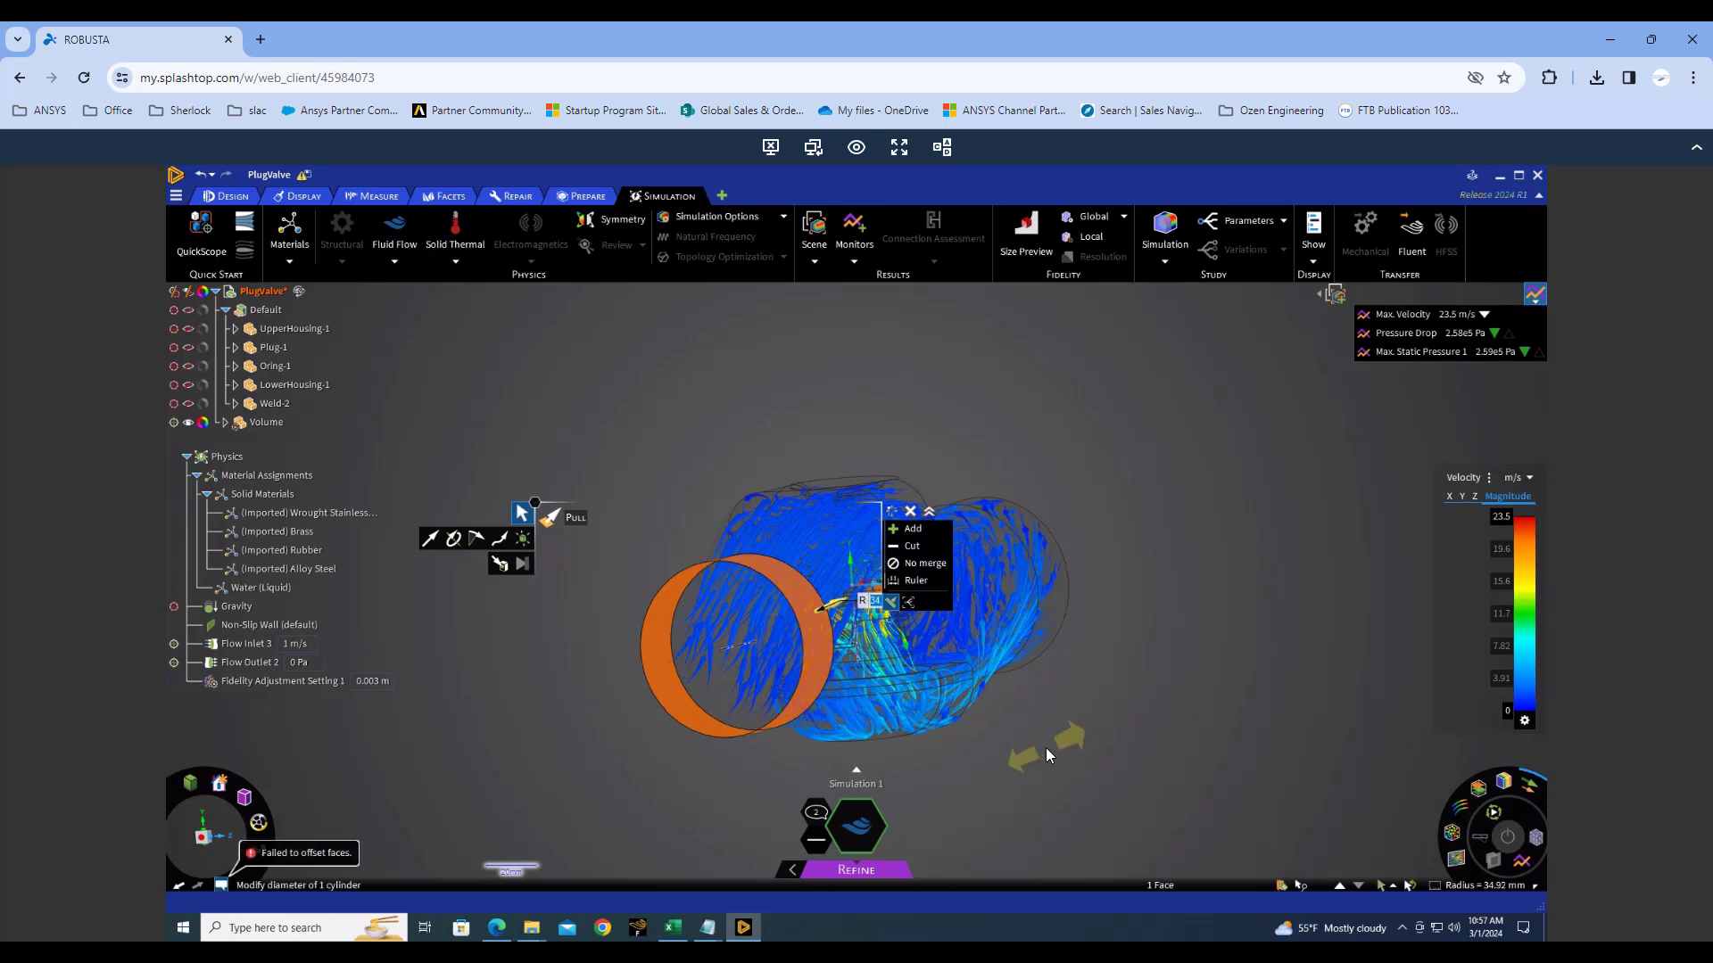
{"action": "middle_click_drag", "start_coordinate": [1045, 745], "coordinate": [771, 672]}
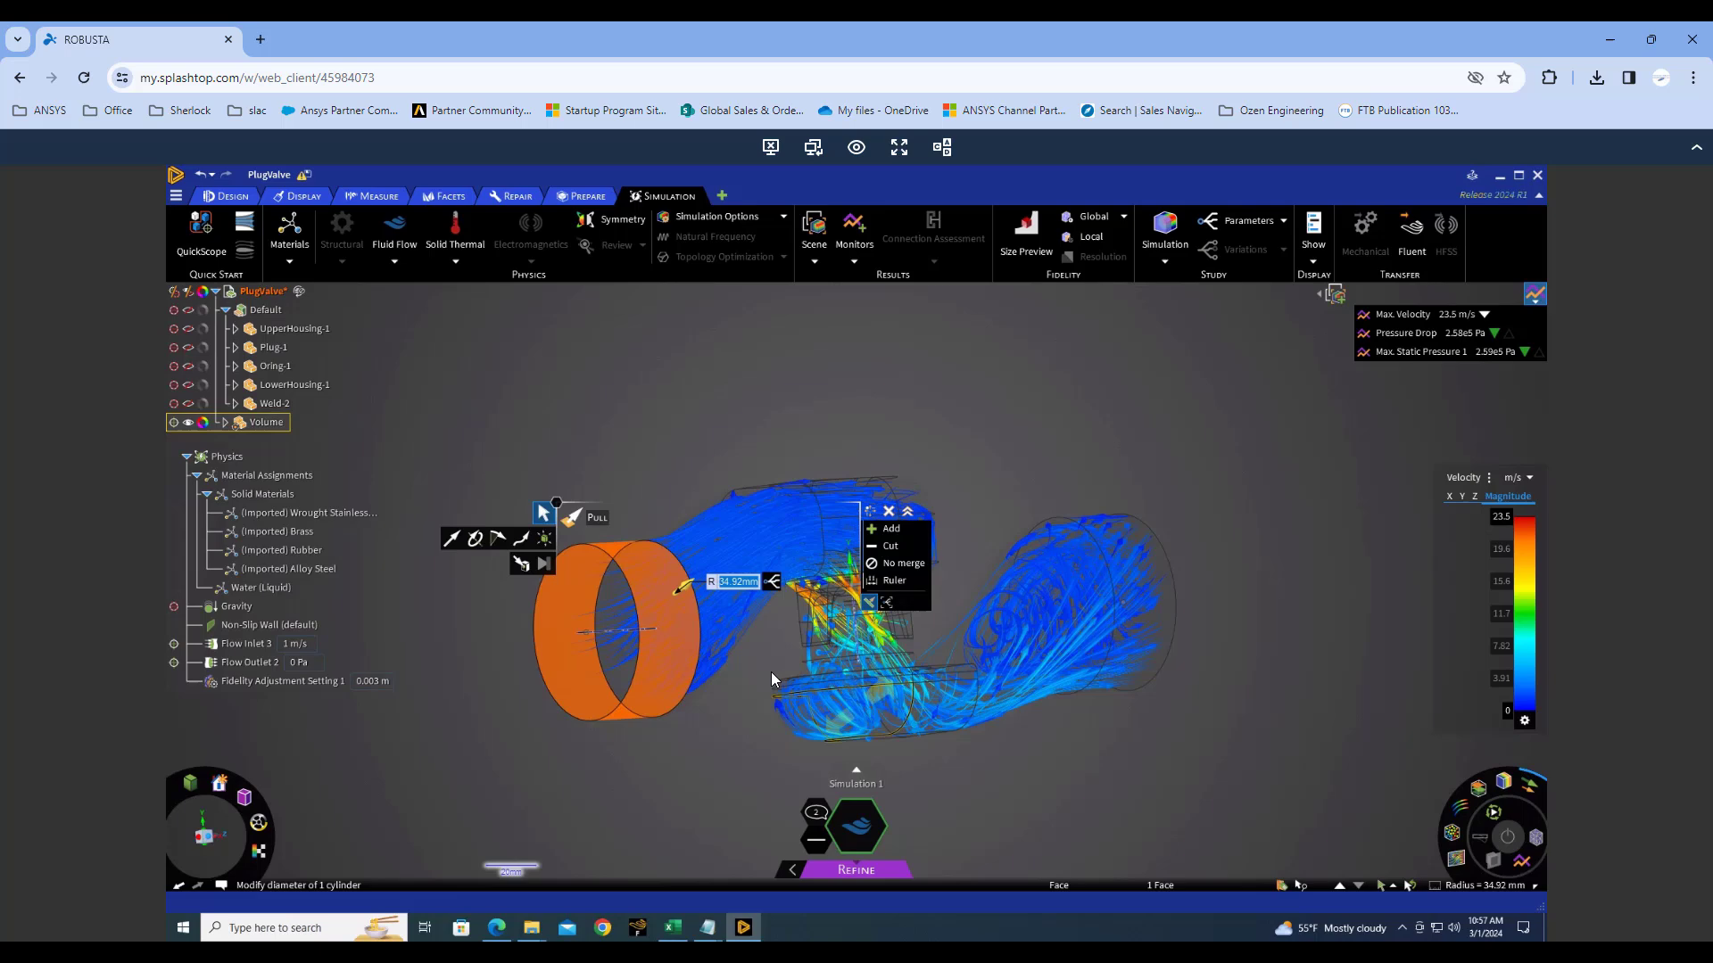
{"action": "left_click", "coordinate": [769, 674]}
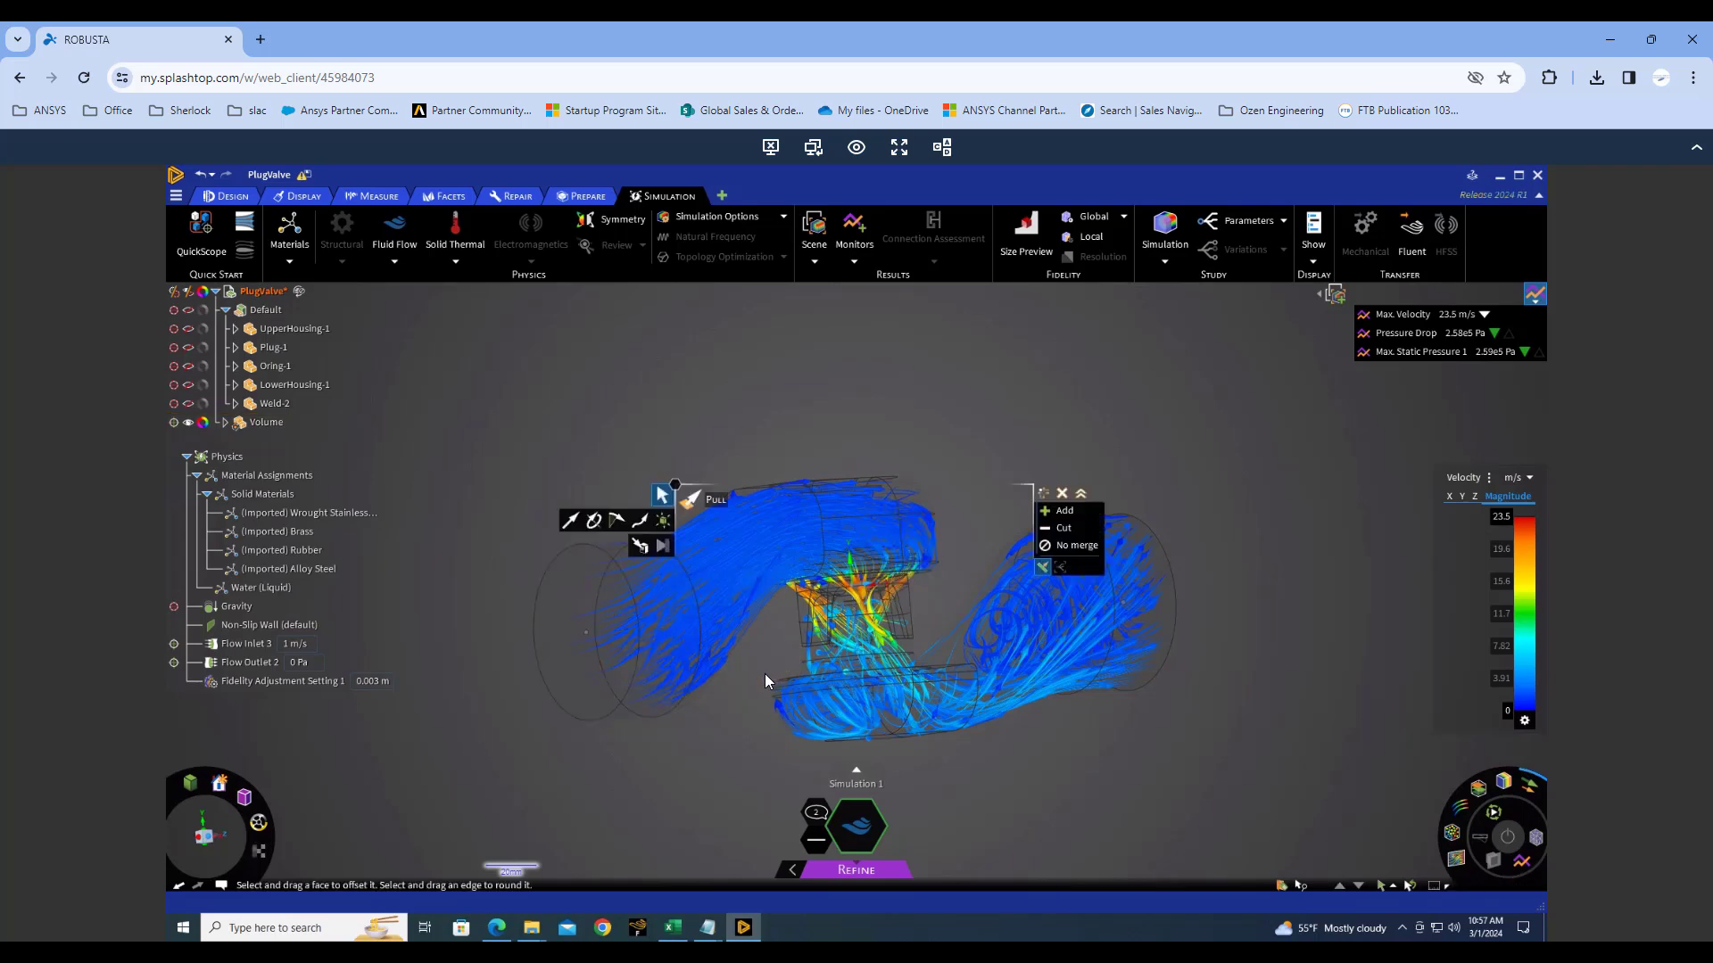
Turn off the velocity vectors and reduce the radius of the inlet end's cylindrical face to about 32 mm with Pull.
{"action": "left_click", "coordinate": [1531, 785]}
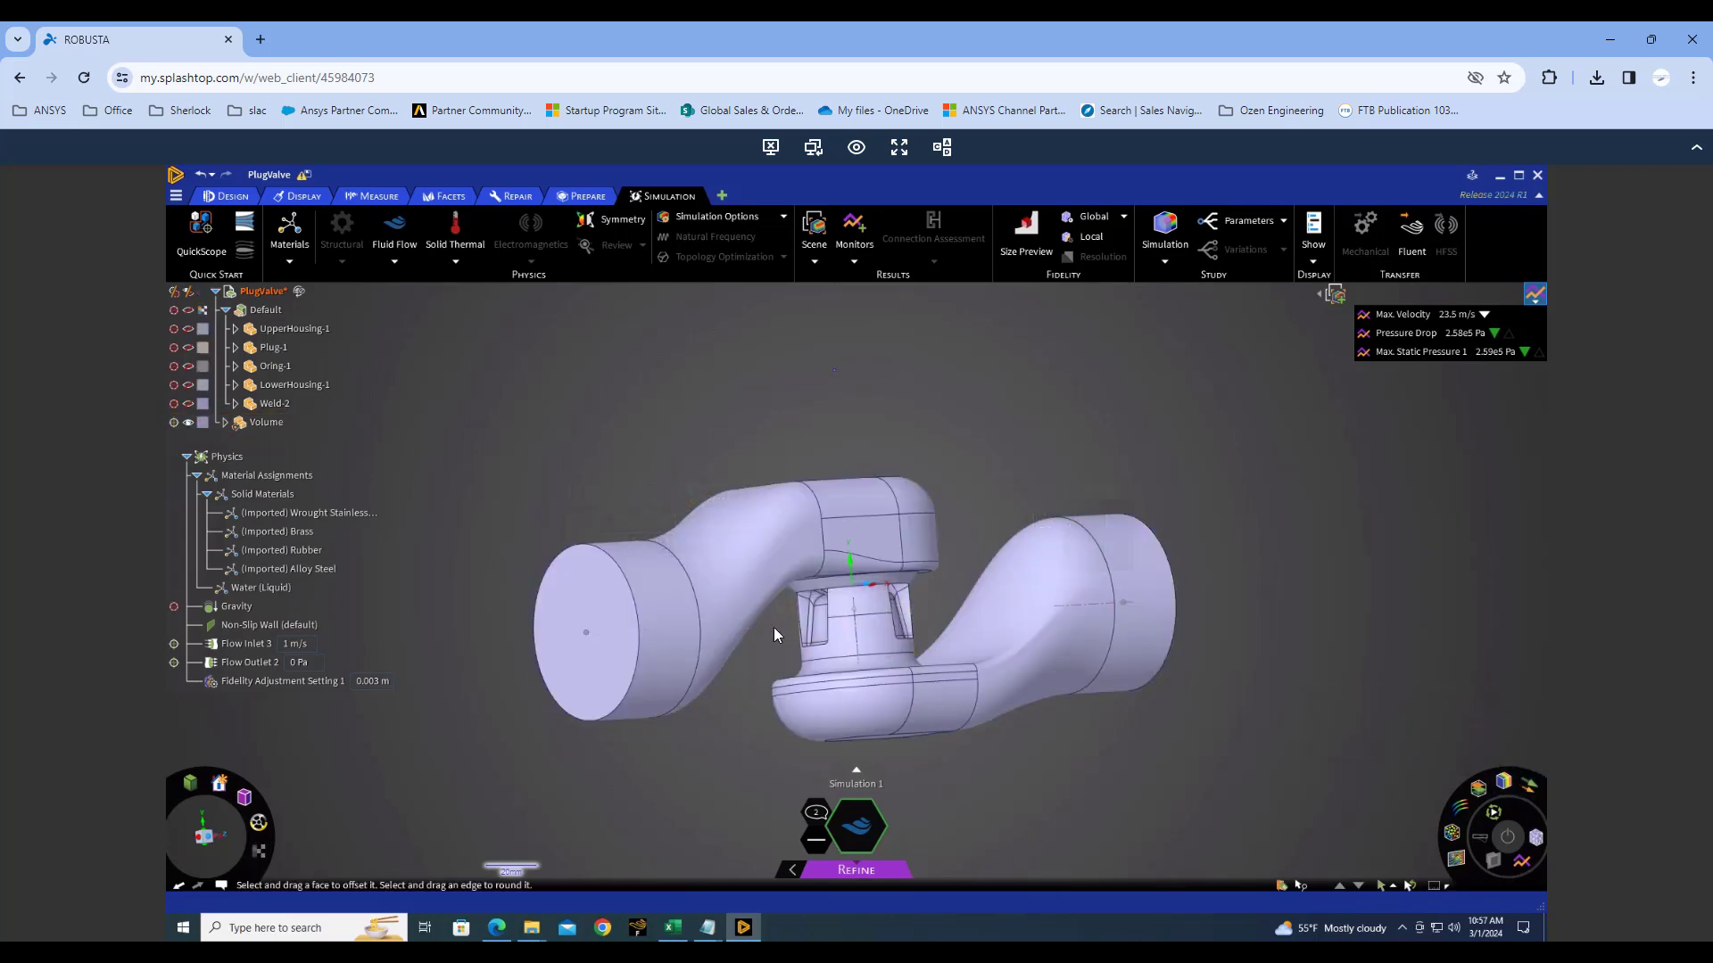
{"action": "scroll", "coordinate": [774, 628], "scroll_direction": "up", "scroll_amount": 3}
{"action": "left_click", "coordinate": [579, 614]}
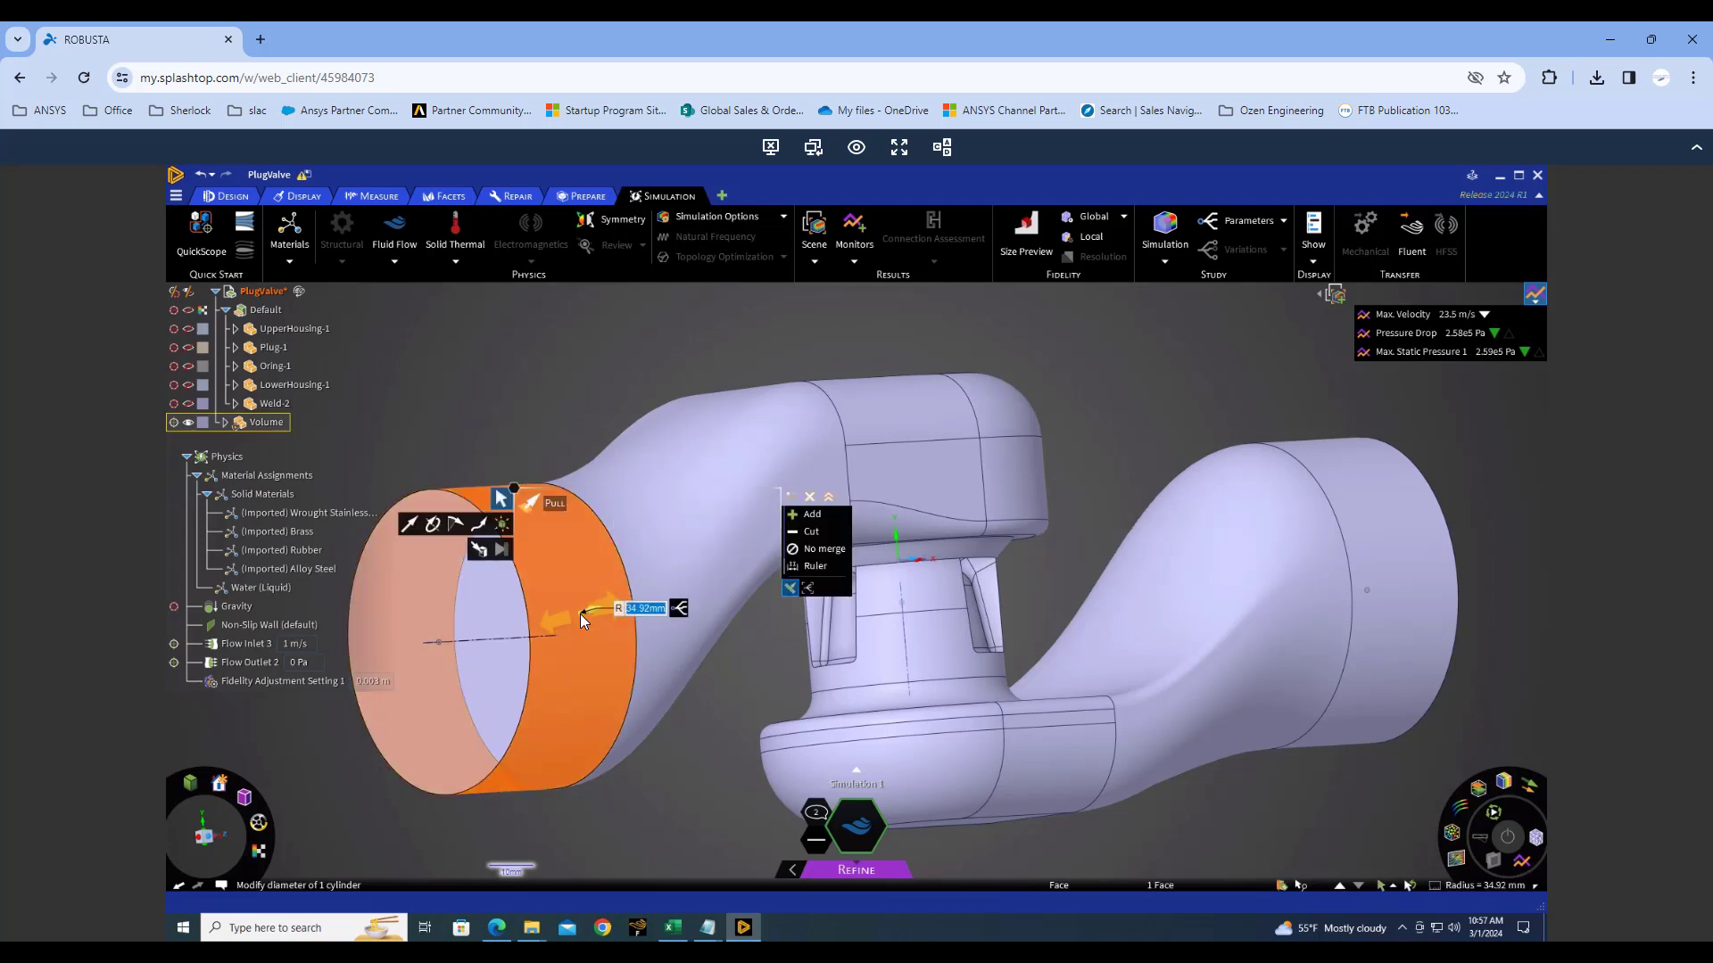
{"action": "left_click_drag", "start_coordinate": [579, 614], "coordinate": [558, 618]}
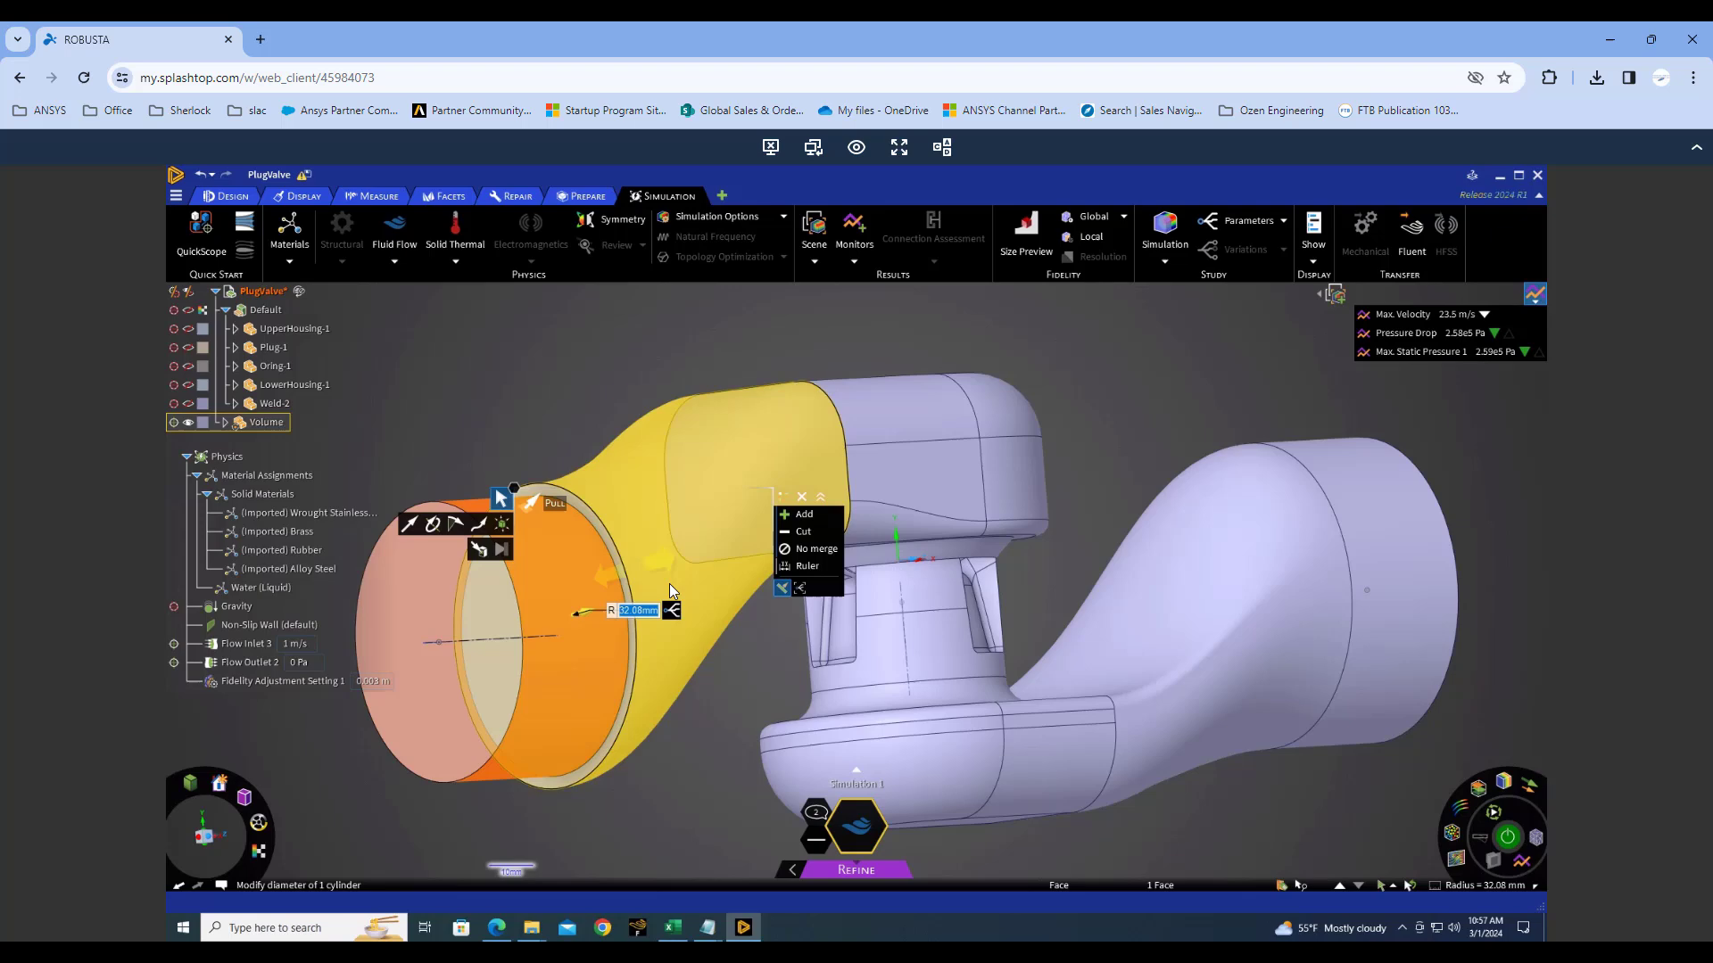
{"action": "middle_click_drag", "start_coordinate": [736, 577], "coordinate": [855, 661]}
{"action": "left_click", "coordinate": [1112, 773]}
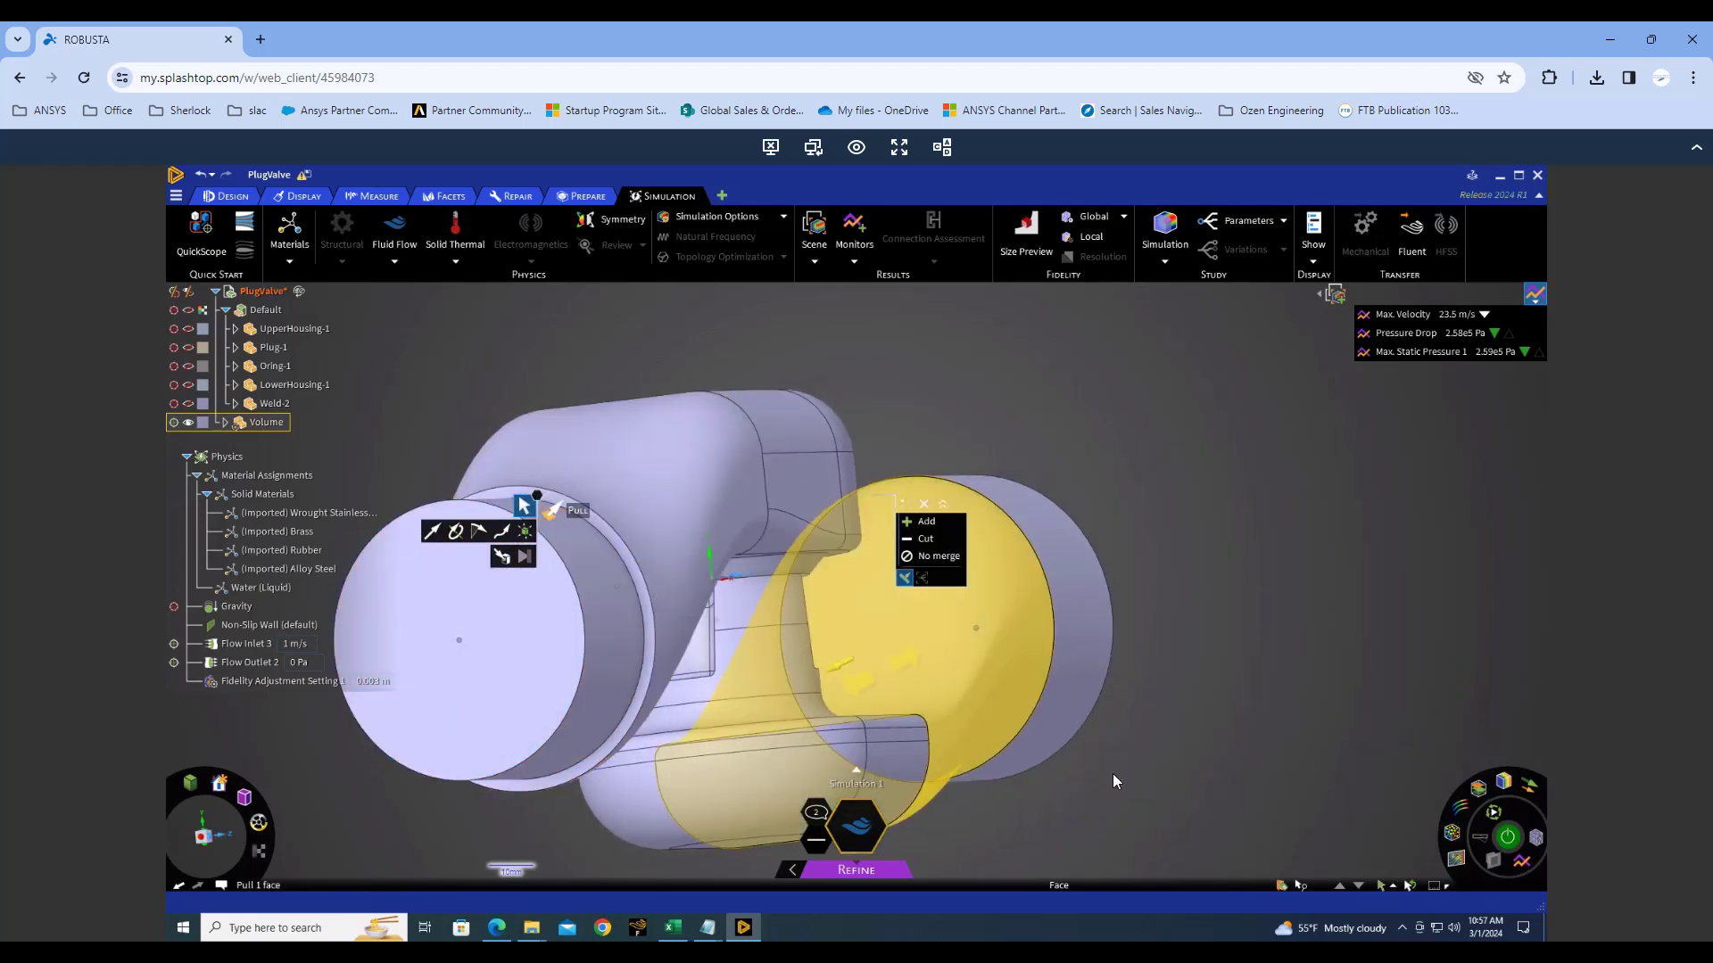
{"action": "middle_click_drag", "start_coordinate": [1111, 774], "coordinate": [1223, 660]}
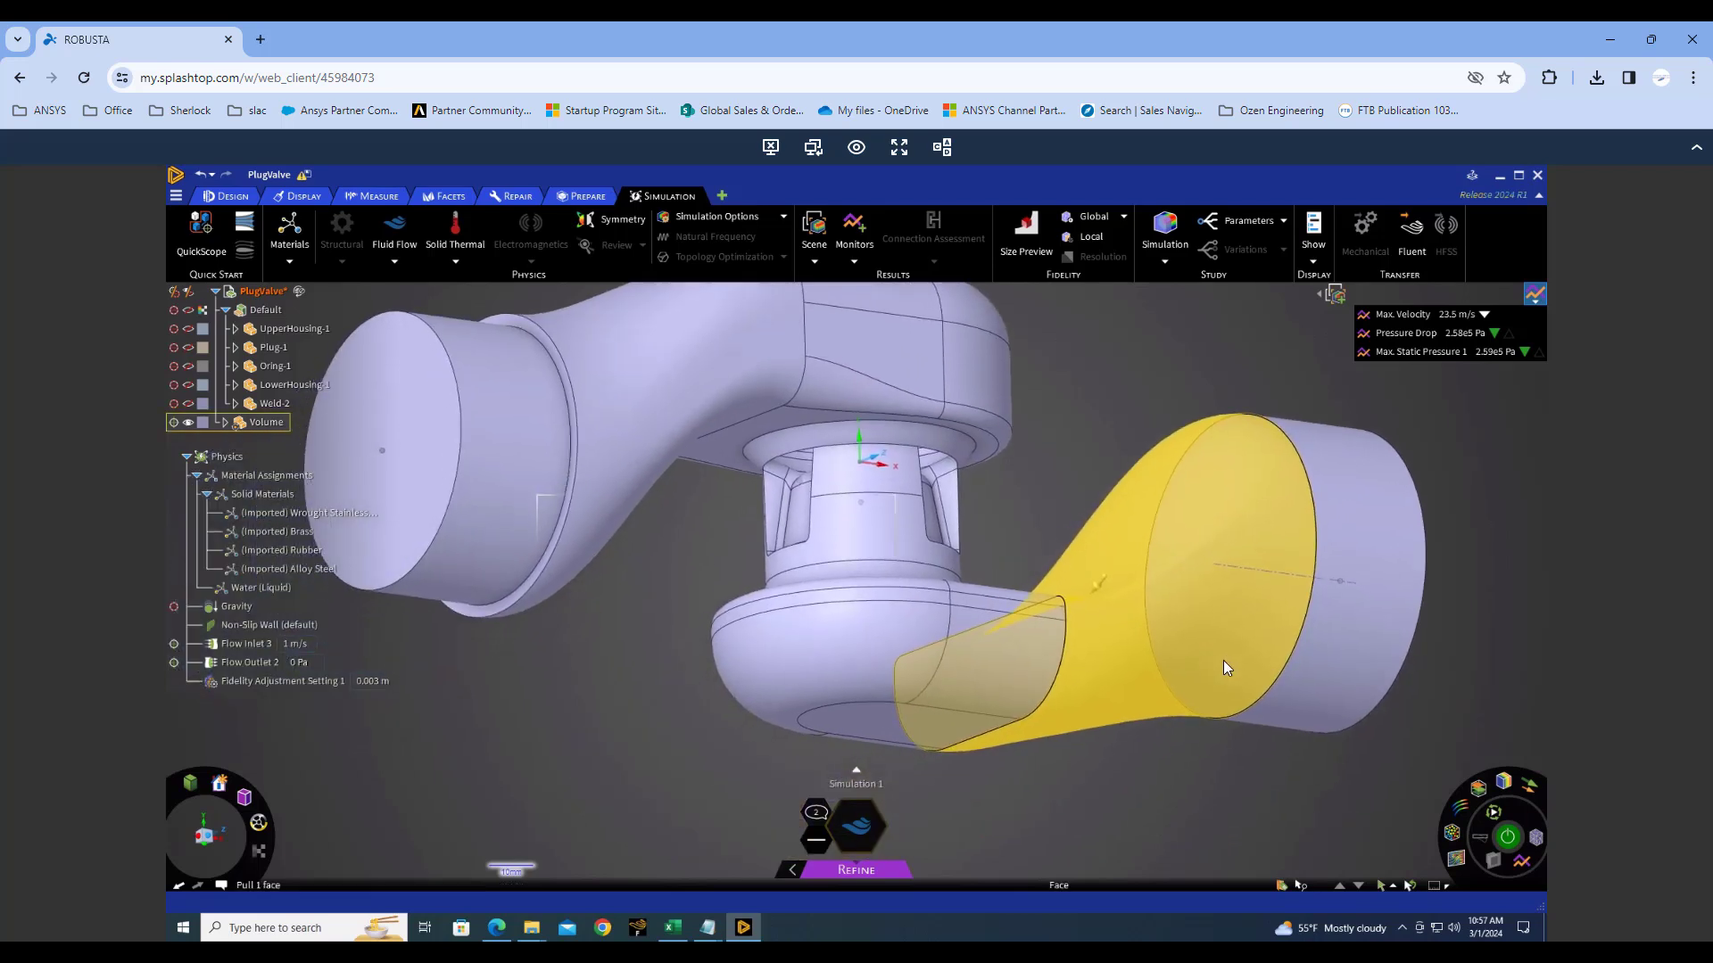
{"action": "key", "text": "p"}
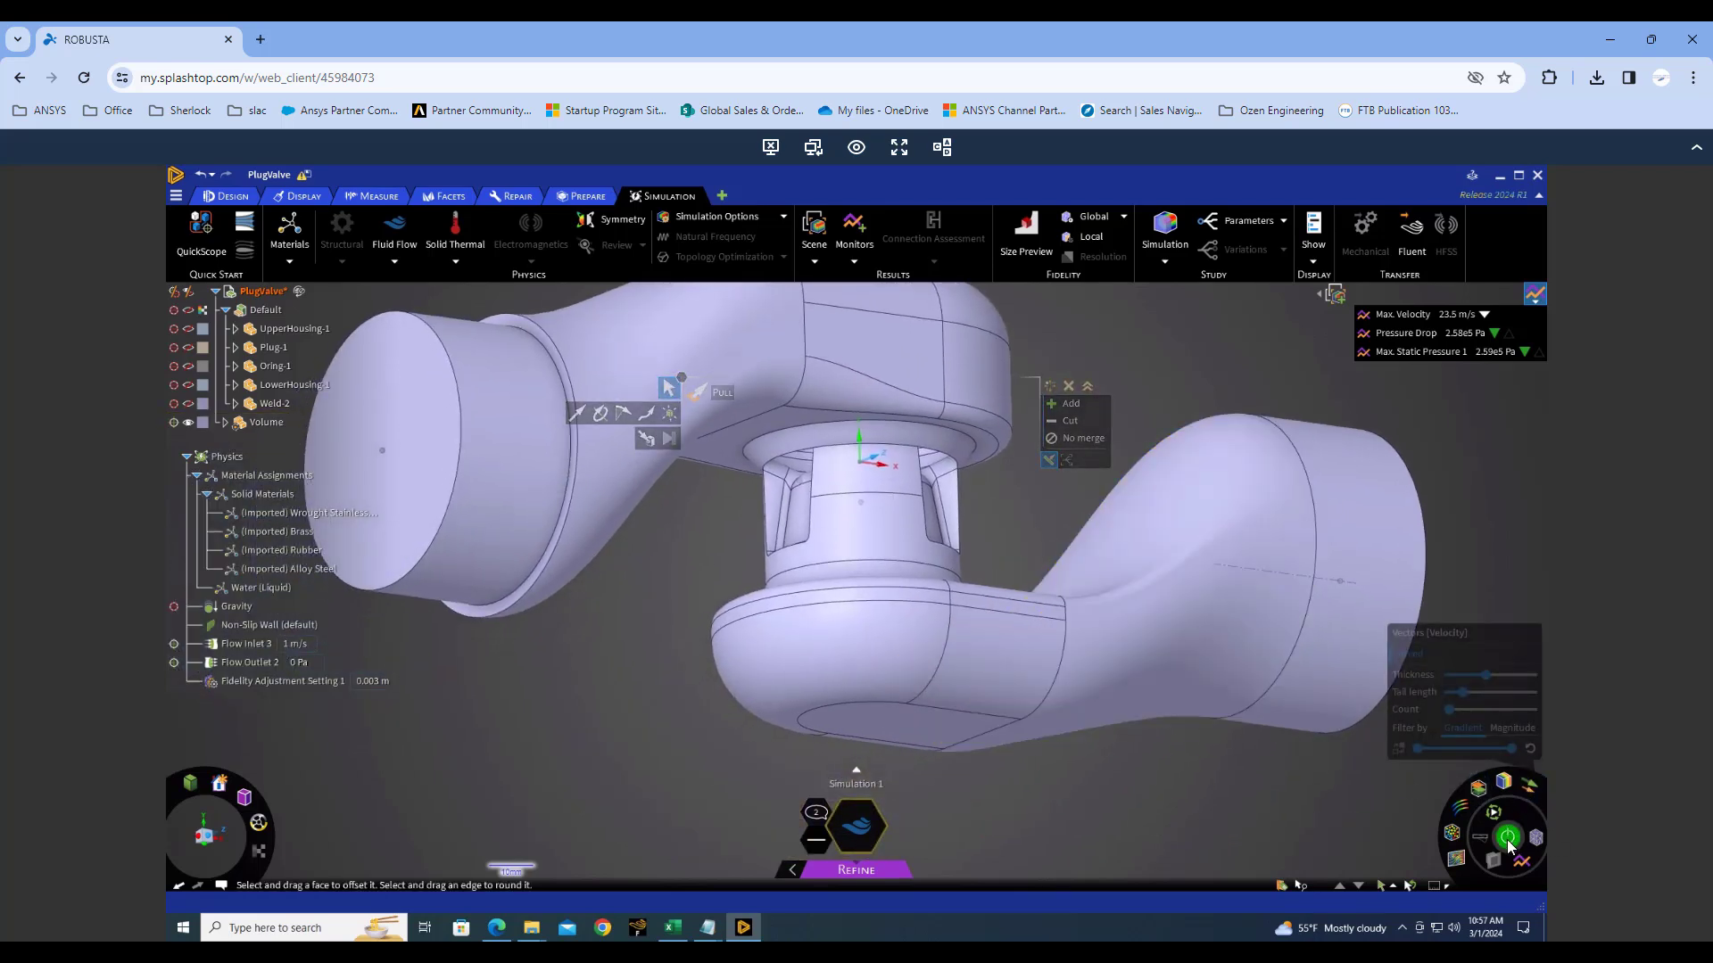
Solve the simulation again with the modified geometry and inspect the flow conditions and the fluid volume around the plug.
{"action": "left_click", "coordinate": [1508, 841]}
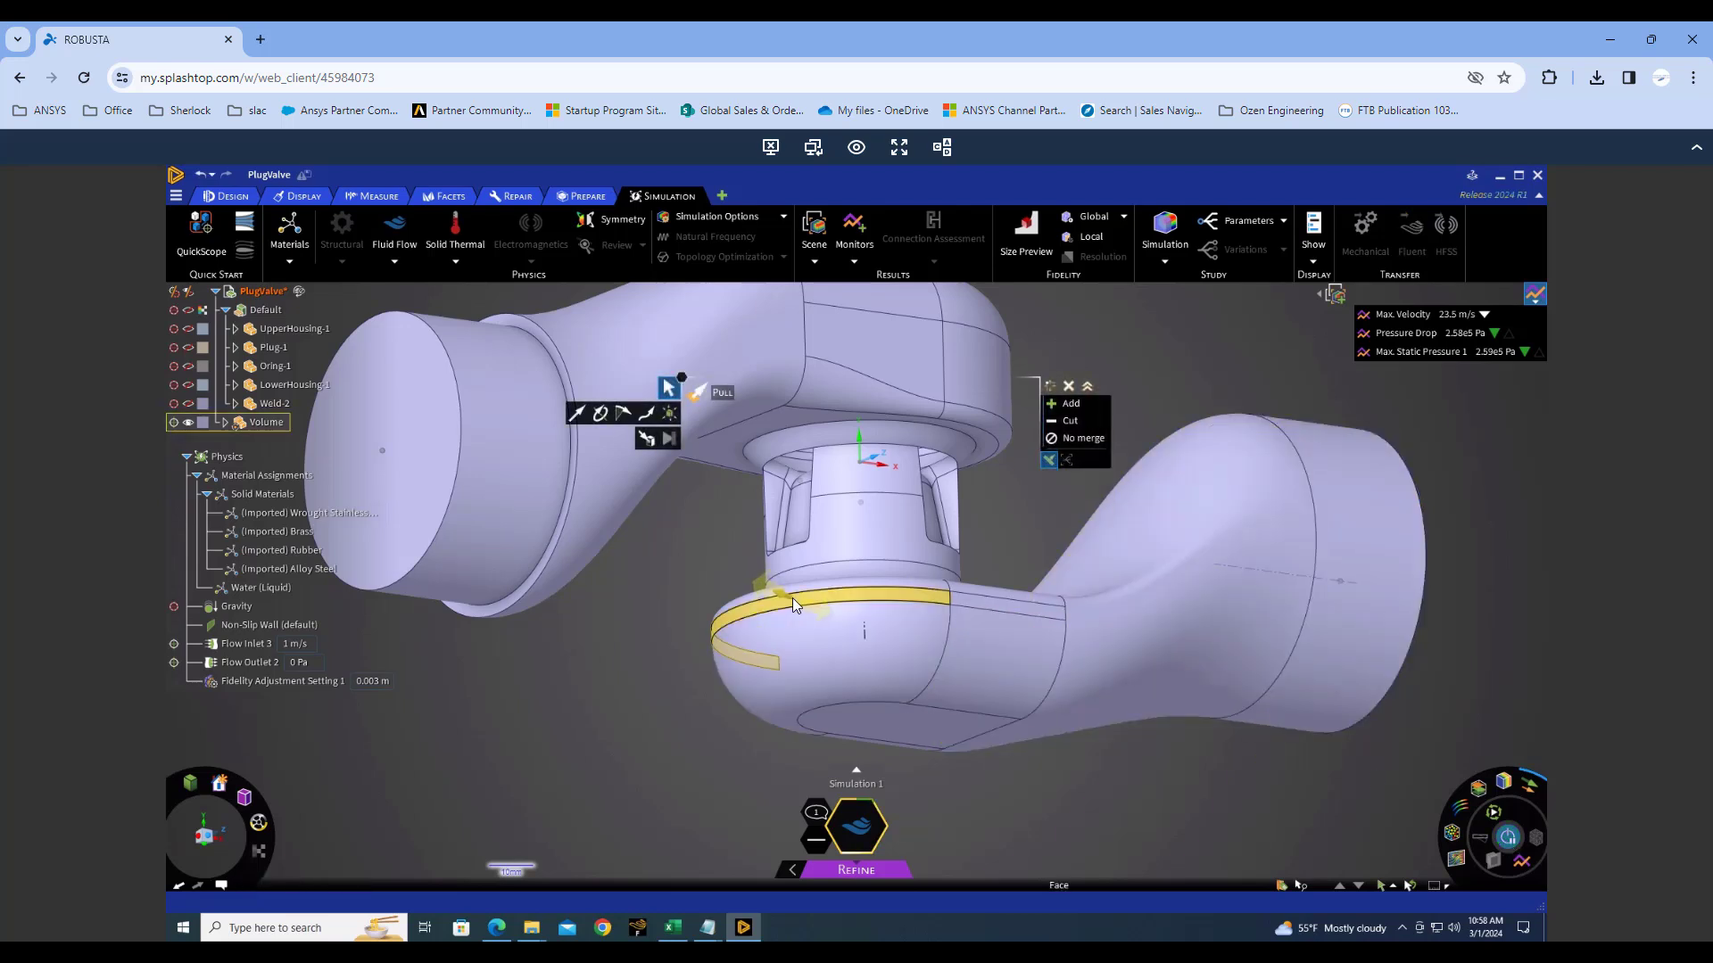
{"action": "left_click", "coordinate": [258, 644]}
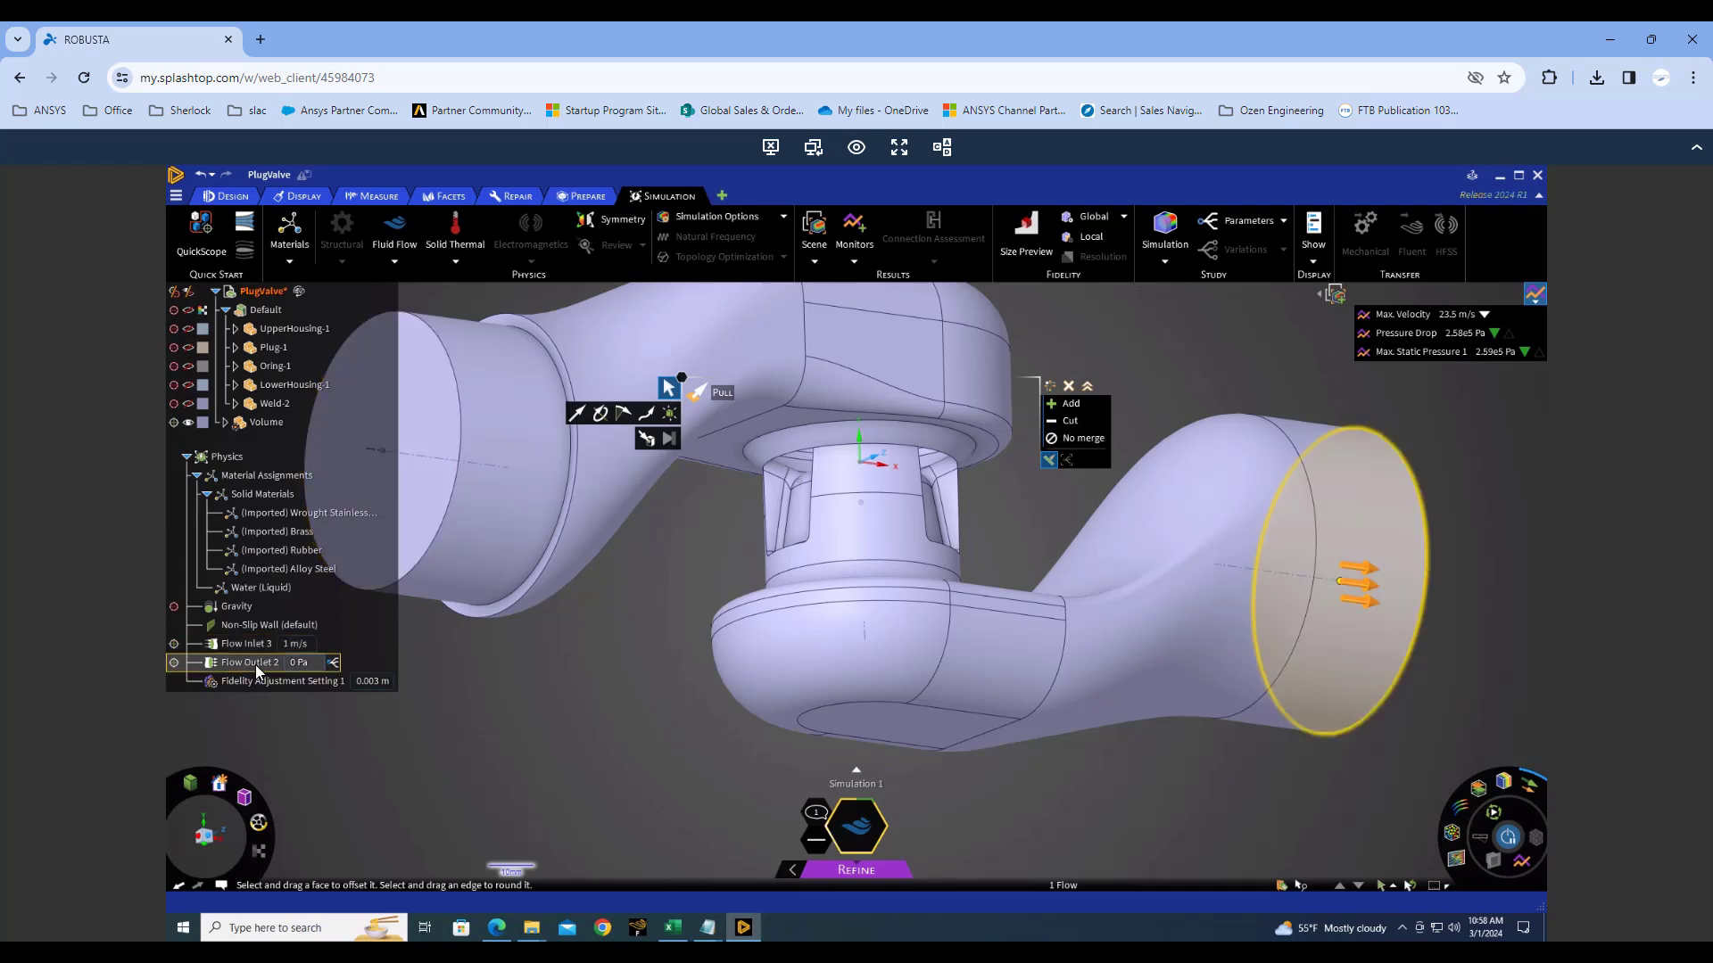
{"action": "left_click", "coordinate": [266, 422]}
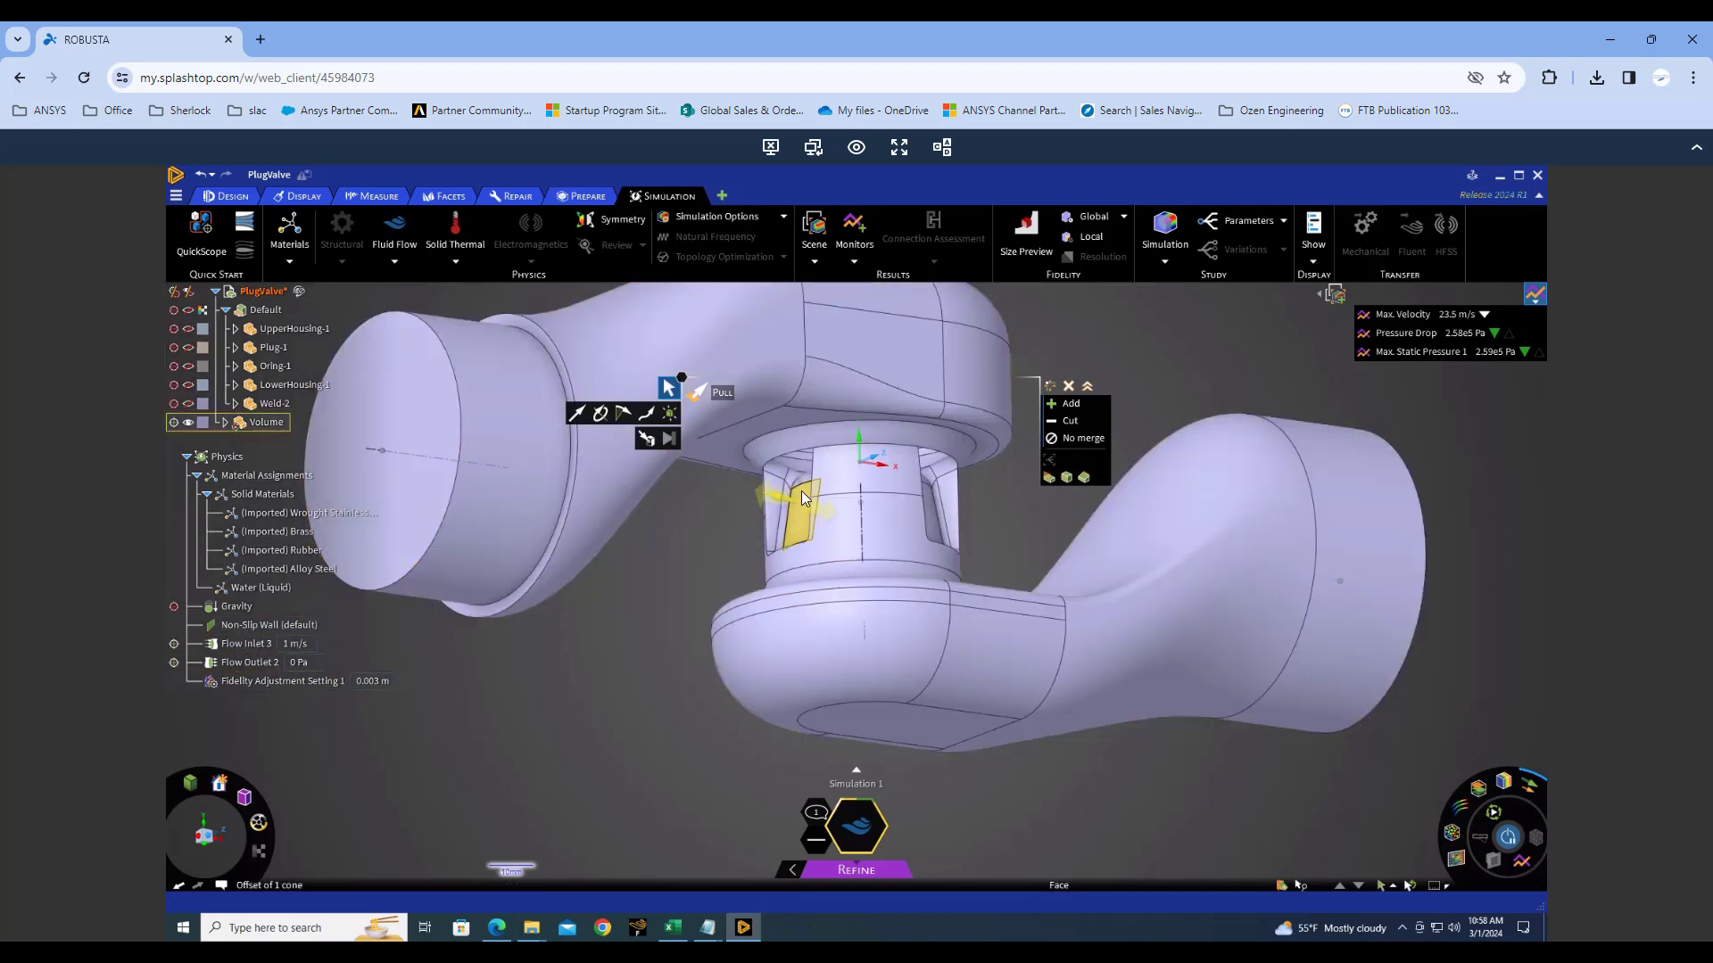
{"action": "mouse_move", "coordinate": [857, 472]}
{"action": "middle_mouse_down"}
{"action": "mouse_move", "coordinate": [863, 354]}
{"action": "mouse_move", "coordinate": [890, 475]}
{"action": "middle_mouse_up"}
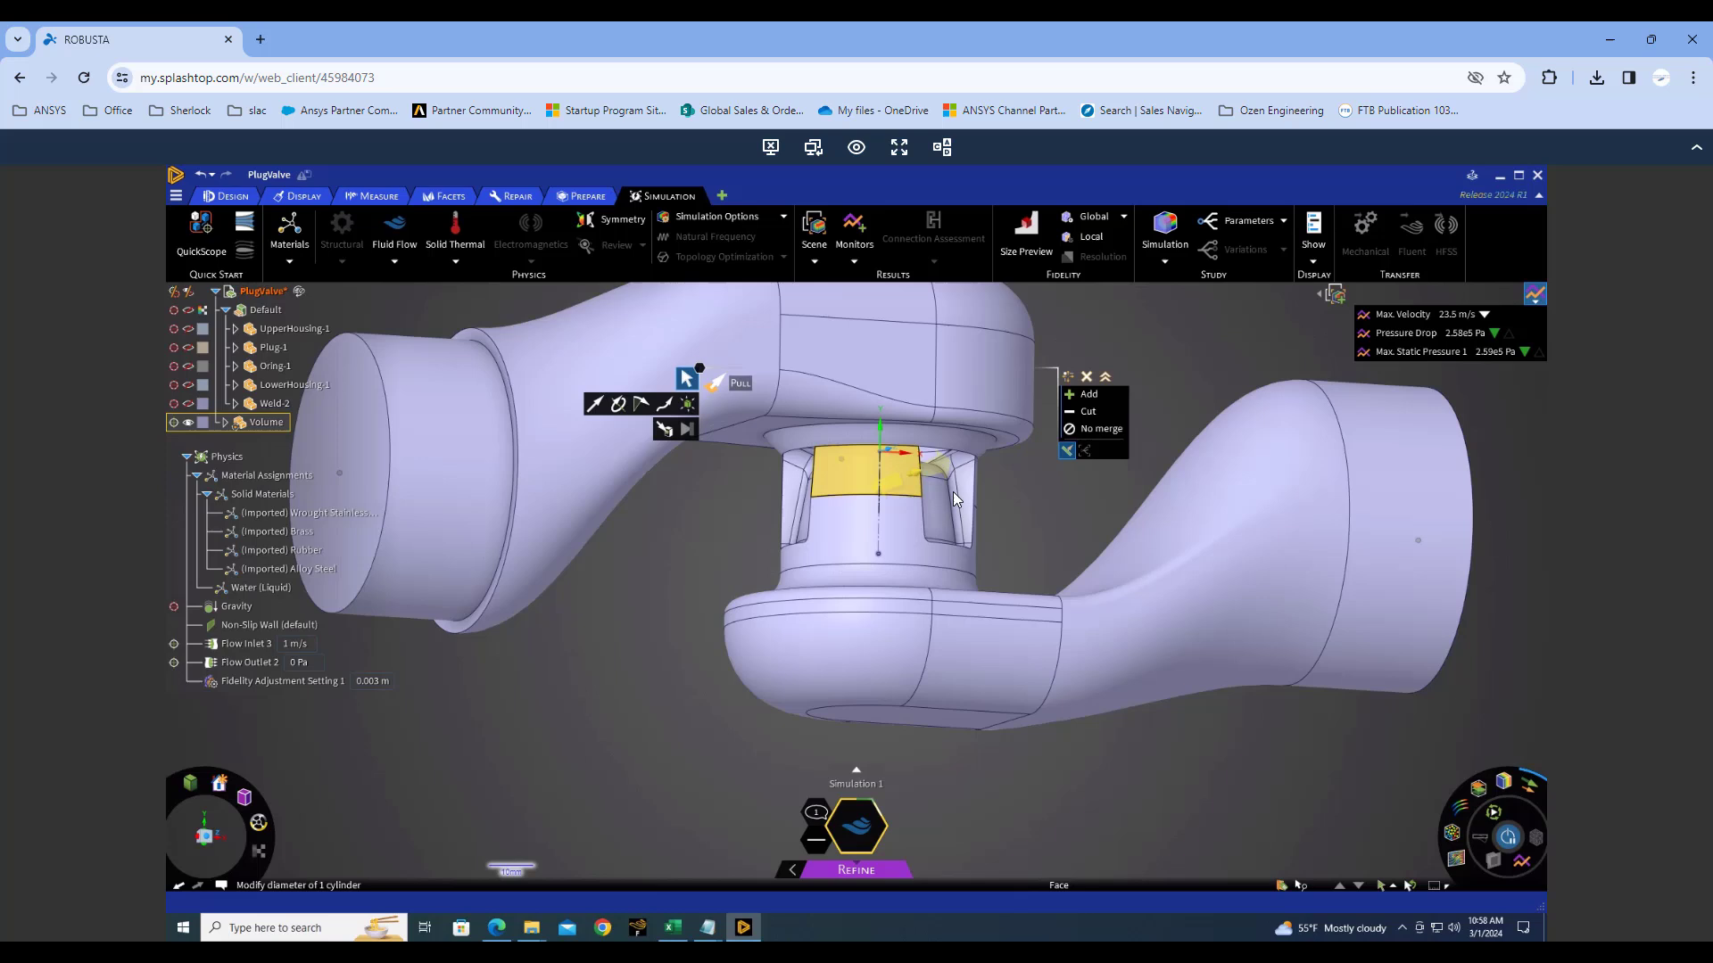
{"action": "middle_click_drag", "start_coordinate": [927, 609], "coordinate": [919, 614]}
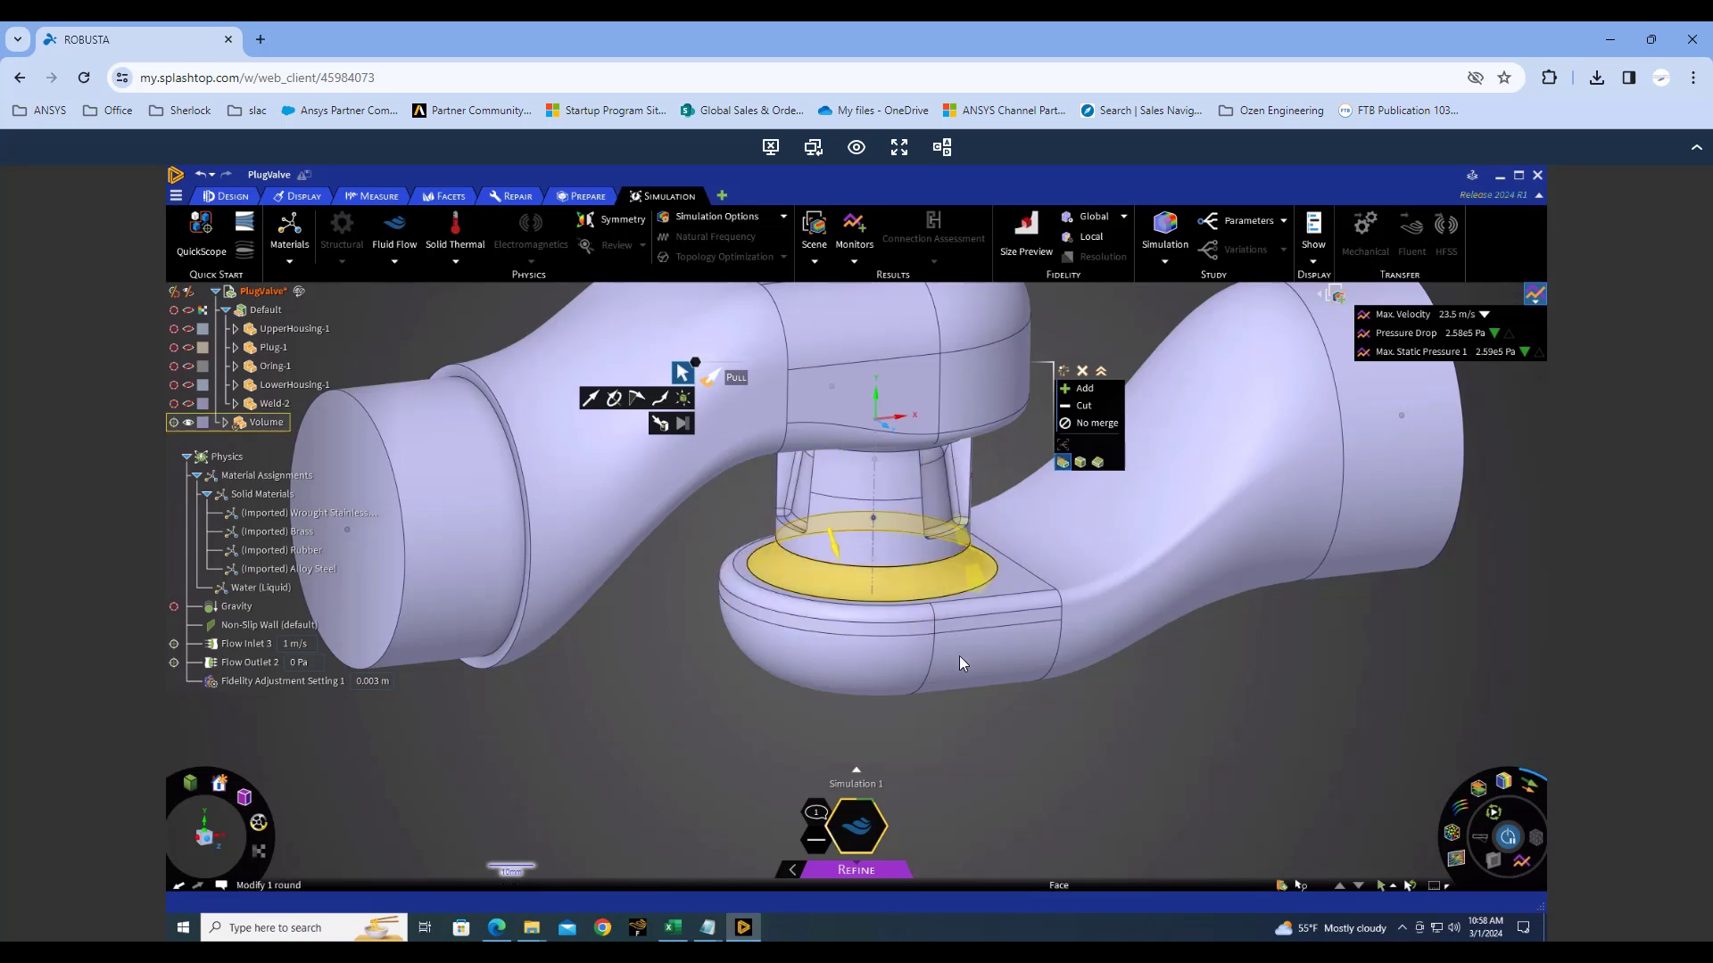
{"action": "middle_click_drag", "start_coordinate": [956, 475], "coordinate": [946, 440]}
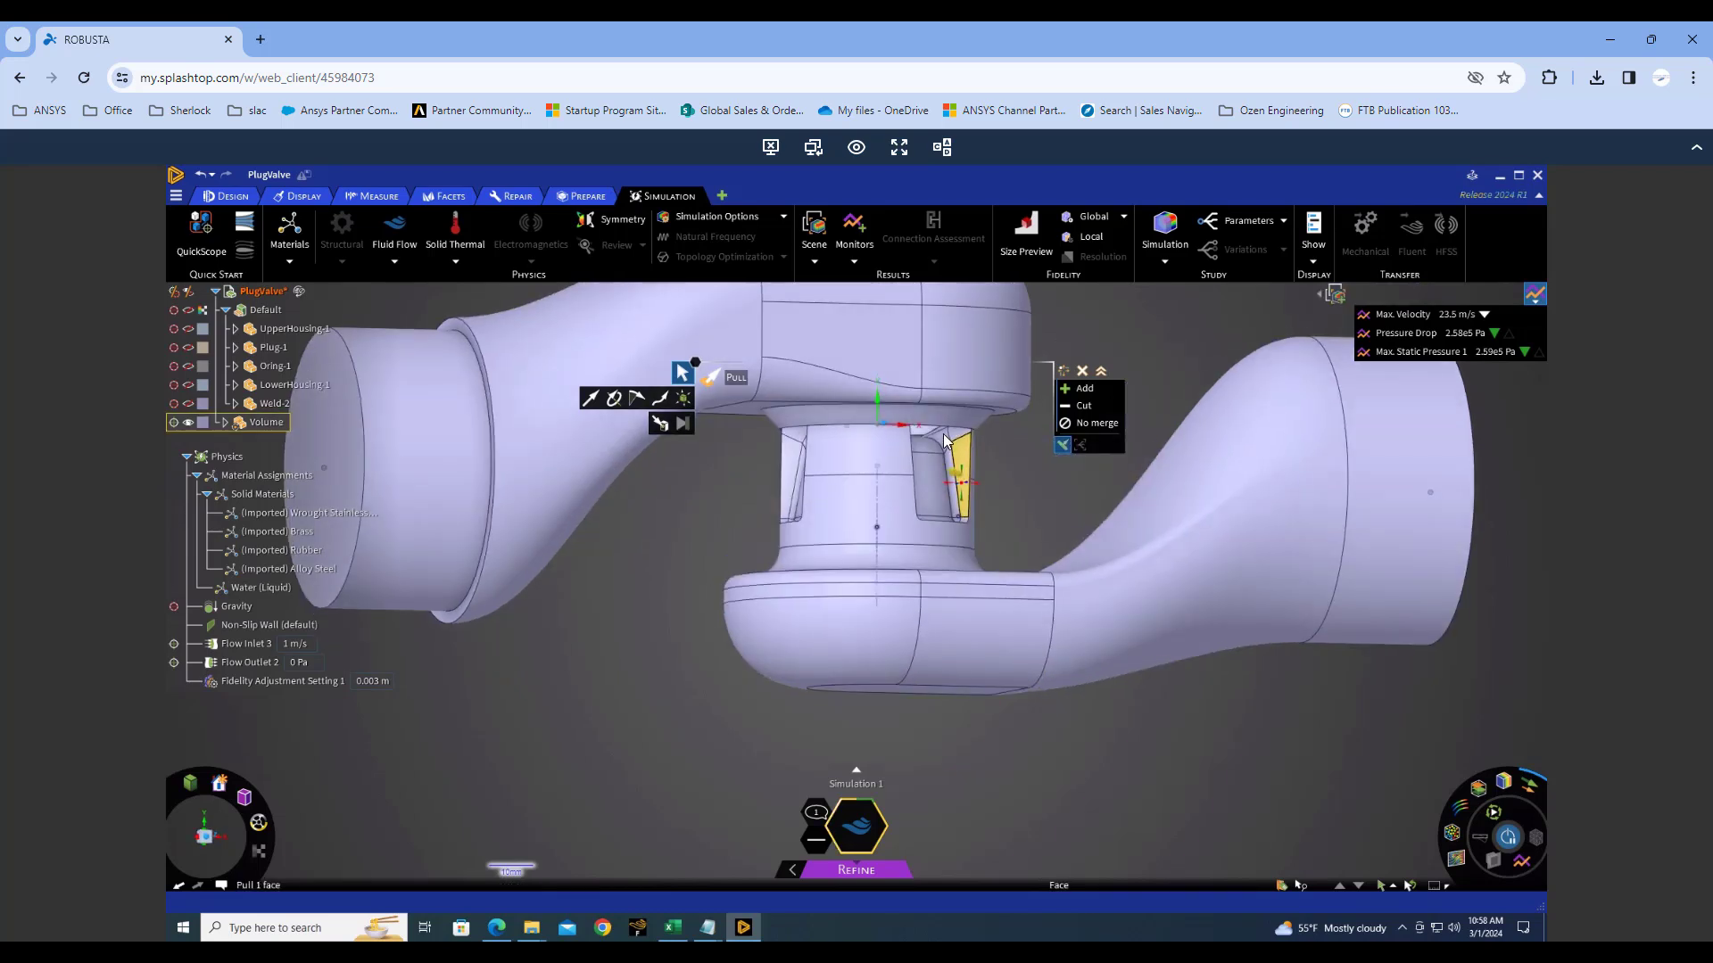
{"action": "left_click", "coordinate": [851, 578]}
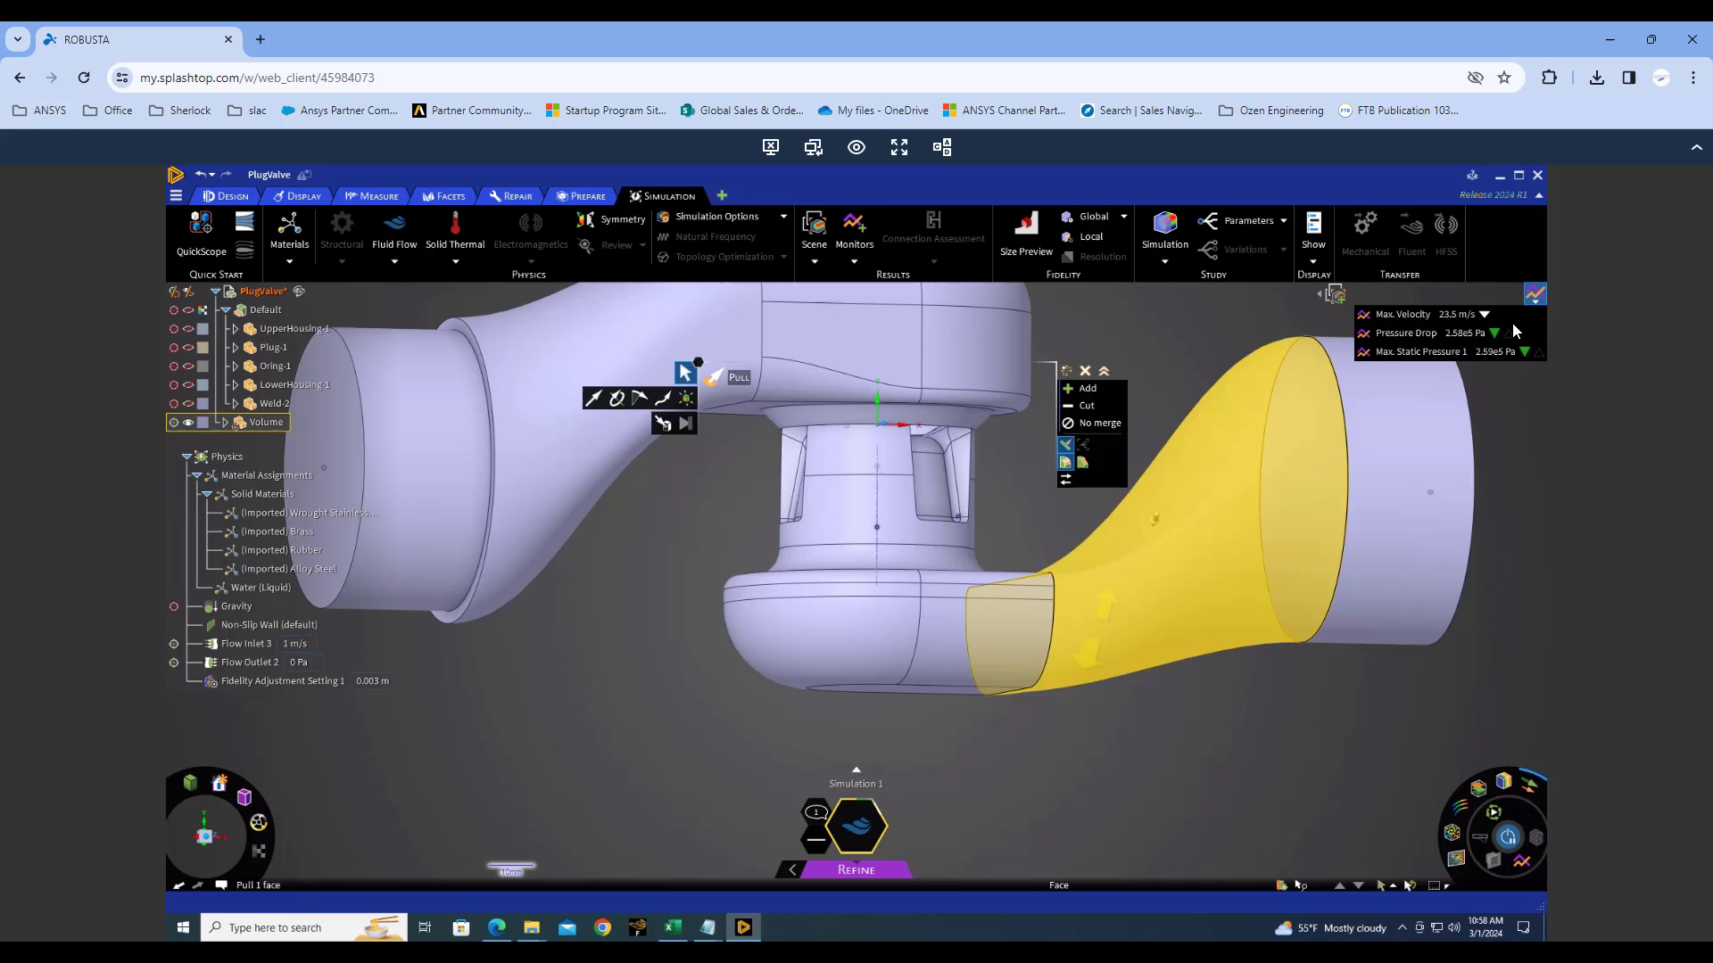
Open the Max. Static Pressure chart with its iteration details, follow the curve while solving, and close both plots.
{"action": "left_click", "coordinate": [1525, 353]}
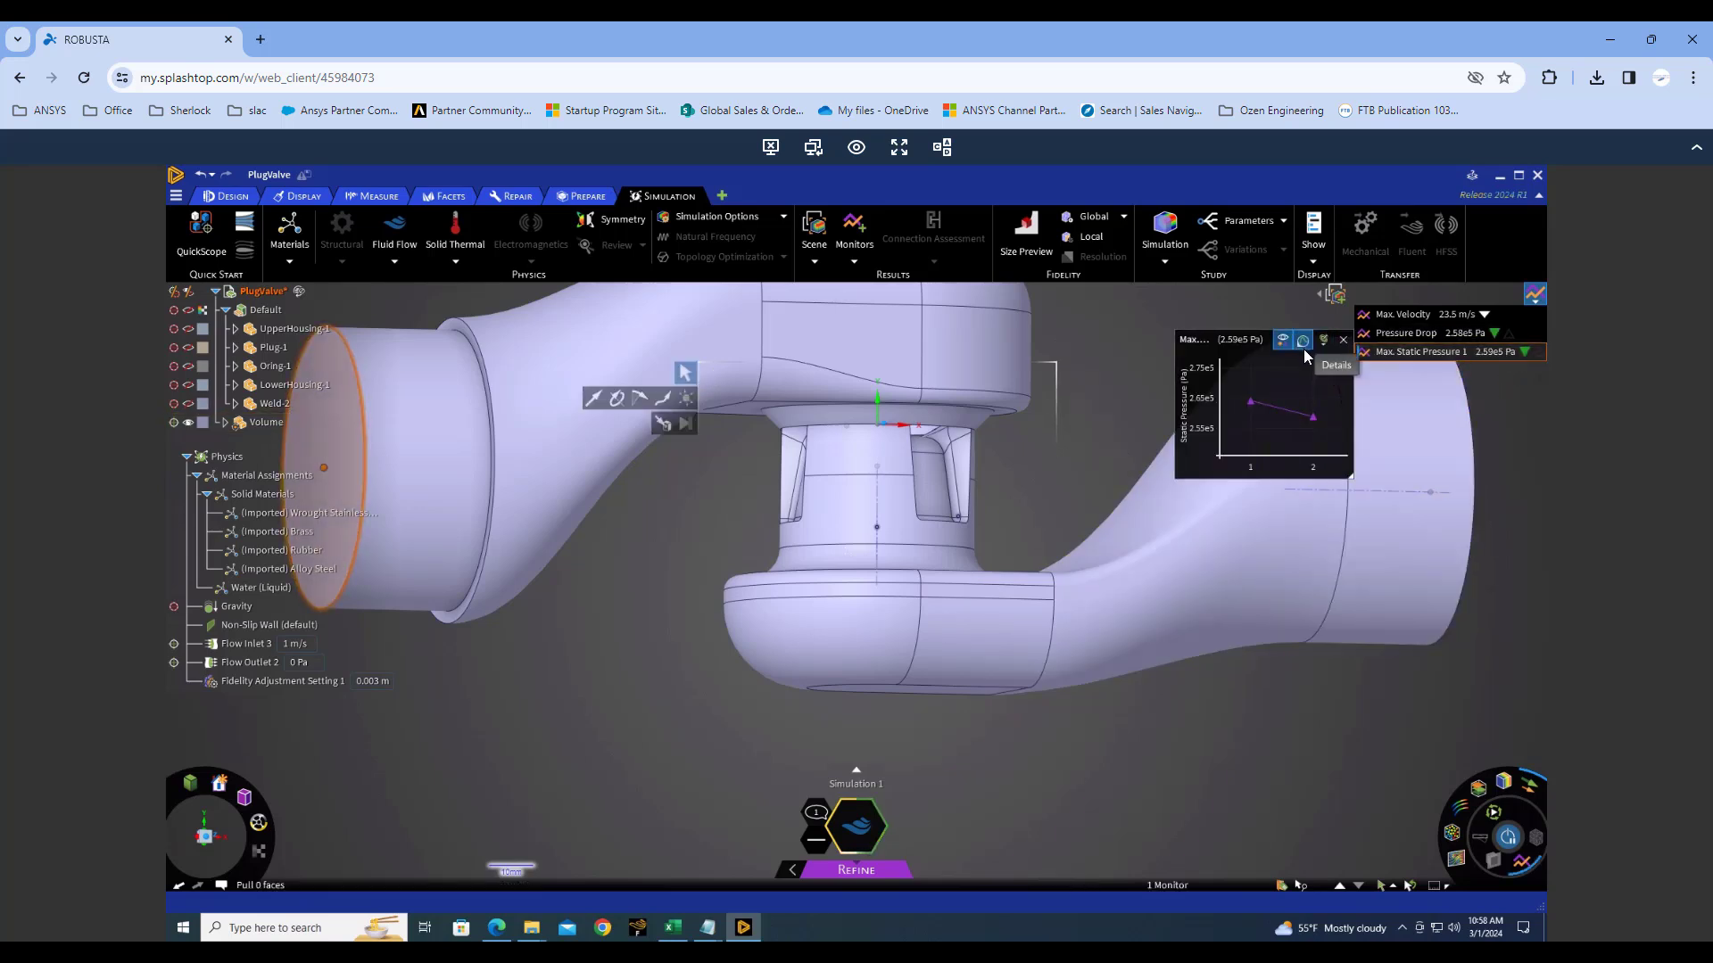
{"action": "left_click", "coordinate": [1304, 342]}
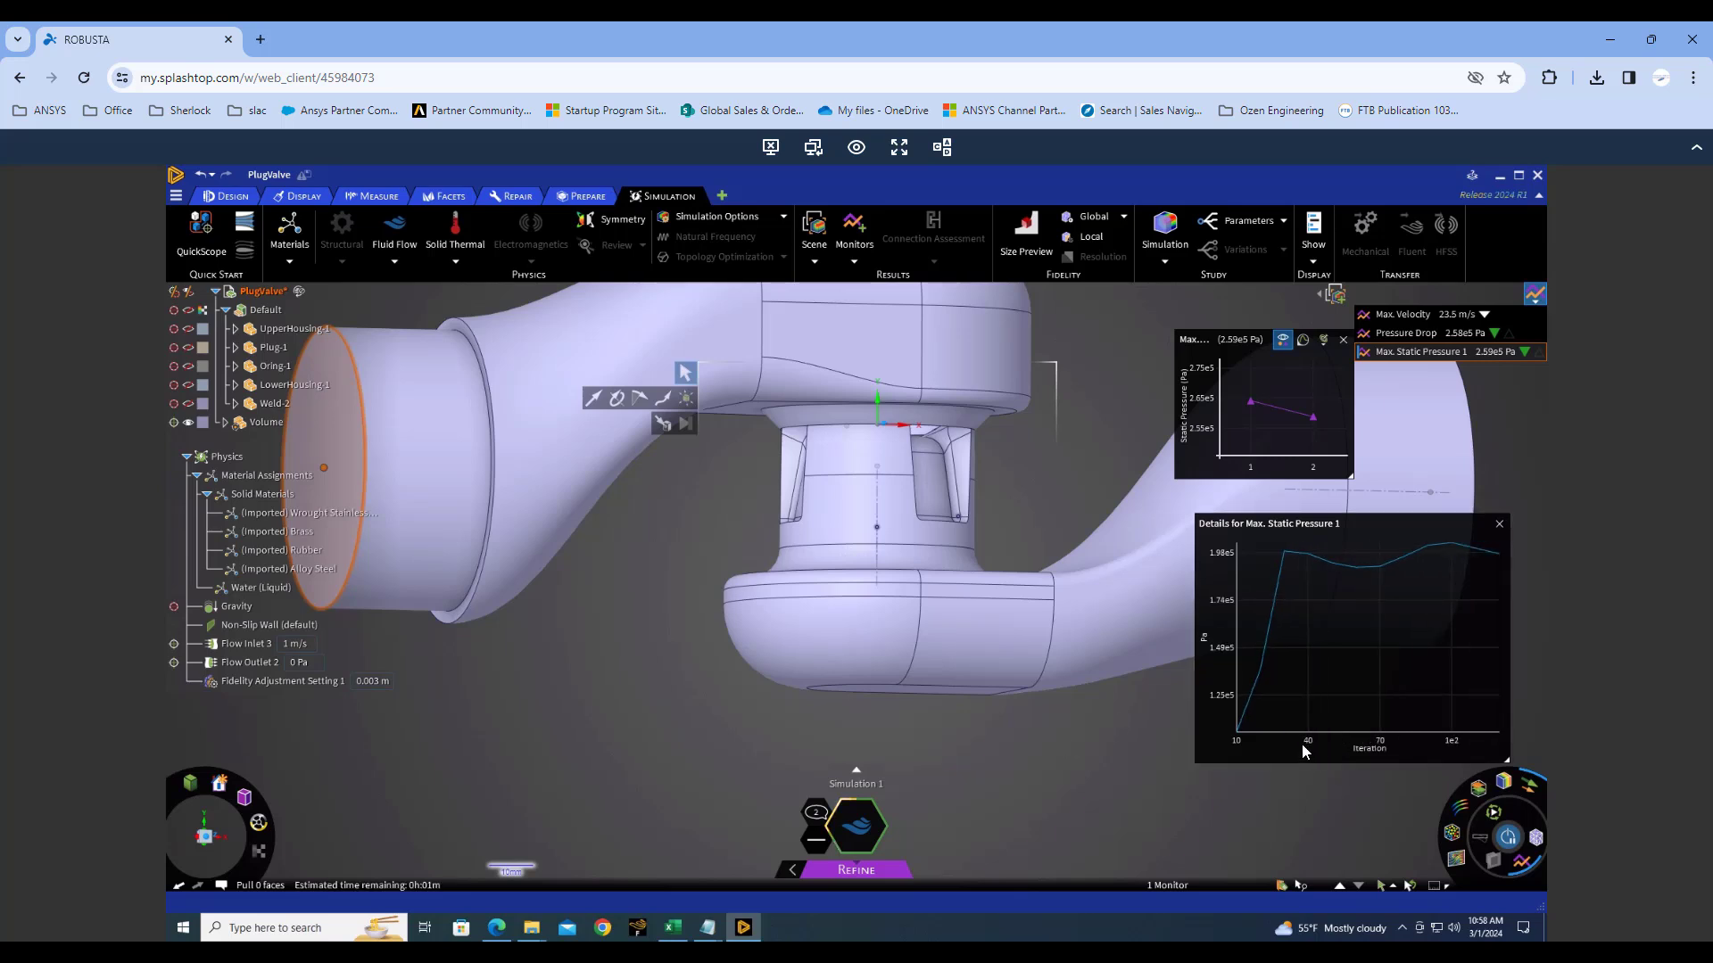
{"action": "mouse_move", "coordinate": [1311, 565]}
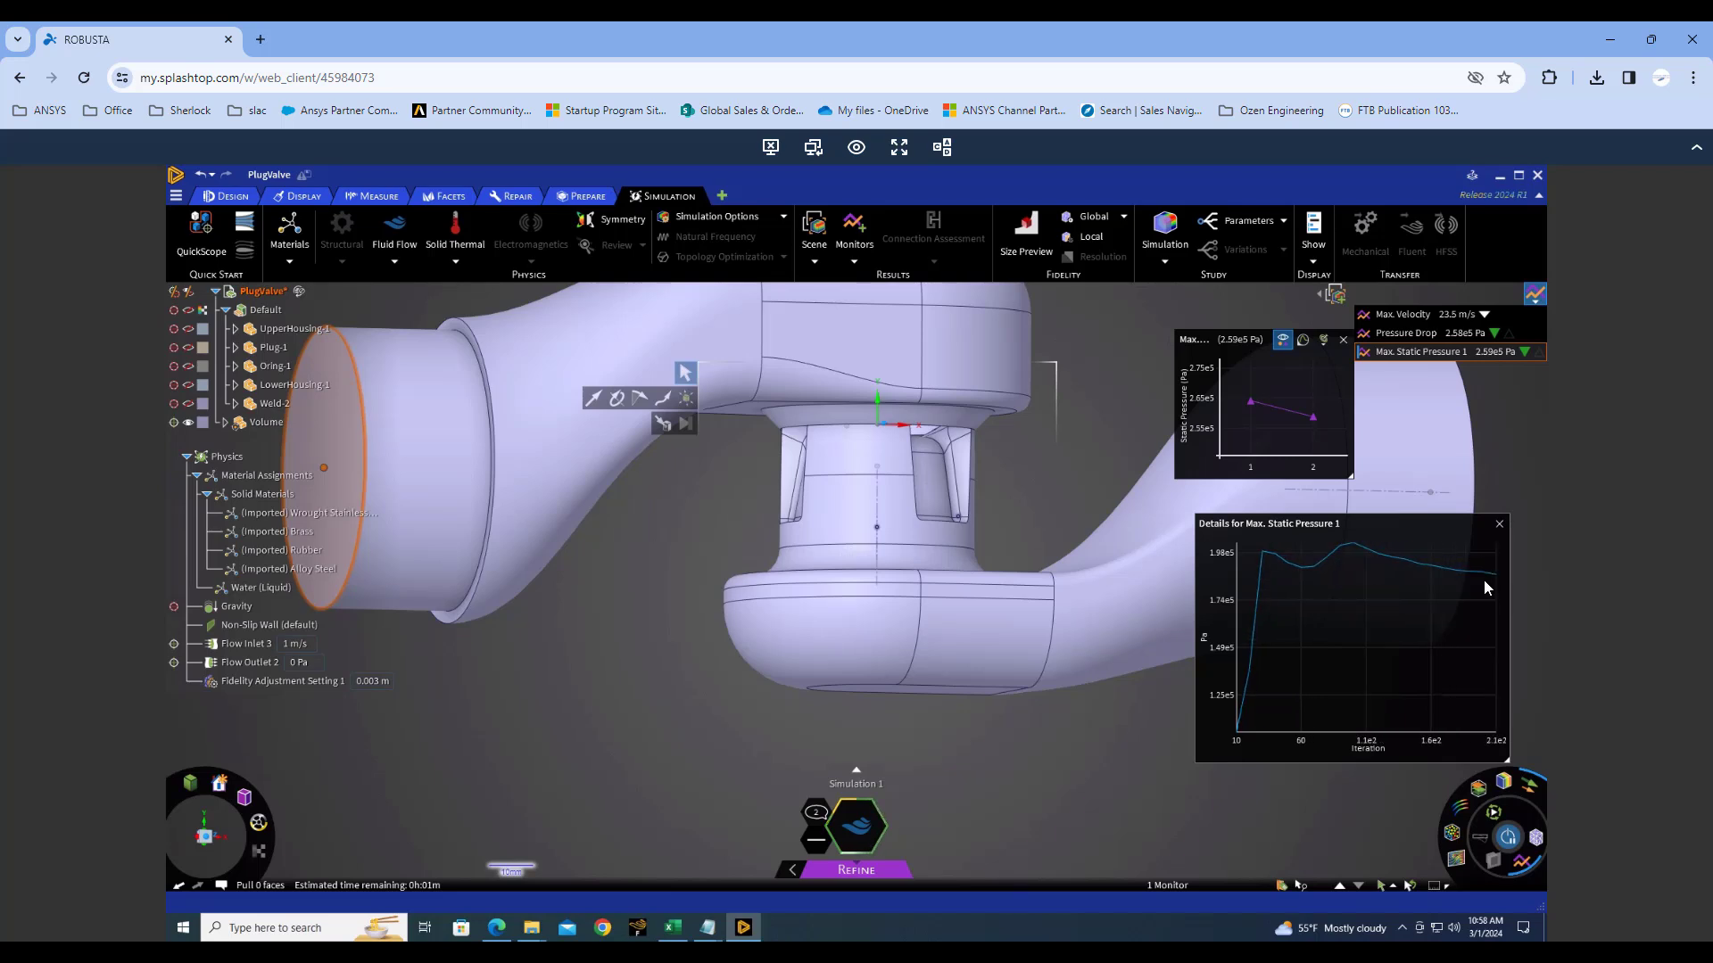
{"action": "mouse_move", "coordinate": [1486, 606]}
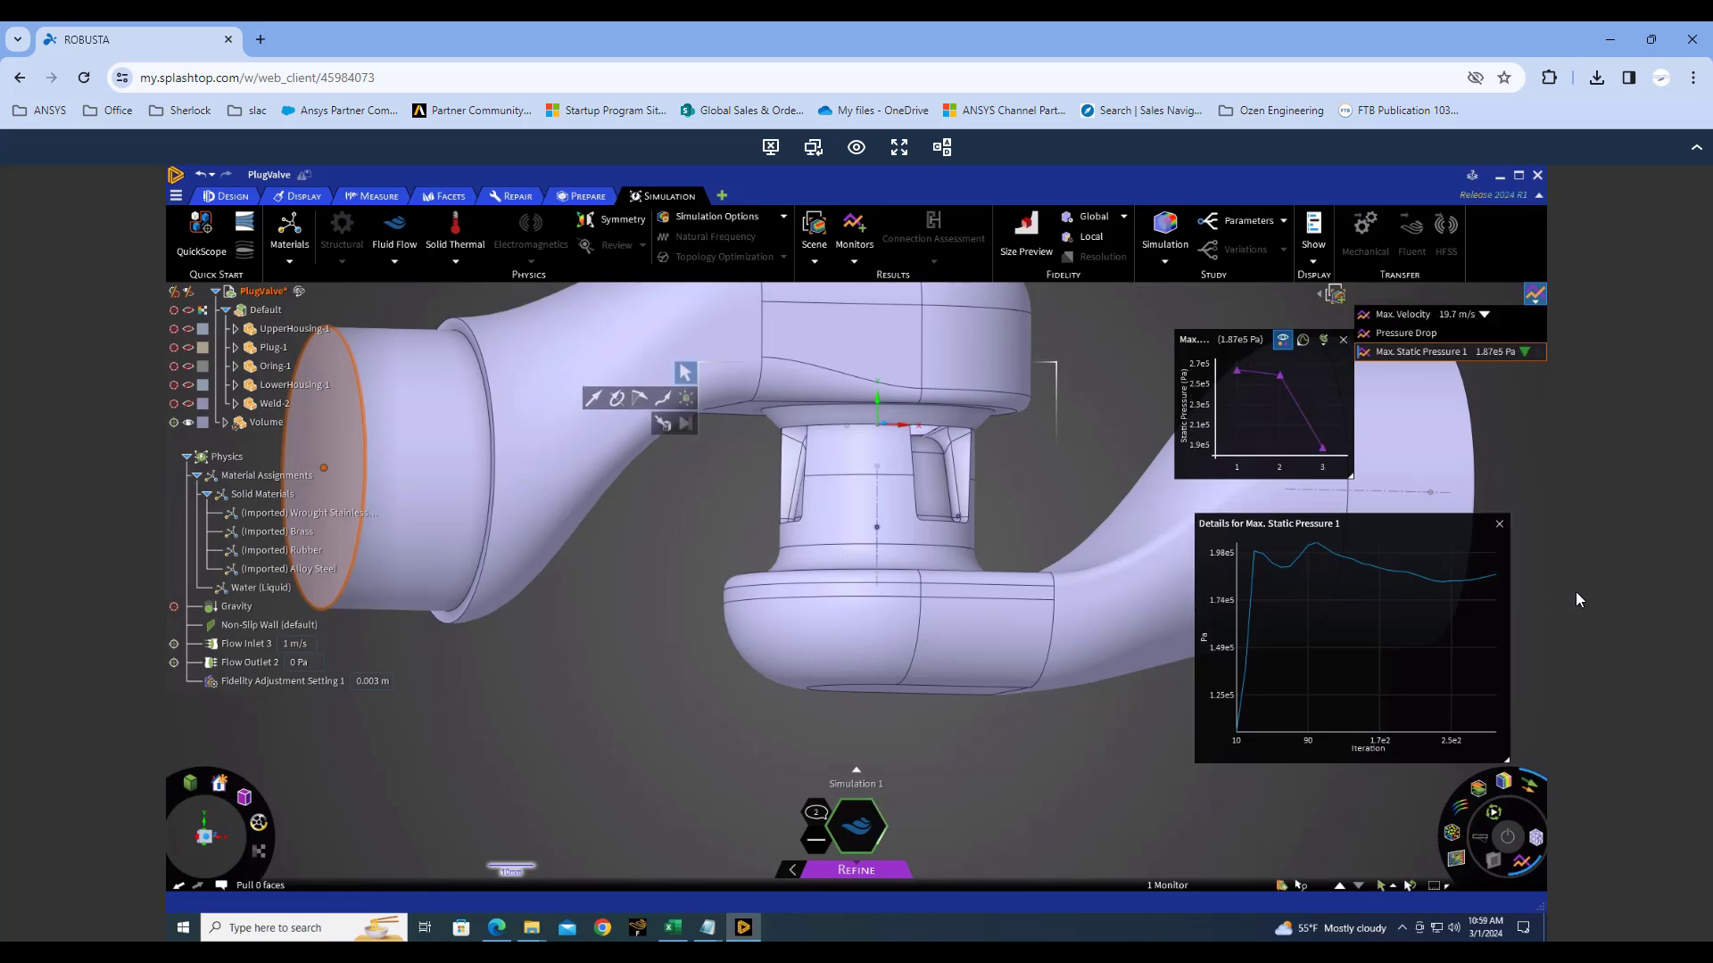
{"action": "left_click", "coordinate": [1498, 527]}
{"action": "left_click", "coordinate": [1344, 340]}
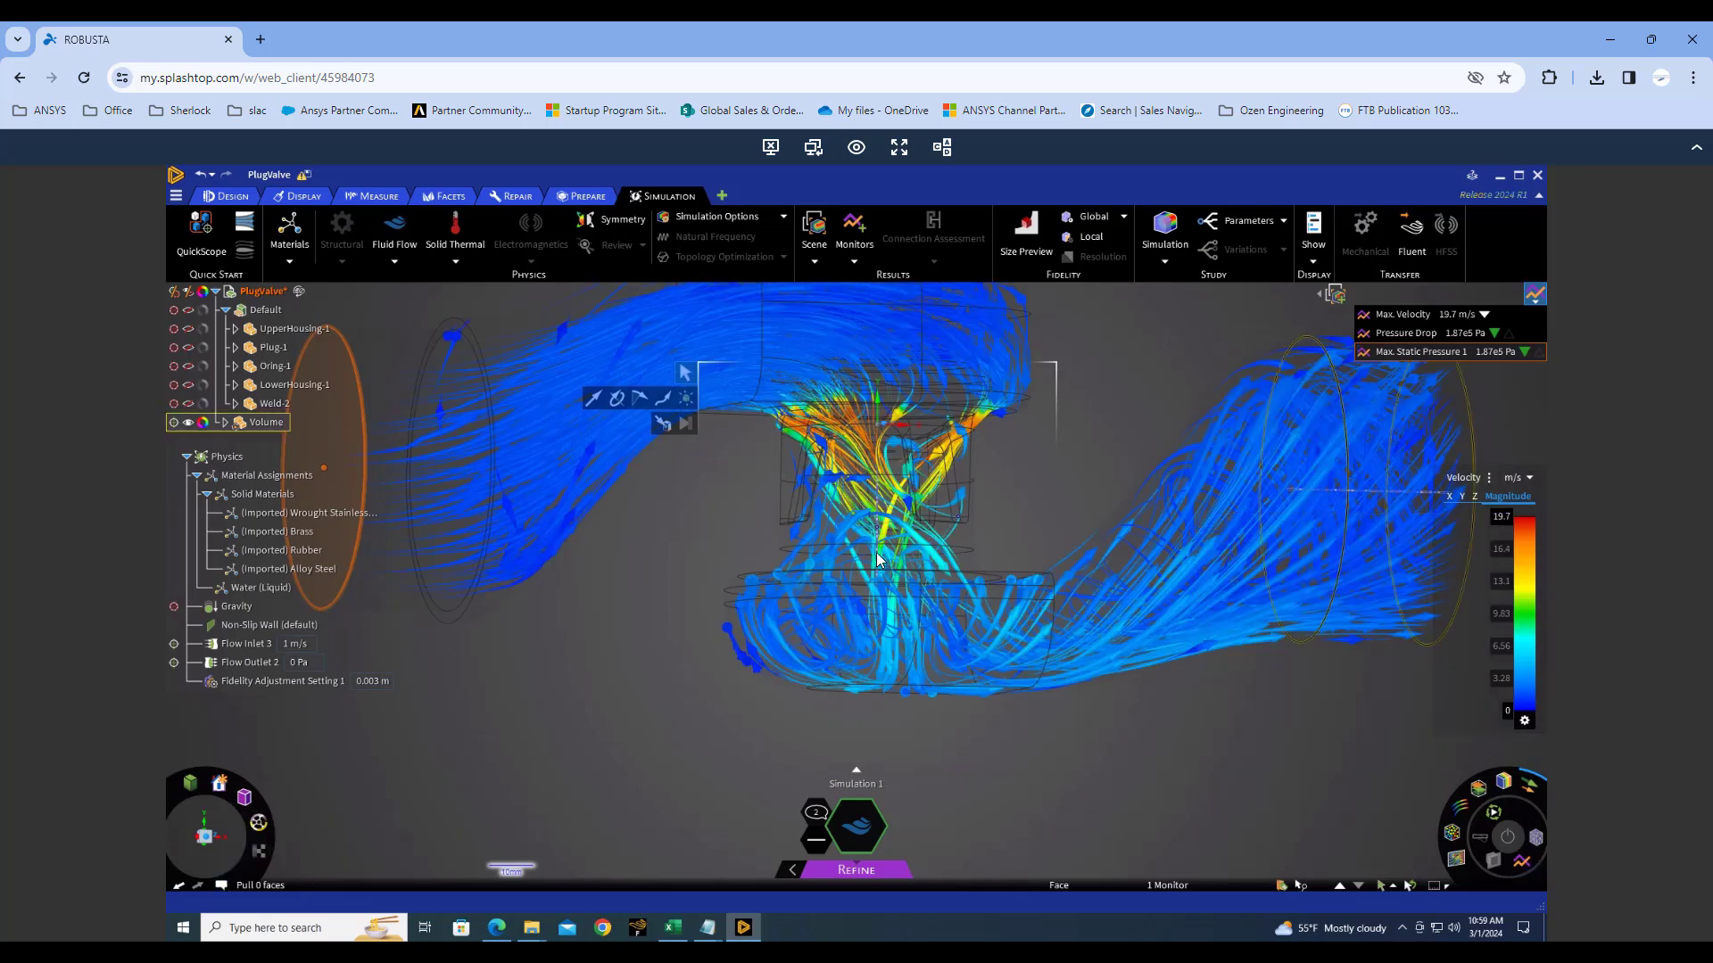
Examine the velocity streamlines of the modified geometry along the inlet and closely around the plug openings.
{"action": "left_click", "coordinate": [719, 504]}
{"action": "middle_click_drag", "start_coordinate": [719, 503], "coordinate": [851, 692], "text": "shift"}
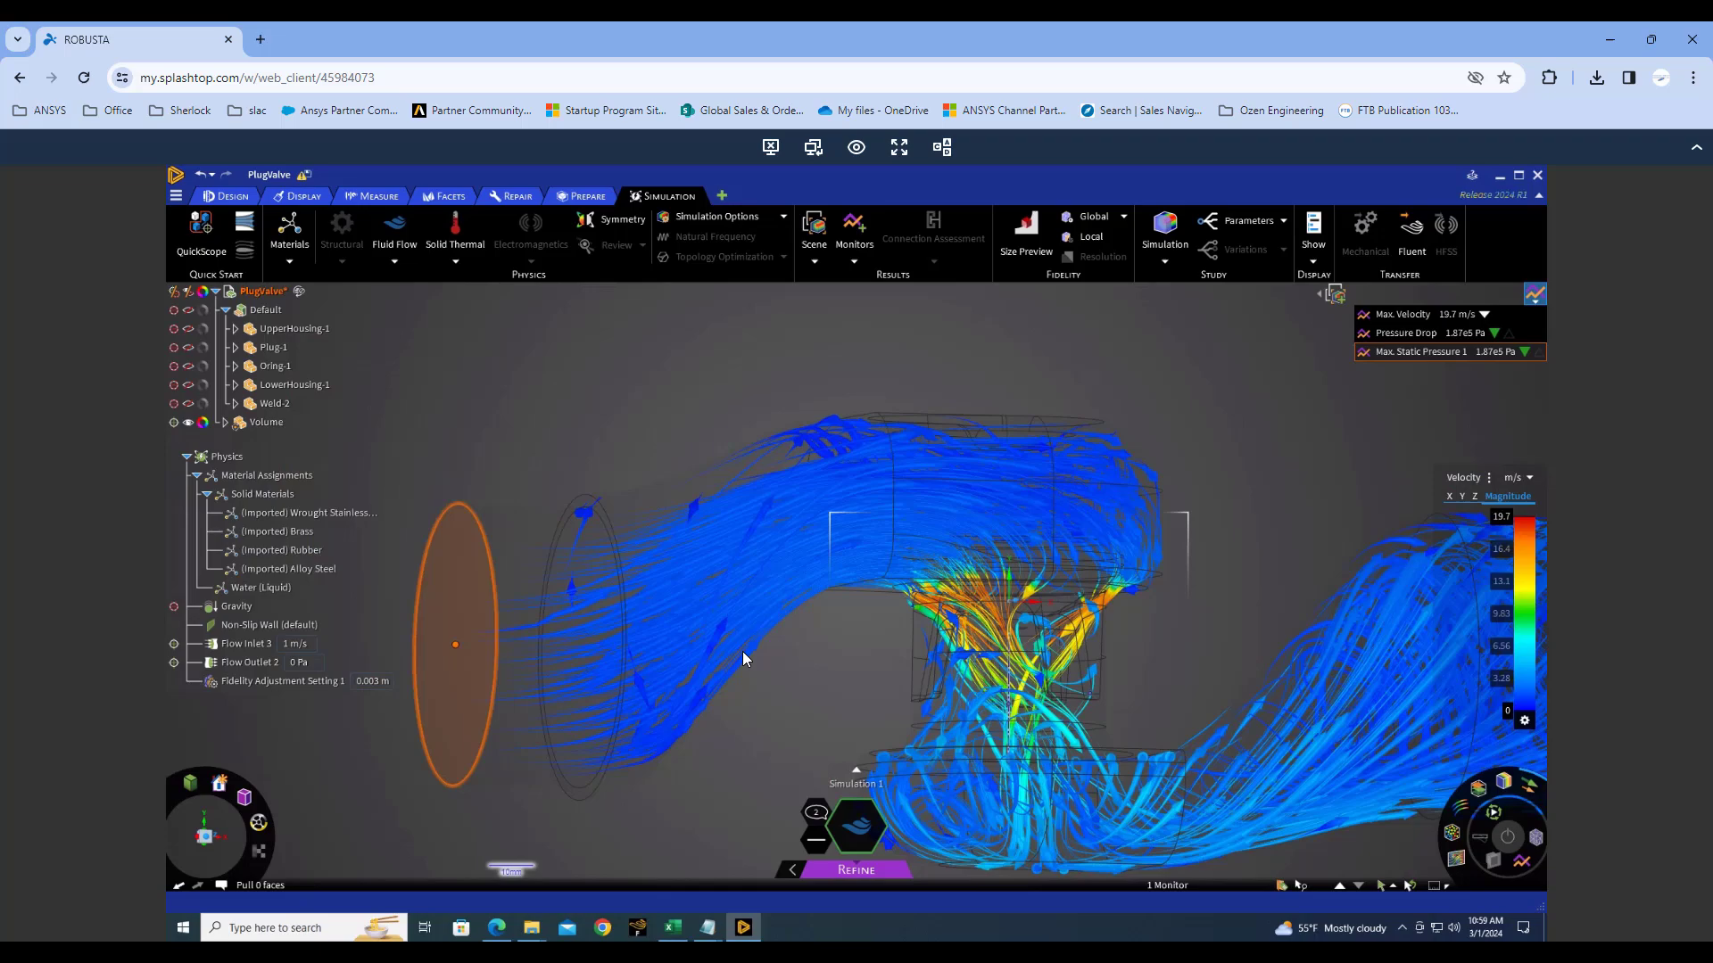
{"action": "left_click", "coordinate": [744, 655]}
{"action": "middle_click_drag", "start_coordinate": [744, 656], "coordinate": [690, 640]}
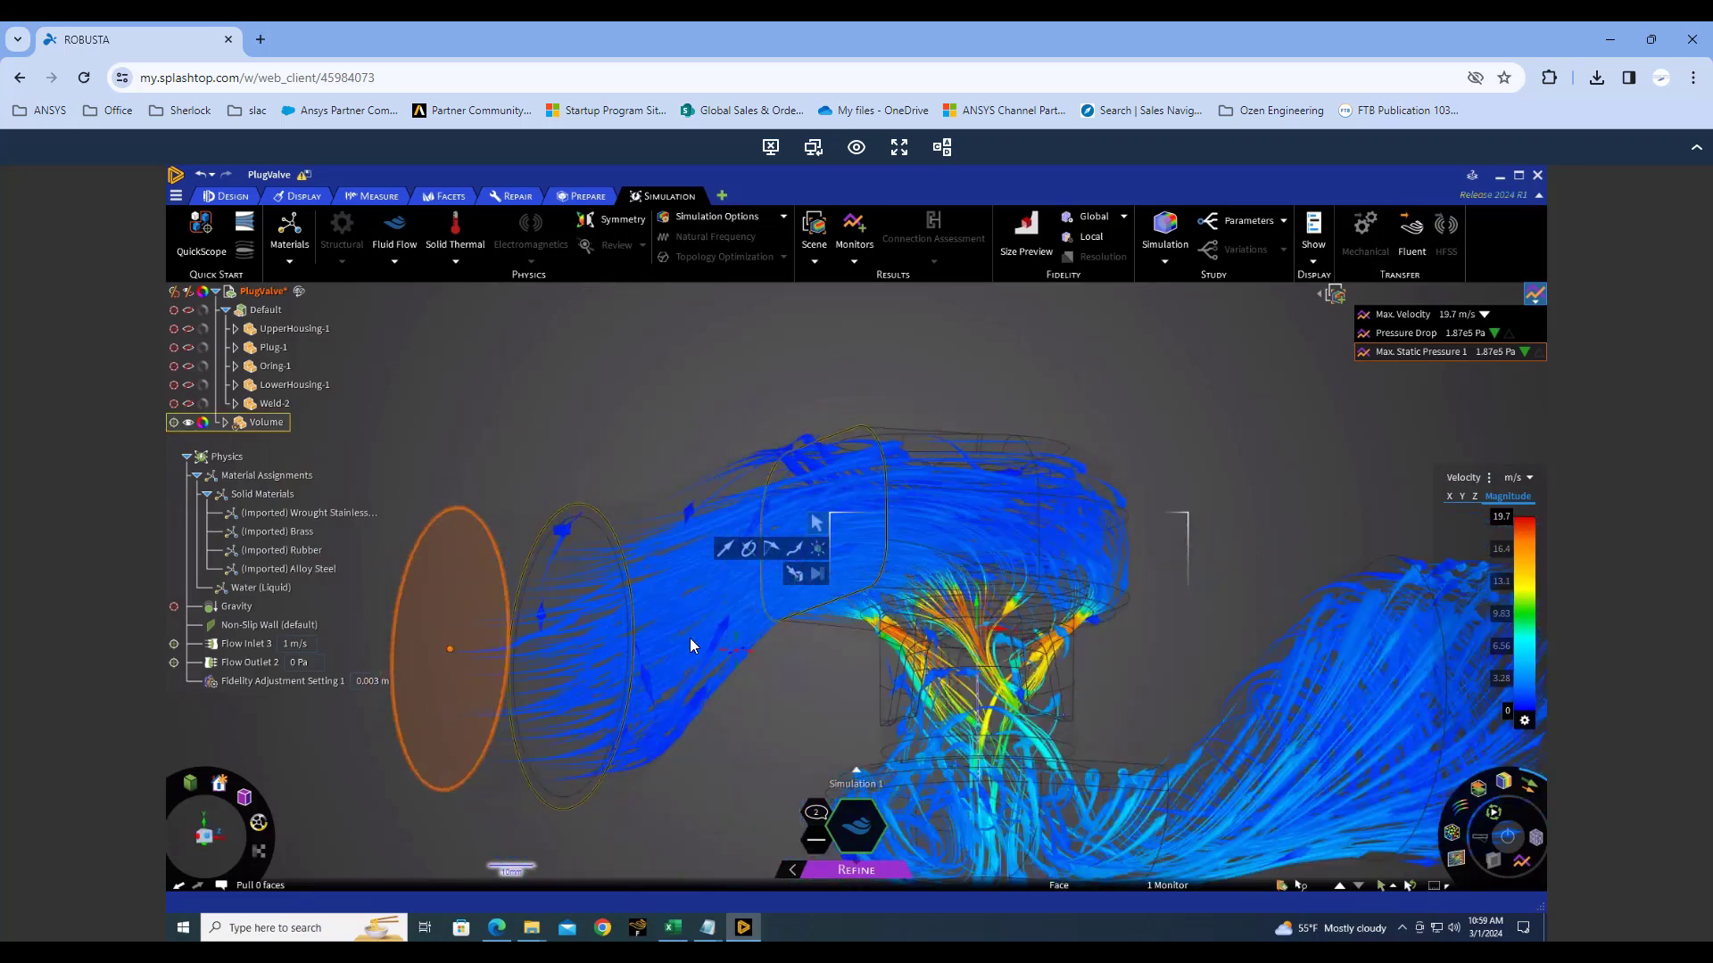
{"action": "left_click", "coordinate": [804, 685]}
{"action": "middle_click_drag", "start_coordinate": [804, 685], "coordinate": [689, 617], "text": "shift"}
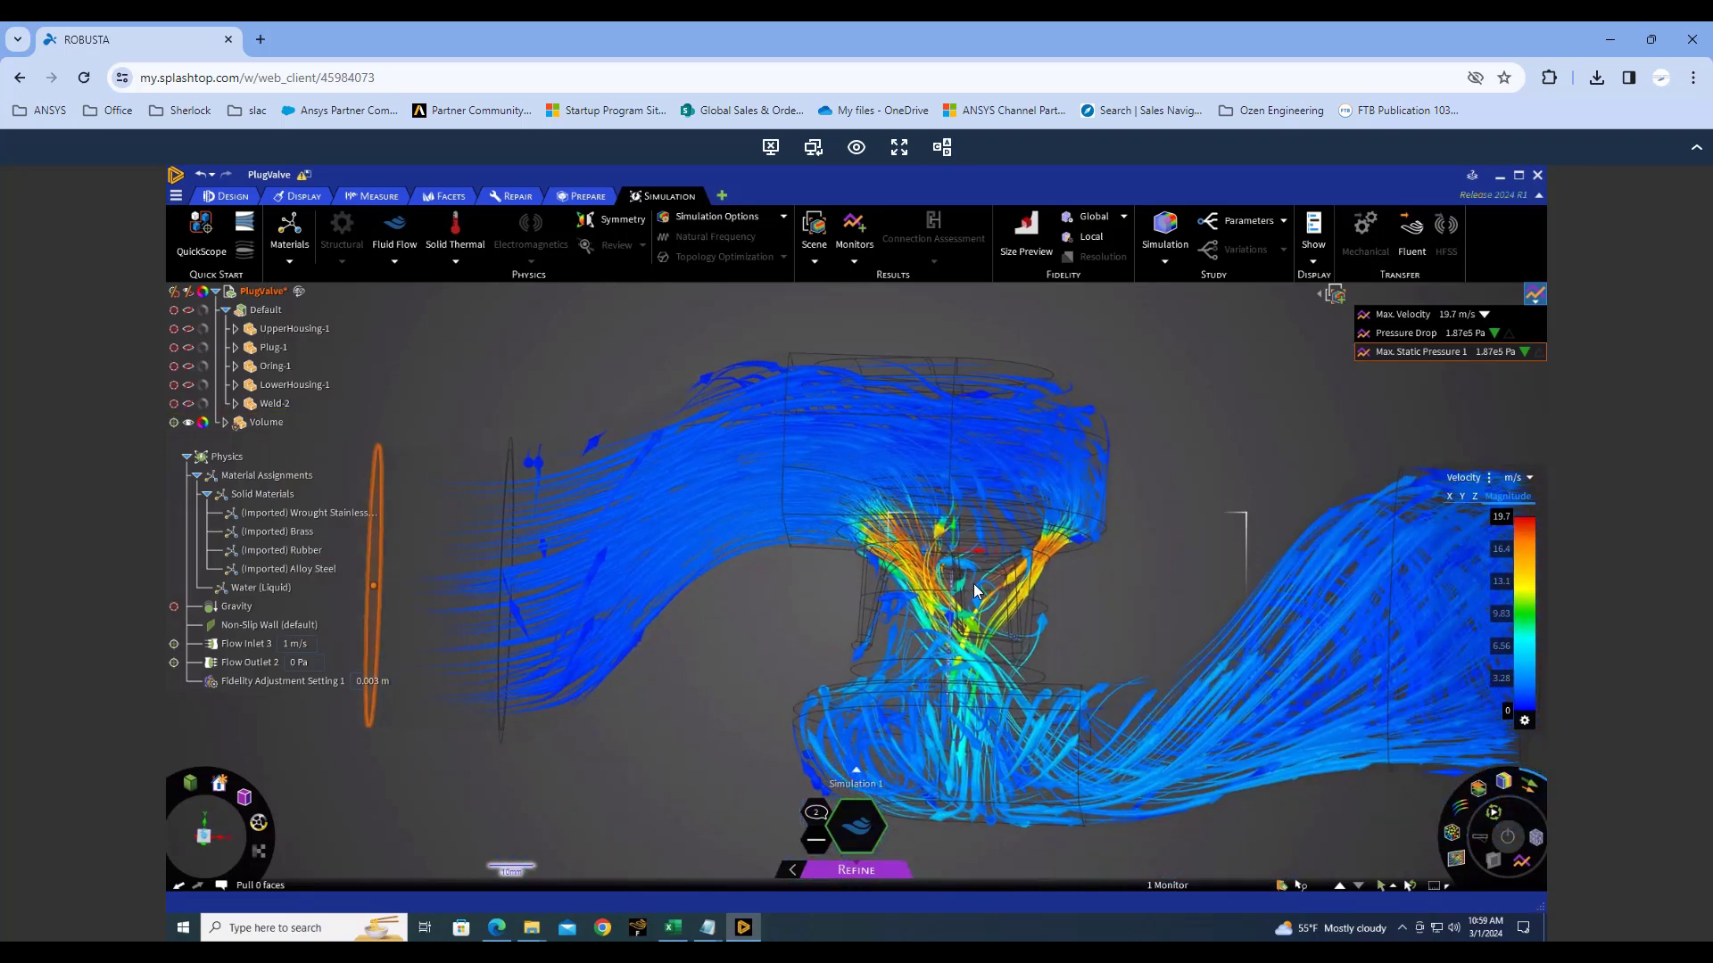
{"action": "left_click", "coordinate": [972, 584]}
{"action": "scroll", "coordinate": [1004, 575], "scroll_direction": "up", "scroll_amount": 5}
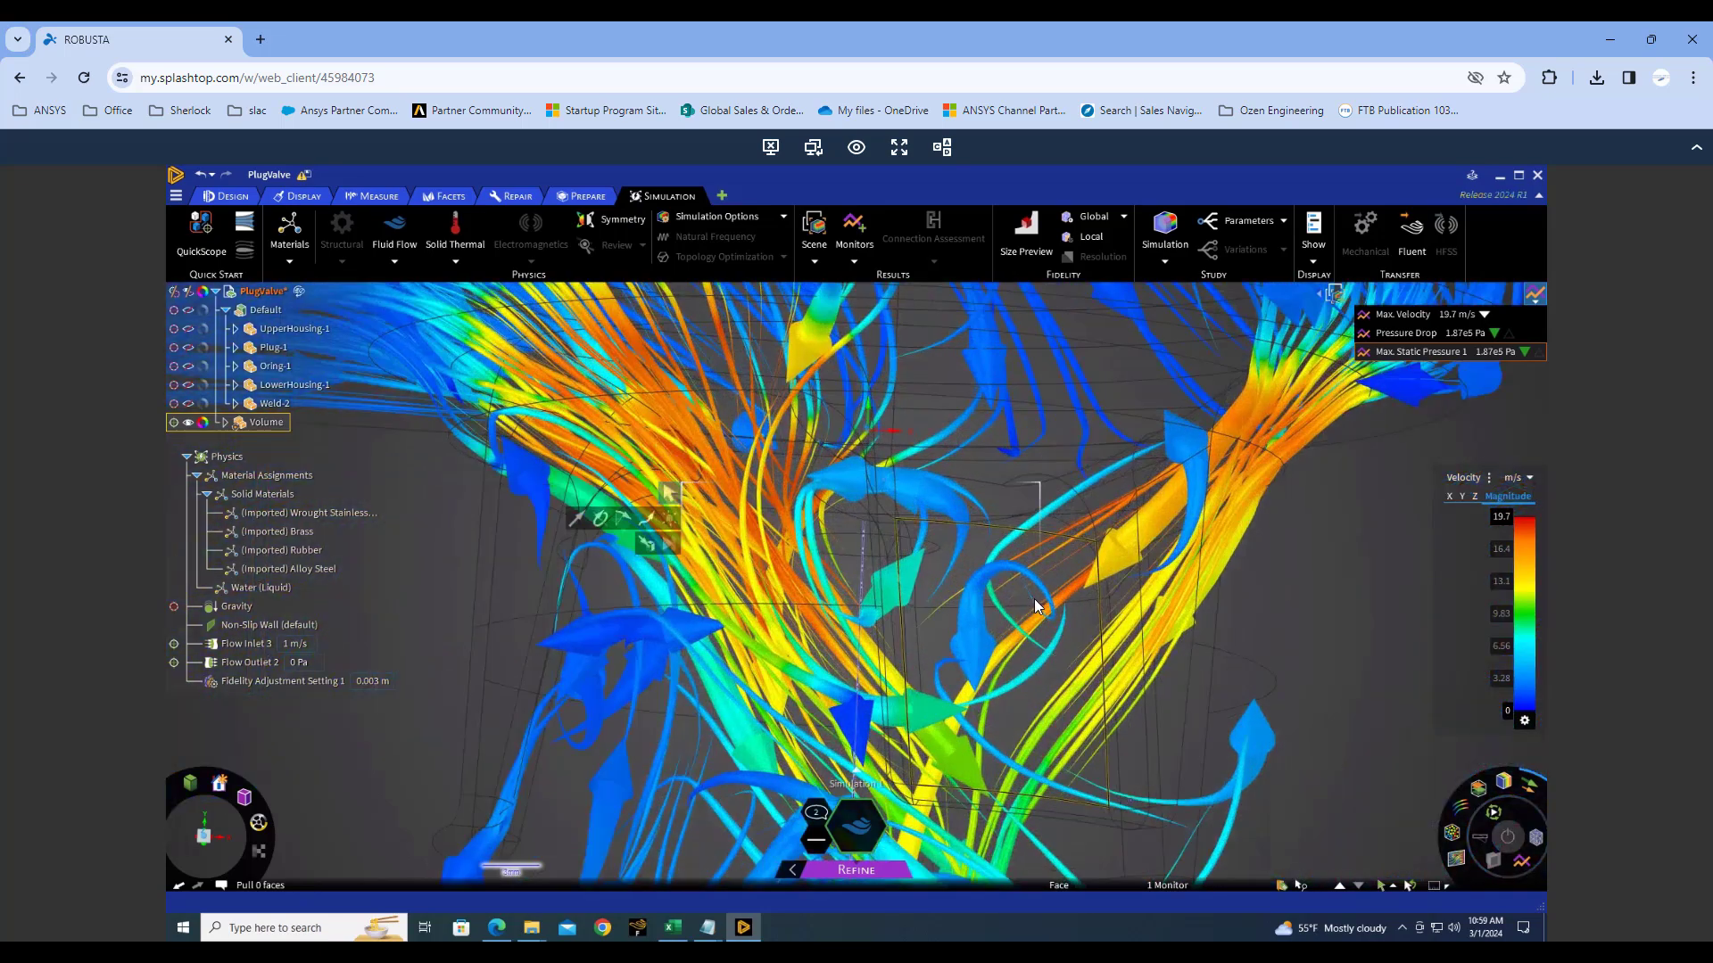
{"action": "scroll", "coordinate": [1052, 610], "scroll_direction": "up", "scroll_amount": 3}
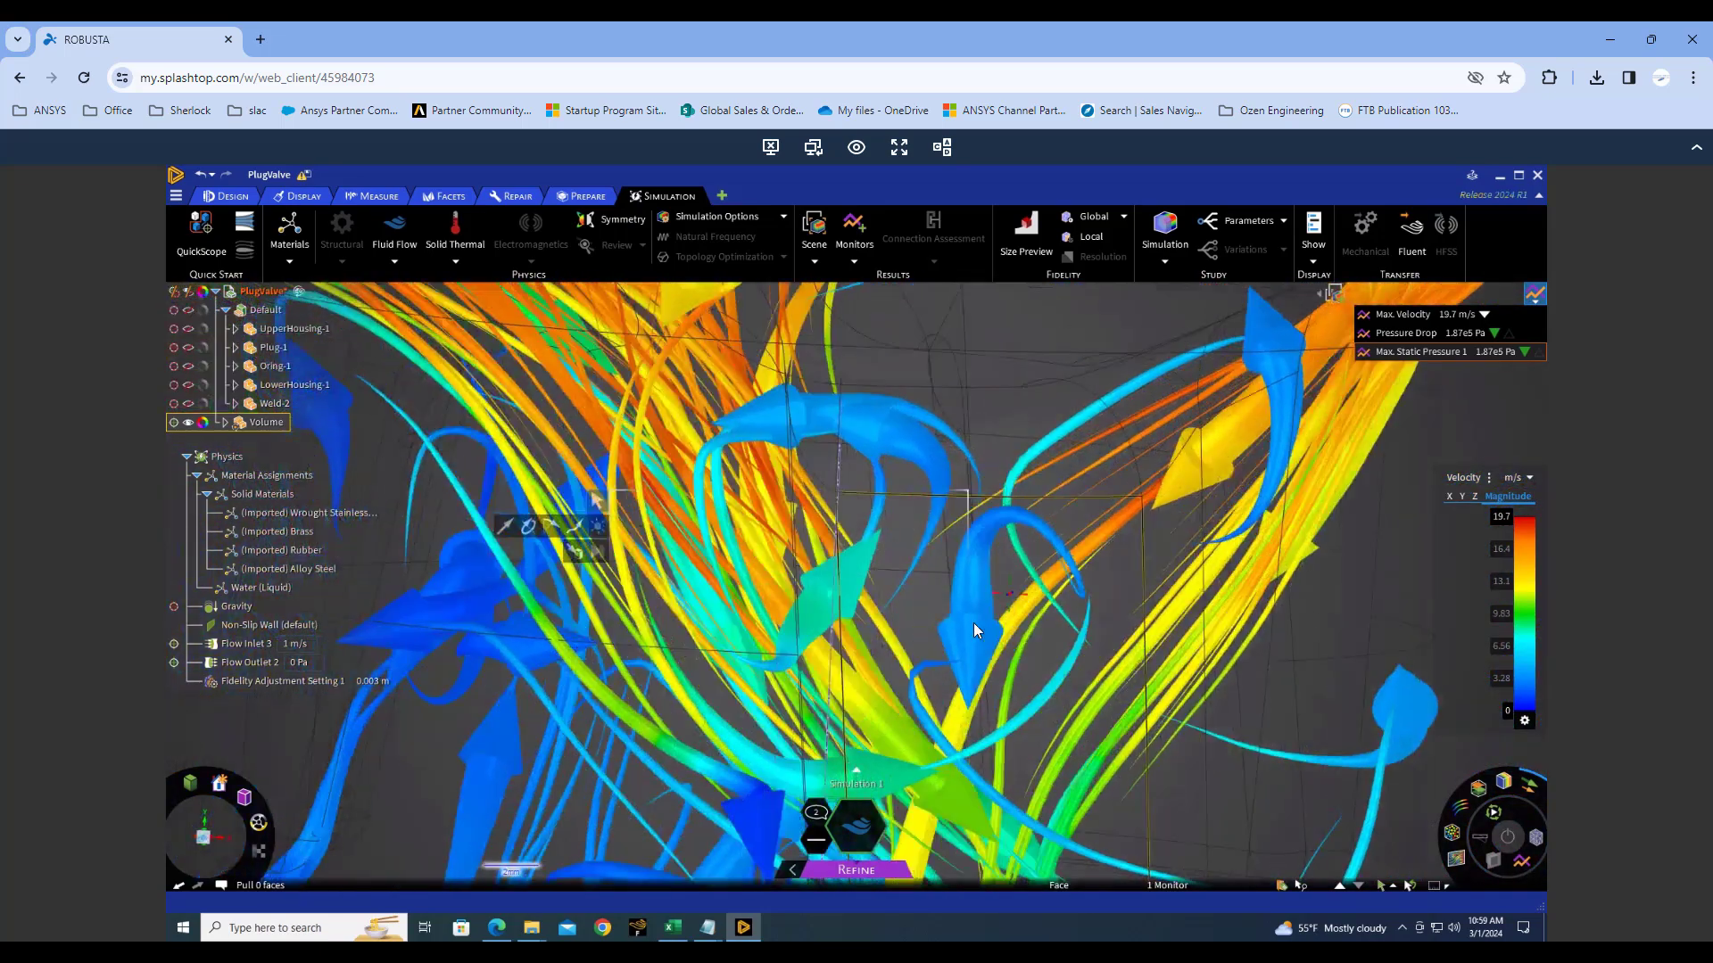
{"action": "middle_click_drag", "start_coordinate": [973, 623], "coordinate": [1004, 567]}
Check the filter choices in the velocity vector display options and turn off the Curved option.
{"action": "mouse_move", "coordinate": [1532, 784]}
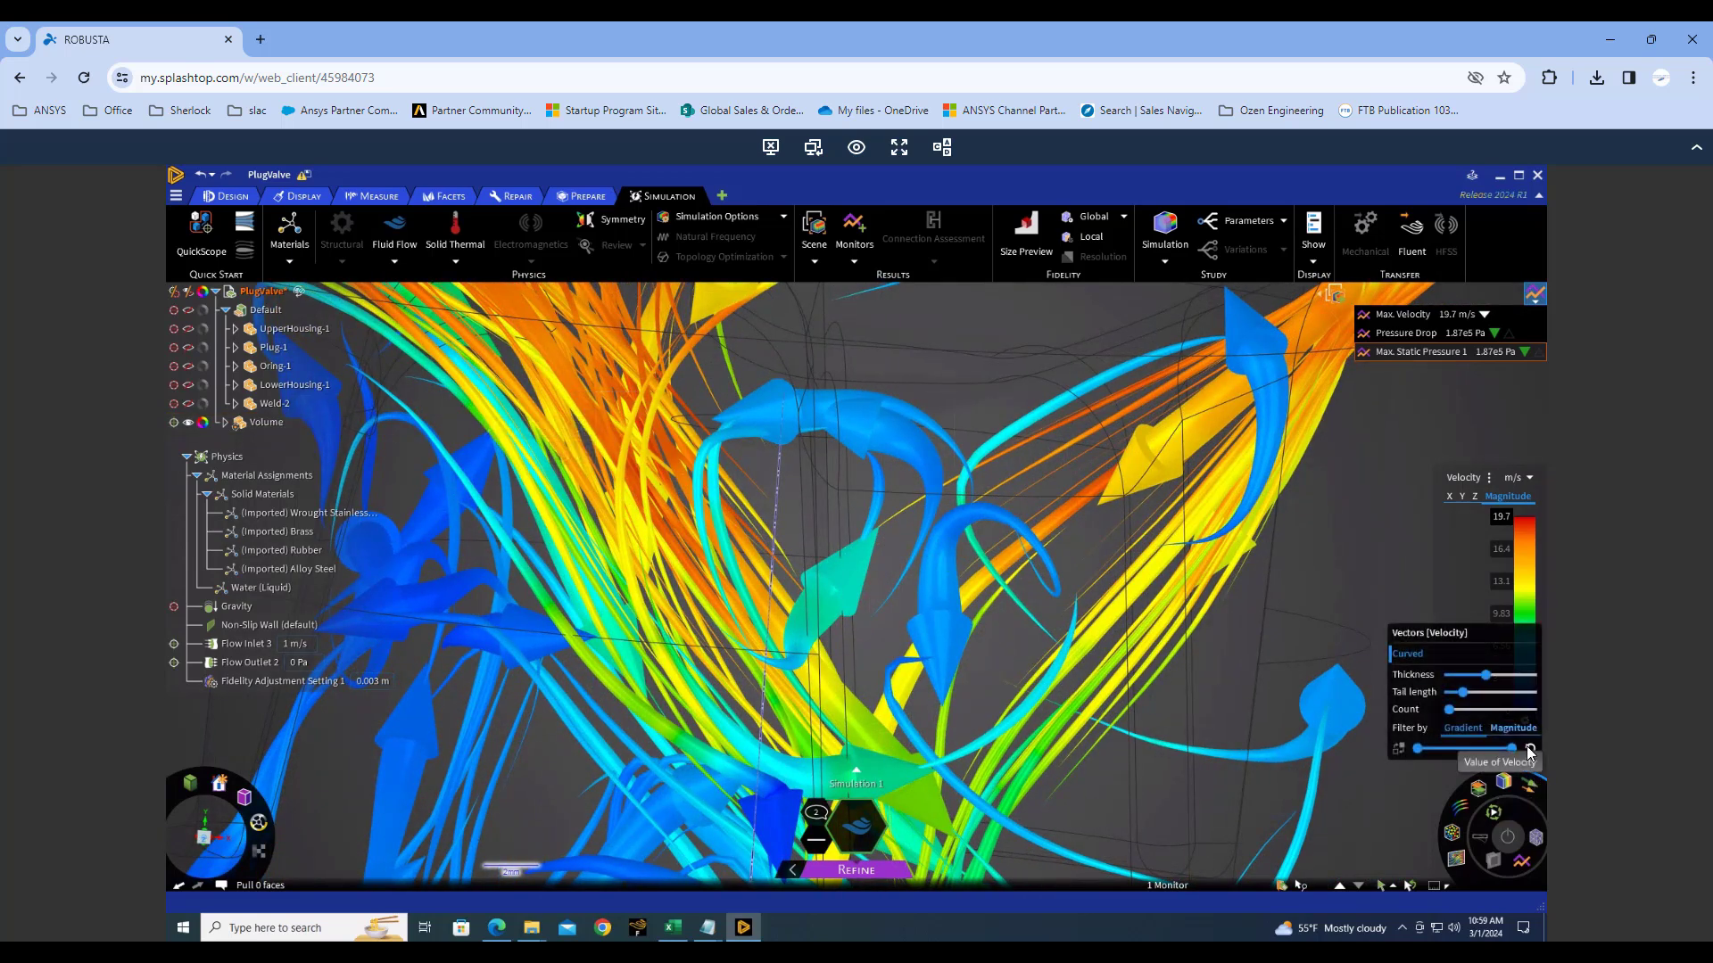
{"action": "left_click", "coordinate": [1495, 725]}
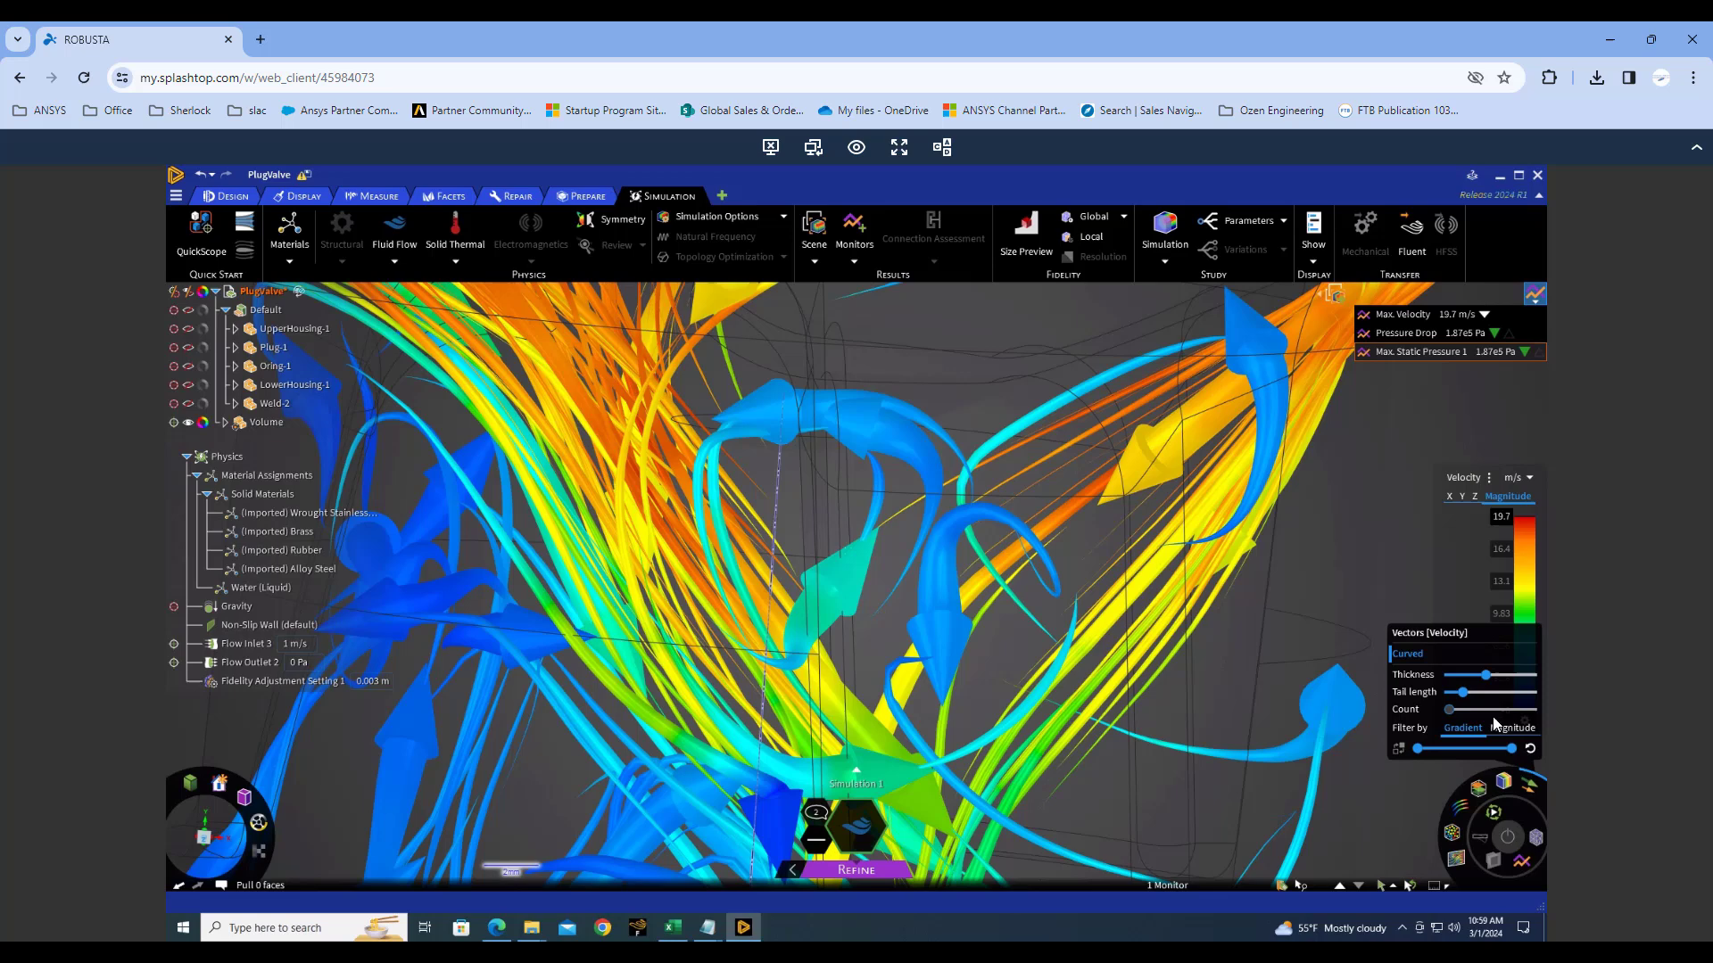
{"action": "left_click", "coordinate": [1407, 656]}
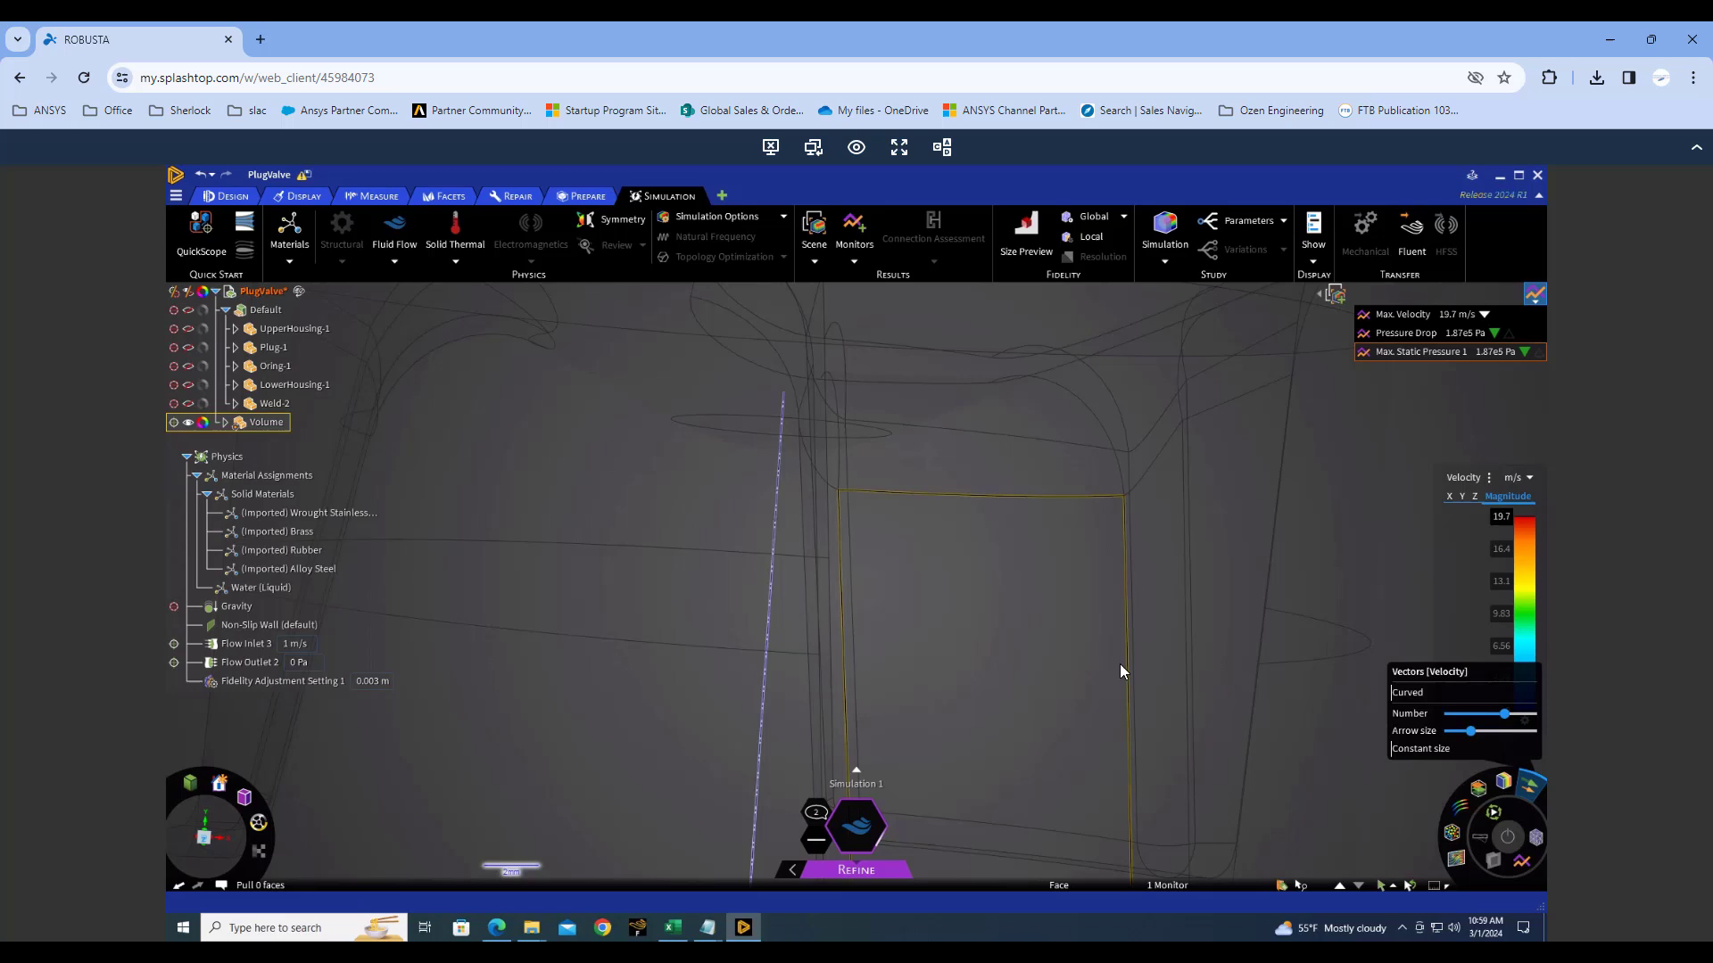
Turn the Curved option of the velocity vectors back on and view the flow around the plug from another angle.
{"action": "scroll", "coordinate": [1120, 661], "scroll_direction": "down", "scroll_amount": 3}
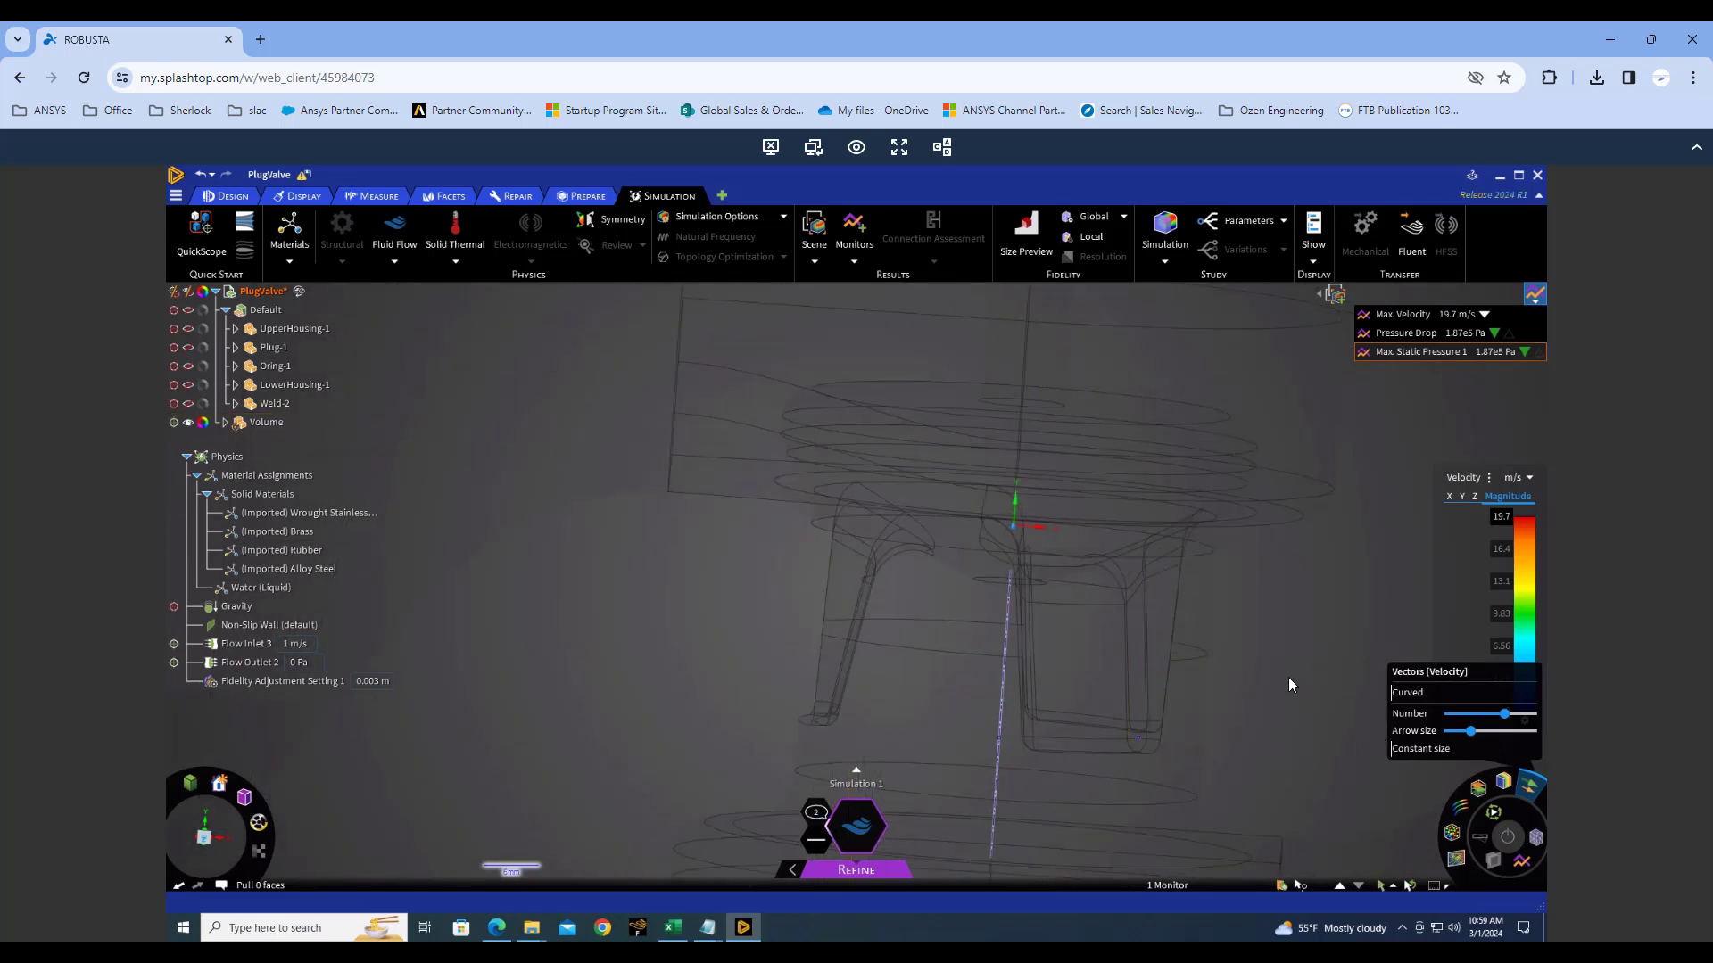
{"action": "scroll", "coordinate": [1288, 677], "scroll_direction": "down", "scroll_amount": 1}
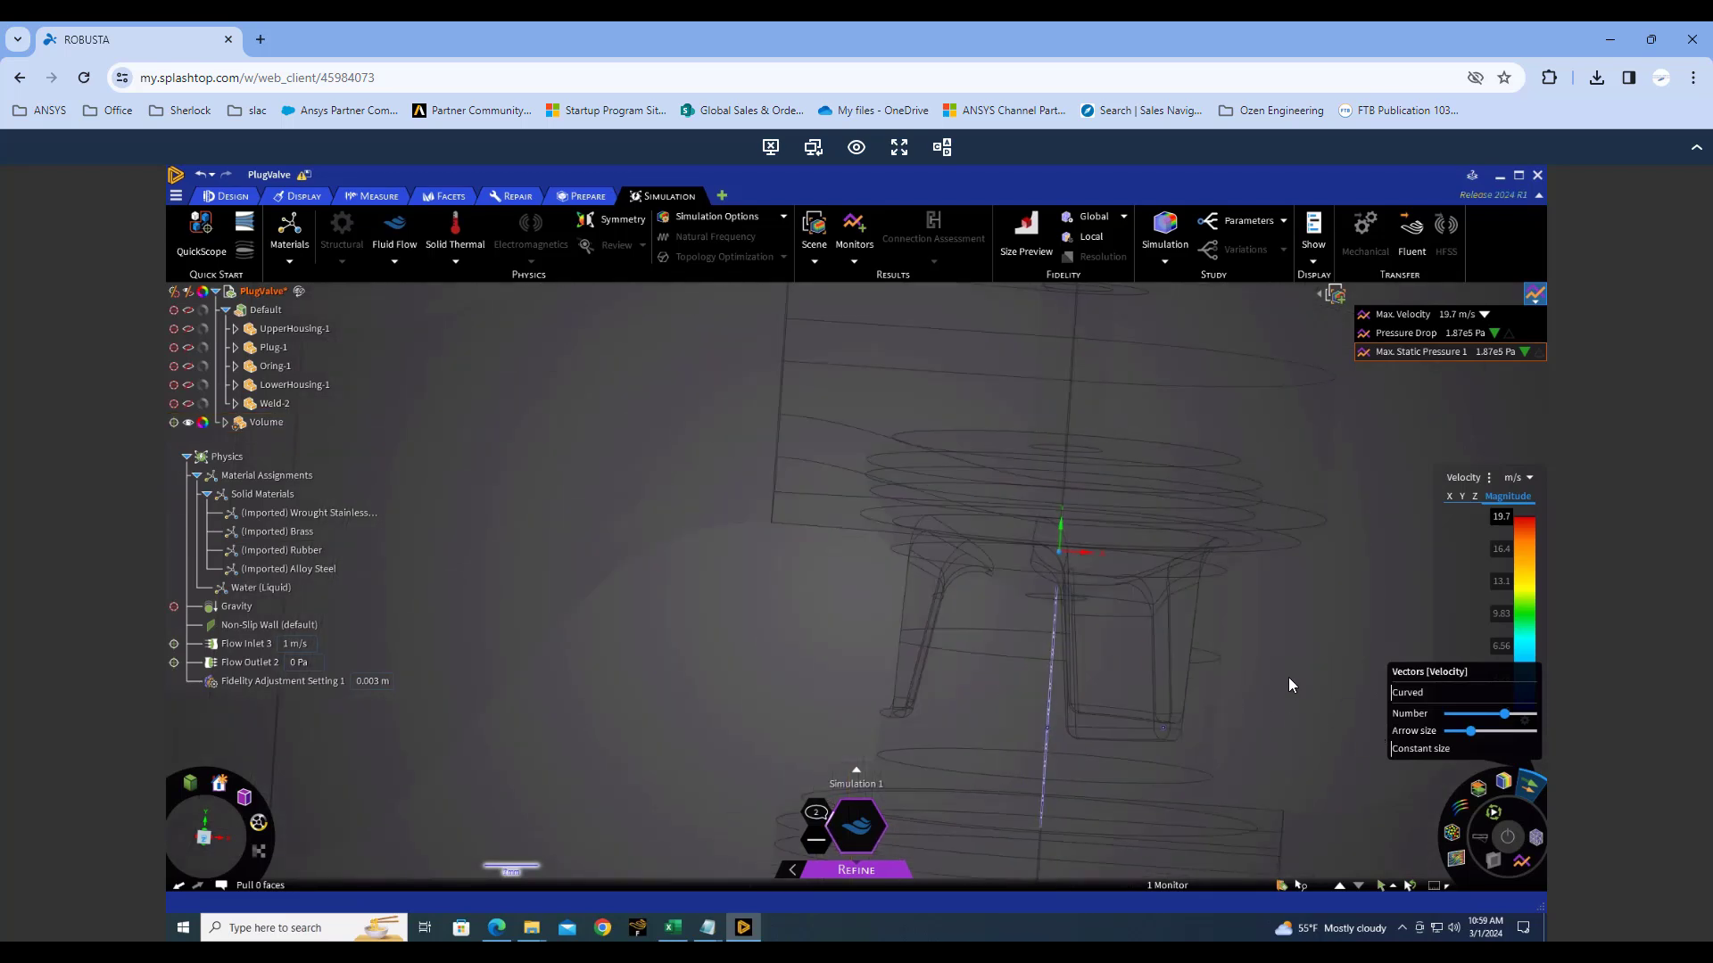
{"action": "left_click", "coordinate": [1424, 693]}
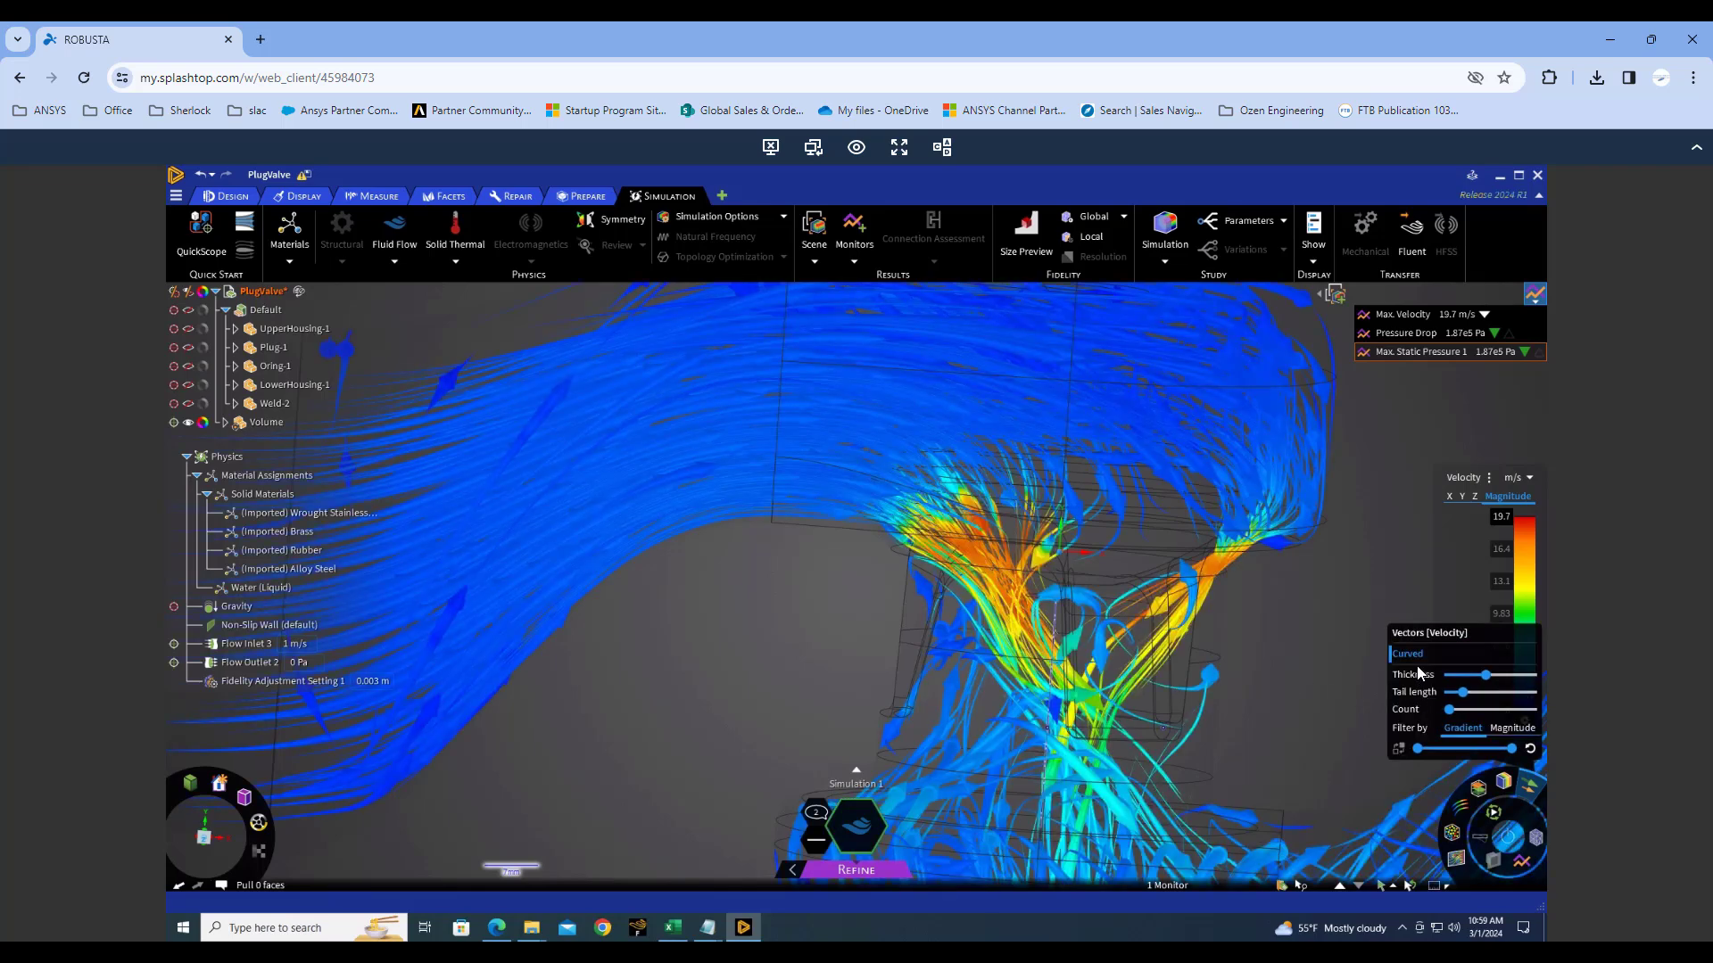
{"action": "left_click", "coordinate": [982, 562]}
{"action": "middle_click_drag", "start_coordinate": [1047, 590], "coordinate": [1113, 628]}
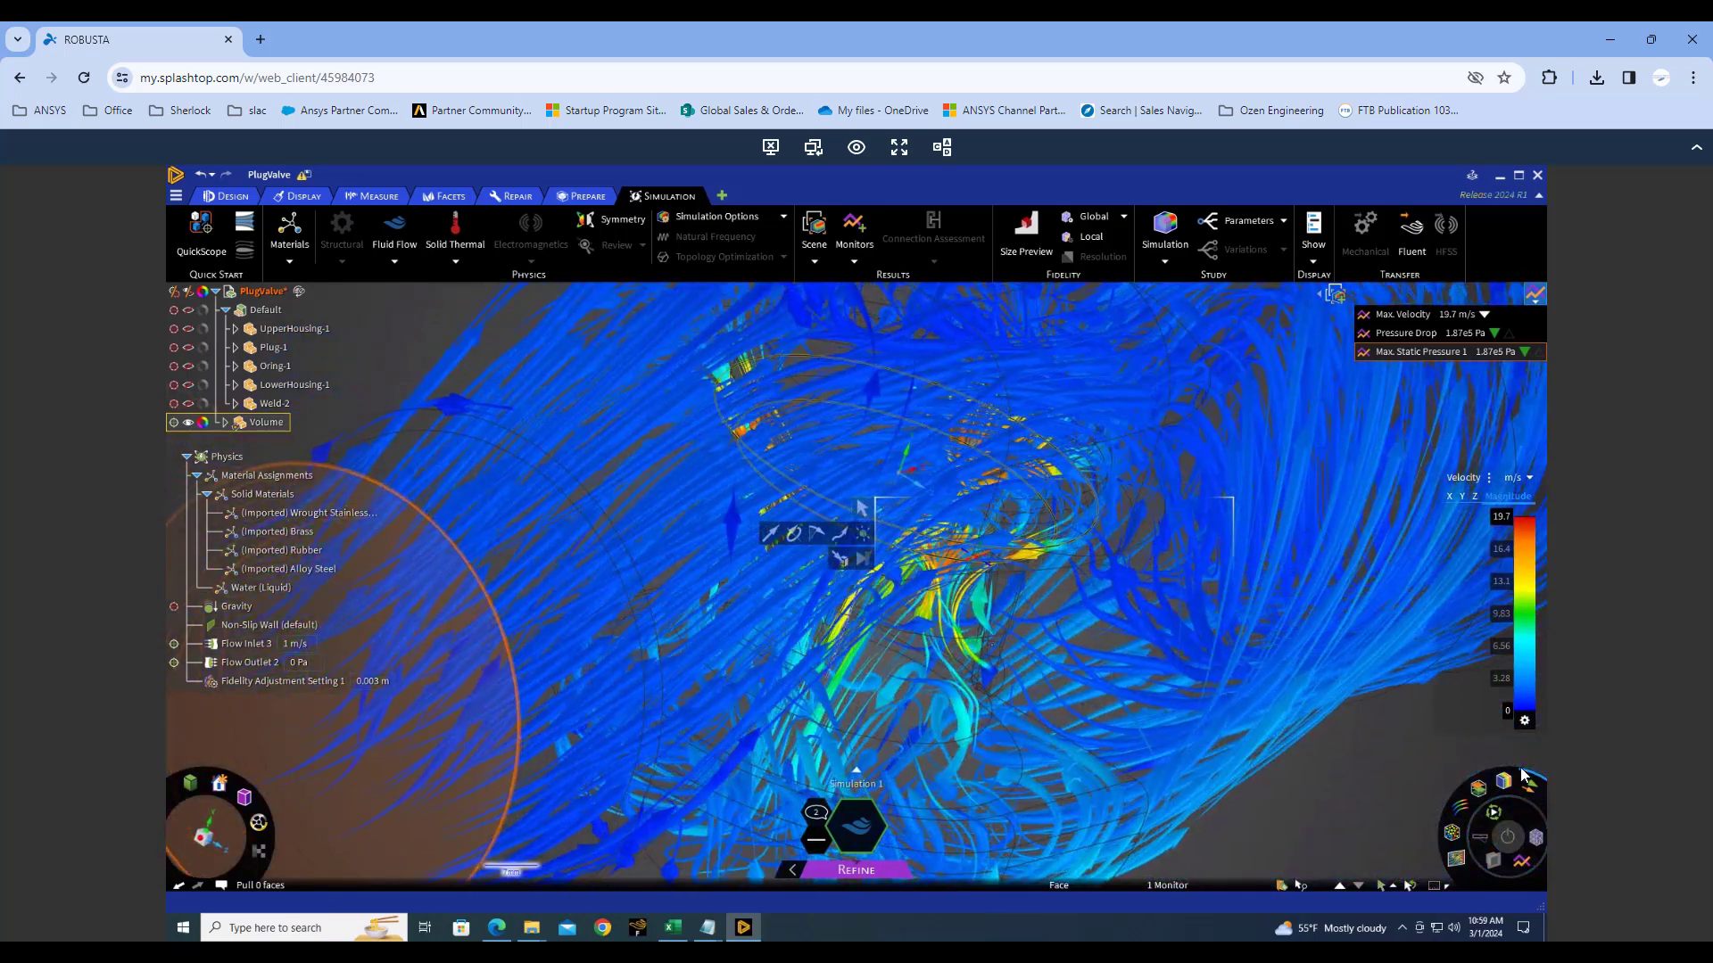
Turn off the Curved option and restart the vector display to show velocity as straight arrows.
{"action": "left_click", "coordinate": [1528, 785]}
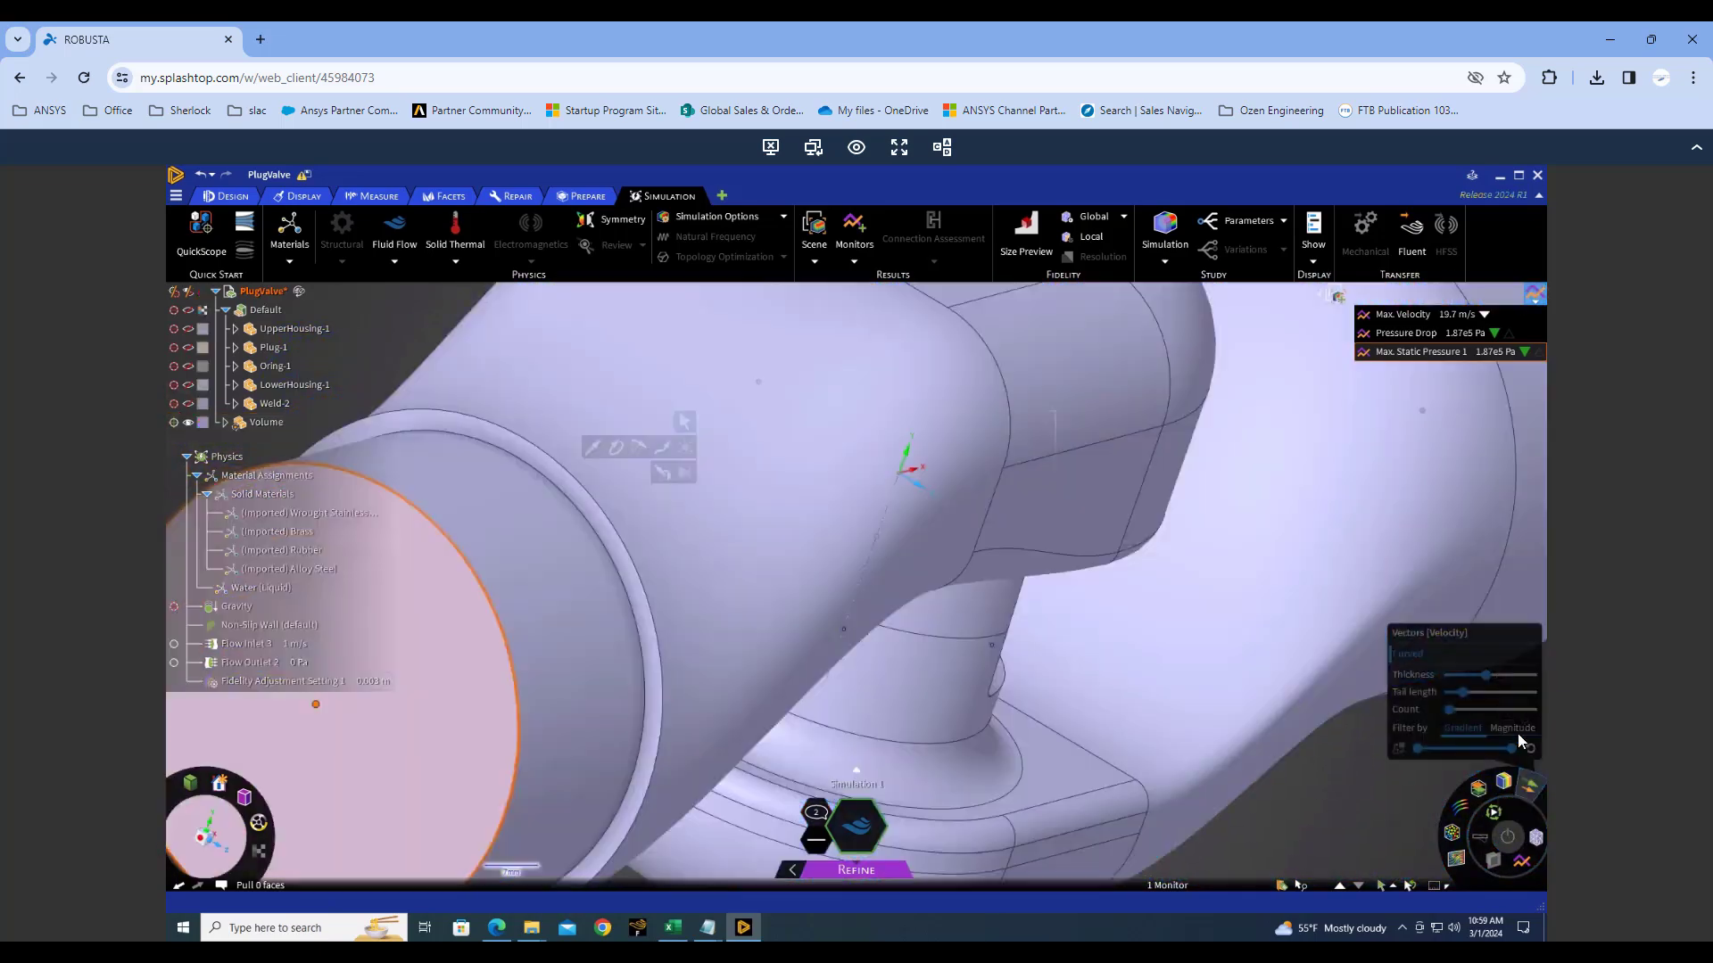
{"action": "left_click", "coordinate": [1420, 656]}
{"action": "left_click", "coordinate": [1531, 783]}
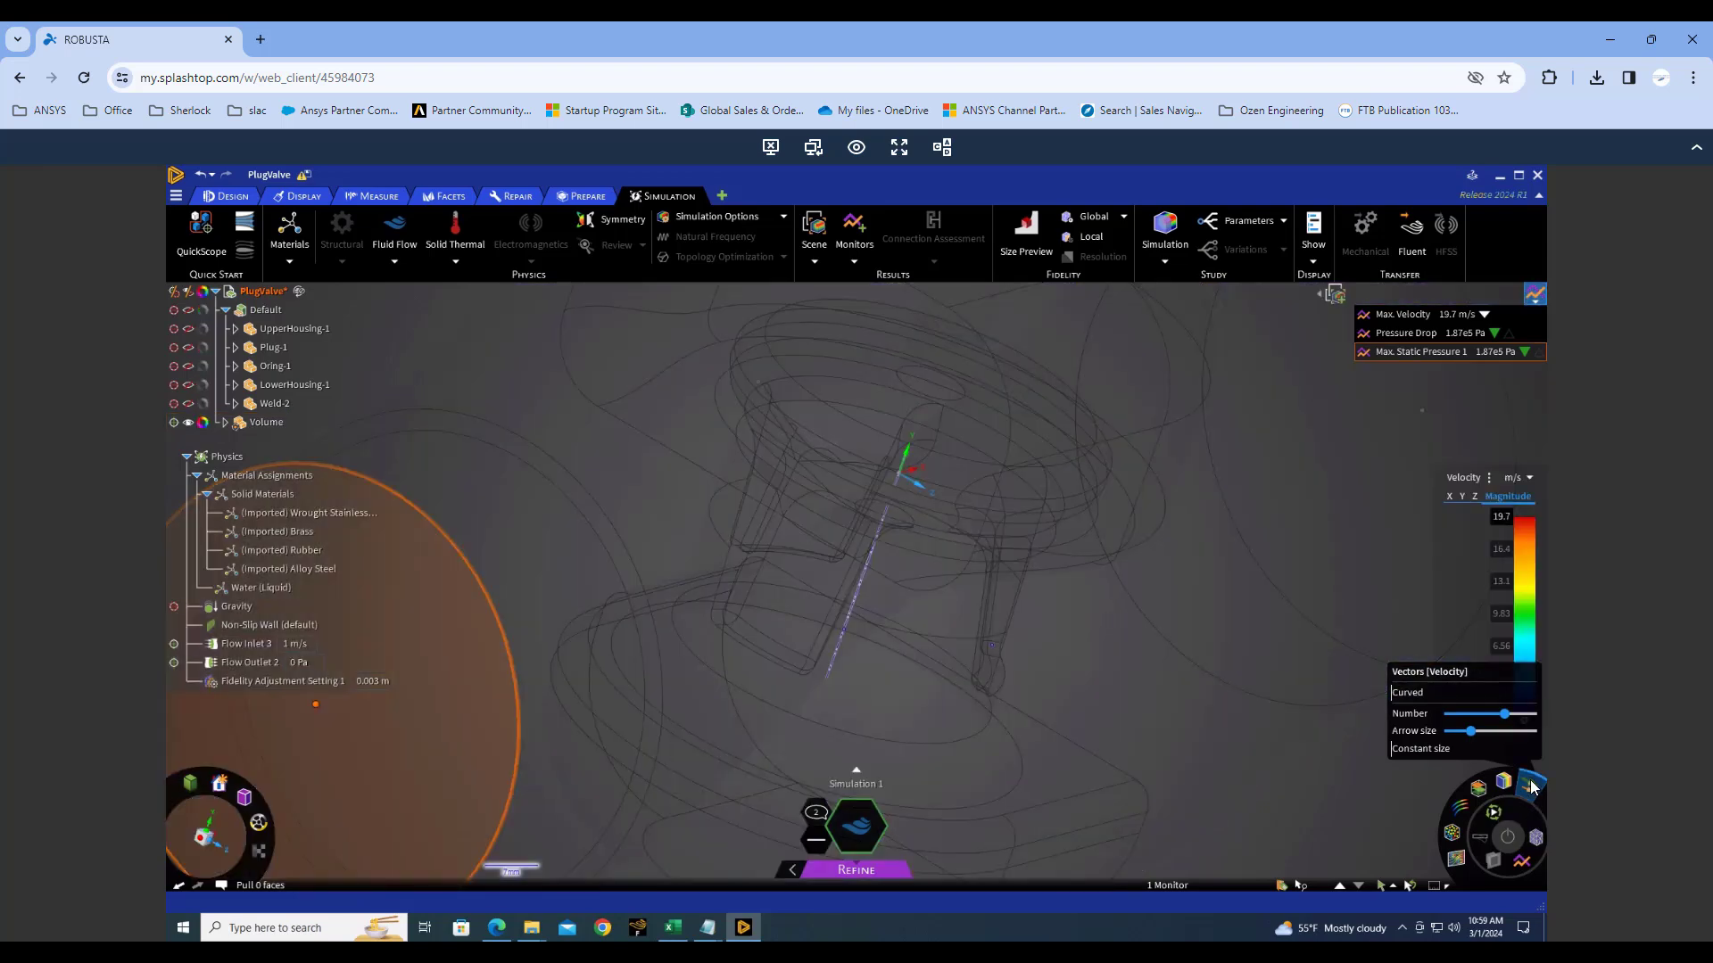
{"action": "left_click", "coordinate": [1532, 785]}
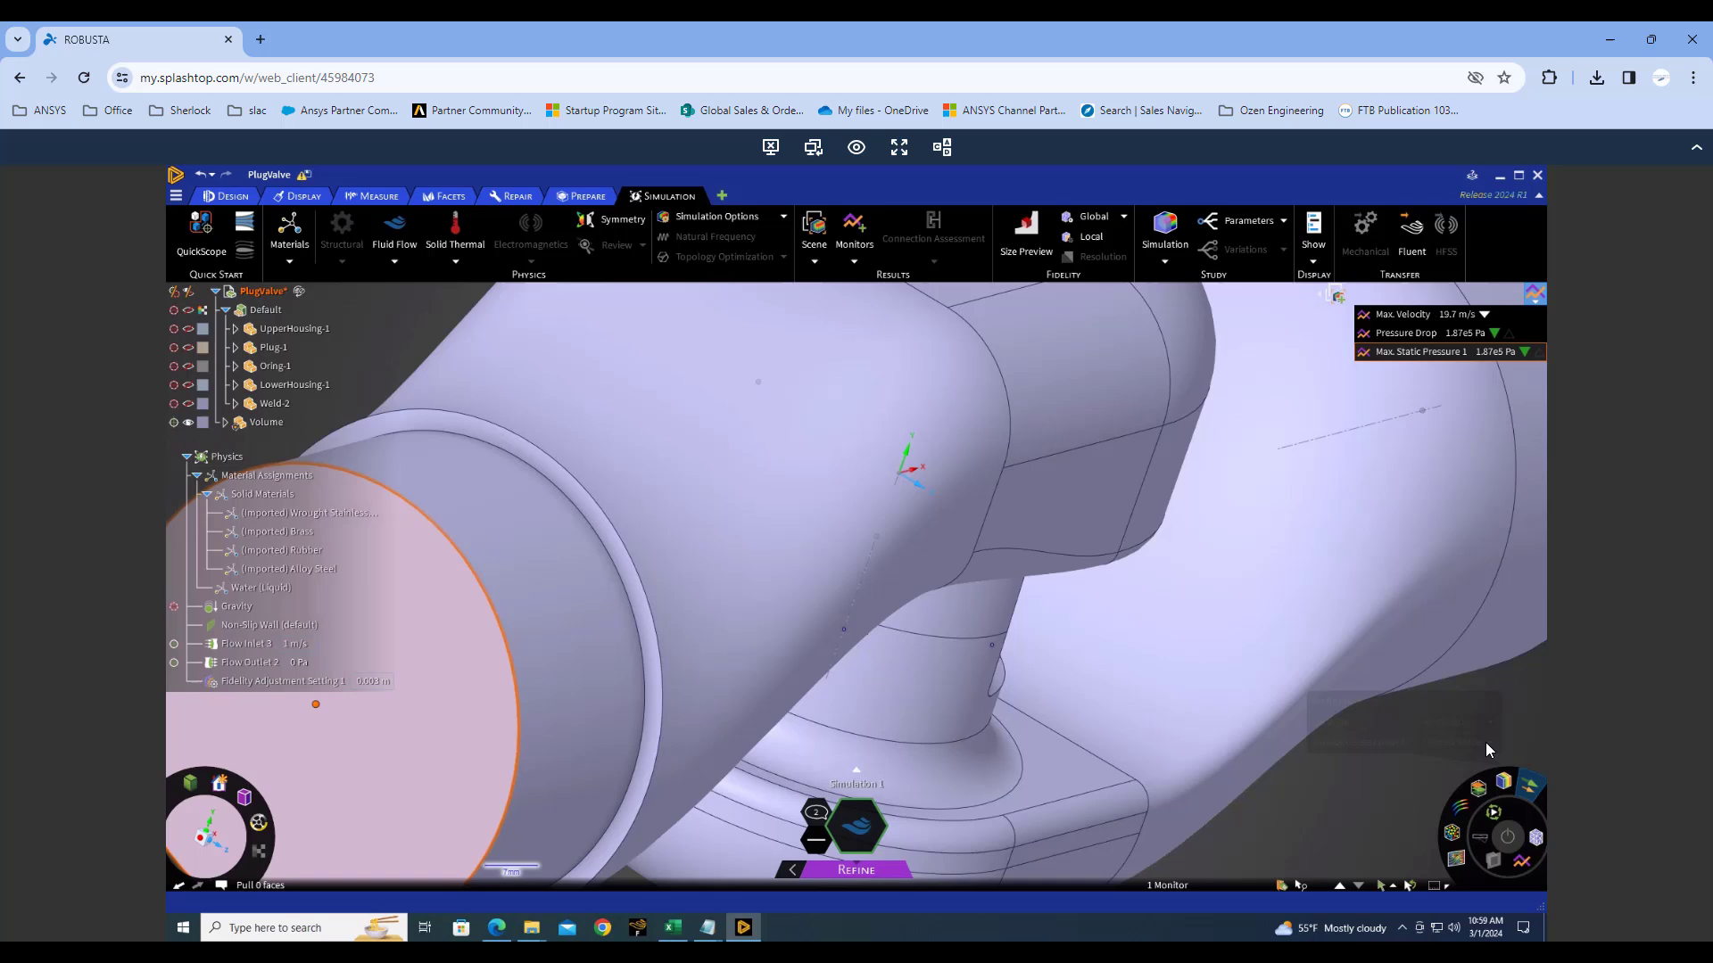
{"action": "left_click", "coordinate": [1534, 788]}
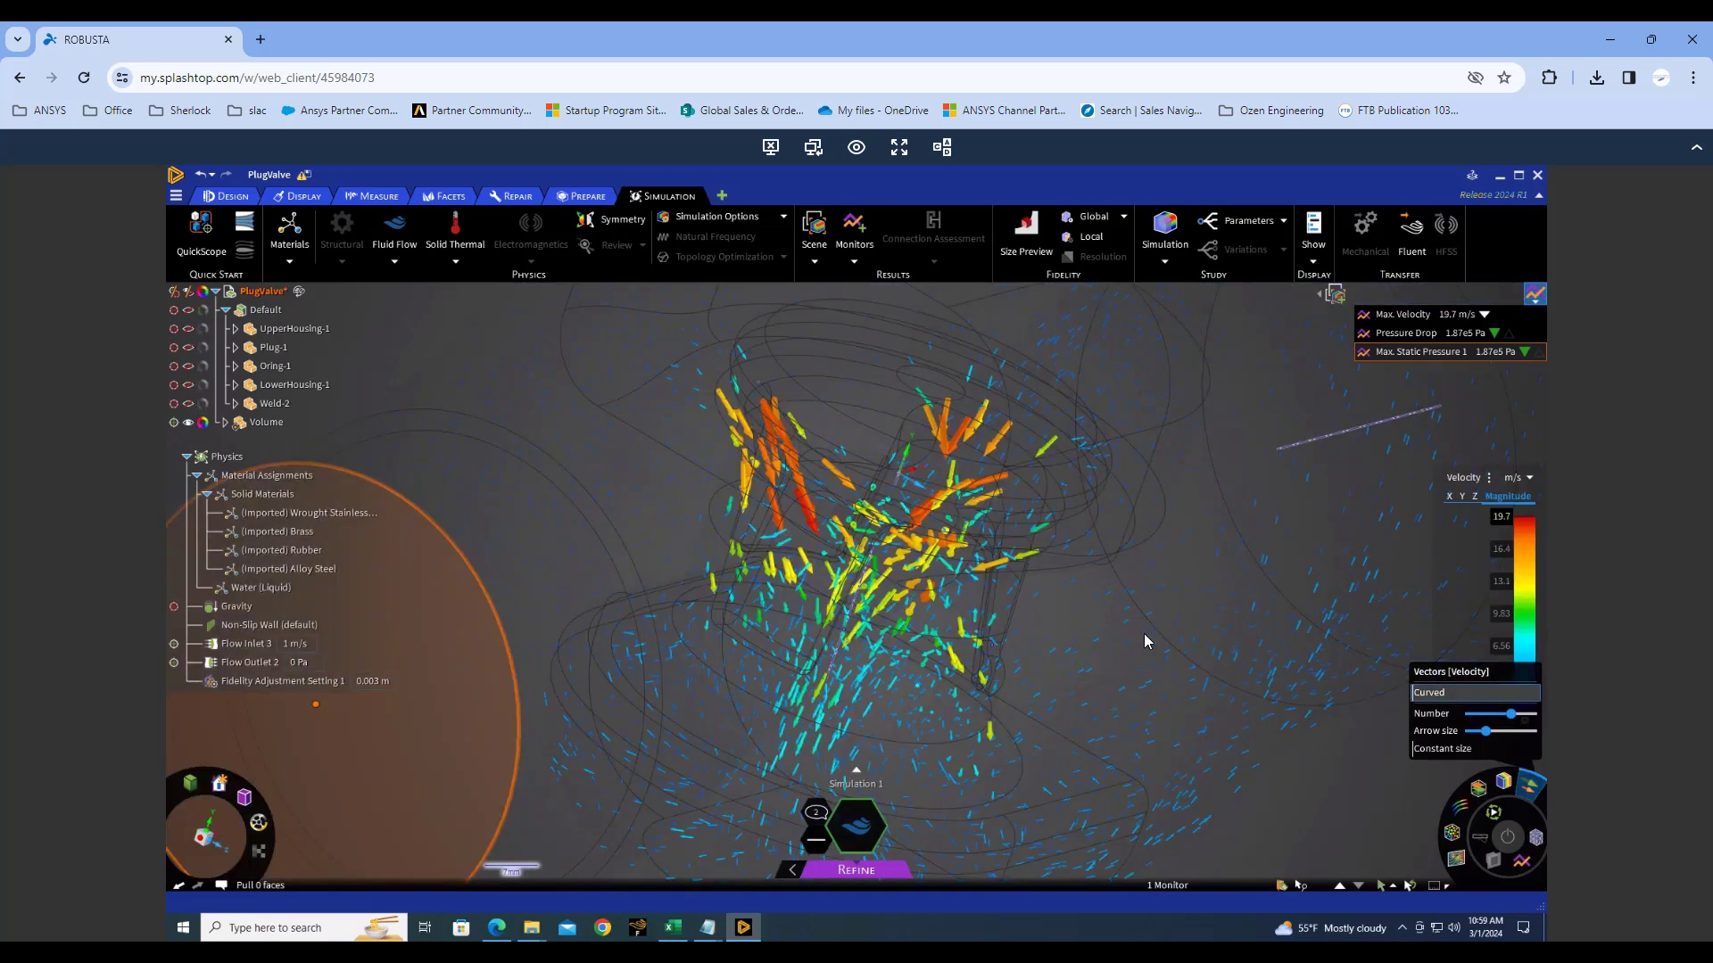
Examine the straight velocity arrows closely around the plug openings.
{"action": "scroll", "coordinate": [966, 530], "scroll_direction": "up", "scroll_amount": 2}
{"action": "scroll", "coordinate": [966, 530], "scroll_direction": "up", "scroll_amount": 5}
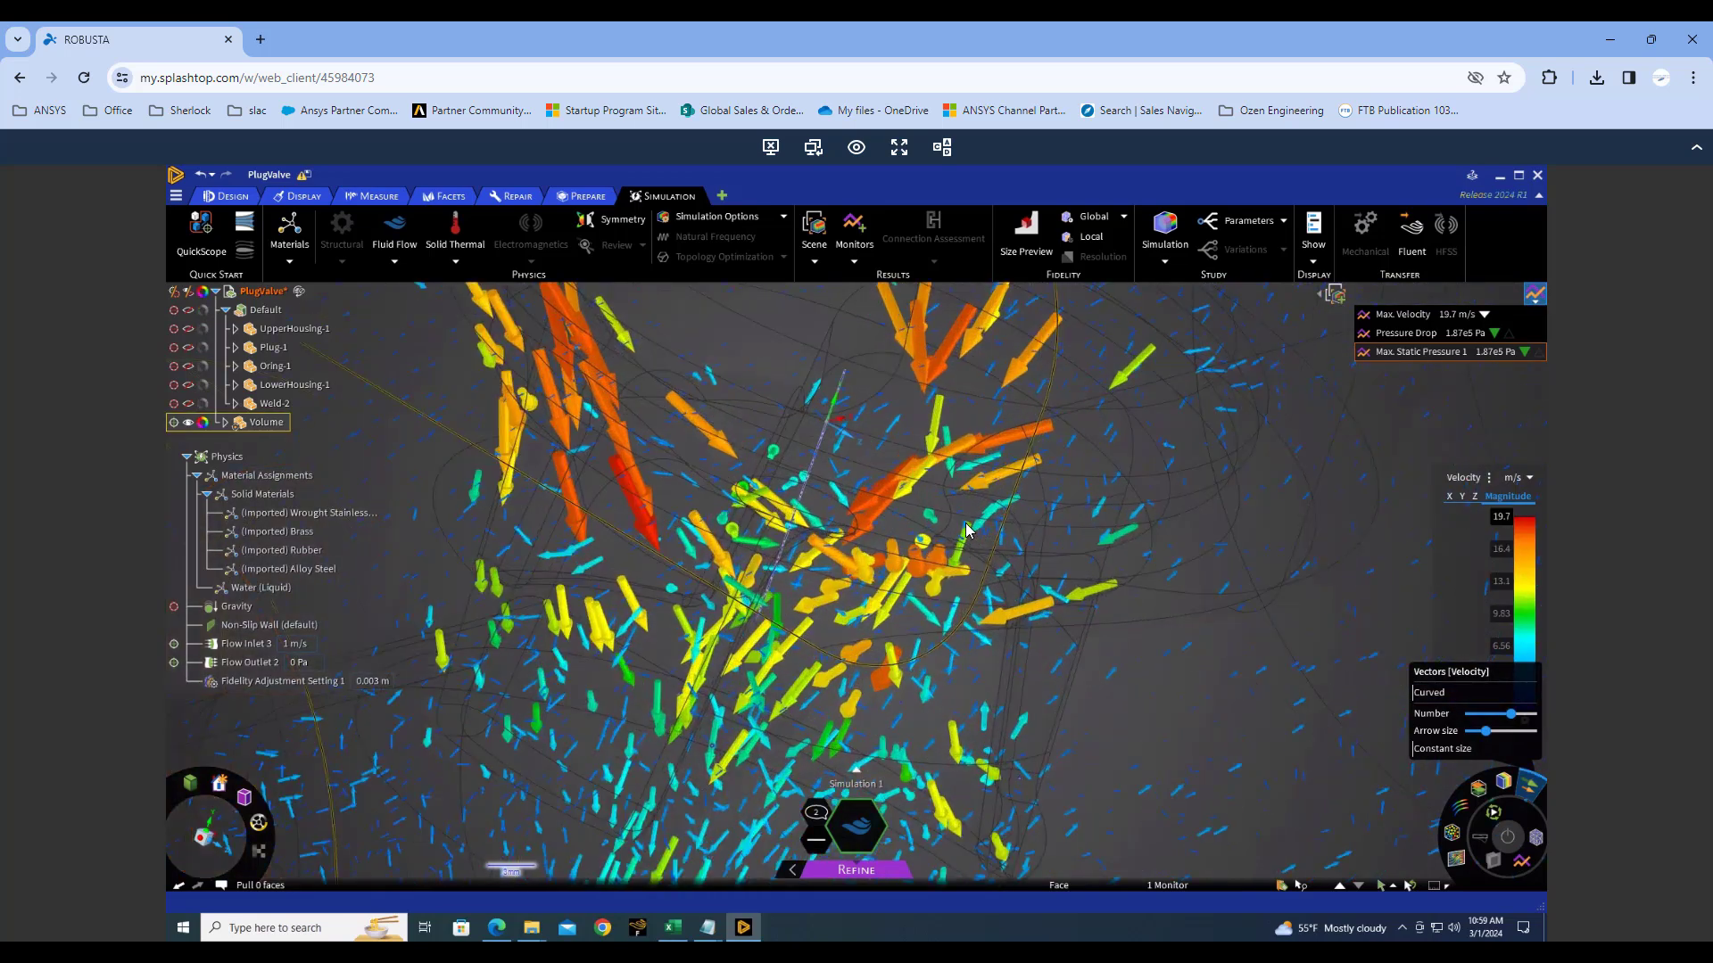
{"action": "middle_click_drag", "start_coordinate": [923, 542], "coordinate": [1097, 642]}
{"action": "scroll", "coordinate": [1120, 651], "scroll_direction": "down", "scroll_amount": 2}
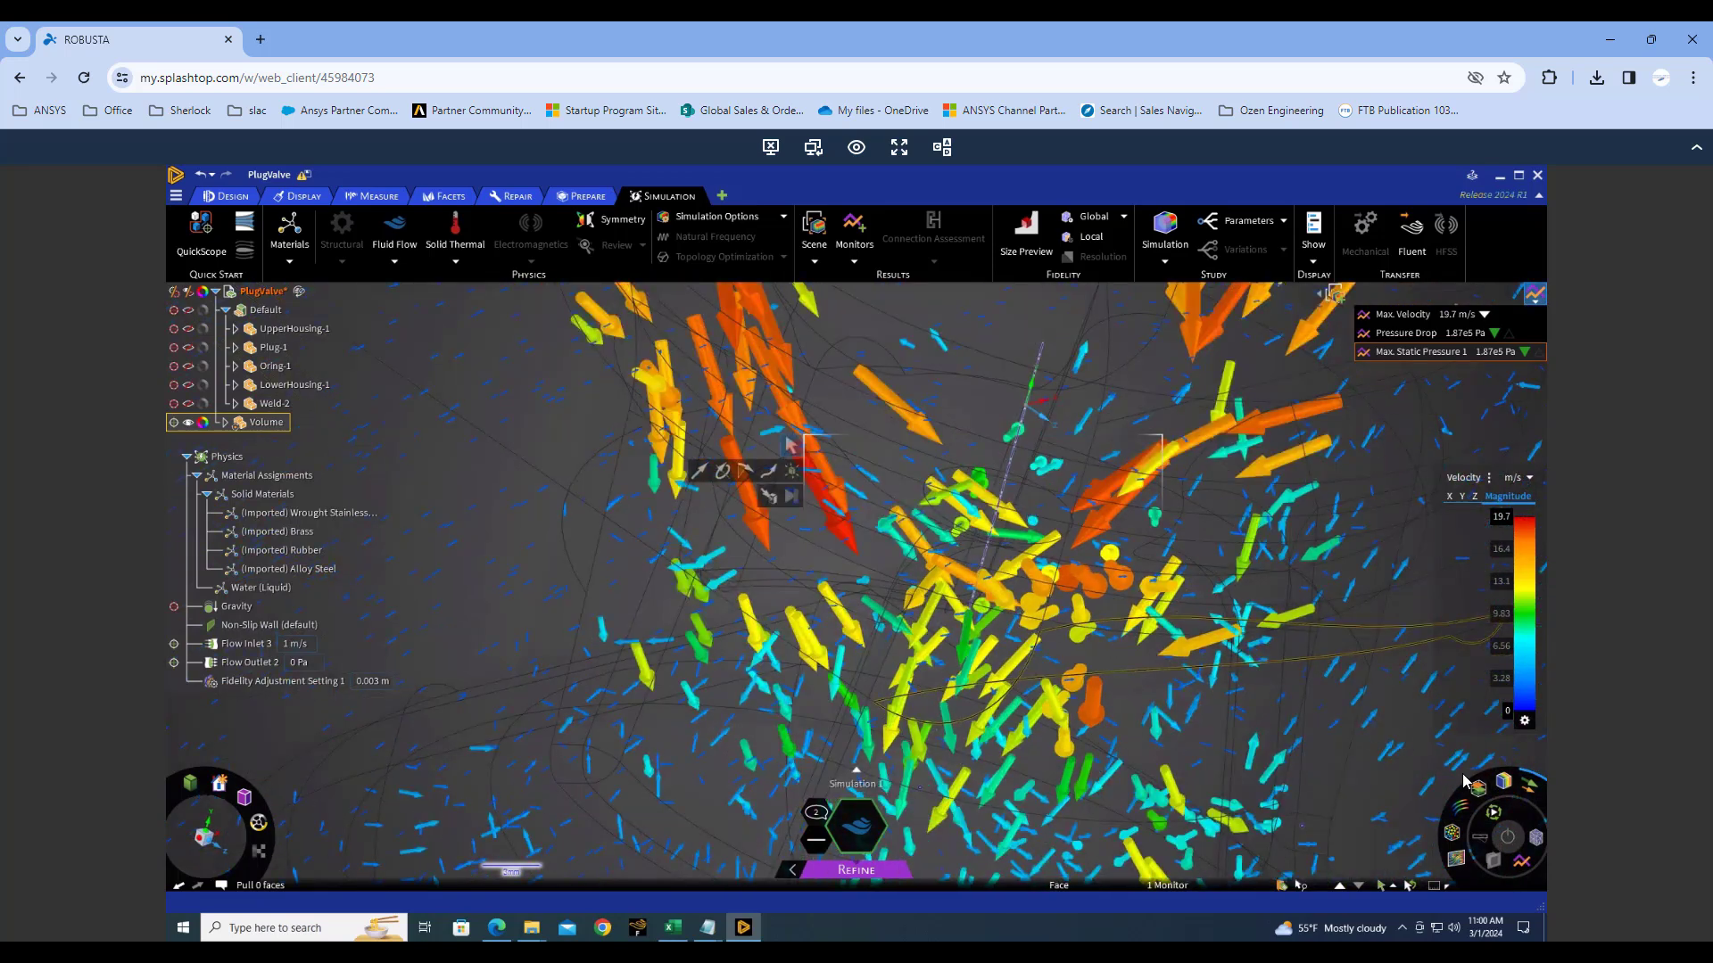
{"action": "mouse_move", "coordinate": [1525, 787]}
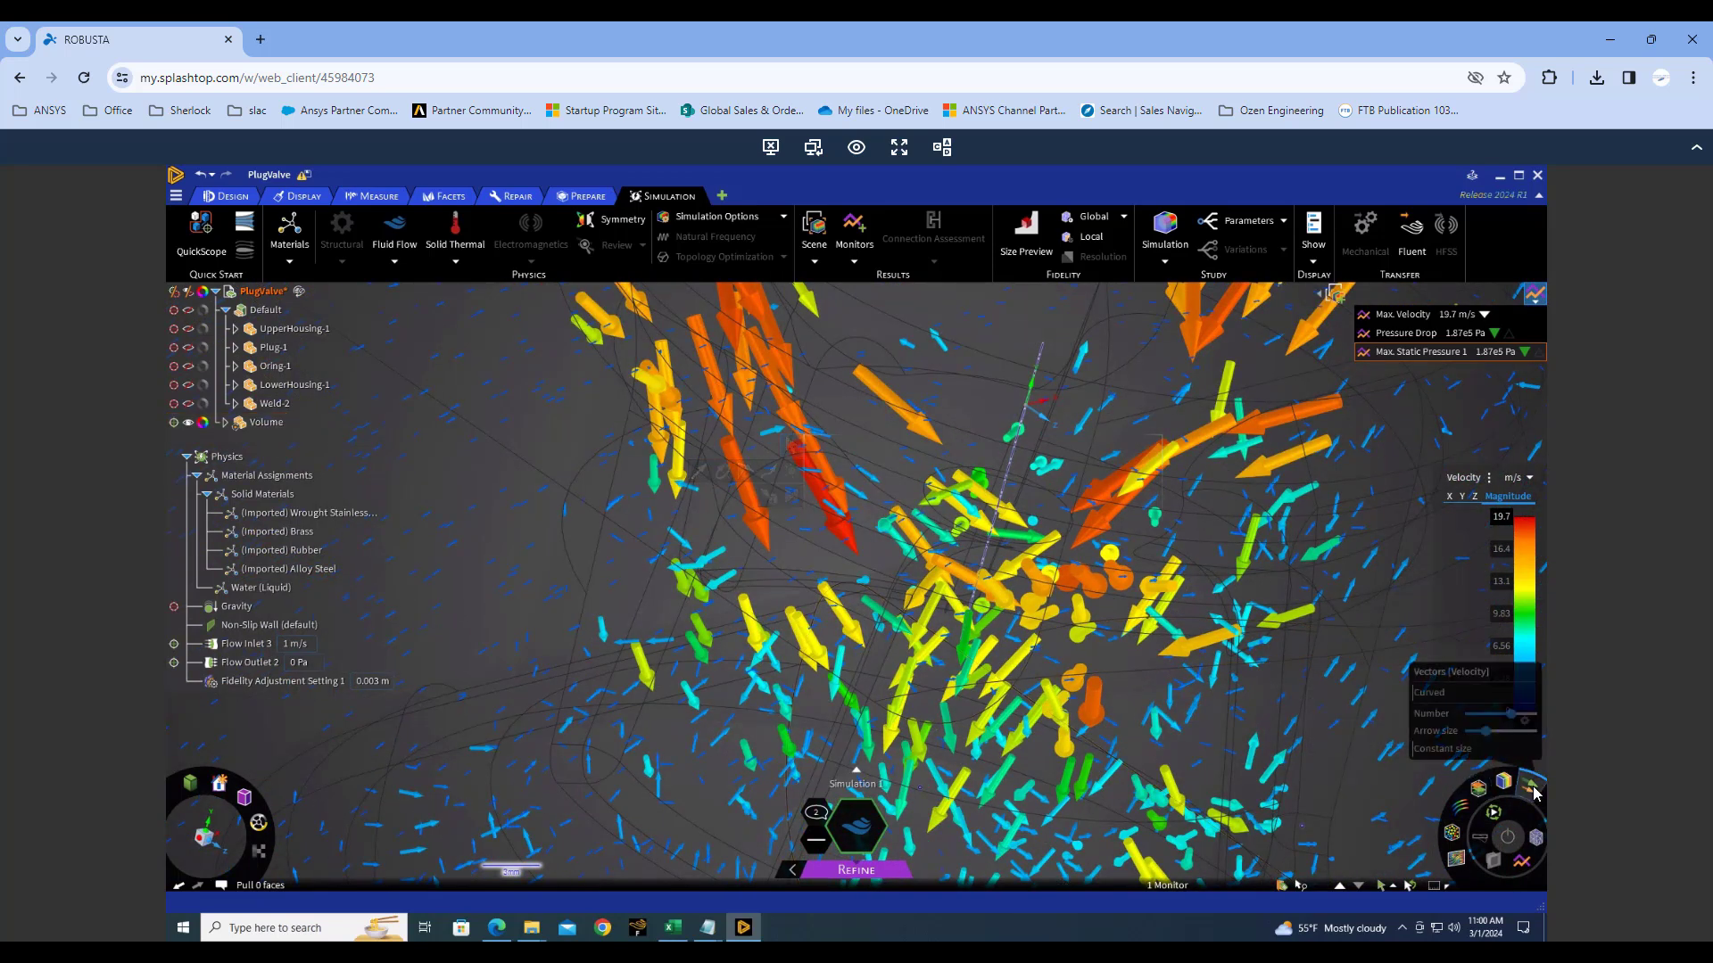
Switch the velocity vectors to Curved and view the flow through the whole valve.
{"action": "left_click", "coordinate": [1445, 694]}
{"action": "middle_click_drag", "start_coordinate": [1160, 612], "coordinate": [1099, 602]}
{"action": "middle_click_drag", "start_coordinate": [1254, 634], "coordinate": [1300, 687]}
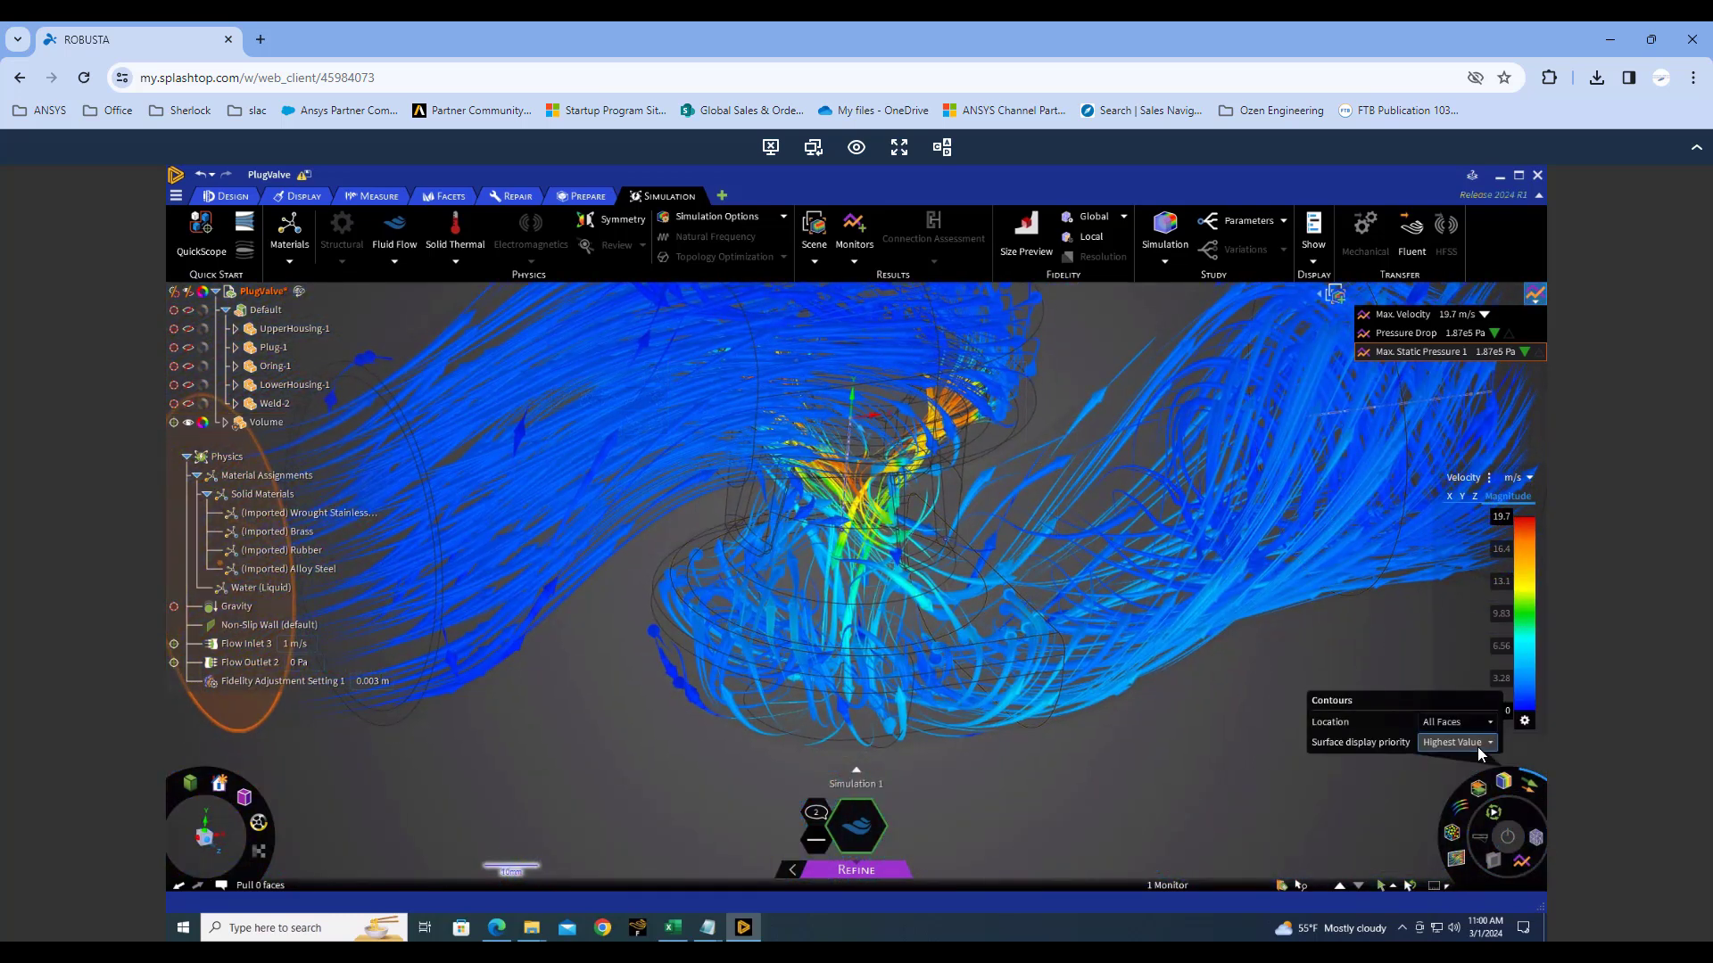
Shorten the tail length and reduce the thickness of the curved velocity vectors.
{"action": "left_click", "coordinate": [1529, 785]}
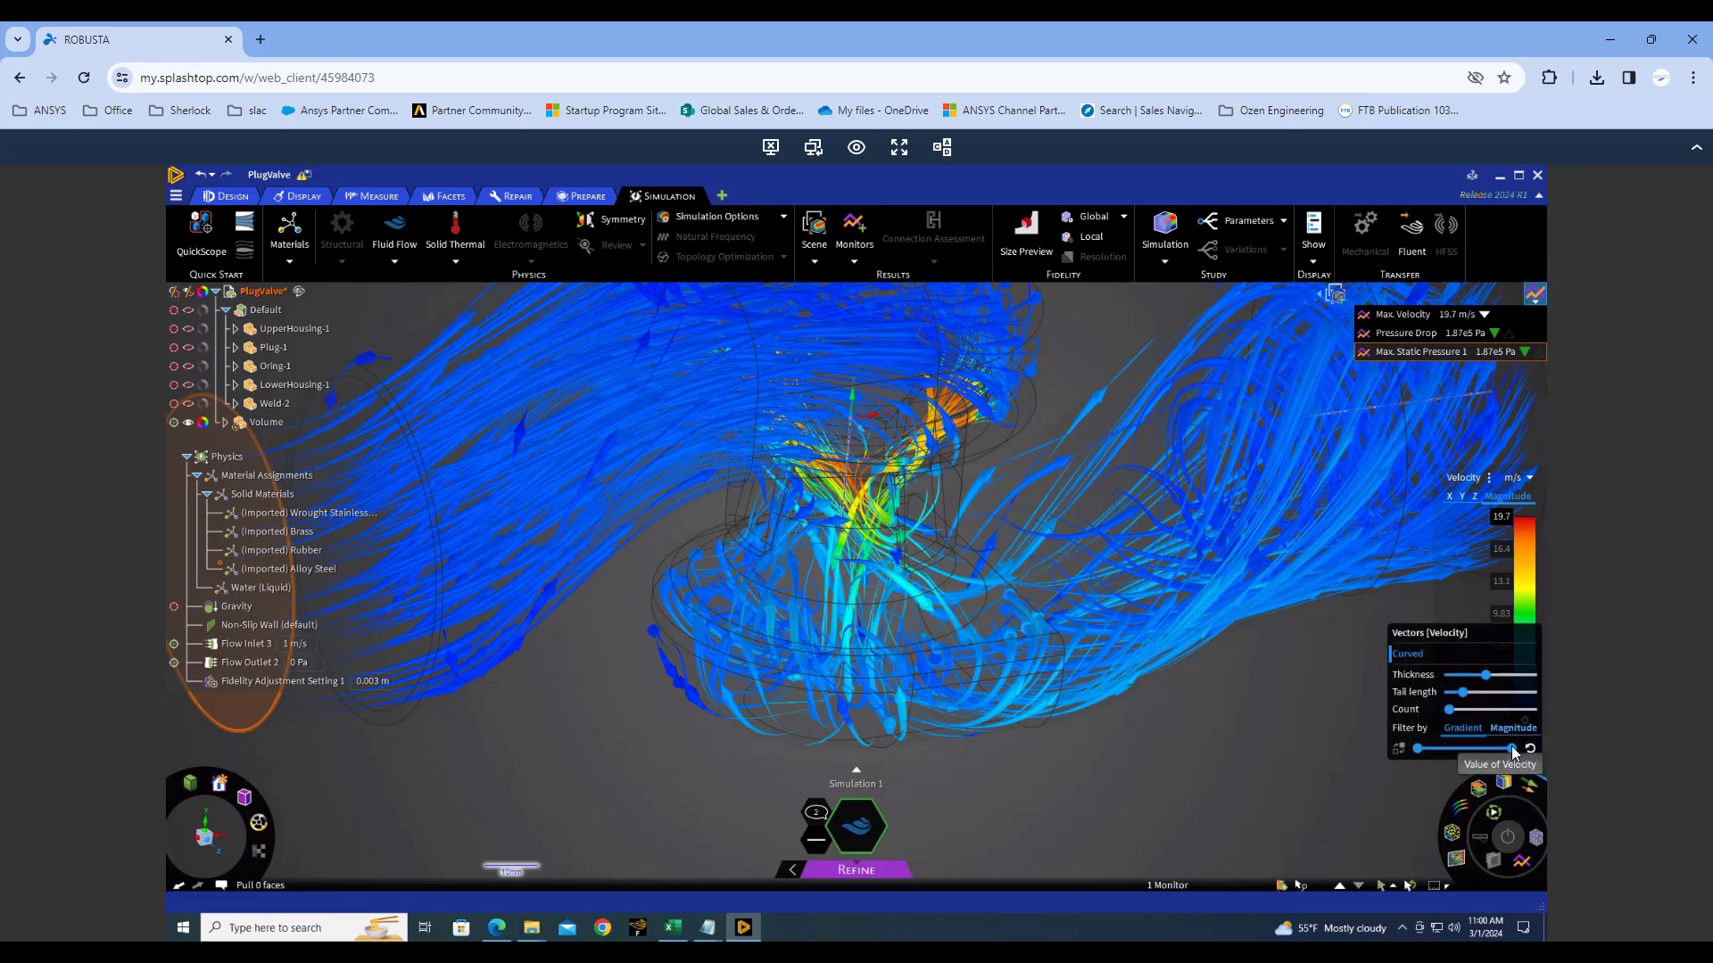
{"action": "left_click", "coordinate": [1479, 693]}
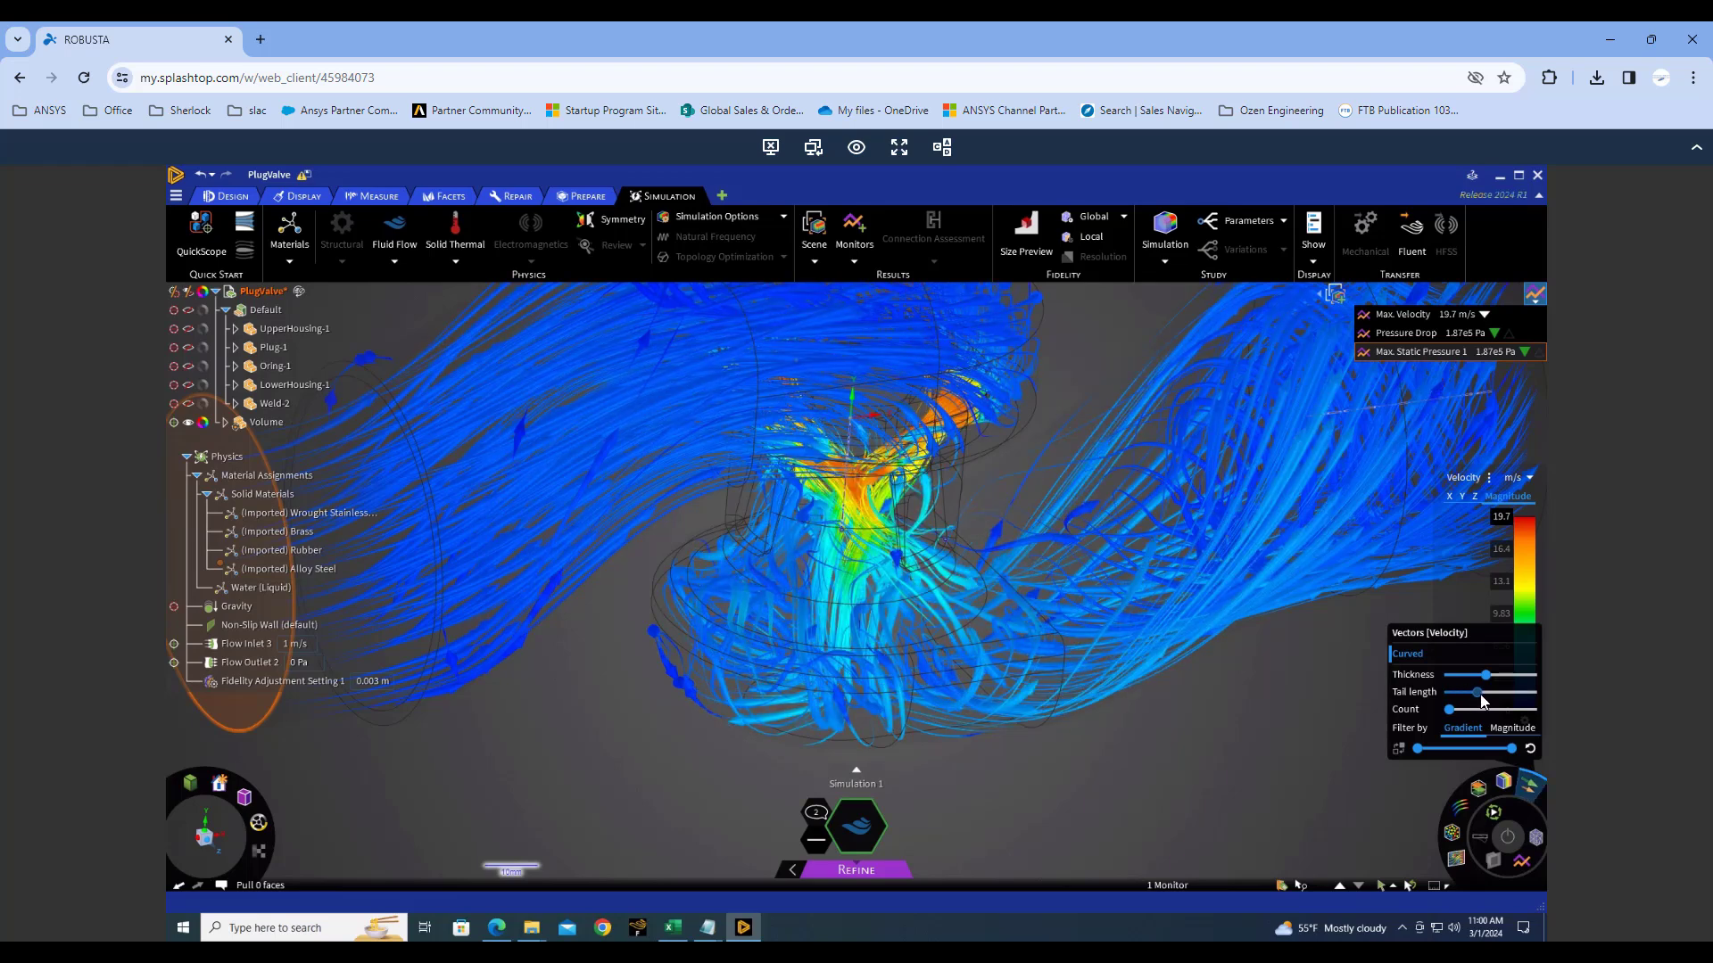
{"action": "left_click", "coordinate": [1453, 694]}
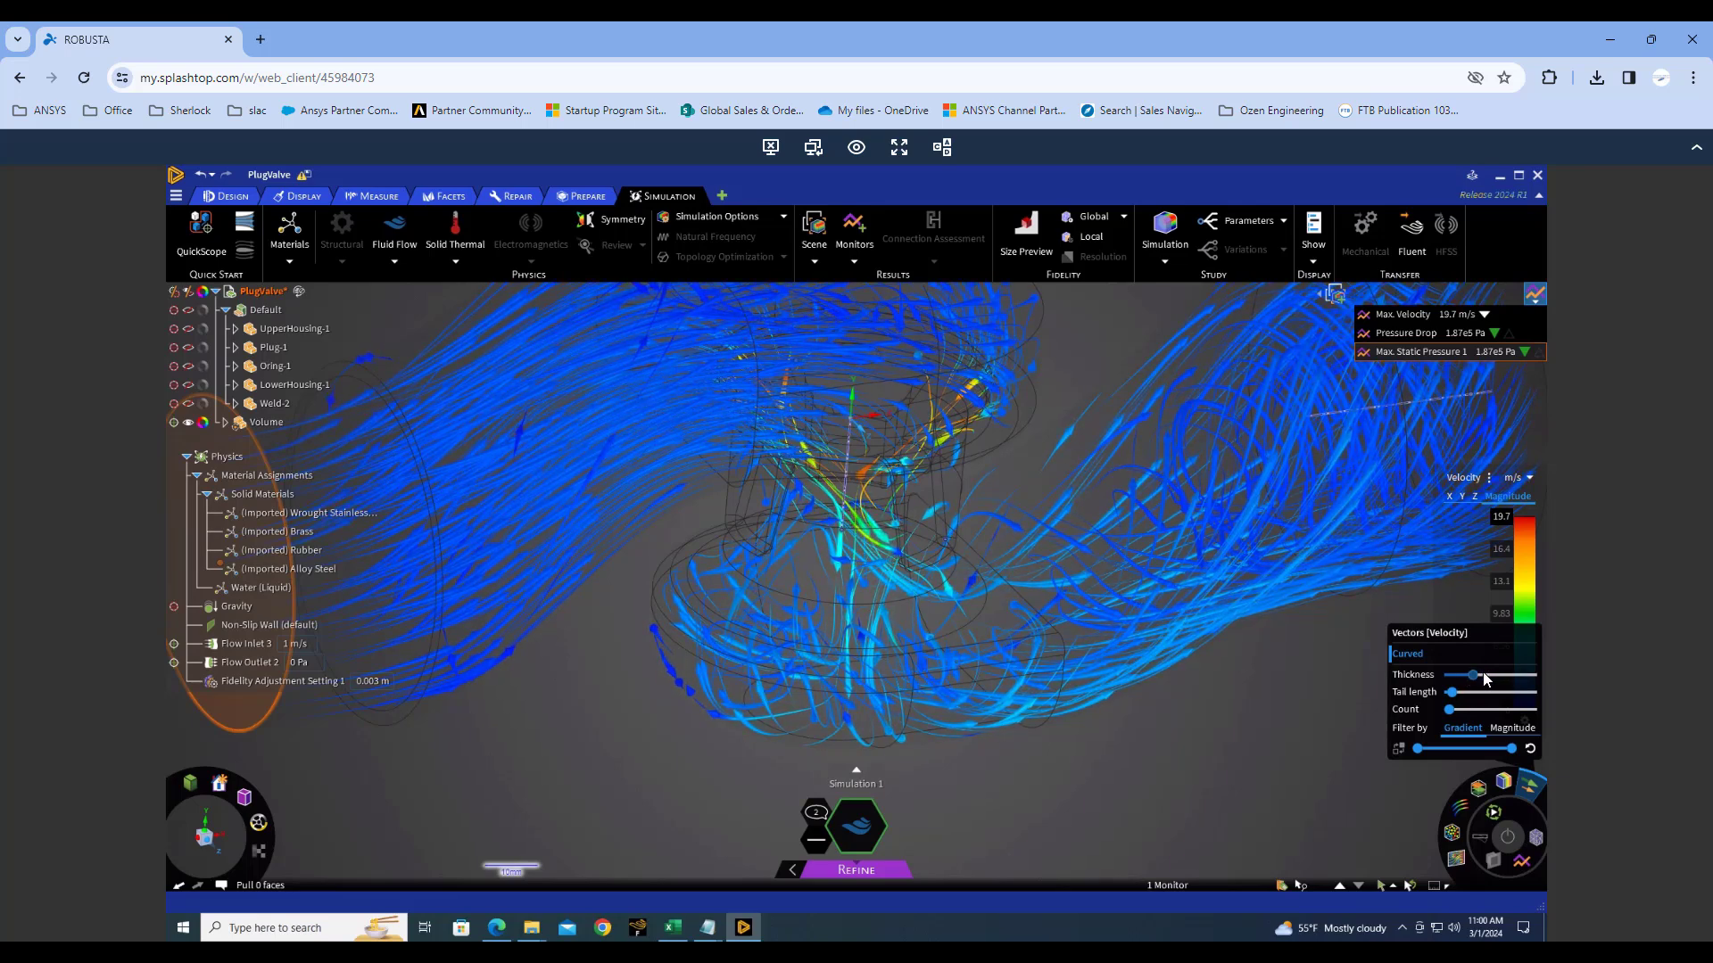
{"action": "mouse_move", "coordinate": [1485, 680]}
{"action": "left_mouse_down"}
{"action": "mouse_move", "coordinate": [1501, 679]}
{"action": "mouse_move", "coordinate": [1456, 680]}
{"action": "left_mouse_up"}
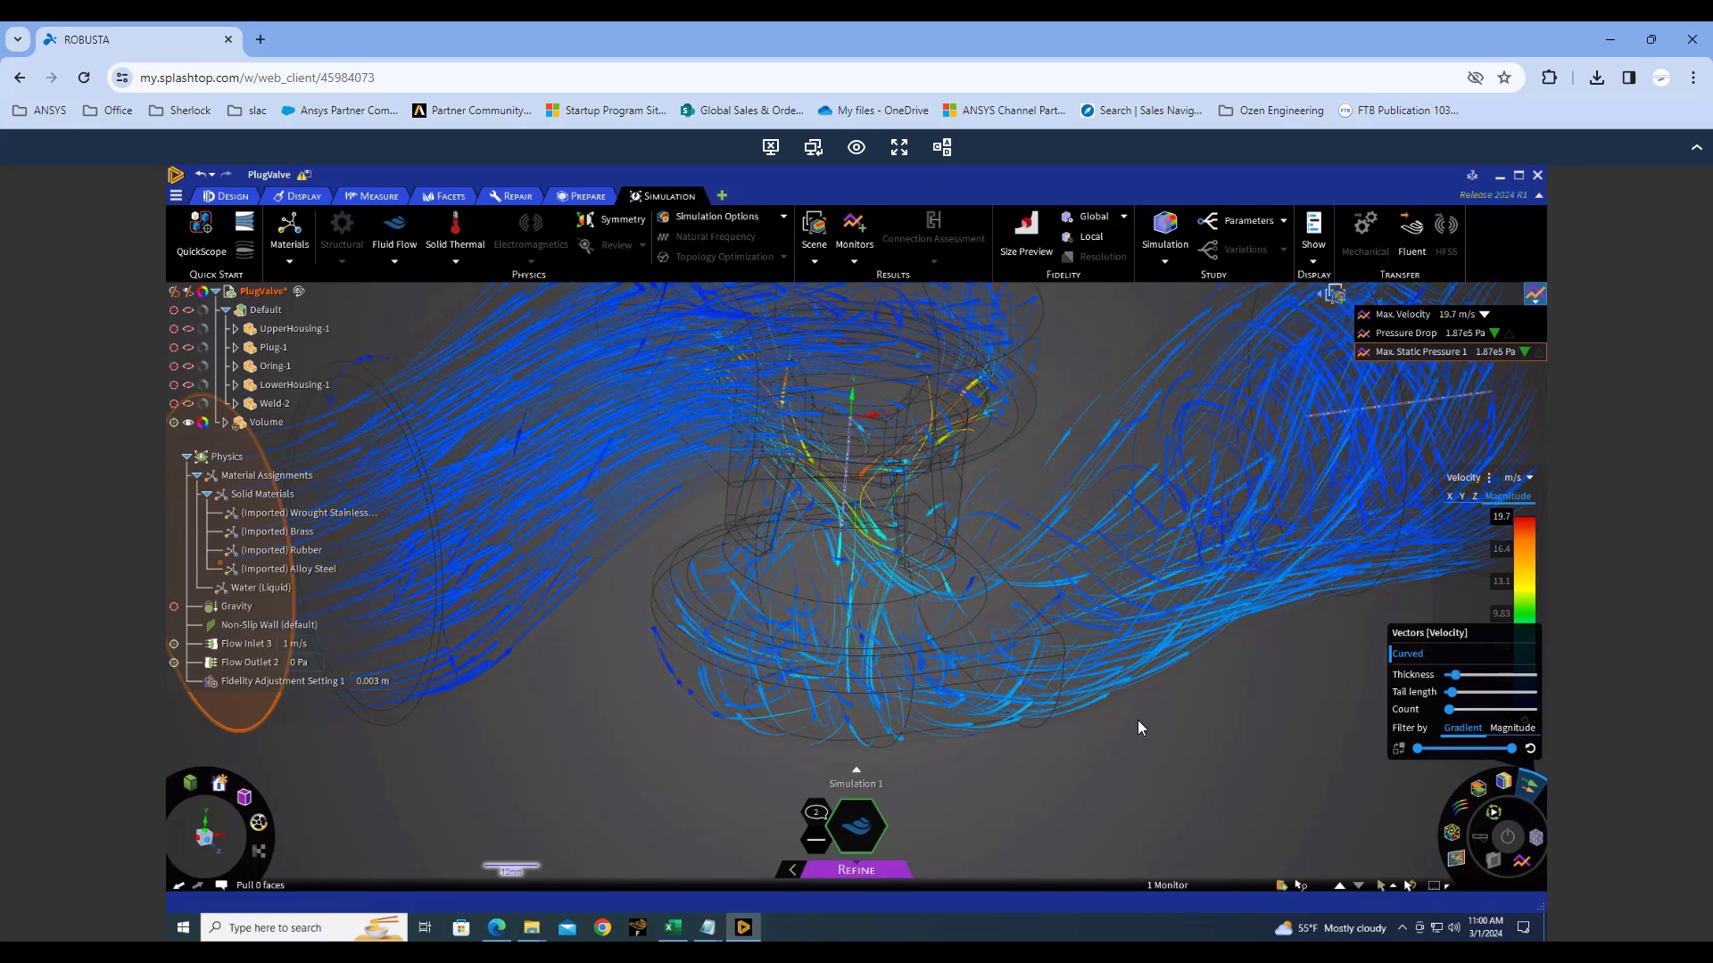
Replace the vectors with velocity contours on all faces and view the valve at an angle.
{"action": "left_click", "coordinate": [1137, 727]}
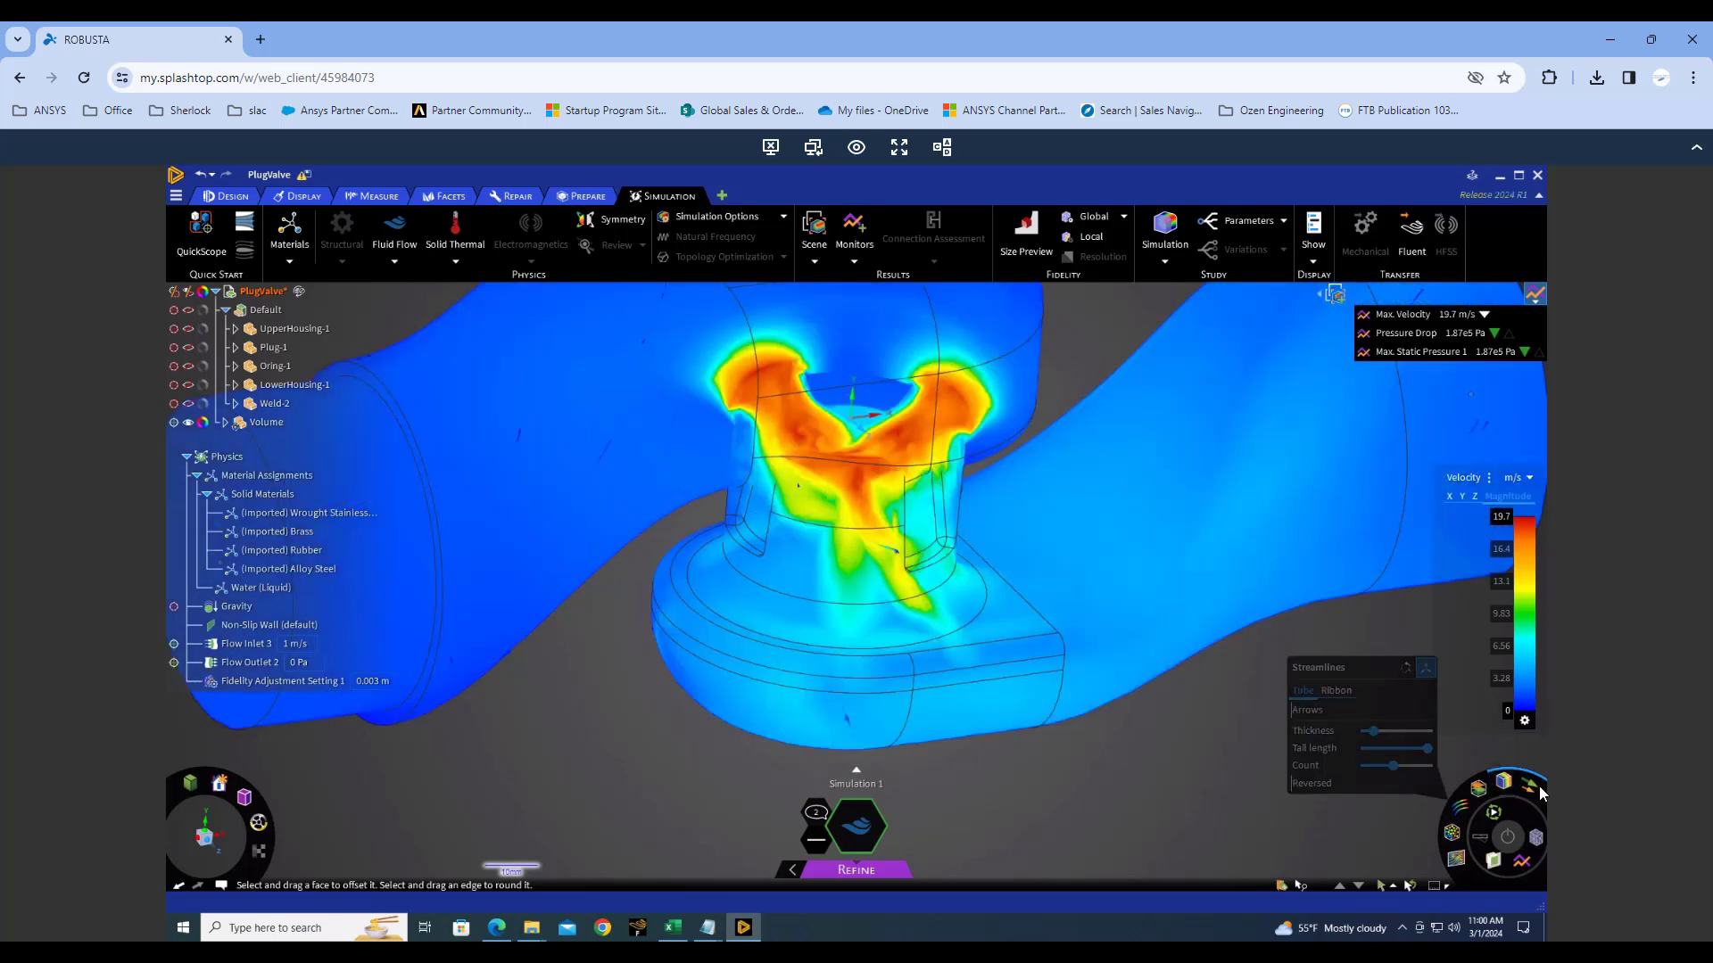
{"action": "mouse_move", "coordinate": [1538, 792]}
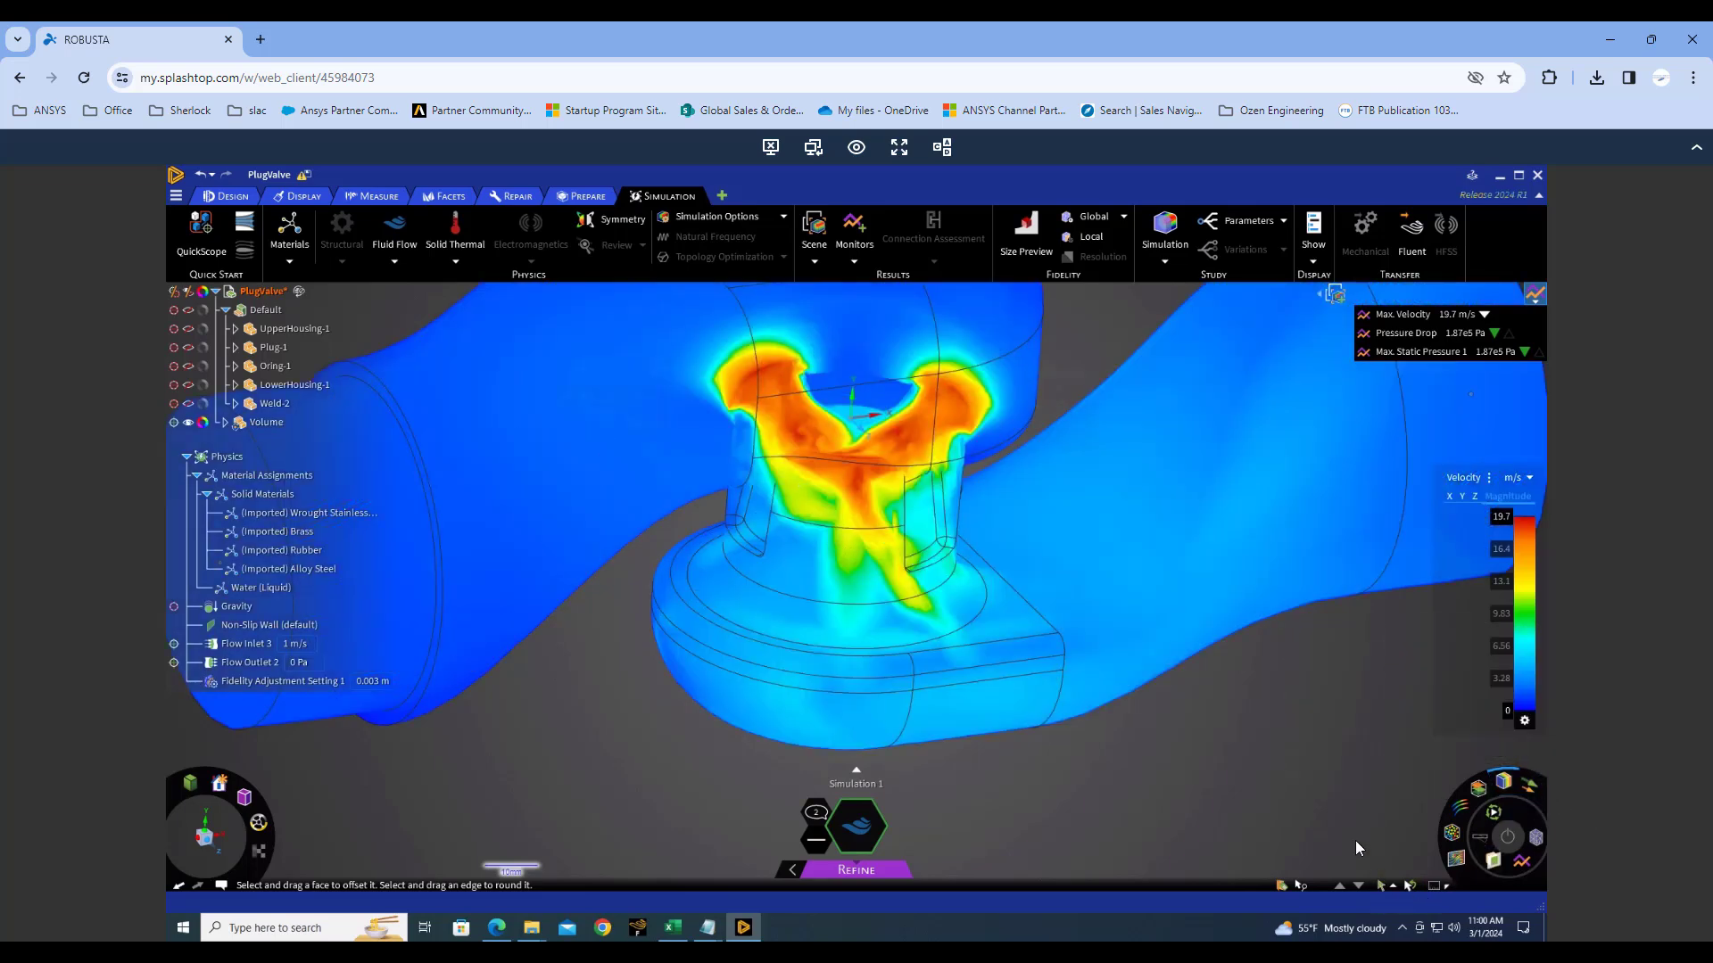
{"action": "left_click", "coordinate": [1037, 606]}
{"action": "middle_click_drag", "start_coordinate": [1058, 538], "coordinate": [1154, 689]}
Switch the contours to Static Pressure and examine the distribution from the inlet to the outlet side.
{"action": "left_click", "coordinate": [1469, 480]}
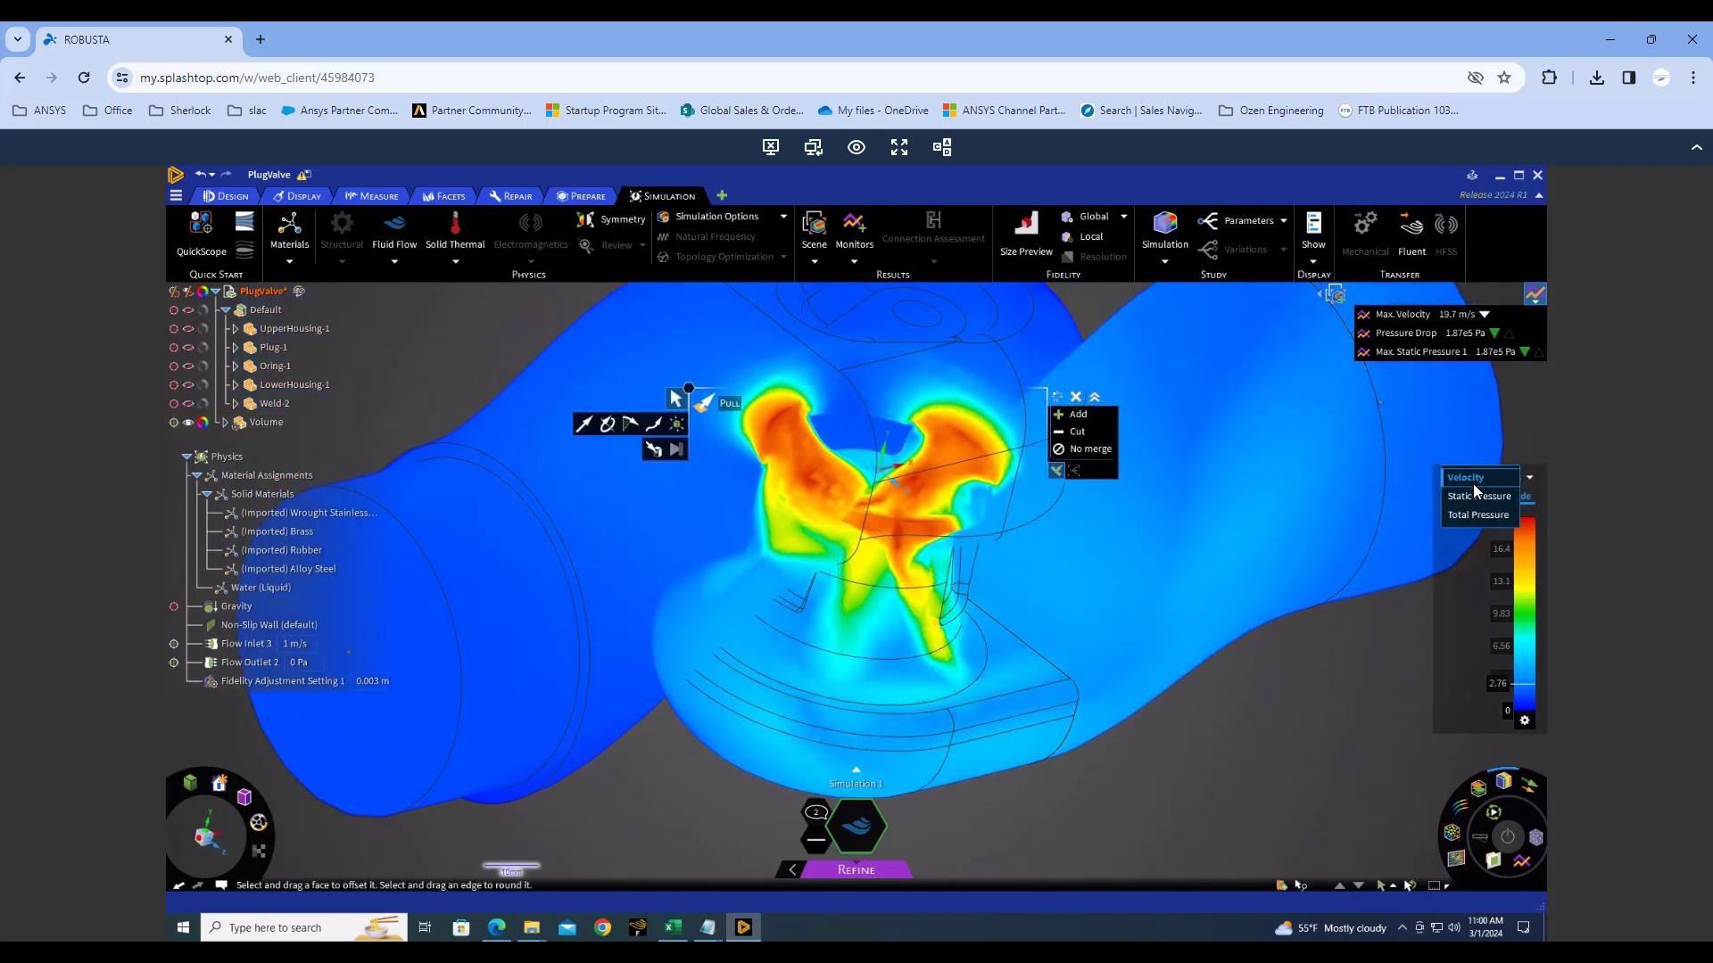
{"action": "left_click", "coordinate": [1463, 496]}
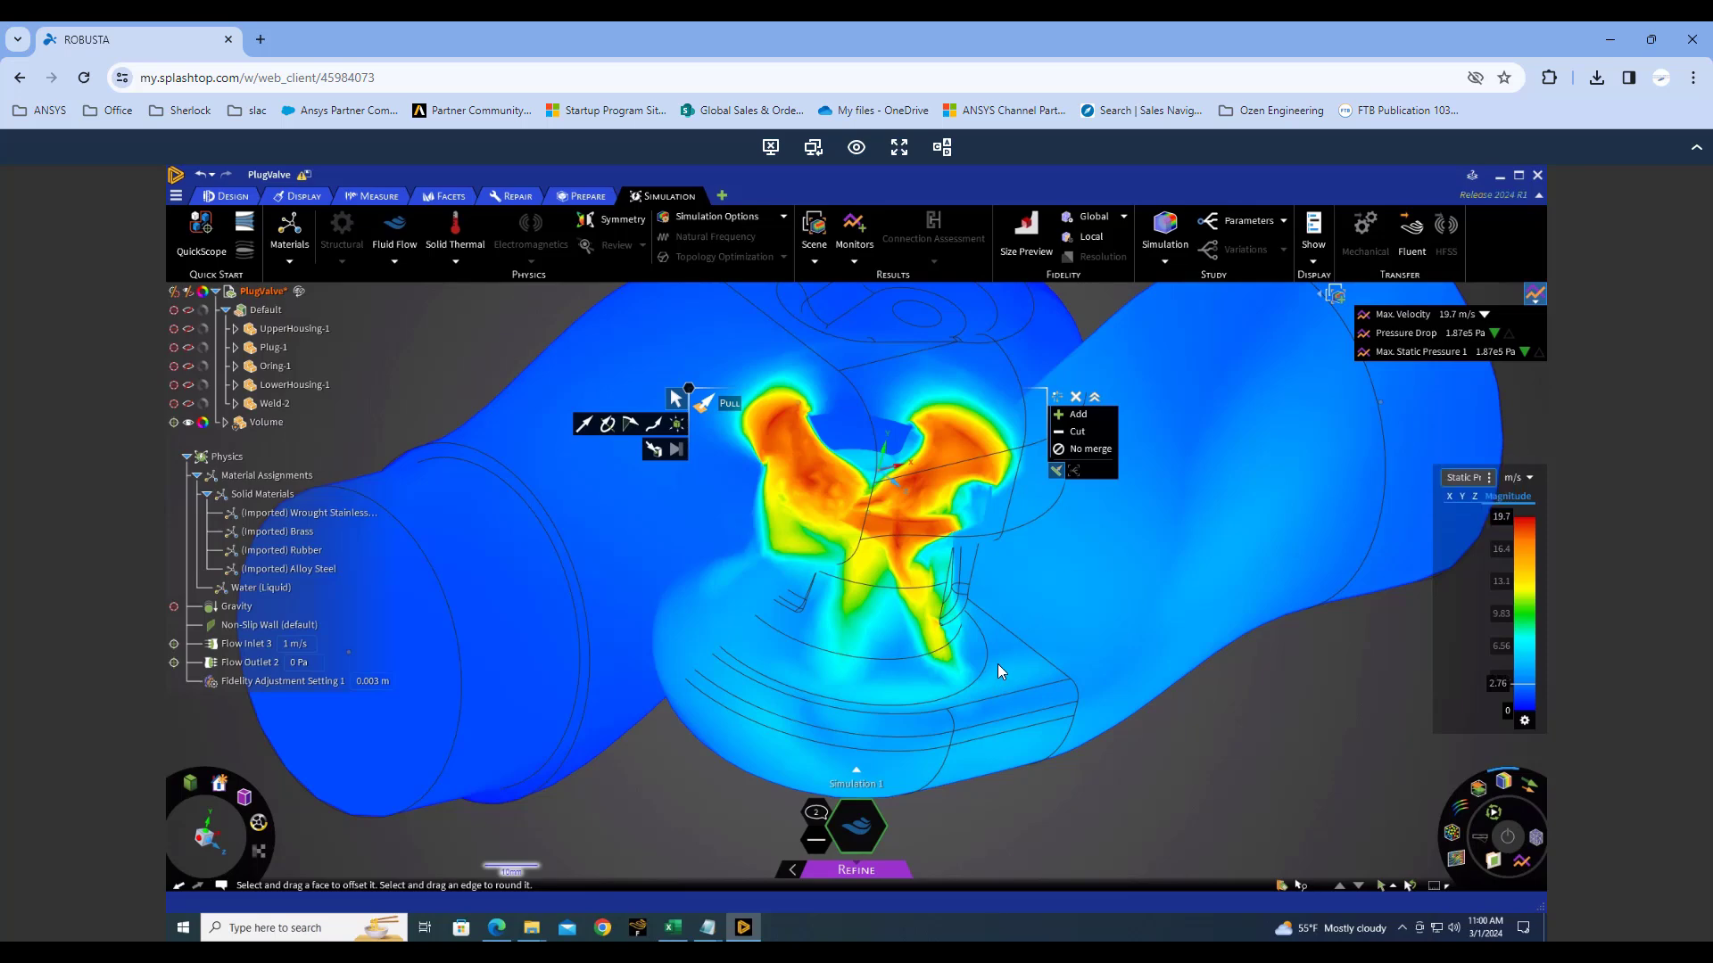
{"action": "mouse_move", "coordinate": [1024, 586]}
{"action": "middle_mouse_down"}
{"action": "mouse_move", "coordinate": [998, 574]}
{"action": "mouse_move", "coordinate": [1151, 610]}
{"action": "middle_mouse_up"}
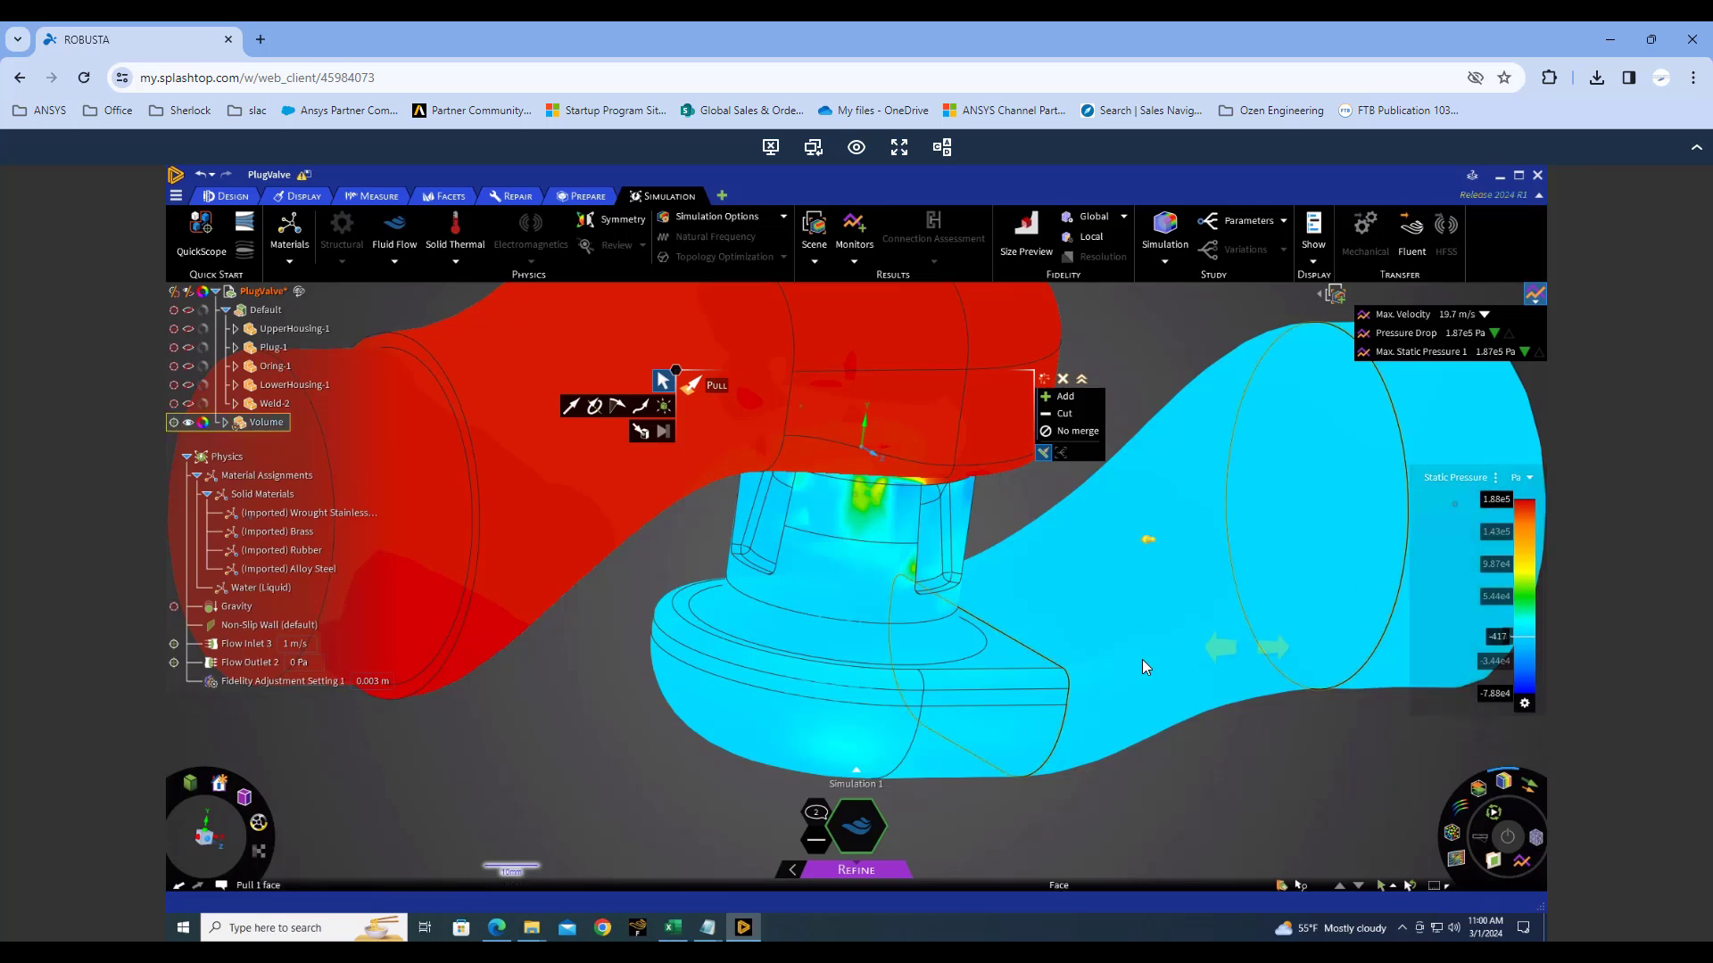
{"action": "middle_click_drag", "start_coordinate": [1142, 660], "coordinate": [1356, 571]}
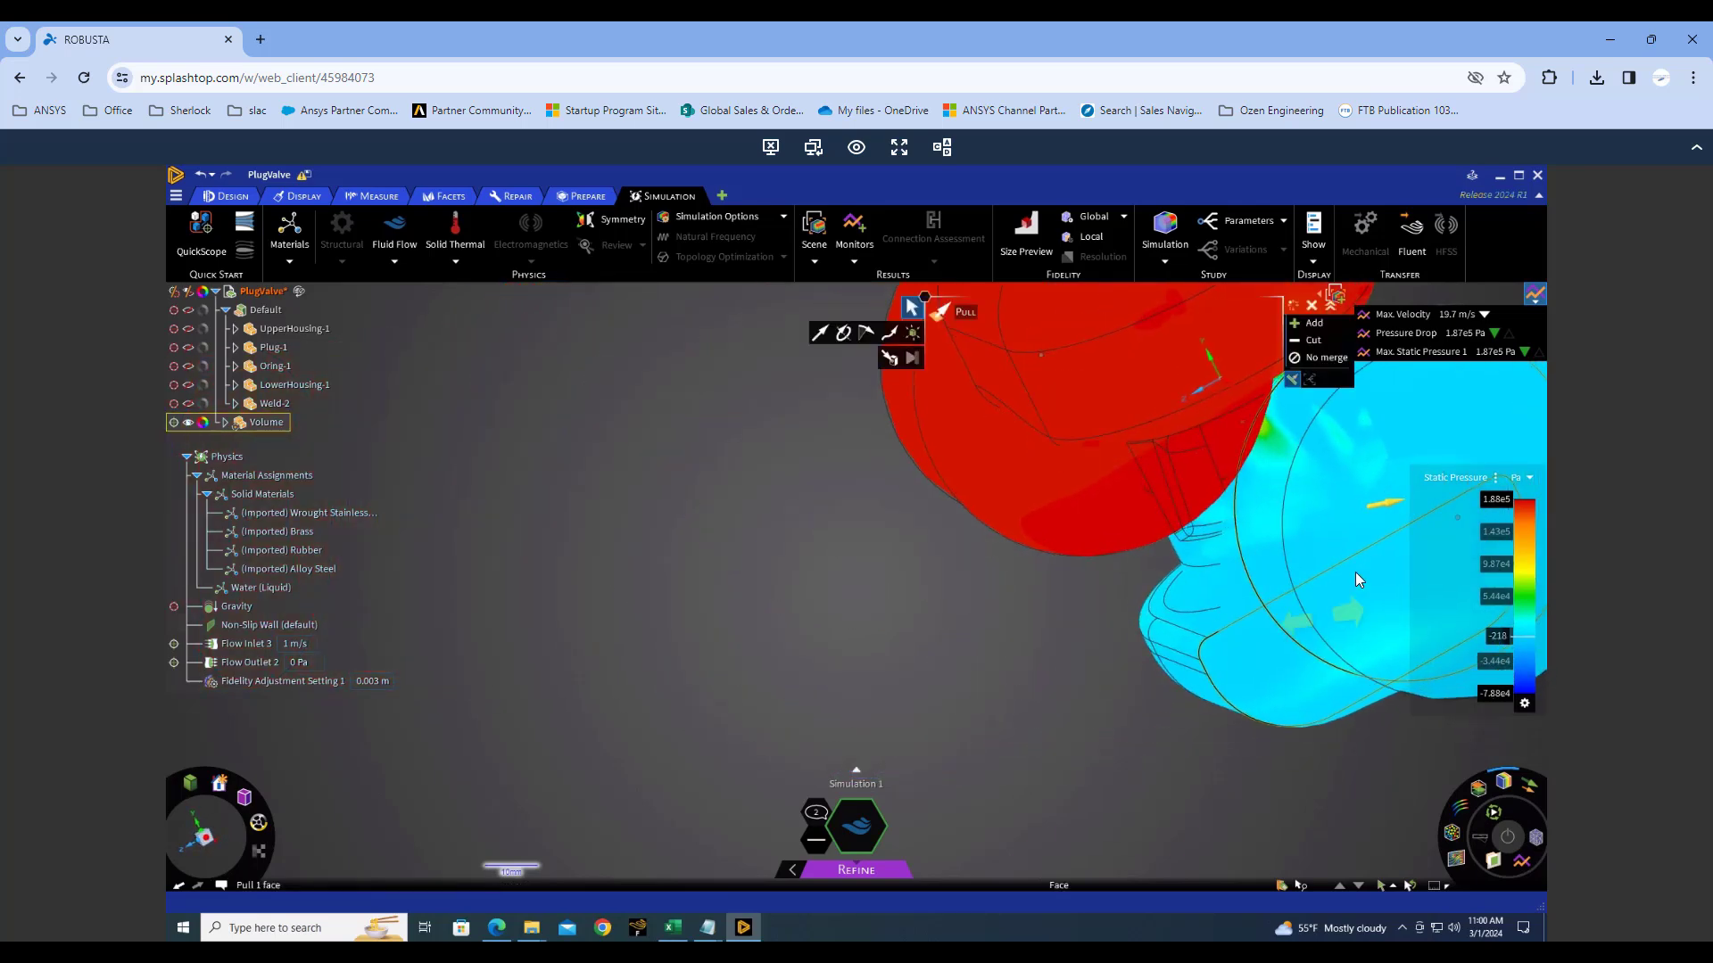
{"action": "left_click", "coordinate": [1356, 571]}
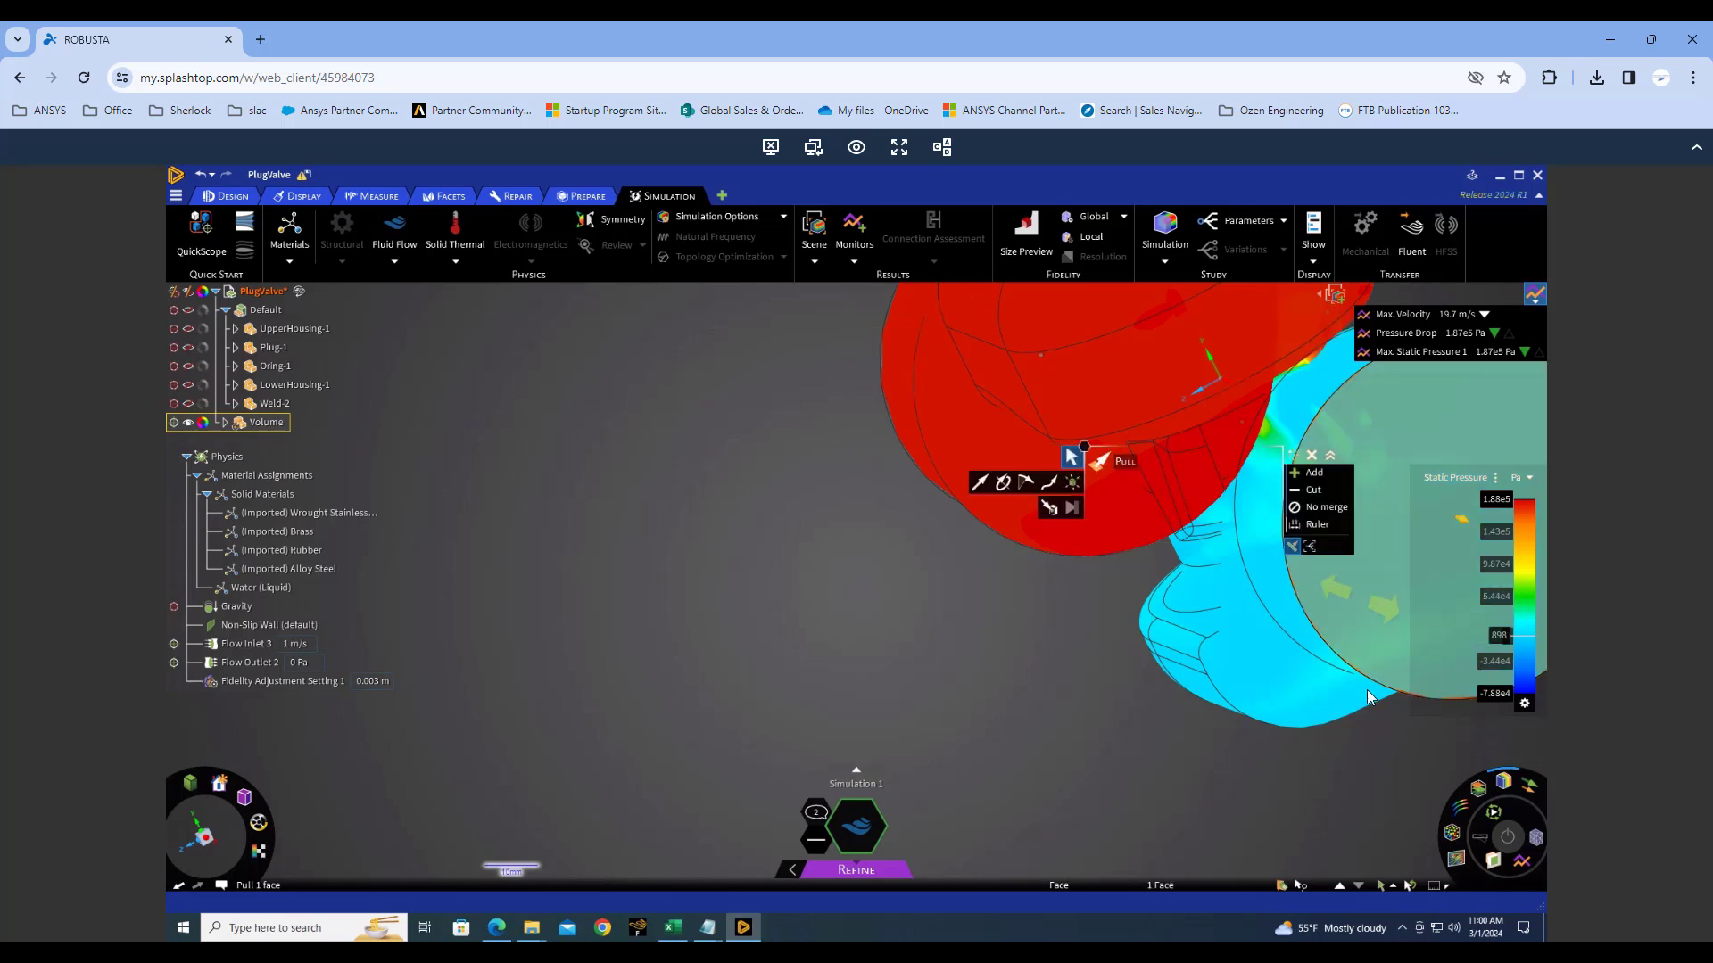
{"action": "left_click", "coordinate": [1179, 736]}
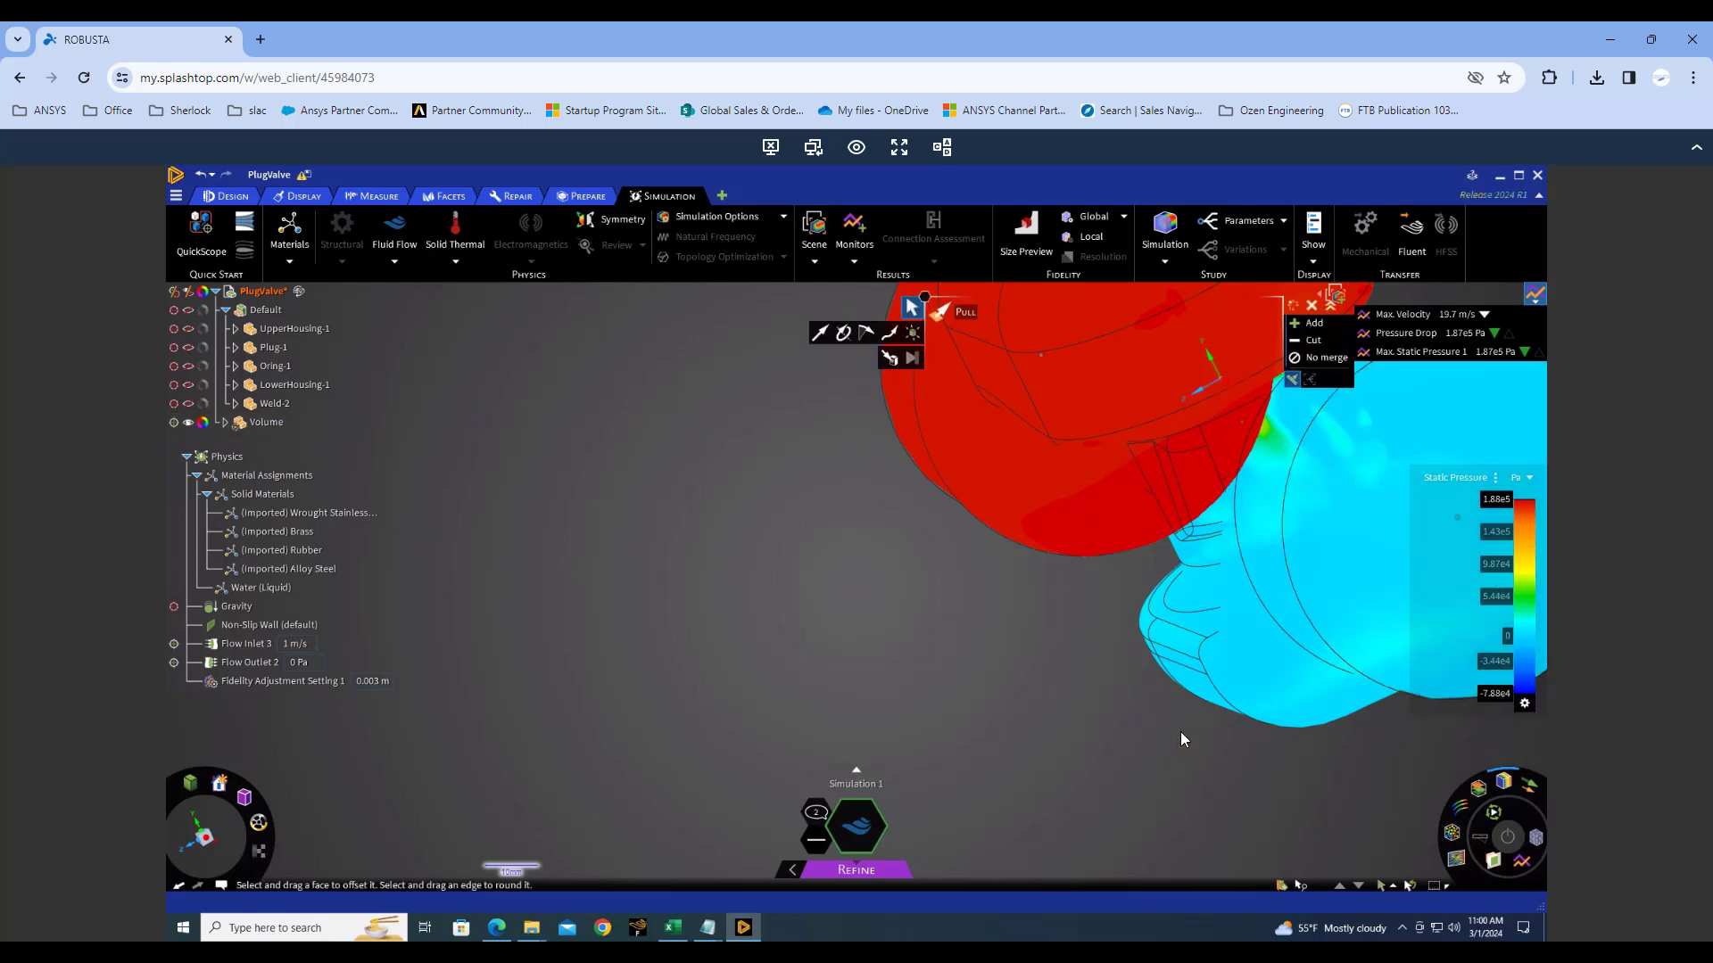
{"action": "middle_click_drag", "start_coordinate": [1120, 746], "coordinate": [906, 822], "text": "shift"}
{"action": "middle_click_drag", "start_coordinate": [995, 766], "coordinate": [1463, 750]}
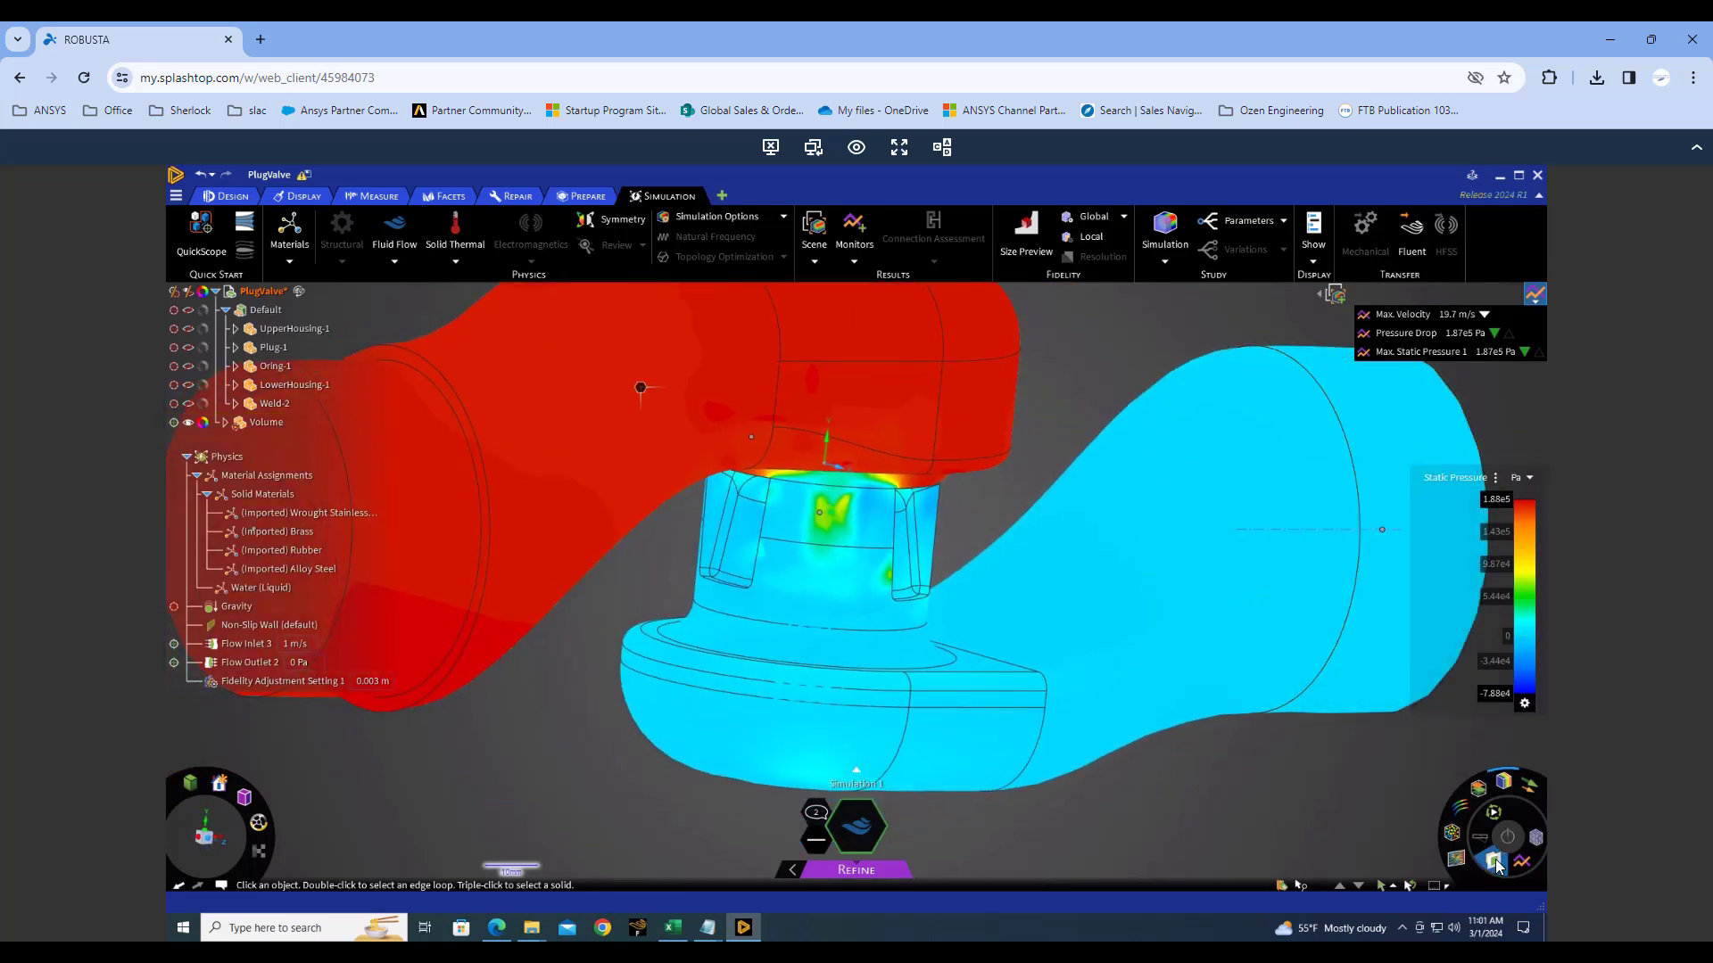
Cut through the static pressure contours with a section plane and turn the section back off.
{"action": "left_click", "coordinate": [1530, 786]}
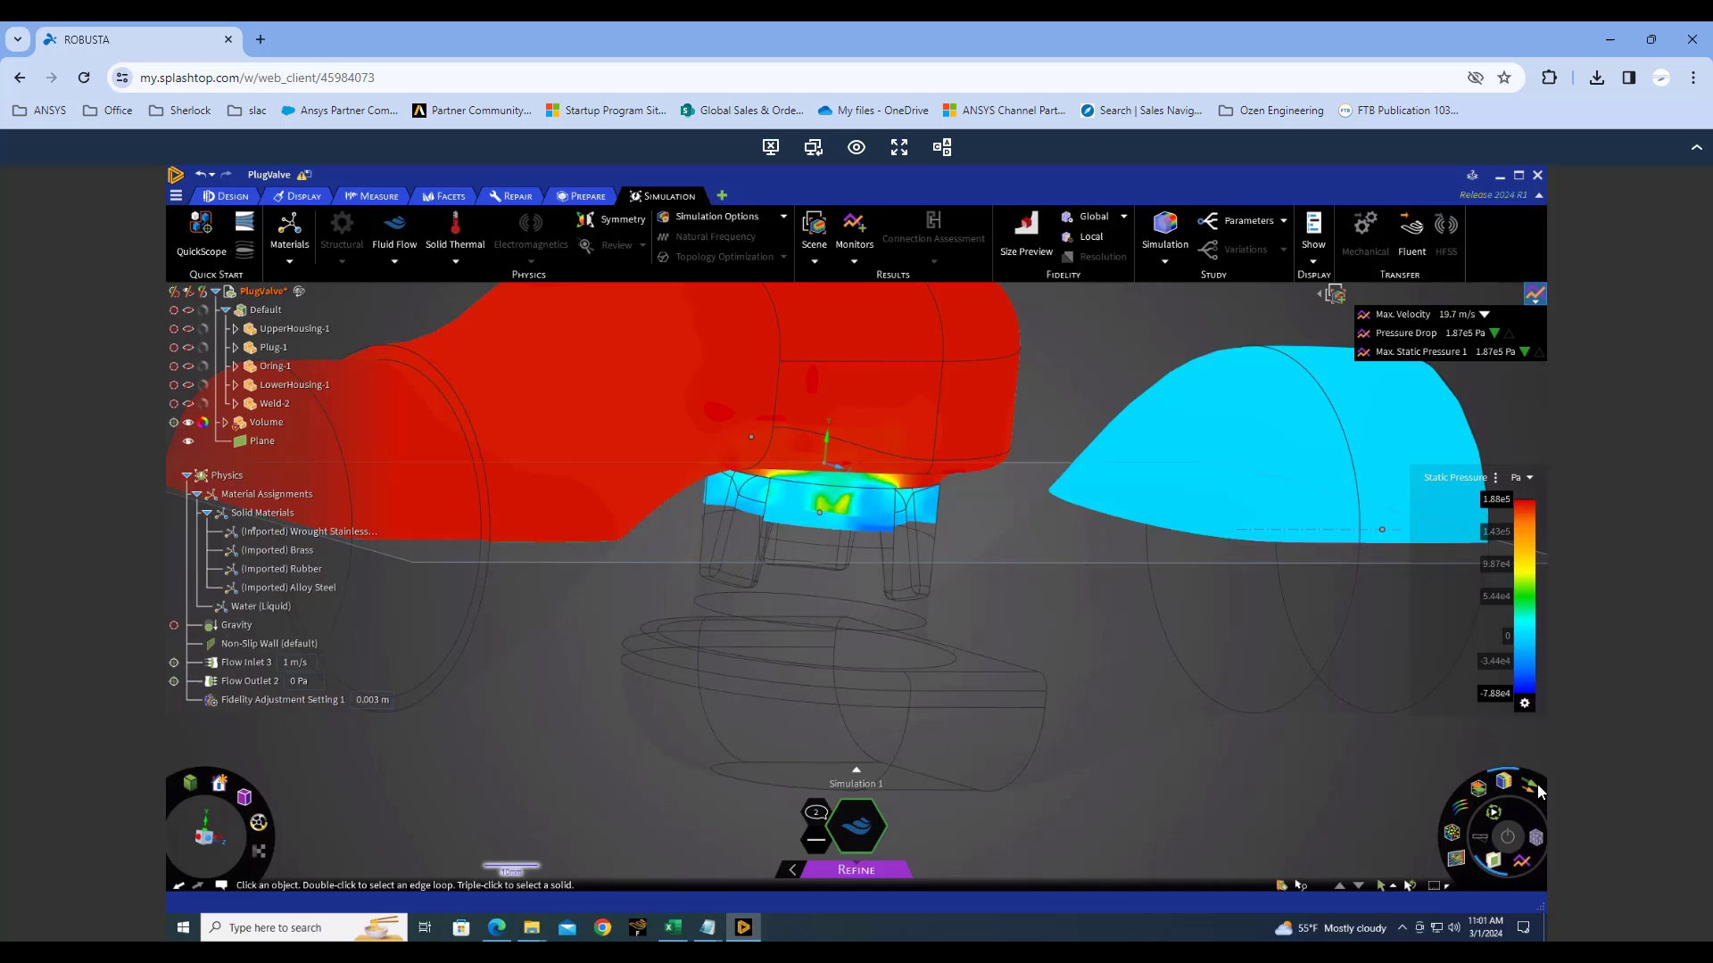
{"action": "left_click", "coordinate": [1501, 879]}
{"action": "middle_click_drag", "start_coordinate": [902, 552], "coordinate": [1028, 618]}
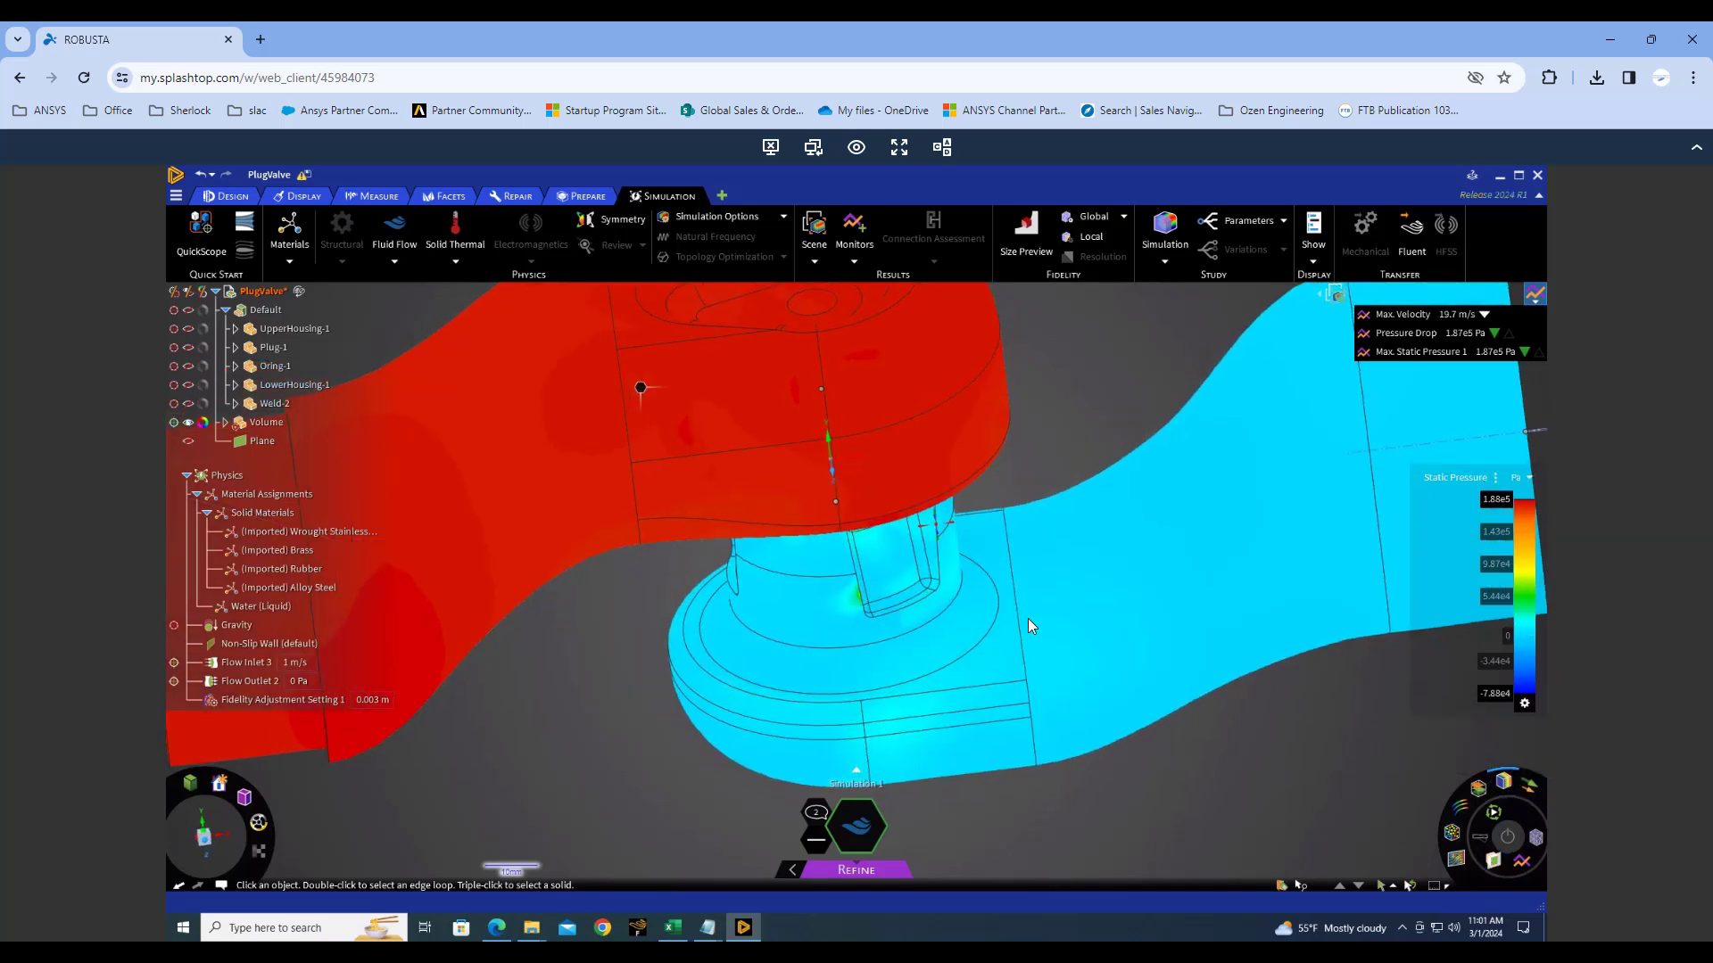
Turn the contours off and on again and set the displayed result to Velocity.
{"action": "left_click", "coordinate": [1505, 783]}
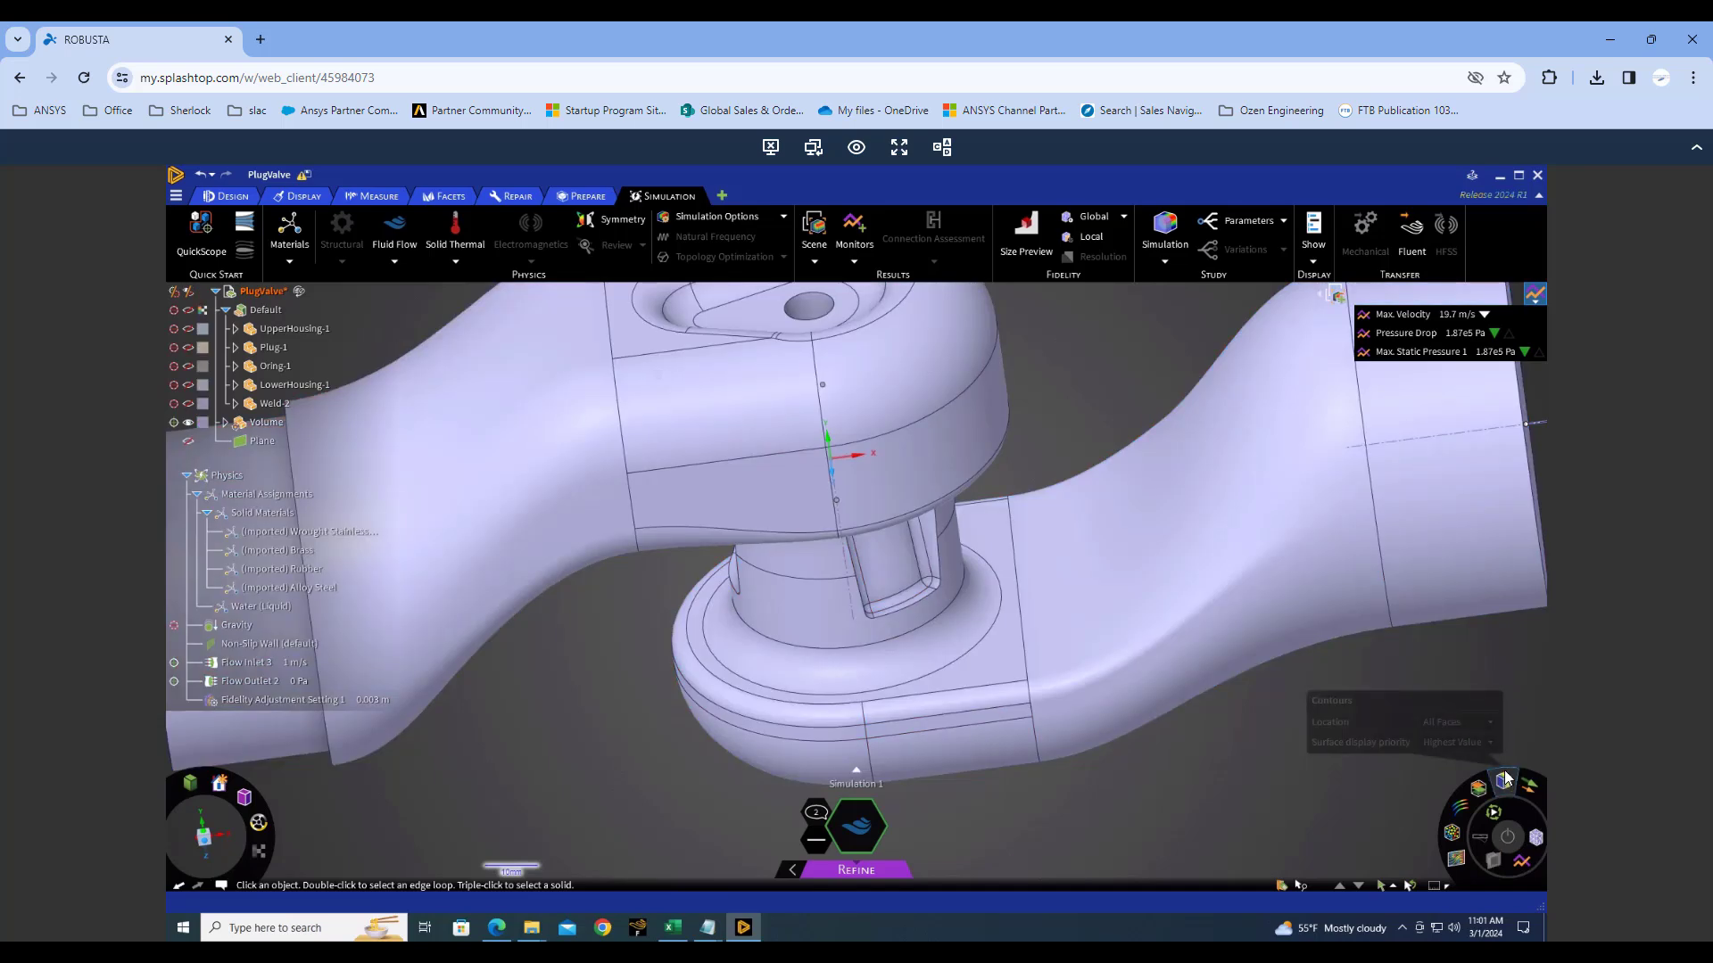
{"action": "left_click", "coordinate": [1505, 782]}
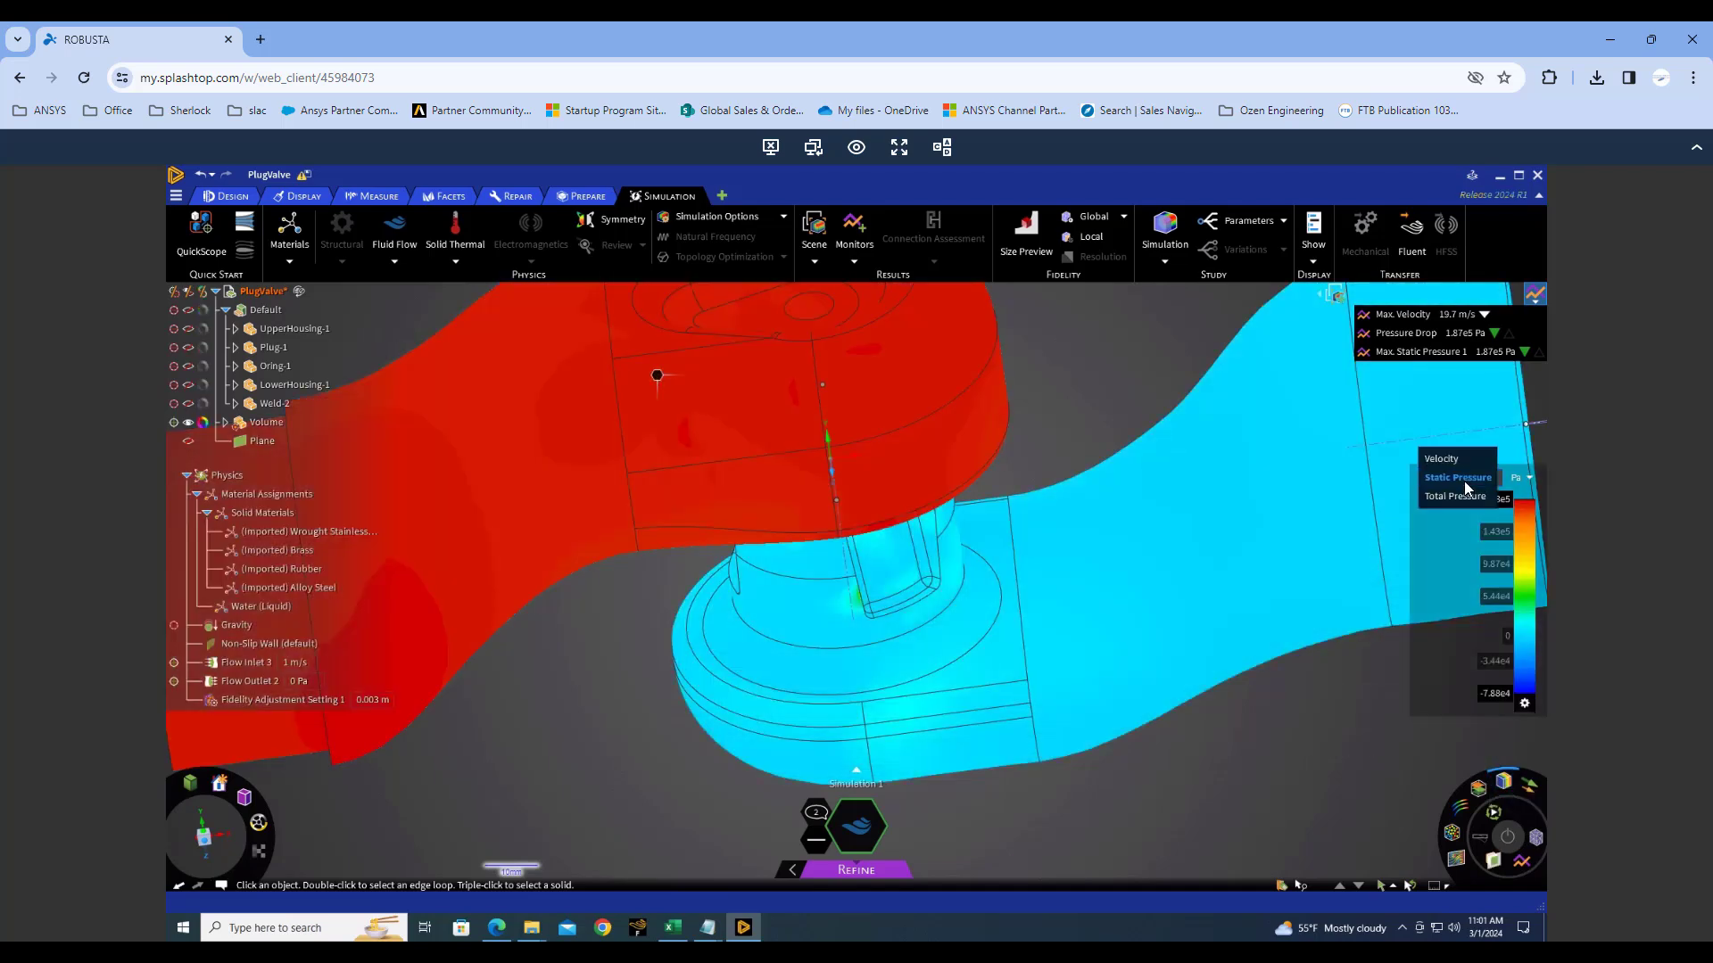
{"action": "left_click", "coordinate": [1450, 457]}
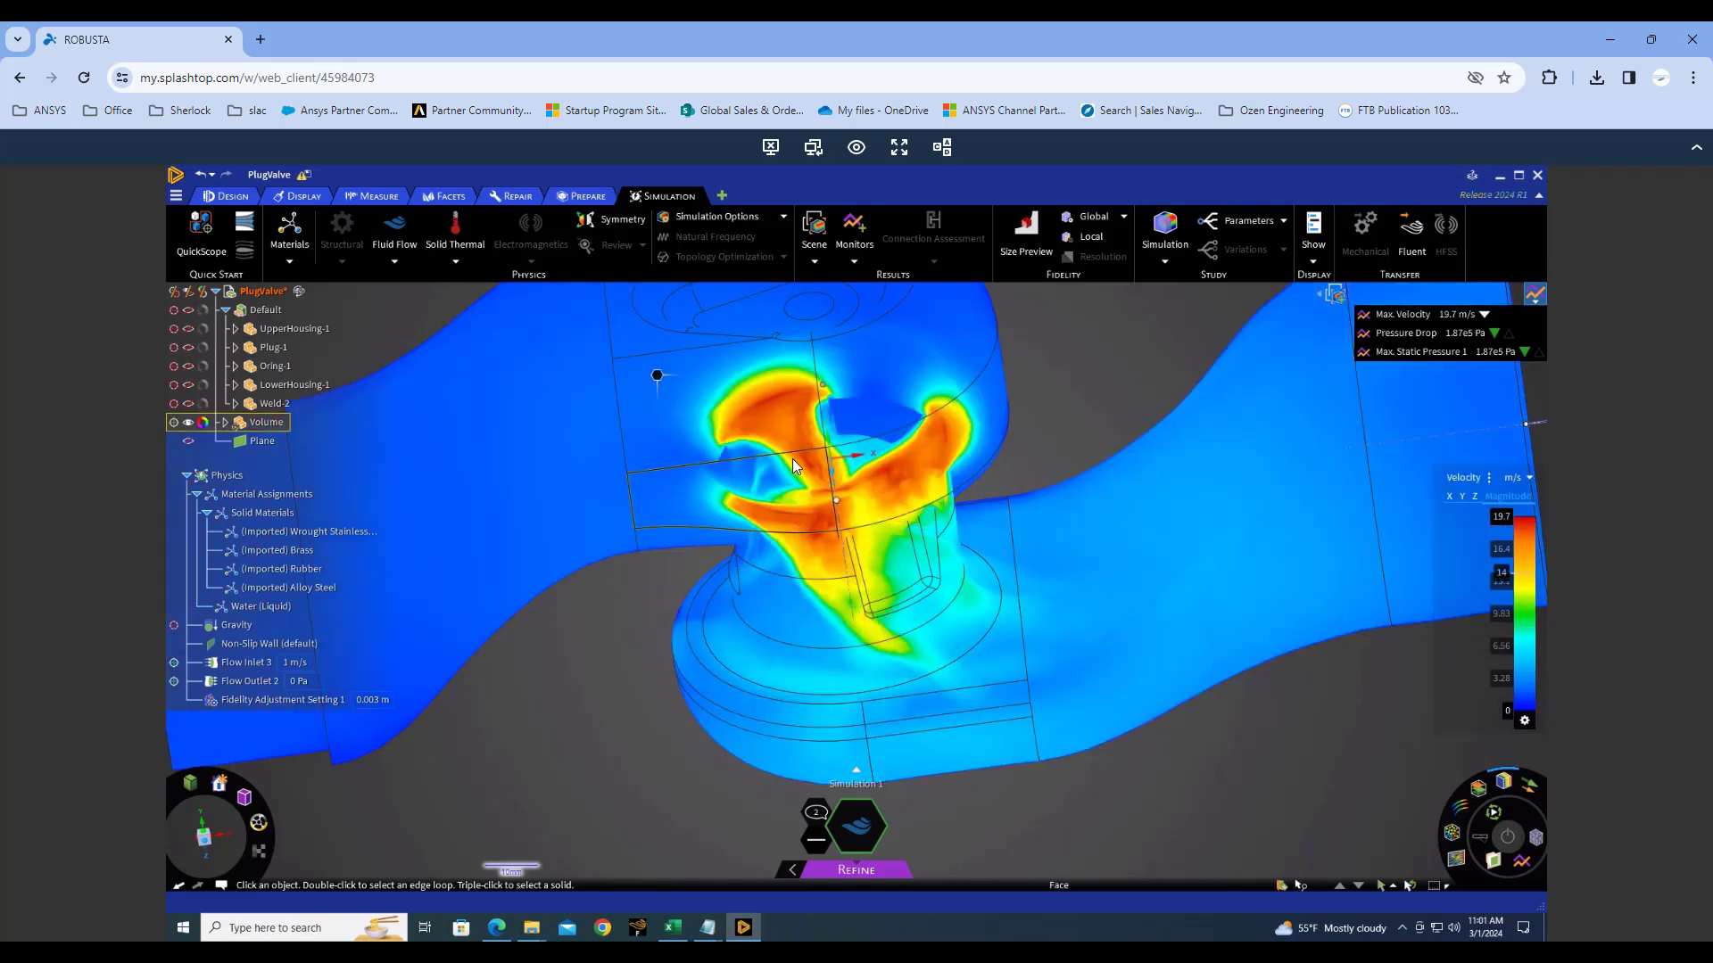
Examine the velocity contours around the plug openings up close and across the whole valve.
{"action": "mouse_move", "coordinate": [792, 465]}
{"action": "middle_mouse_down"}
{"action": "mouse_move", "coordinate": [788, 435]}
{"action": "mouse_move", "coordinate": [783, 479]}
{"action": "middle_mouse_up"}
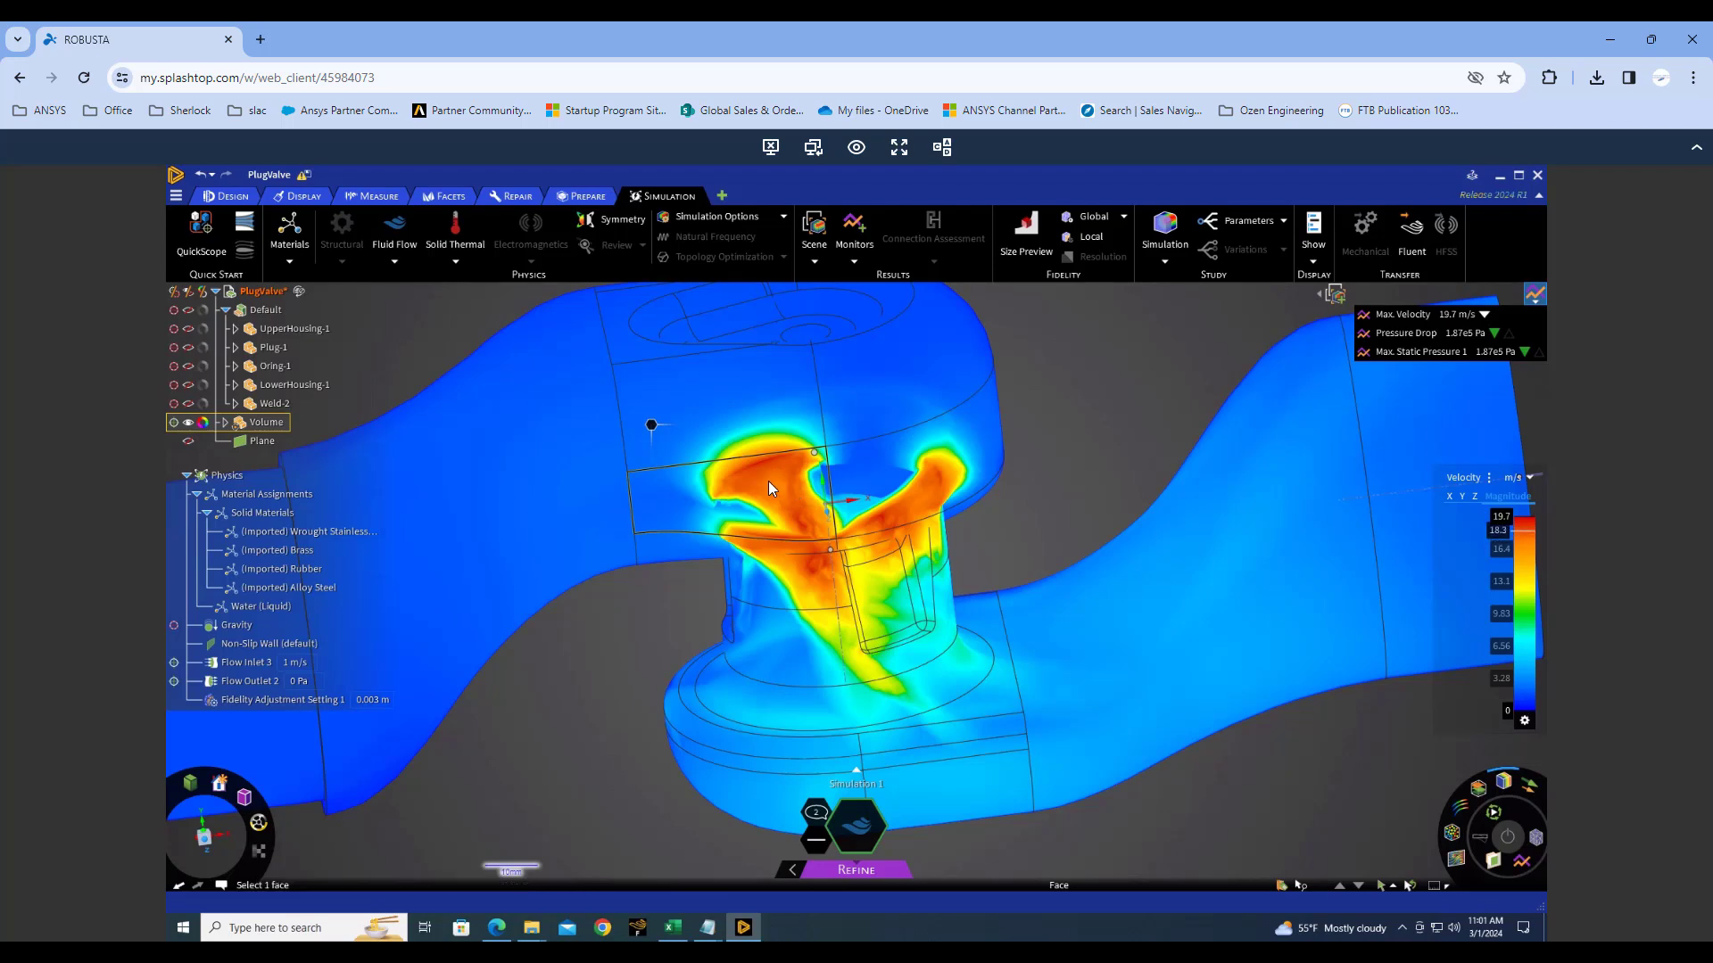
{"action": "mouse_move", "coordinate": [778, 502]}
{"action": "middle_mouse_down", "text": "ctrl"}
{"action": "mouse_move", "coordinate": [867, 597]}
{"action": "mouse_move", "coordinate": [1040, 569]}
{"action": "mouse_move", "coordinate": [1014, 619]}
{"action": "mouse_move", "coordinate": [1170, 524]}
{"action": "mouse_move", "coordinate": [1373, 437]}
{"action": "mouse_move", "coordinate": [1188, 553]}
{"action": "mouse_move", "coordinate": [1143, 622]}
{"action": "mouse_move", "coordinate": [1050, 638]}
{"action": "mouse_move", "coordinate": [931, 603]}
{"action": "mouse_move", "coordinate": [947, 629]}
{"action": "mouse_move", "coordinate": [875, 415]}
{"action": "mouse_move", "coordinate": [967, 607]}
{"action": "mouse_move", "coordinate": [1071, 571]}
{"action": "mouse_move", "coordinate": [1047, 514]}
{"action": "mouse_move", "coordinate": [1076, 466]}
{"action": "mouse_move", "coordinate": [1165, 407]}
{"action": "mouse_move", "coordinate": [933, 498]}
{"action": "mouse_move", "coordinate": [908, 526]}
{"action": "mouse_move", "coordinate": [939, 565]}
{"action": "mouse_move", "coordinate": [980, 564]}
{"action": "mouse_move", "coordinate": [999, 554]}
{"action": "mouse_move", "coordinate": [655, 619]}
{"action": "mouse_move", "coordinate": [689, 518]}
{"action": "mouse_move", "coordinate": [790, 577]}
{"action": "mouse_move", "coordinate": [833, 671]}
{"action": "mouse_move", "coordinate": [962, 471]}
{"action": "mouse_move", "coordinate": [1024, 555]}
{"action": "mouse_move", "coordinate": [965, 554]}
{"action": "mouse_move", "coordinate": [895, 595]}
{"action": "mouse_move", "coordinate": [941, 666]}
{"action": "mouse_move", "coordinate": [1135, 504]}
{"action": "mouse_move", "coordinate": [1037, 507]}
{"action": "mouse_move", "coordinate": [1054, 617]}
{"action": "middle_mouse_up", "text": "ctrl"}
{"action": "scroll", "coordinate": [877, 592], "scroll_direction": "up", "scroll_amount": 4}
{"action": "scroll", "coordinate": [1048, 571], "scroll_direction": "down", "scroll_amount": 3}
{"action": "scroll", "coordinate": [967, 606], "scroll_direction": "down", "scroll_amount": 6}
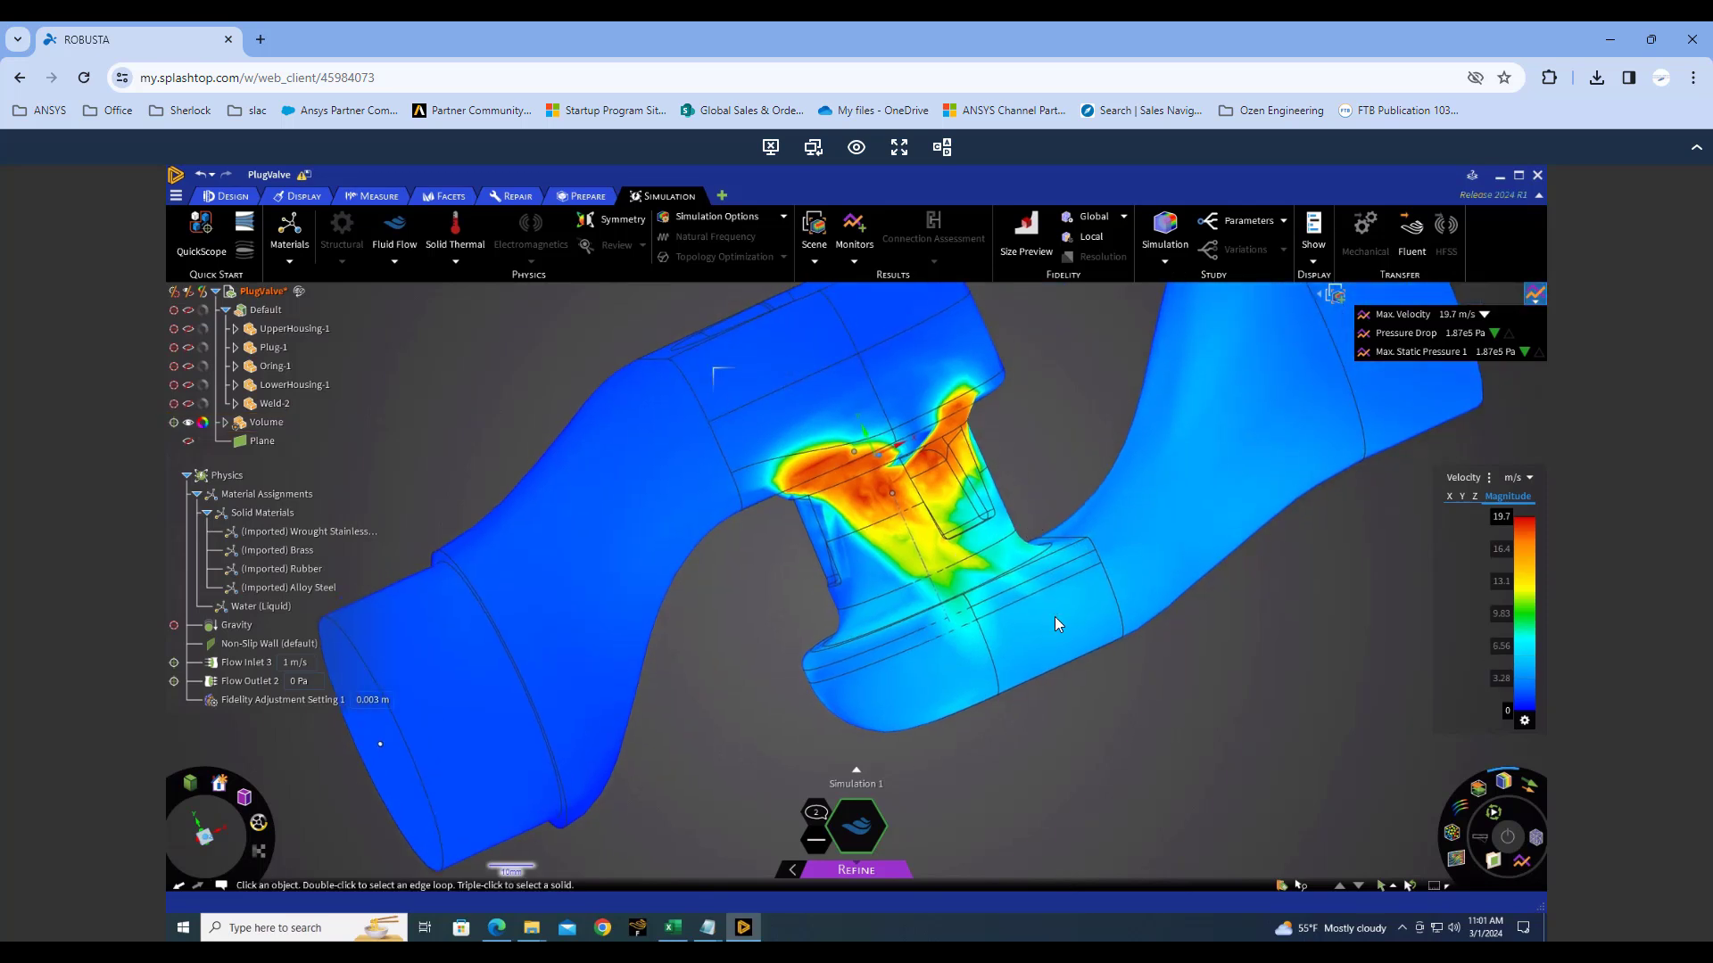
Toggle the contour display and check its Location choices, keeping All Faces.
{"action": "left_click", "coordinate": [1506, 782]}
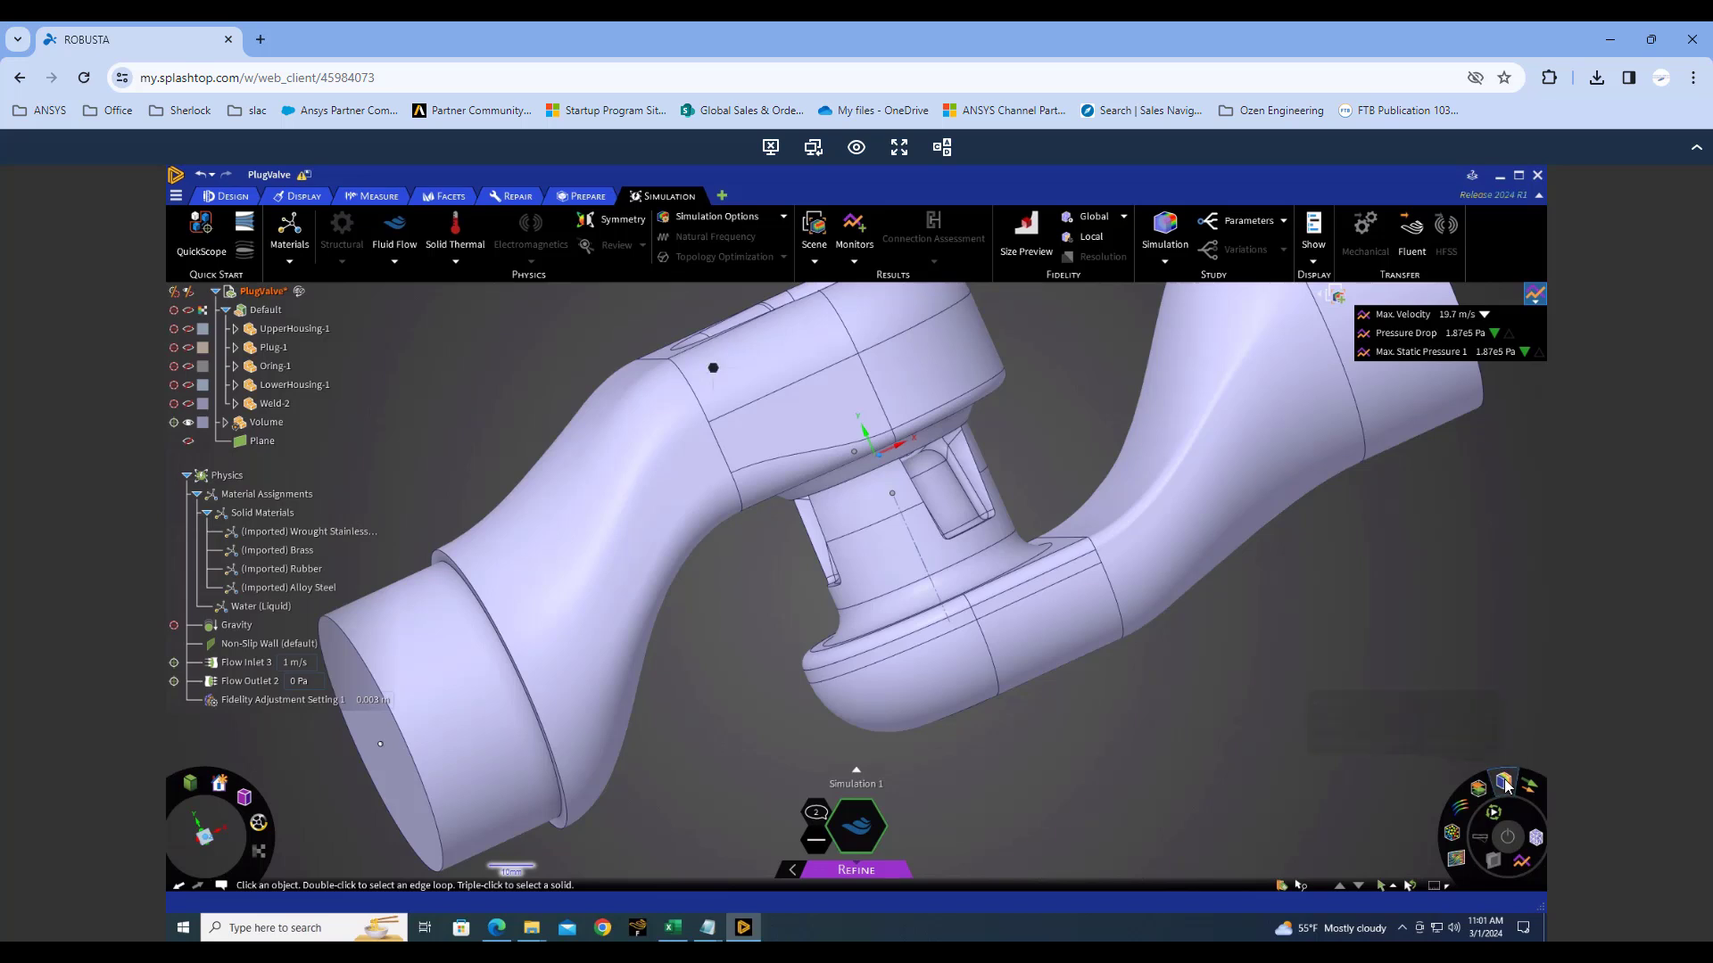
{"action": "left_click", "coordinate": [1505, 783]}
{"action": "left_click", "coordinate": [1489, 725]}
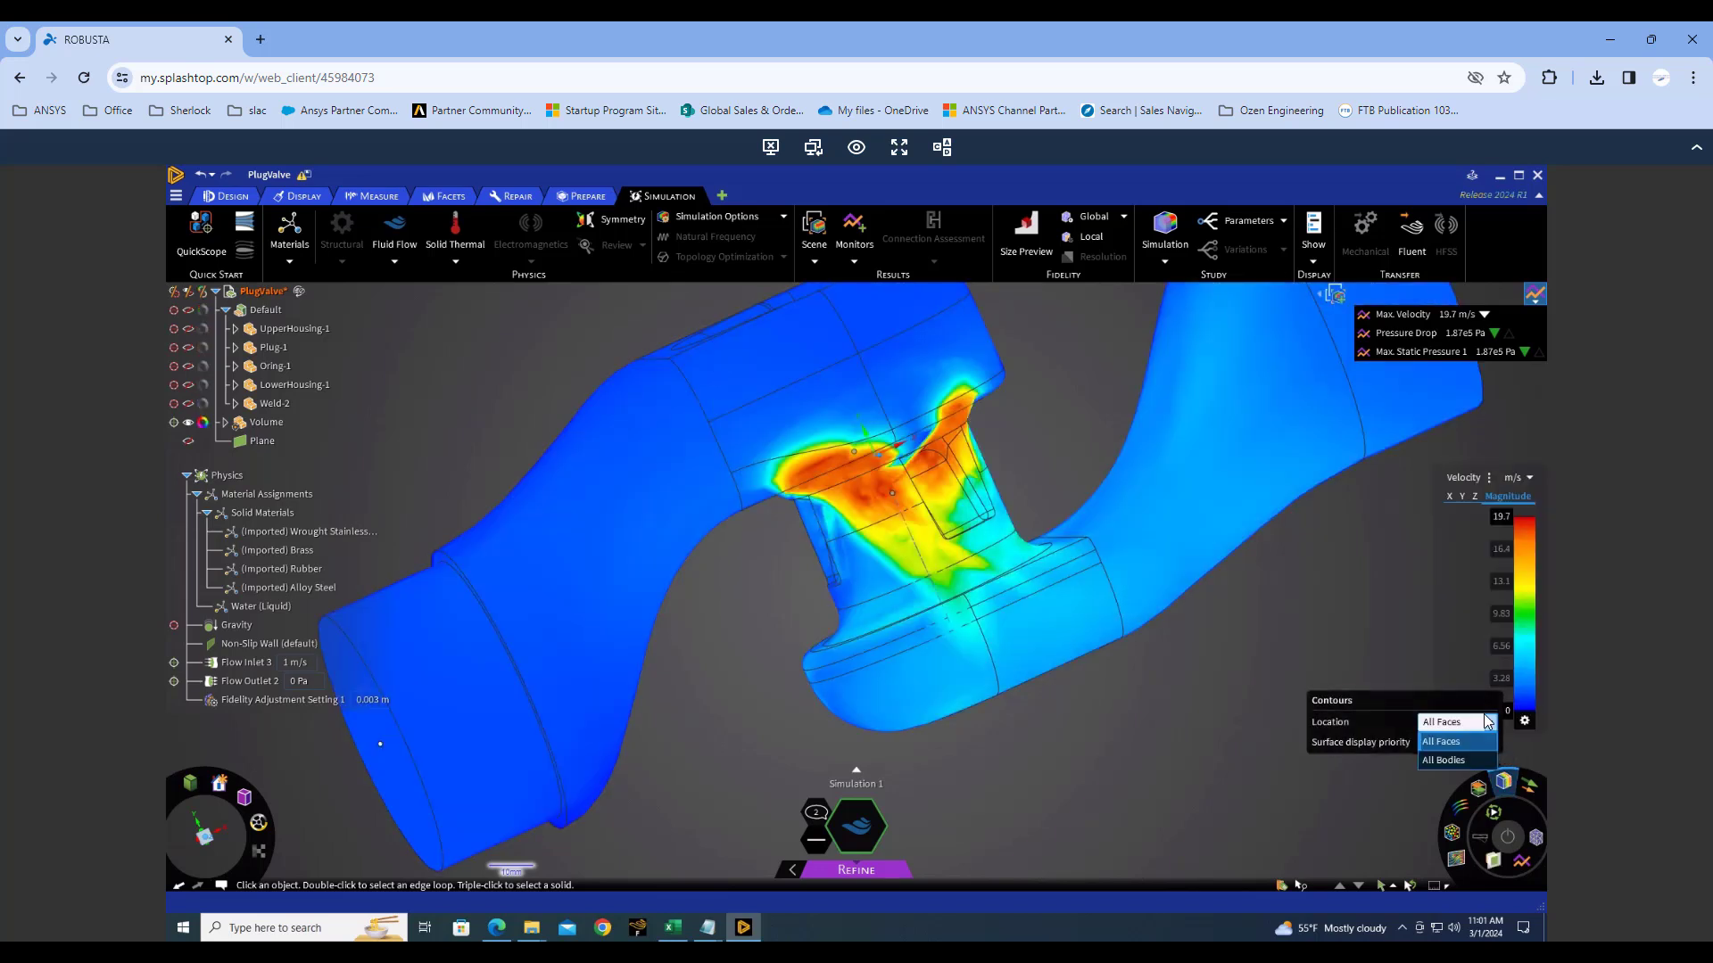
{"action": "left_click", "coordinate": [1399, 704]}
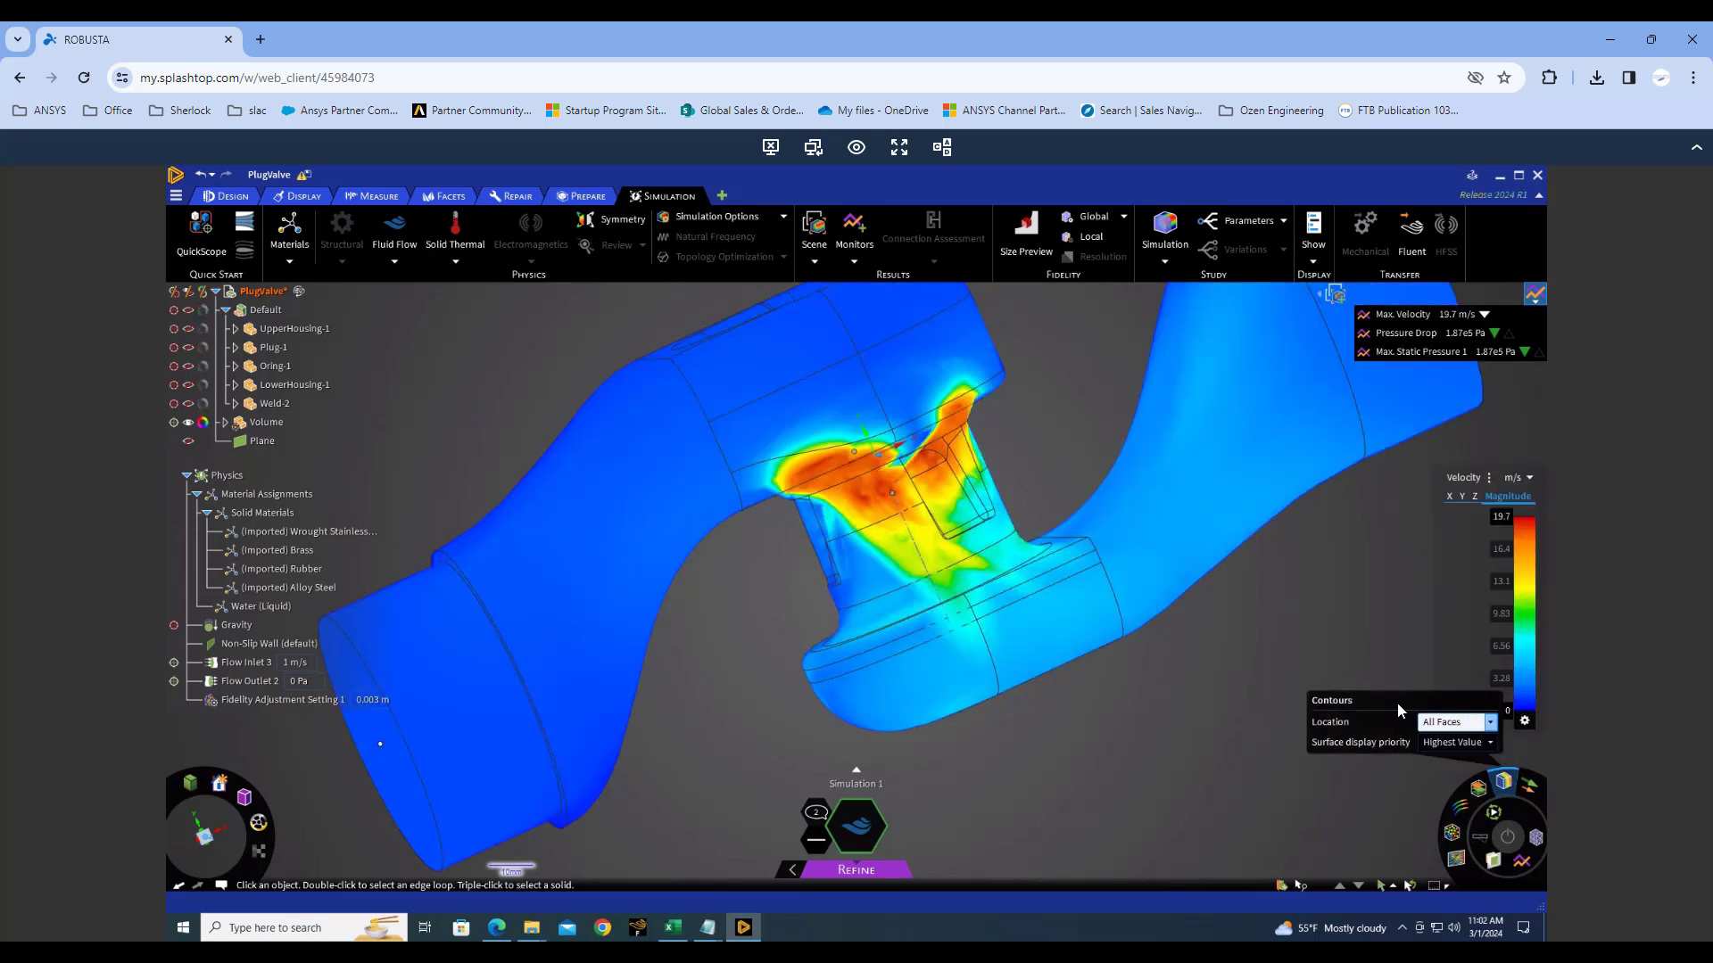
Set the contours' surface display priority to Outer and turn on the cut plane through the valve.
{"action": "left_click", "coordinate": [1489, 743]}
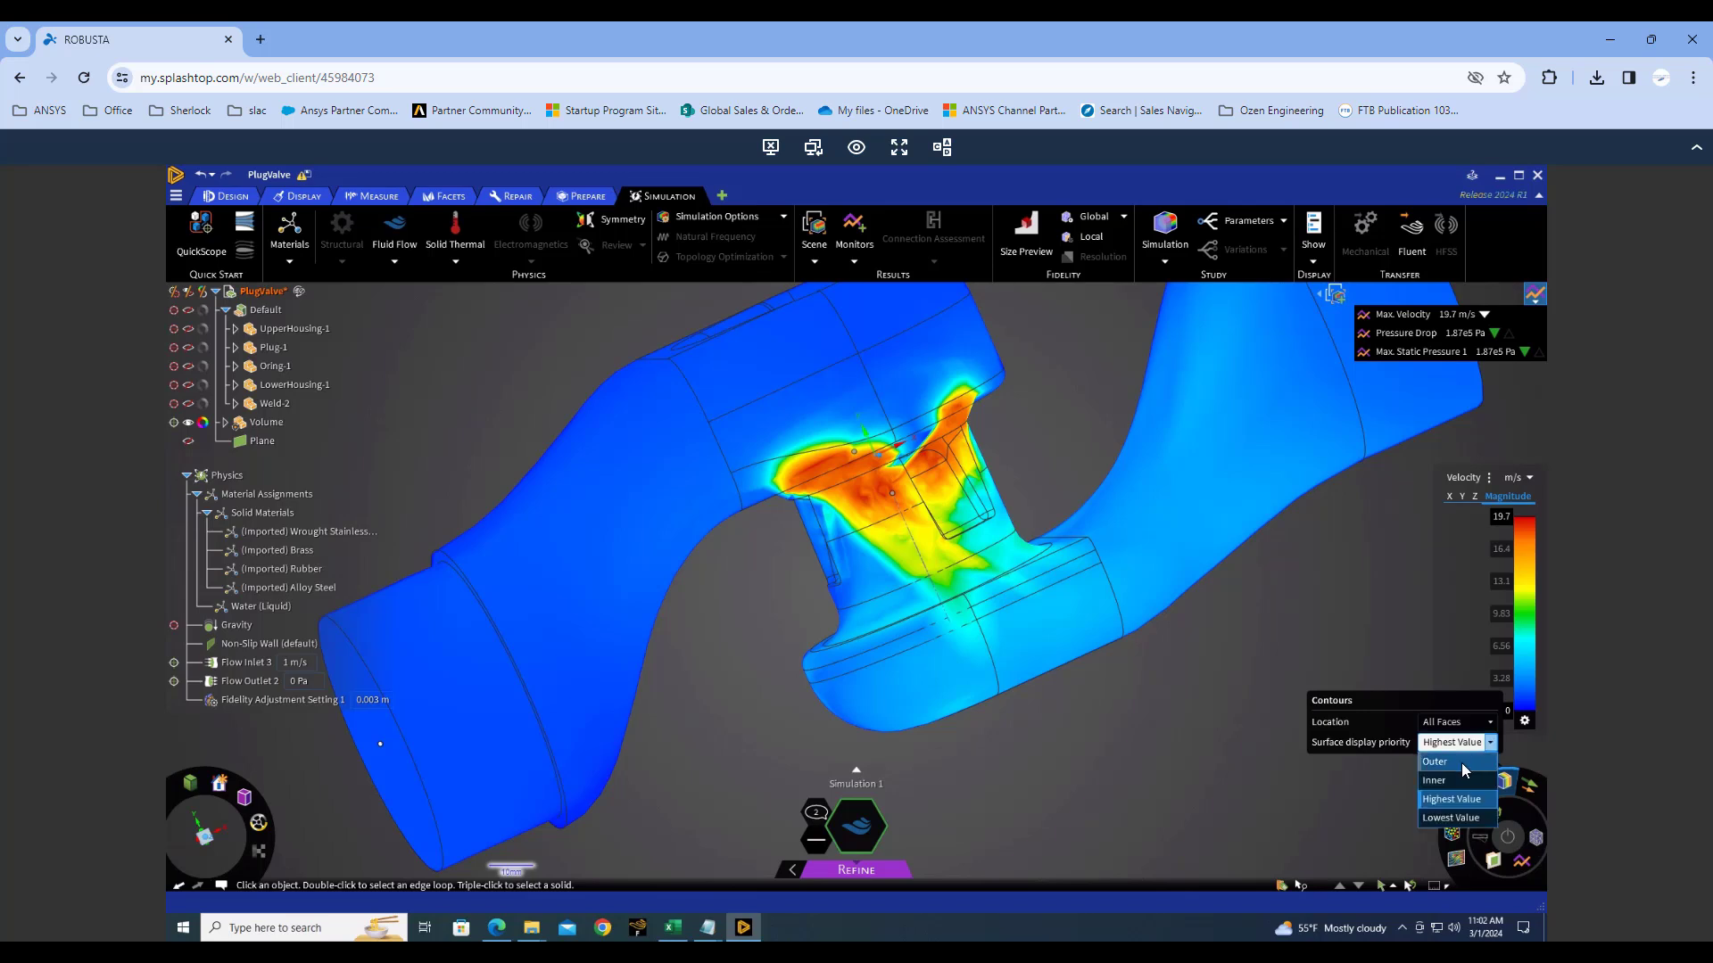
{"action": "left_click", "coordinate": [1463, 762]}
{"action": "left_click", "coordinate": [1497, 862]}
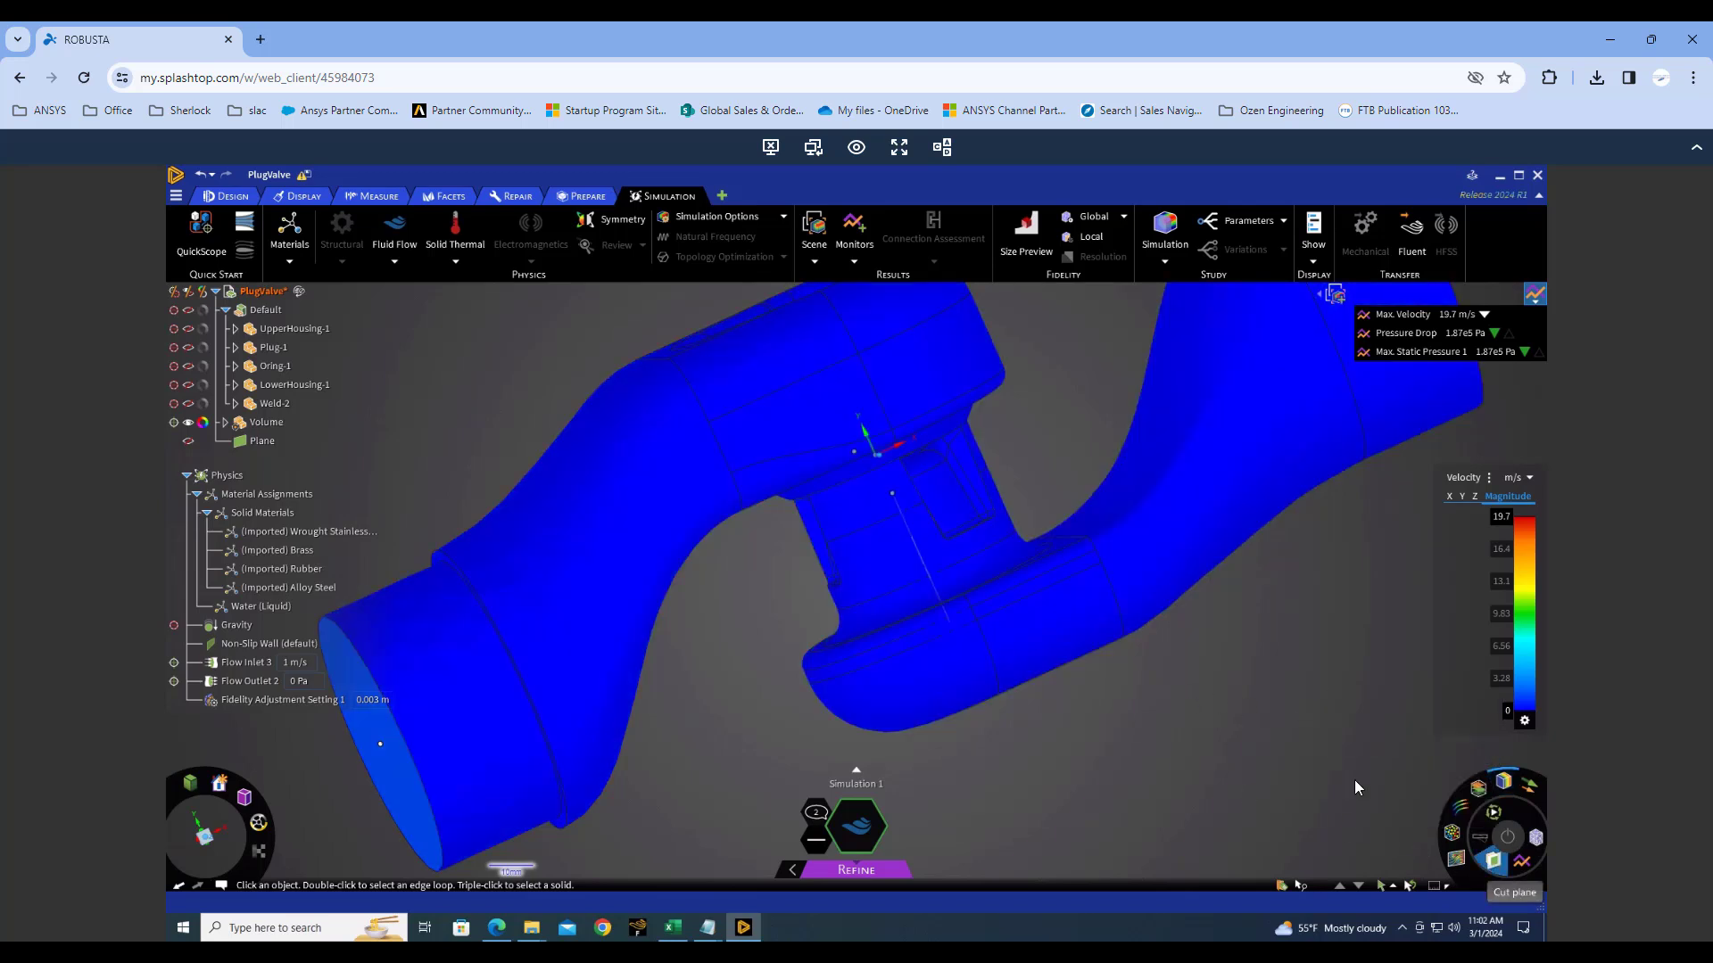
{"action": "middle_click_drag", "start_coordinate": [1078, 617], "coordinate": [1115, 688]}
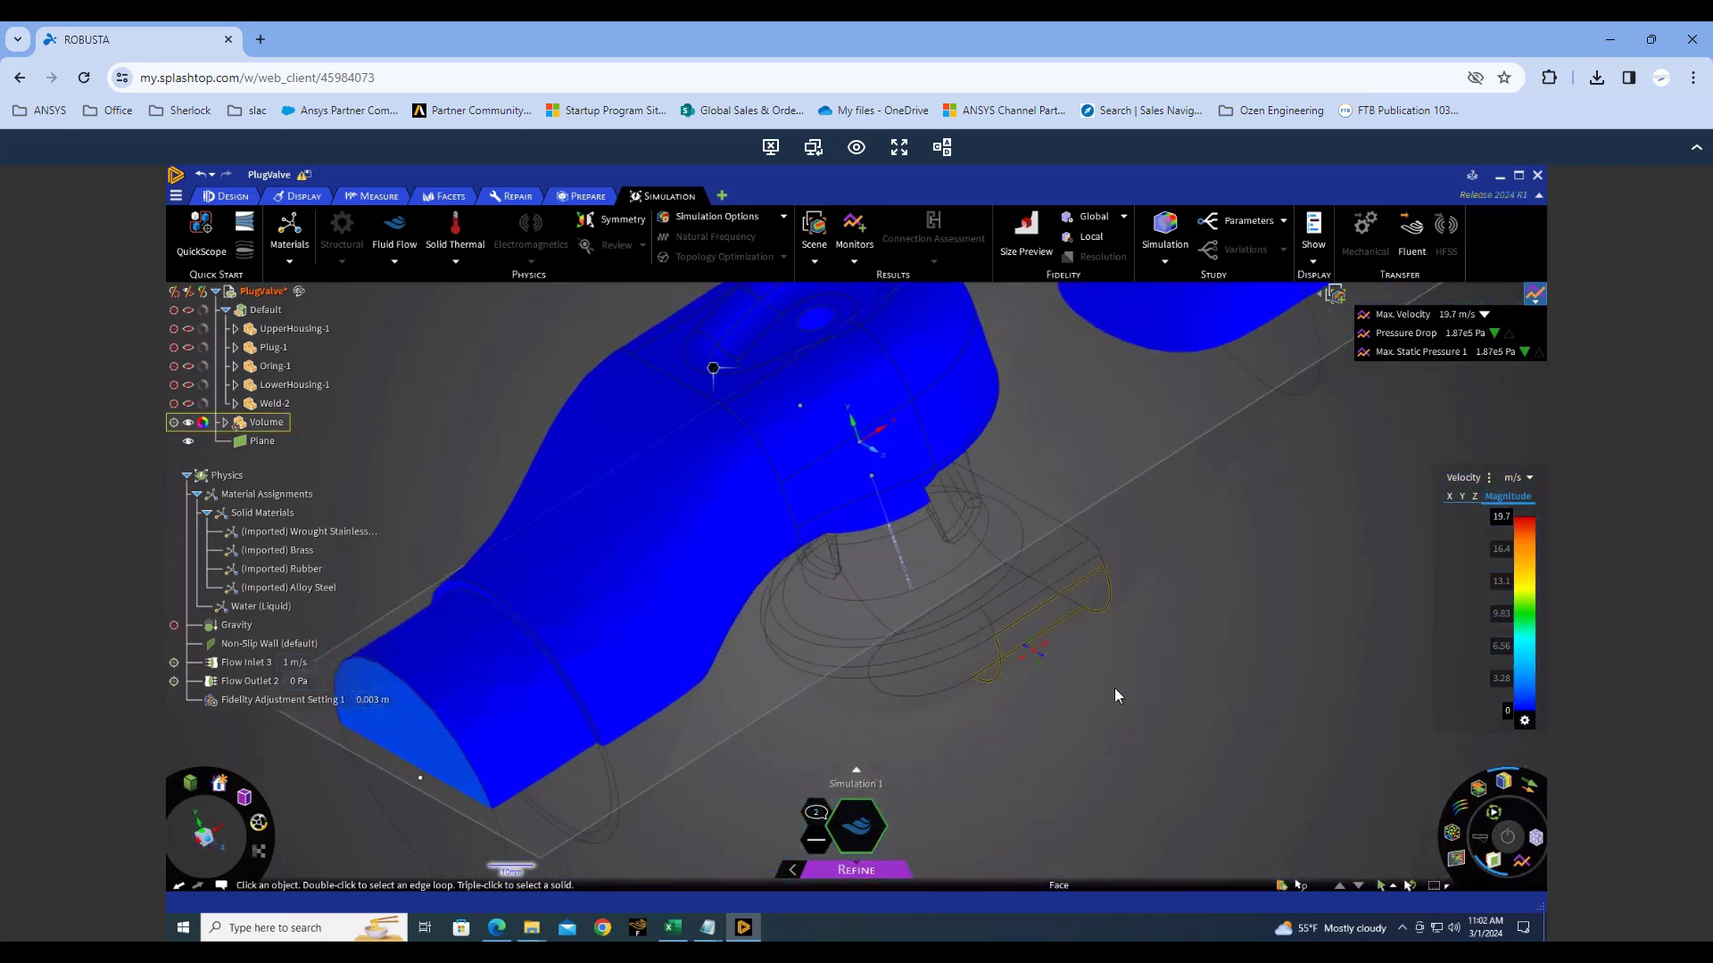
Rotate the cut plane by 90 degrees so that it slices lengthwise through the flow volume.
{"action": "left_click", "coordinate": [1163, 465]}
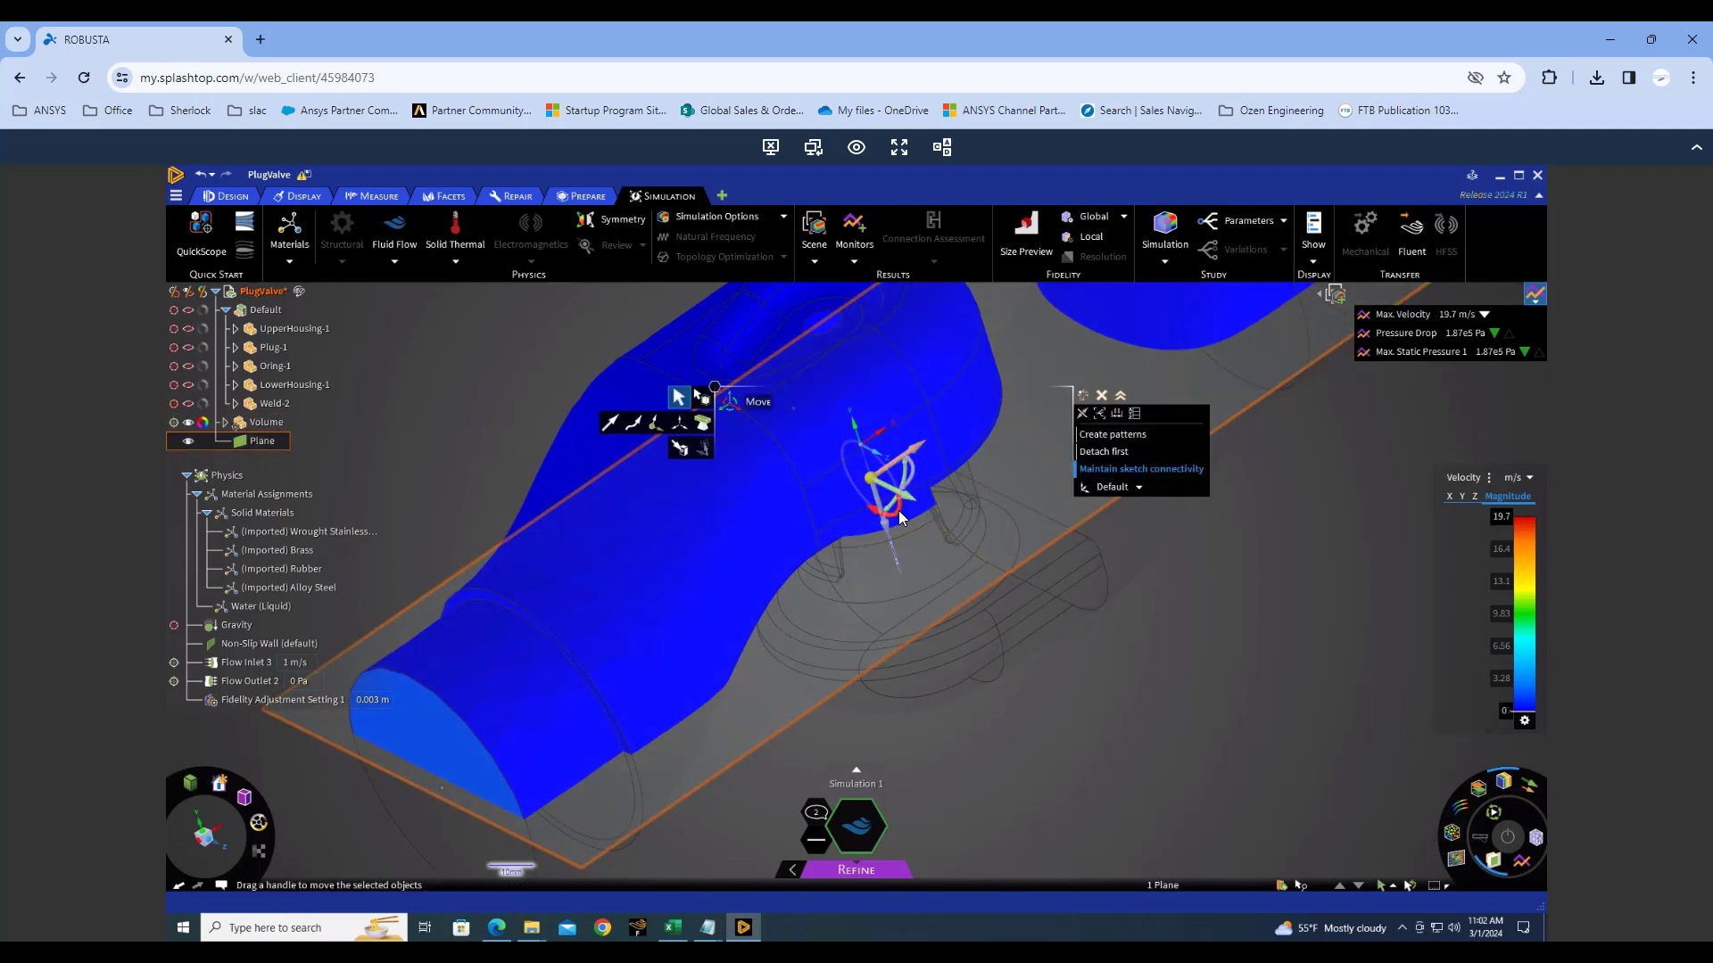
{"action": "type", "text": "90"}
{"action": "key", "text": "Return"}
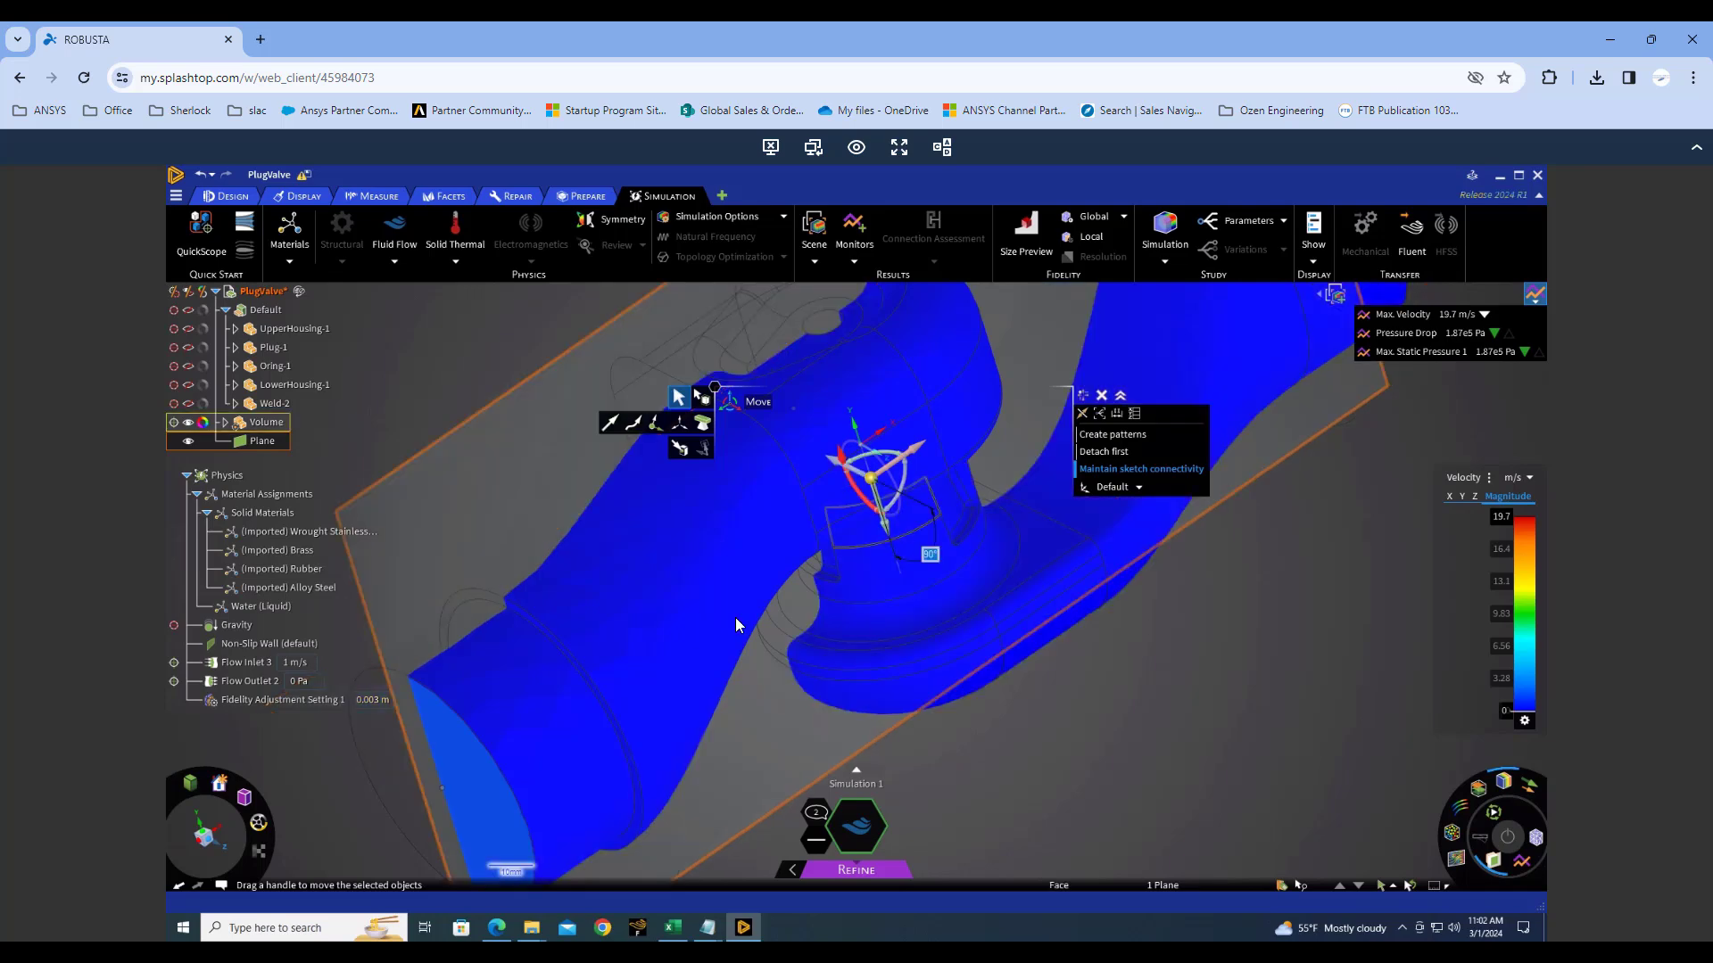
{"action": "middle_click_drag", "start_coordinate": [735, 617], "coordinate": [1073, 625]}
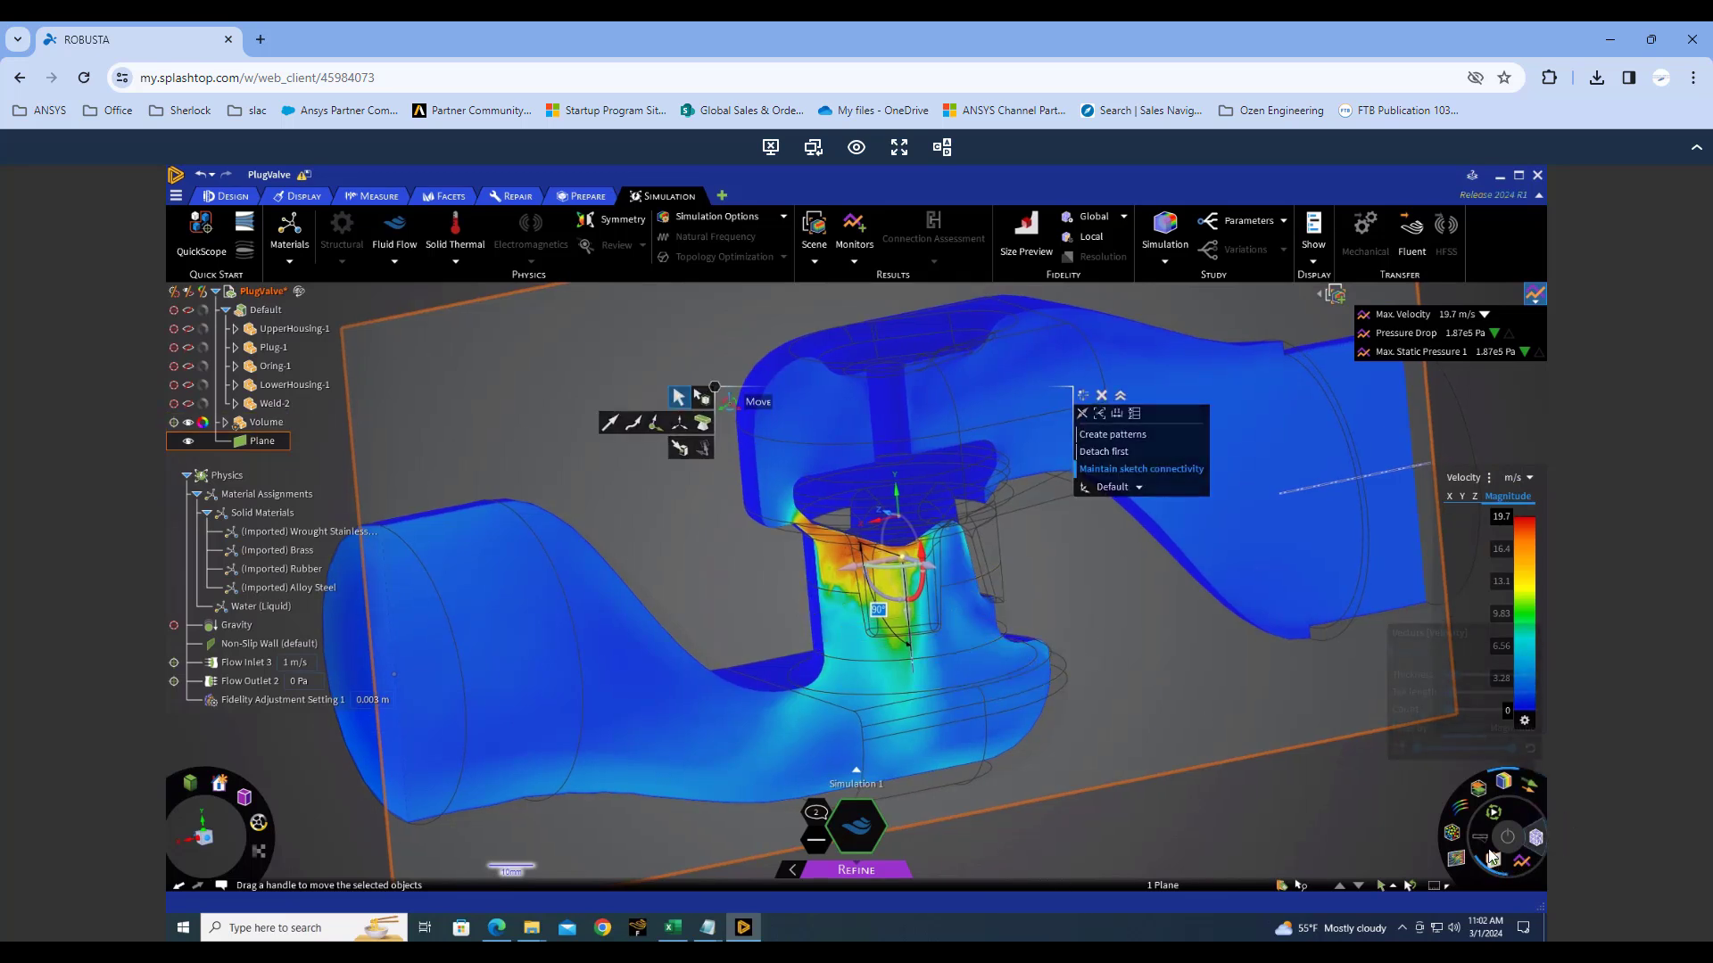
Display velocity streamlines together with the sectioned contours and hide them again.
{"action": "left_click", "coordinate": [1460, 810]}
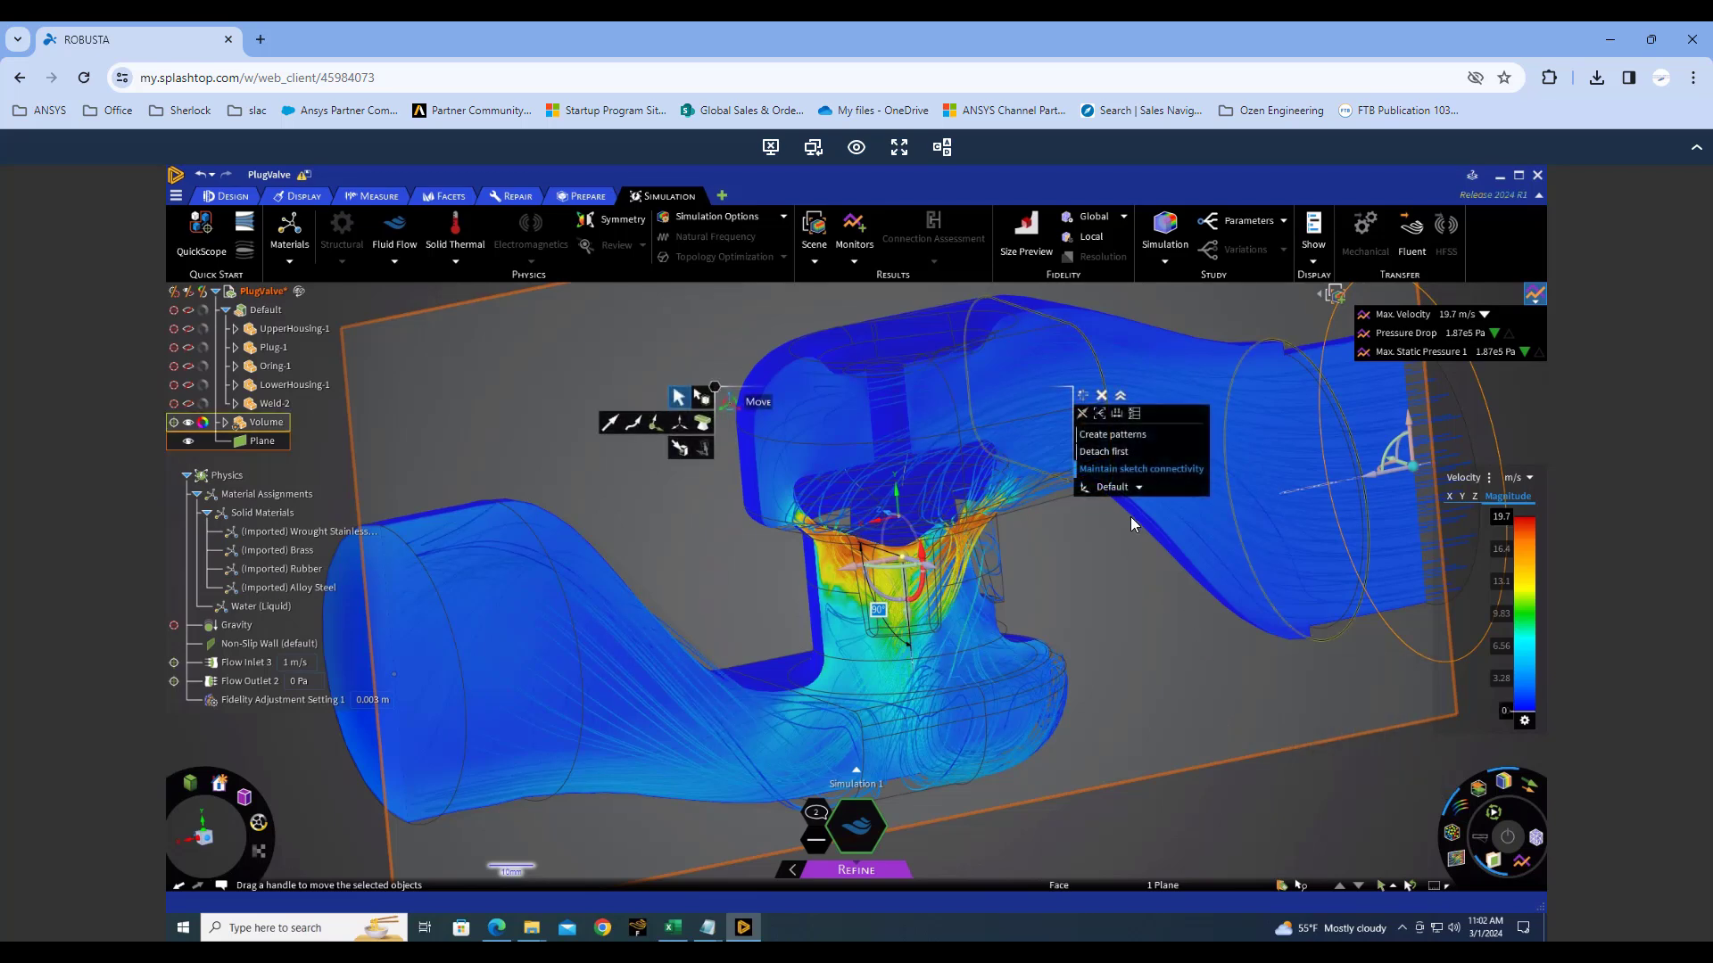
{"action": "left_click", "coordinate": [1460, 810]}
Show animated flow particles over the sectioned velocity contours and examine them up close around the plug openings.
{"action": "mouse_move", "coordinate": [1457, 839]}
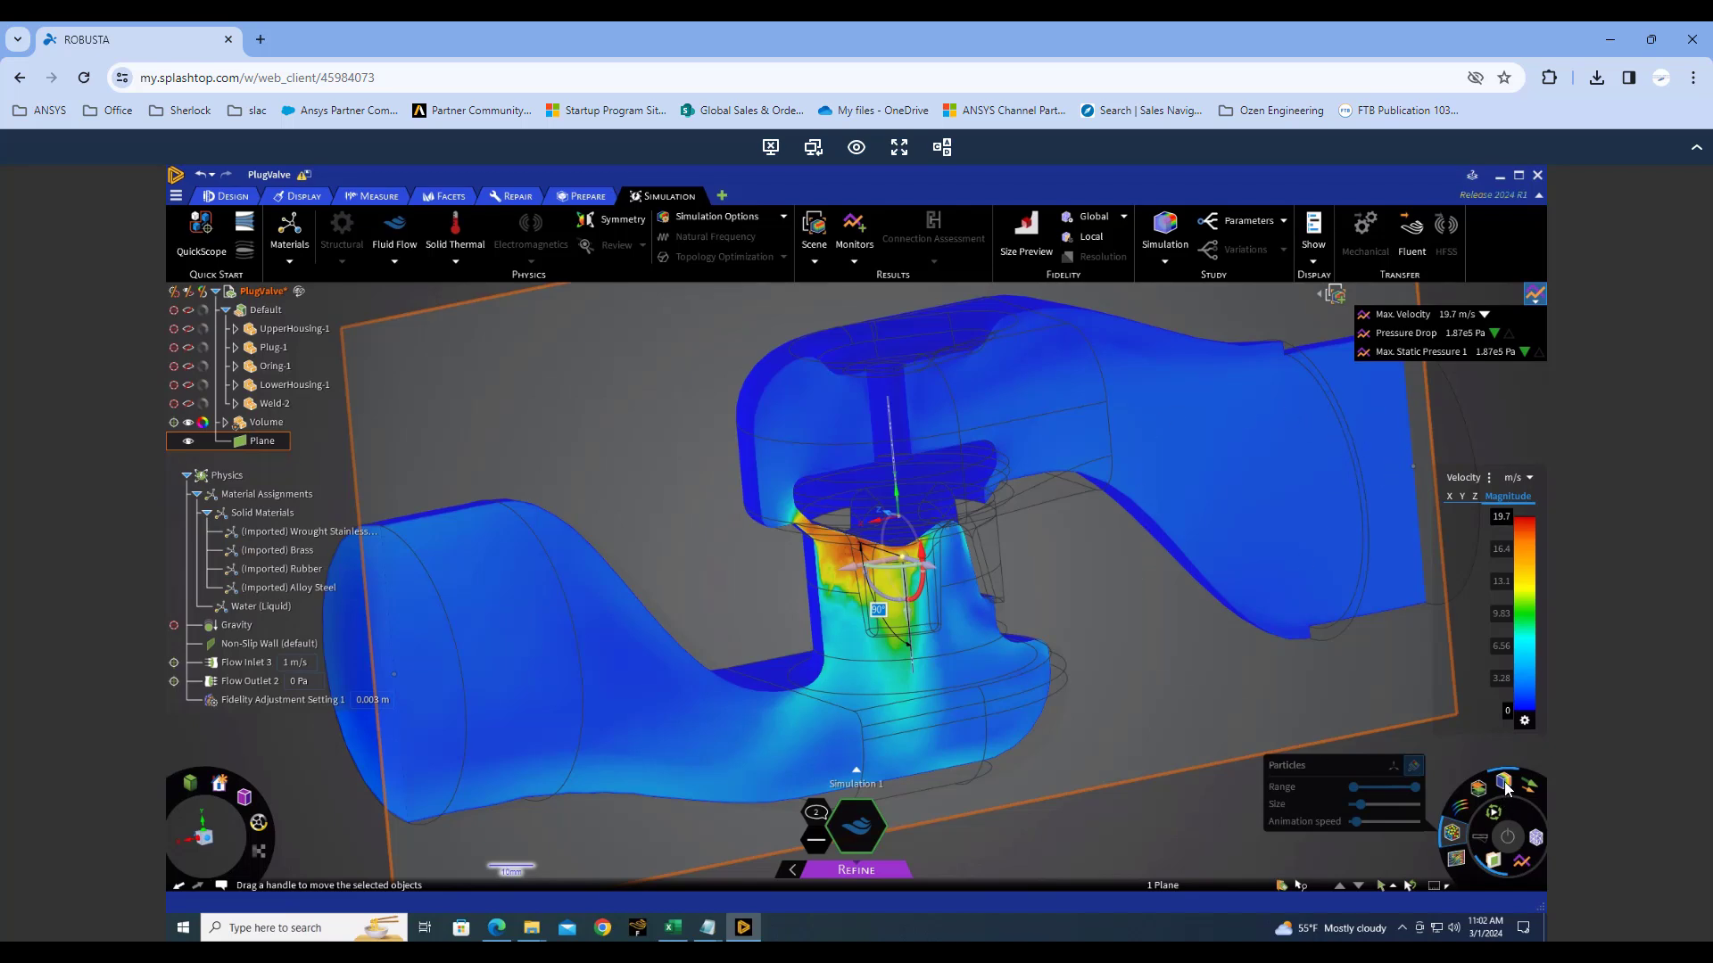
{"action": "mouse_move", "coordinate": [1505, 785]}
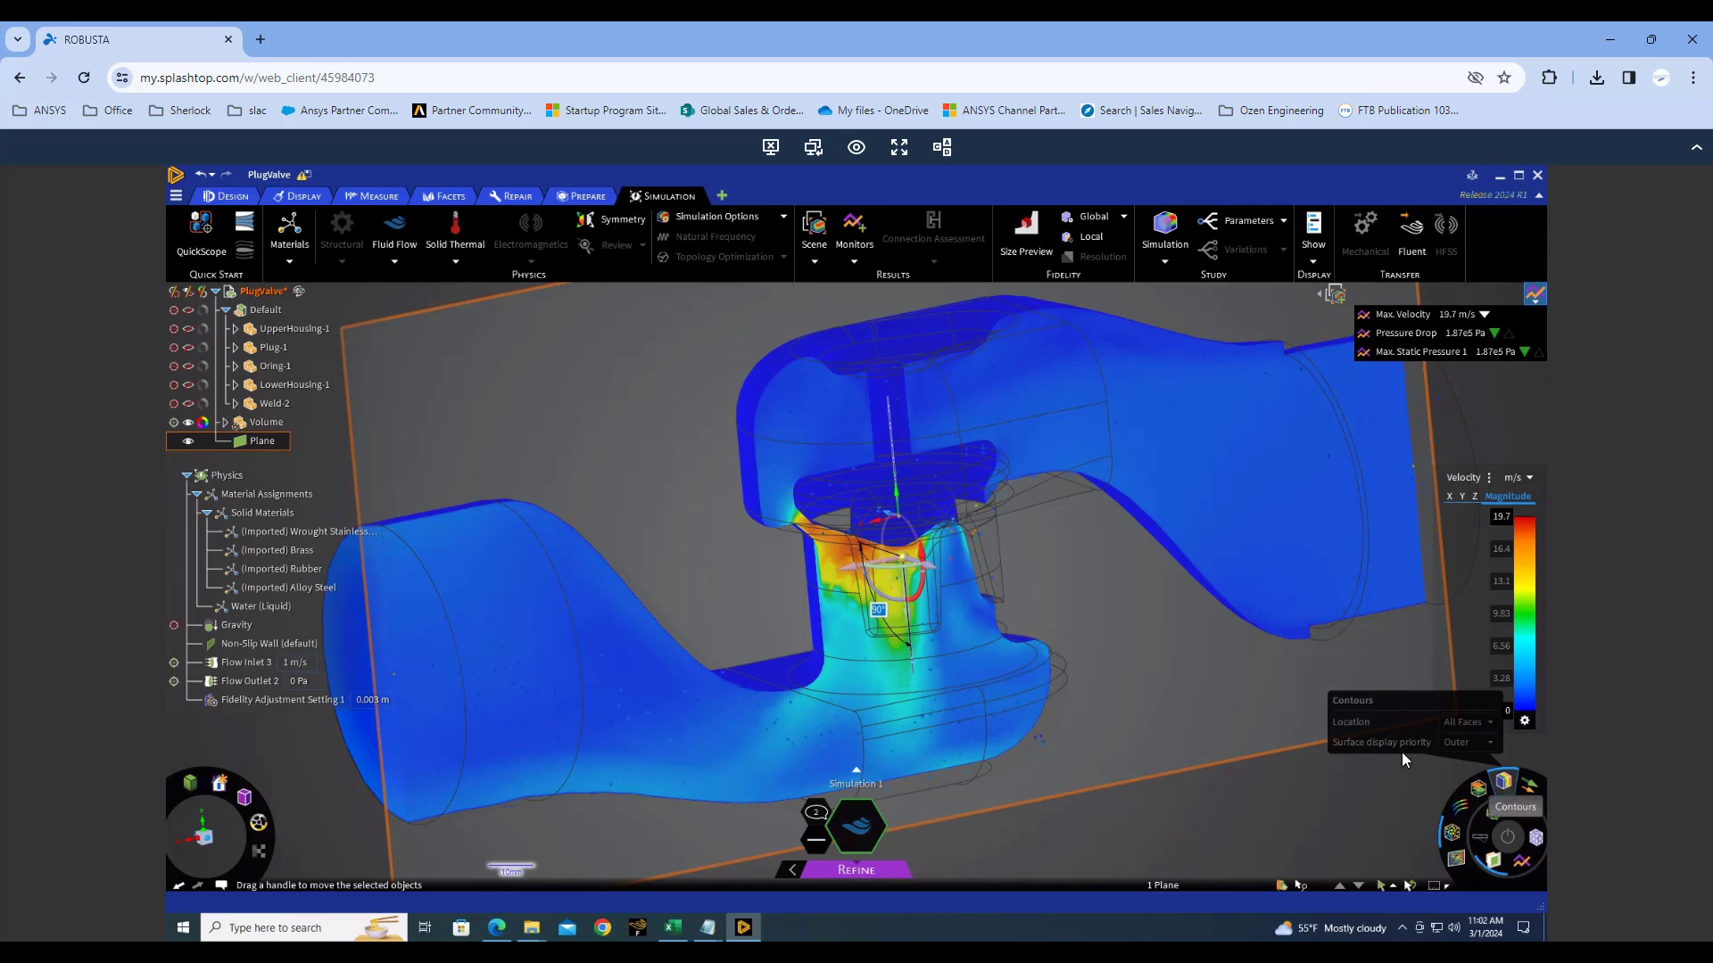
{"action": "left_click", "coordinate": [1049, 657]}
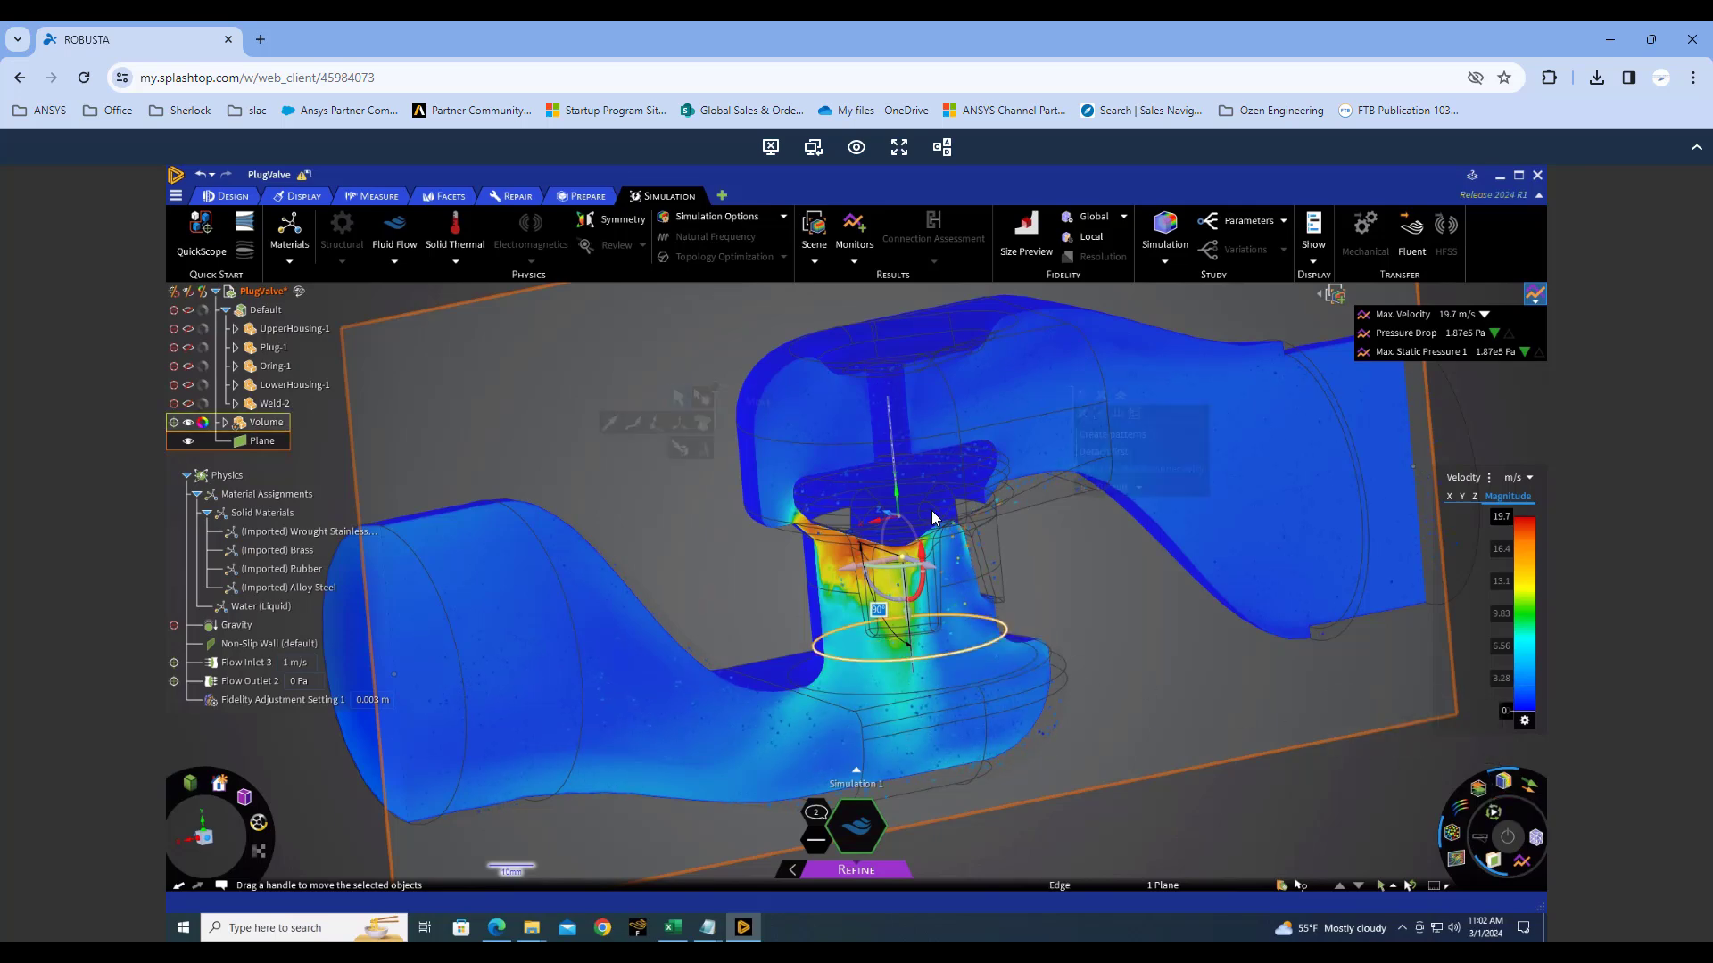
{"action": "scroll", "coordinate": [938, 515], "scroll_direction": "down", "scroll_amount": 2}
{"action": "scroll", "coordinate": [946, 539], "scroll_direction": "up", "scroll_amount": 3}
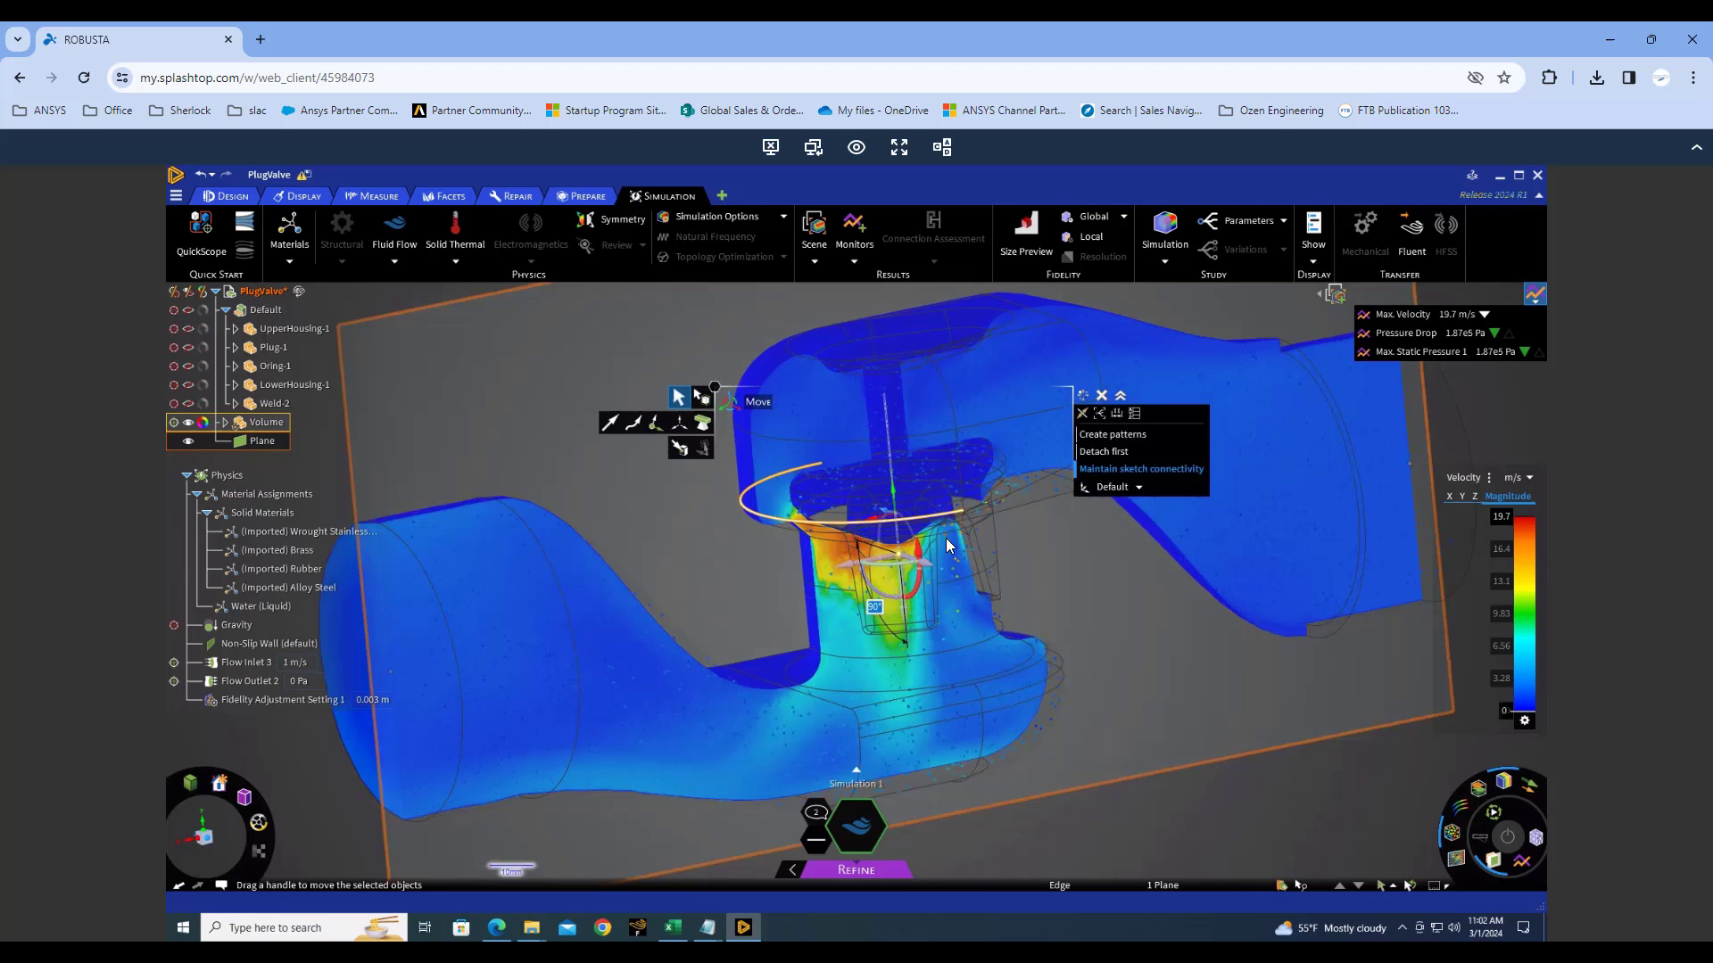
{"action": "scroll", "coordinate": [1106, 614], "scroll_direction": "up", "scroll_amount": 5}
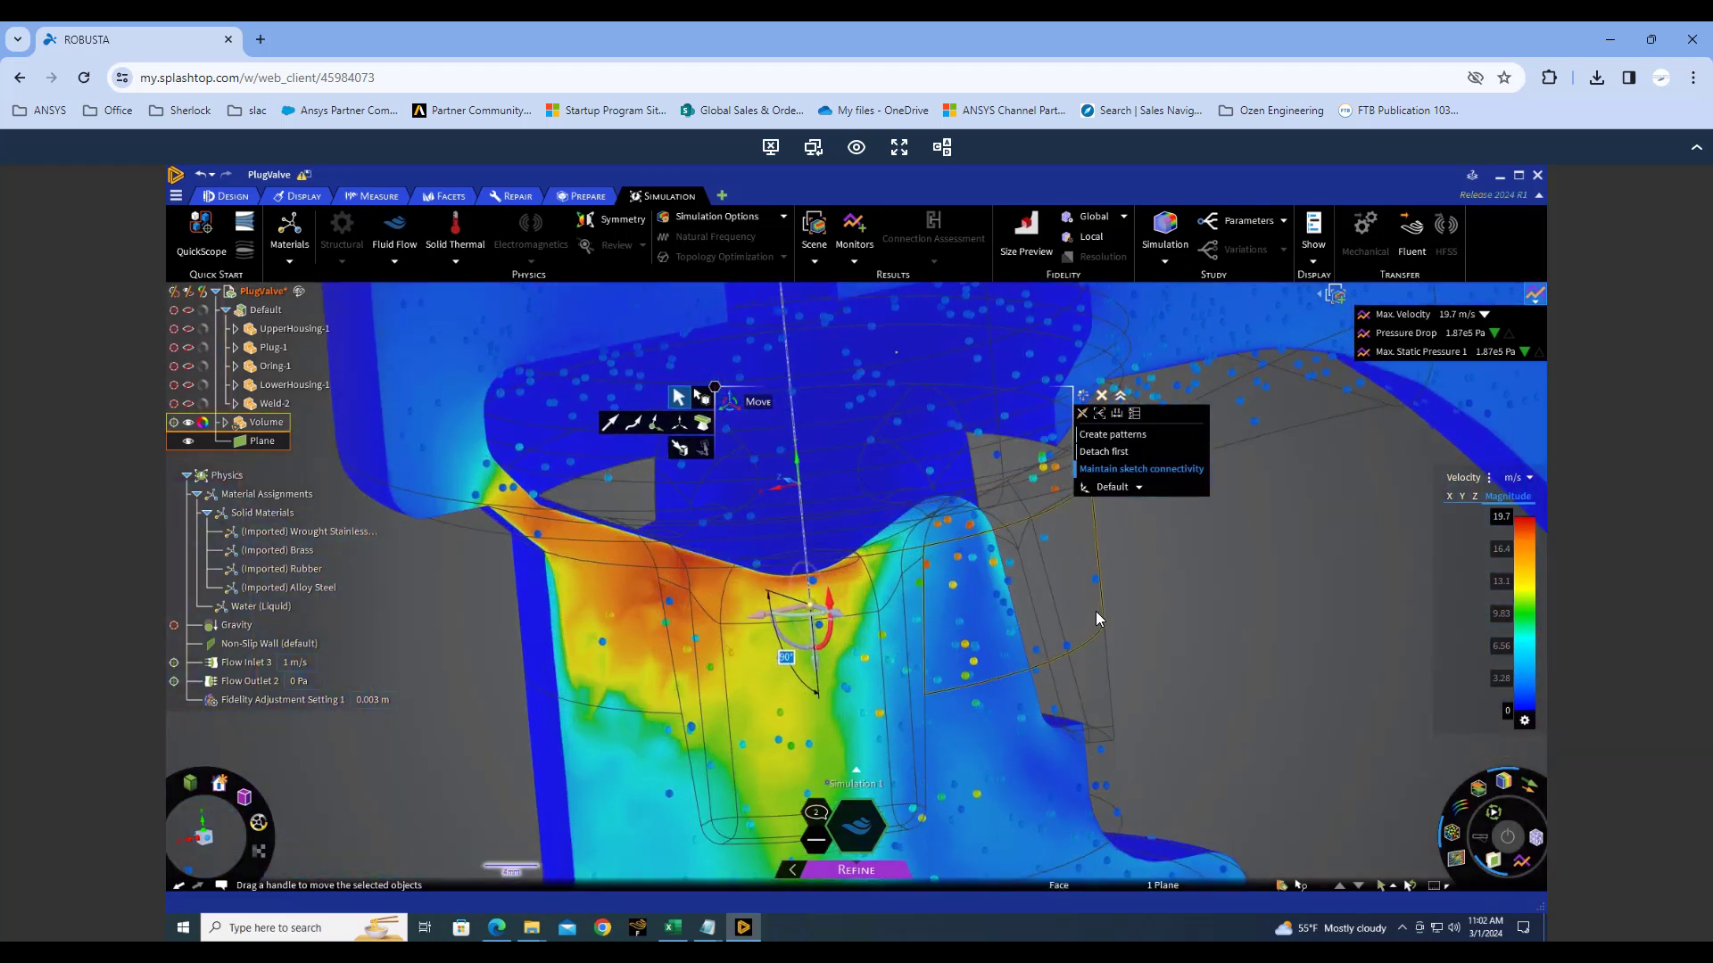
{"action": "key", "text": "Escape"}
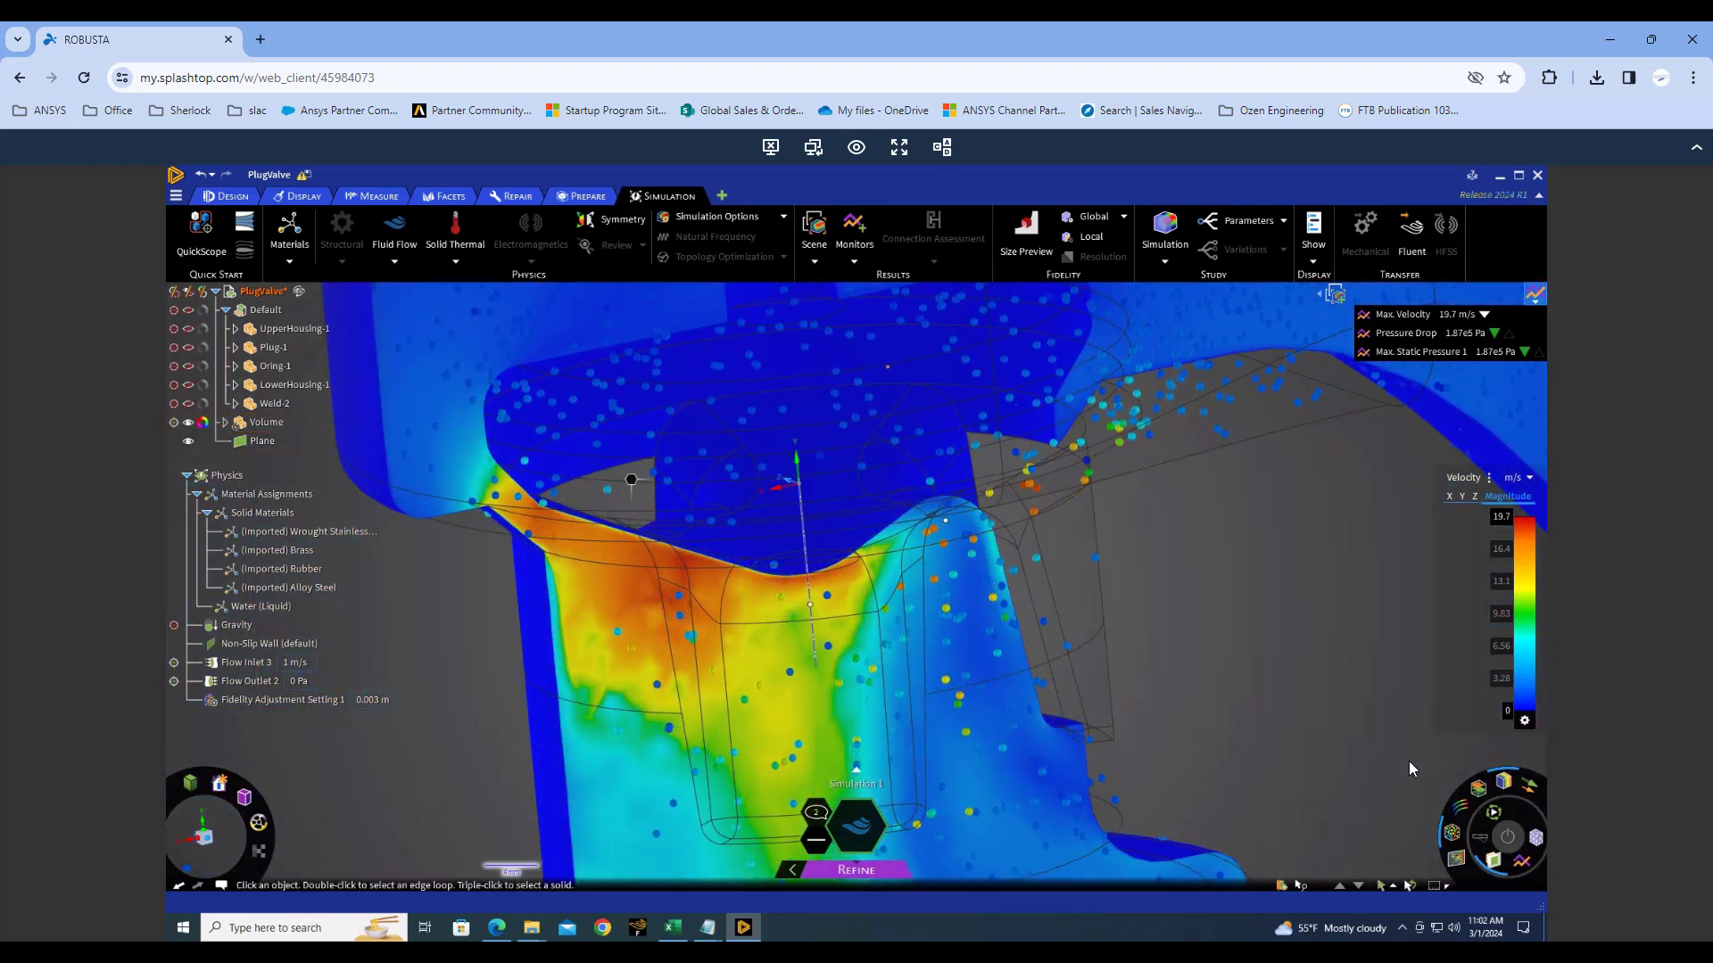
{"action": "middle_click_drag", "start_coordinate": [1296, 695], "coordinate": [1267, 712]}
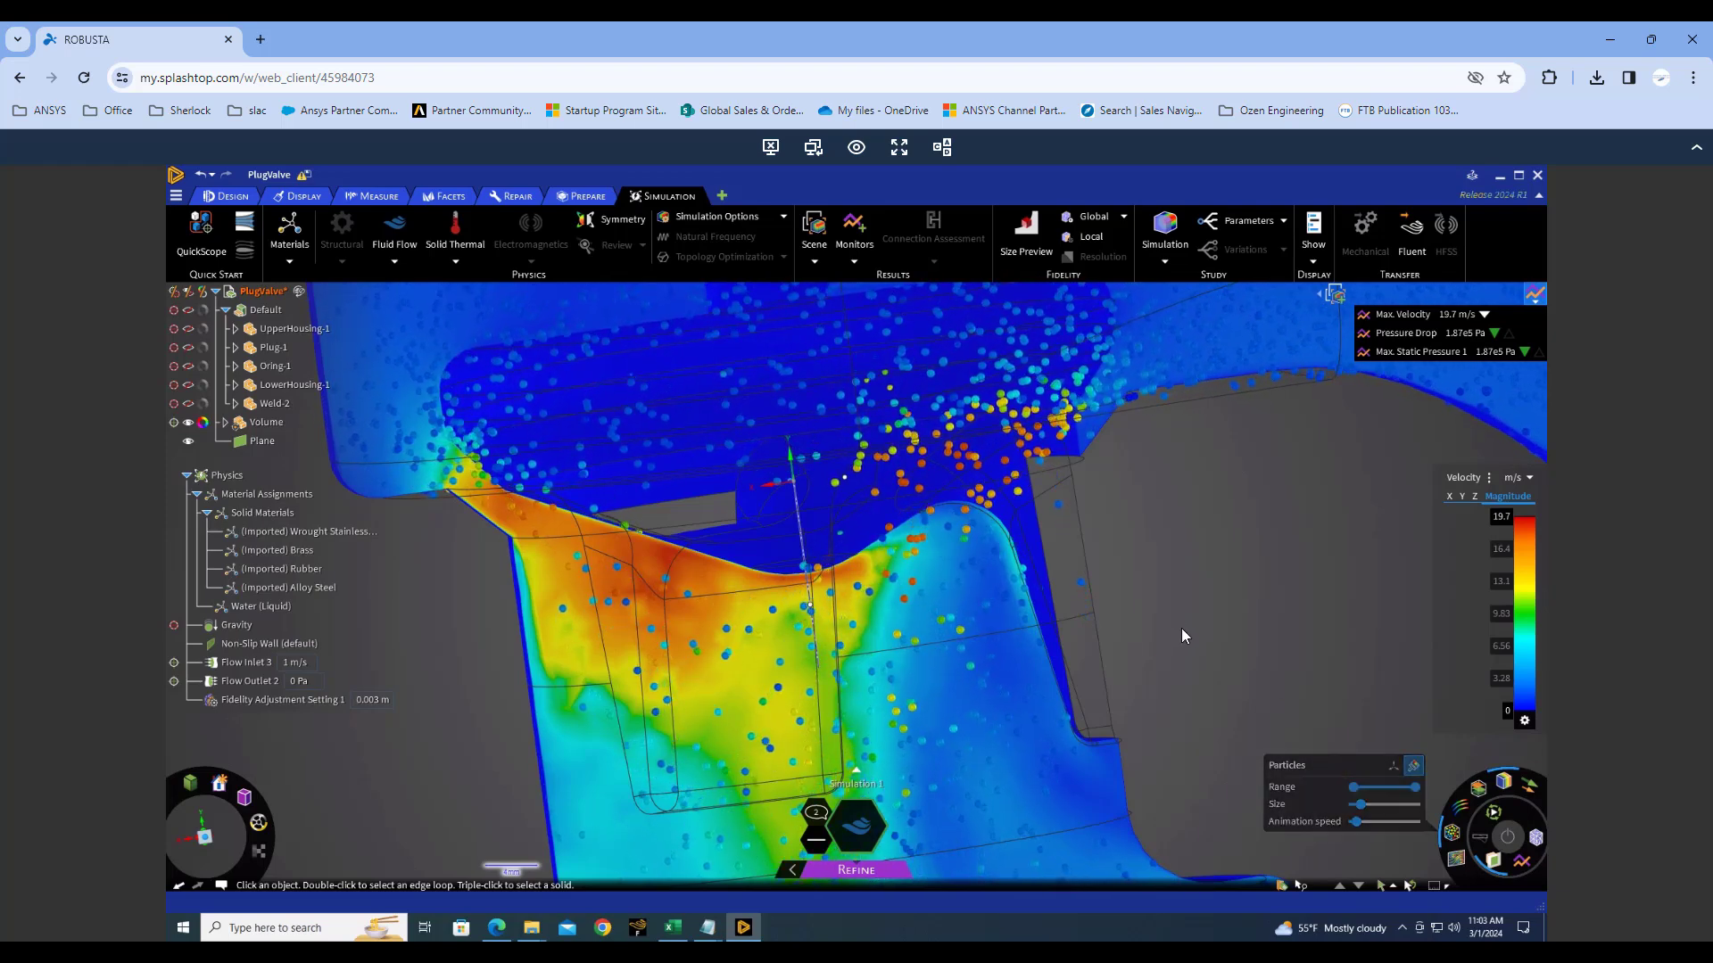
{"action": "scroll", "coordinate": [1196, 625], "scroll_direction": "up", "scroll_amount": 3}
{"action": "scroll", "coordinate": [1159, 688], "scroll_direction": "down", "scroll_amount": 4}
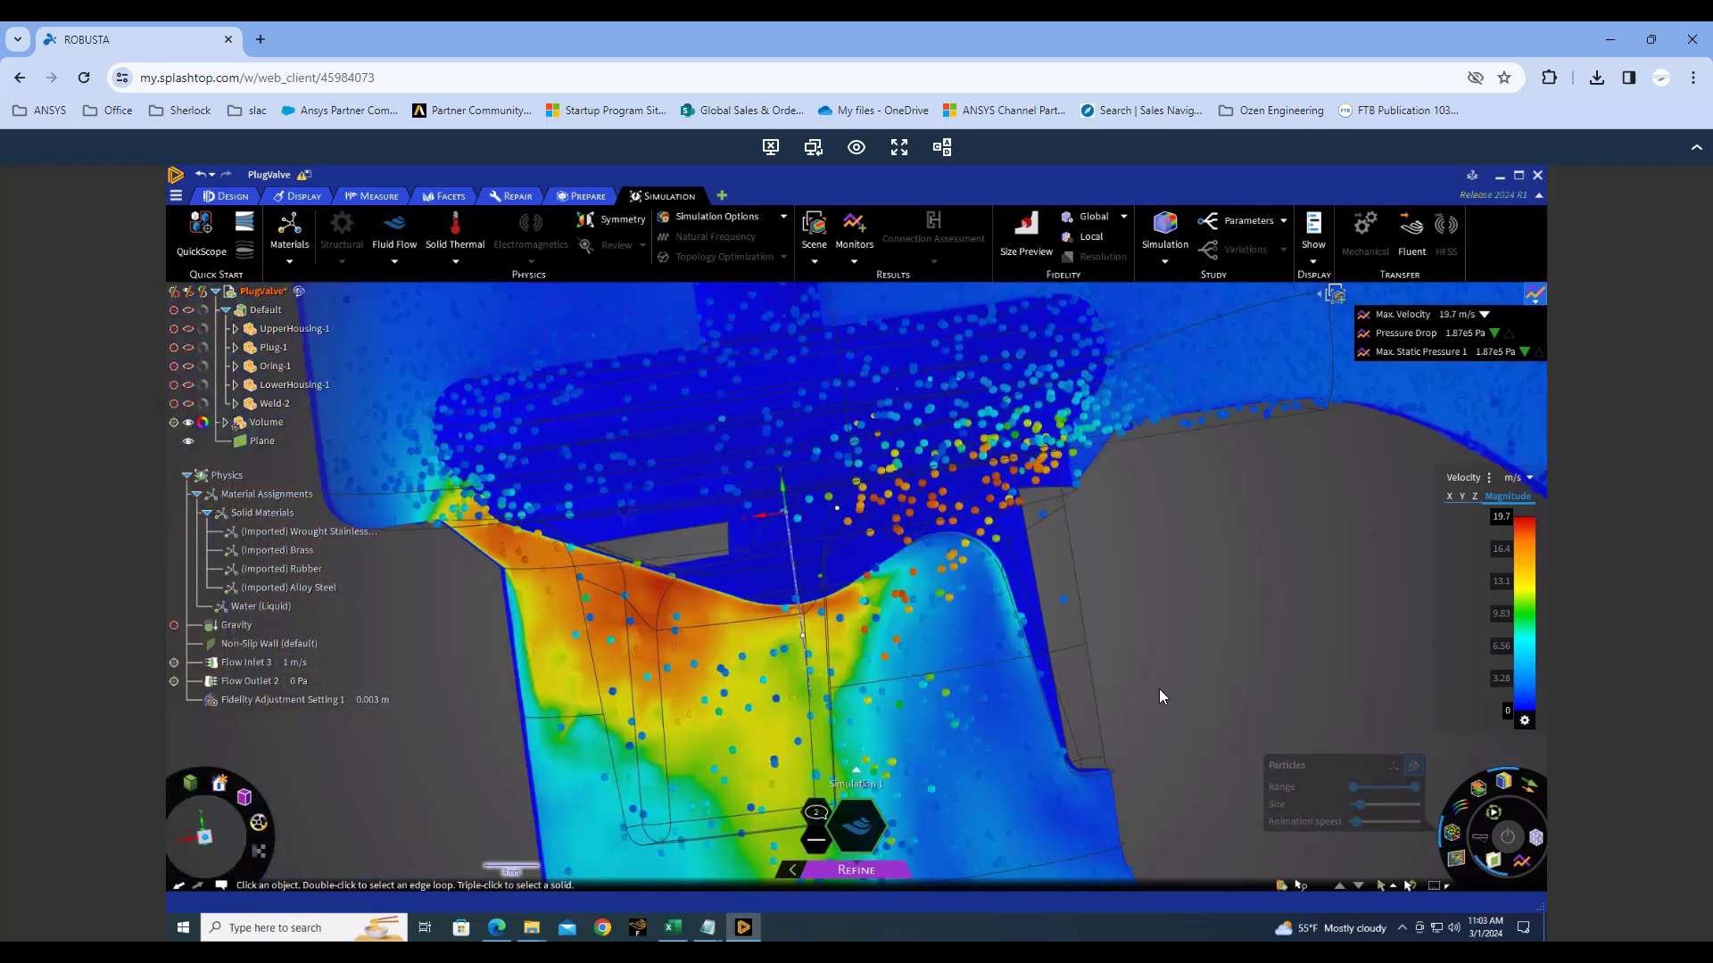
Display the velocity direction field on the section plane without the particles and contours.
{"action": "left_click", "coordinate": [1456, 858]}
{"action": "left_click", "coordinate": [1458, 856]}
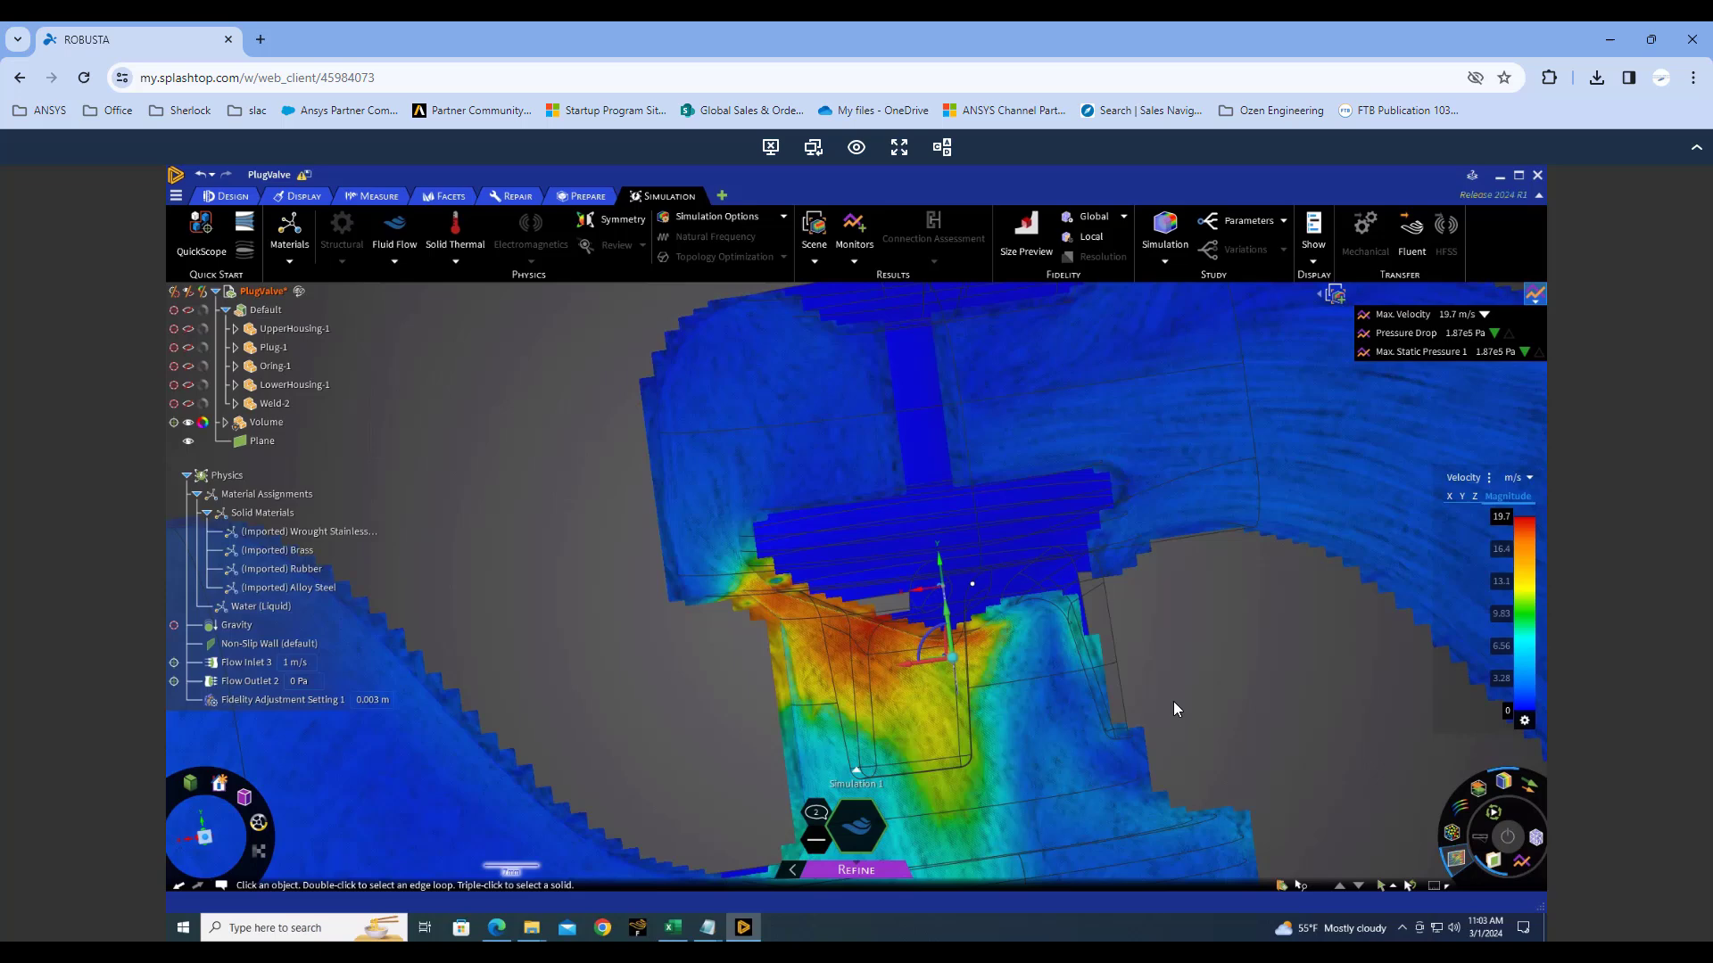
{"action": "scroll", "coordinate": [1174, 701], "scroll_direction": "down", "scroll_amount": 1}
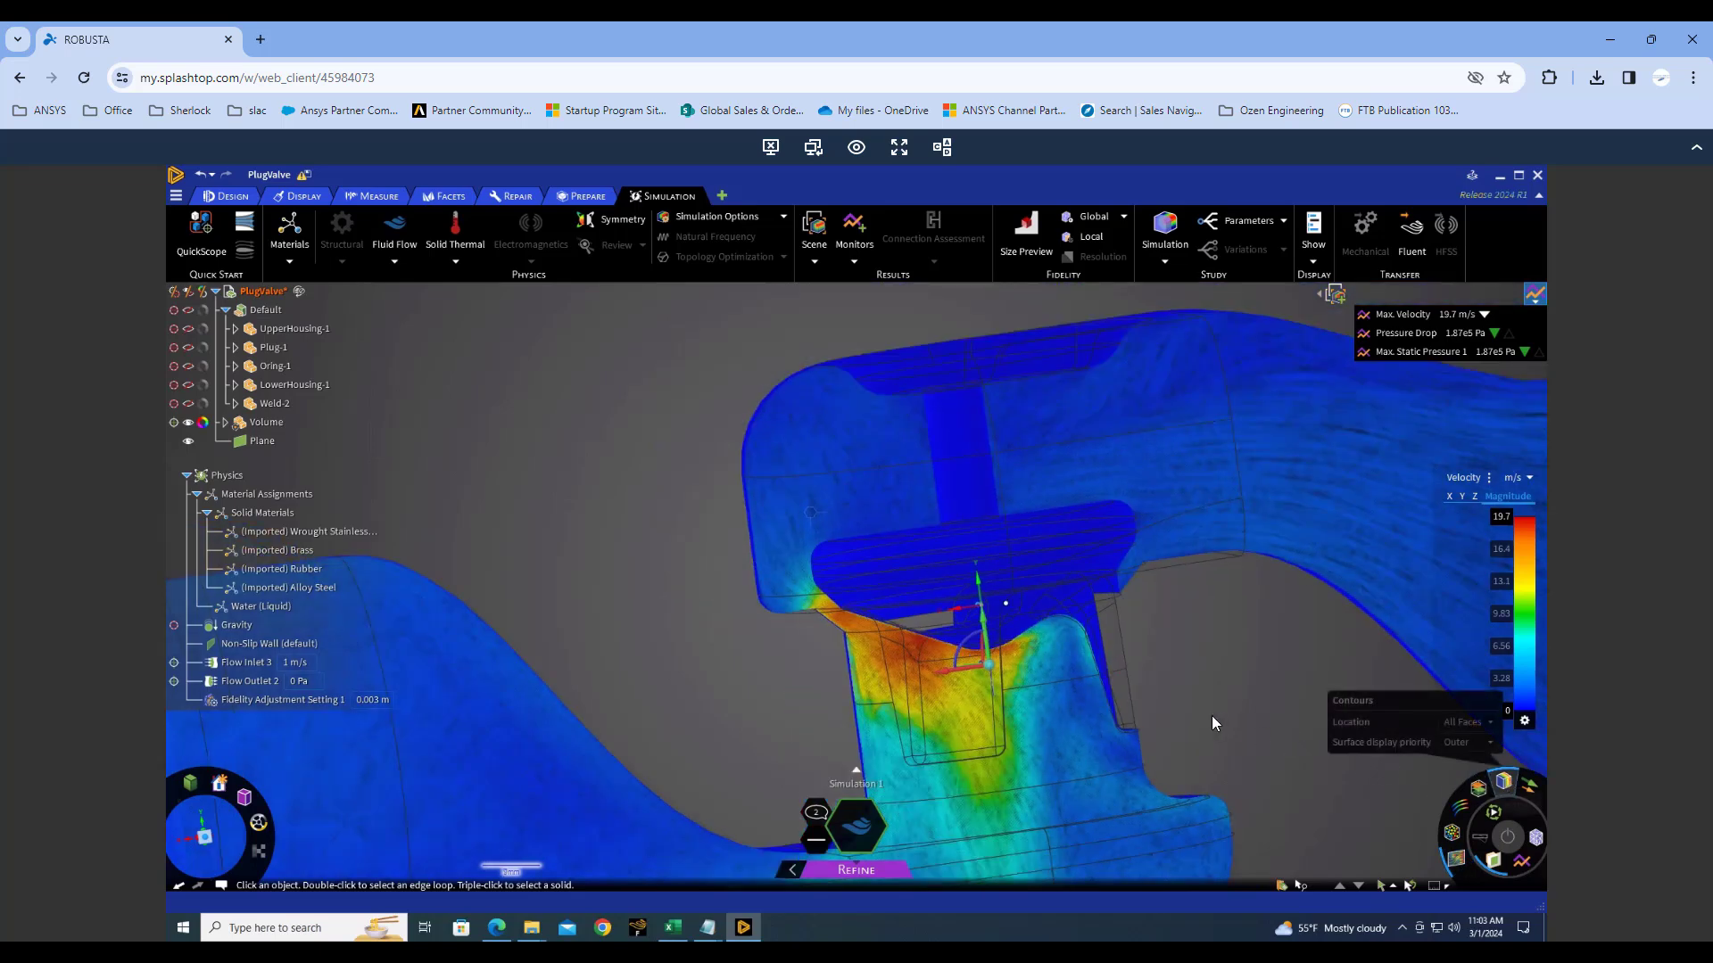
{"action": "scroll", "coordinate": [1206, 714], "scroll_direction": "down", "scroll_amount": 2}
{"action": "middle_click_drag", "start_coordinate": [1197, 708], "coordinate": [1239, 735]}
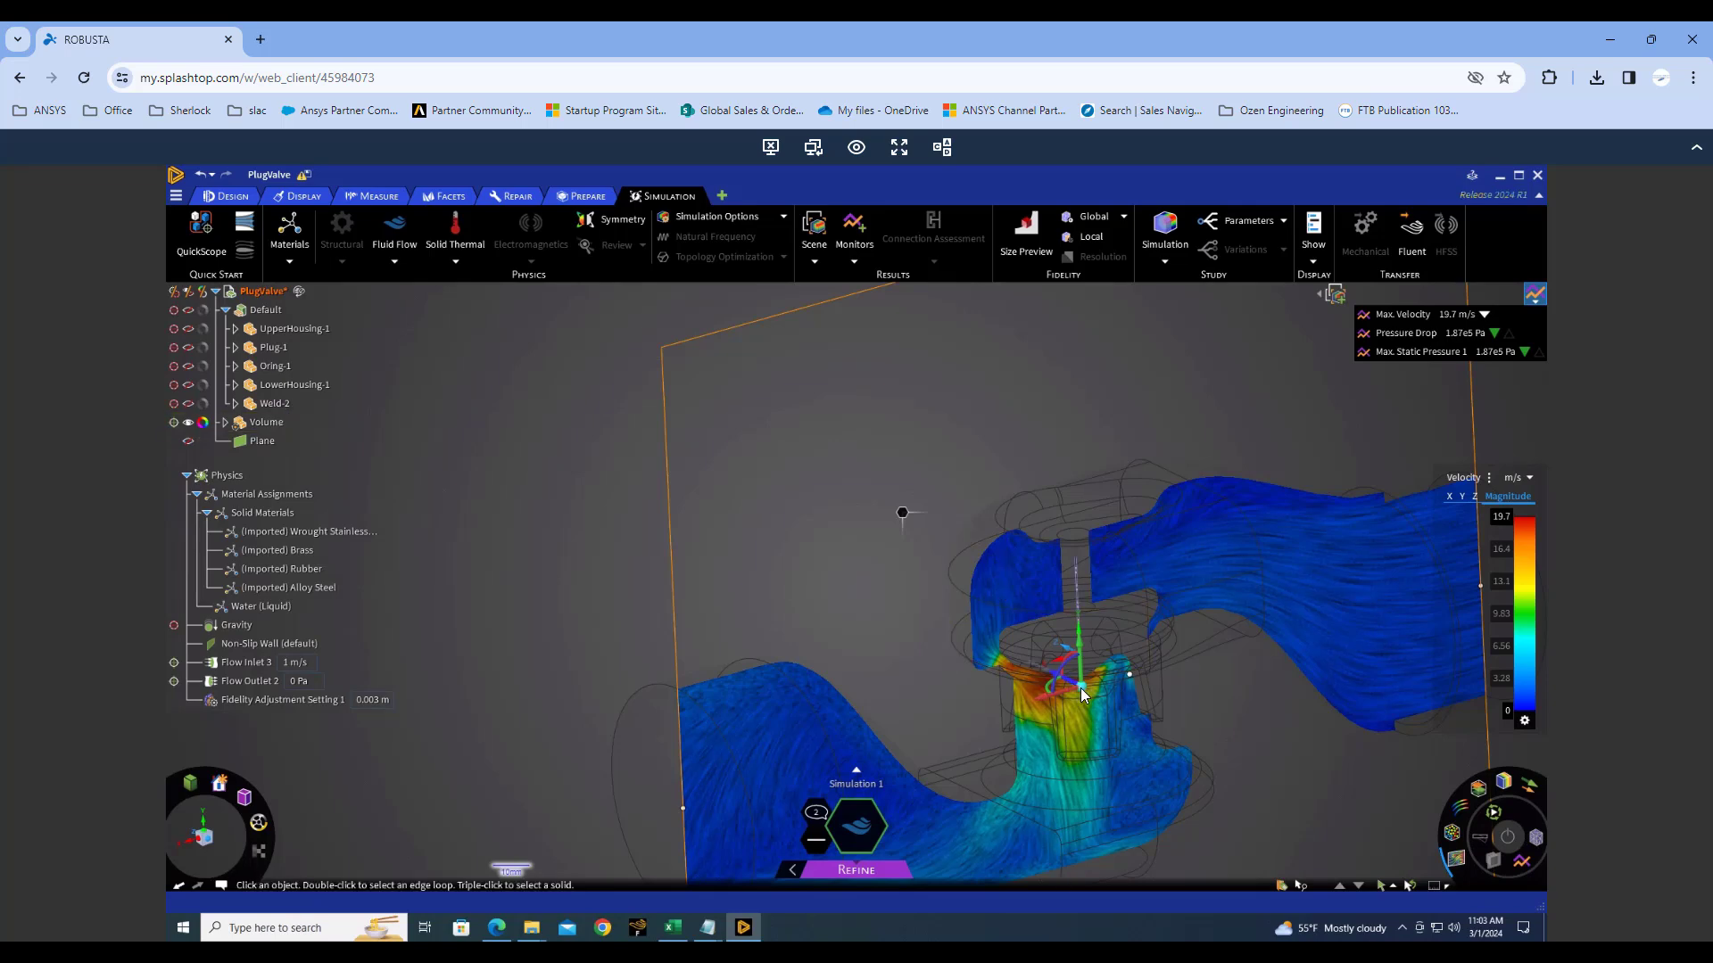
Move the direction field's plane away from the valve's centre to show the flow at another slice.
{"action": "scroll", "coordinate": [1081, 688], "scroll_direction": "up", "scroll_amount": 2}
{"action": "scroll", "coordinate": [1081, 685], "scroll_direction": "up", "scroll_amount": 3}
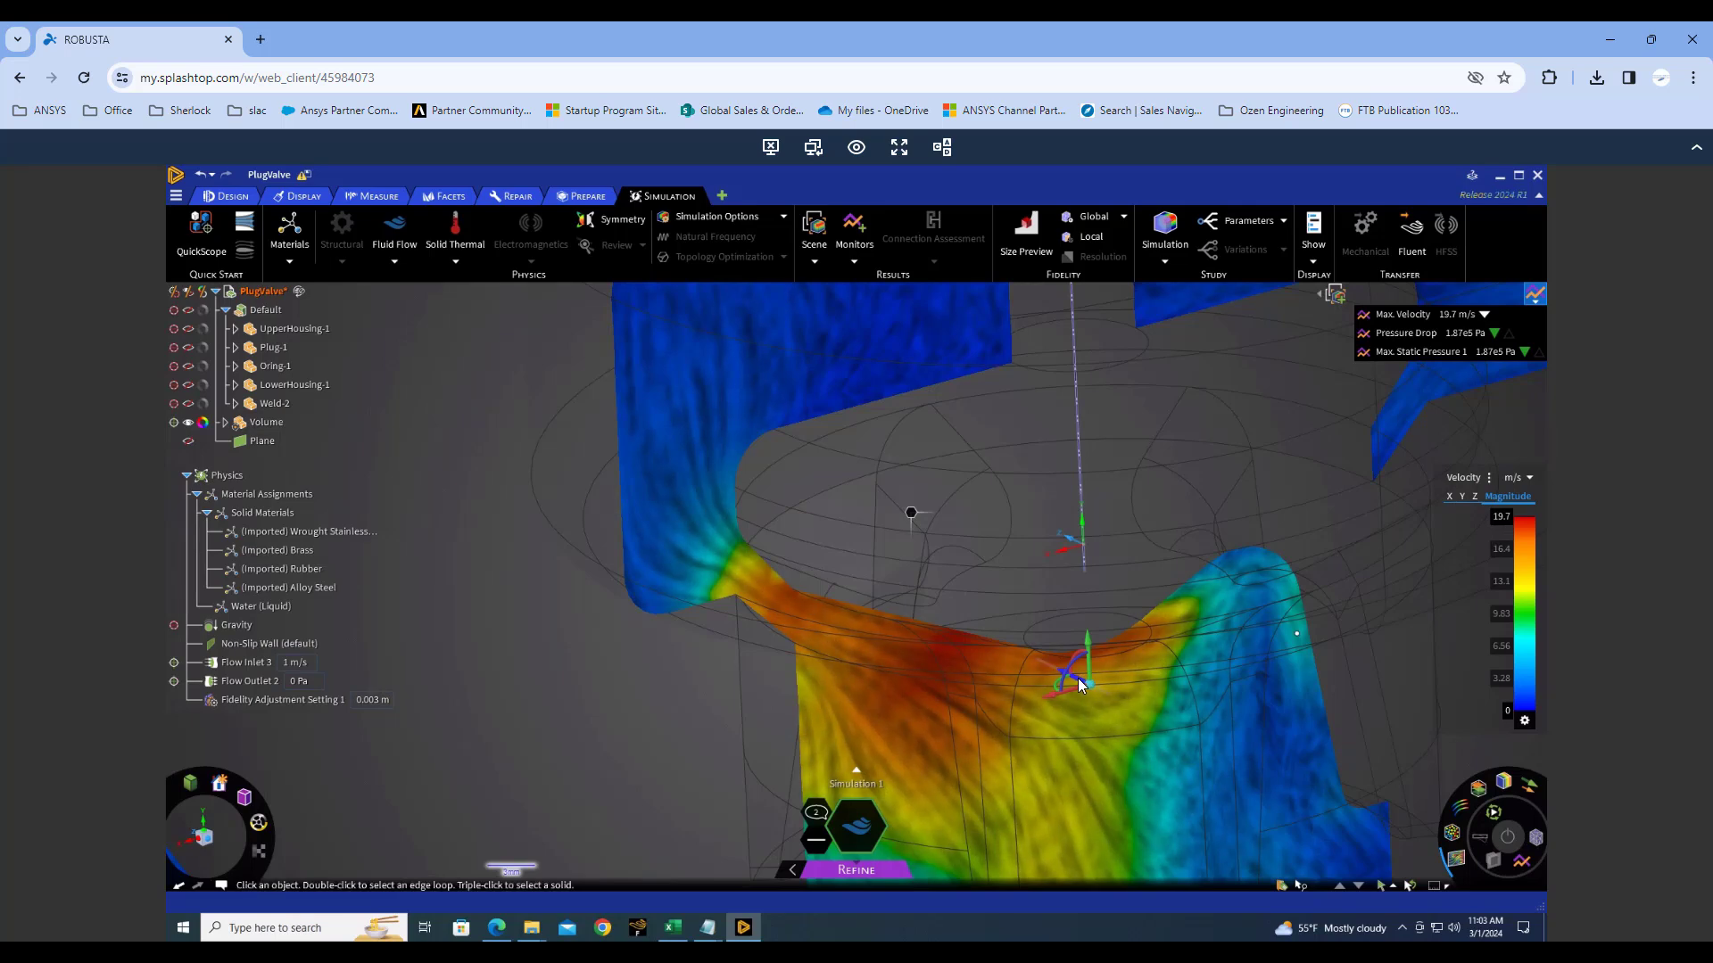
{"action": "left_click_drag", "start_coordinate": [1078, 678], "coordinate": [1019, 660]}
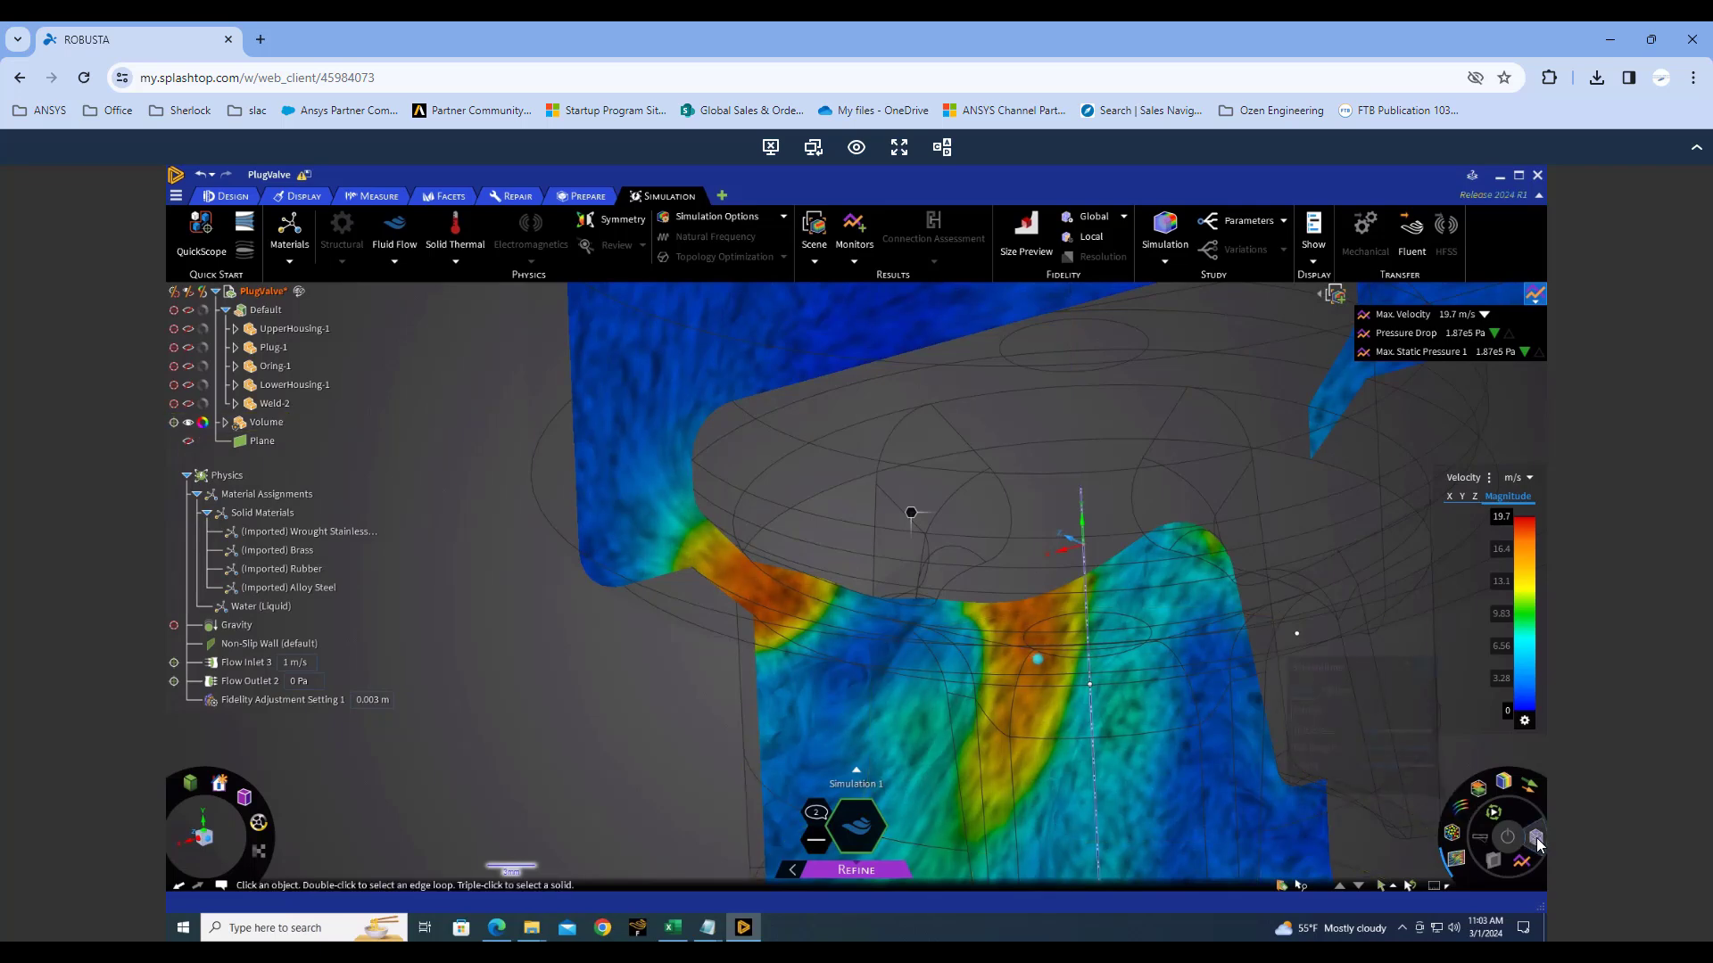
Turn off the direction field, display the mesh and section it with the cut plane.
{"action": "left_click", "coordinate": [1455, 860]}
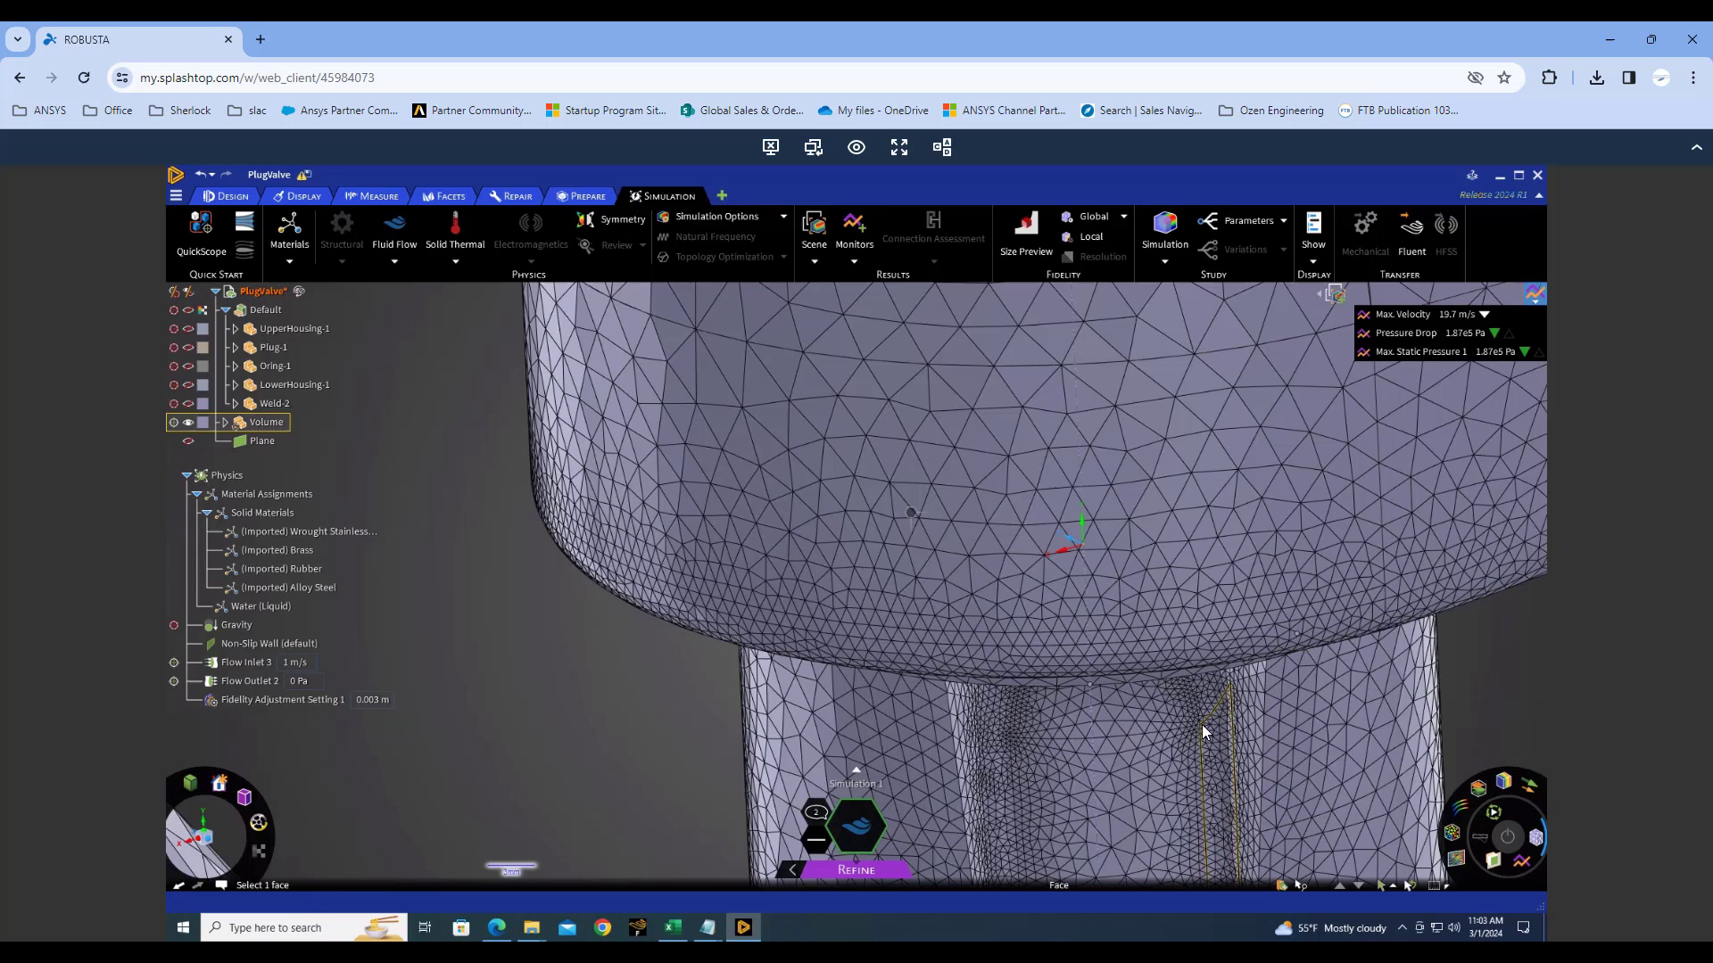
{"action": "scroll", "coordinate": [1204, 728], "scroll_direction": "down", "scroll_amount": 5}
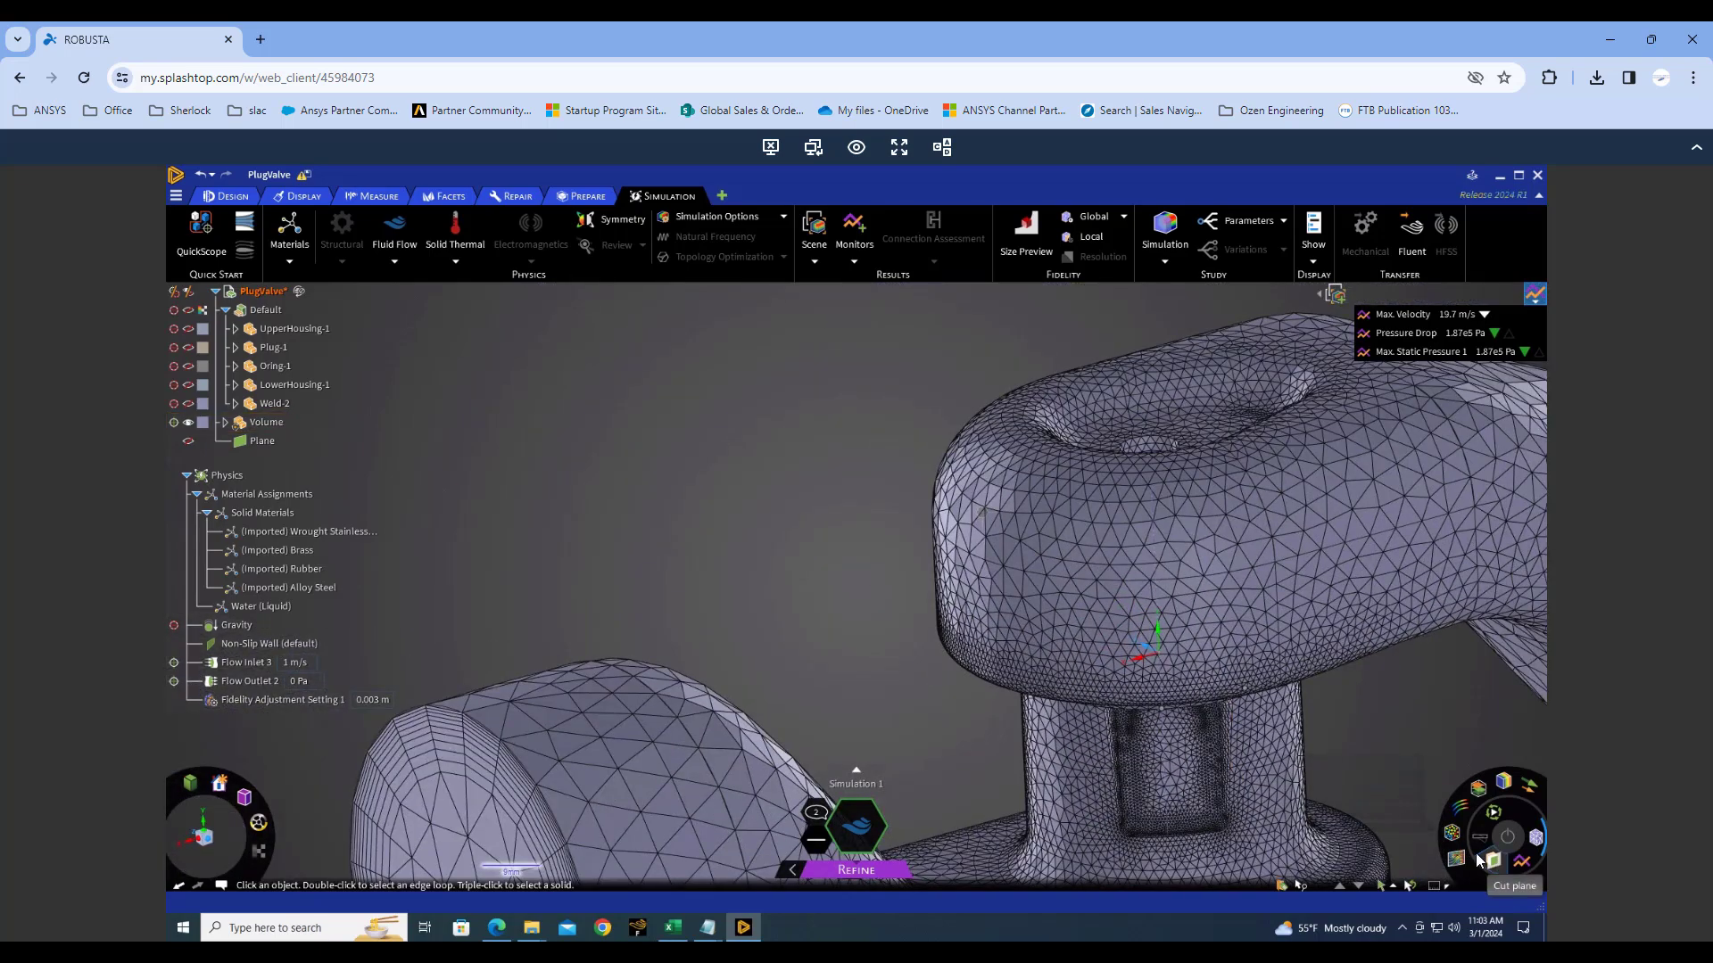
{"action": "left_click", "coordinate": [1478, 859]}
Examine the sectioned mesh near the walls and around the plug openings, then hide the mesh and cut plane.
{"action": "middle_click_drag", "start_coordinate": [1201, 690], "coordinate": [1122, 714]}
{"action": "scroll", "coordinate": [1150, 722], "scroll_direction": "up", "scroll_amount": 6}
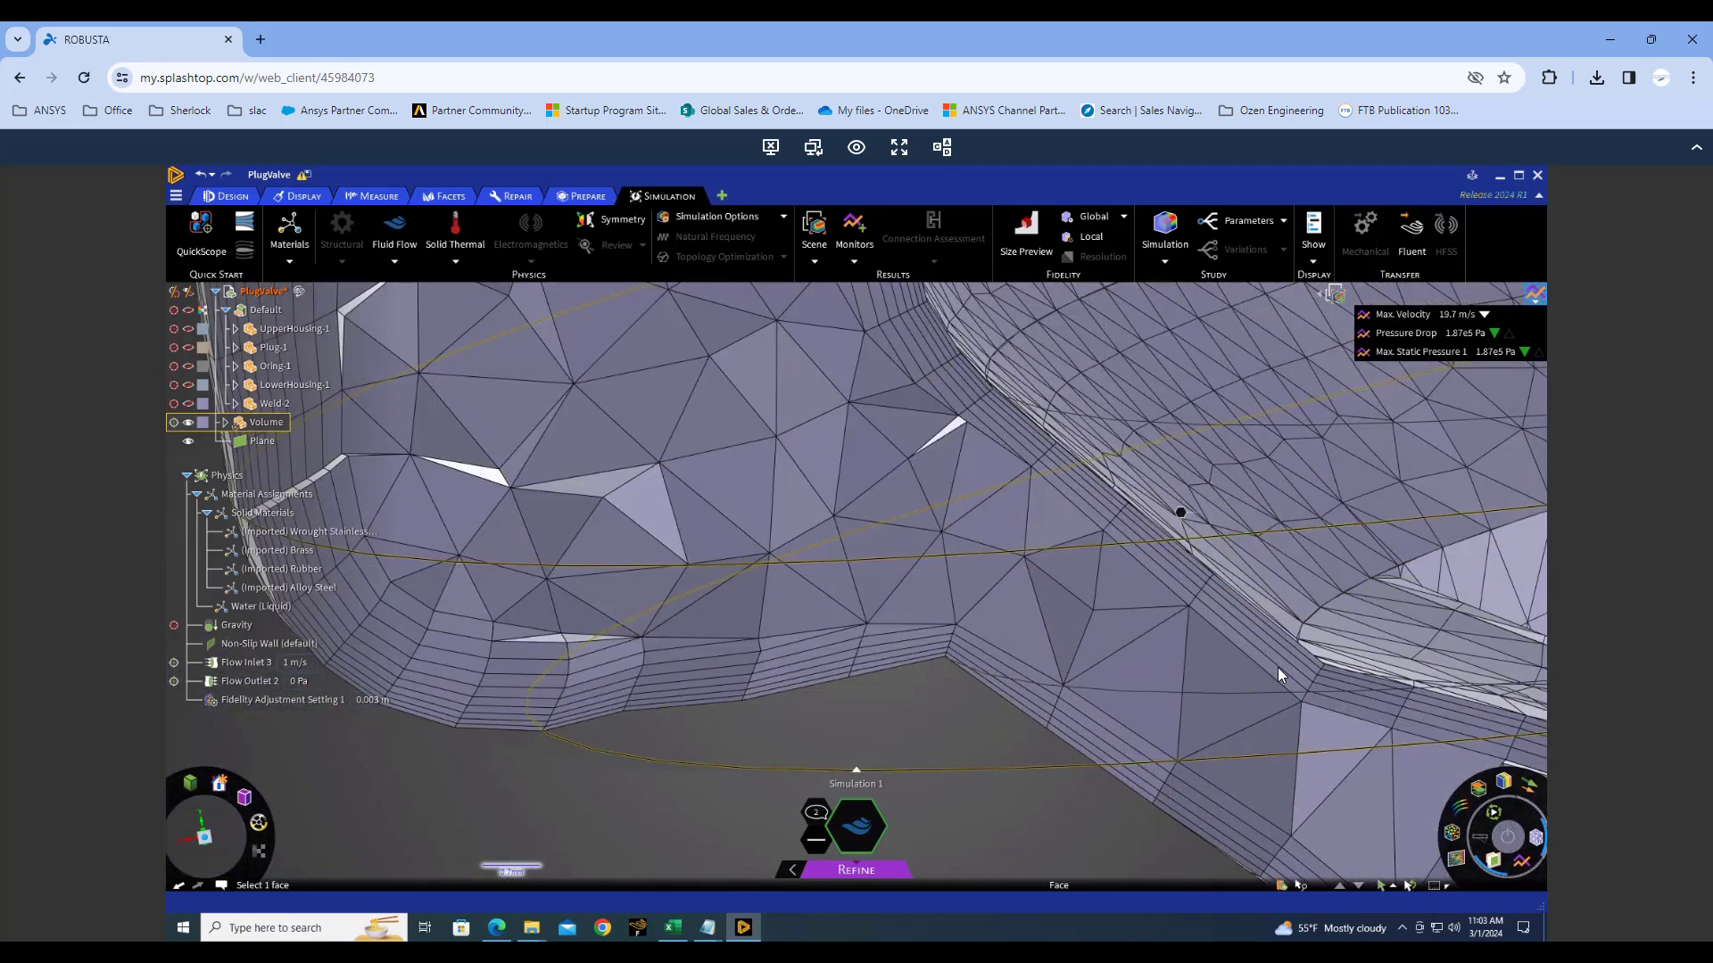
{"action": "scroll", "coordinate": [1287, 682], "scroll_direction": "down", "scroll_amount": 8}
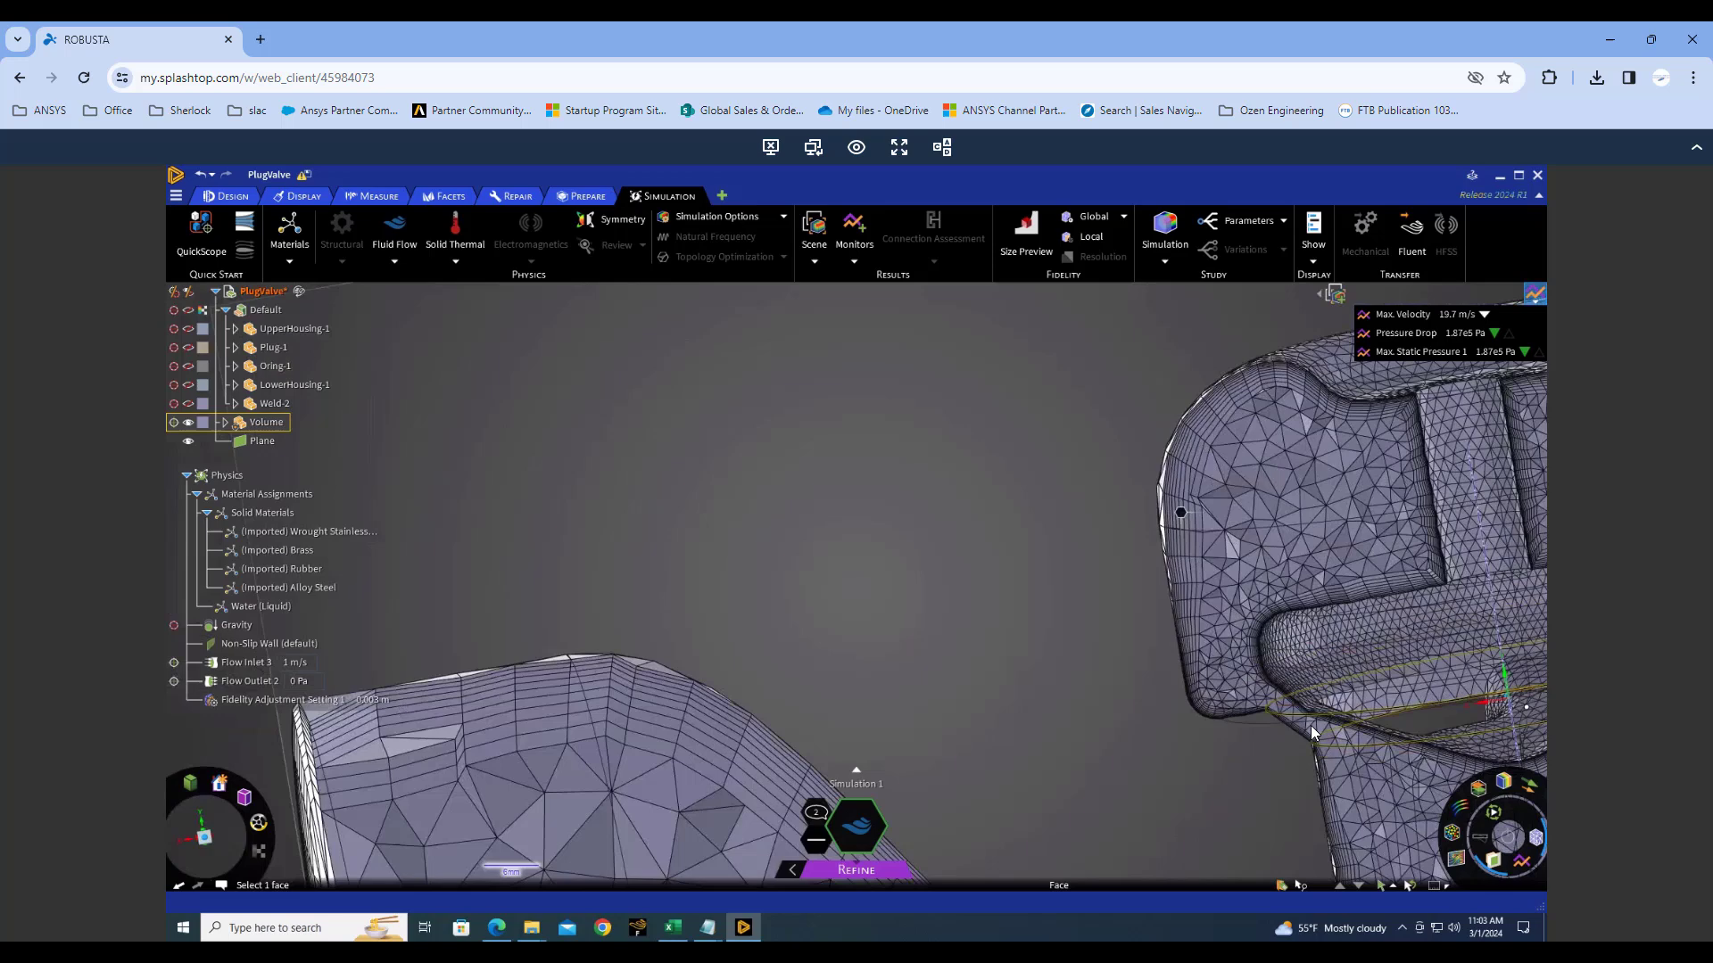
{"action": "scroll", "coordinate": [1313, 720], "scroll_direction": "down", "scroll_amount": 3}
{"action": "middle_click_drag", "start_coordinate": [1352, 706], "coordinate": [905, 521], "text": "shift"}
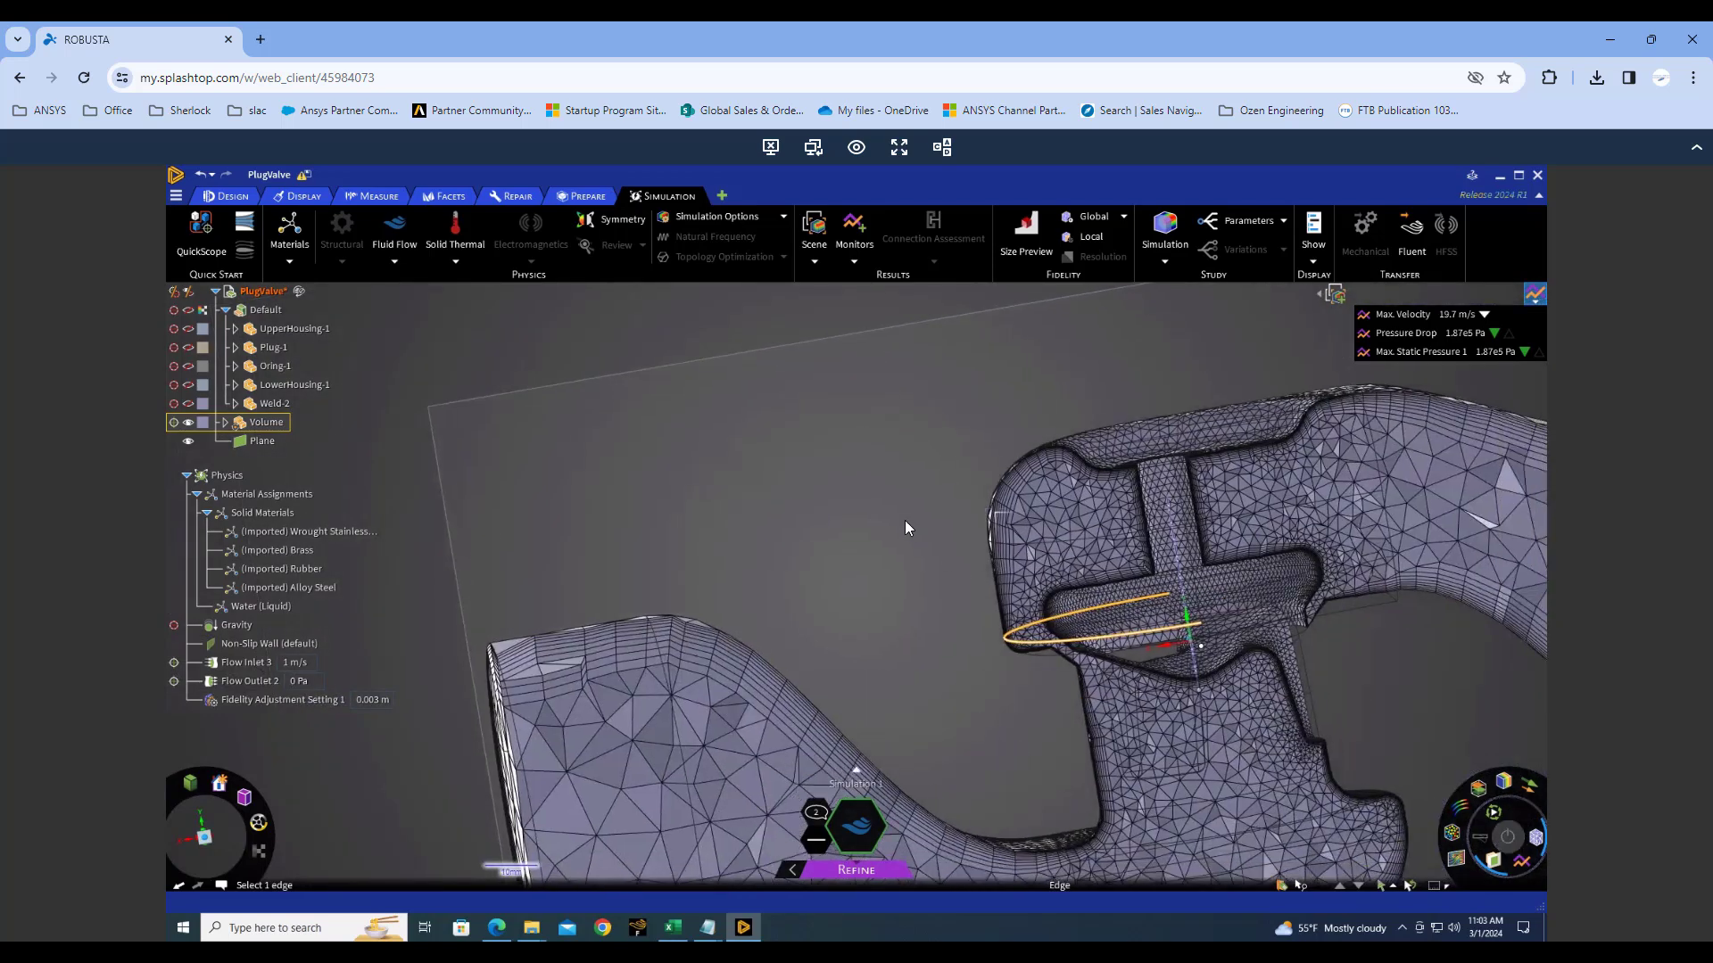
{"action": "scroll", "coordinate": [874, 540], "scroll_direction": "up", "scroll_amount": 2}
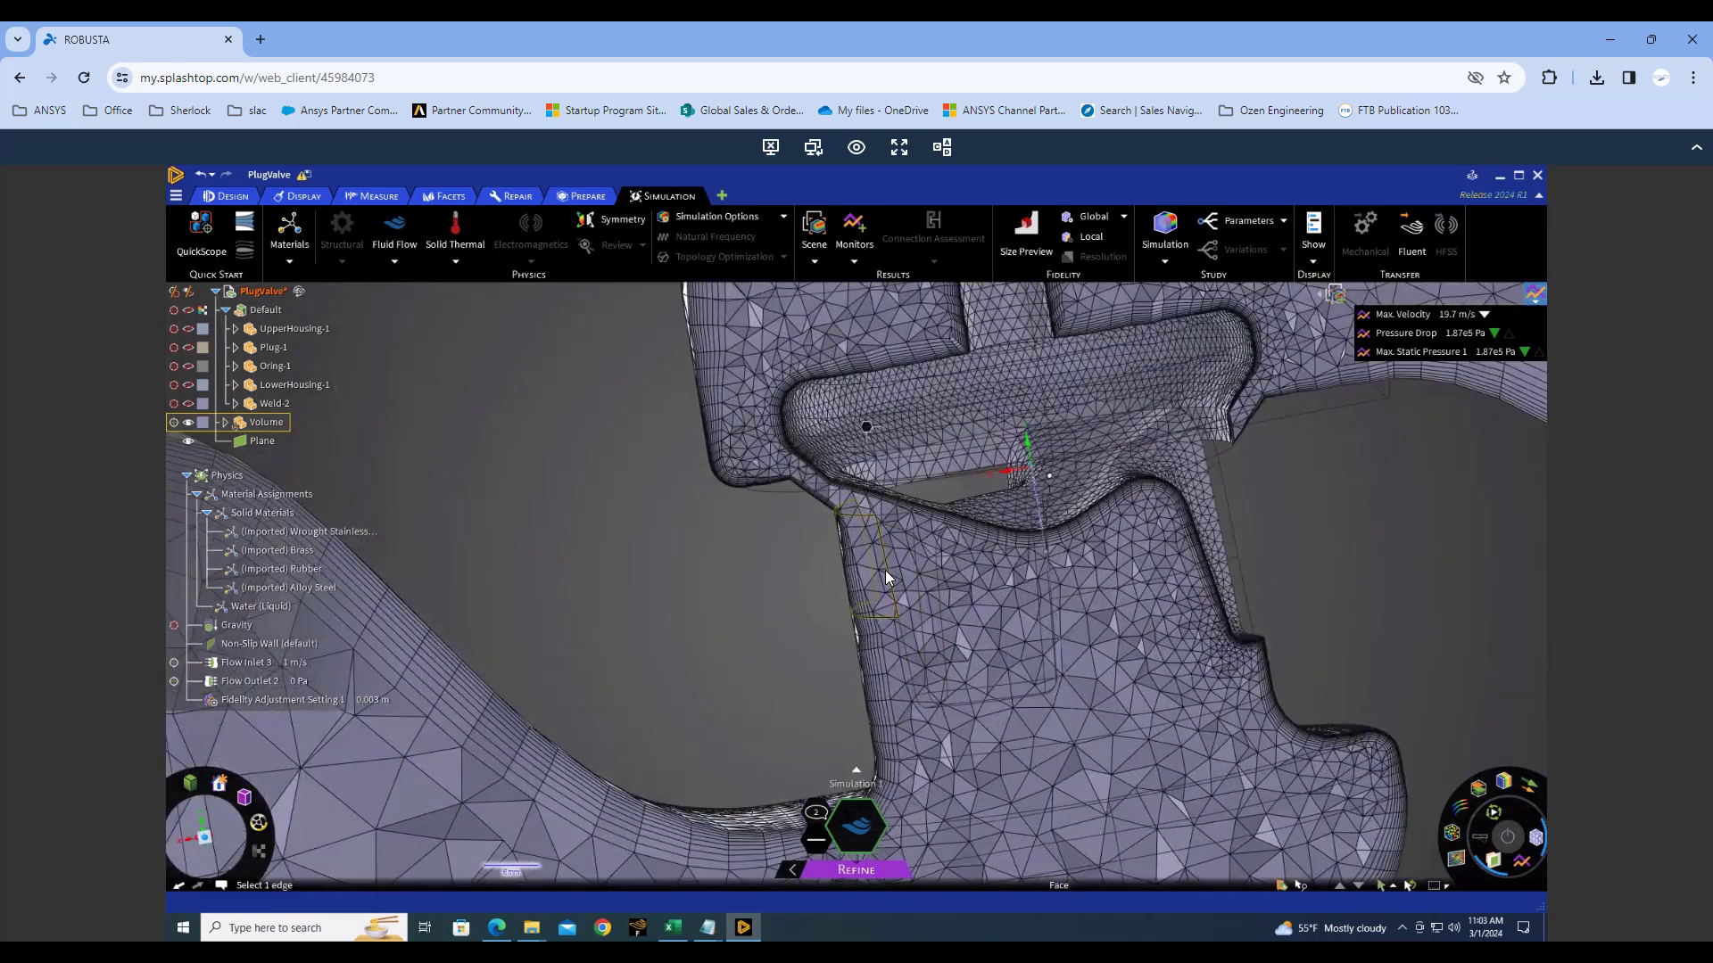
{"action": "middle_click_drag", "start_coordinate": [917, 628], "coordinate": [1004, 650]}
{"action": "scroll", "coordinate": [1006, 655], "scroll_direction": "down", "scroll_amount": 5}
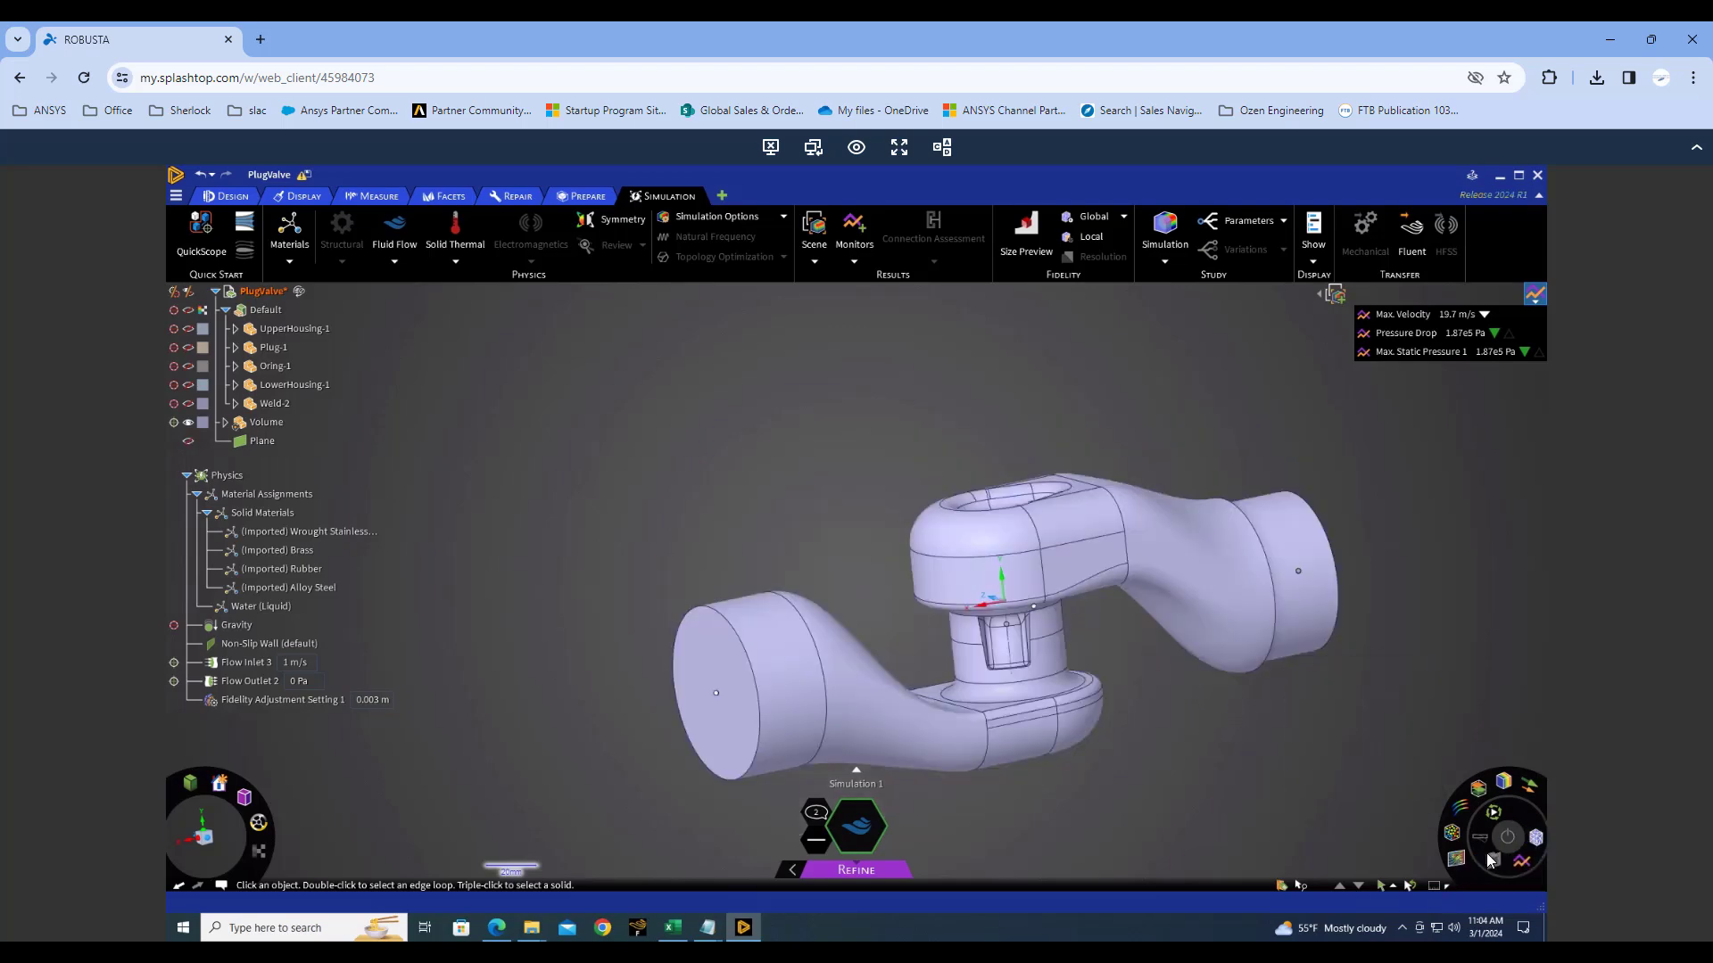
Show the velocity direction field across the whole valve and turn it off again.
{"action": "left_click", "coordinate": [1454, 861]}
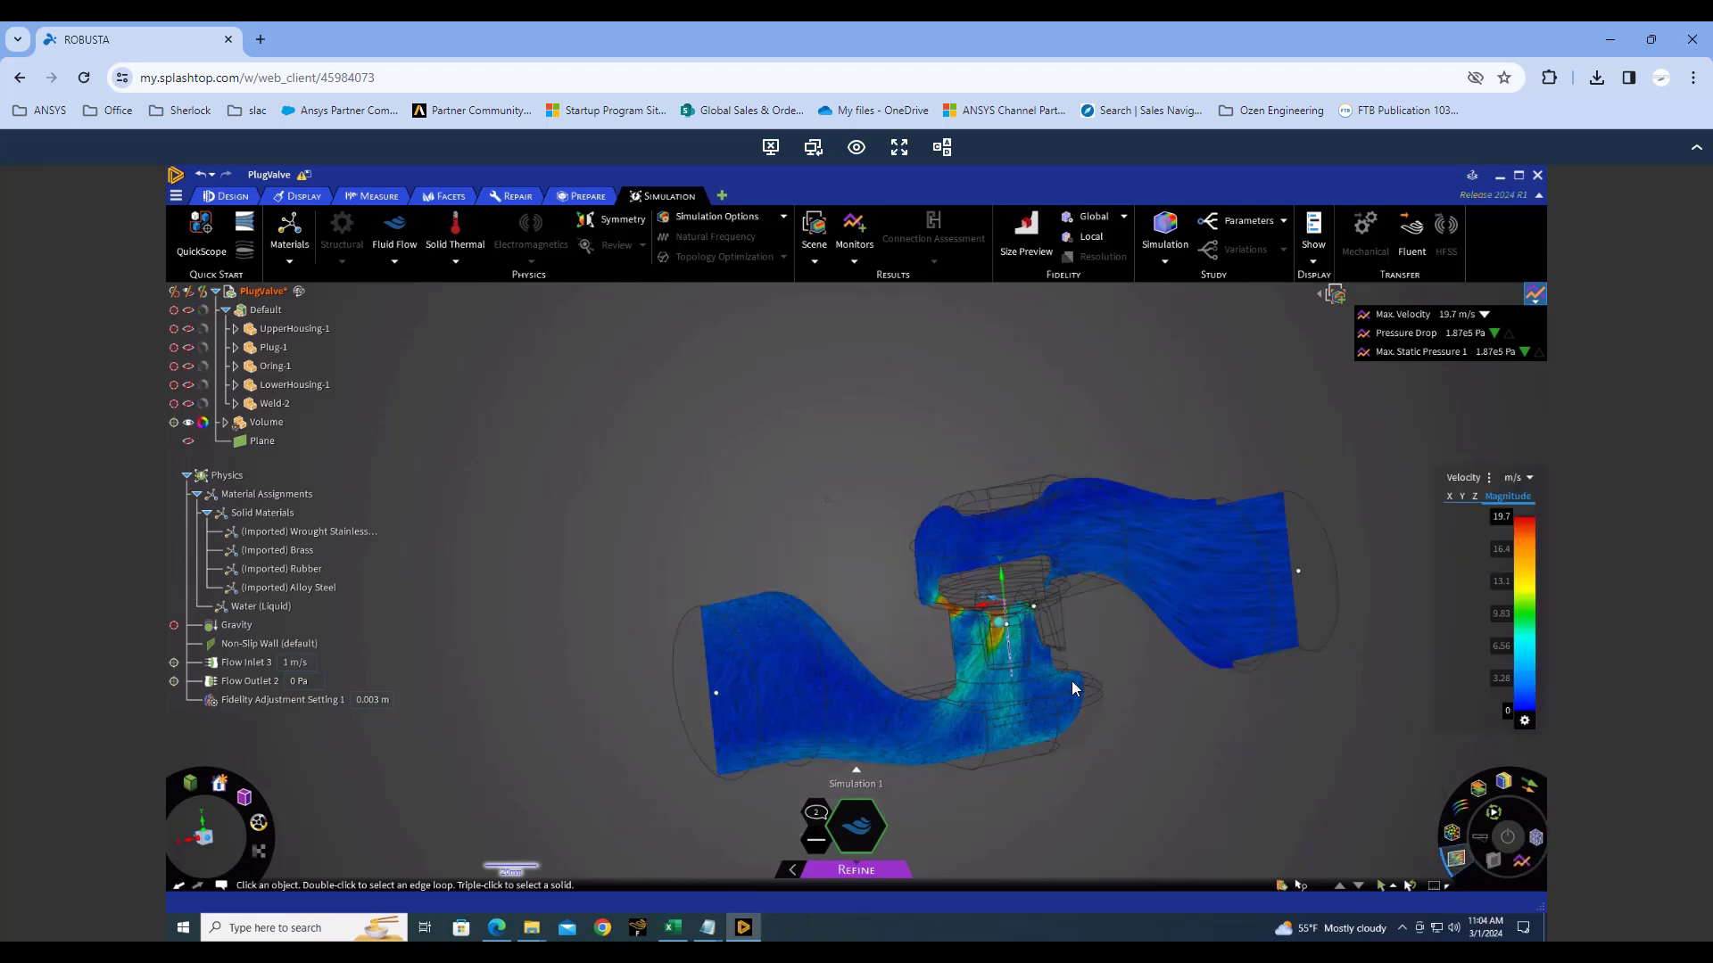
{"action": "scroll", "coordinate": [1025, 661], "scroll_direction": "up", "scroll_amount": 3}
{"action": "left_click", "coordinate": [1454, 859]}
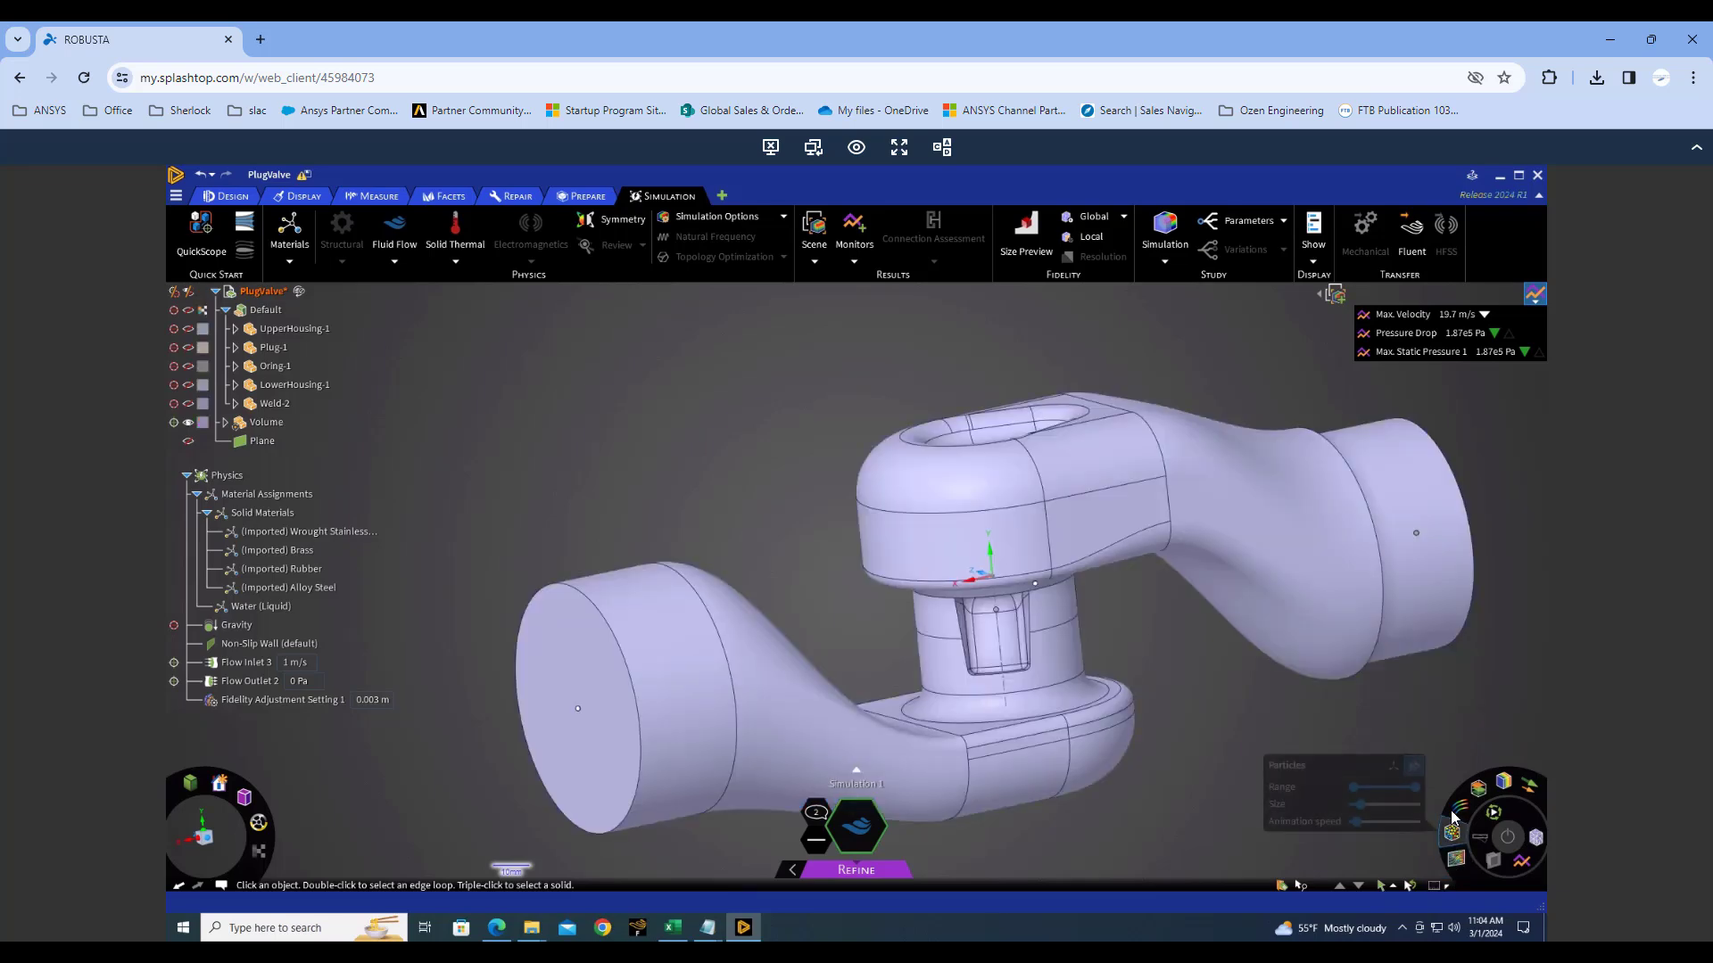
Display curved velocity vectors over the sectioned contours and increase the vector count.
{"action": "left_click", "coordinate": [1530, 791]}
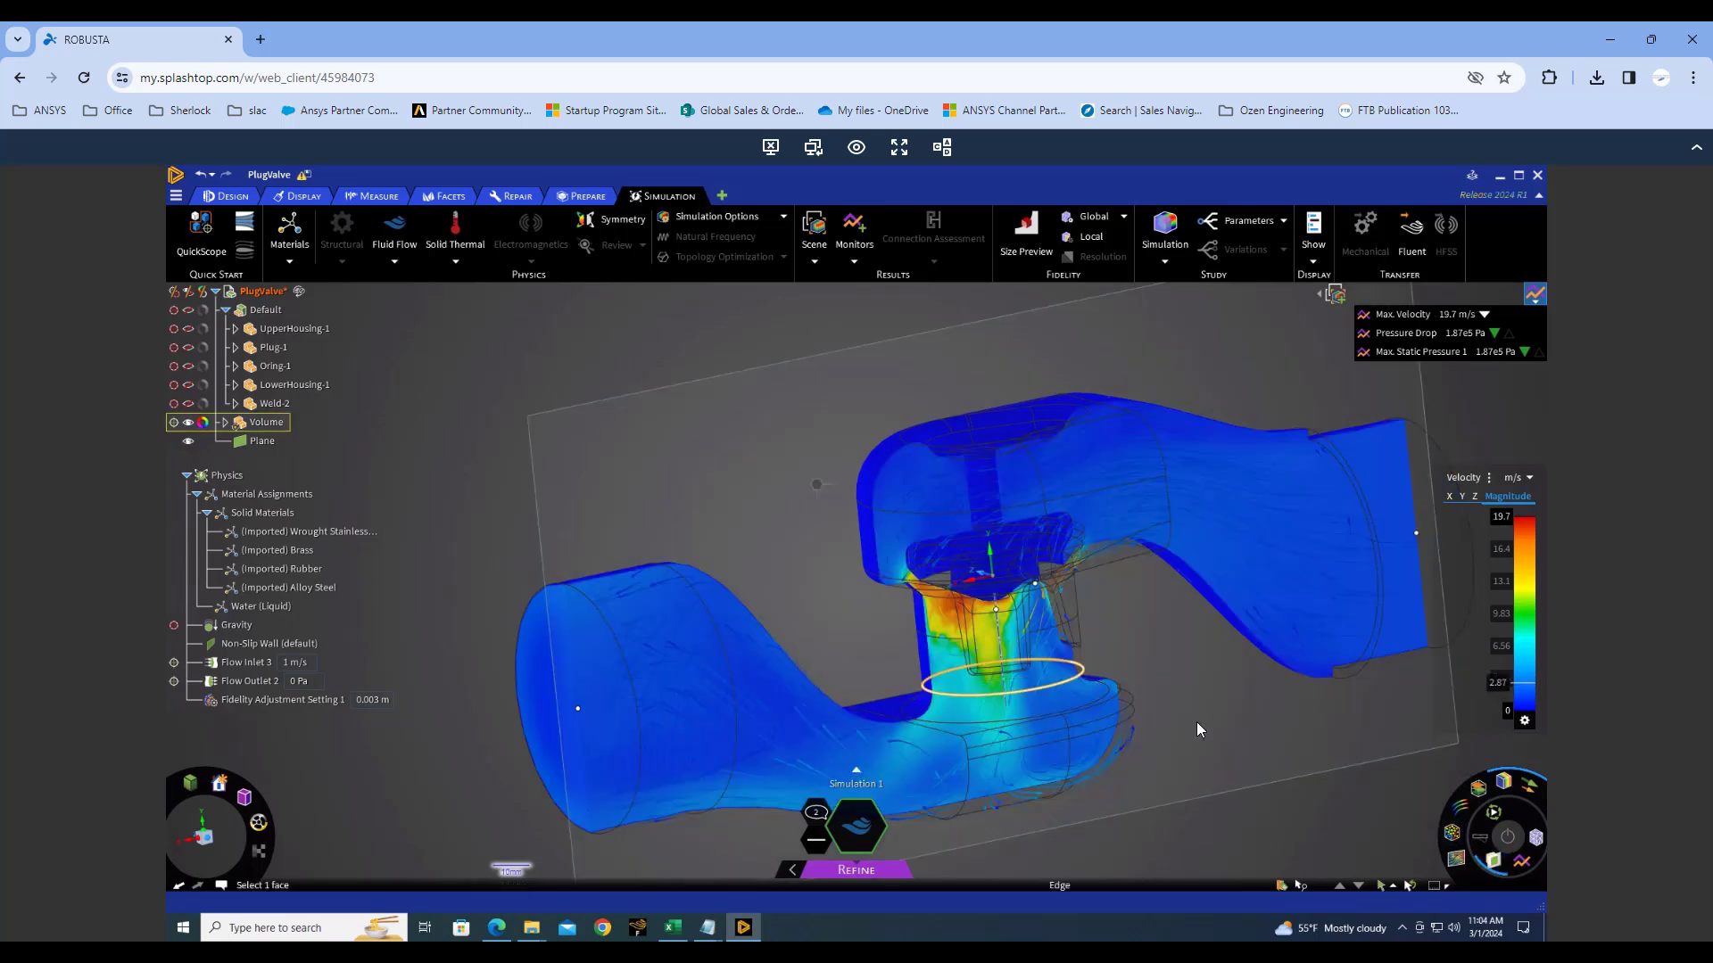
{"action": "left_click", "coordinate": [1531, 790]}
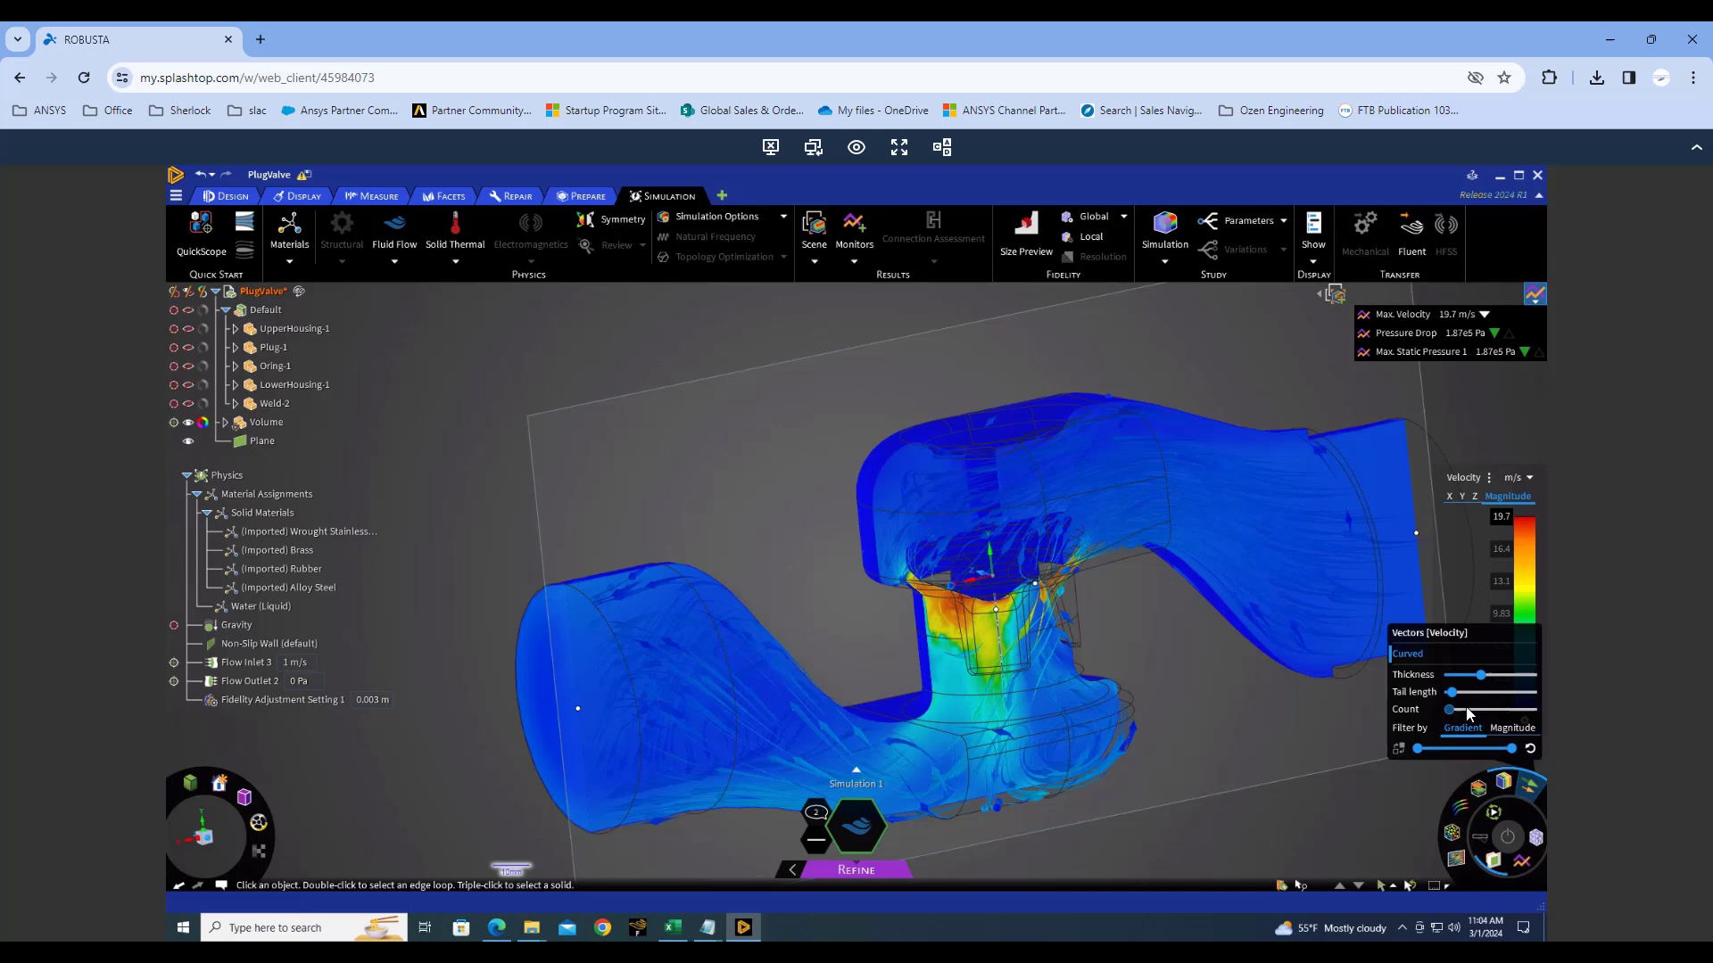
{"action": "left_click_drag", "start_coordinate": [1469, 713], "coordinate": [1482, 712]}
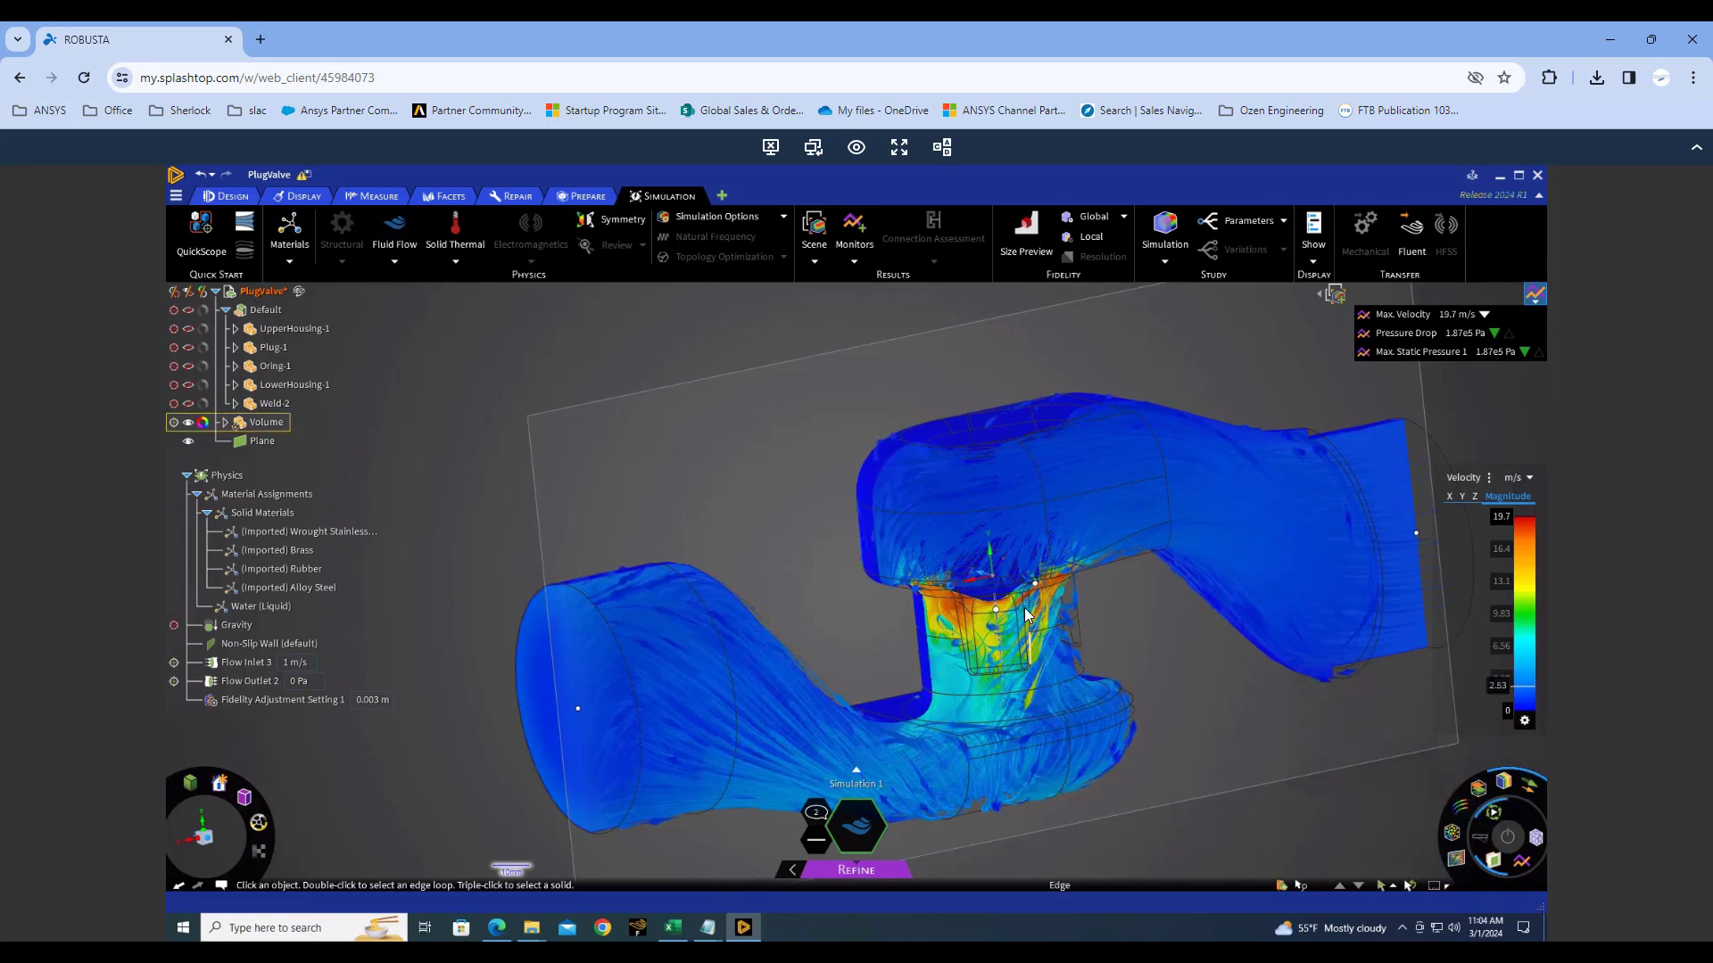
Examine the velocity vectors around the plug openings up close and from the end of the valve.
{"action": "scroll", "coordinate": [1030, 595], "scroll_direction": "down", "scroll_amount": 2}
{"action": "scroll", "coordinate": [1030, 595], "scroll_direction": "up", "scroll_amount": 5}
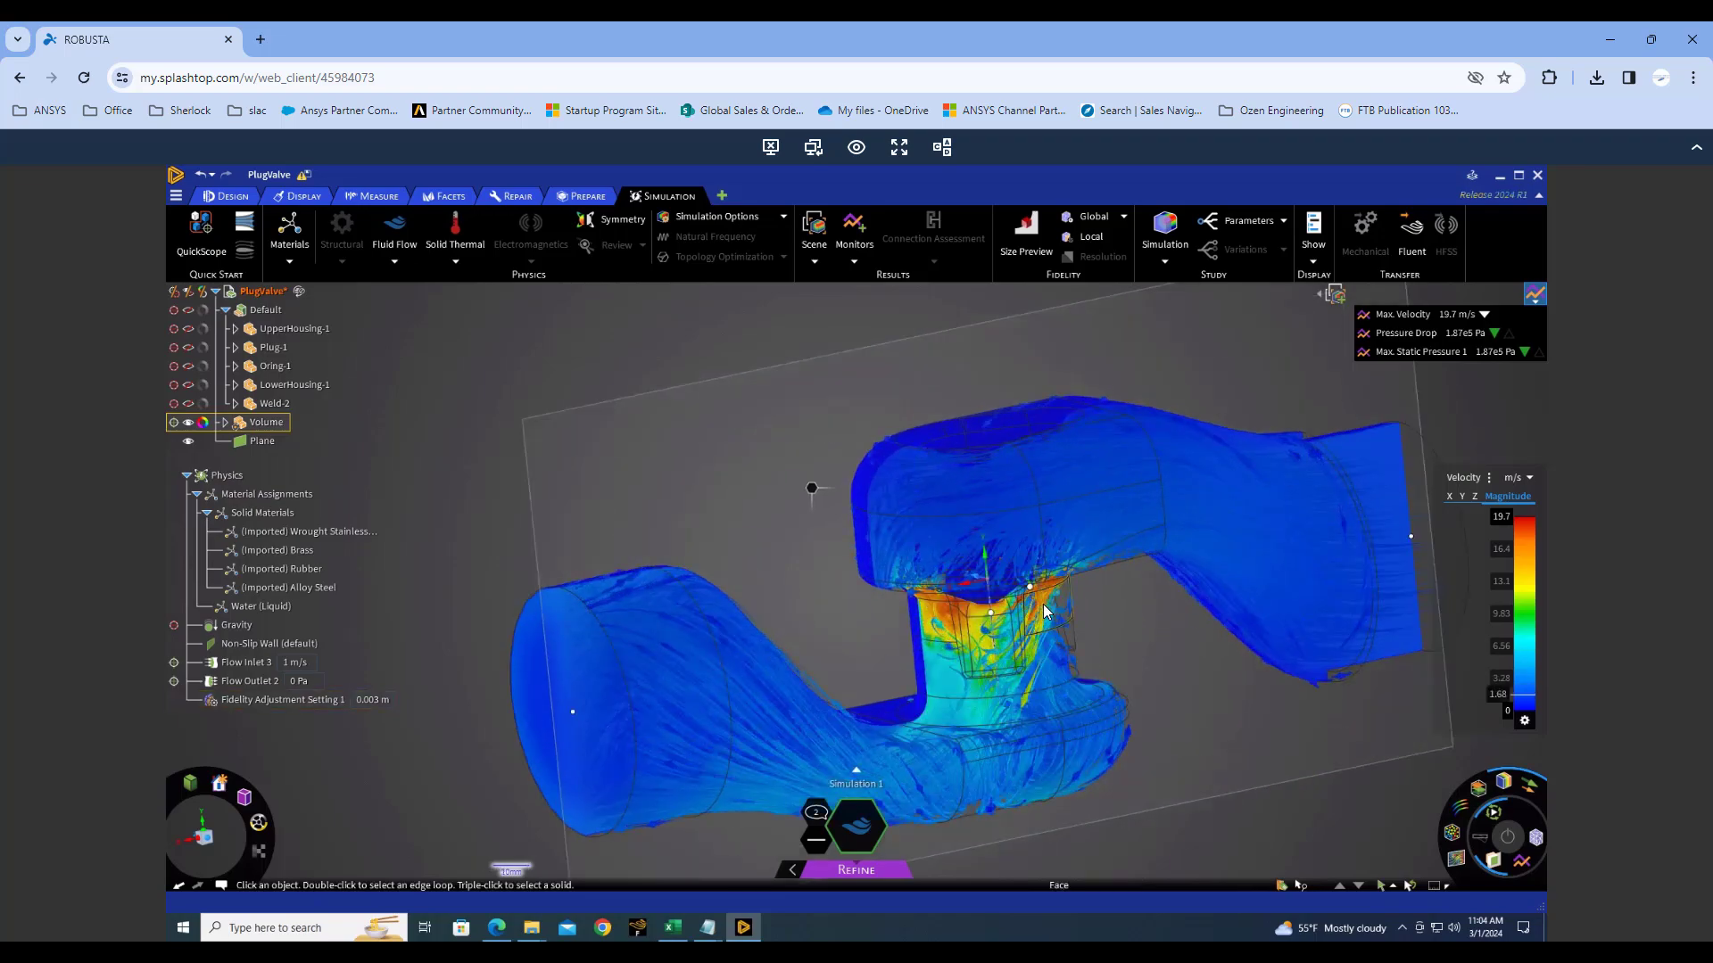
{"action": "scroll", "coordinate": [1054, 612], "scroll_direction": "up", "scroll_amount": 4}
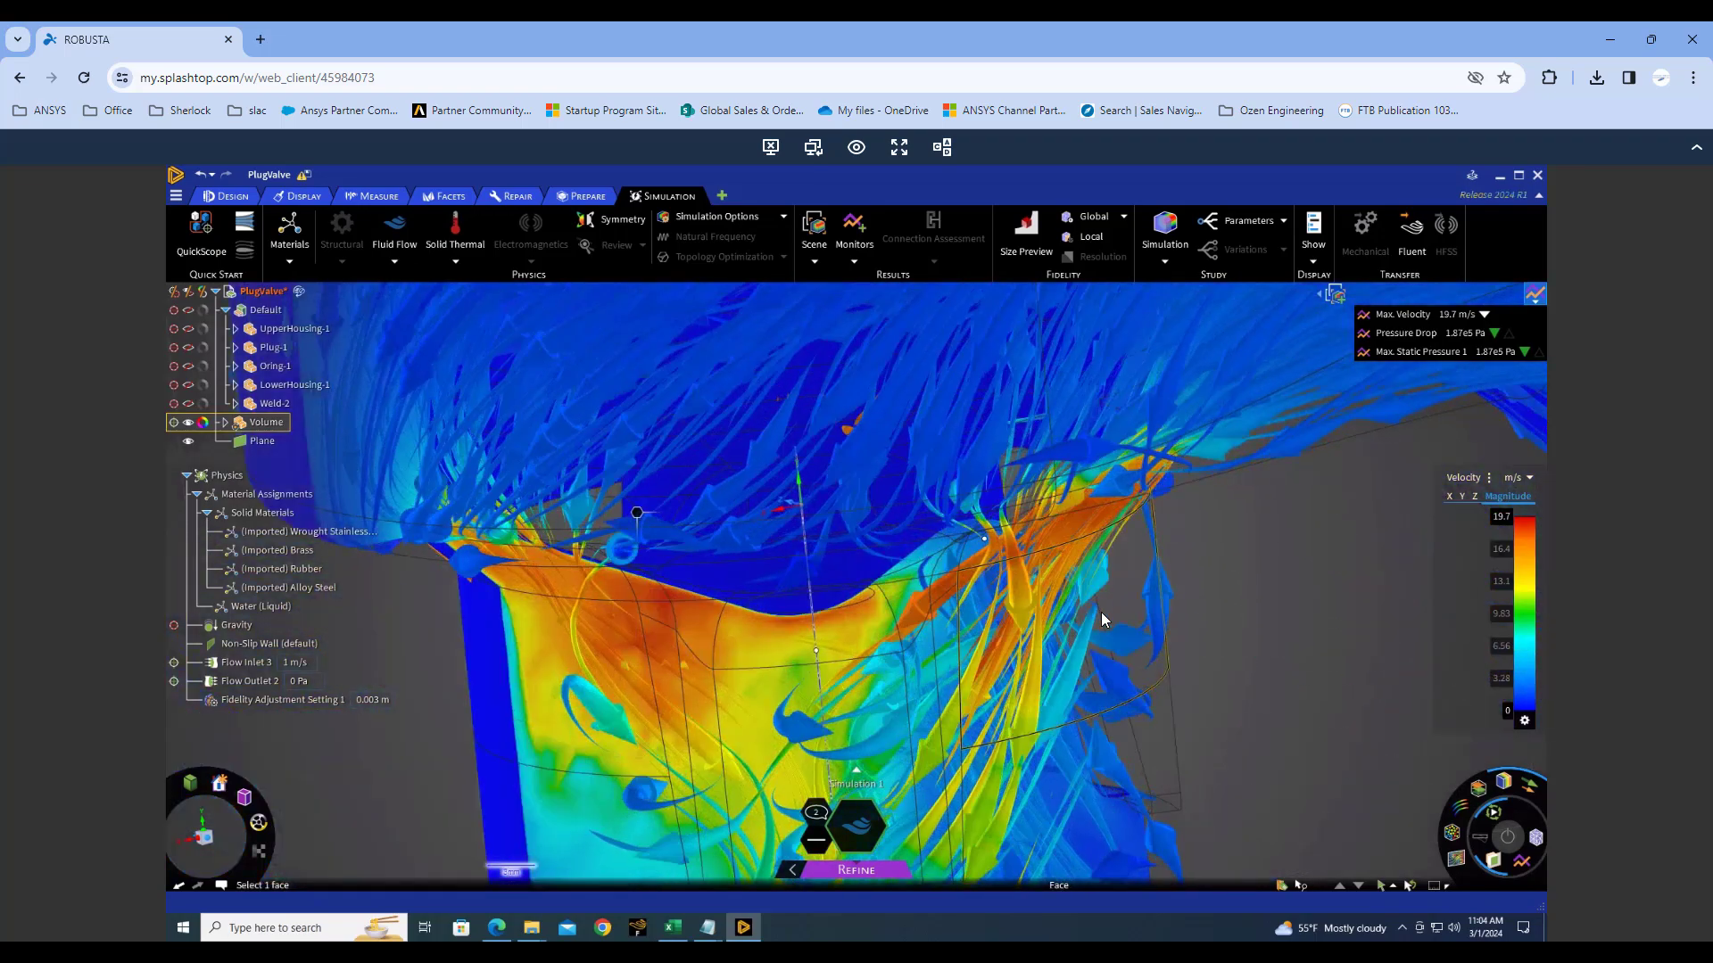
{"action": "middle_click_drag", "start_coordinate": [1050, 609], "coordinate": [1211, 674]}
{"action": "scroll", "coordinate": [1211, 674], "scroll_direction": "down", "scroll_amount": 6}
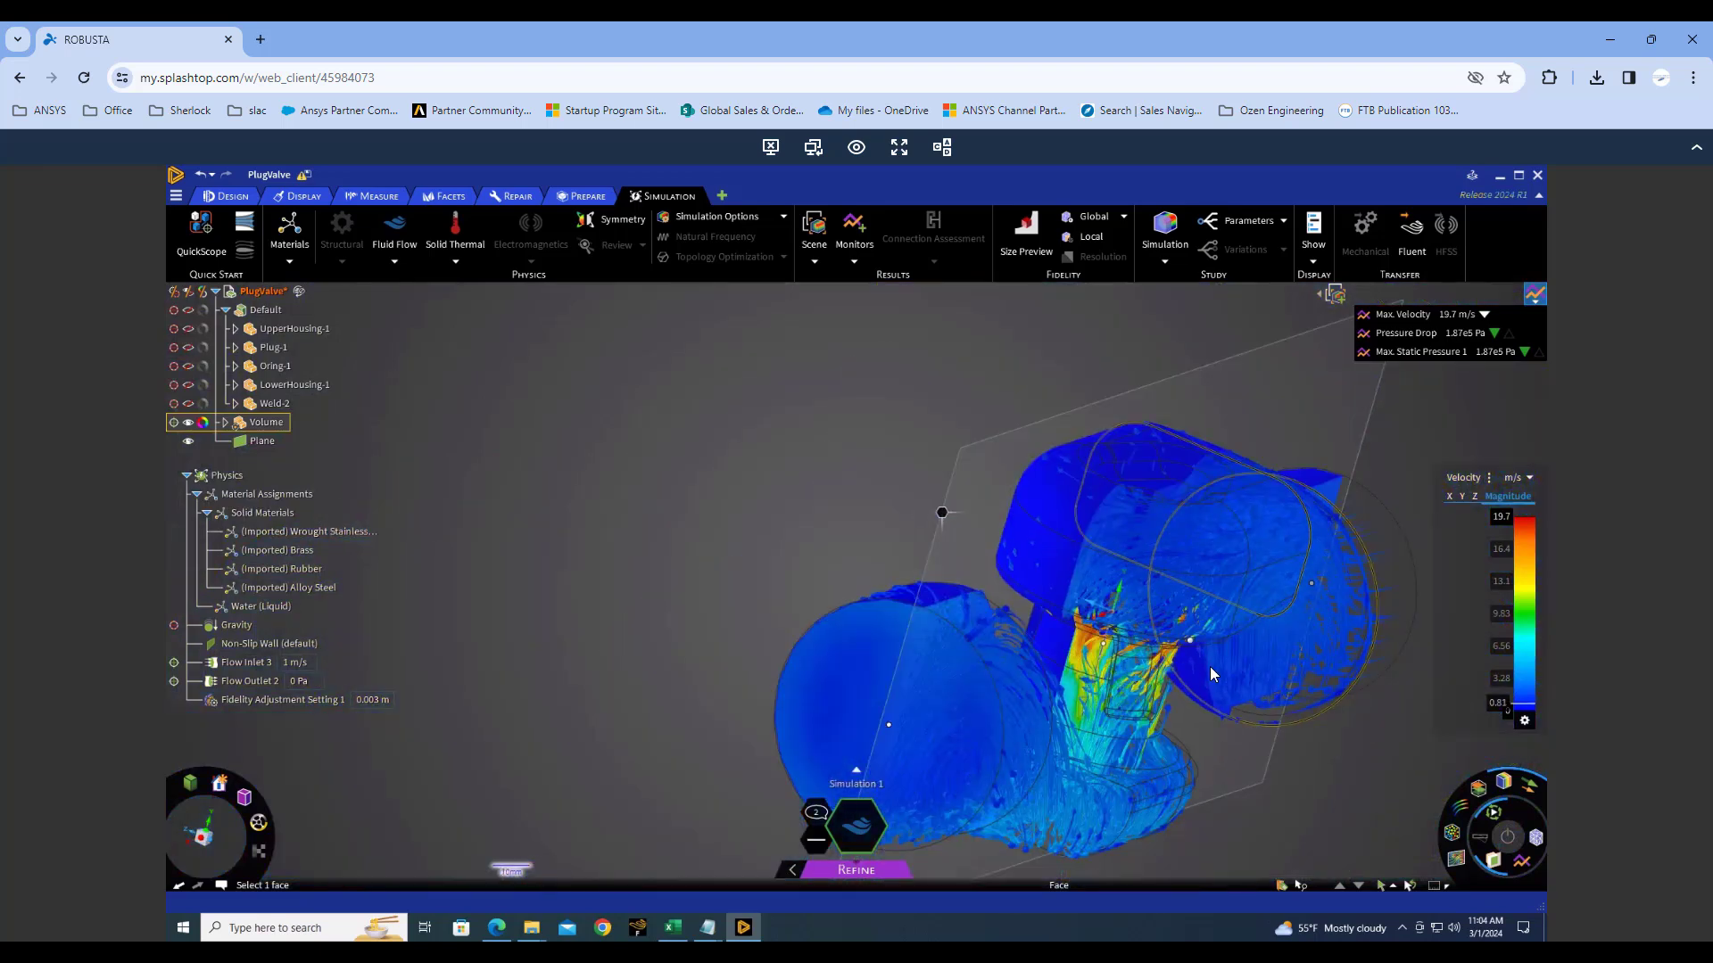
{"action": "scroll", "coordinate": [1217, 673], "scroll_direction": "up", "scroll_amount": 2}
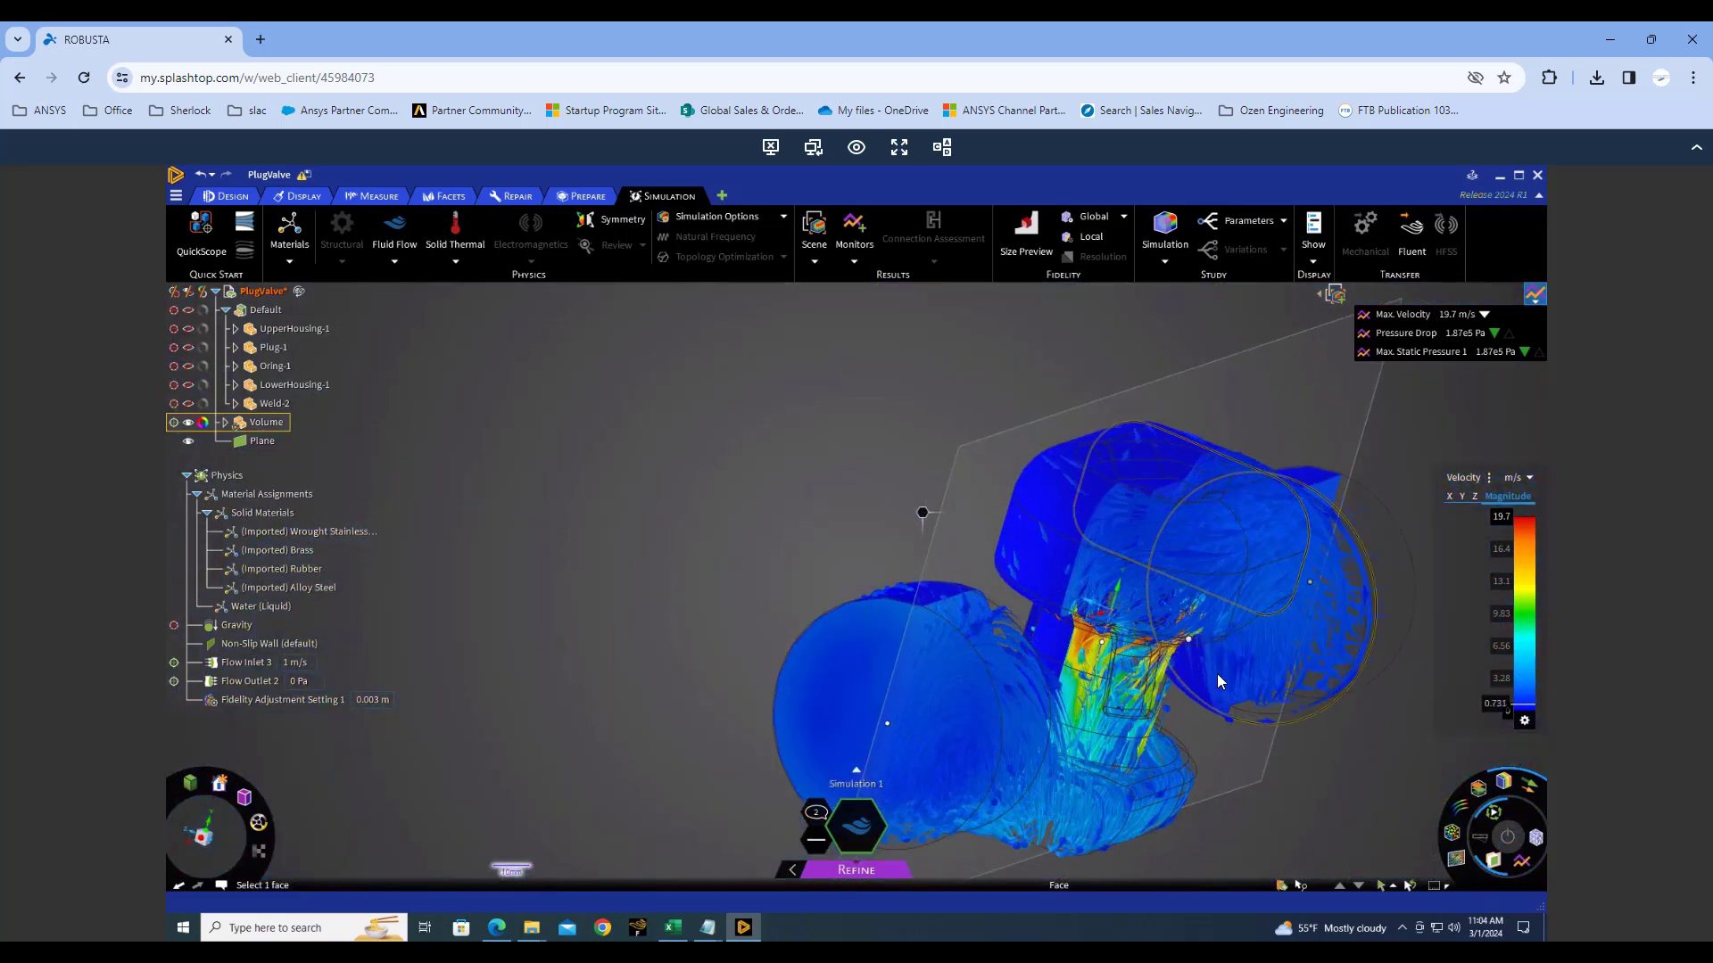
Review the Refine fluid flow settings in Simulation Options, including solver, turbulence model, convergence and meshing method.
{"action": "left_click", "coordinate": [1003, 489]}
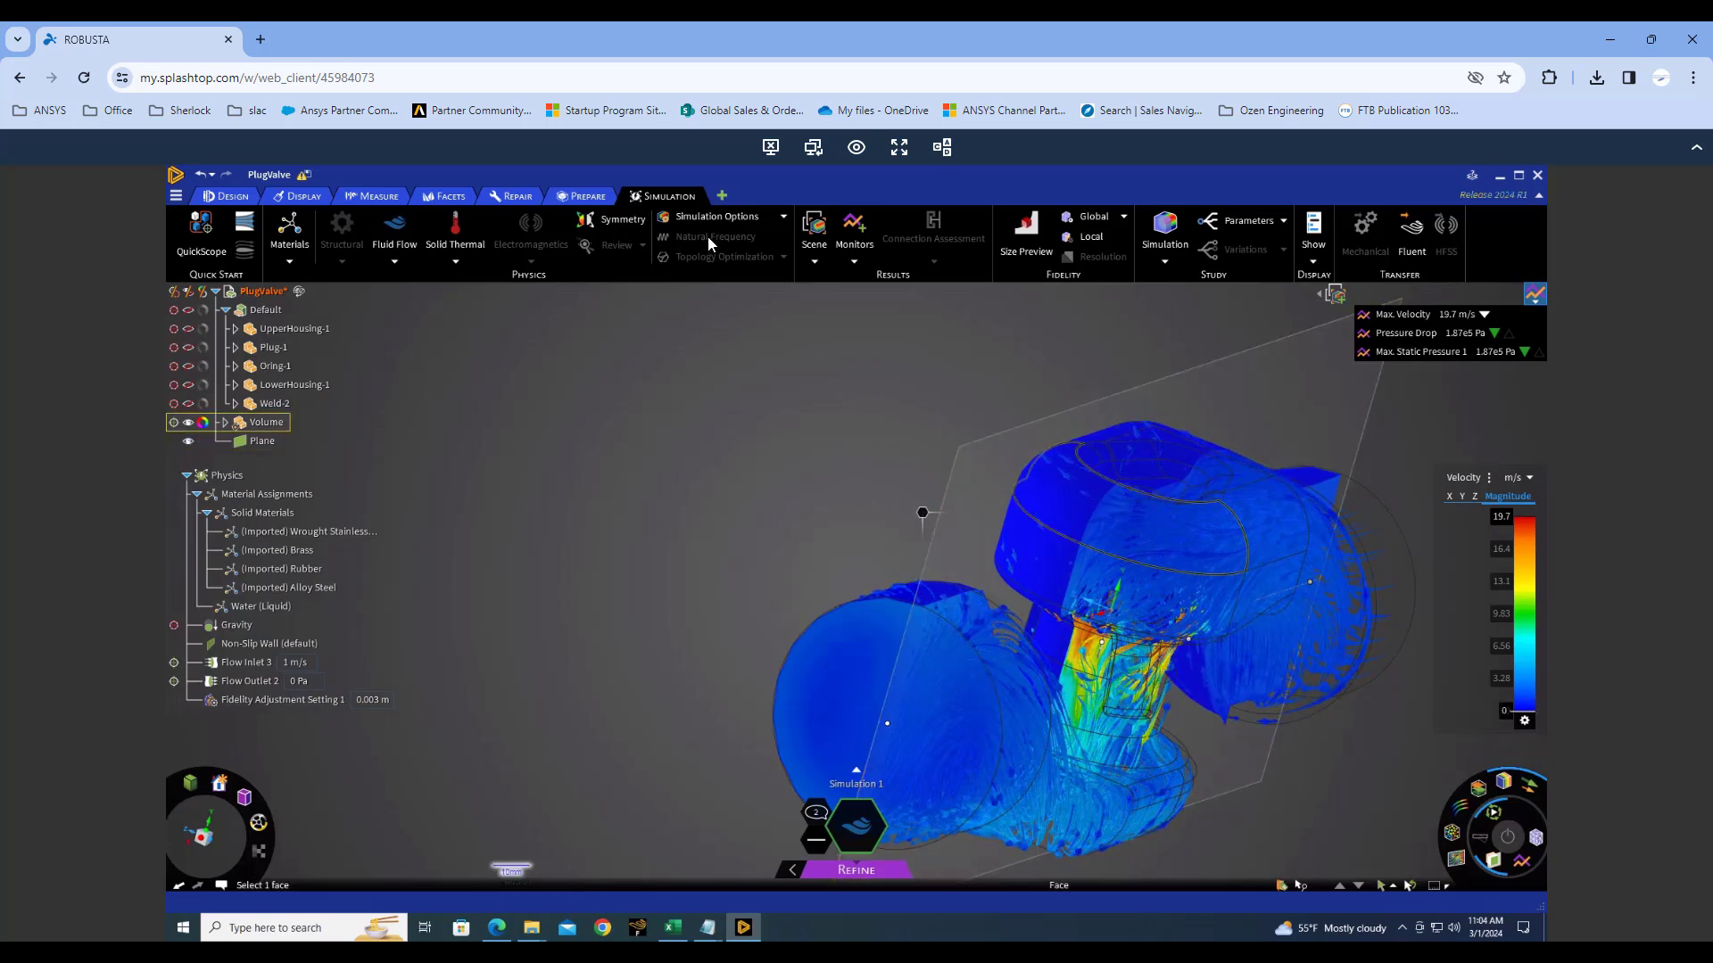
{"action": "left_click", "coordinate": [781, 220]}
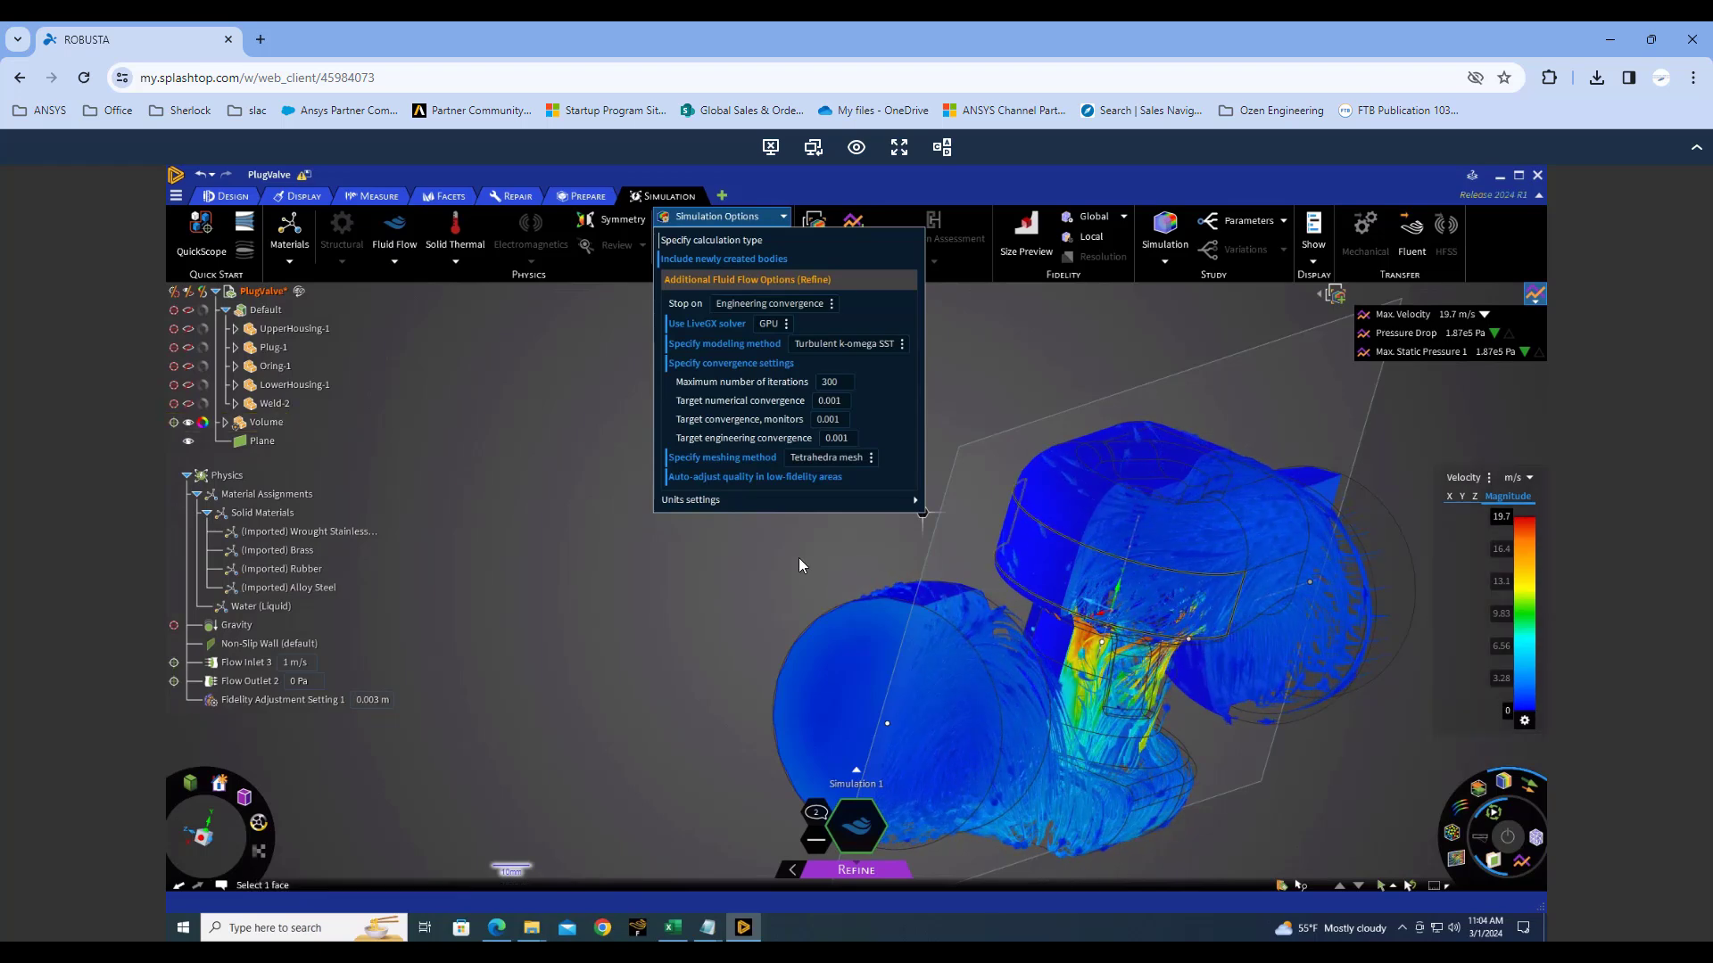
{"action": "left_click", "coordinate": [897, 559]}
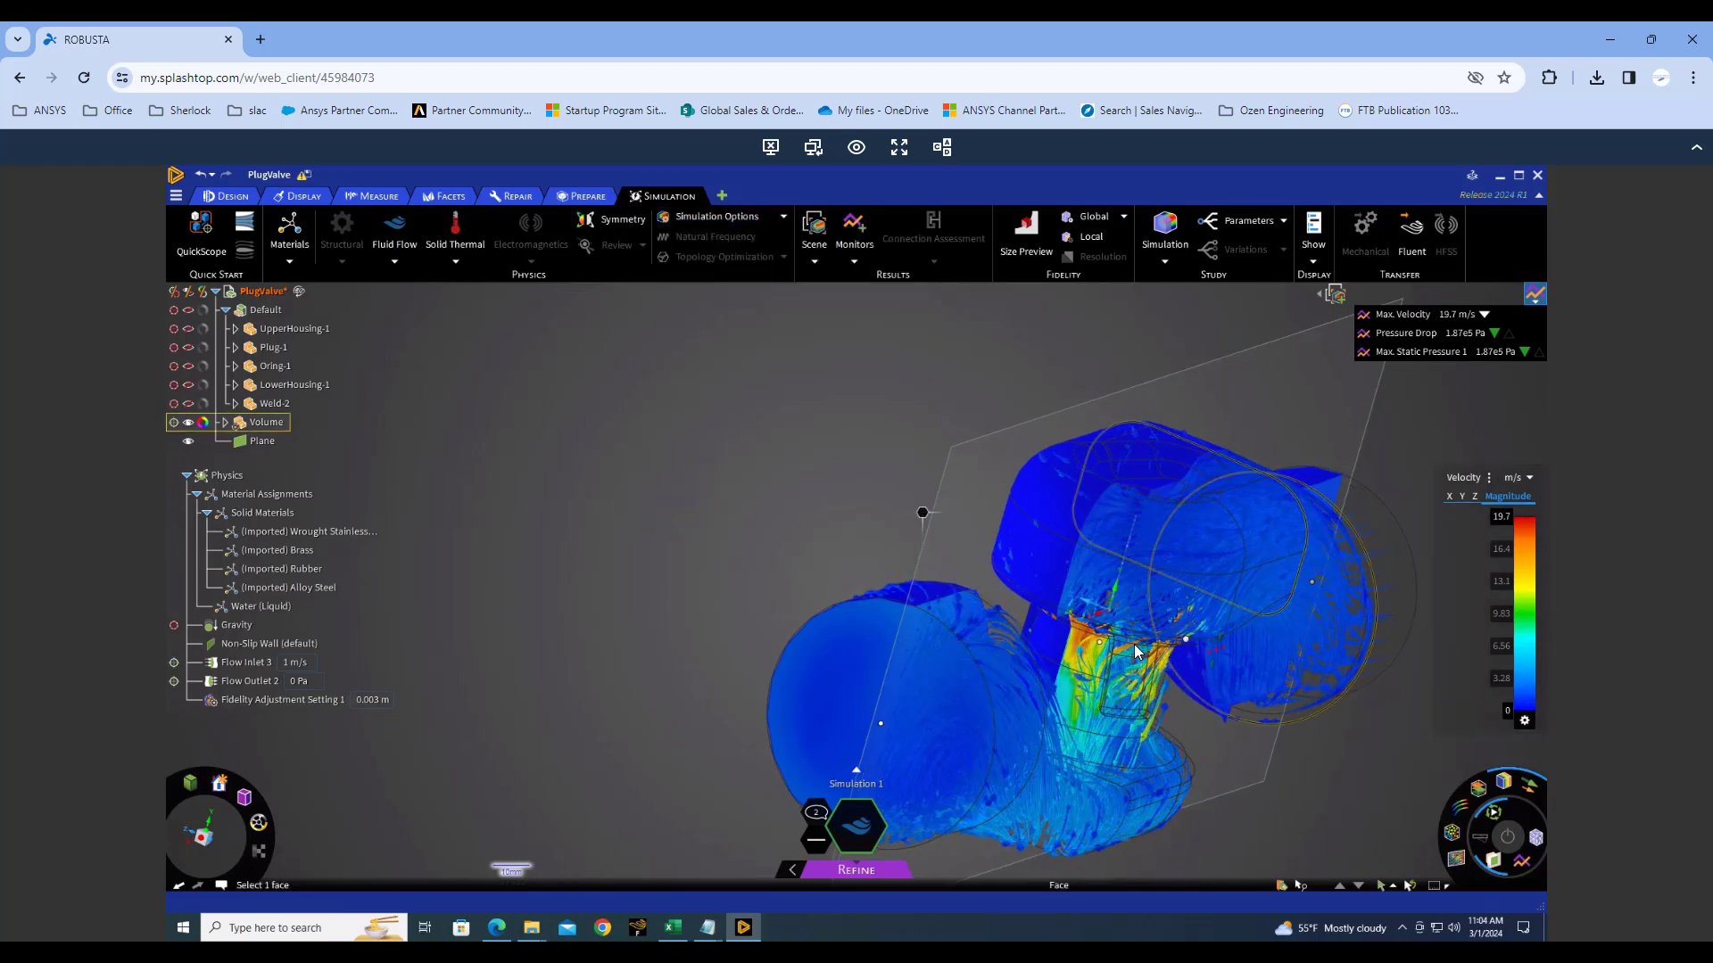
{"action": "middle_click_drag", "start_coordinate": [1215, 650], "coordinate": [1159, 646]}
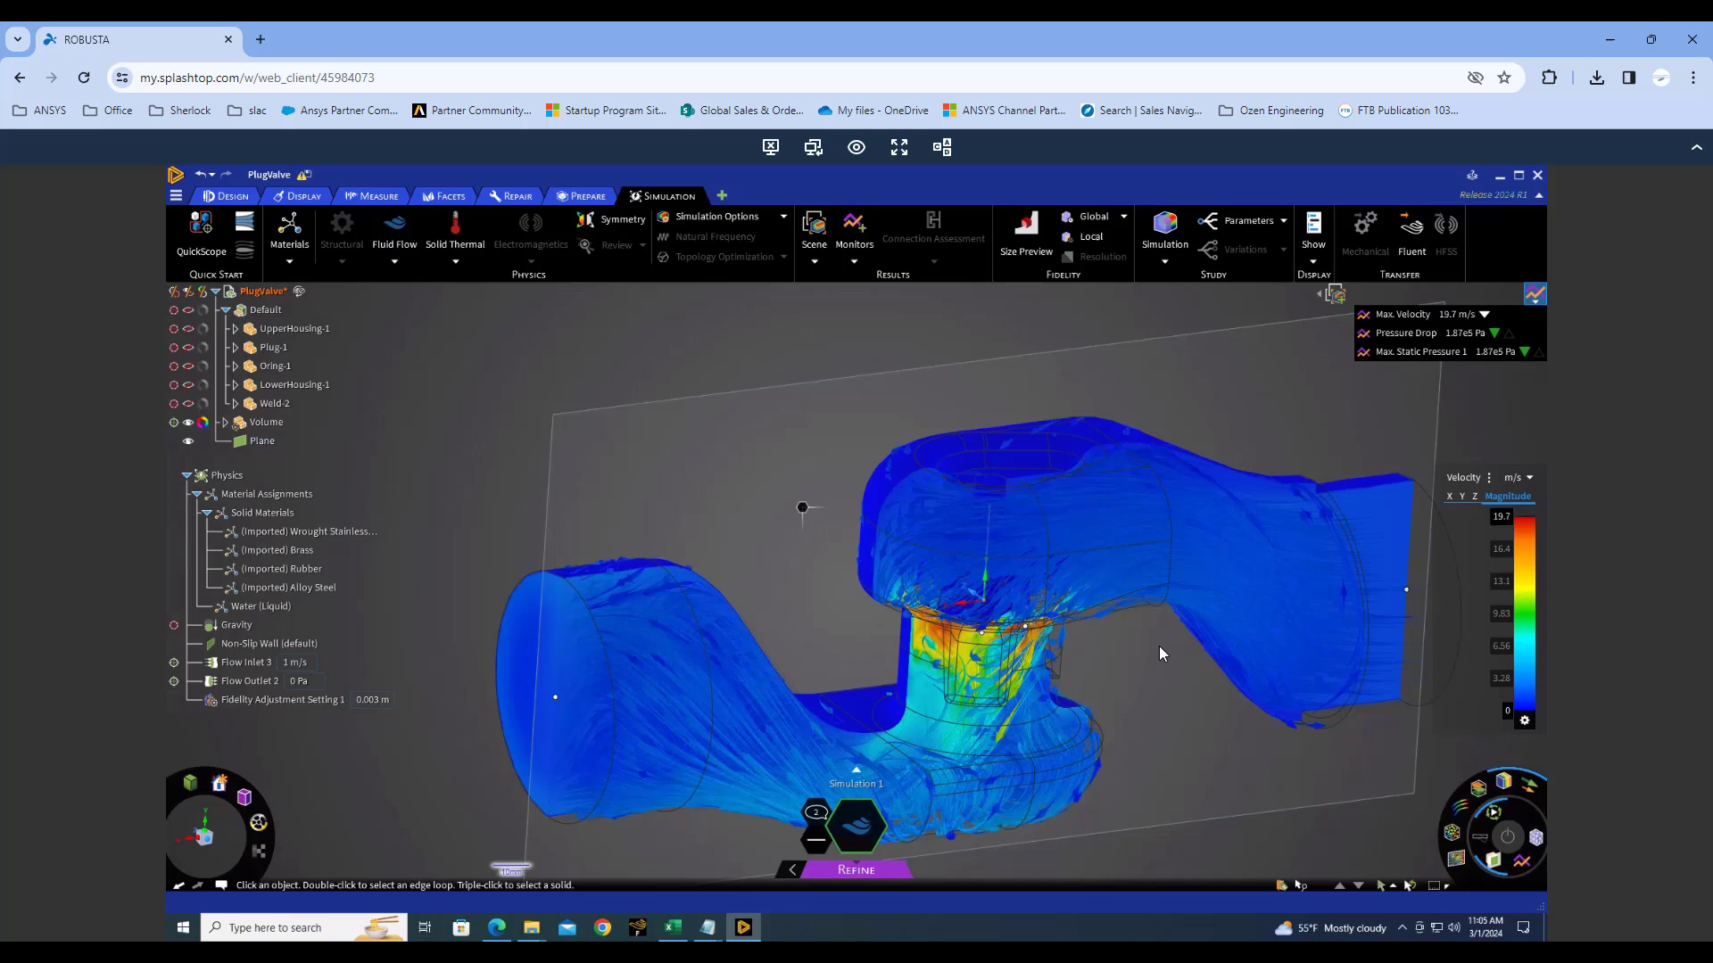